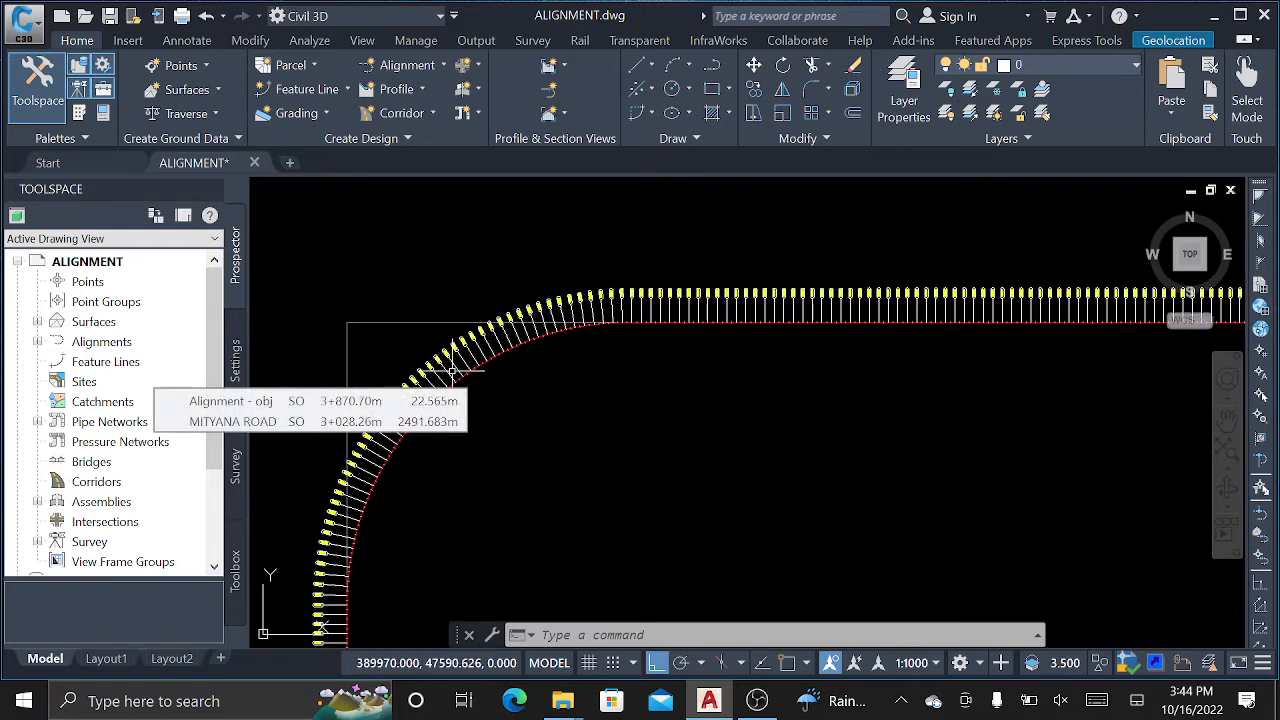
# Launch Create Offset Alignment and pick the curved road alignment as the parent.
pyautogui.moveTo(528, 379)
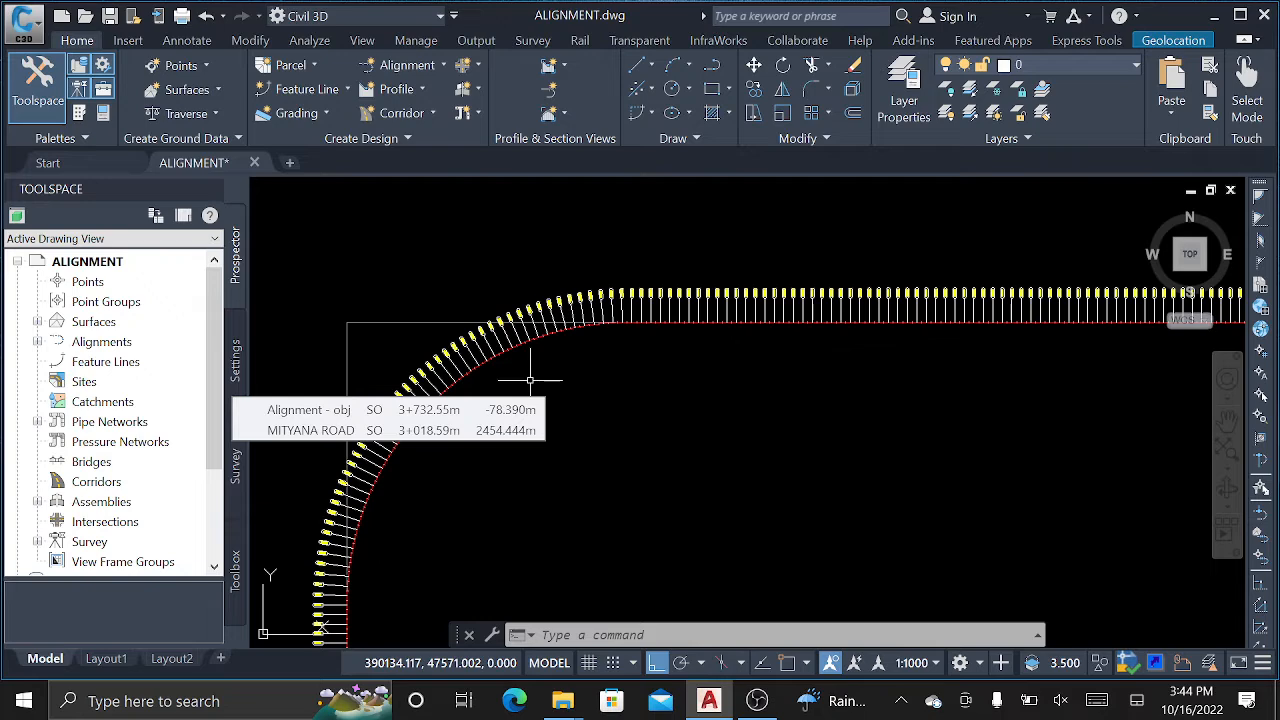
pyautogui.scroll(4, 522, 398)
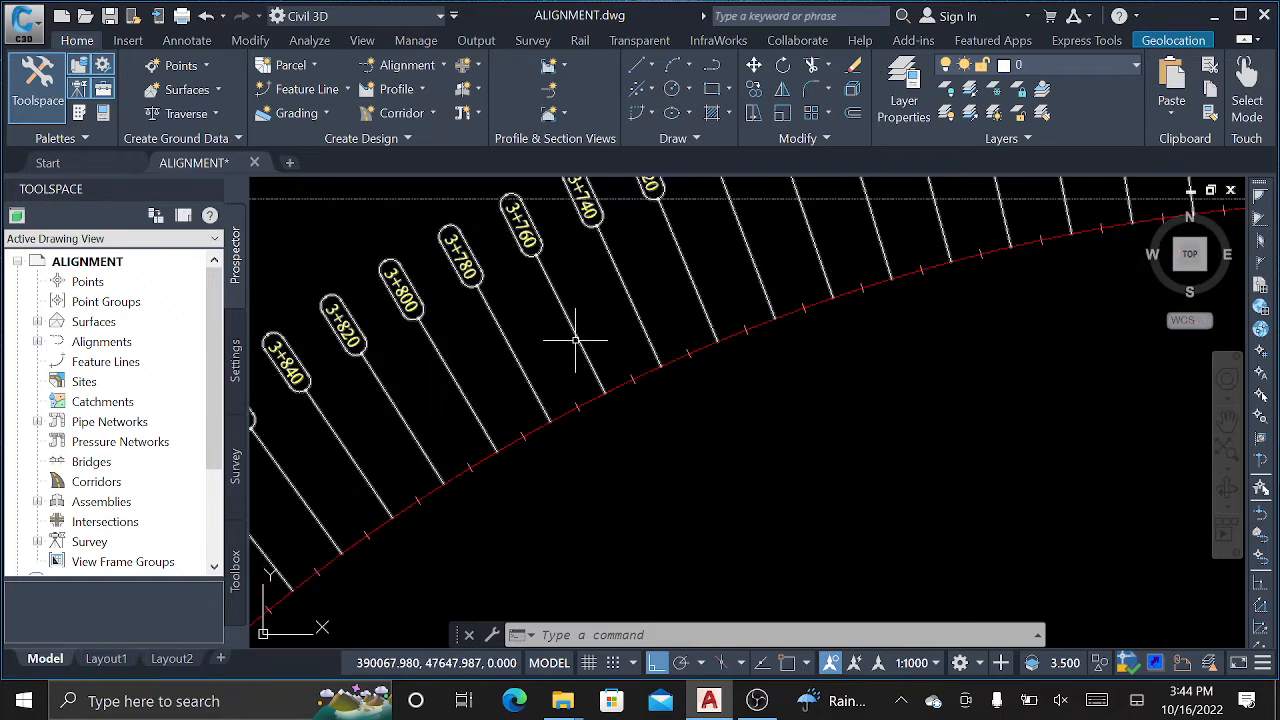
pyautogui.scroll(-4, 575, 340)
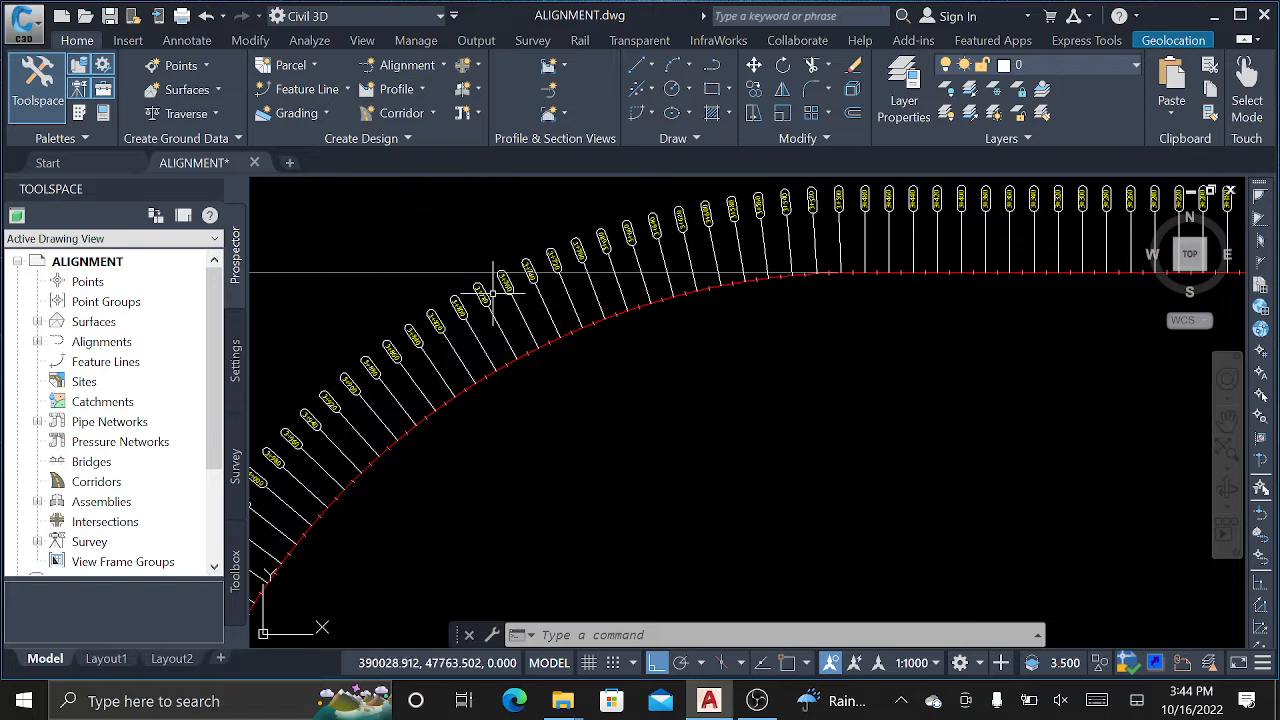
pyautogui.scroll(3, 560, 365)
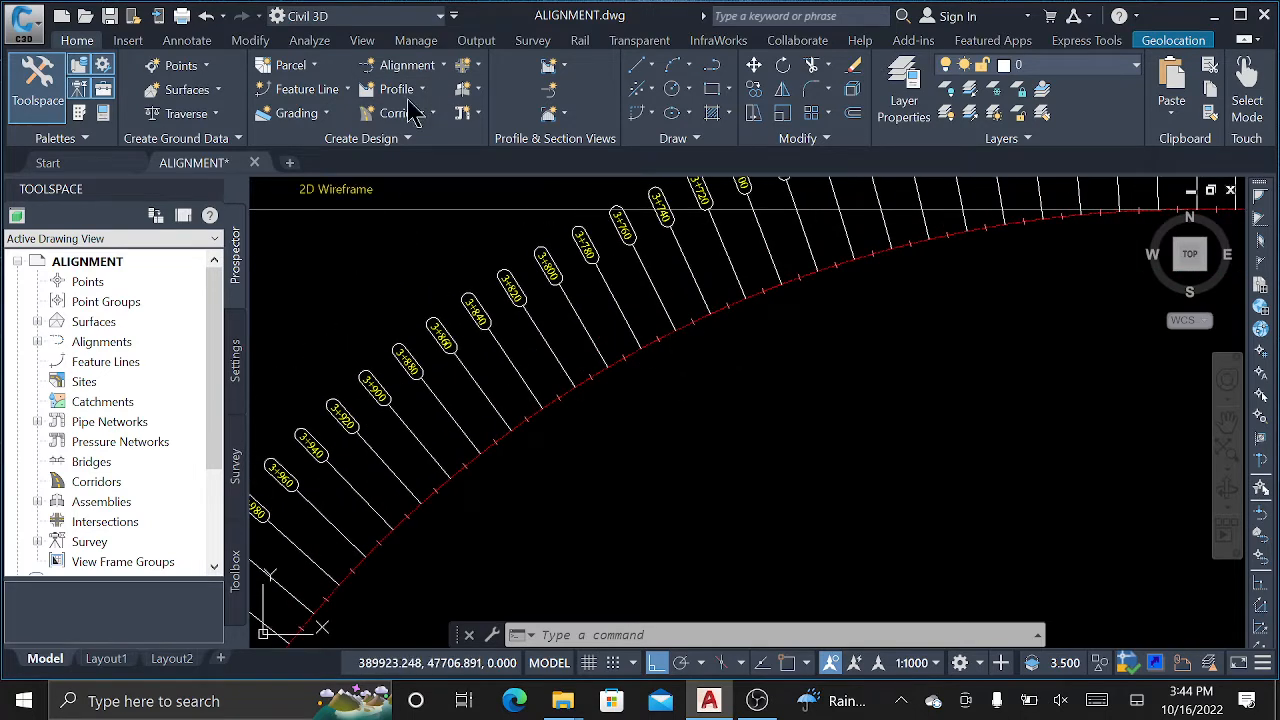
pyautogui.click(415, 67)
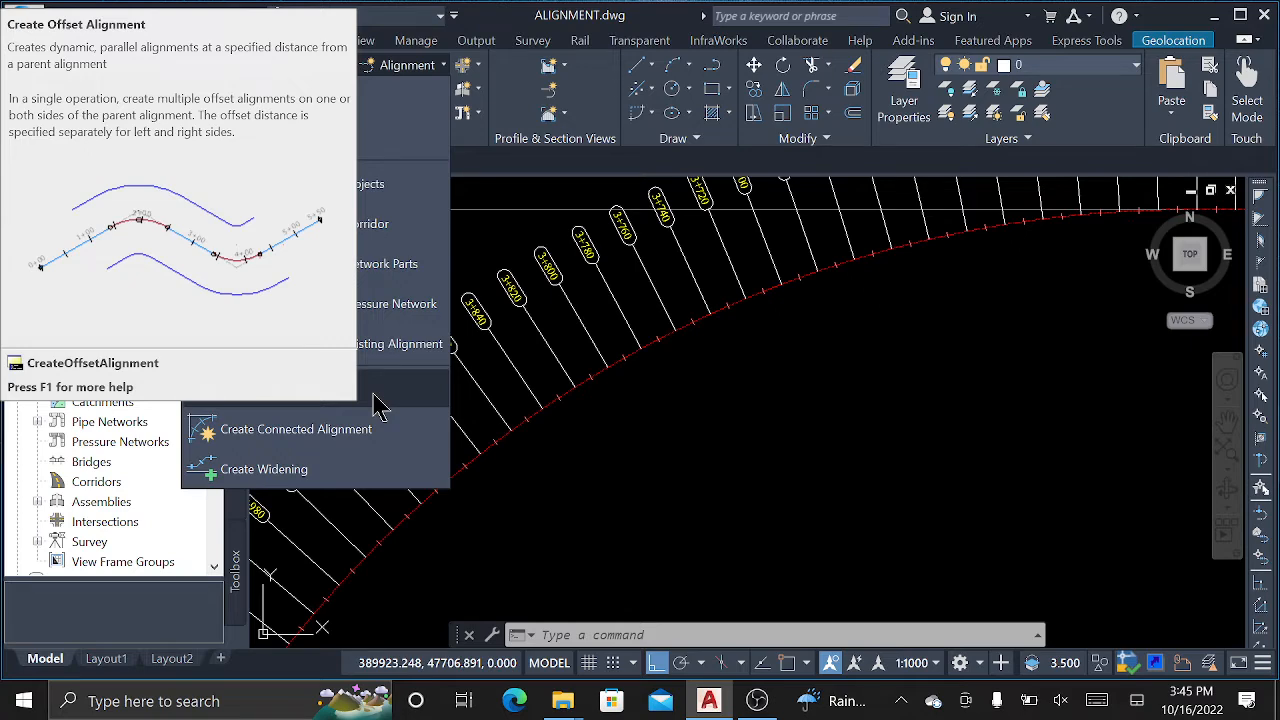
pyautogui.click(378, 405)
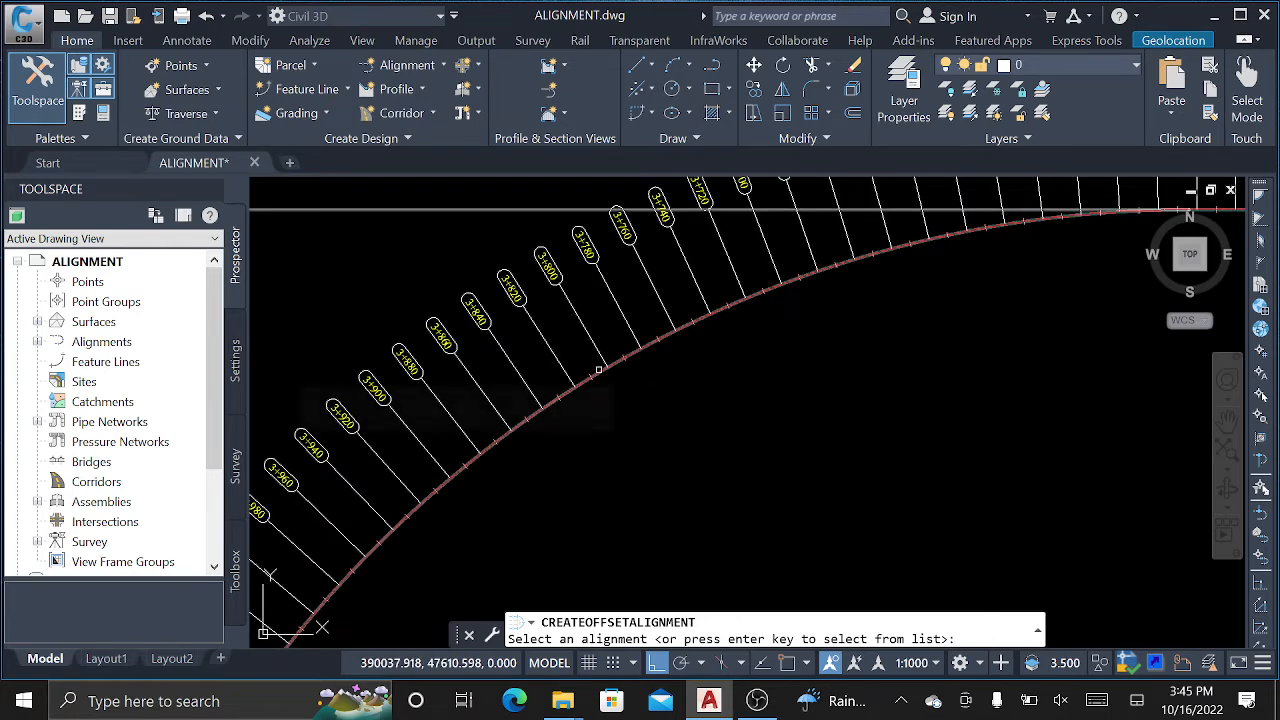
pyautogui.click(598, 371)
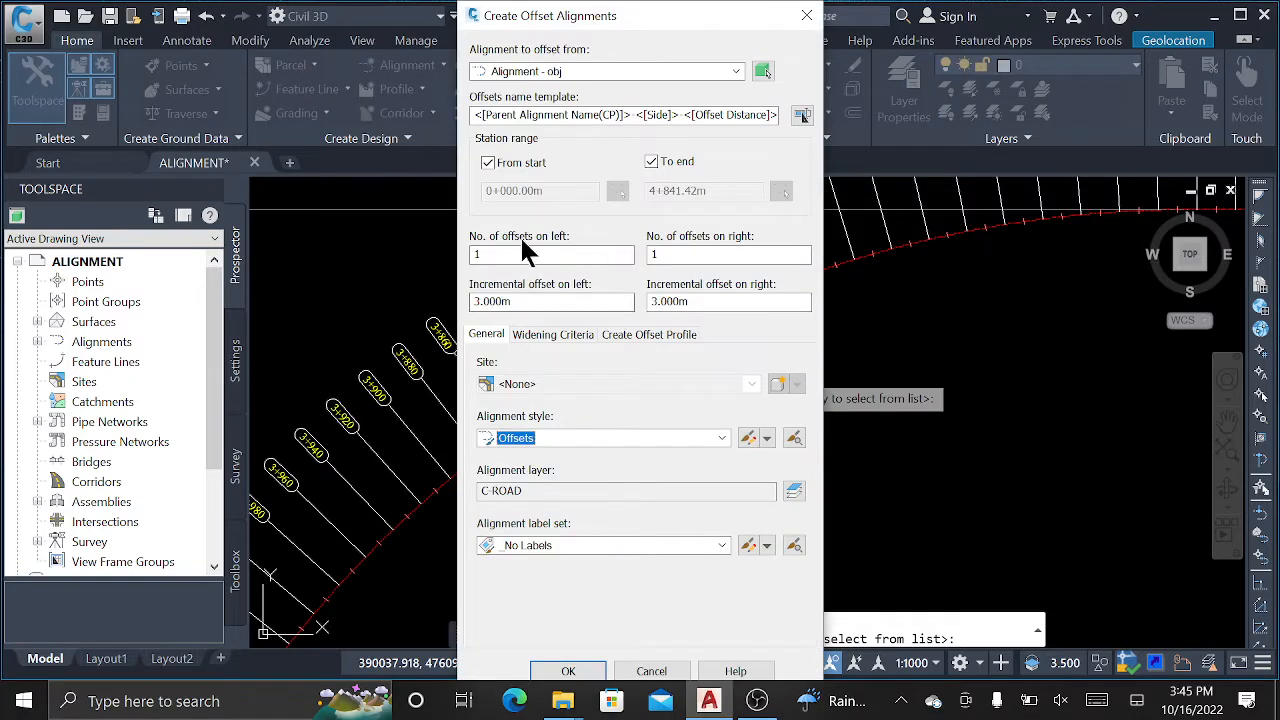
# Keep Alignment - obj as parent and set left and right offsets to 3.5 m.
pyautogui.click(578, 75)
pyautogui.click(589, 65)
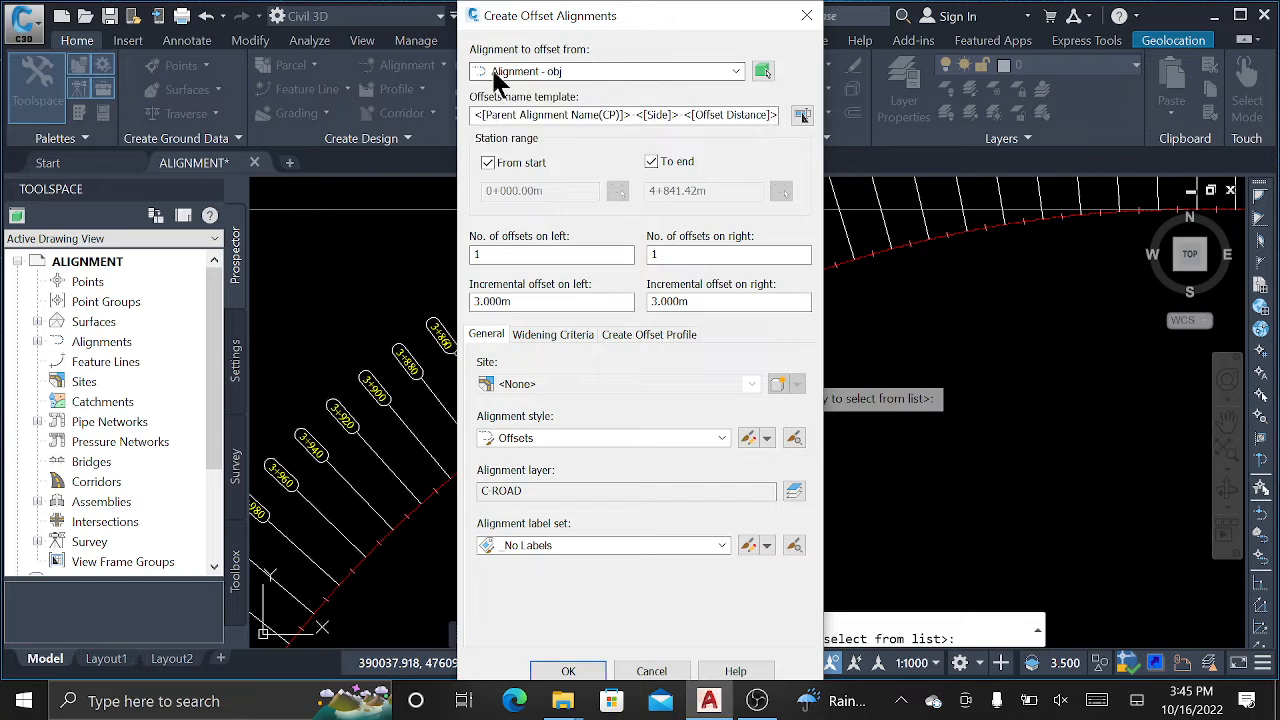
pyautogui.click(576, 71)
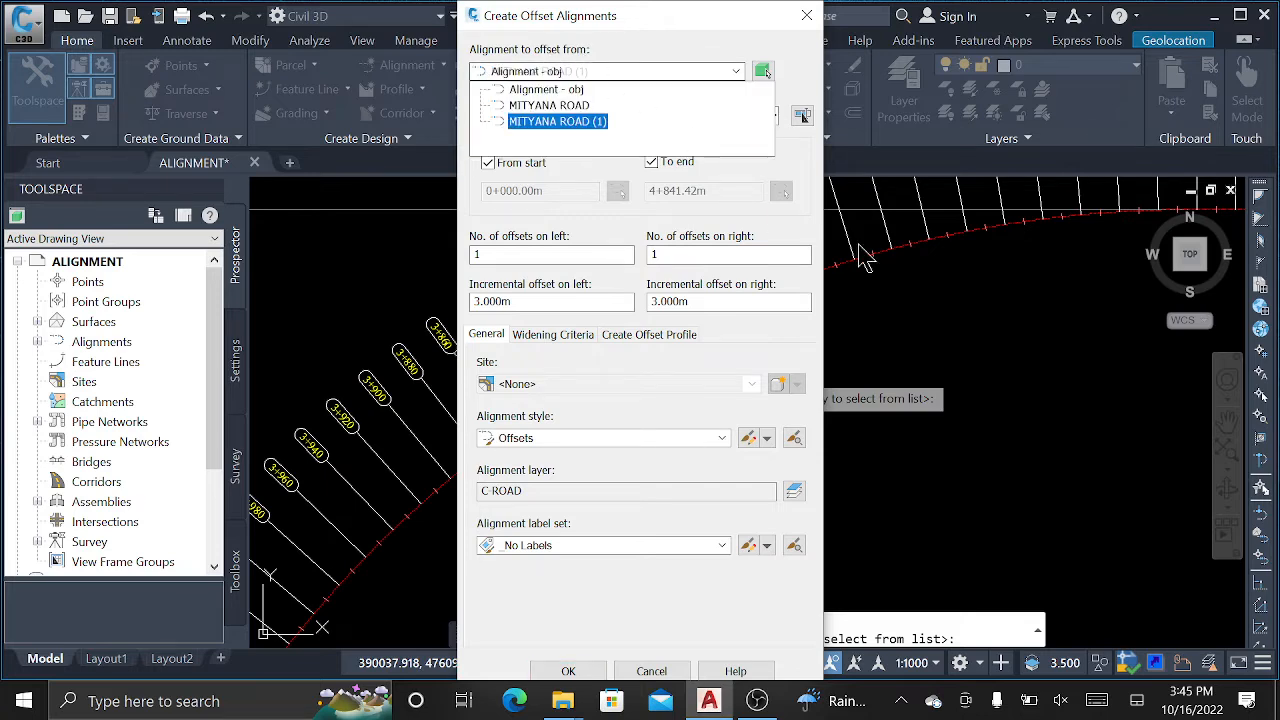
pyautogui.click(546, 89)
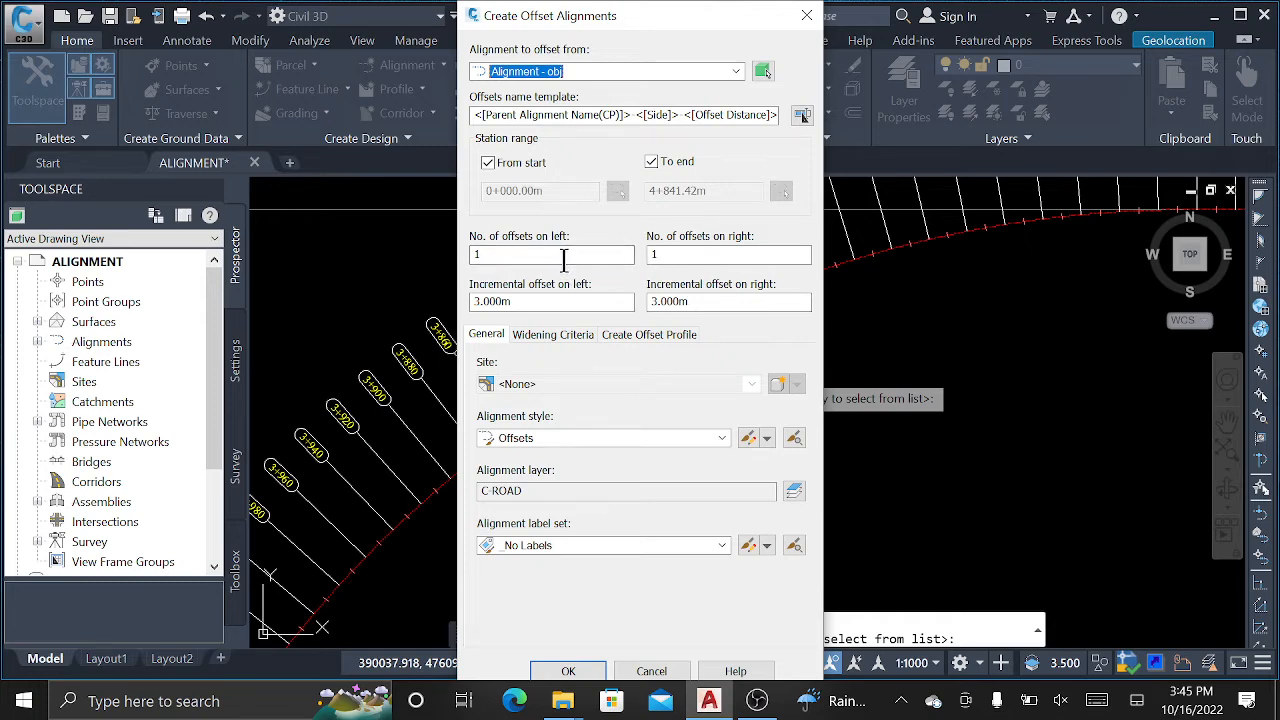
pyautogui.doubleClick(472, 254)
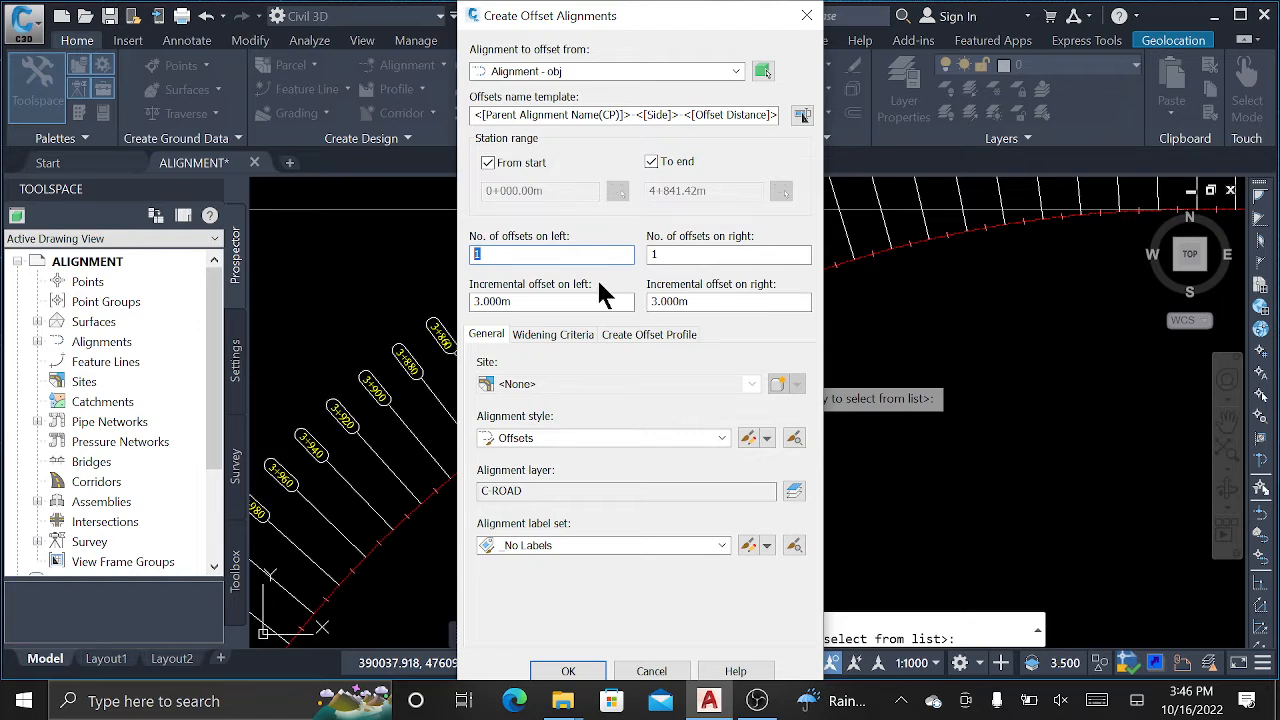
pyautogui.doubleClick(515, 302)
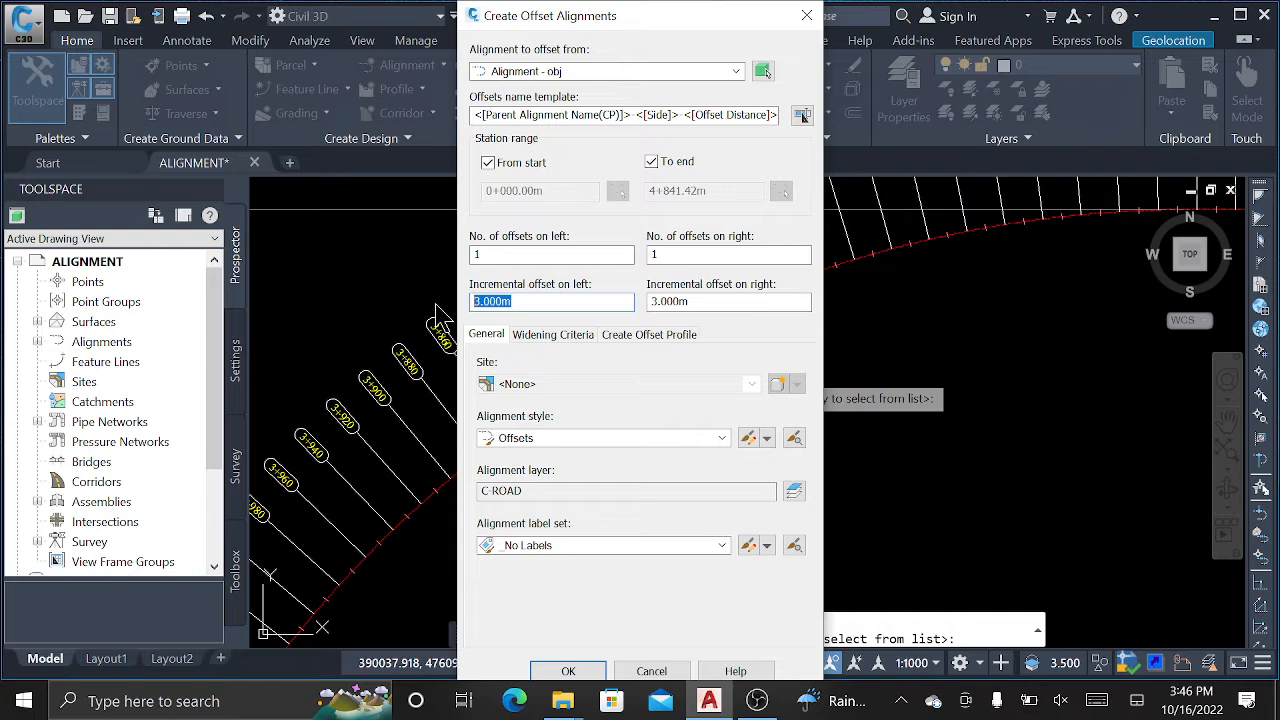
pyautogui.write('5')
pyautogui.write('3')
pyautogui.write('.5')
pyautogui.press('Tab')
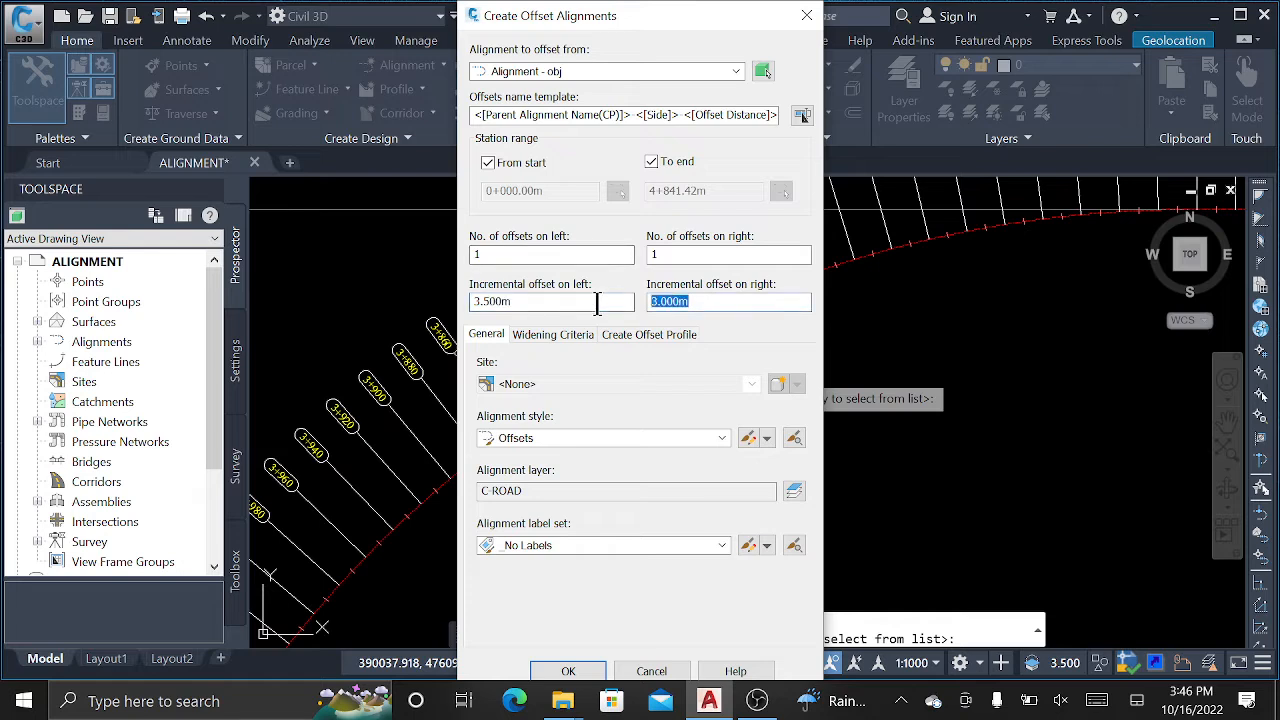
pyautogui.write('3.5')
# Choose the Major and Minor only label set and create both offset alignments.
pyautogui.click(558, 334)
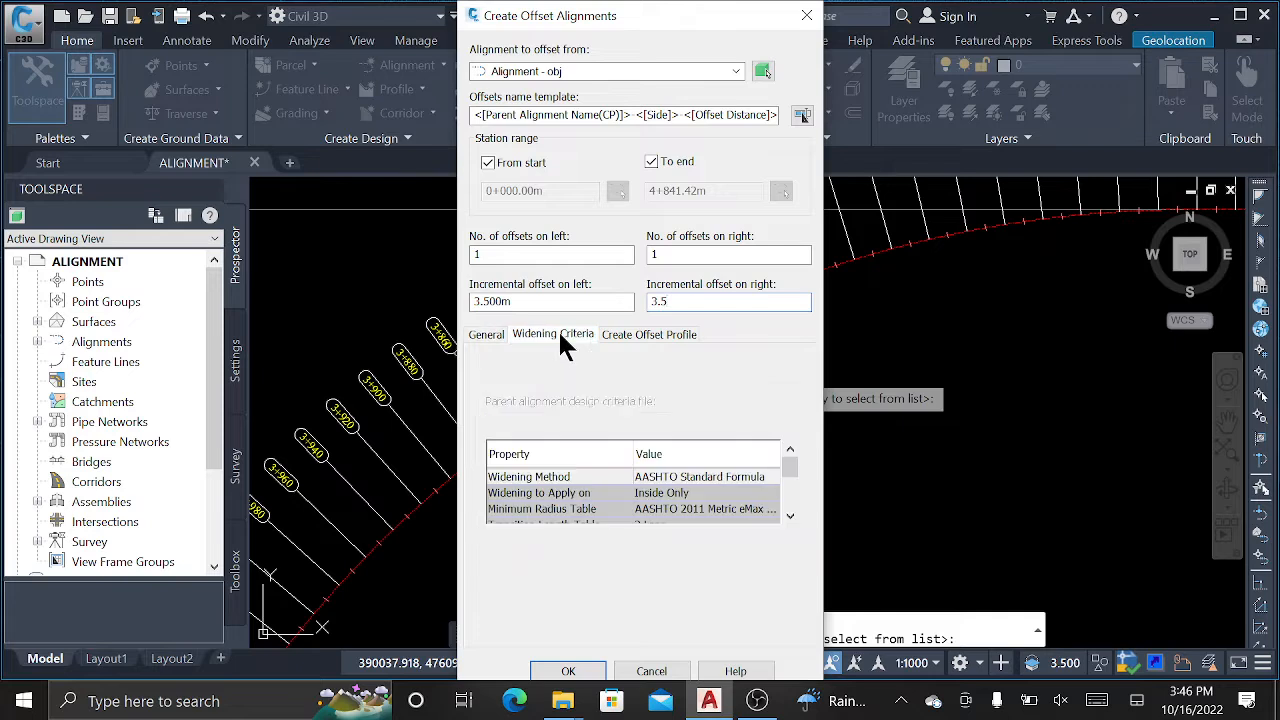
pyautogui.click(662, 335)
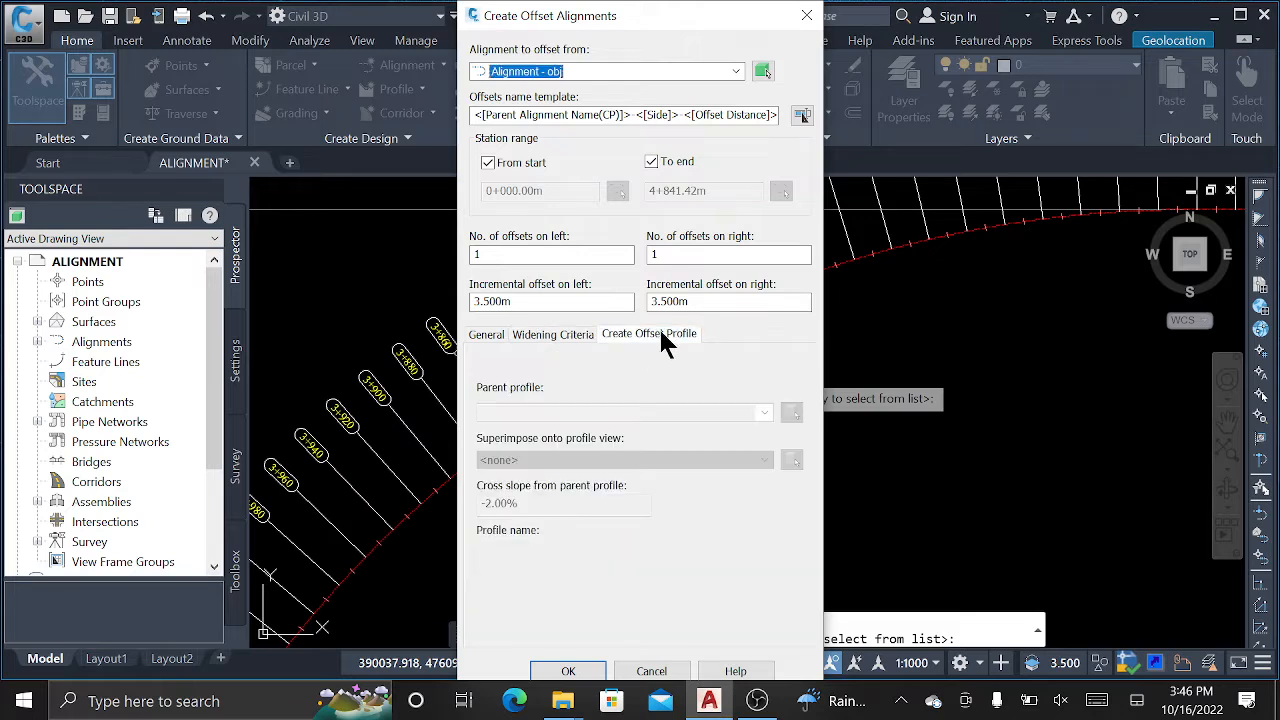
pyautogui.click(563, 338)
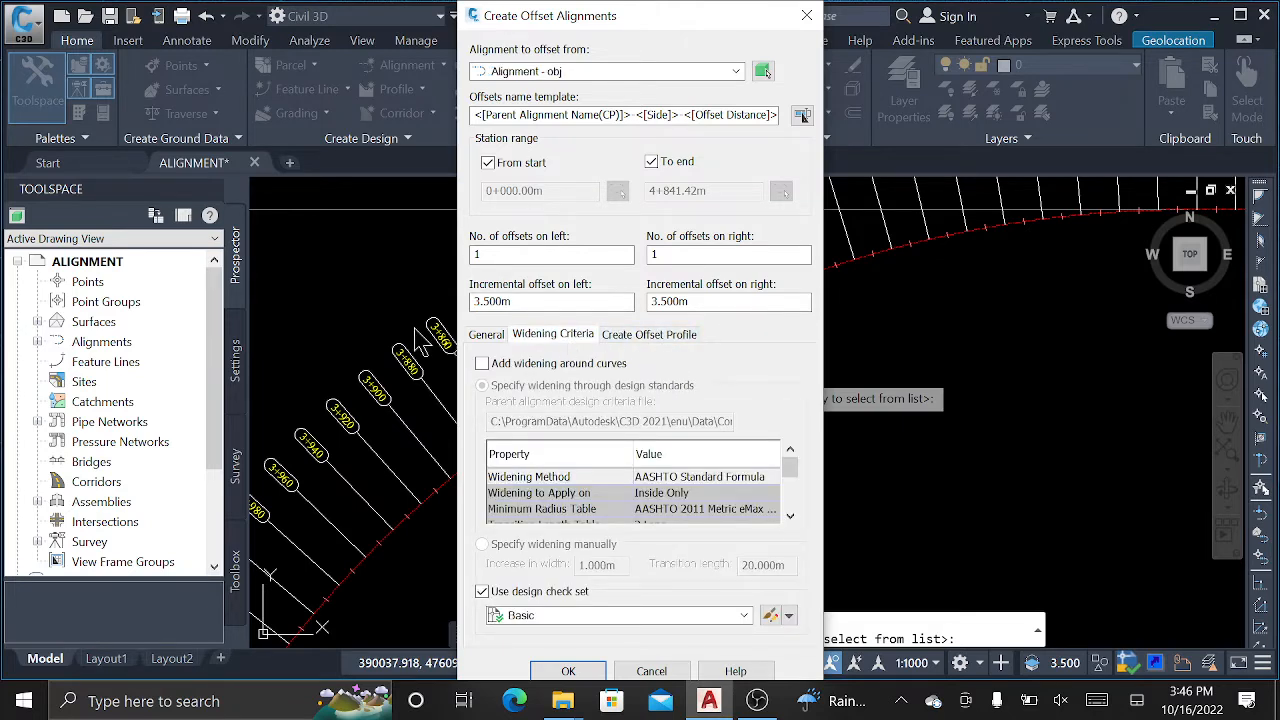
pyautogui.click(487, 335)
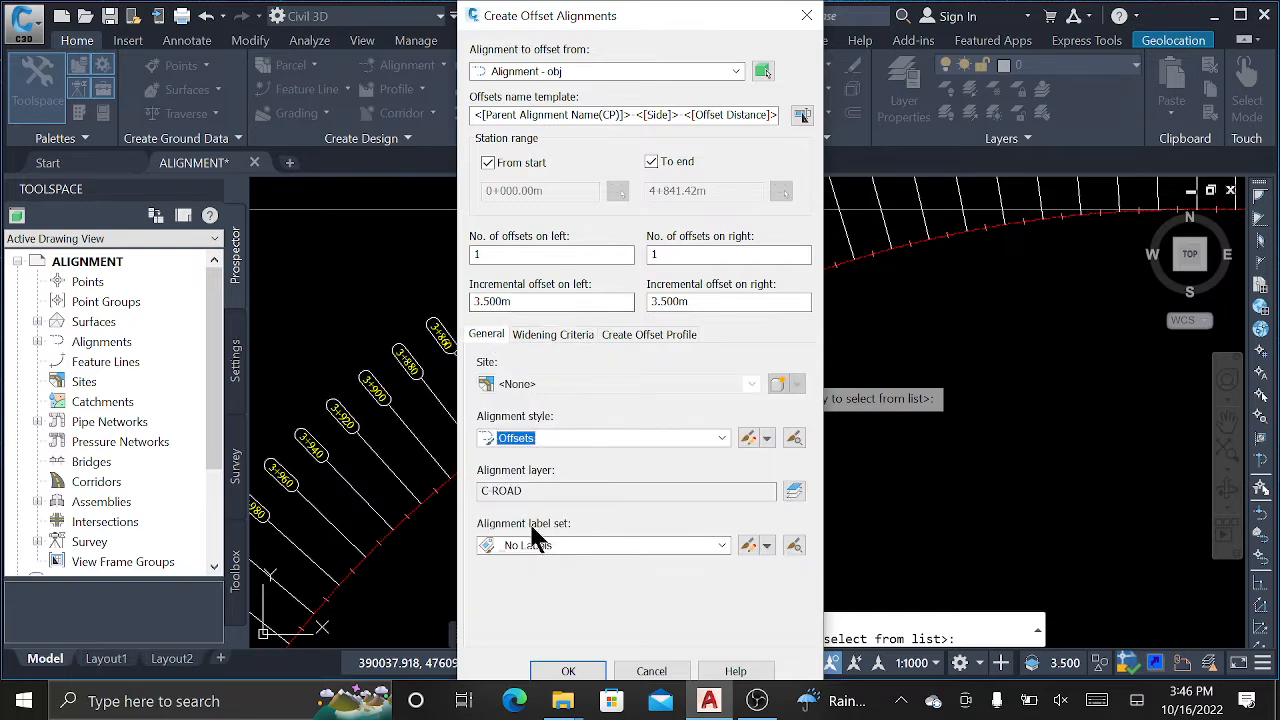
pyautogui.click(628, 544)
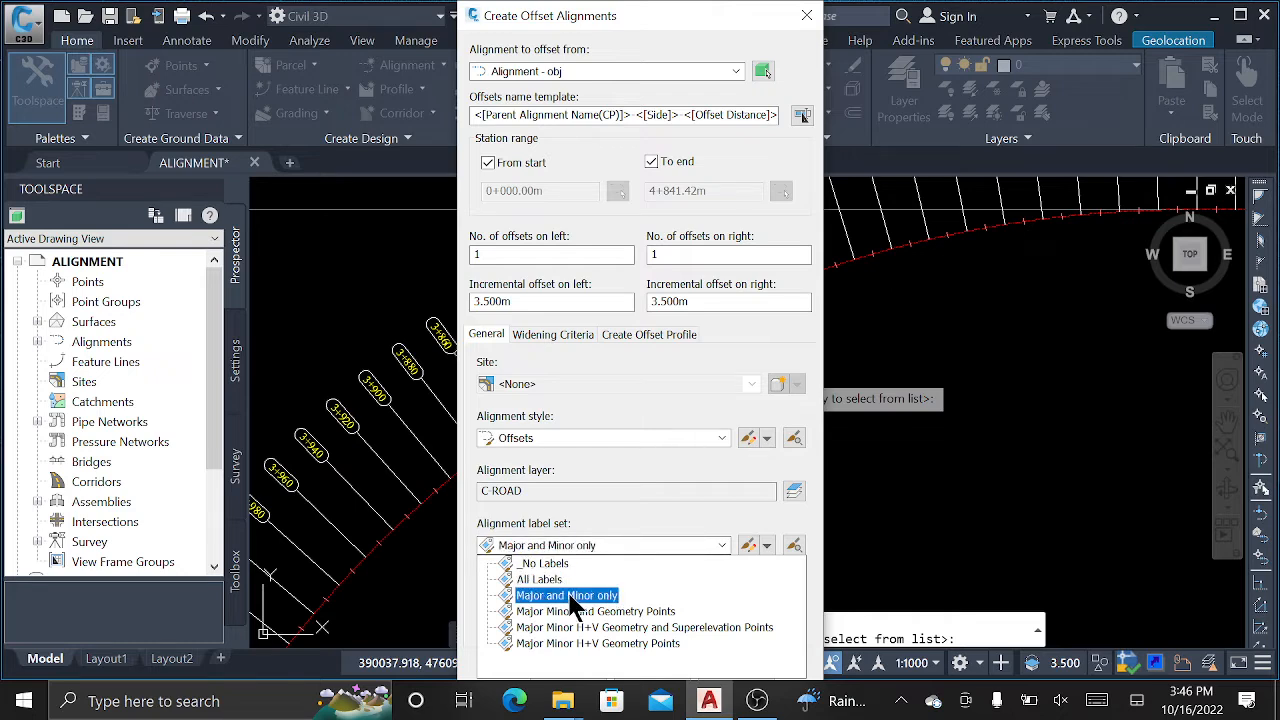
pyautogui.click(570, 597)
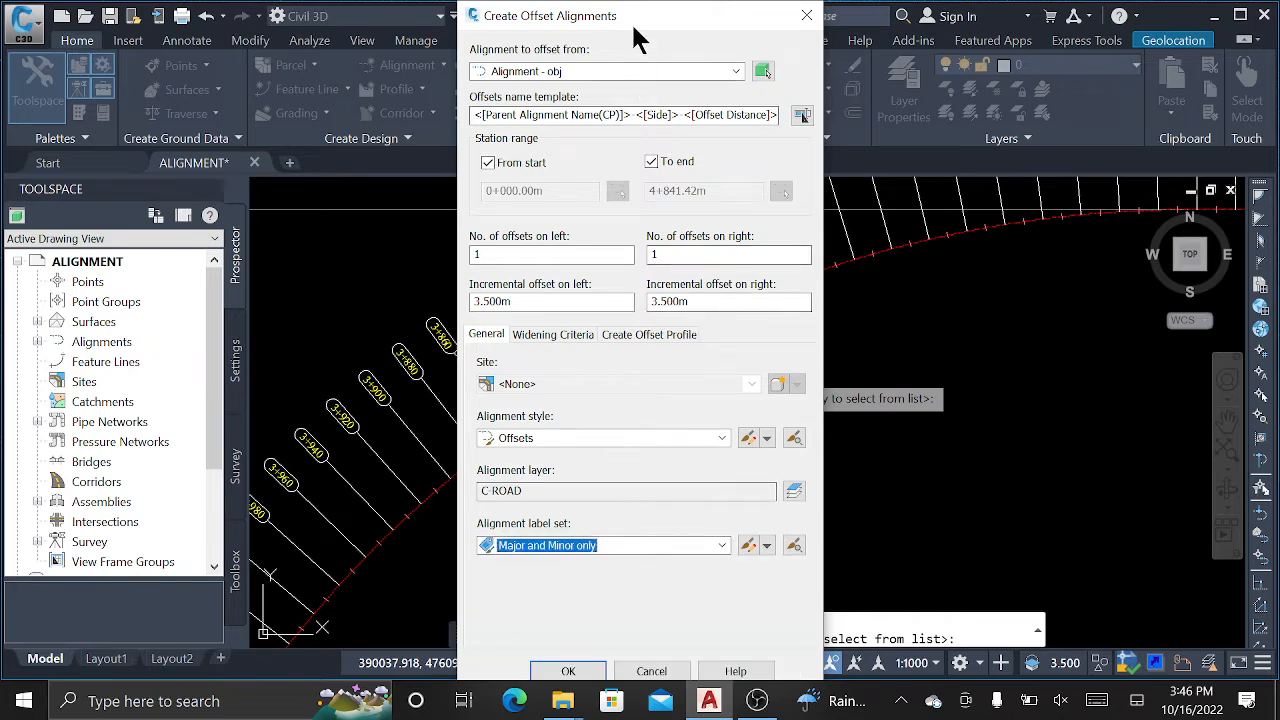
pyautogui.click(568, 671)
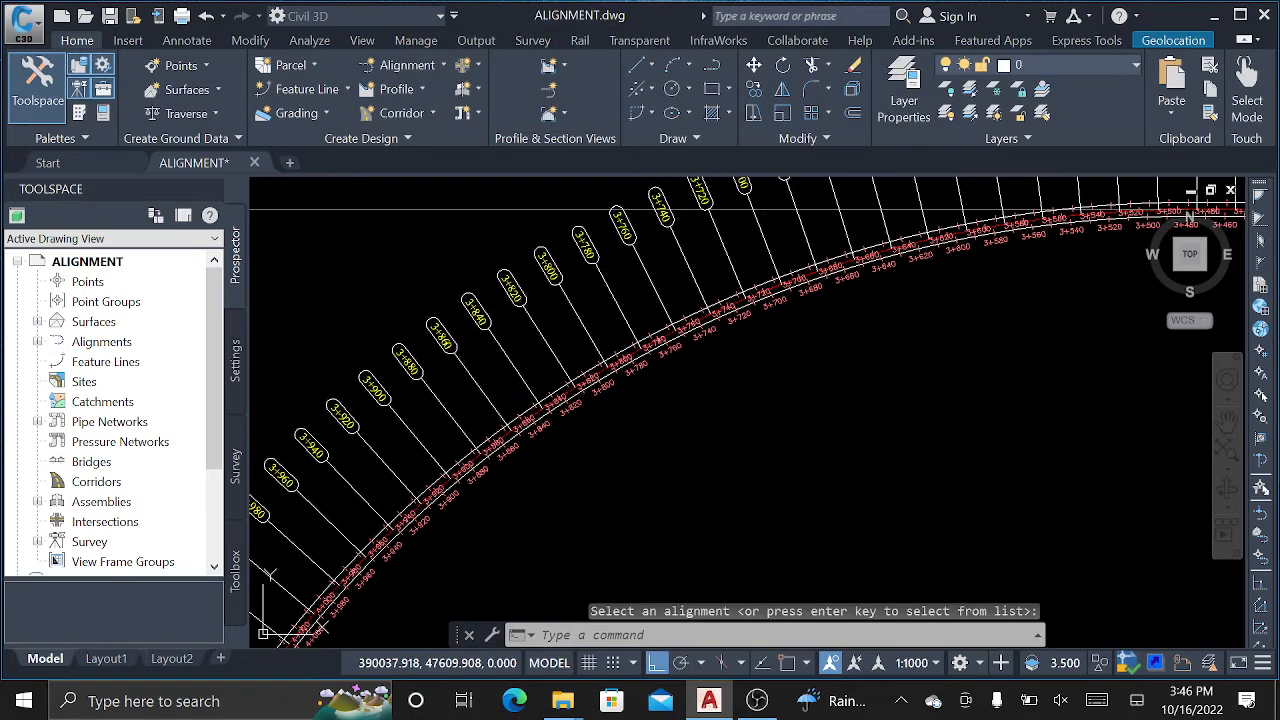
# Delete all station labels from the right offset alignment obj-Right-3.500.
pyautogui.scroll(8, 541, 481)
pyautogui.scroll(-2, 509, 337)
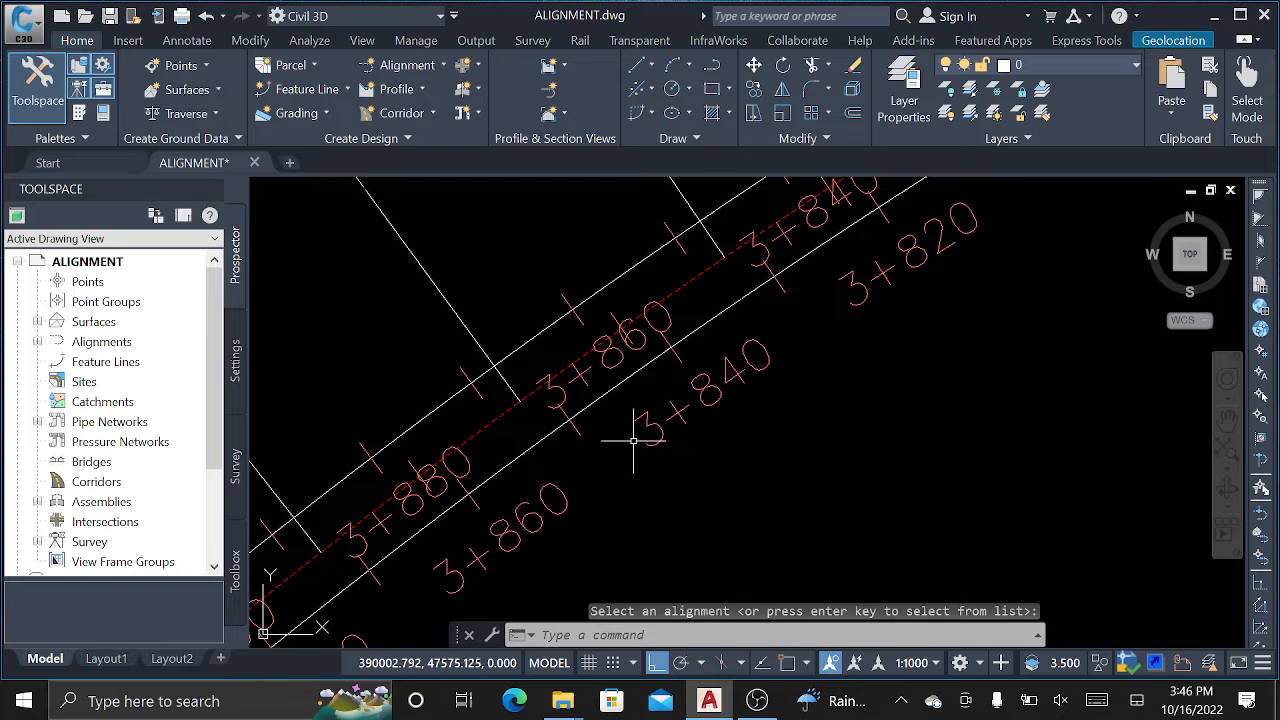
pyautogui.click(628, 376)
pyautogui.rightClick(628, 378)
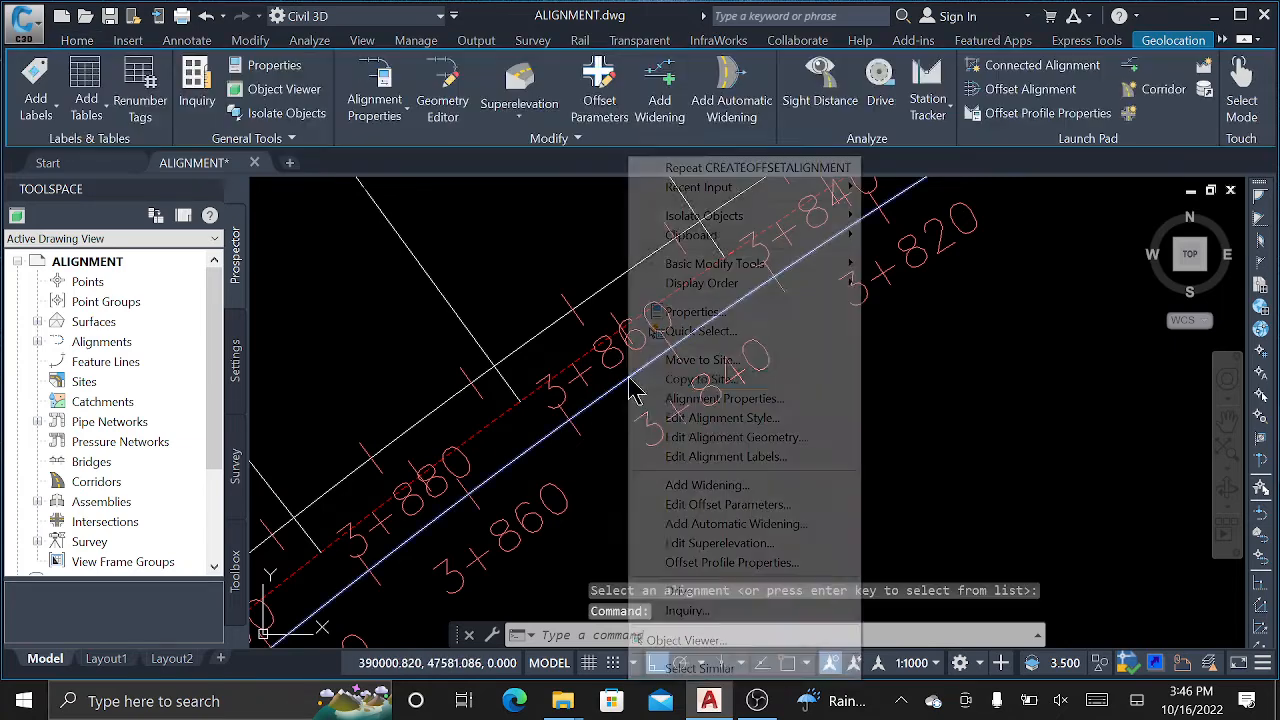
pyautogui.click(757, 457)
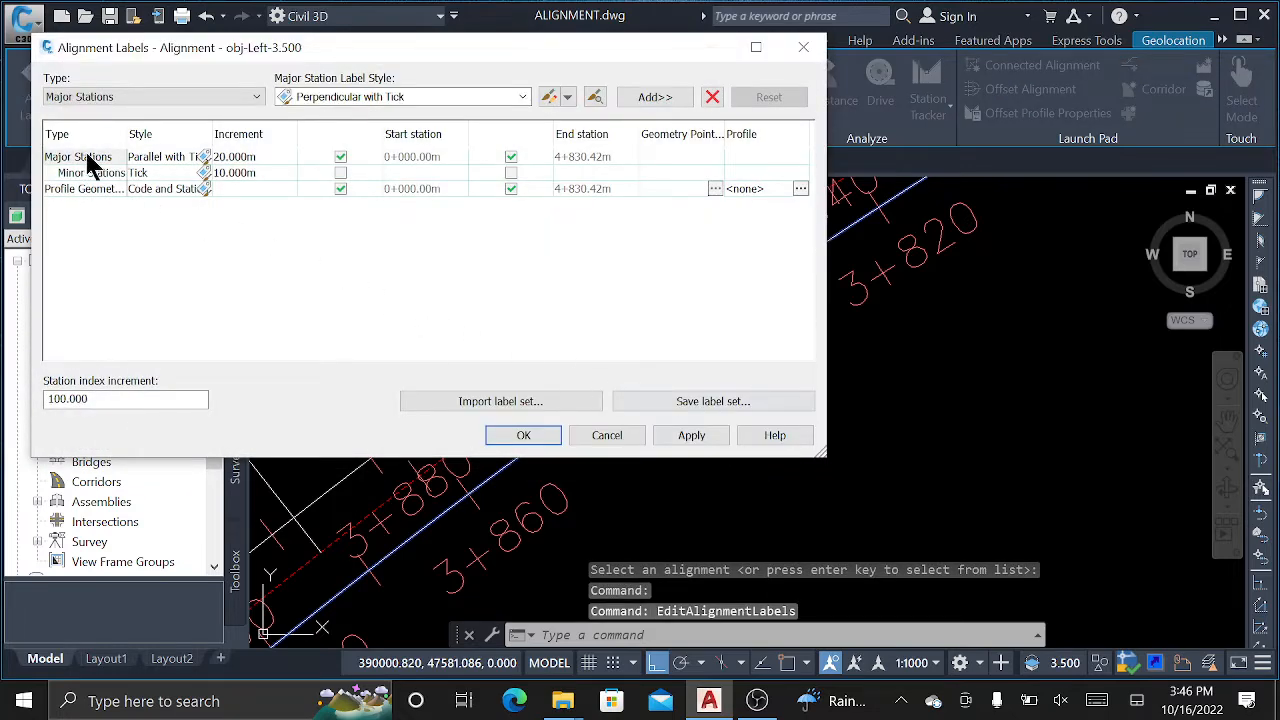
pyautogui.click(88, 160)
pyautogui.click(712, 96)
pyautogui.click(712, 96)
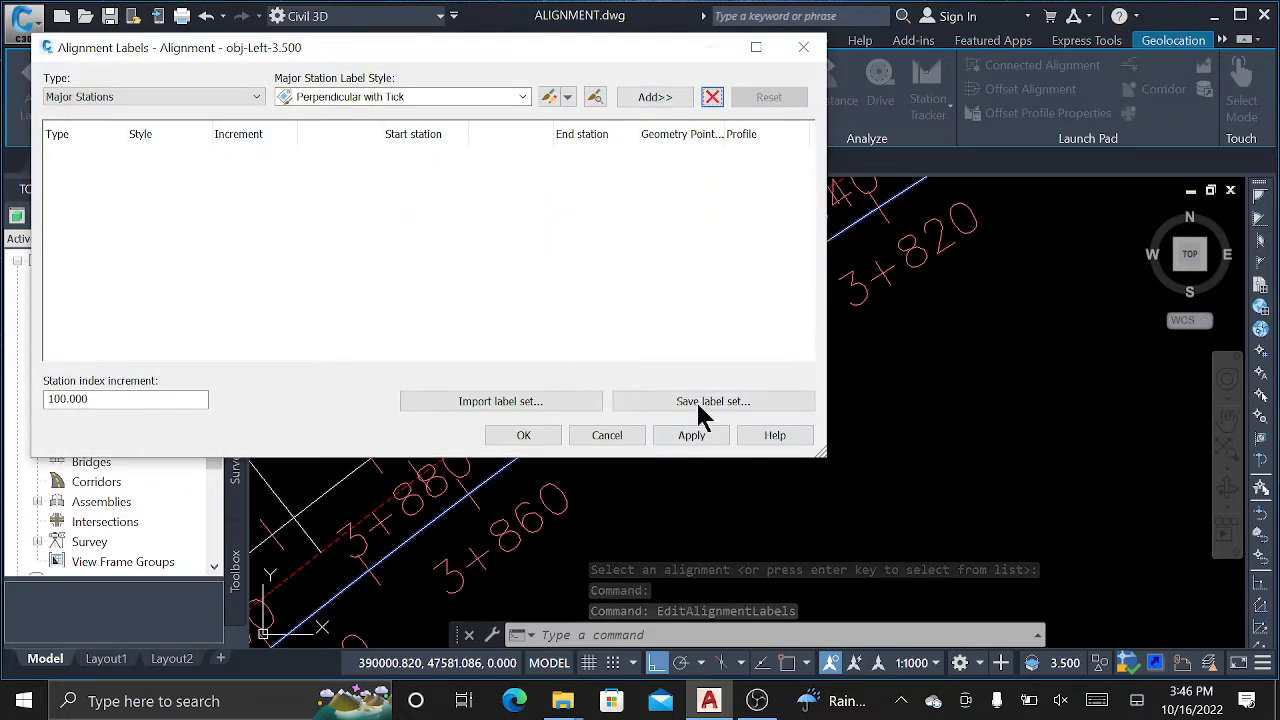
pyautogui.click(690, 437)
pyautogui.click(524, 437)
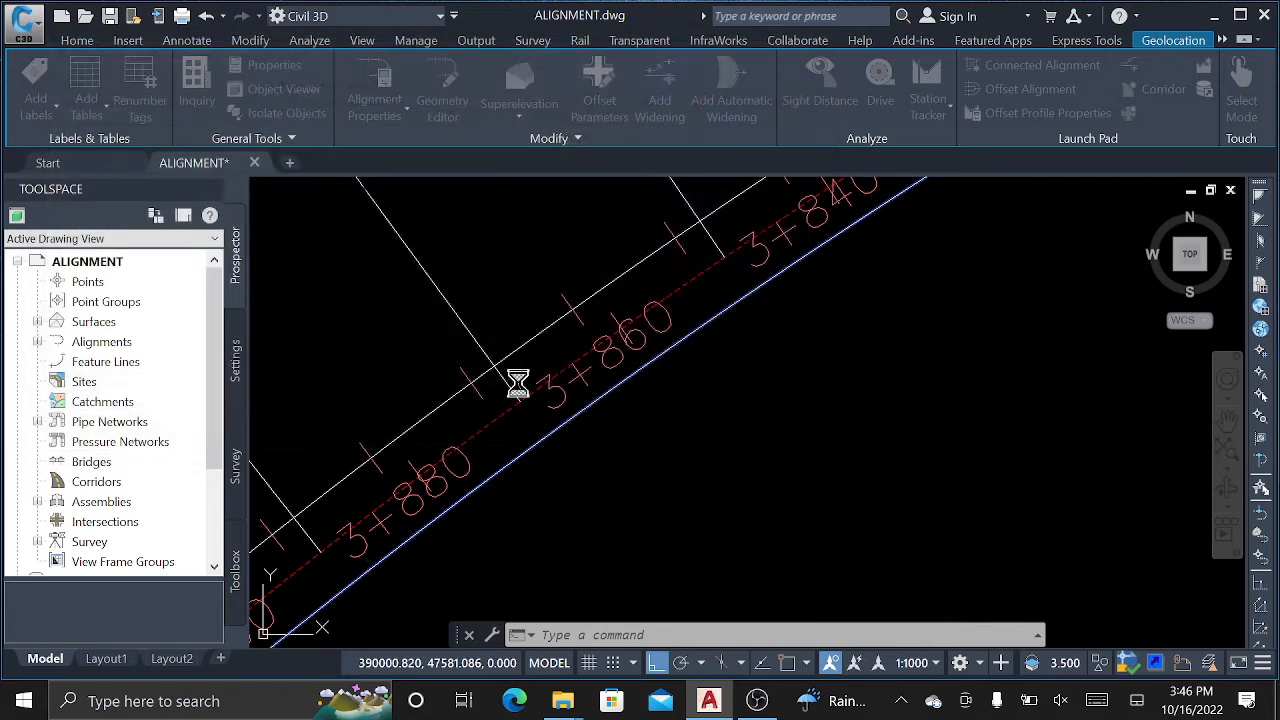
# Delete the station labels from the other offset alignment as well.
pyautogui.rightClick(588, 340)
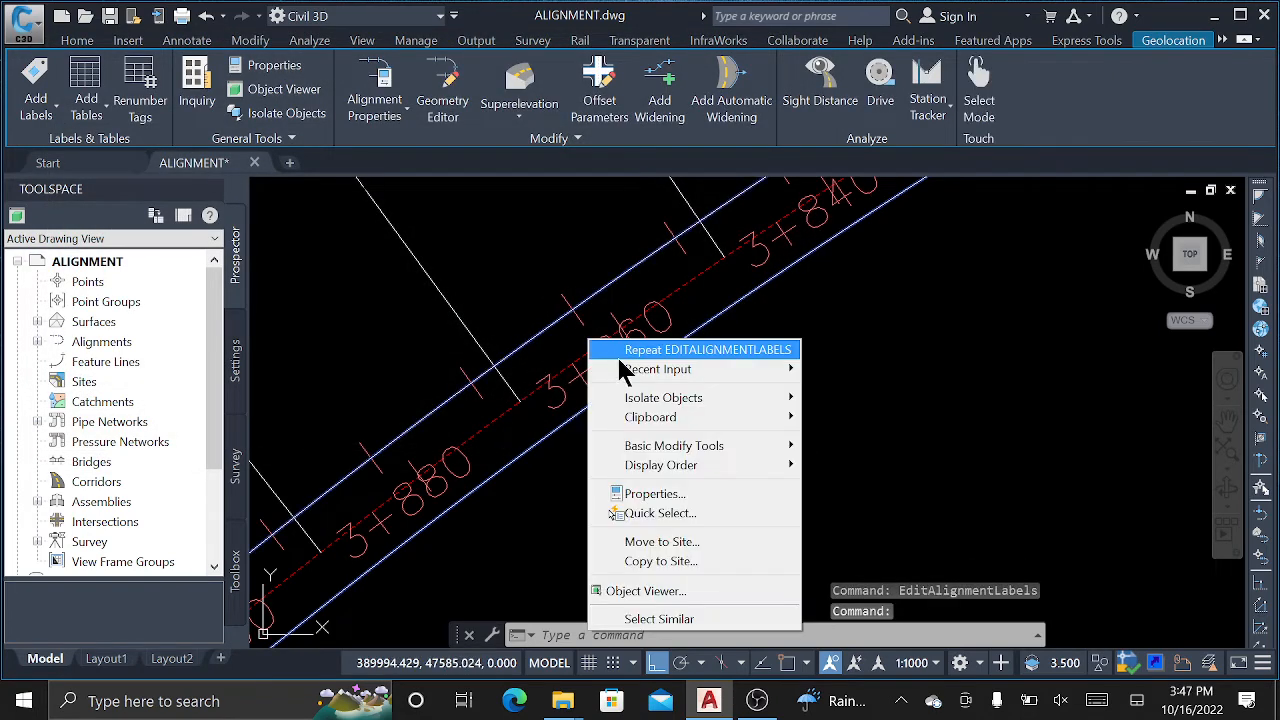
pyautogui.click(522, 366)
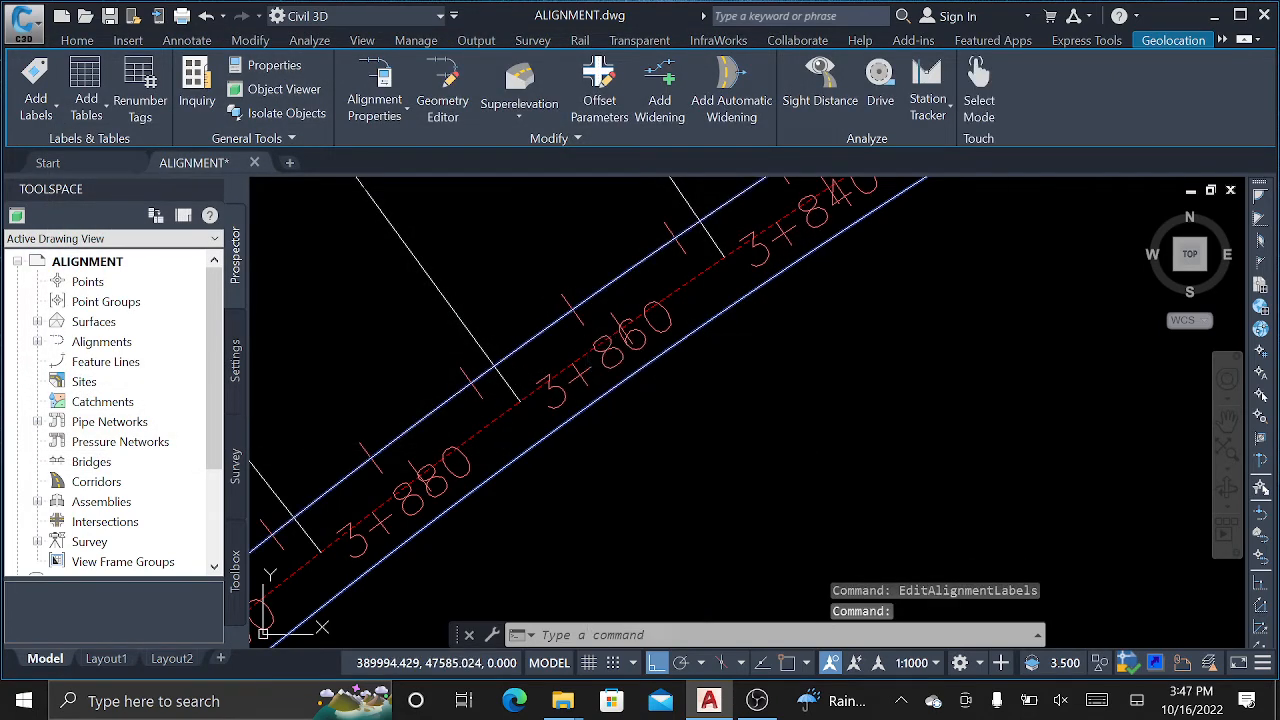
pyautogui.click(540, 280)
pyautogui.press('Escape')
pyautogui.press('Escape')
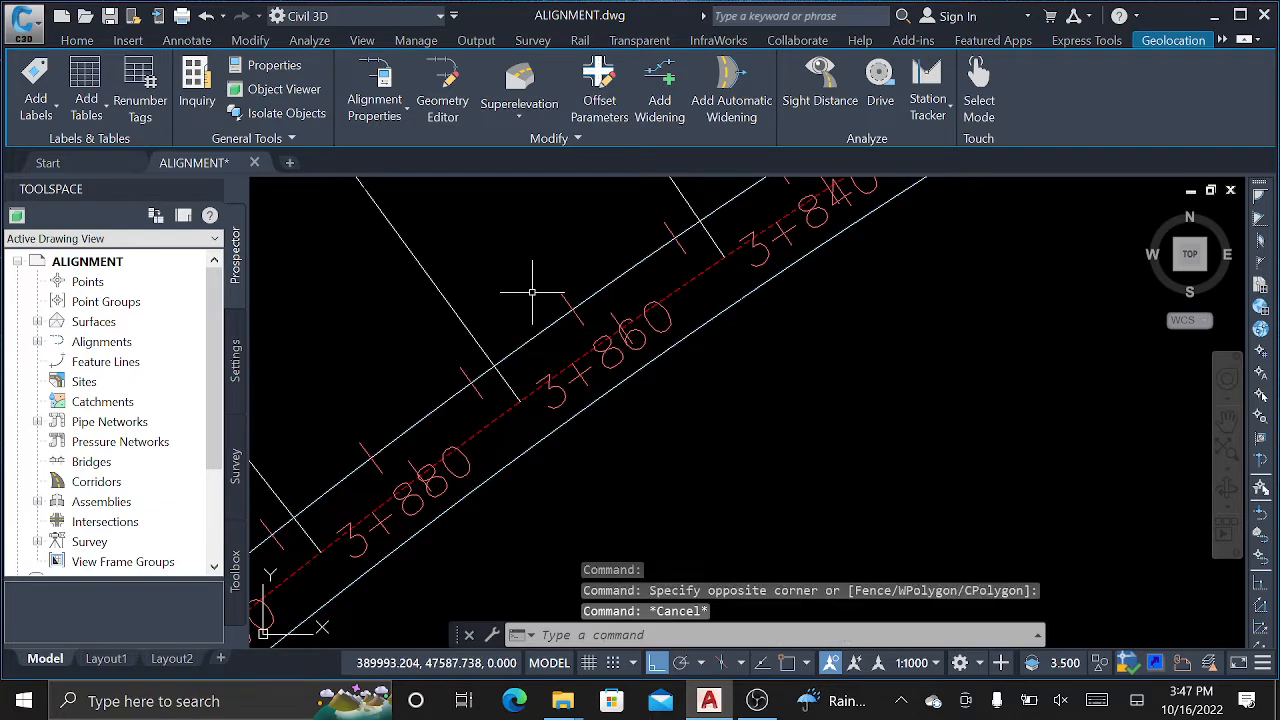
pyautogui.click(555, 311)
pyautogui.click(524, 350)
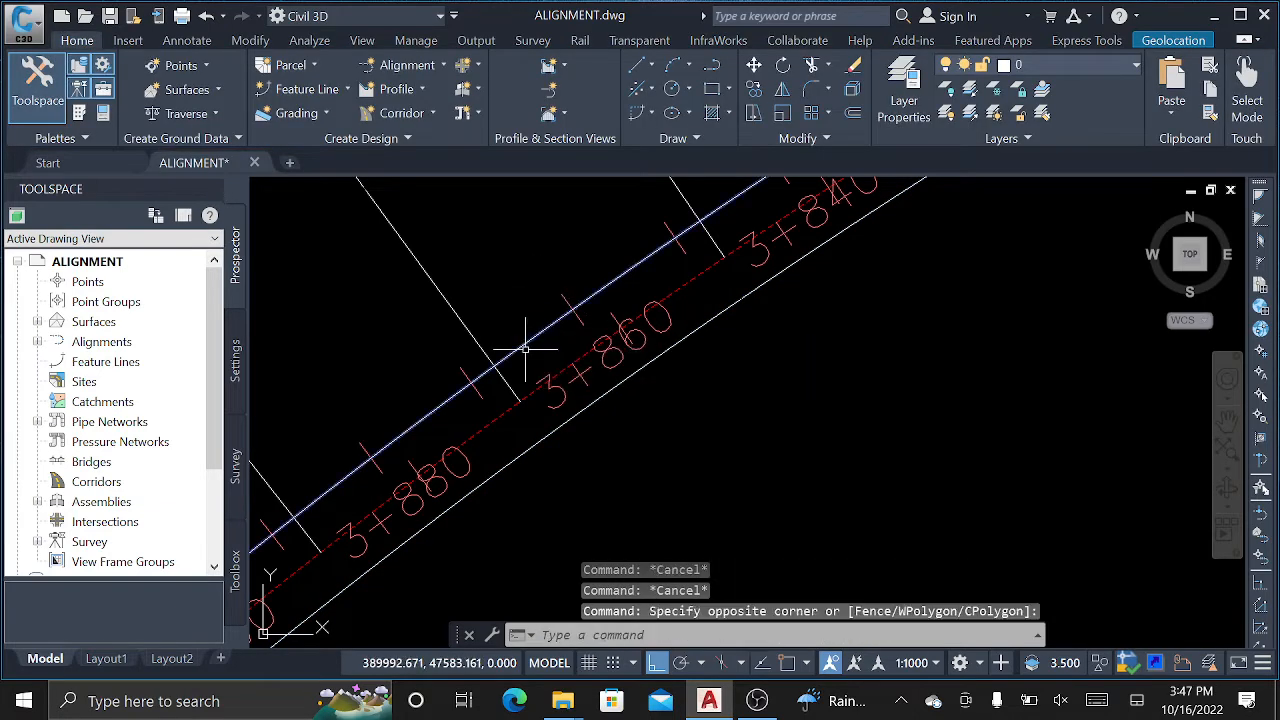
pyautogui.rightClick(521, 292)
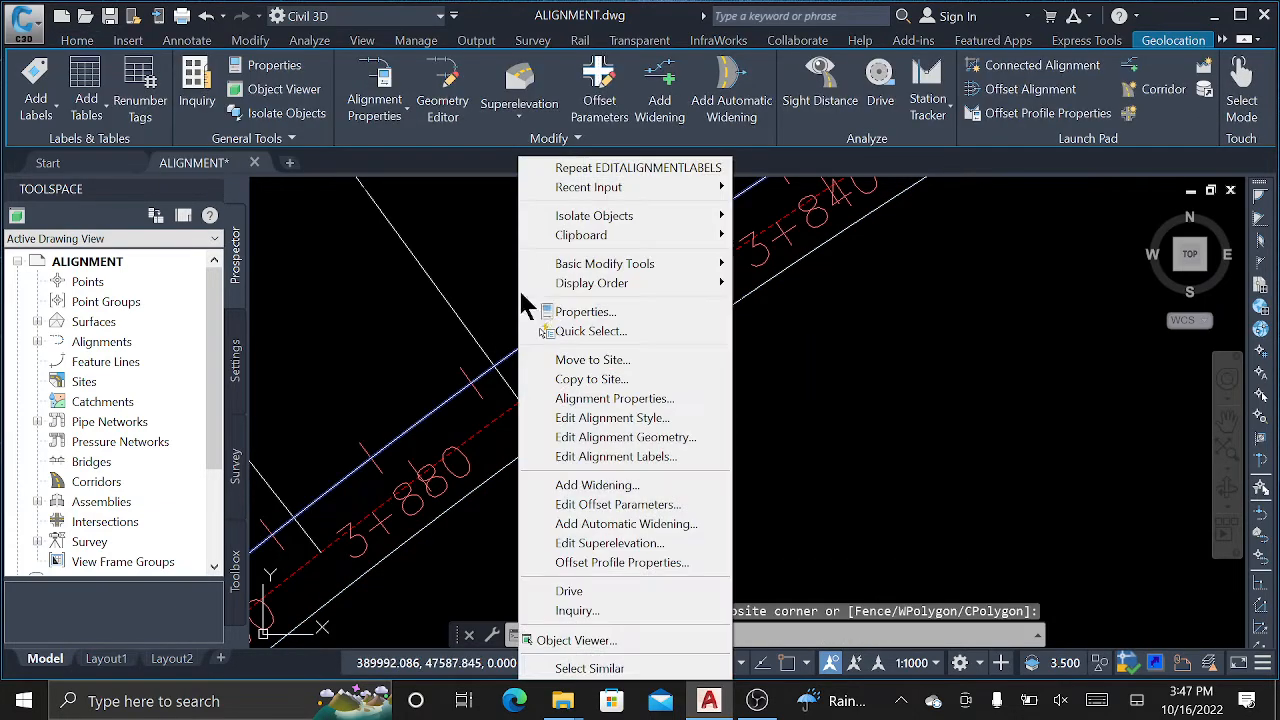
pyautogui.click(614, 456)
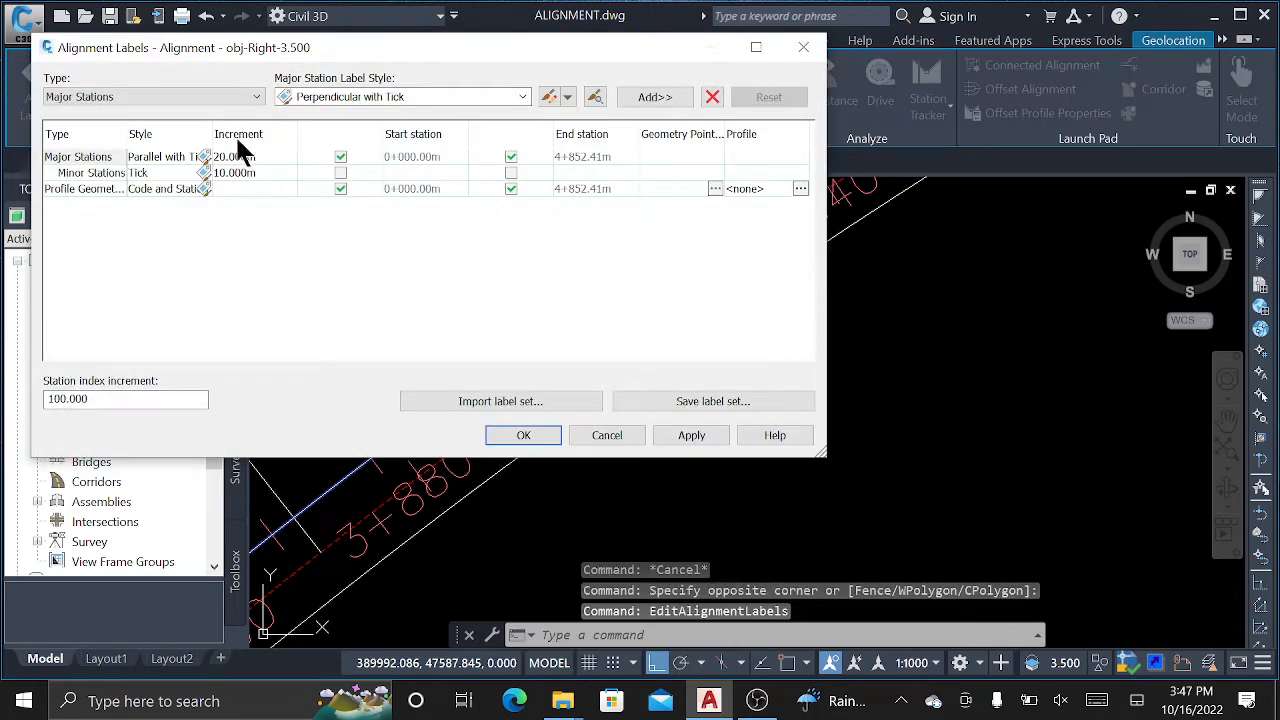
pyautogui.click(163, 156)
pyautogui.click(712, 97)
pyautogui.click(712, 97)
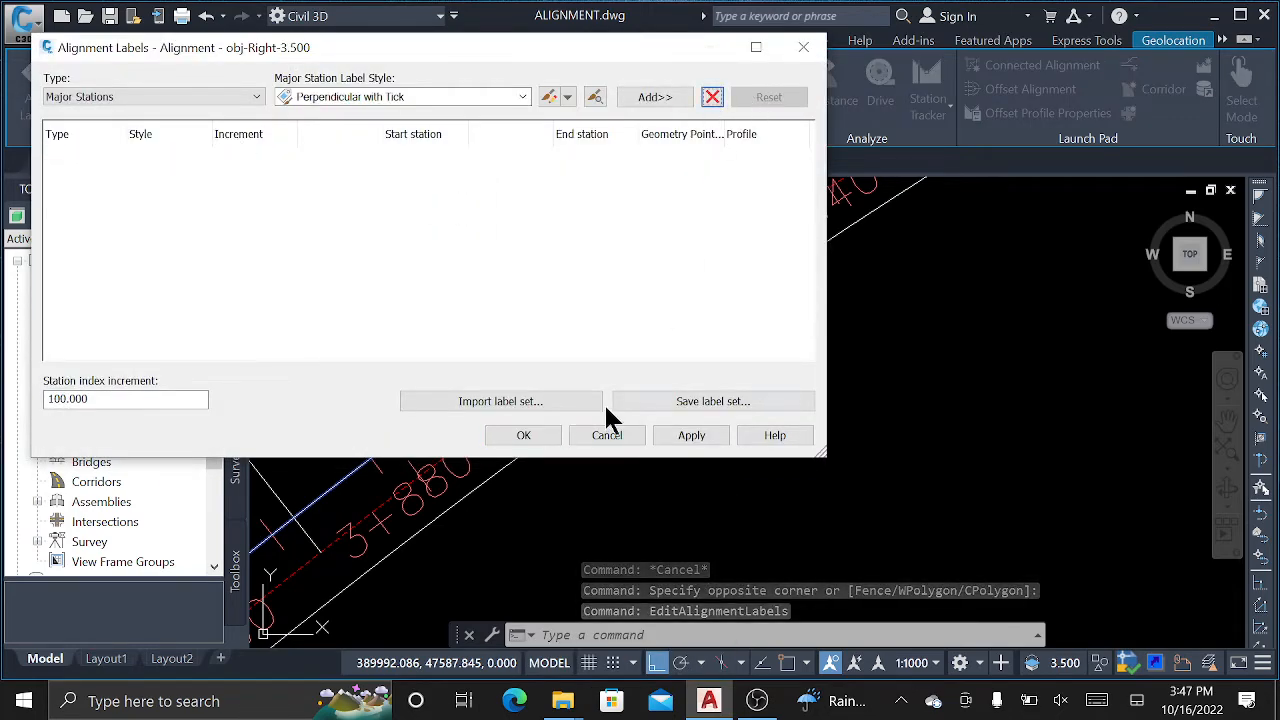
pyautogui.click(523, 435)
pyautogui.scroll(-6, 645, 334)
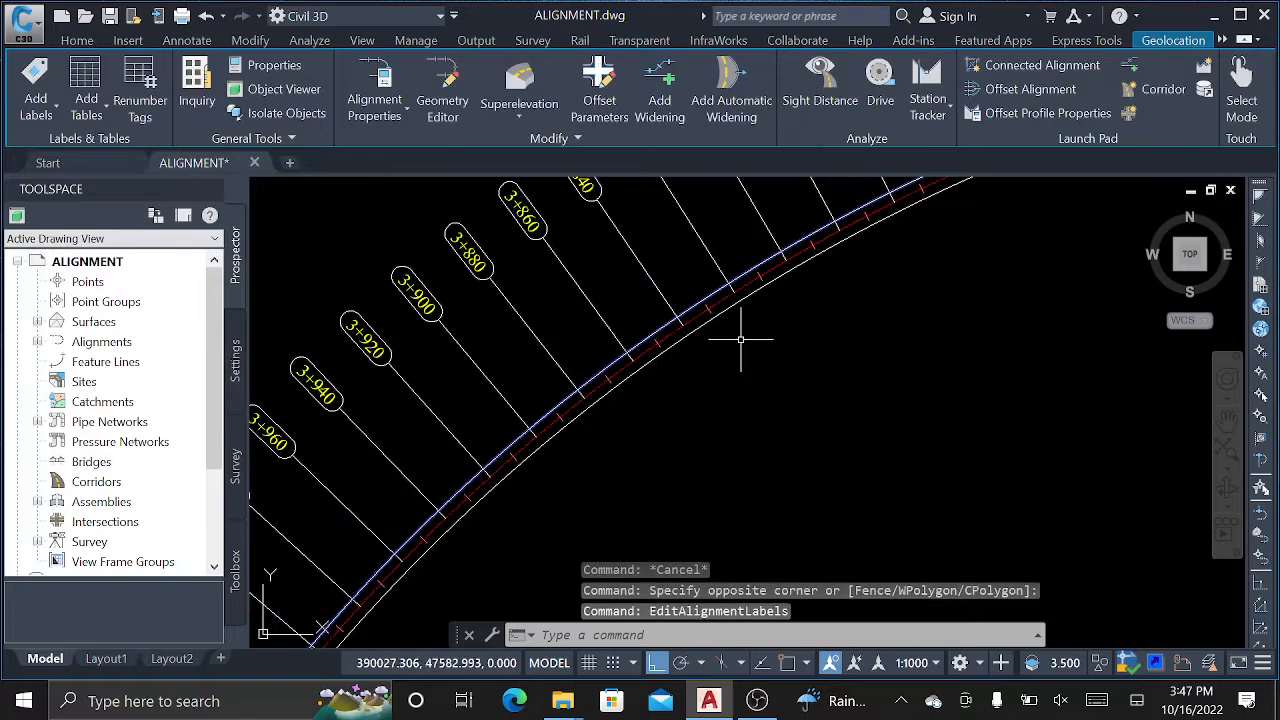
# Zoom and pan along the alignment until its end near station 4+840 is in view.
pyautogui.scroll(4, 600, 375)
pyautogui.scroll(8, 706, 442)
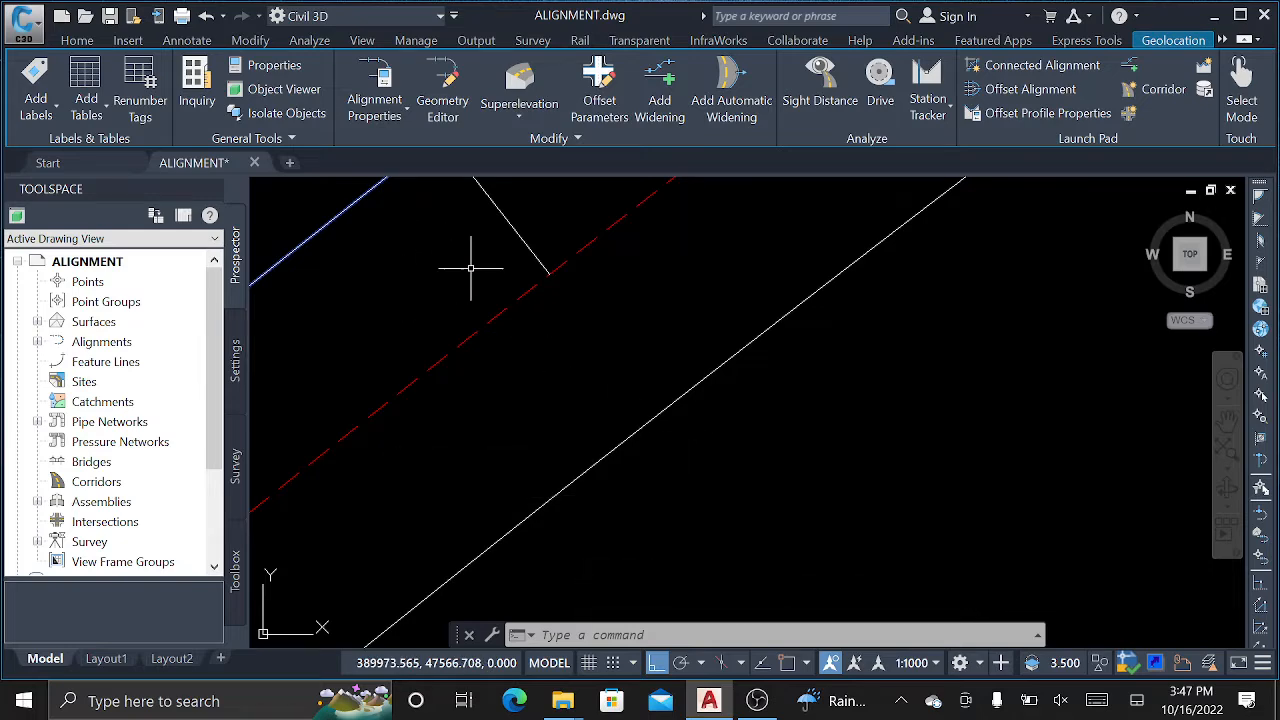
pyautogui.scroll(-6, 700, 290)
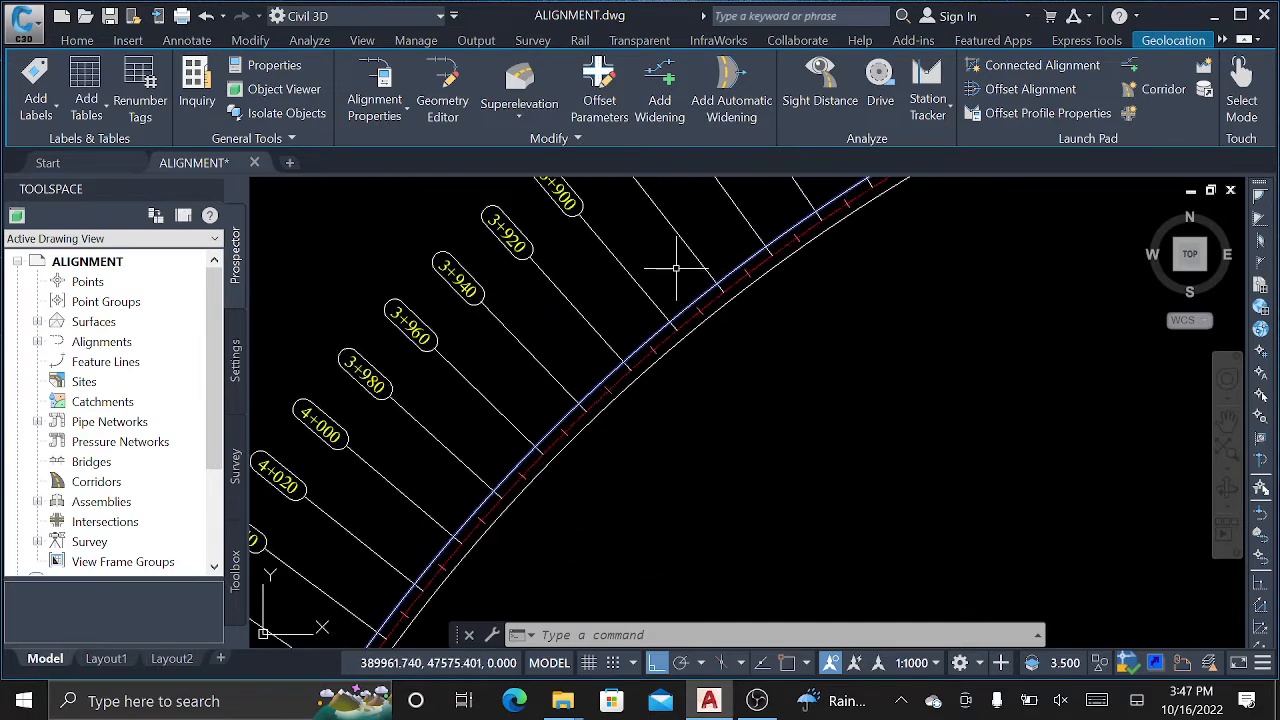
pyautogui.moveTo(543, 443)
pyautogui.mouseDown(button='middle')
pyautogui.moveTo(471, 318)
pyautogui.moveTo(643, 340)
pyautogui.mouseUp(button='middle')
pyautogui.scroll(-9, 542, 287)
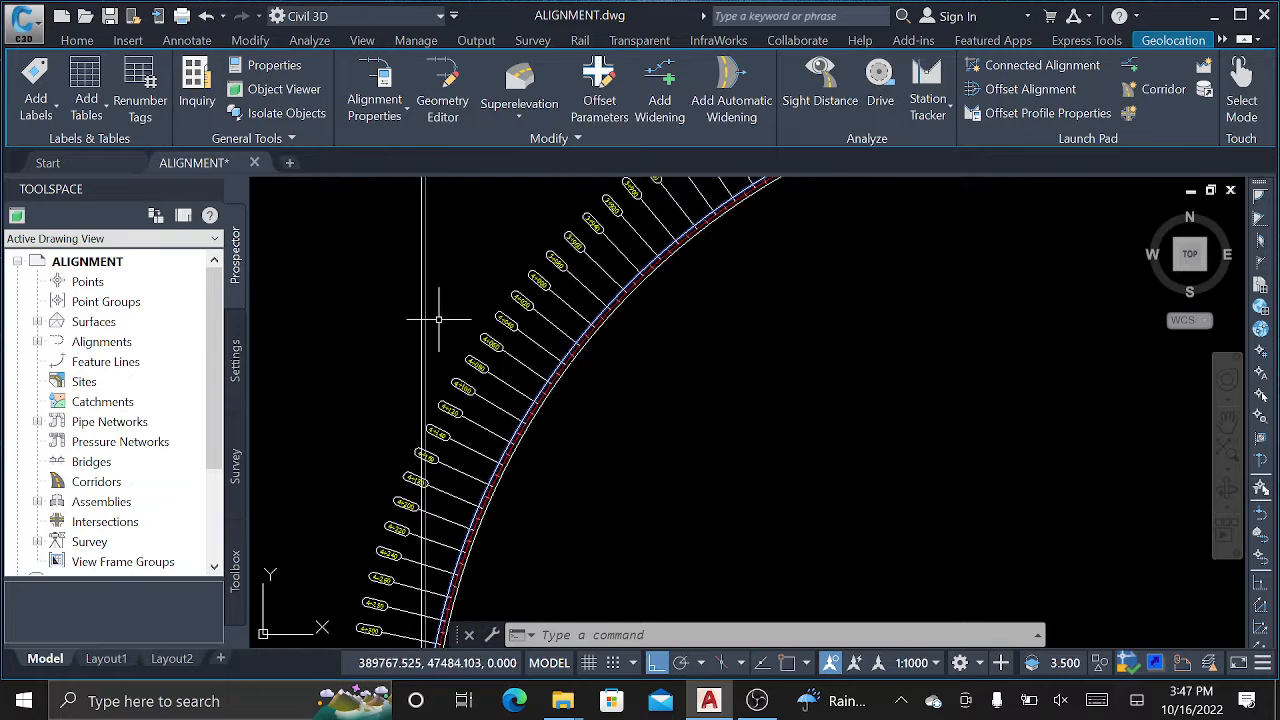
pyautogui.scroll(-4, 409, 229)
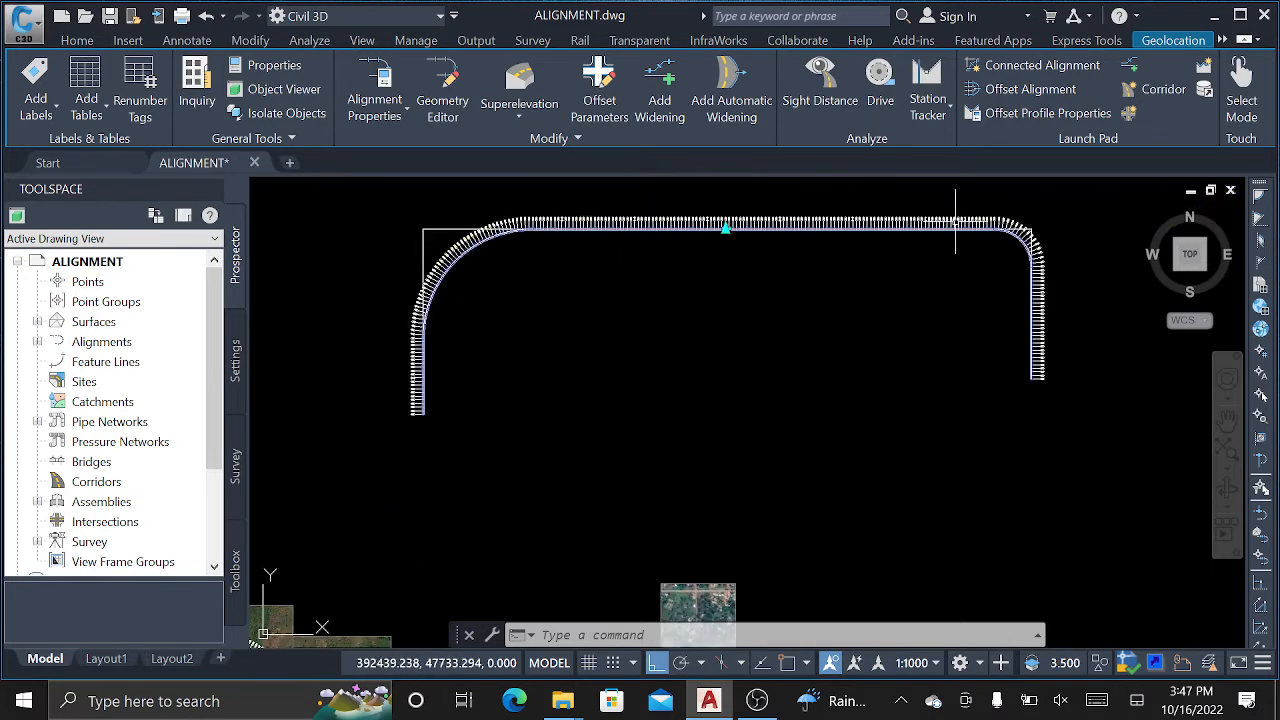
pyautogui.scroll(8, 1028, 238)
pyautogui.scroll(1, 1020, 271)
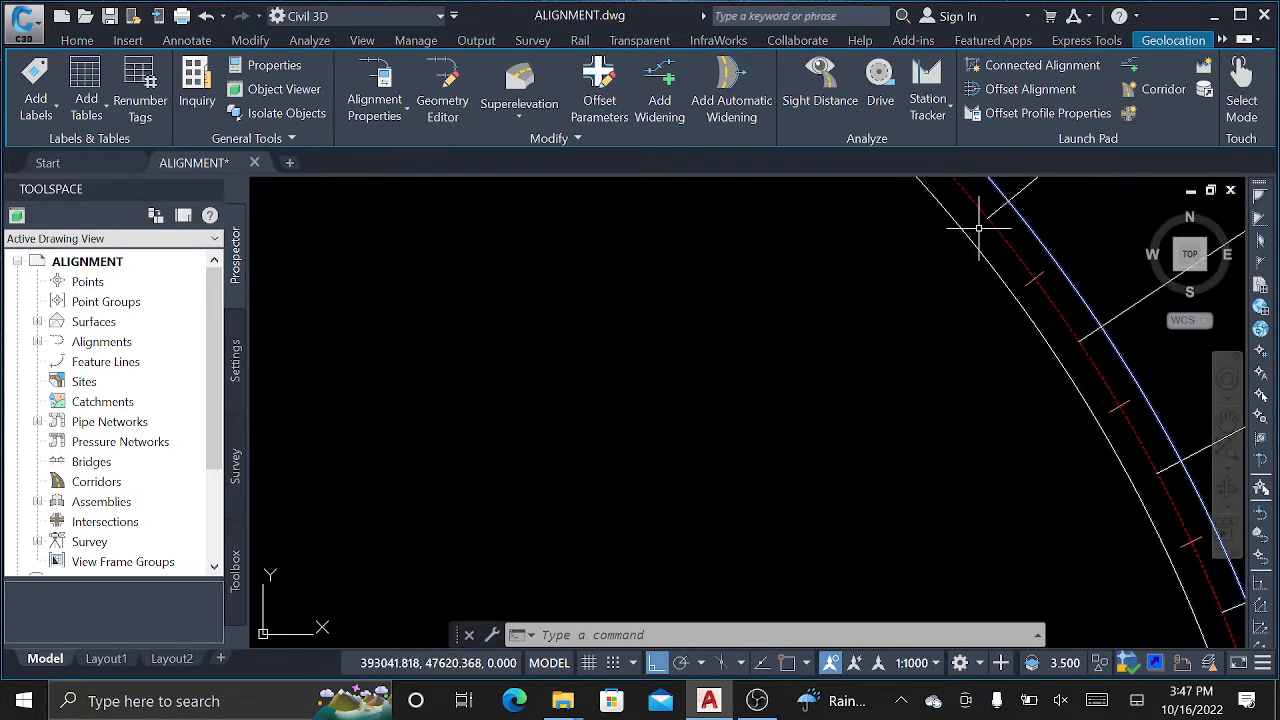
pyautogui.scroll(1, 1020, 309)
pyautogui.scroll(-10, 910, 272)
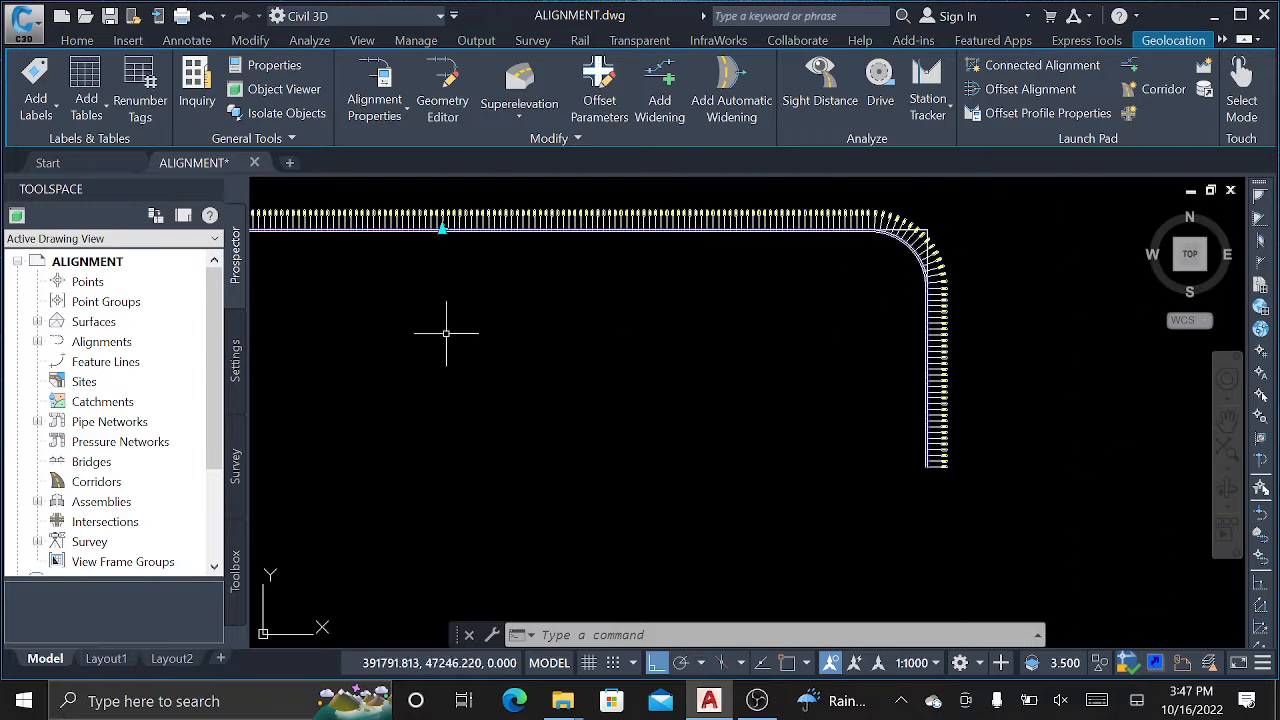
pyautogui.moveTo(300, 293); pyautogui.dragTo(1144, 291, button='middle')
pyautogui.scroll(4, 802, 537)
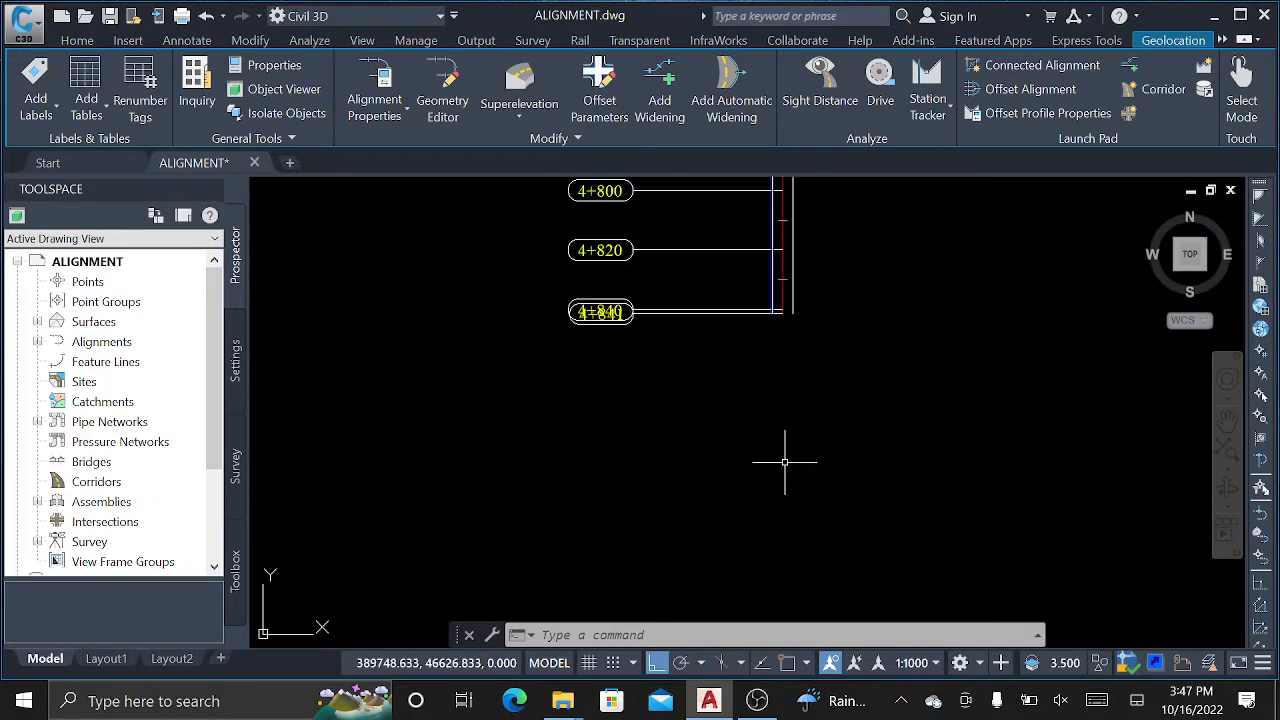
pyautogui.press('Escape')
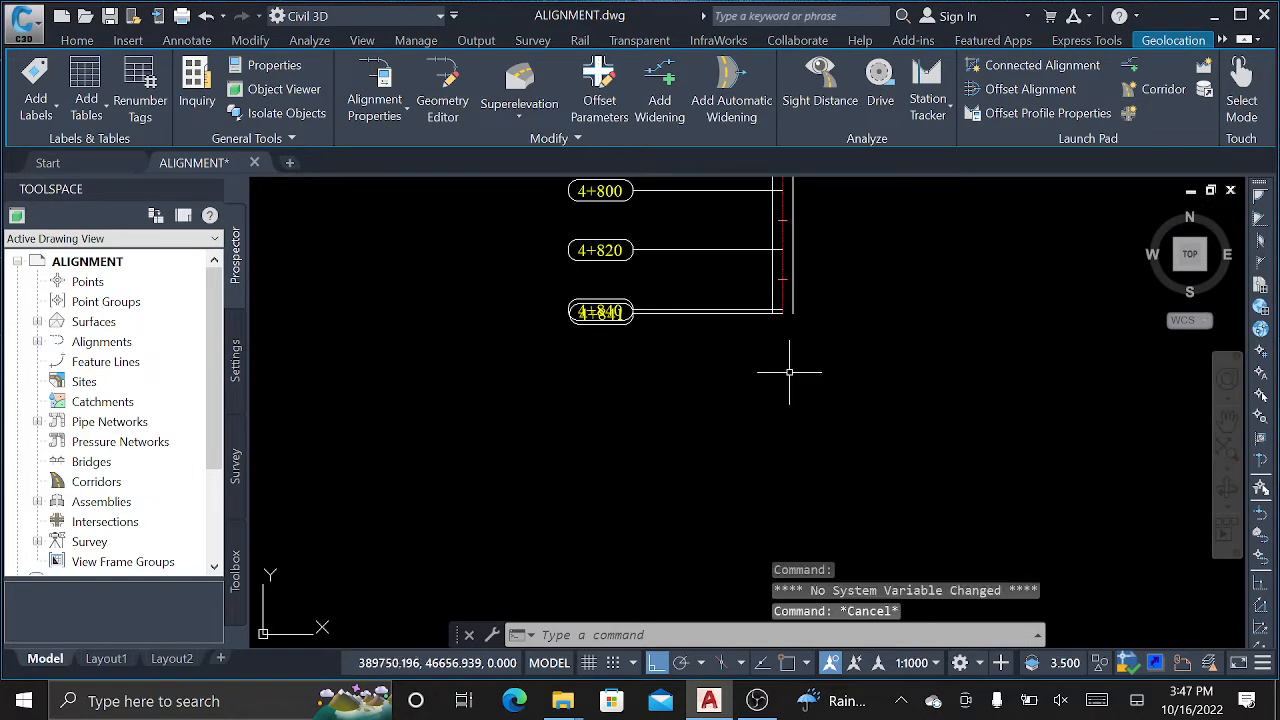
pyautogui.scroll(4, 774, 295)
# Select the alignment and stretch its end grip northwest with Ortho turned off.
pyautogui.click(806, 286)
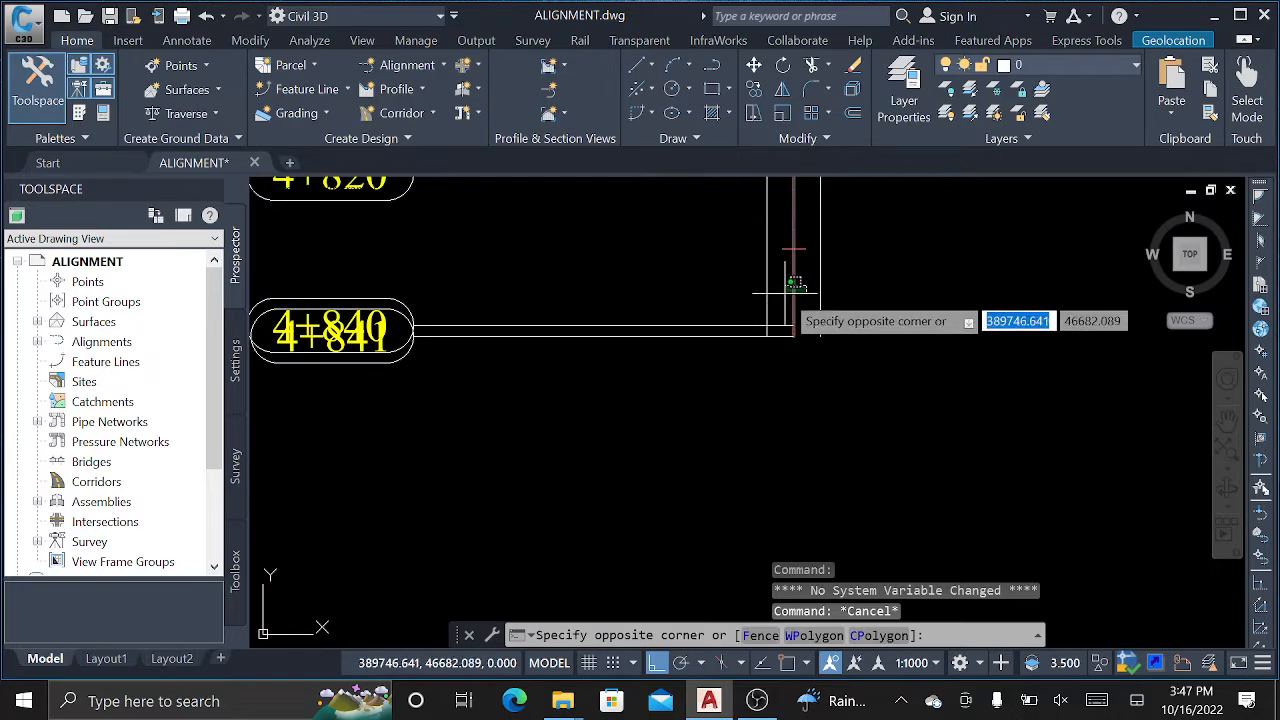
pyautogui.click(793, 336)
pyautogui.click(793, 336)
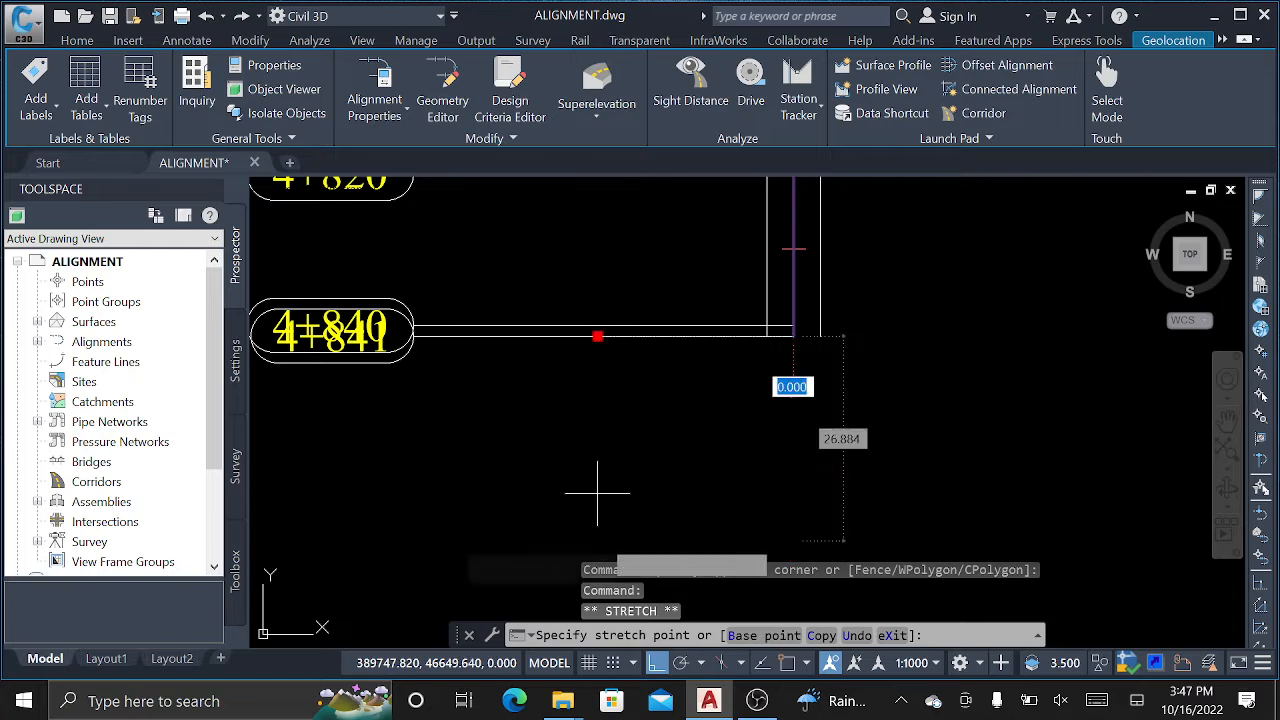
pyautogui.scroll(-4, 612, 466)
pyautogui.scroll(-2, 612, 466)
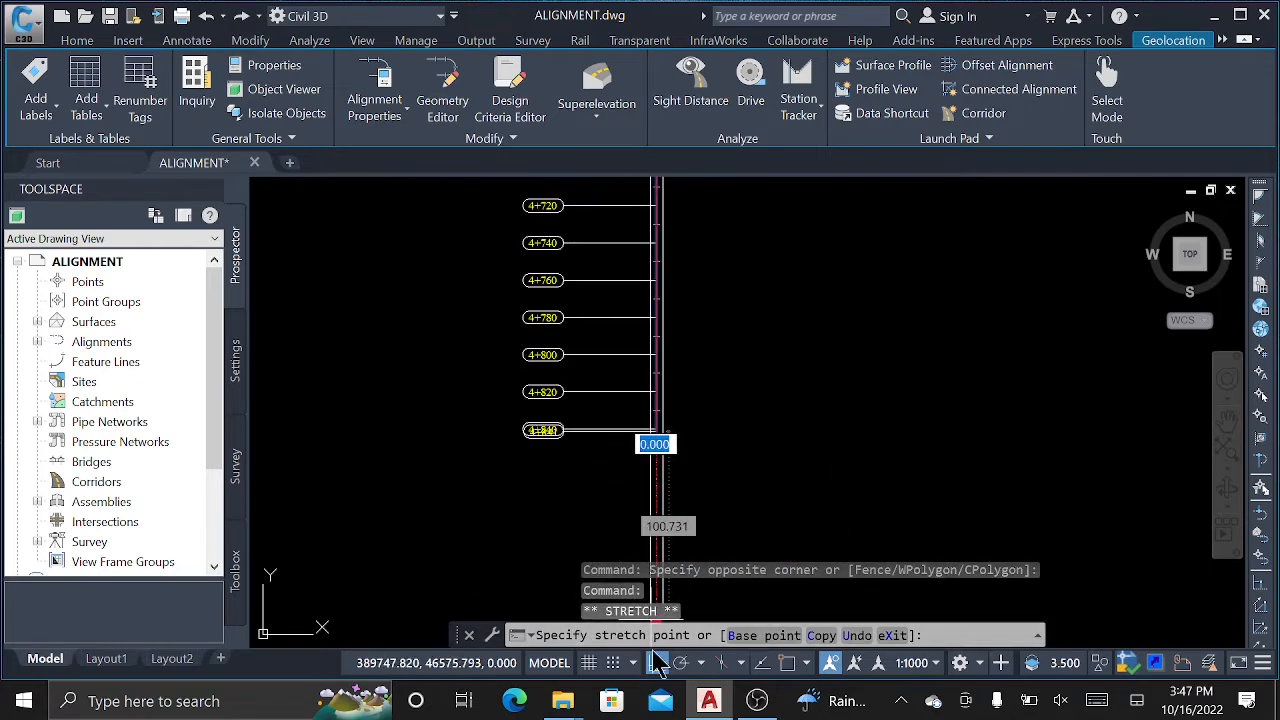
pyautogui.press('F8')
pyautogui.scroll(-4, 725, 480)
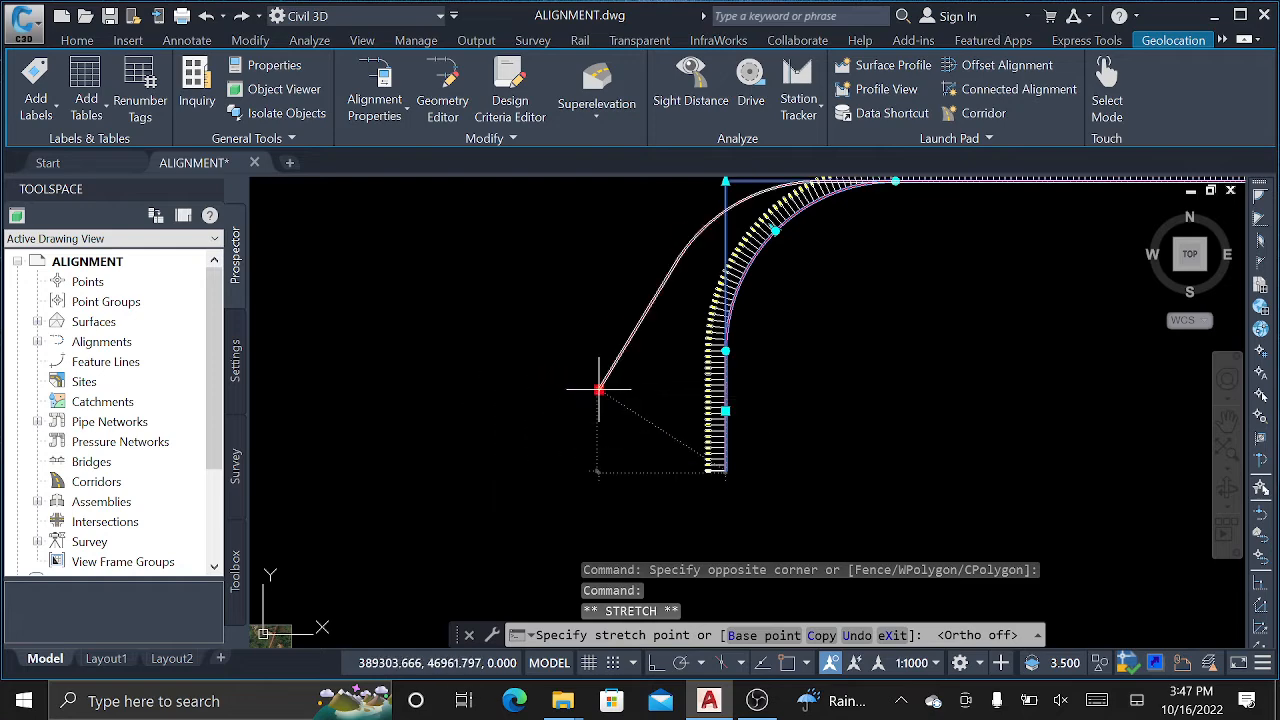
pyautogui.click(598, 375)
# Stretch the end grip further out, enlarging the curve so the alignment ends at 4+876.
pyautogui.scroll(4, 598, 368)
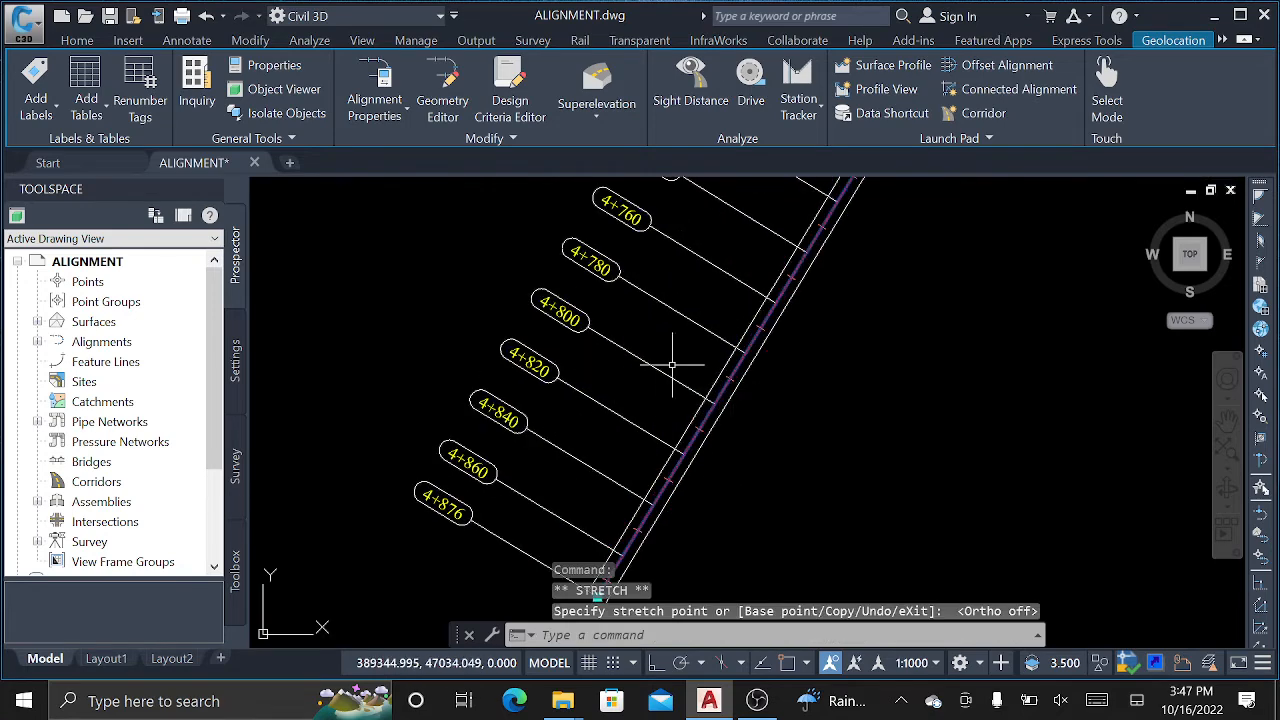
pyautogui.scroll(-2, 672, 365)
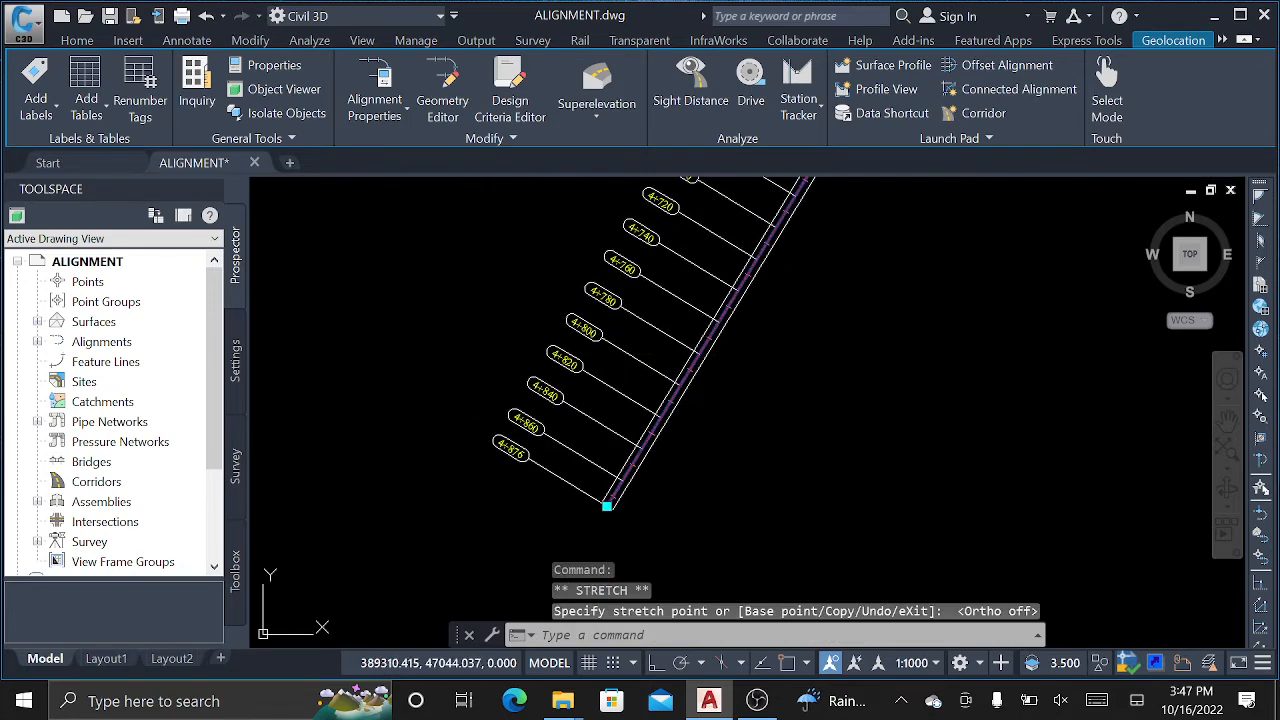
pyautogui.click(607, 506)
pyautogui.scroll(-8, 837, 469)
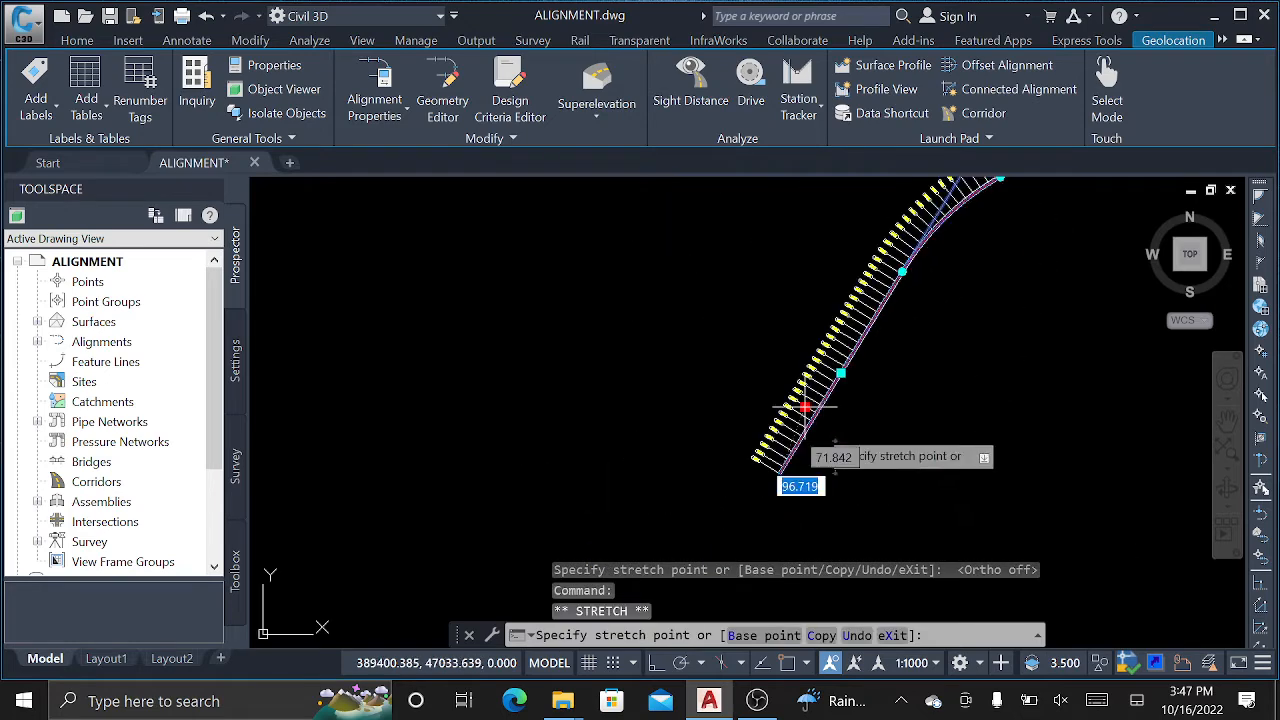
pyautogui.scroll(-2, 1014, 387)
pyautogui.moveTo(1020, 389); pyautogui.dragTo(628, 317, button='middle')
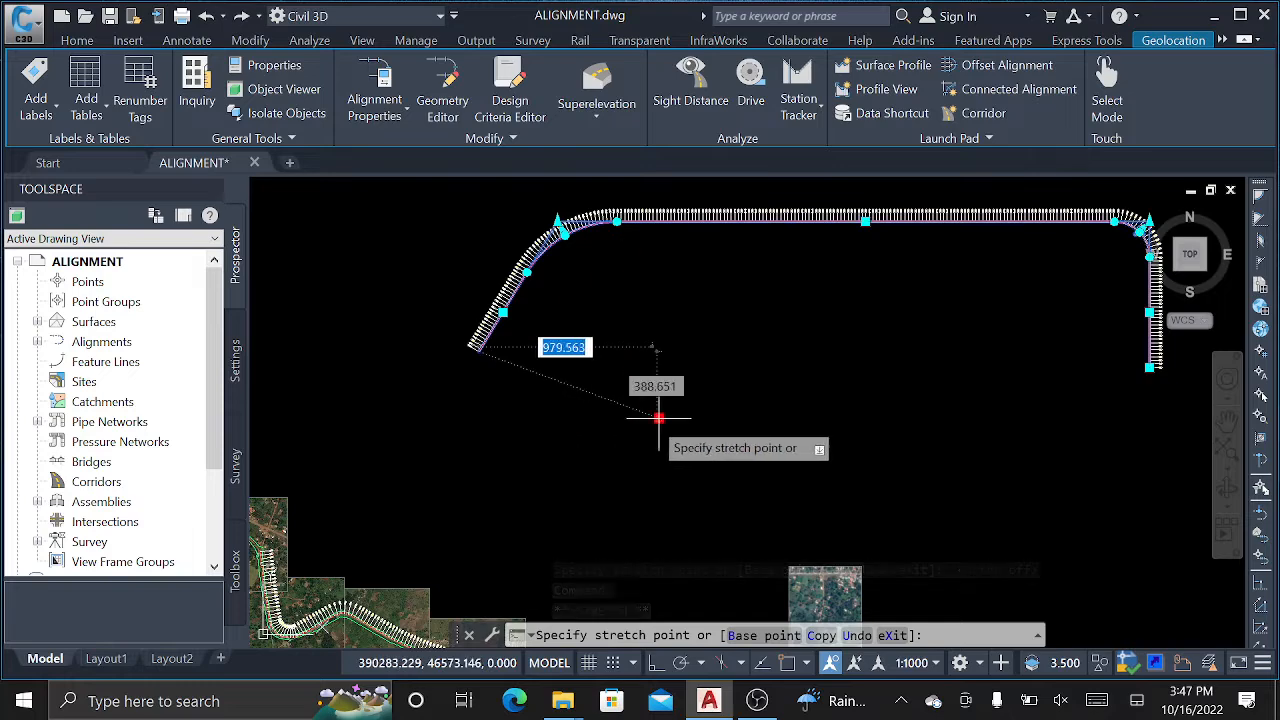
pyautogui.click(693, 414)
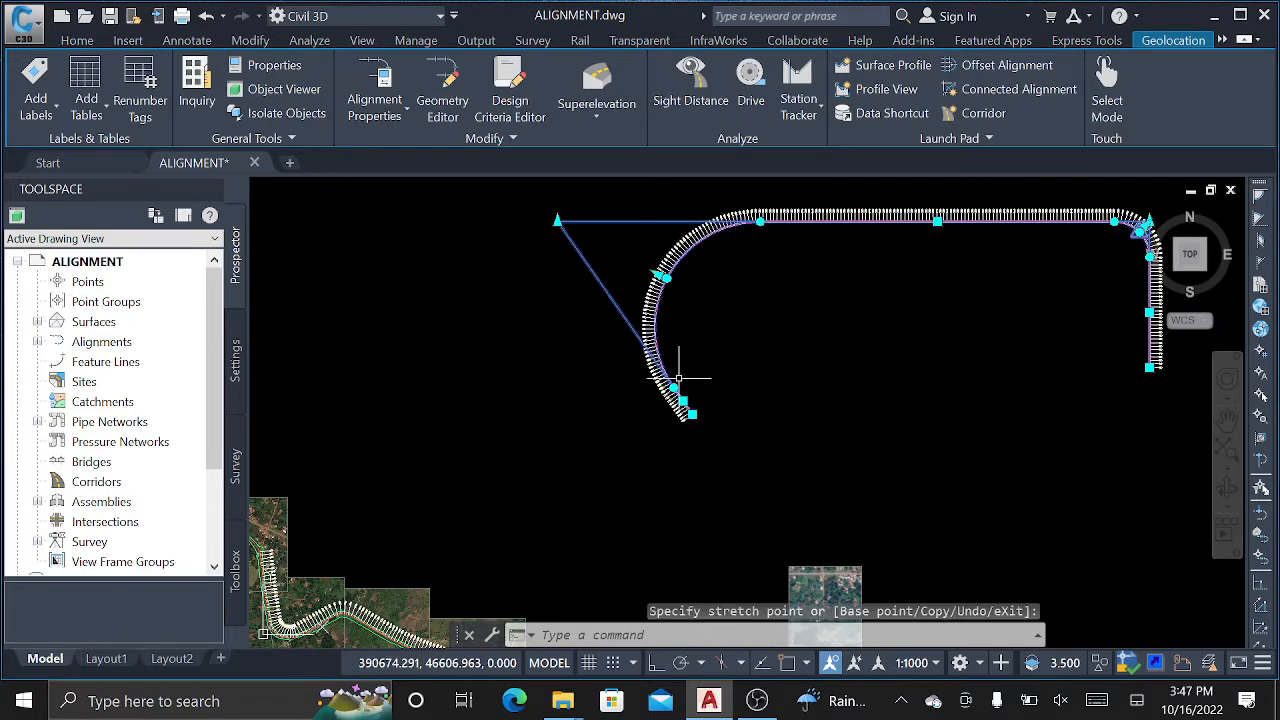
# Draw a straight vertical polyline with PL and Ortho on in empty space.
pyautogui.press('Escape')
pyautogui.press('Escape')
pyautogui.press('Escape')
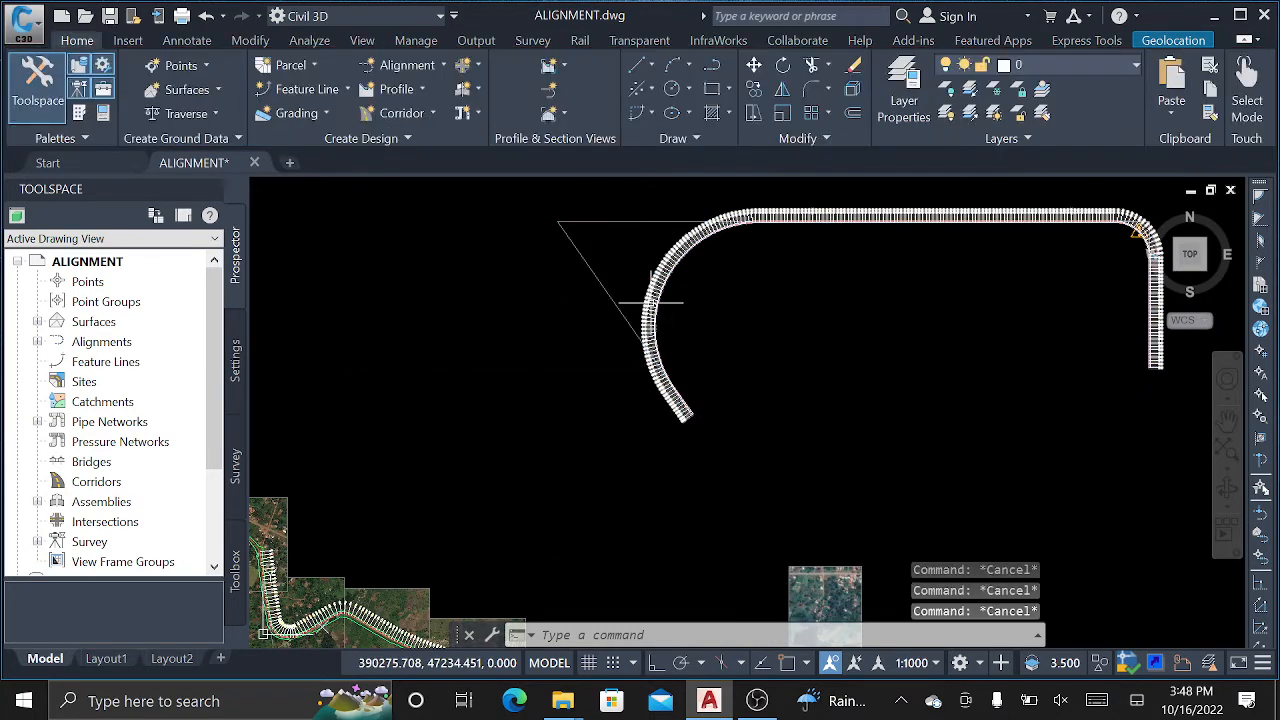
pyautogui.scroll(-6, 705, 405)
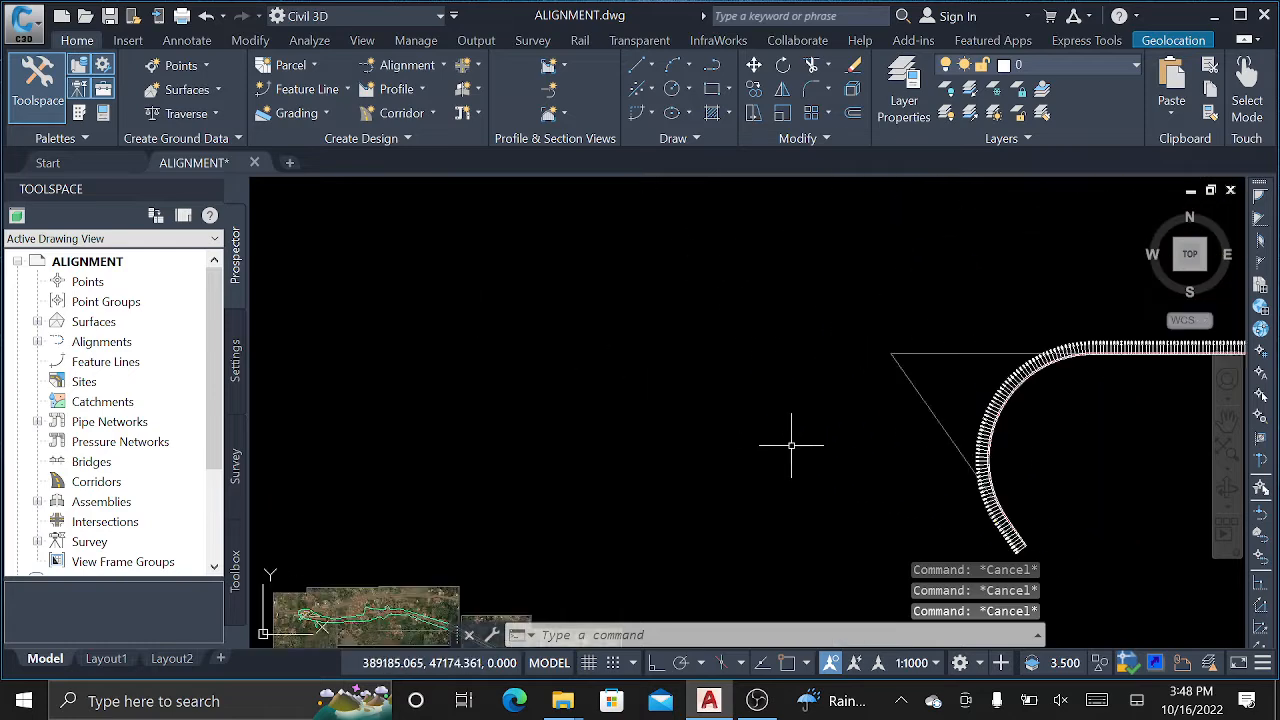
pyautogui.scroll(2, 672, 333)
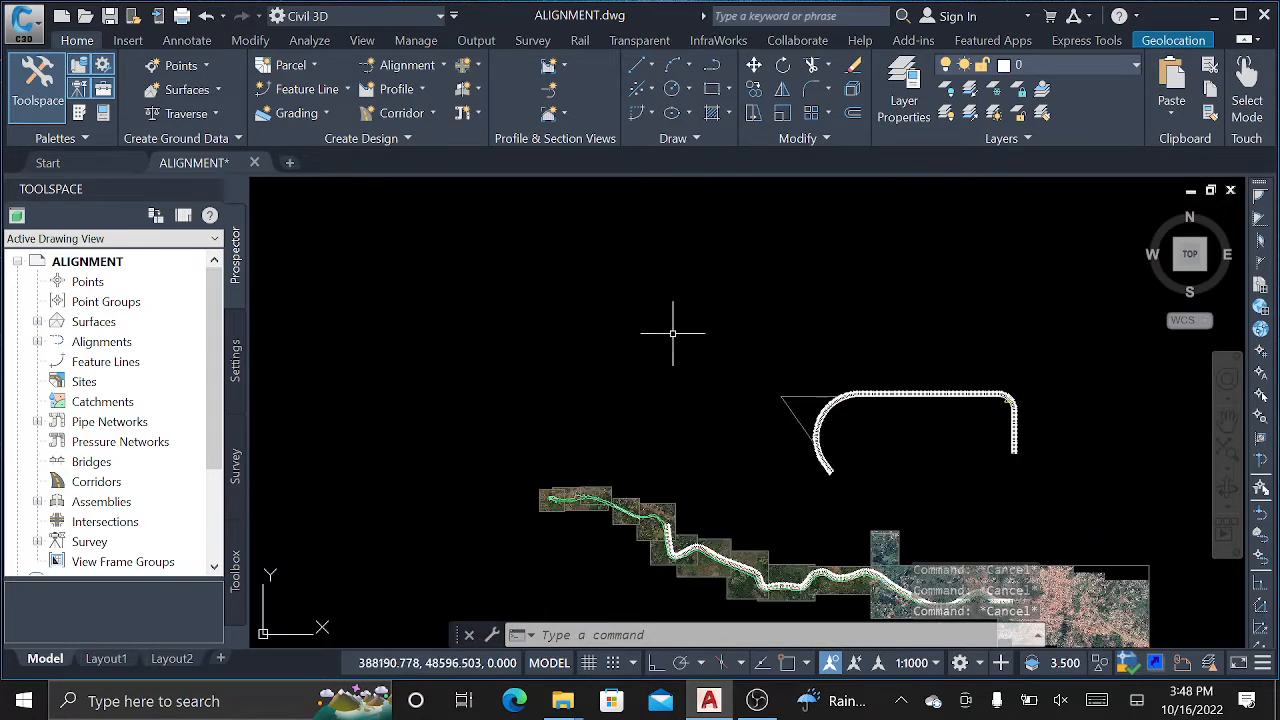
pyautogui.write('pl')
pyautogui.press('Return')
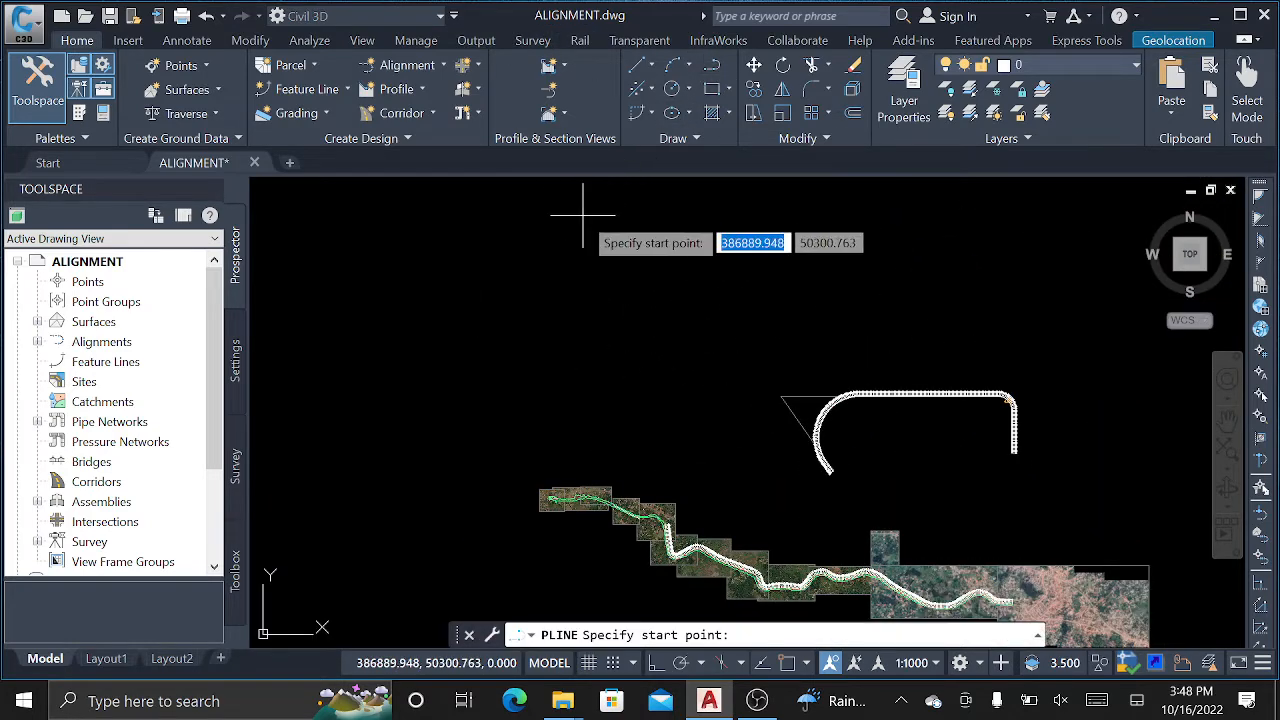
pyautogui.click(584, 213)
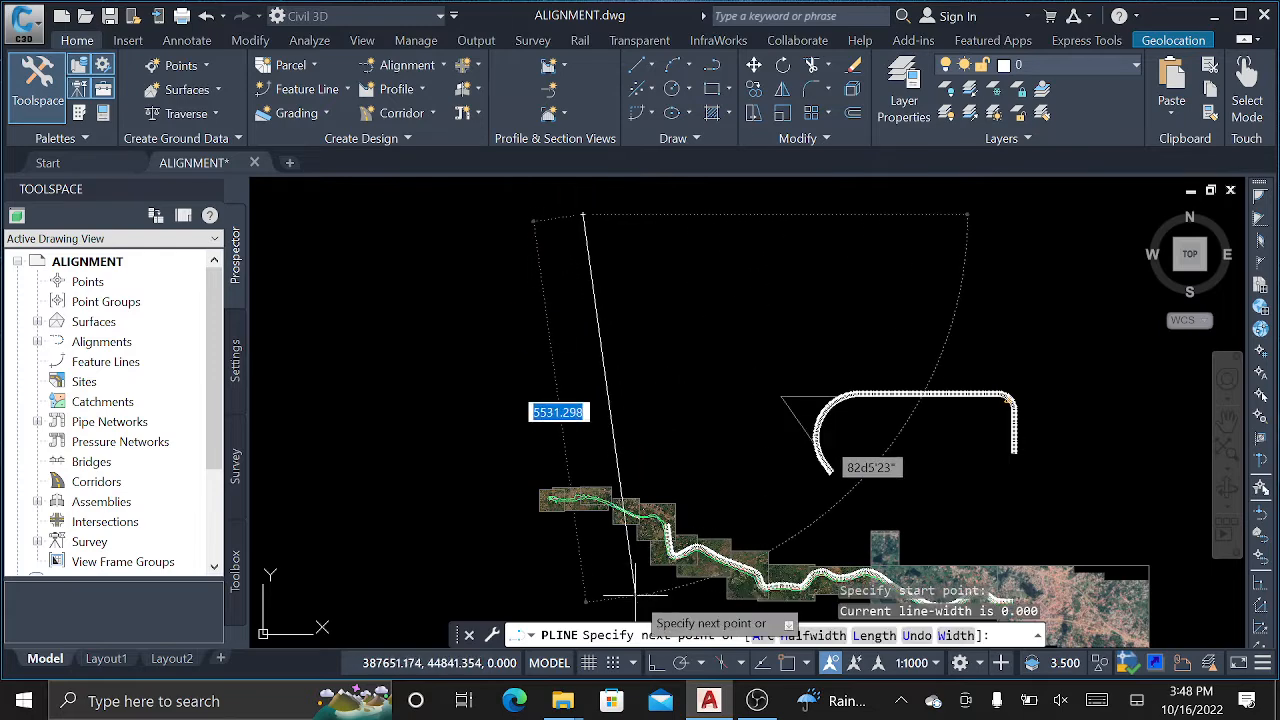
pyautogui.click(656, 662)
pyautogui.click(604, 342)
pyautogui.rightClick(684, 289)
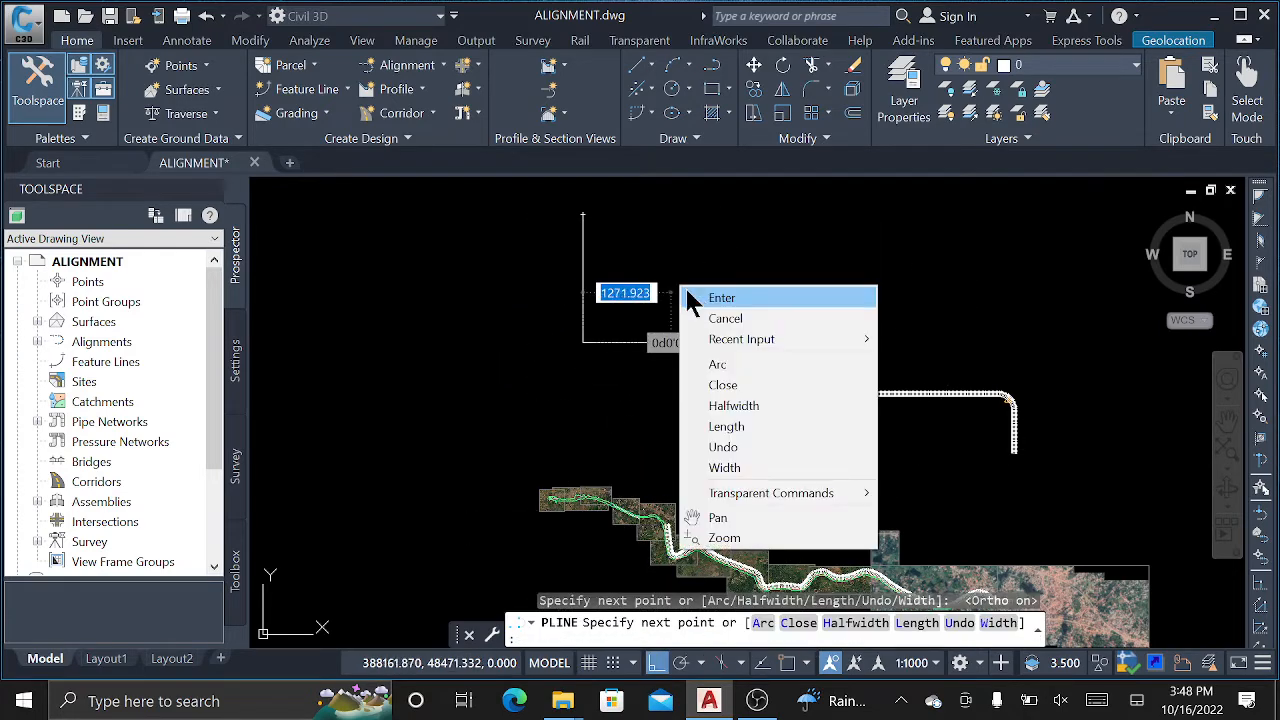
pyautogui.click(688, 296)
pyautogui.scroll(4, 557, 261)
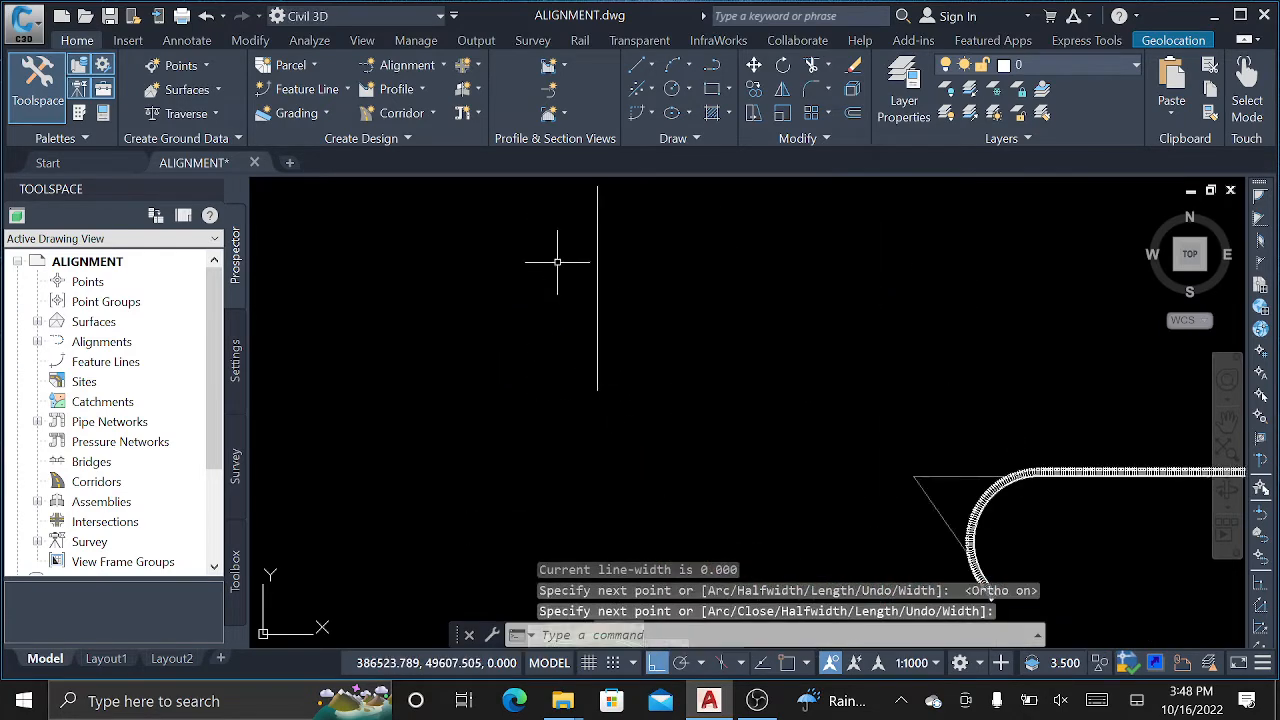
# Draw a horizontal polyline crossing the vertical one.
pyautogui.click(716, 72)
pyautogui.click(407, 296)
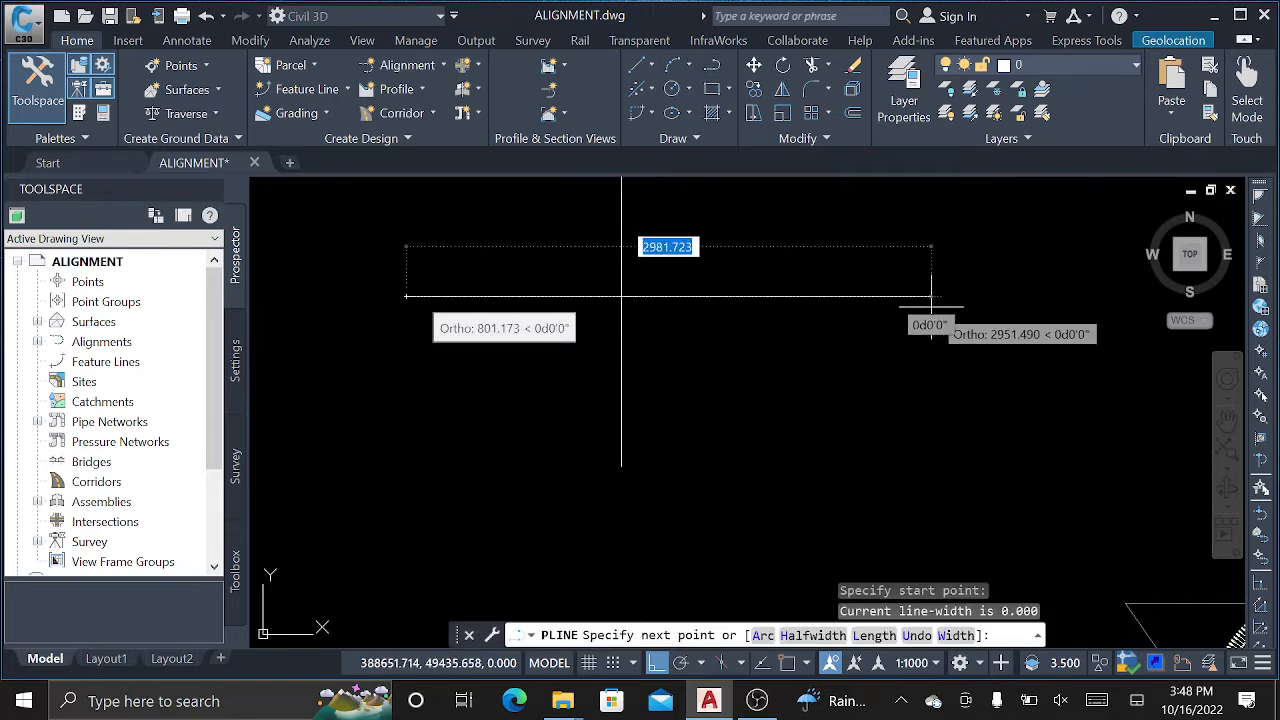
pyautogui.click(889, 294)
pyautogui.rightClick(966, 214)
pyautogui.click(972, 222)
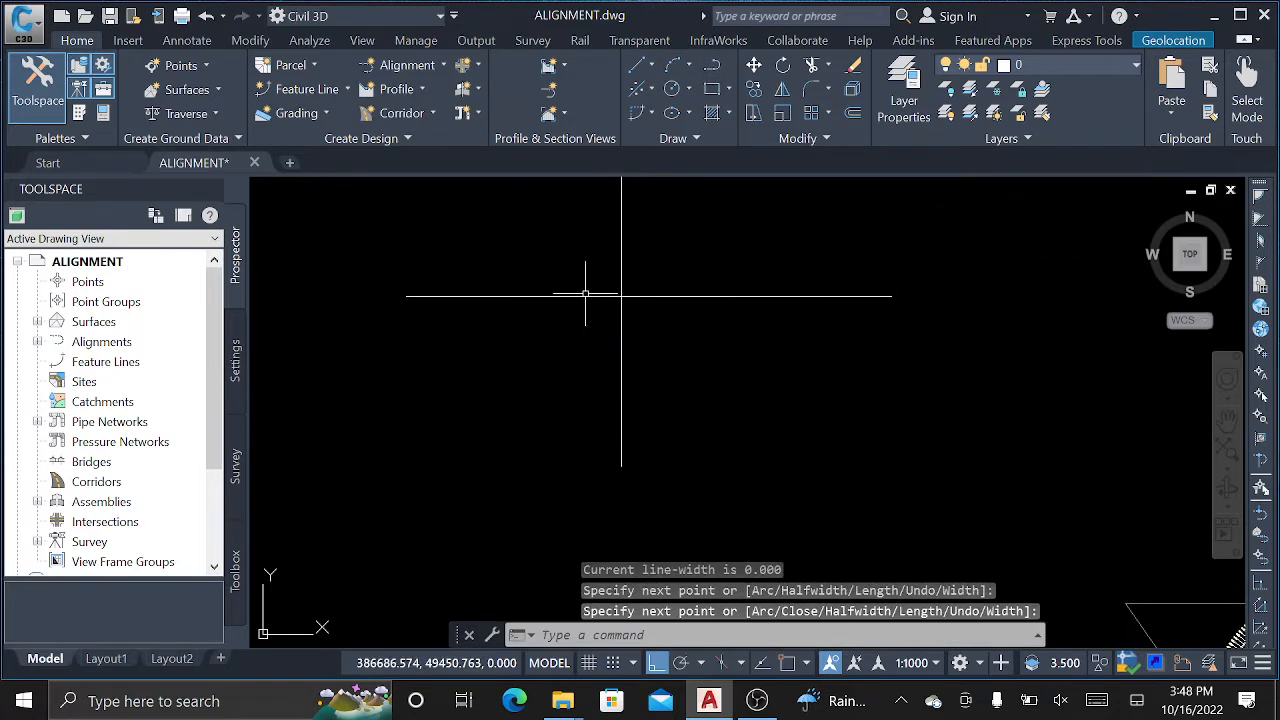
pyautogui.moveTo(585, 298)
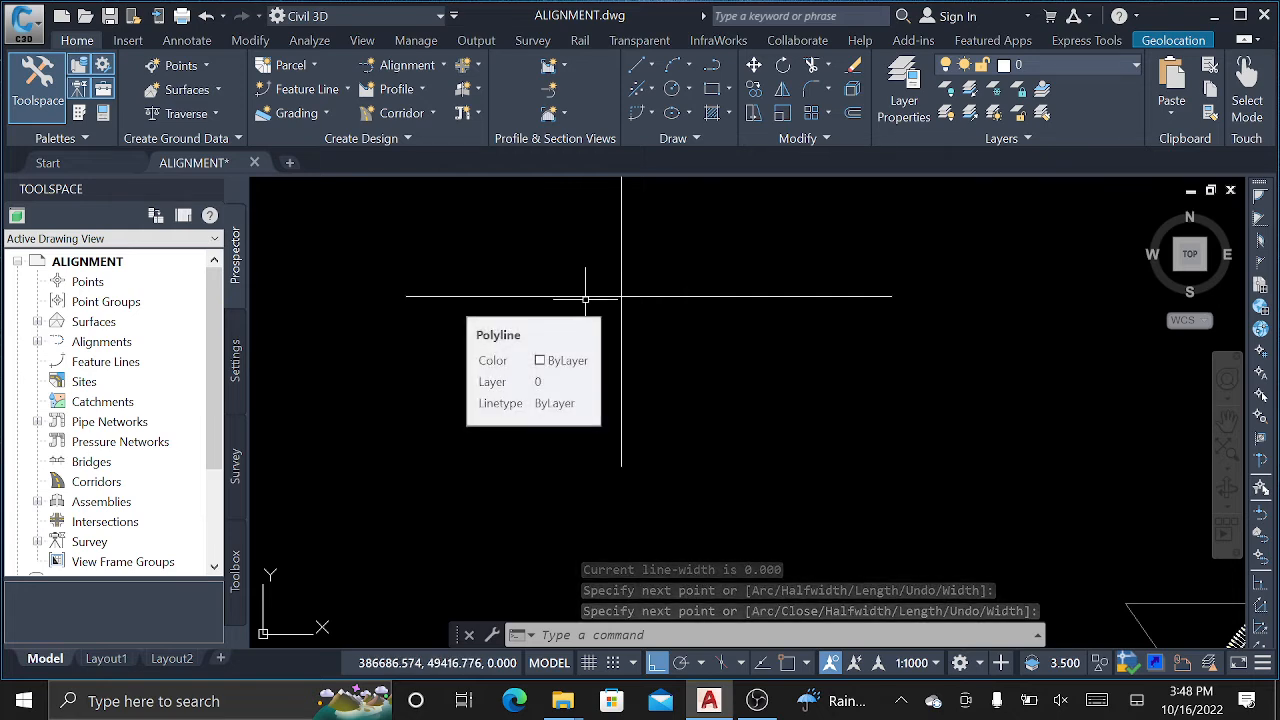
pyautogui.scroll(2, 623, 284)
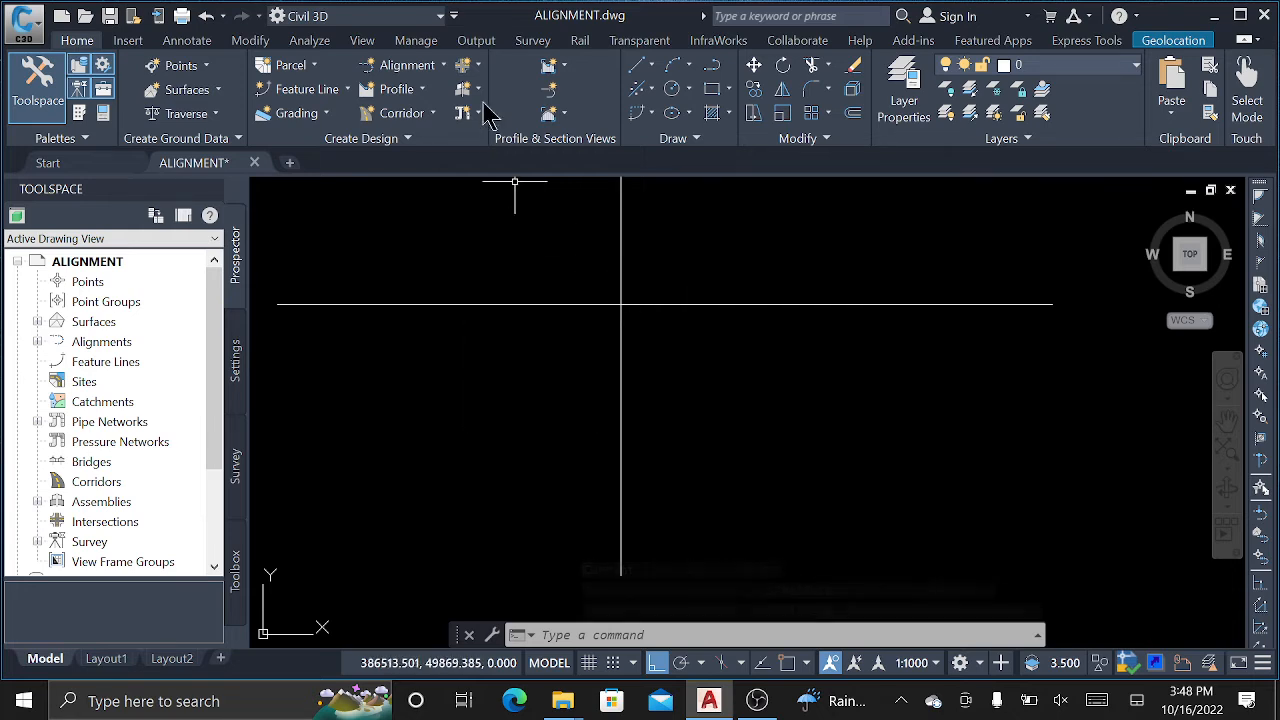
# Convert the horizontal polyline into a reversed-direction Proposed alignment with no labels.
pyautogui.click(430, 65)
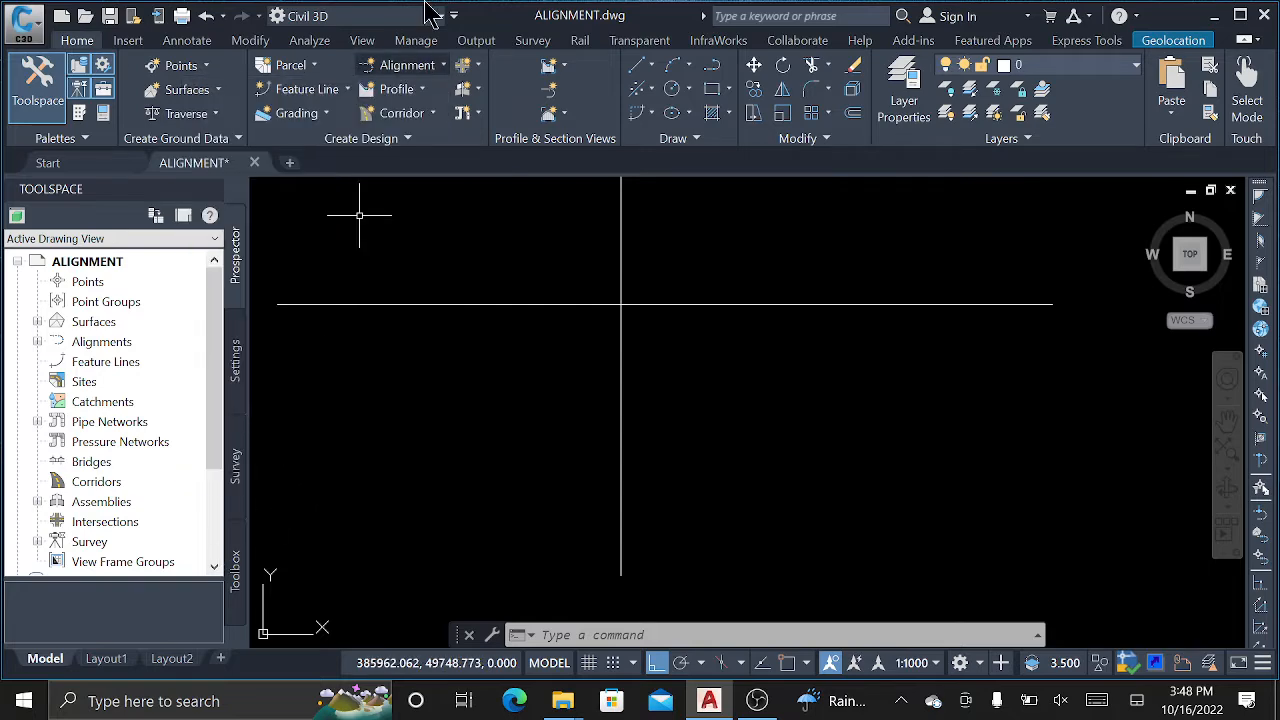
pyautogui.click(410, 66)
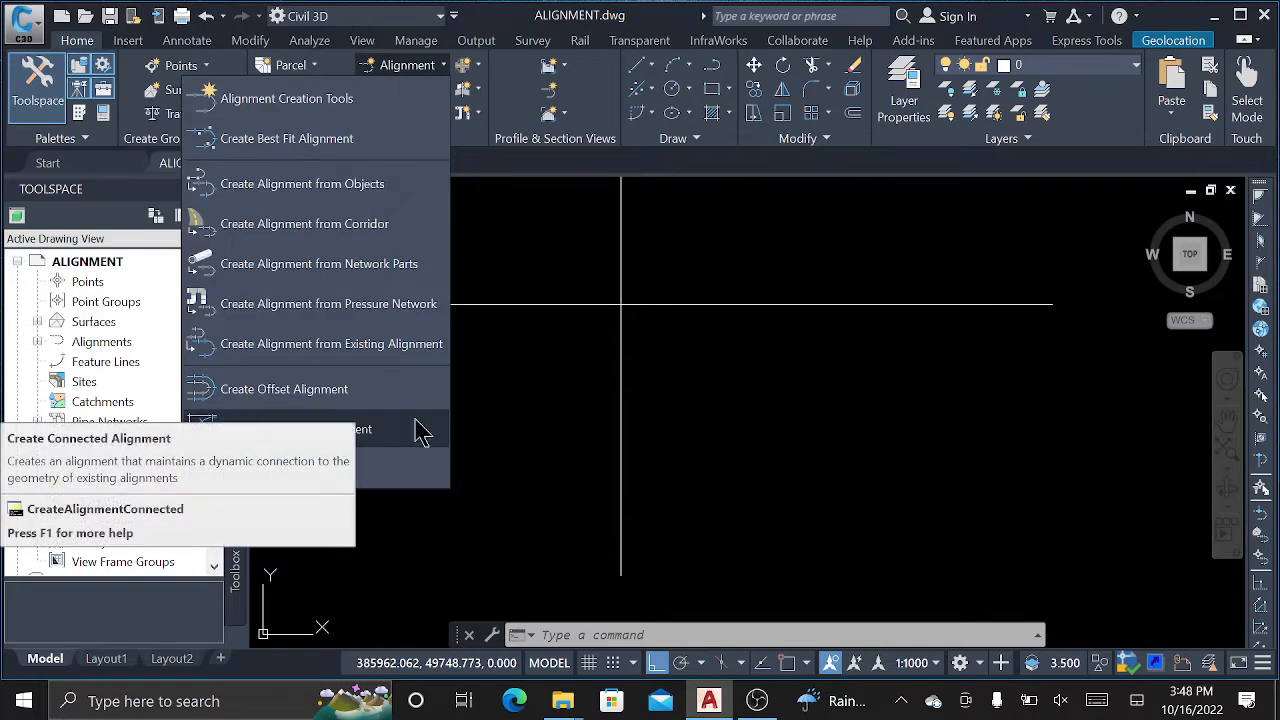
pyautogui.click(574, 218)
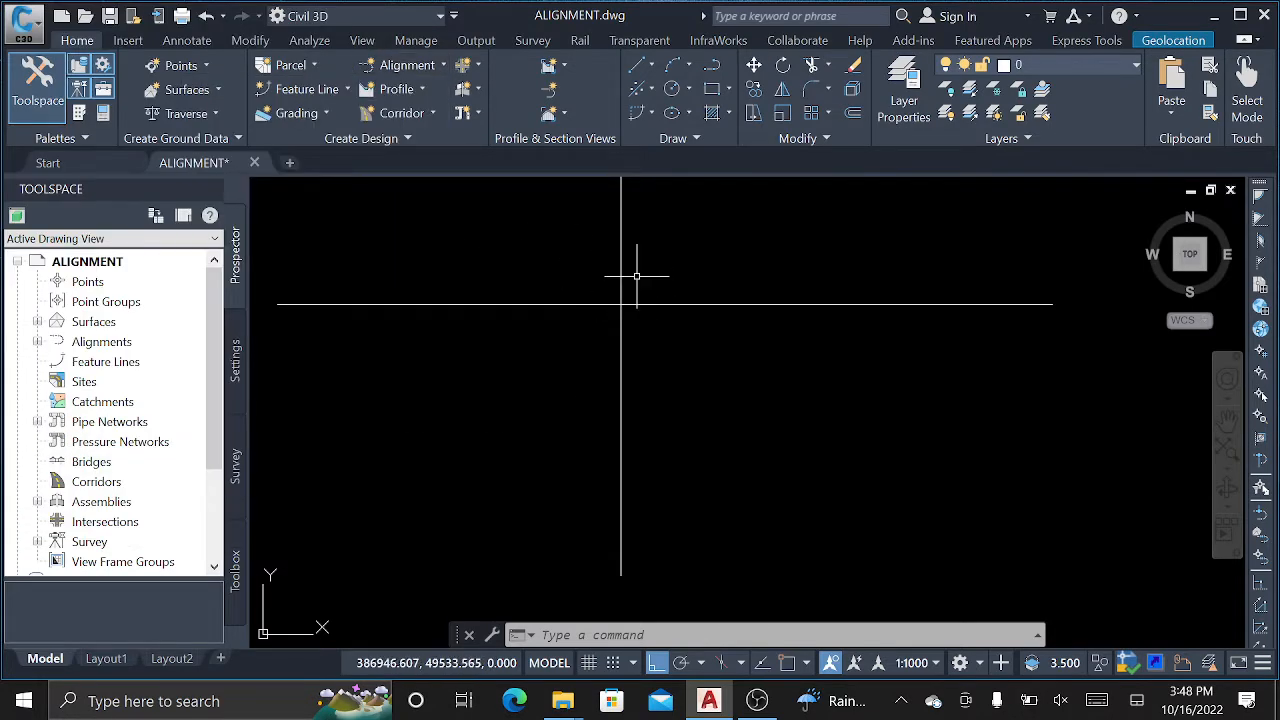
pyautogui.moveTo(636, 276); pyautogui.dragTo(571, 343, button='middle')
pyautogui.scroll(2, 571, 348)
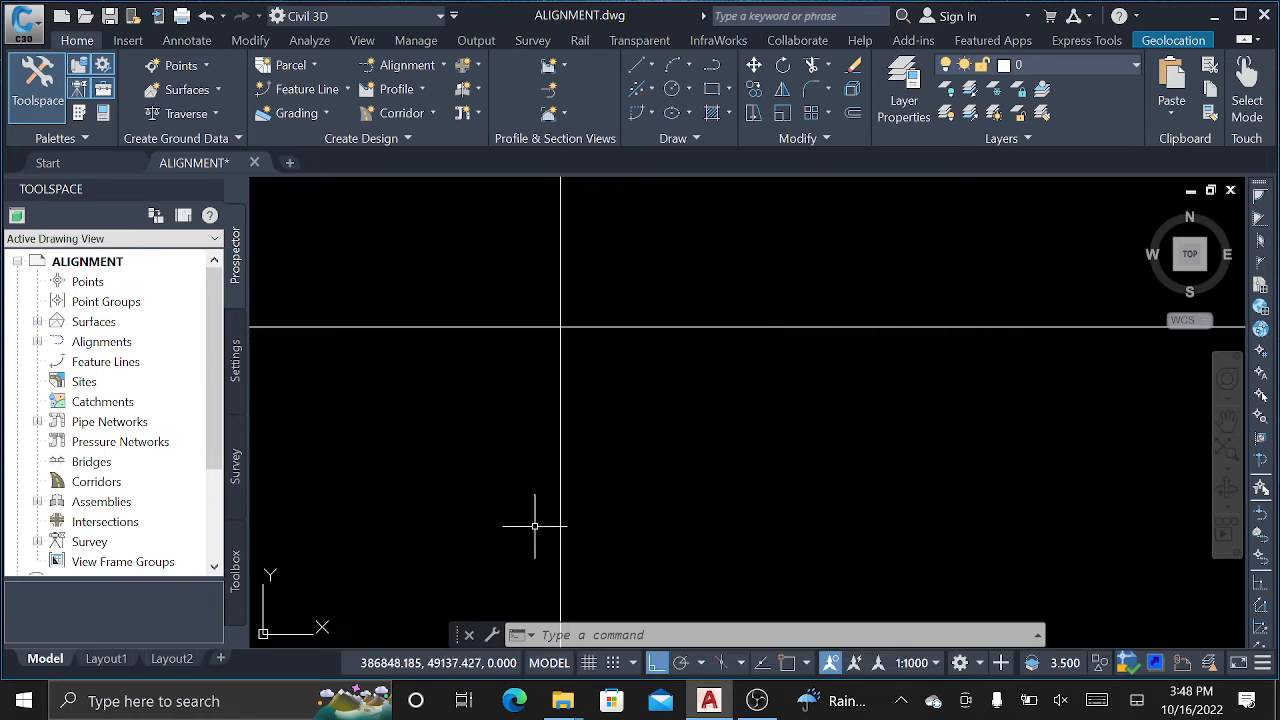
pyautogui.moveTo(602, 443); pyautogui.dragTo(615, 465, button='middle')
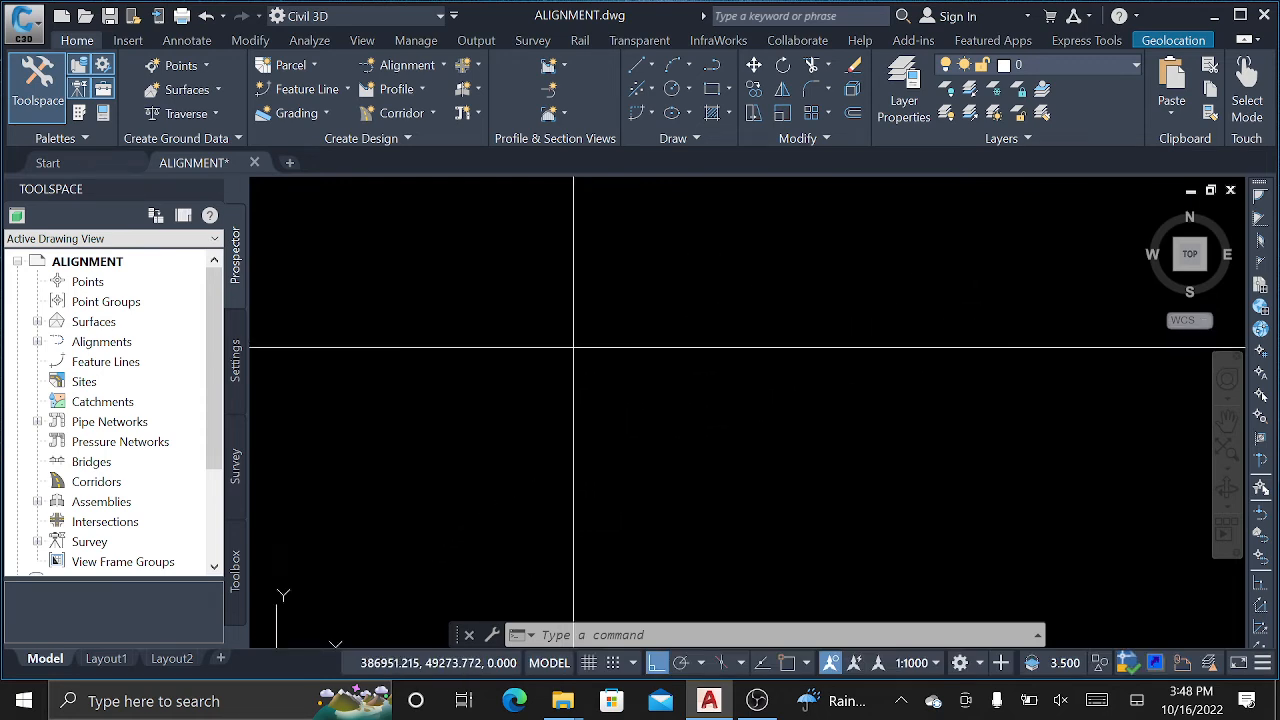
pyautogui.click(408, 64)
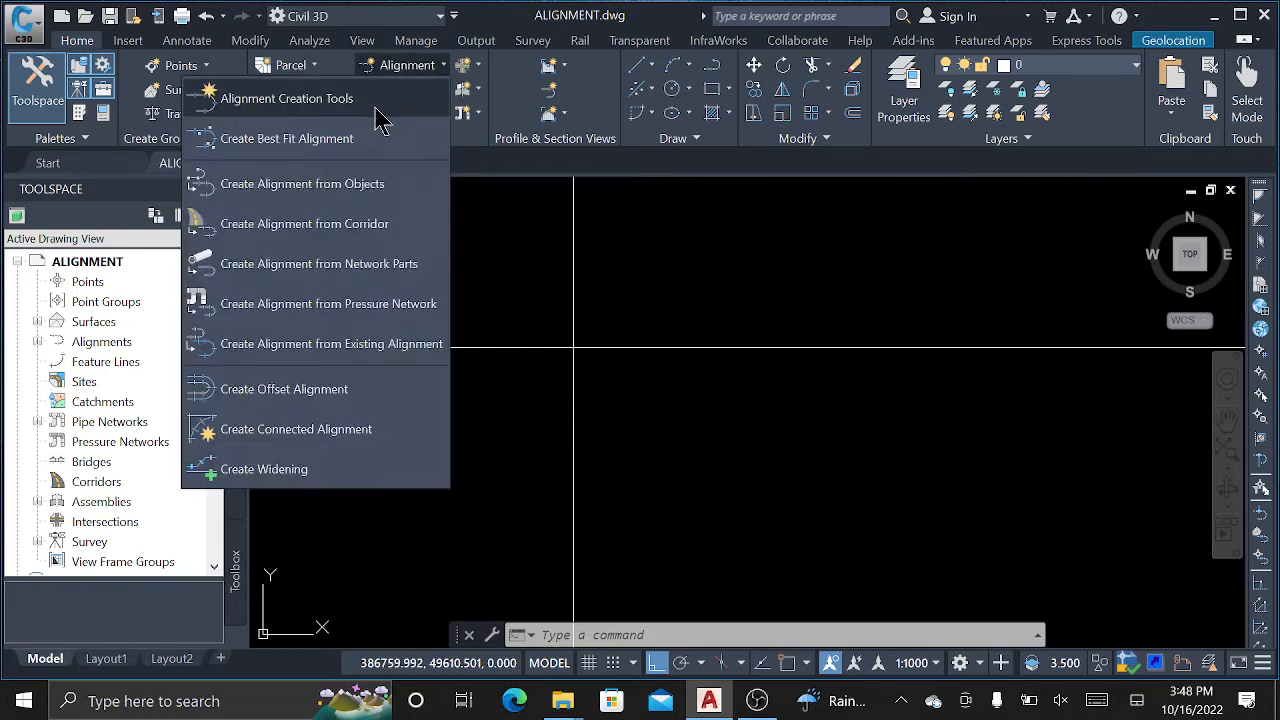
pyautogui.click(332, 183)
pyautogui.click(706, 348)
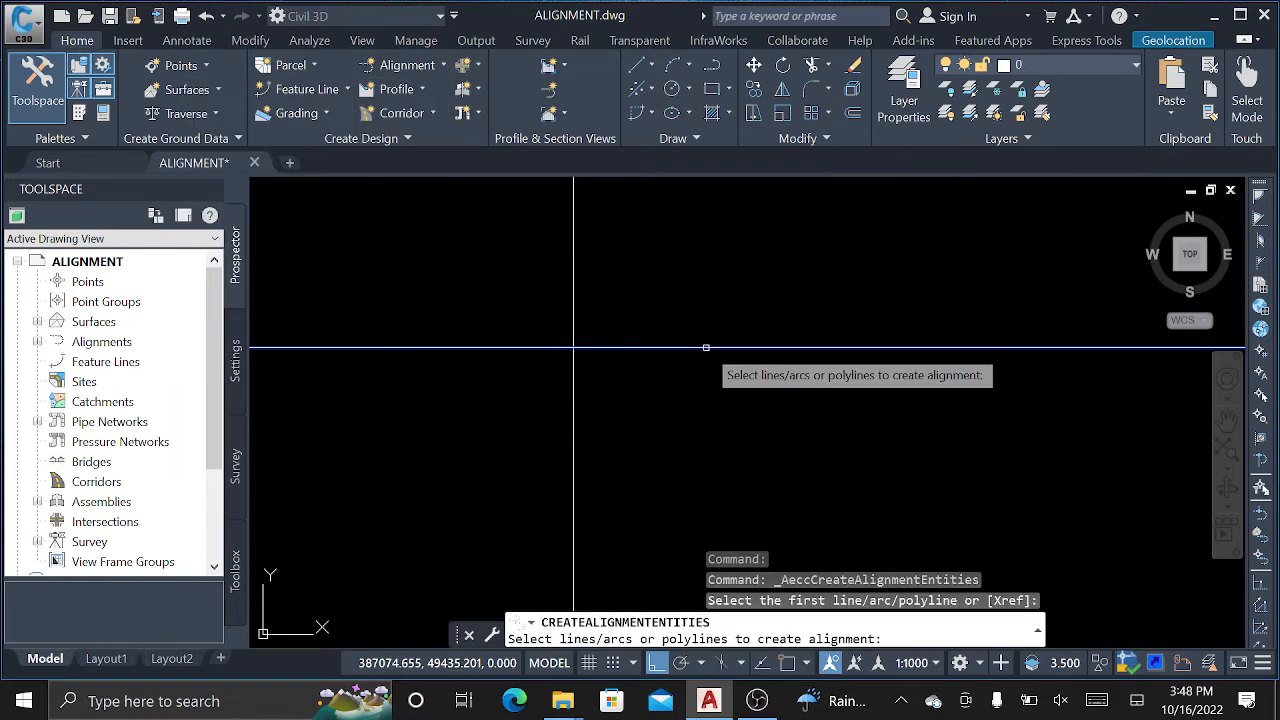
pyautogui.press('Return')
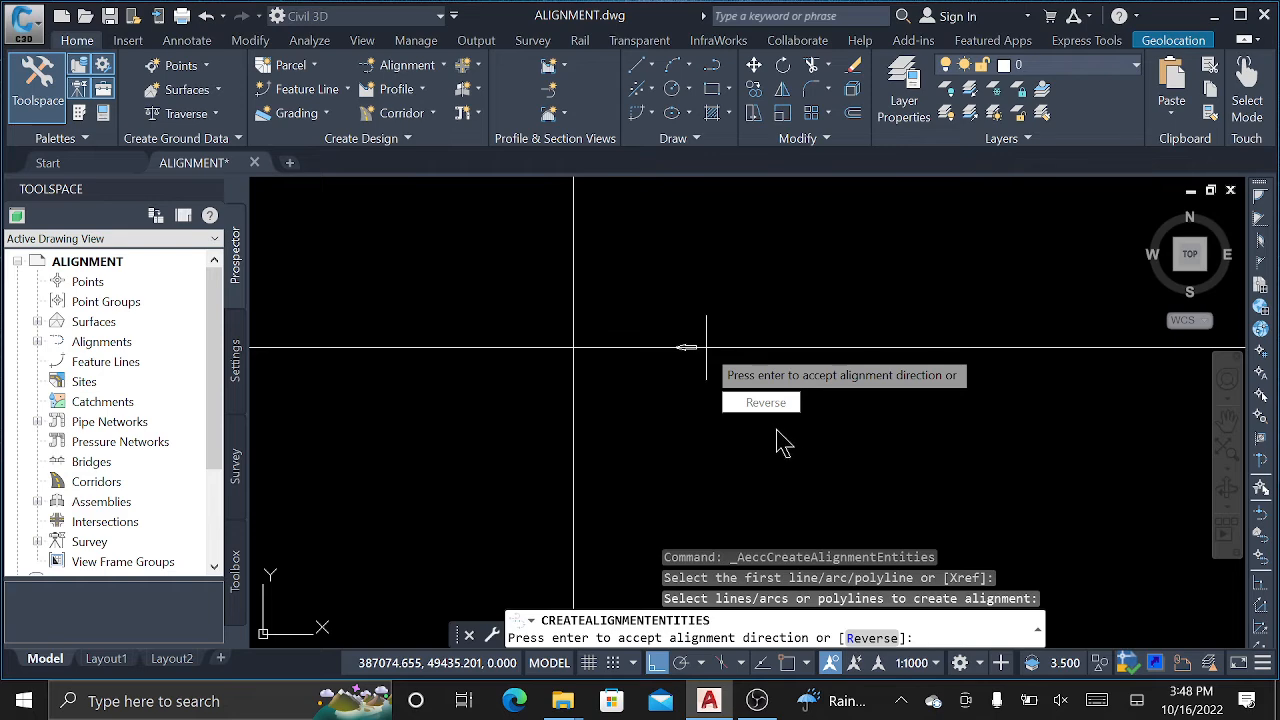
pyautogui.press('Return')
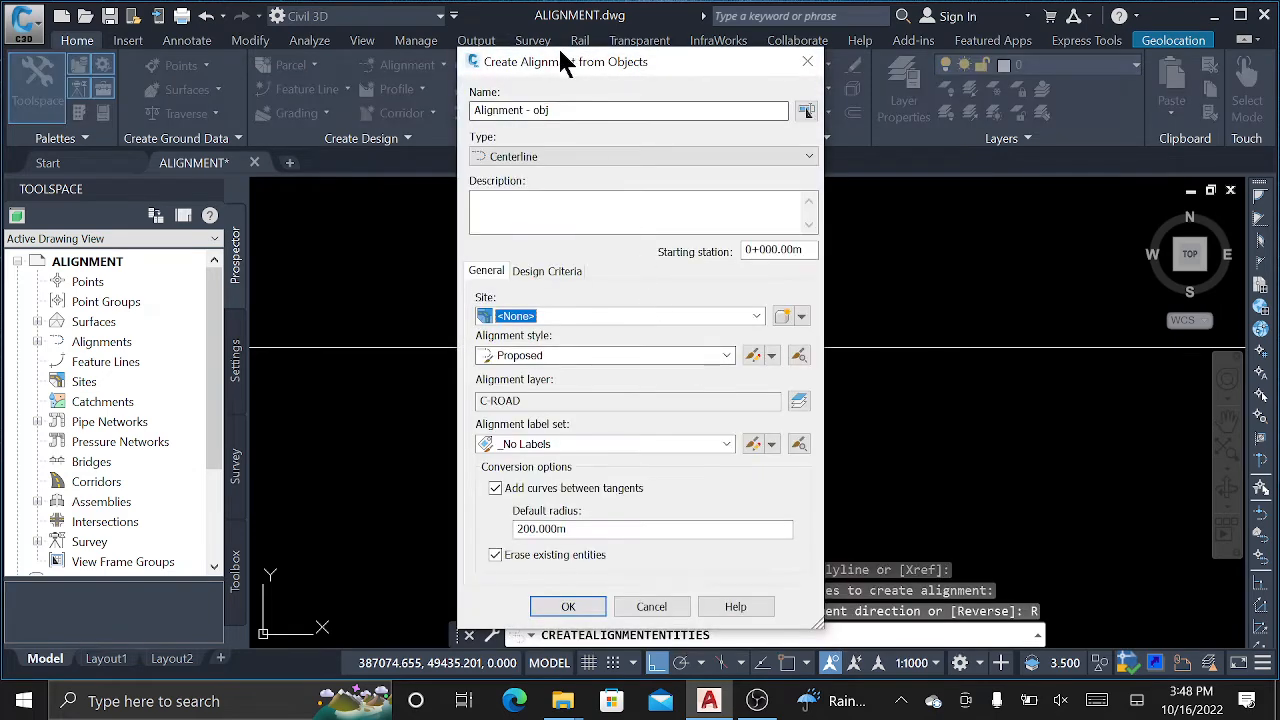
pyautogui.click(568, 606)
pyautogui.click(633, 286)
pyautogui.click(543, 294)
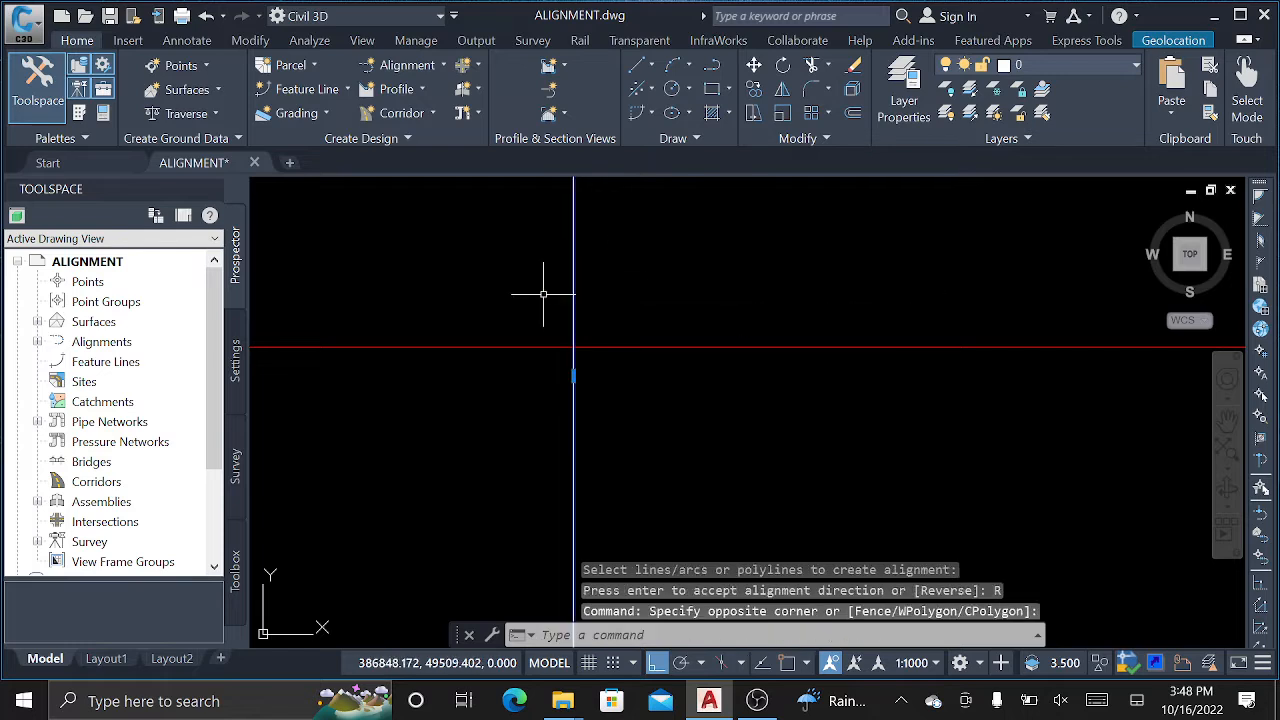
# Create a reversed alignment from the vertical polyline using the Major and Minor only label set.
pyautogui.click(407, 70)
pyautogui.click(308, 428)
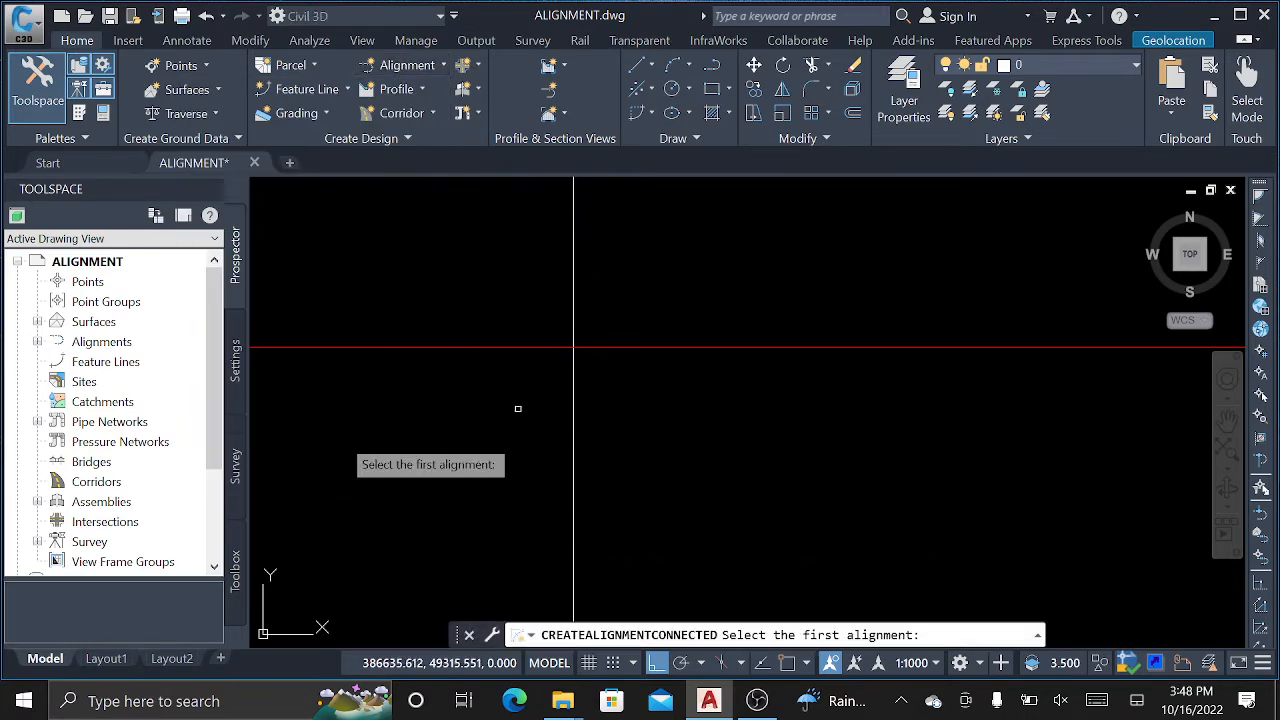
pyautogui.press('Escape')
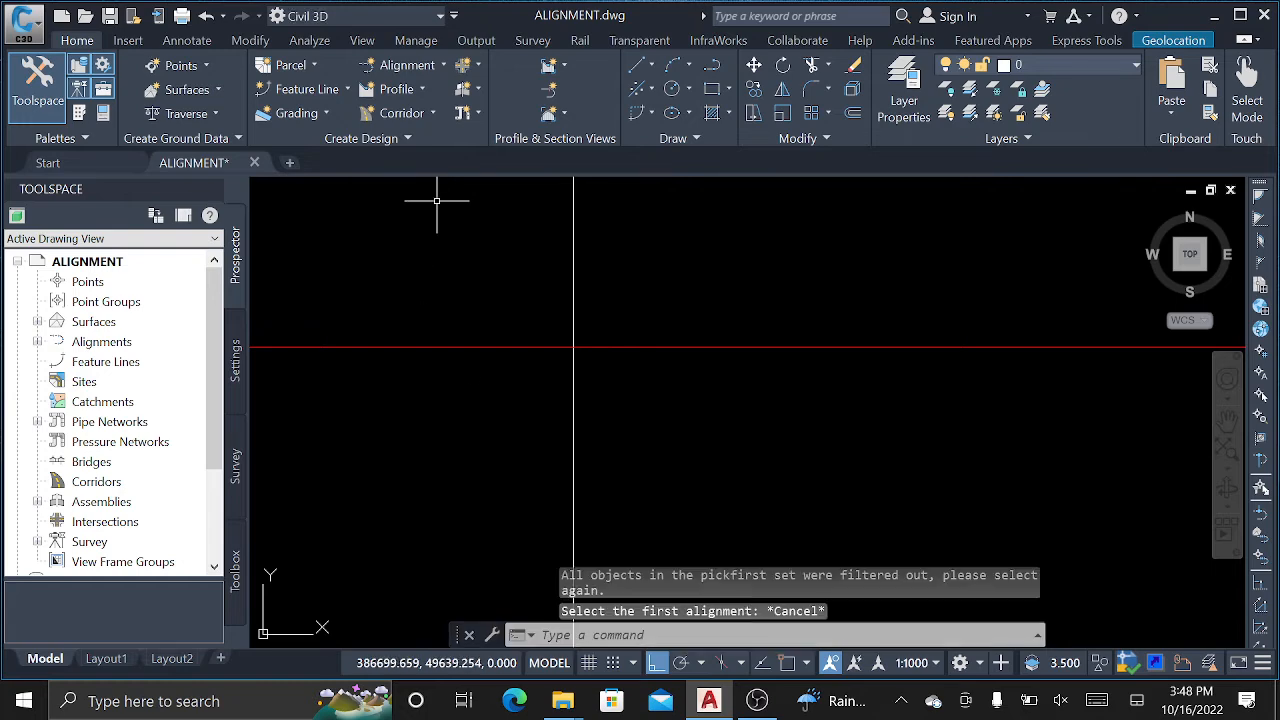
pyautogui.click(410, 65)
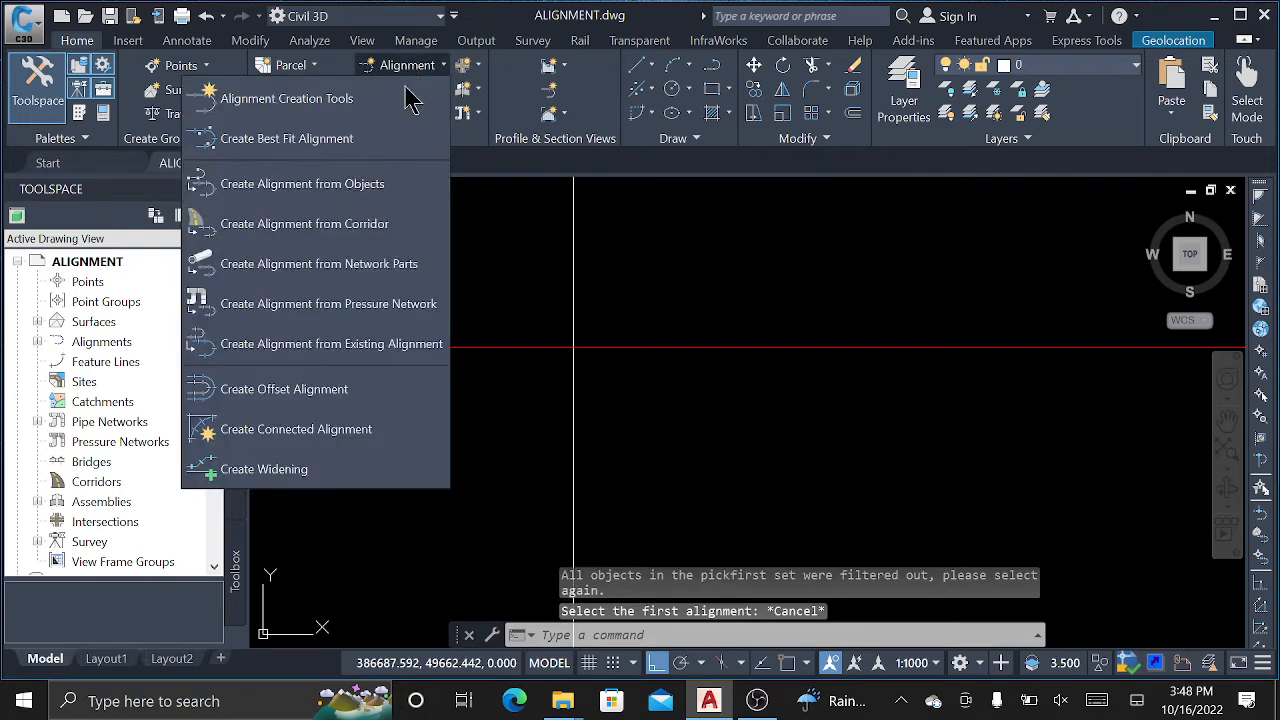
pyautogui.click(338, 190)
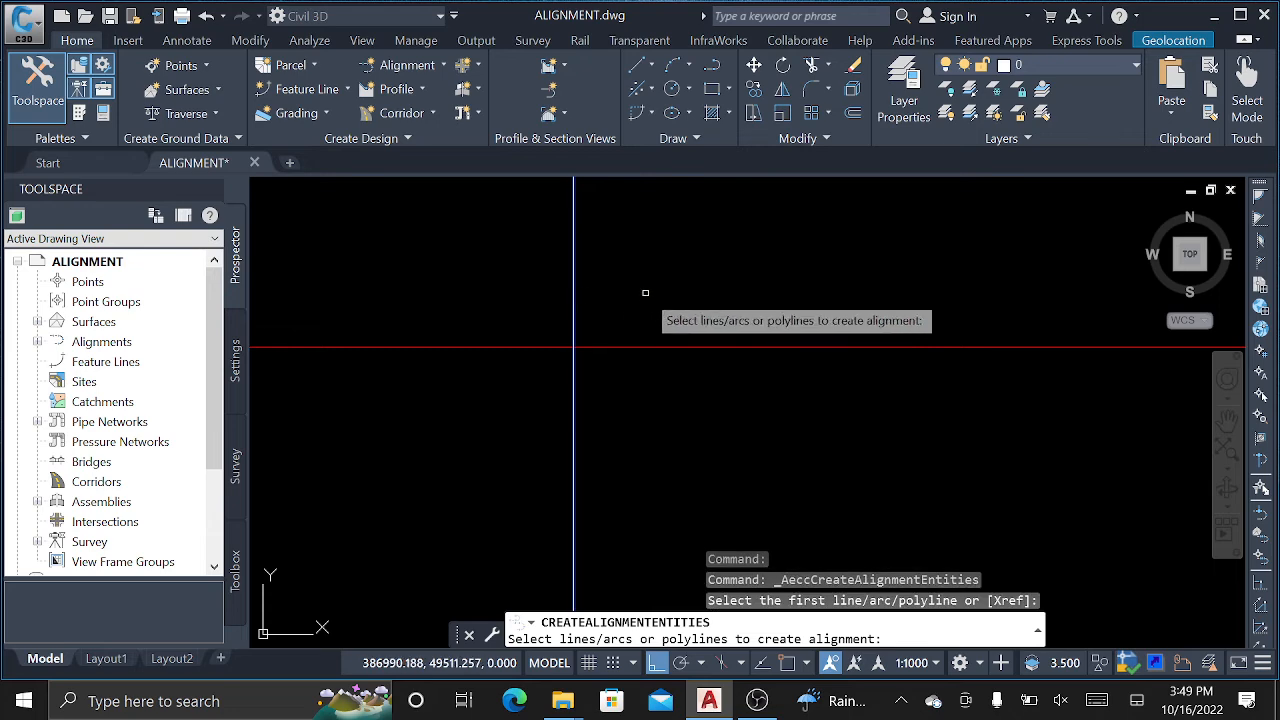
pyautogui.press('Return')
pyautogui.click(700, 349)
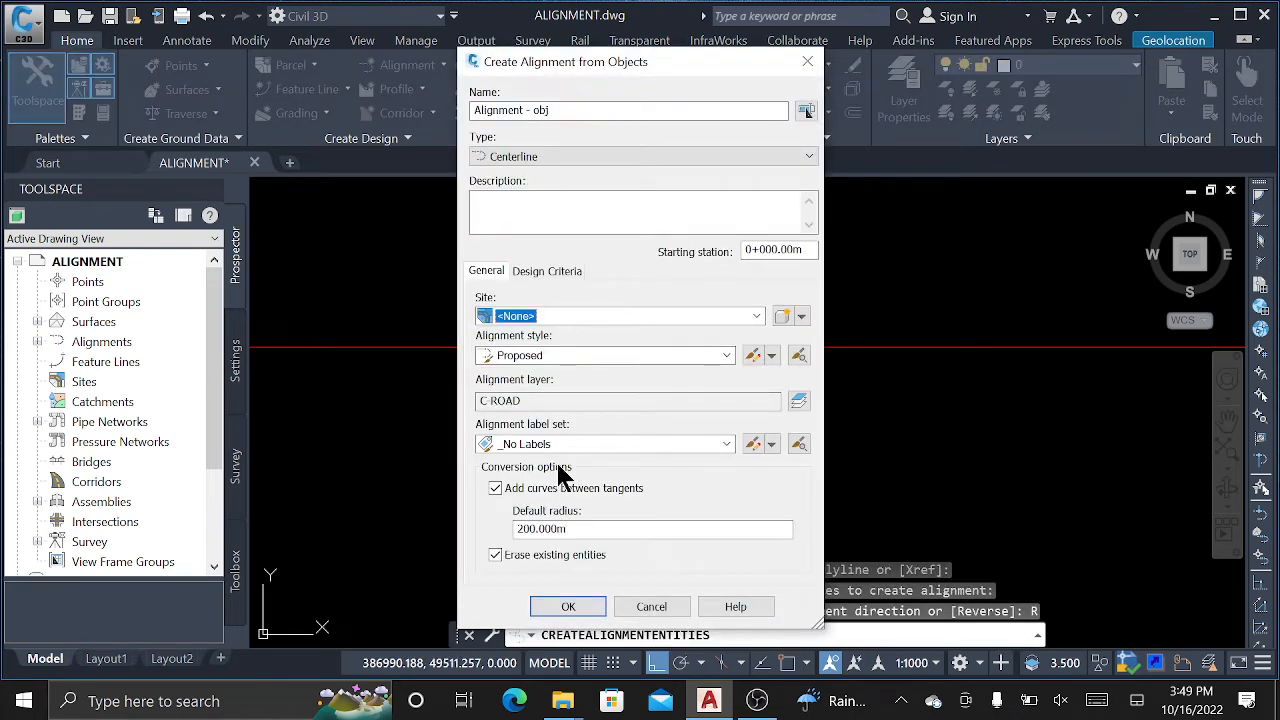
pyautogui.click(576, 443)
pyautogui.click(568, 495)
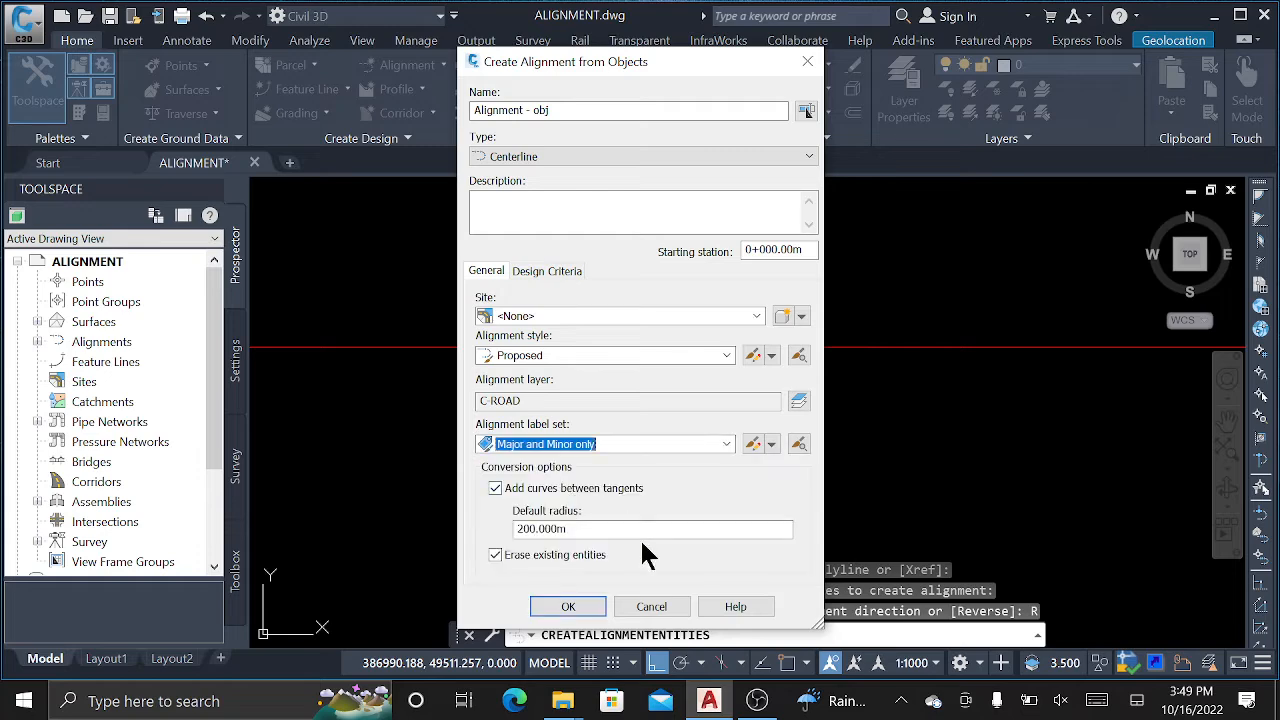
pyautogui.click(581, 608)
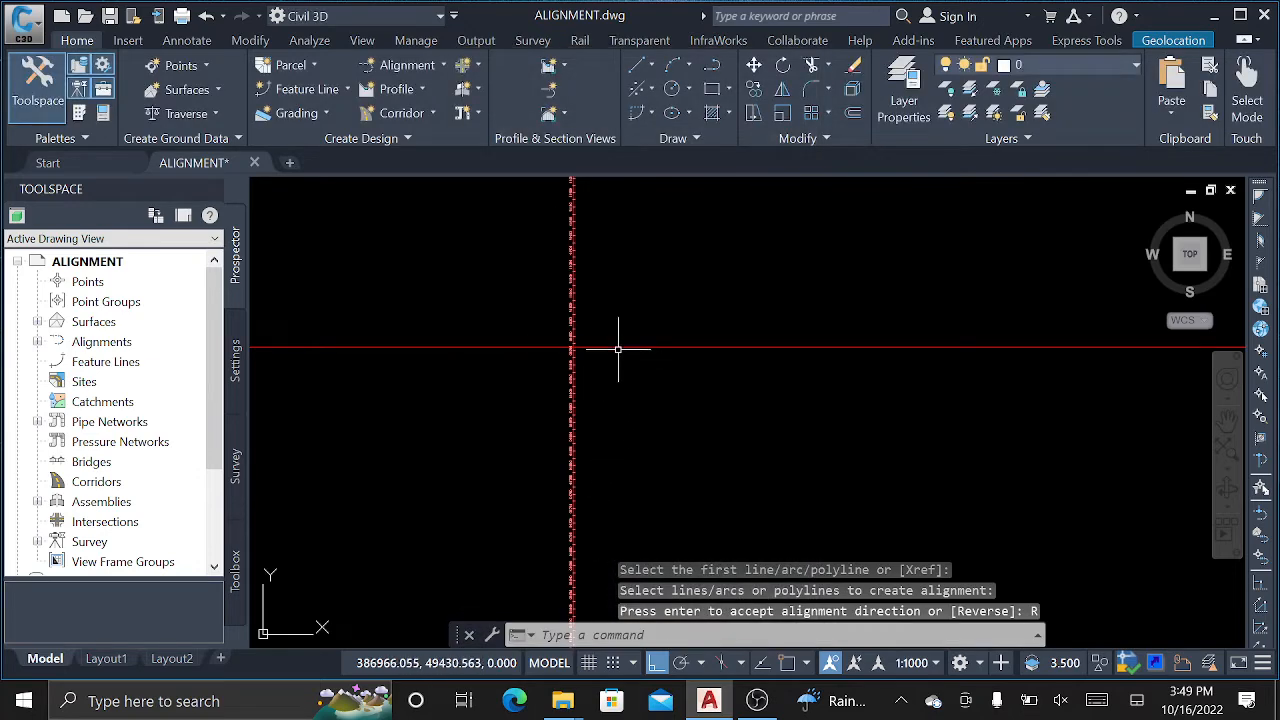
pyautogui.scroll(4, 629, 342)
pyautogui.click(638, 340)
pyautogui.click(626, 383)
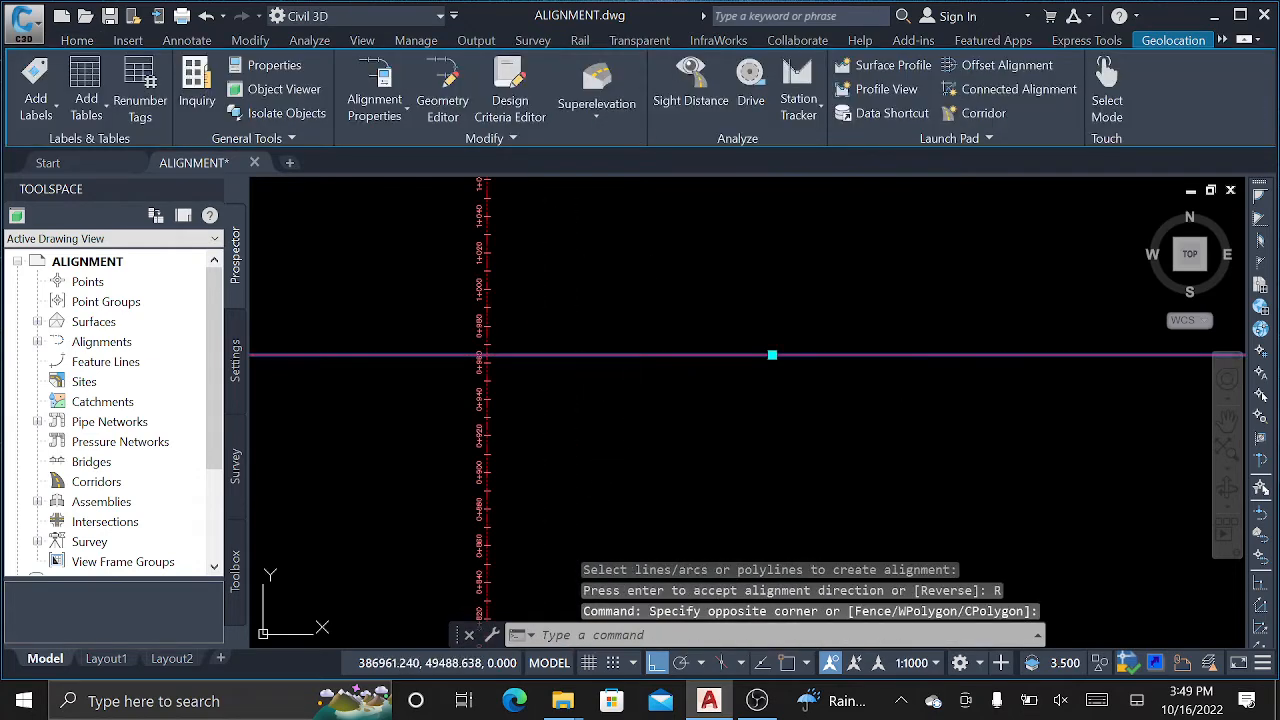
# Label the horizontal alignment with major stations every 20 m plus minor station ticks.
pyautogui.rightClick(620, 214)
pyautogui.click(716, 500)
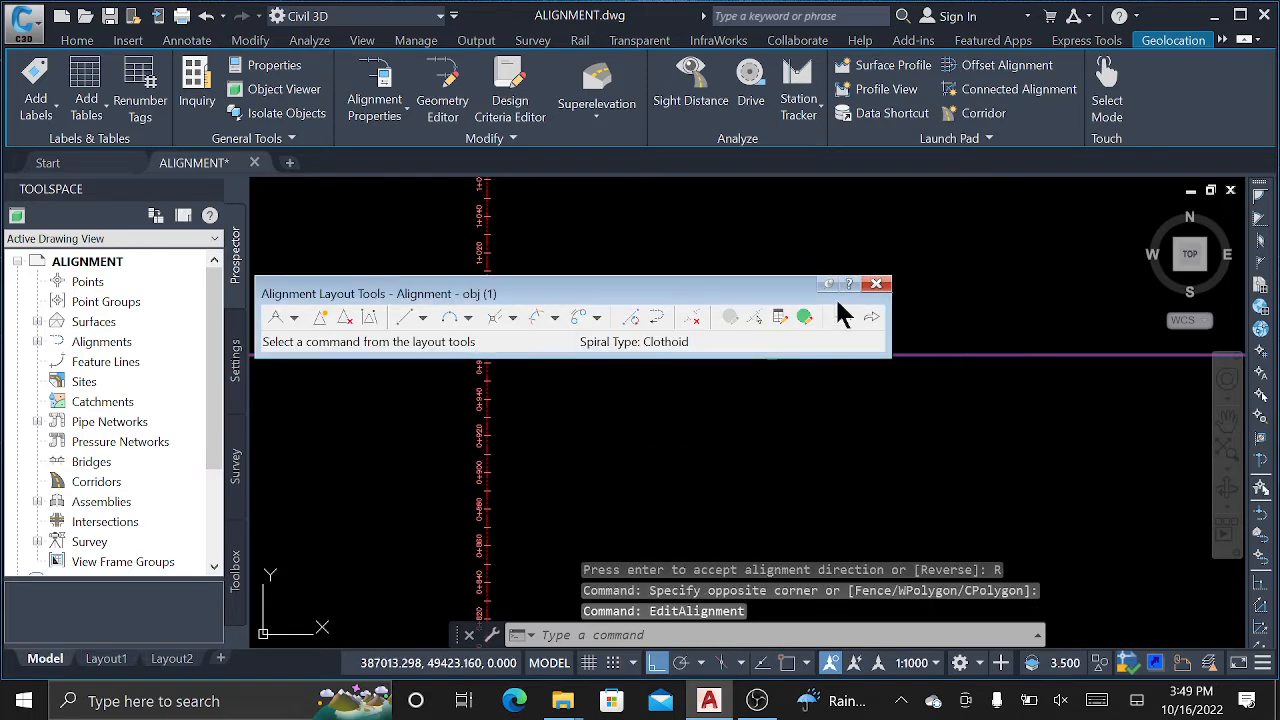
pyautogui.click(876, 284)
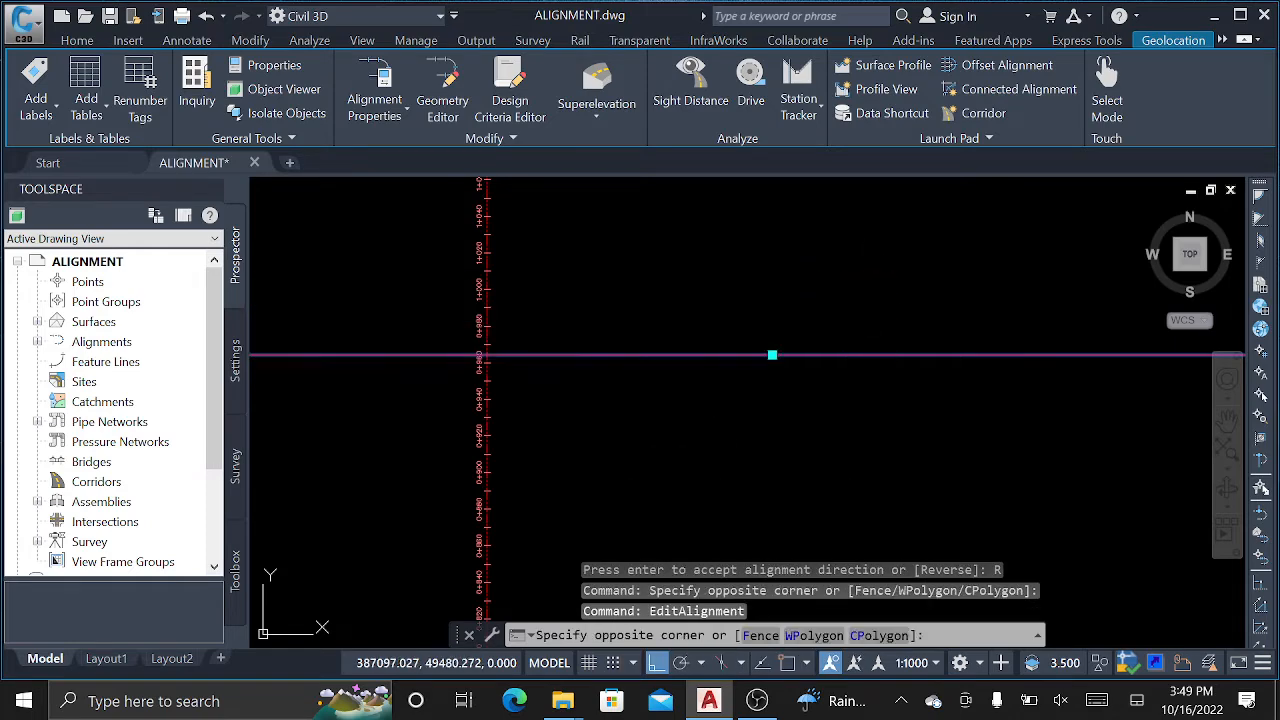
pyautogui.click(697, 318)
pyautogui.click(663, 363)
pyautogui.rightClick(663, 363)
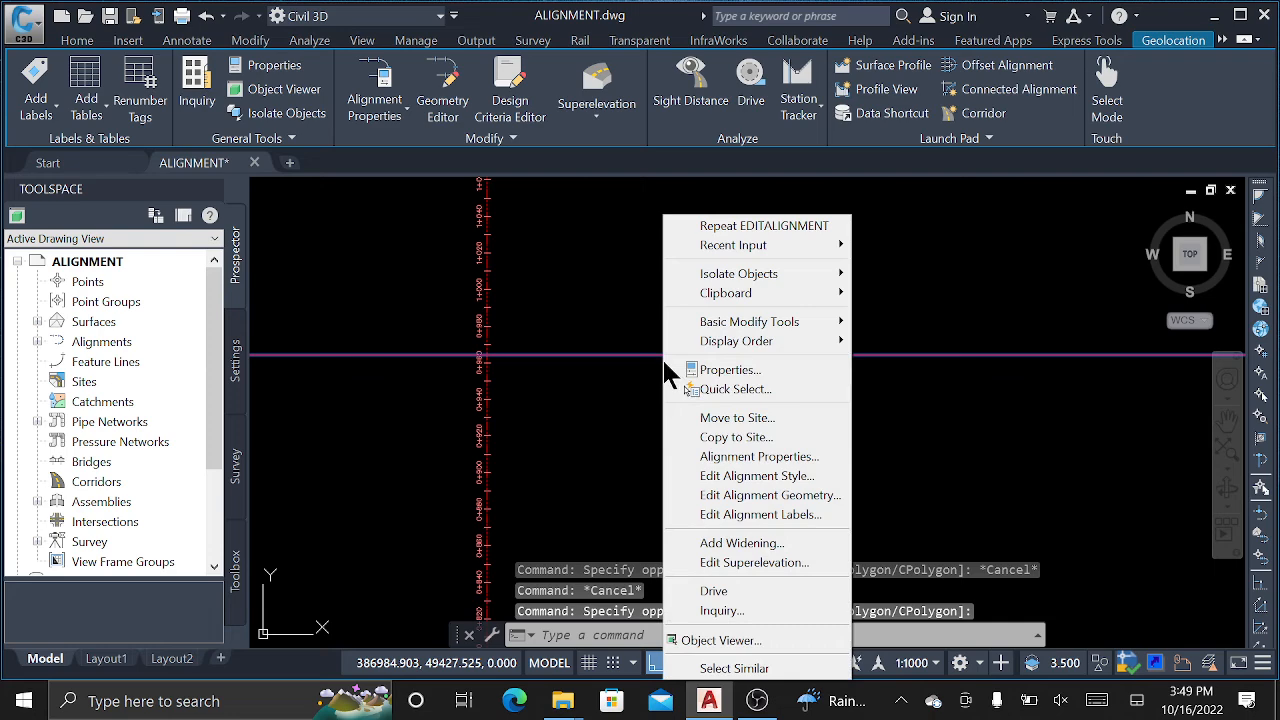
pyautogui.click(763, 515)
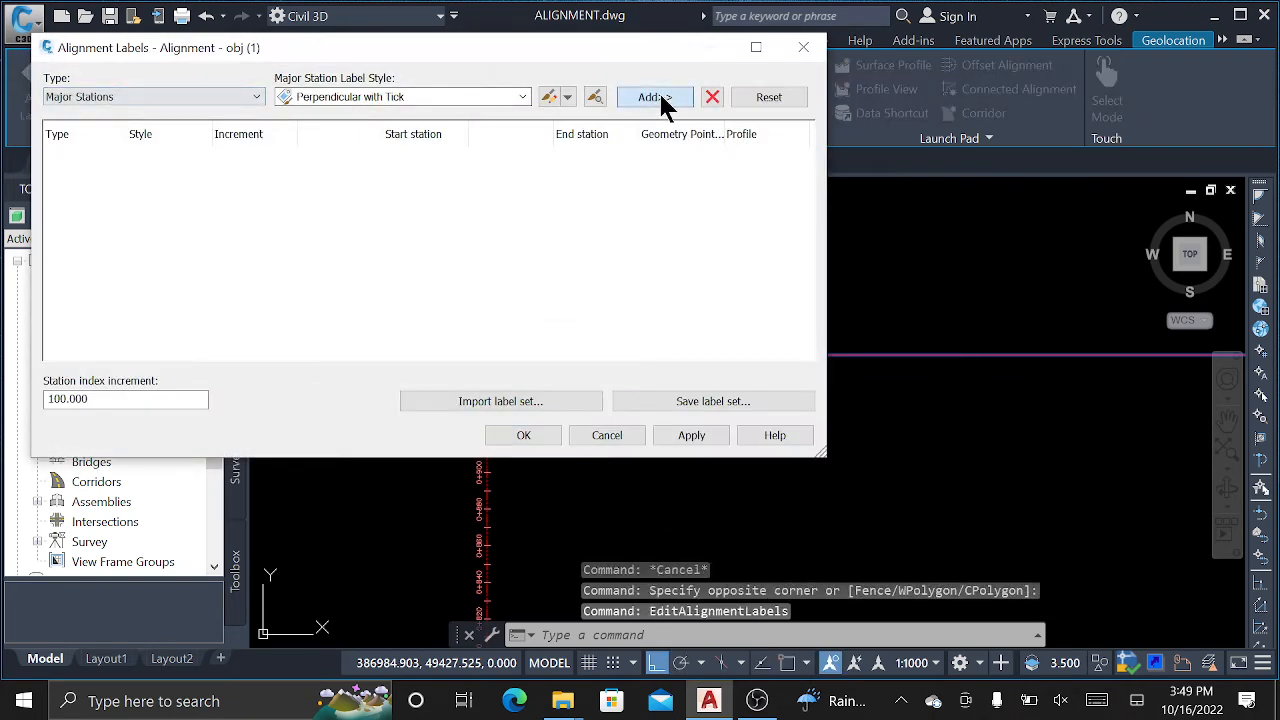
pyautogui.click(655, 97)
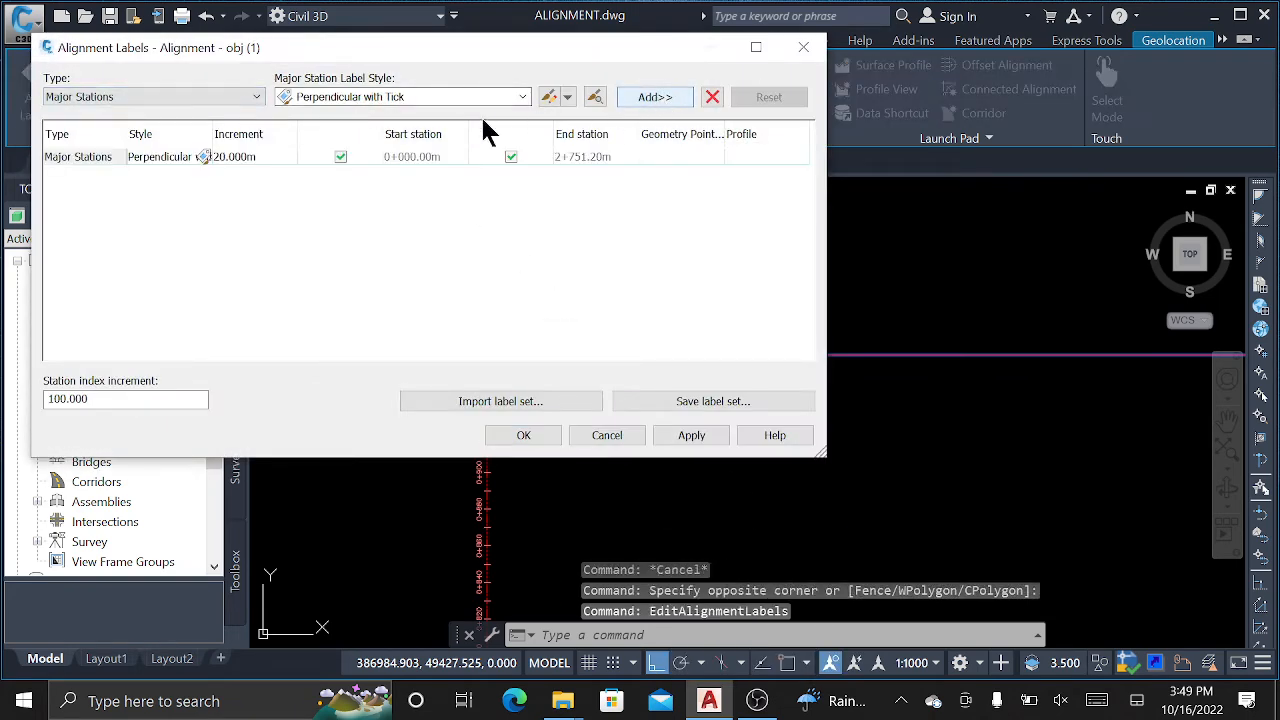
pyautogui.click(256, 97)
pyautogui.click(148, 122)
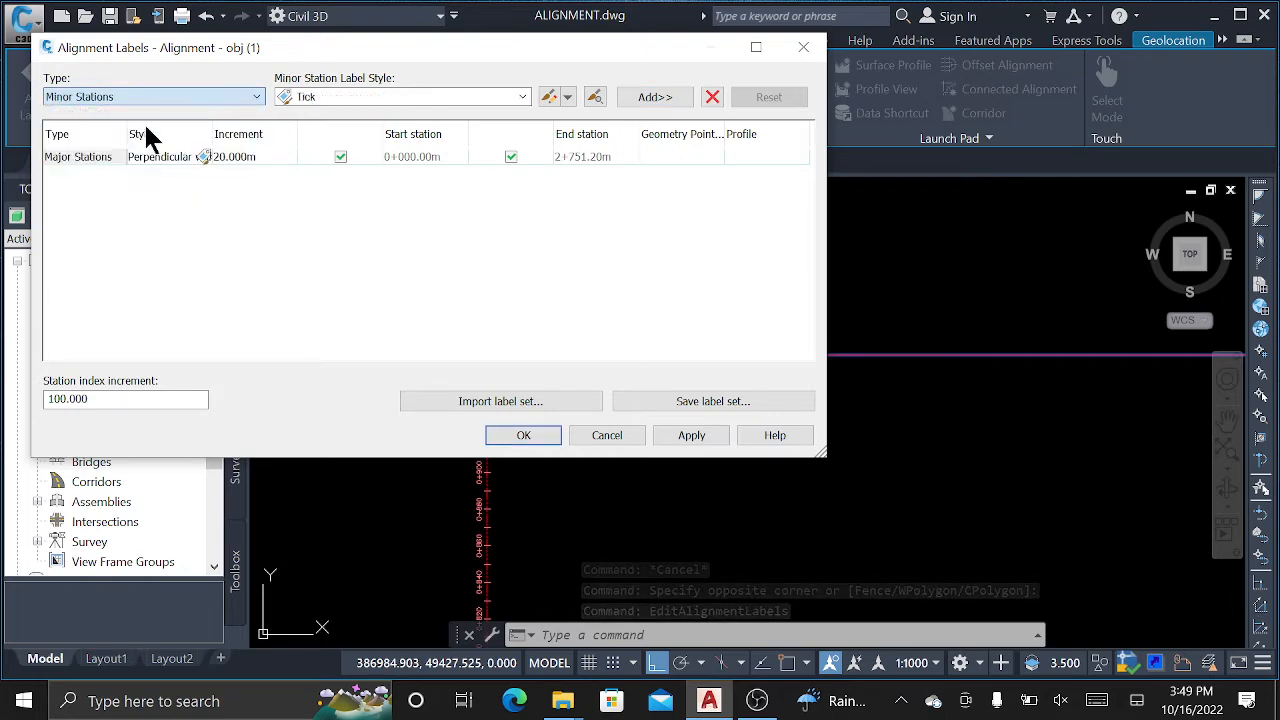
pyautogui.click(667, 92)
pyautogui.click(524, 436)
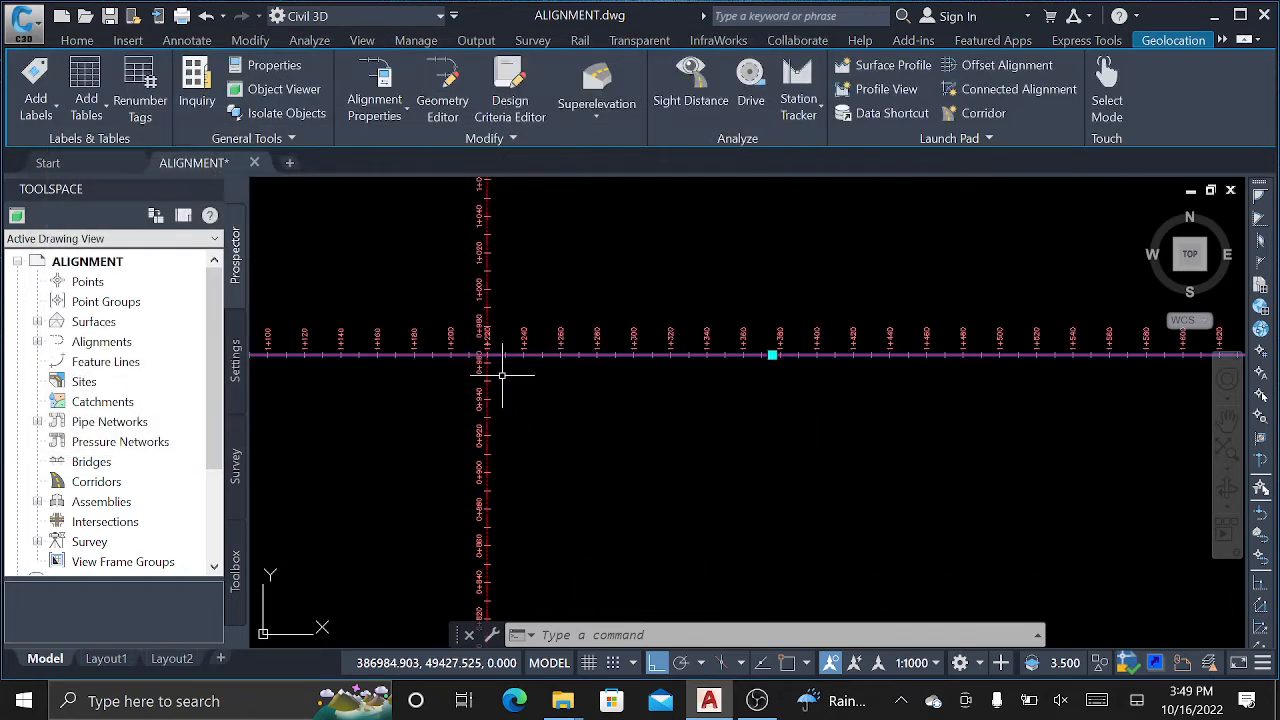
pyautogui.scroll(5, 535, 350)
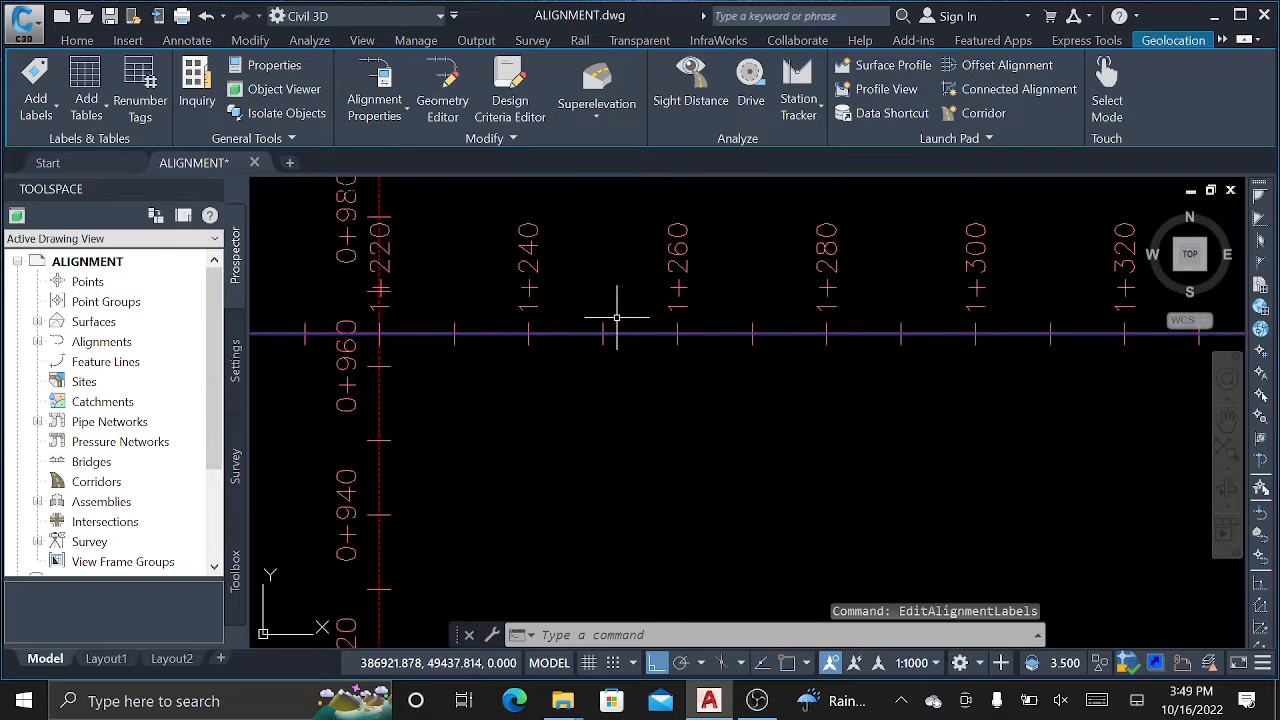
pyautogui.scroll(-5, 617, 318)
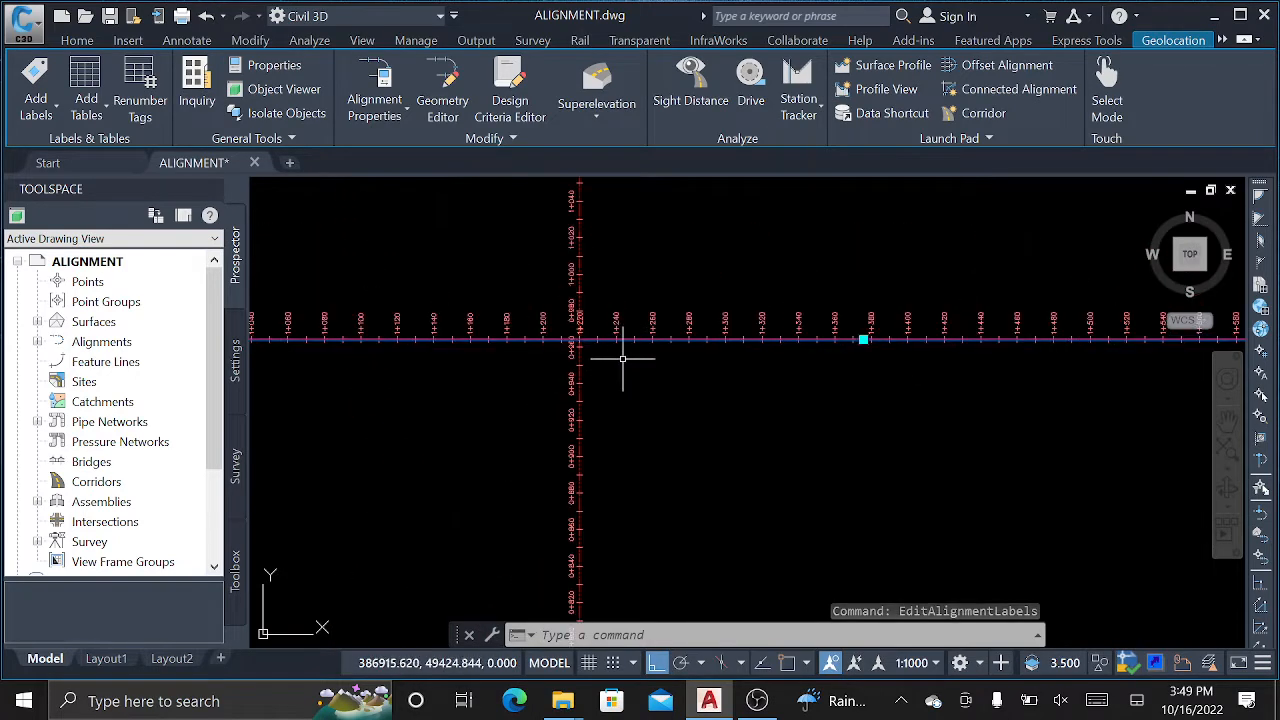
pyautogui.scroll(3, 576, 366)
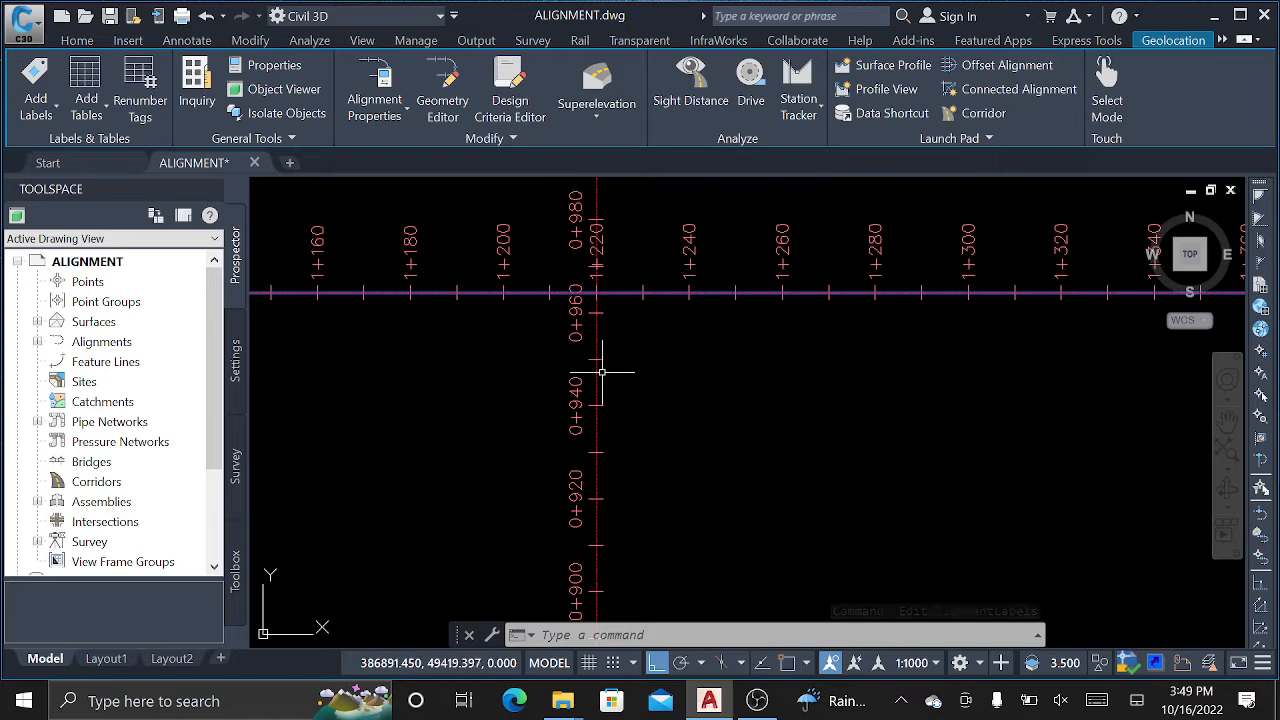
pyautogui.scroll(2, 602, 372)
pyautogui.click(617, 369)
pyautogui.scroll(-1, 585, 370)
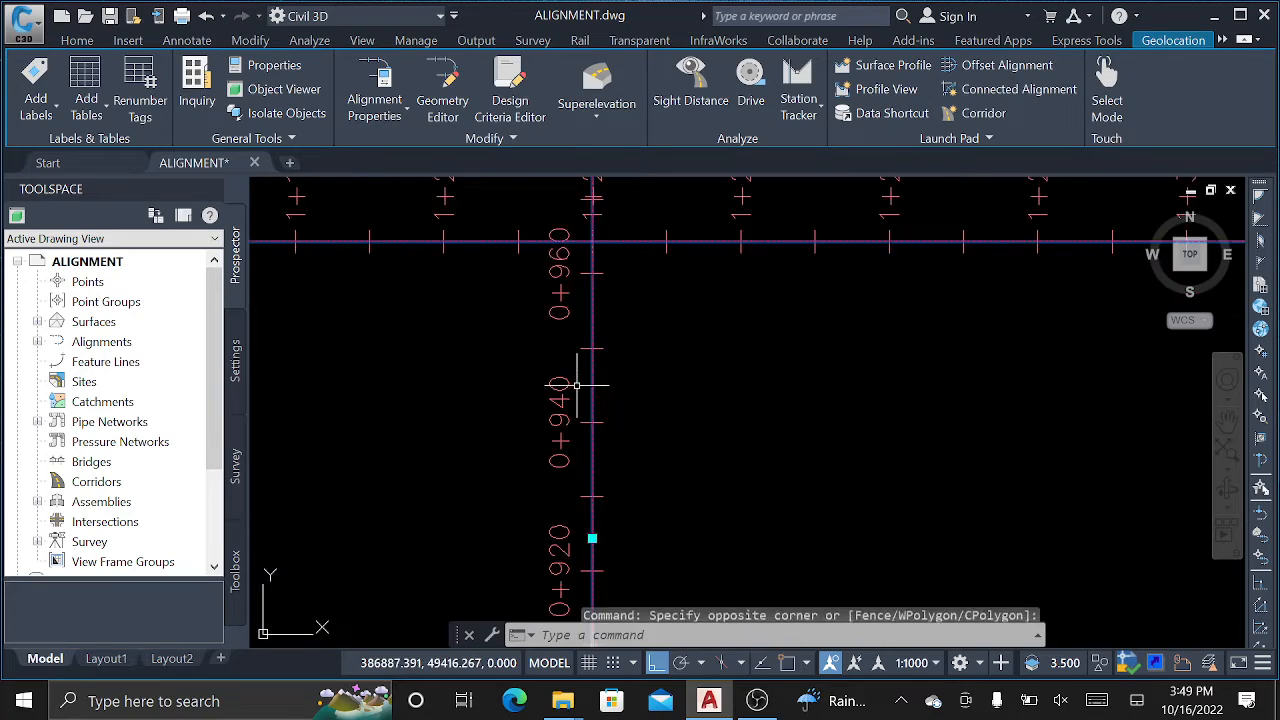
pyautogui.scroll(-3, 668, 366)
pyautogui.press('Escape')
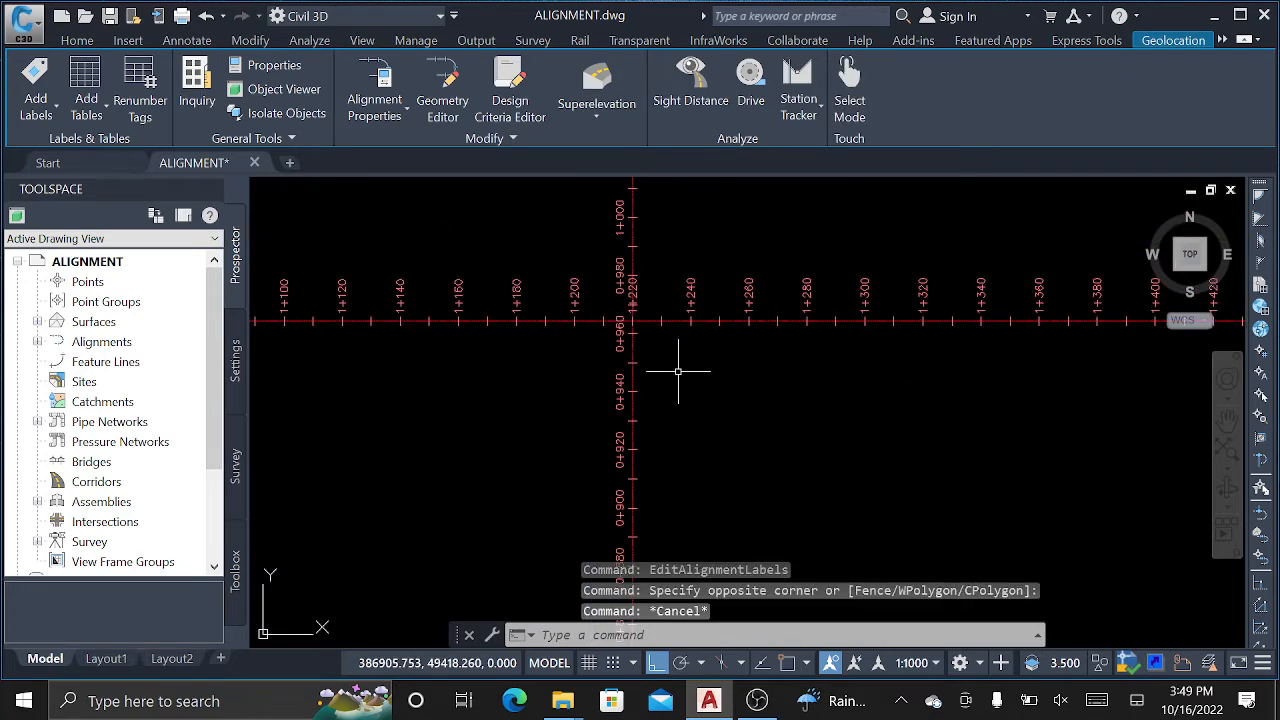
pyautogui.press('Escape')
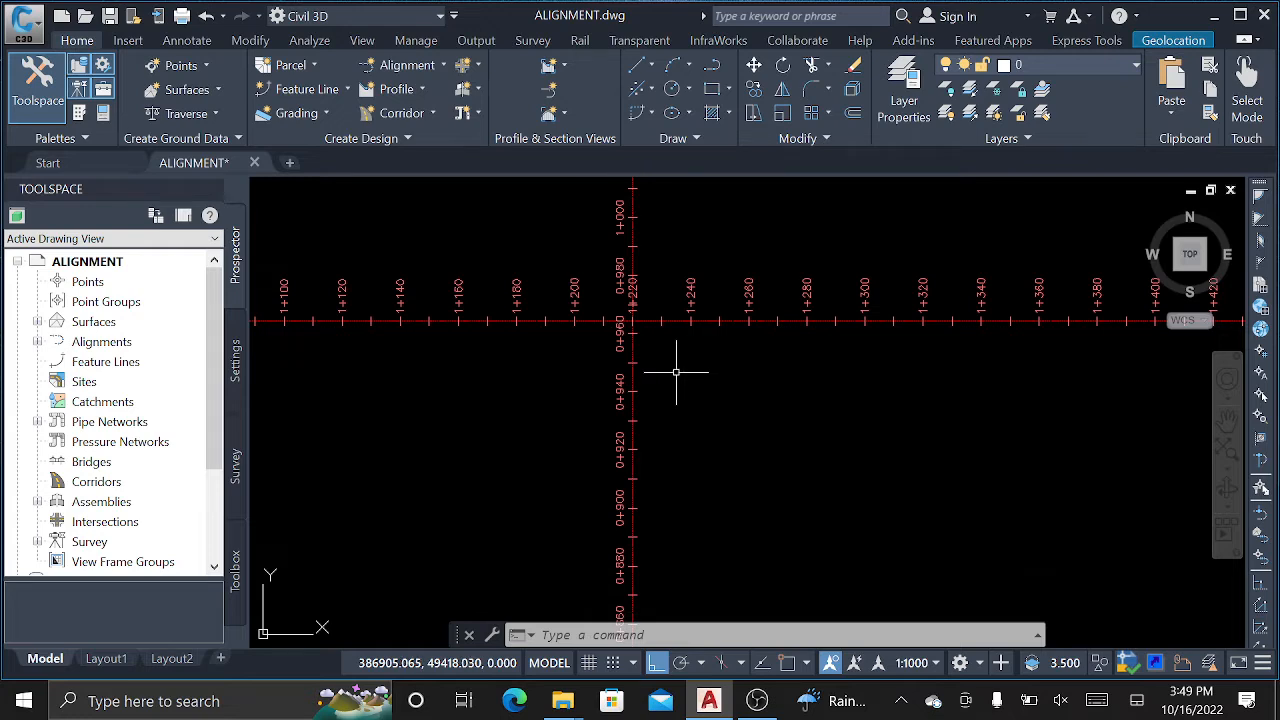
pyautogui.scroll(2, 635, 288)
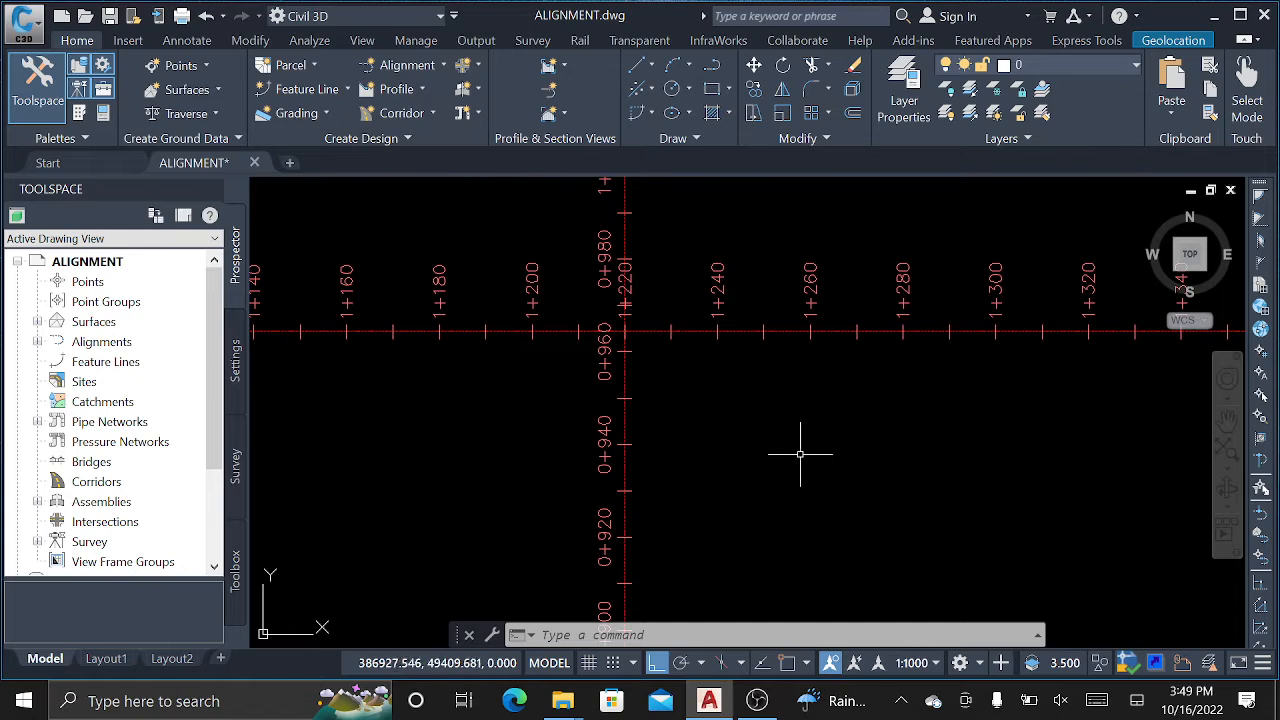
pyautogui.moveTo(800, 443); pyautogui.dragTo(763, 306, button='middle')
pyautogui.scroll(-2, 690, 408)
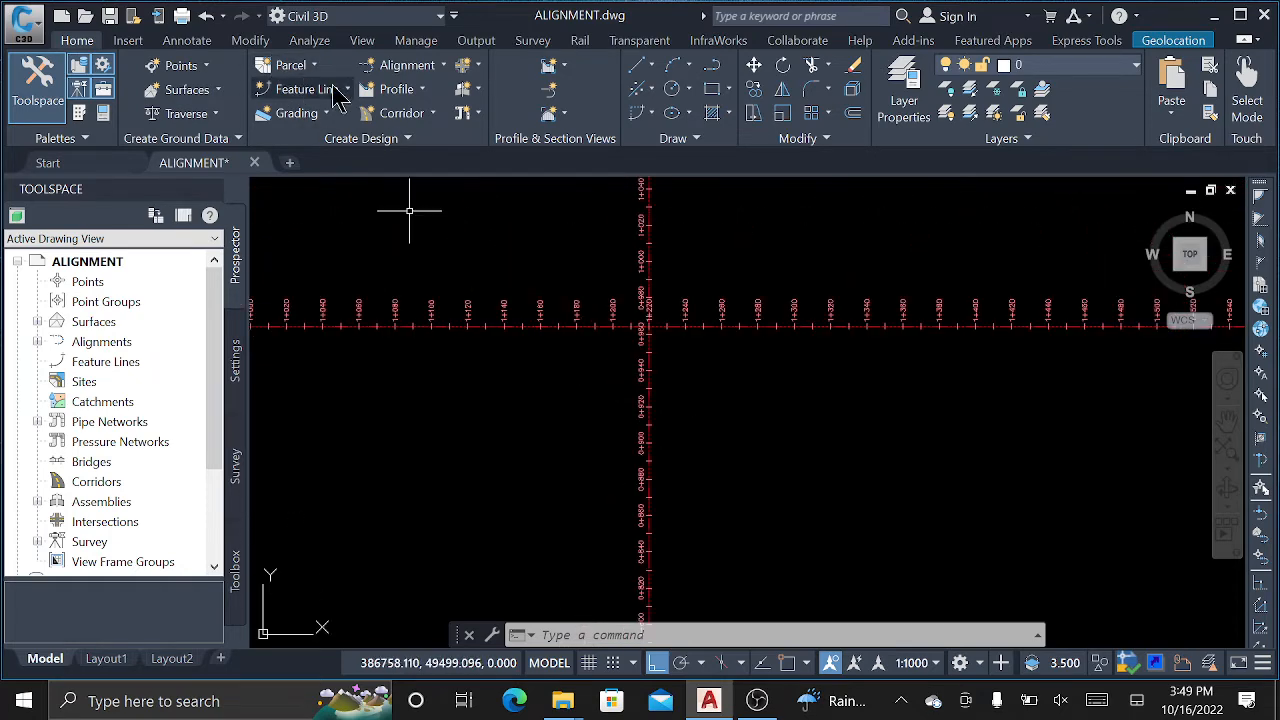
# Connect Alignment - obj (2) and obj (1) at their corner with a 50 m radius curve.
pyautogui.click(432, 66)
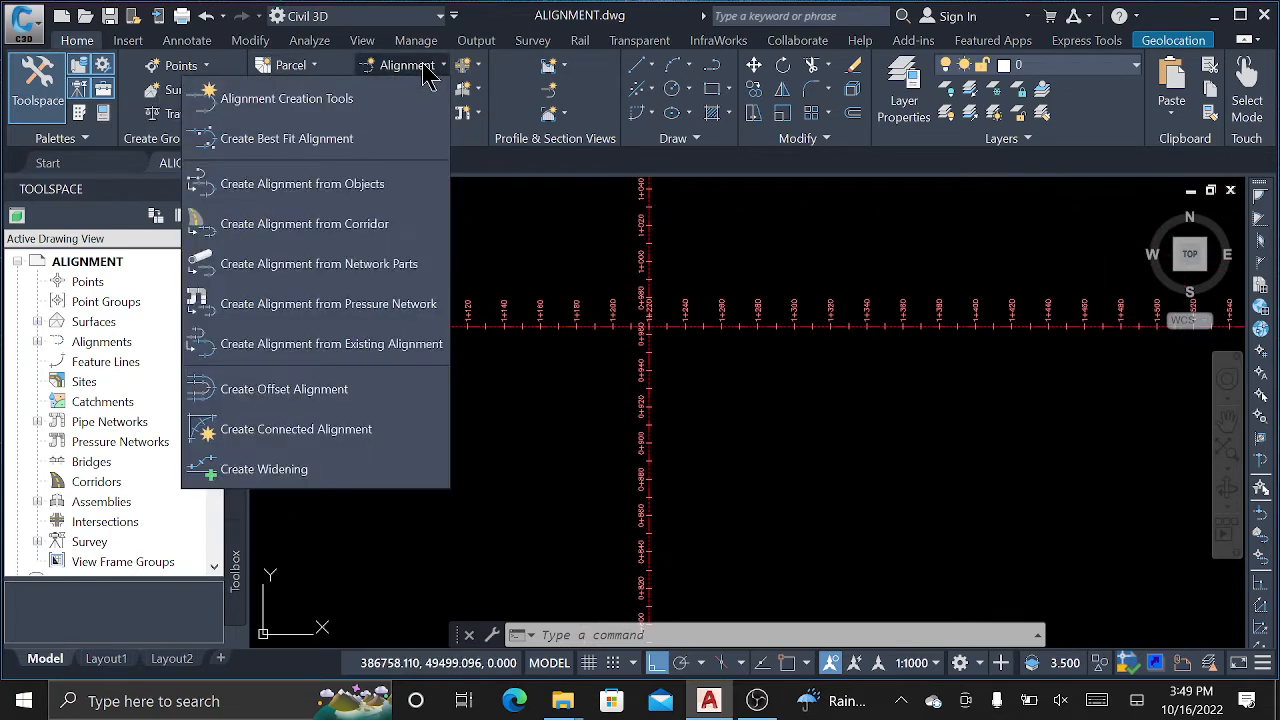
pyautogui.click(257, 432)
pyautogui.scroll(2, 642, 473)
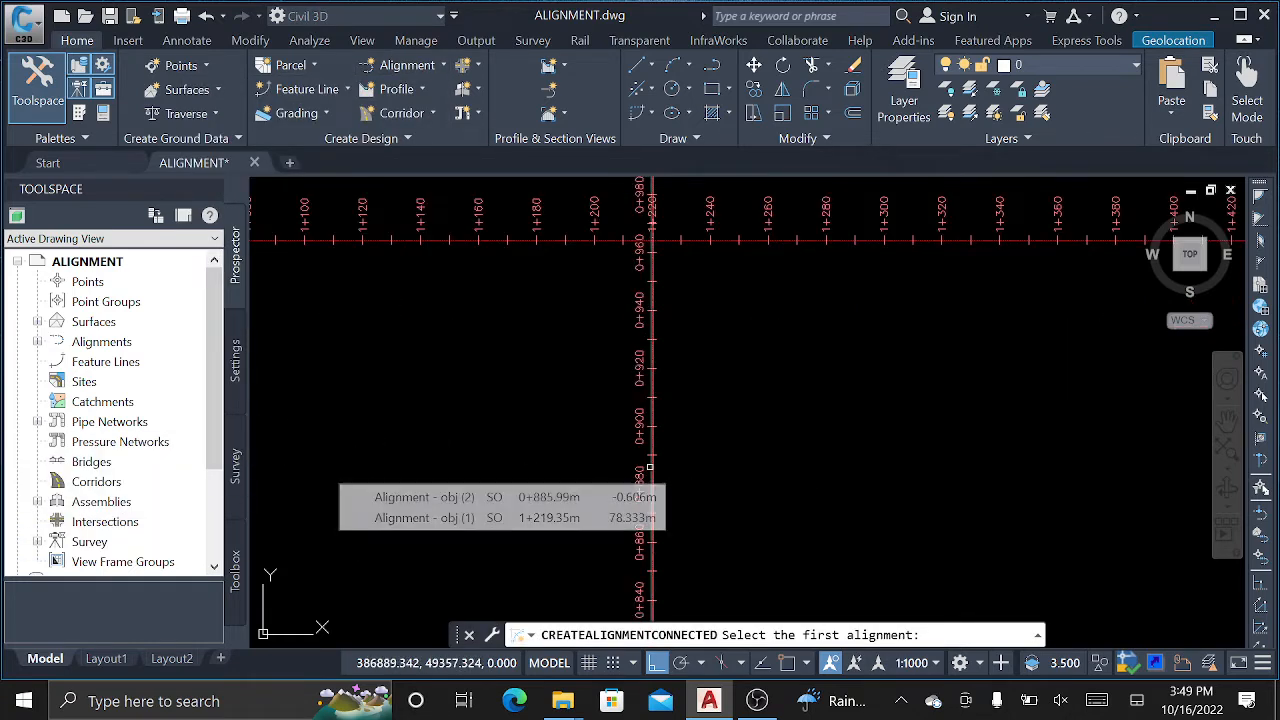
pyautogui.click(650, 470)
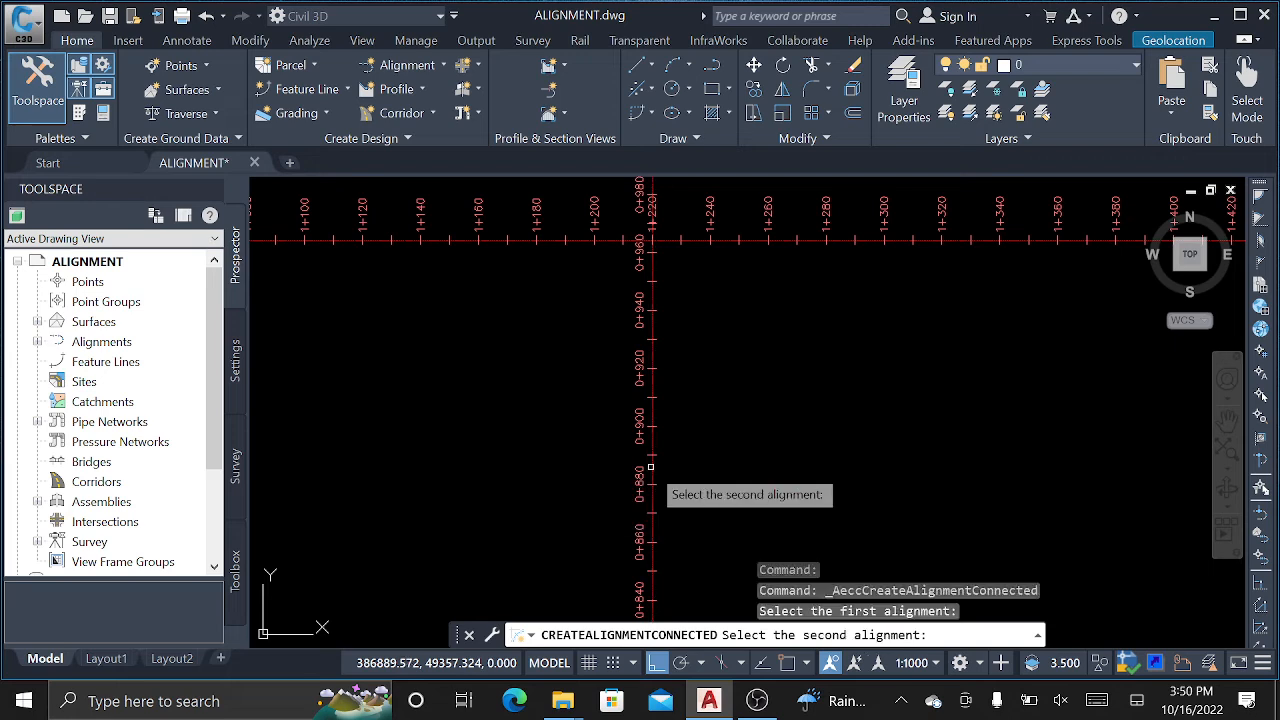
pyautogui.click(787, 240)
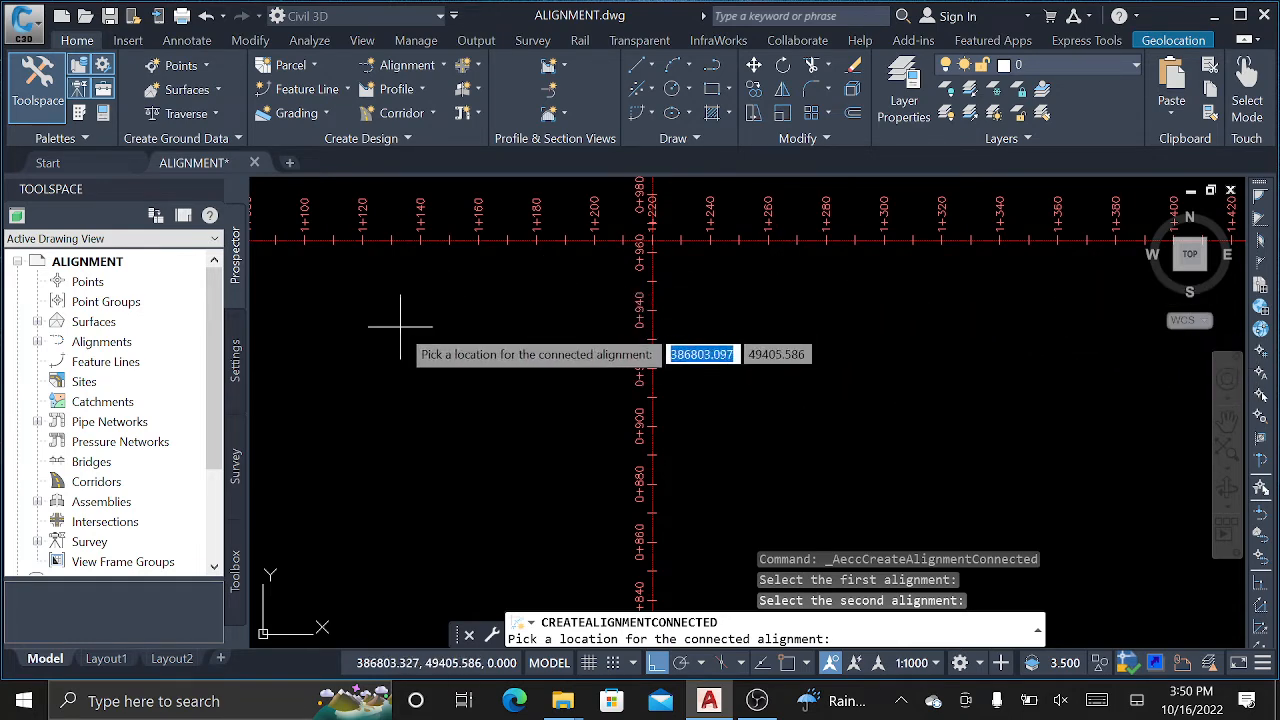
pyautogui.click(770, 337)
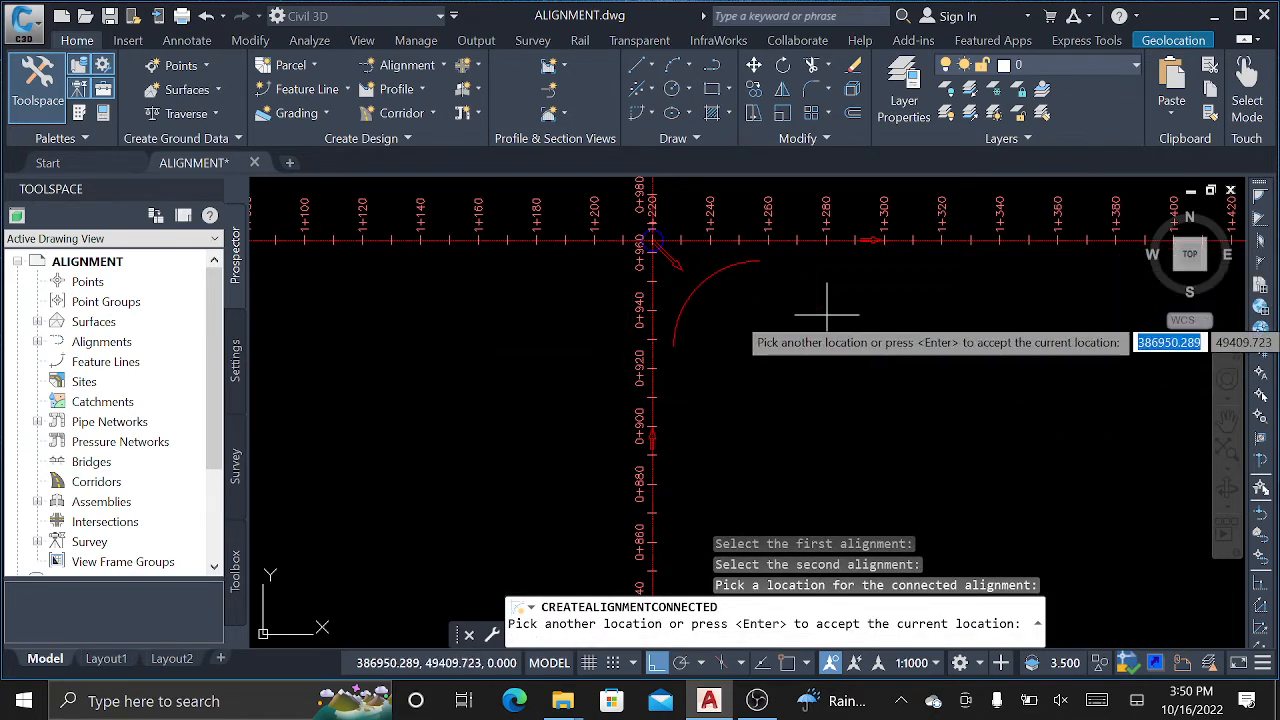
pyautogui.press('Return')
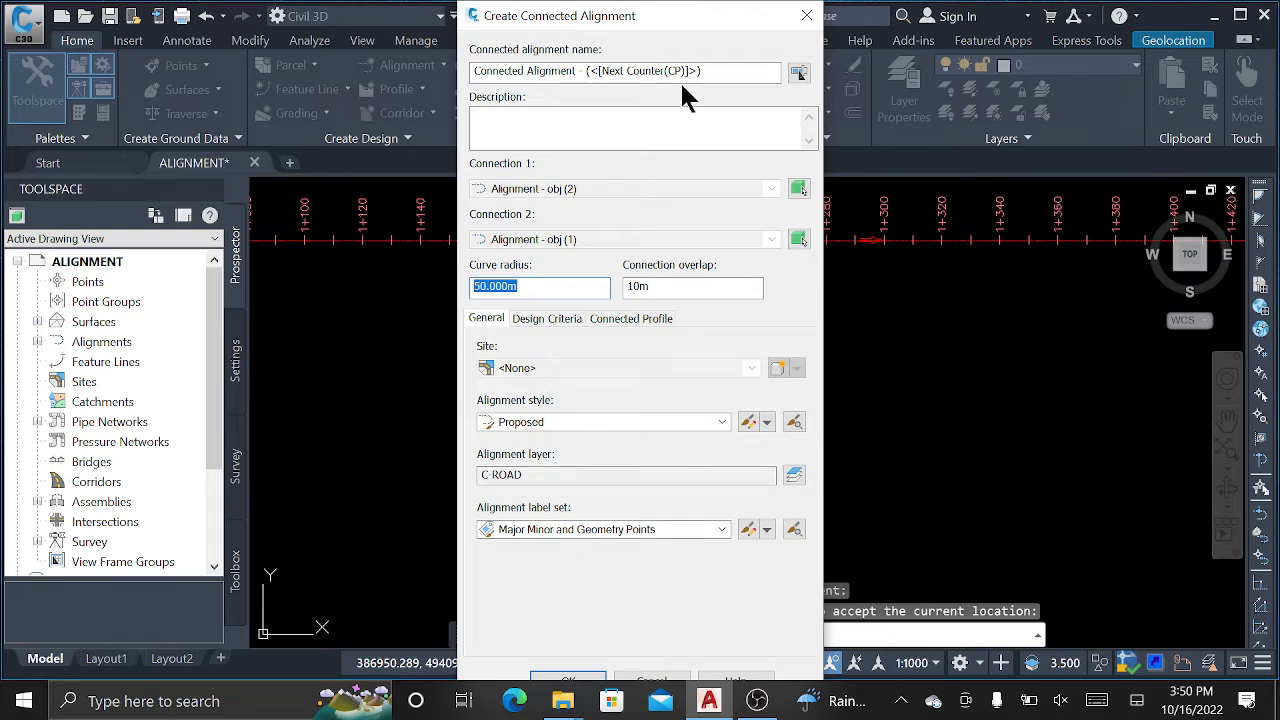
pyautogui.moveTo(652, 18); pyautogui.dragTo(865, 18)
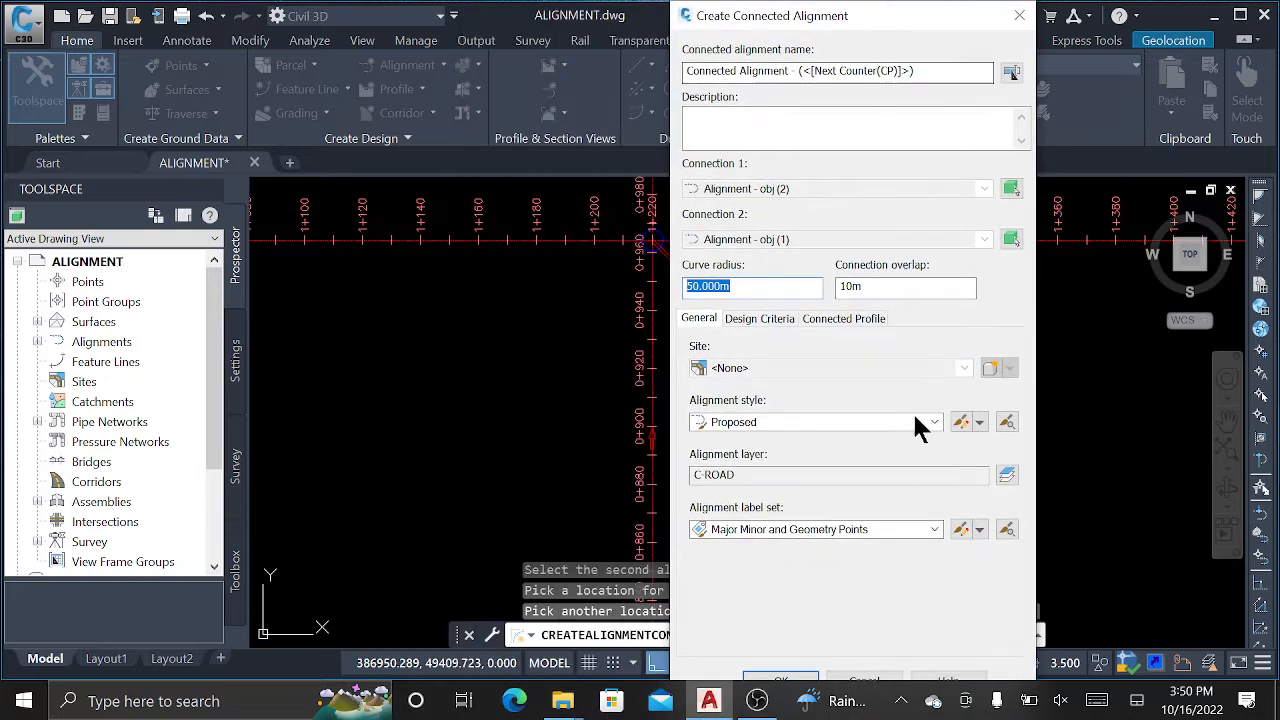
pyautogui.click(790, 680)
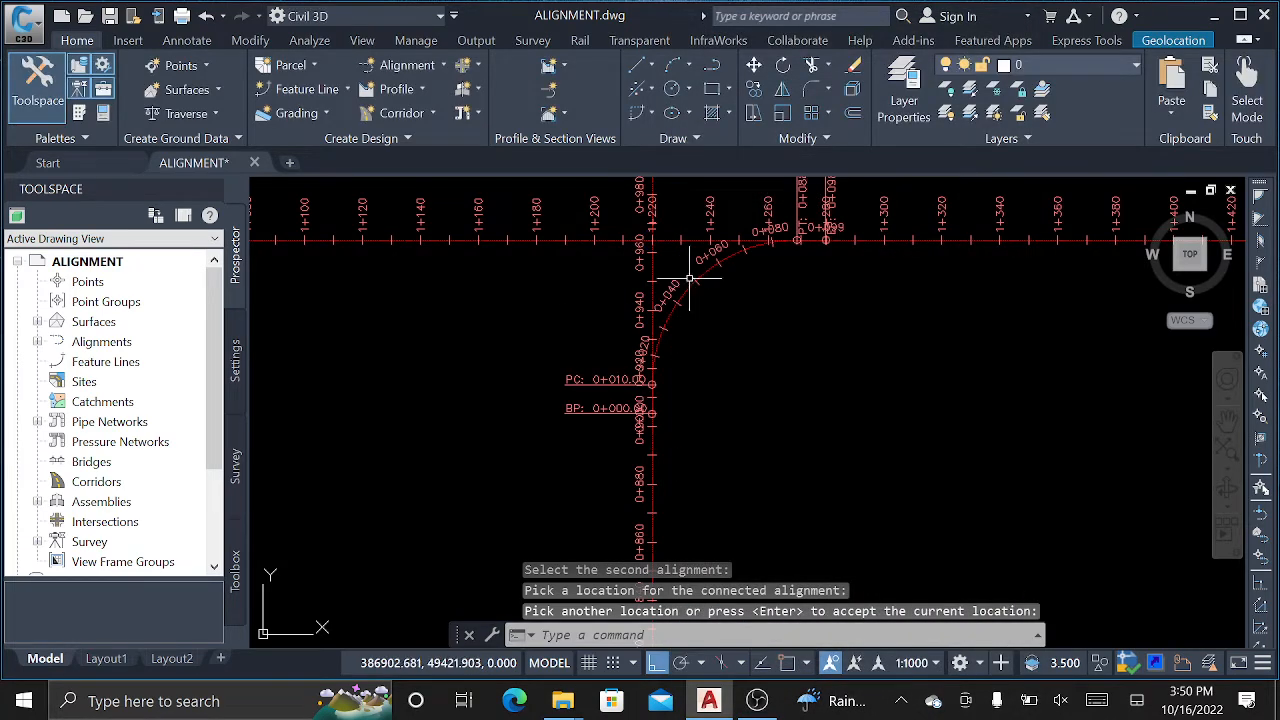
pyautogui.scroll(6, 689, 279)
pyautogui.scroll(-5, 667, 311)
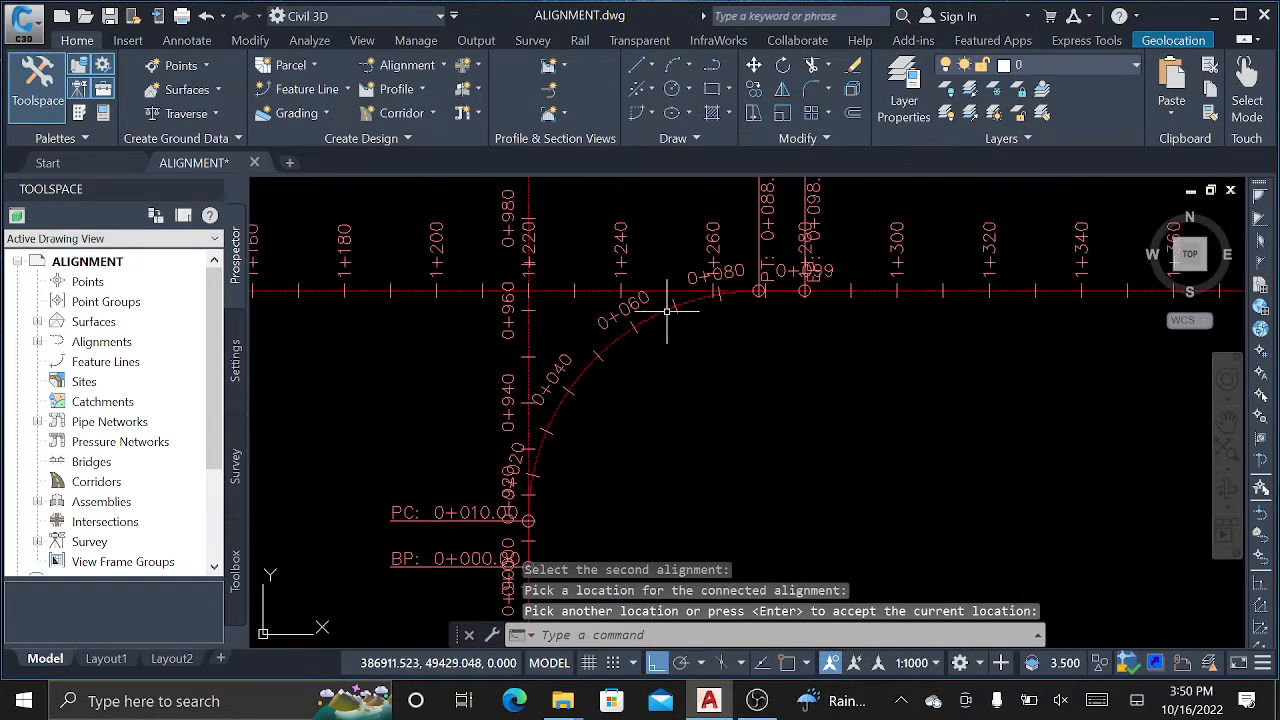
pyautogui.click(612, 344)
pyautogui.rightClick(614, 348)
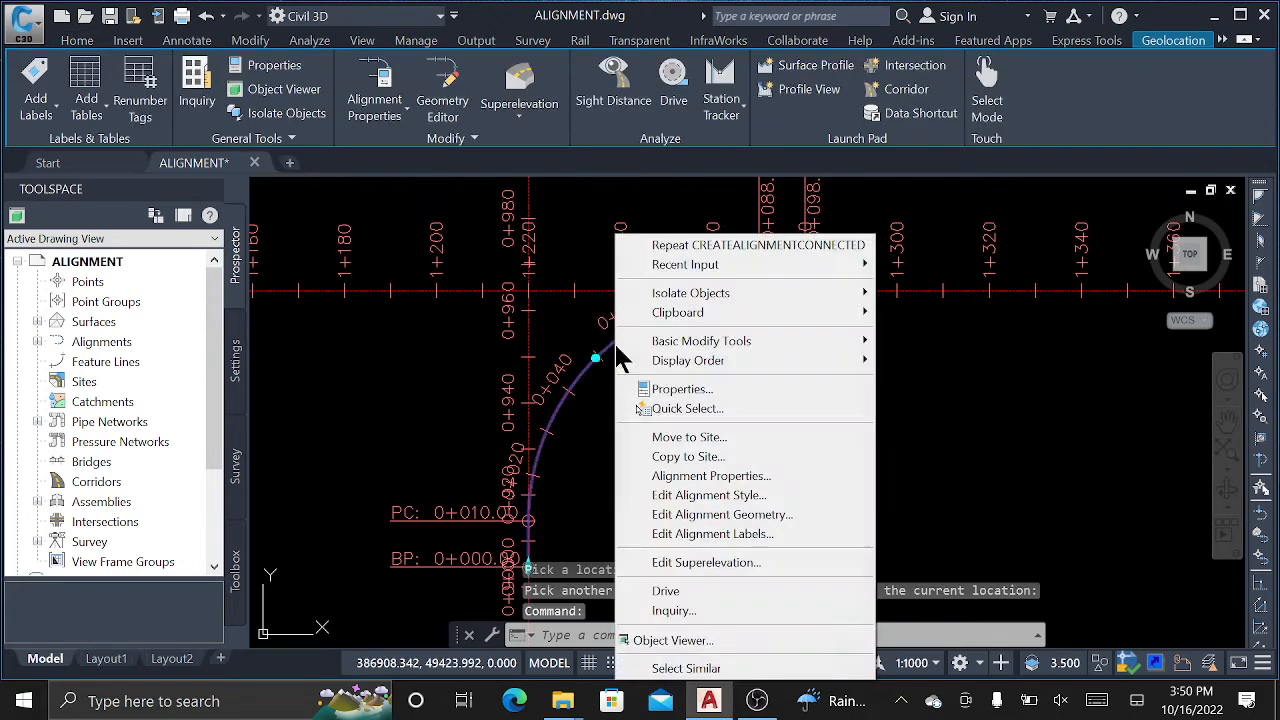
pyautogui.press('Escape')
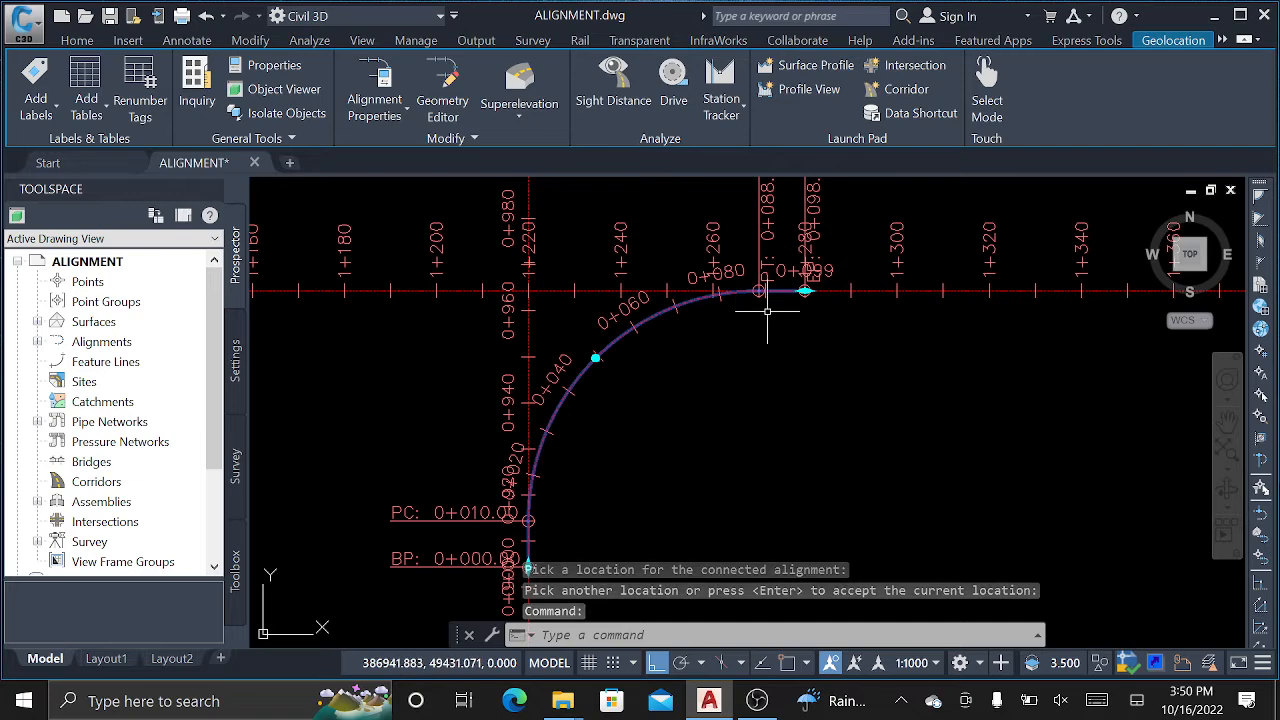
pyautogui.scroll(5, 765, 290)
pyautogui.scroll(2, 740, 329)
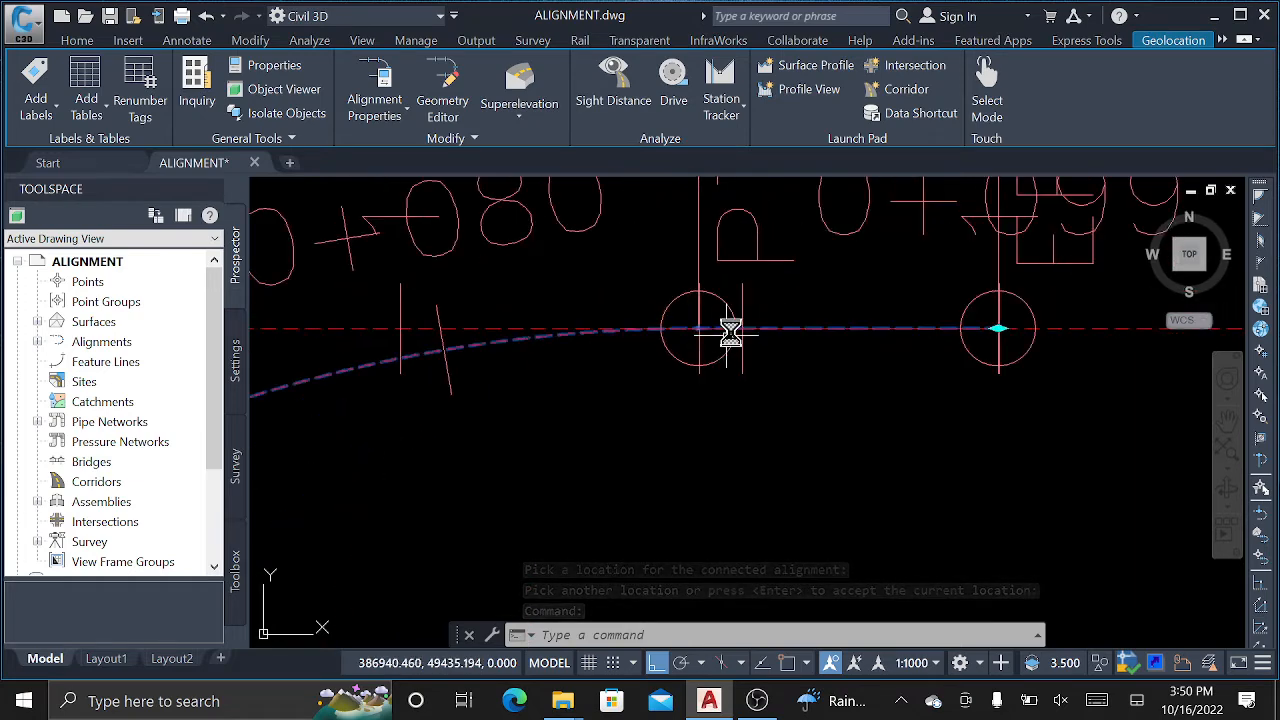
pyautogui.scroll(6, 651, 404)
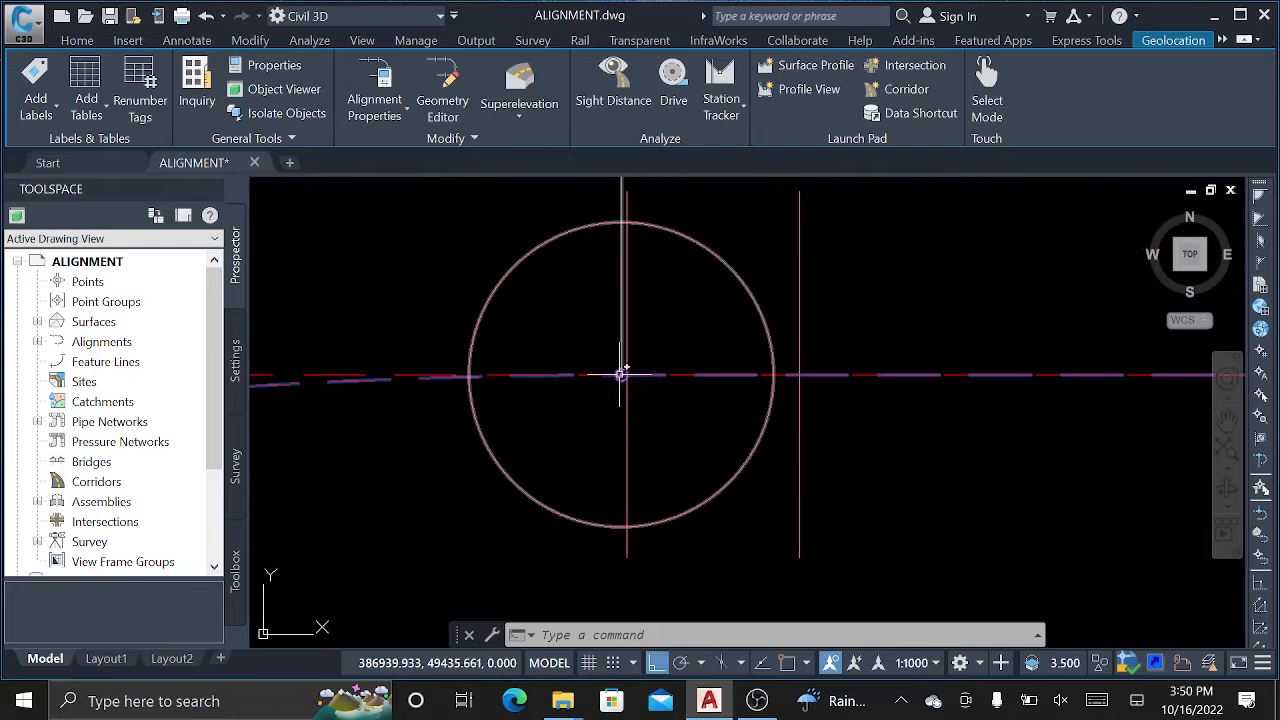
pyautogui.moveTo(621, 373); pyautogui.dragTo(397, 359, button='middle')
pyautogui.moveTo(888, 357); pyautogui.dragTo(404, 358, button='middle')
pyautogui.moveTo(1018, 360); pyautogui.dragTo(599, 372, button='middle')
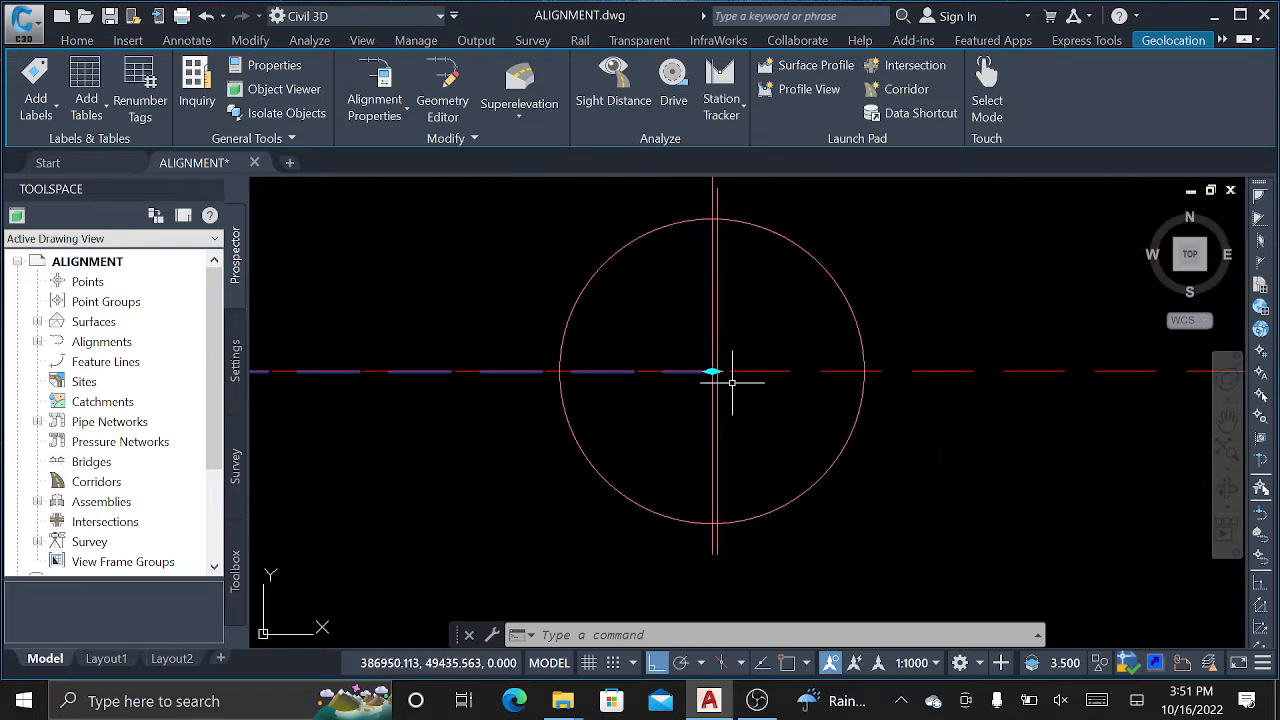
pyautogui.moveTo(645, 395); pyautogui.dragTo(890, 395, button='middle')
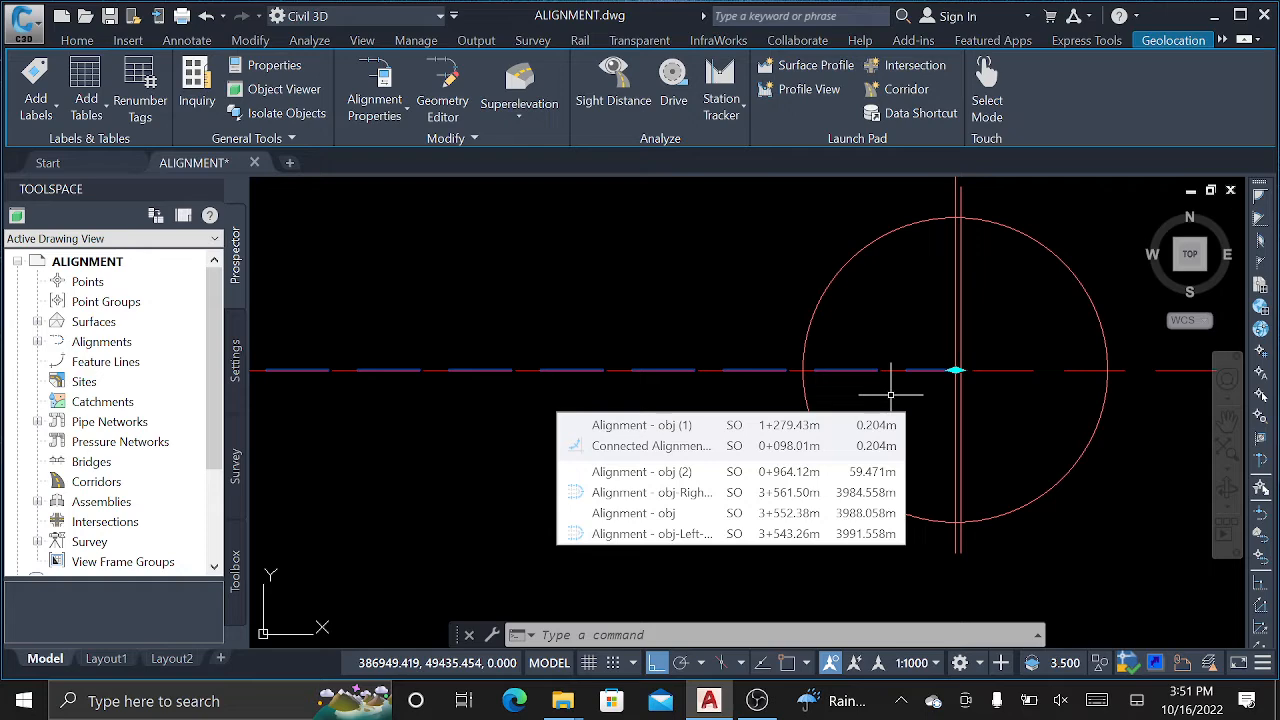
pyautogui.scroll(-6, 952, 366)
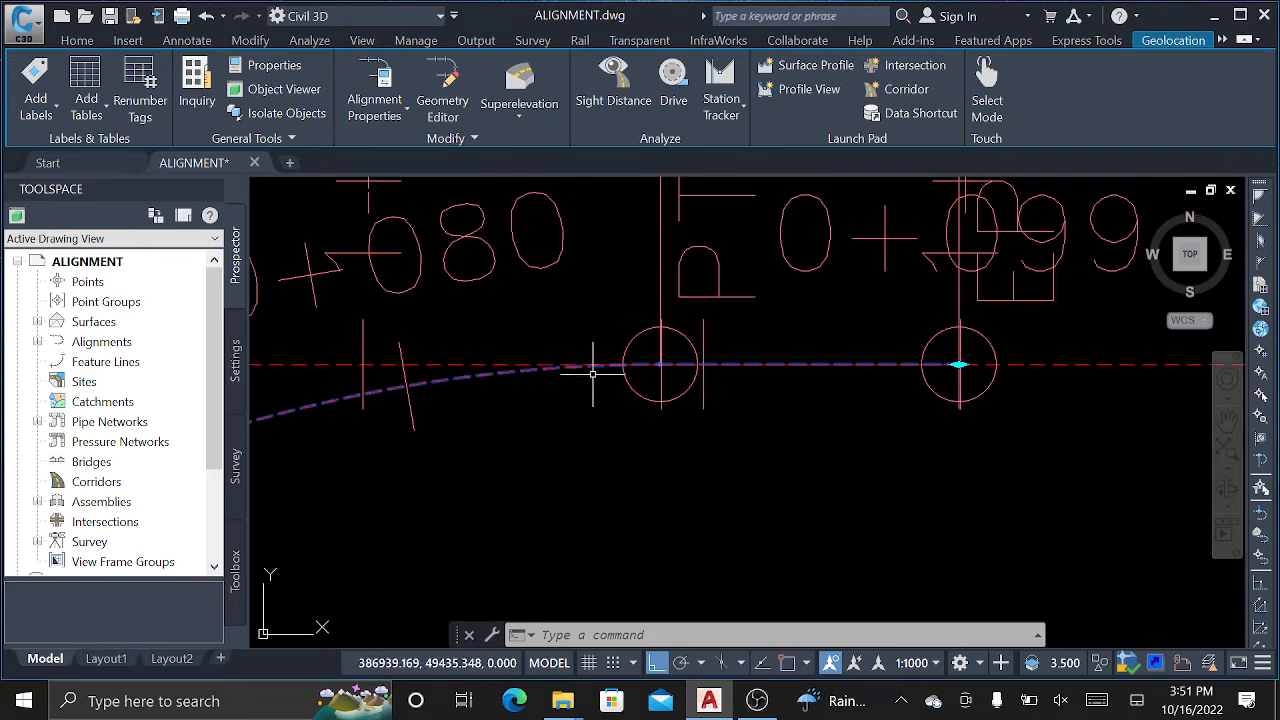
pyautogui.scroll(-6, 831, 370)
pyautogui.moveTo(584, 574); pyautogui.dragTo(570, 291, button='middle')
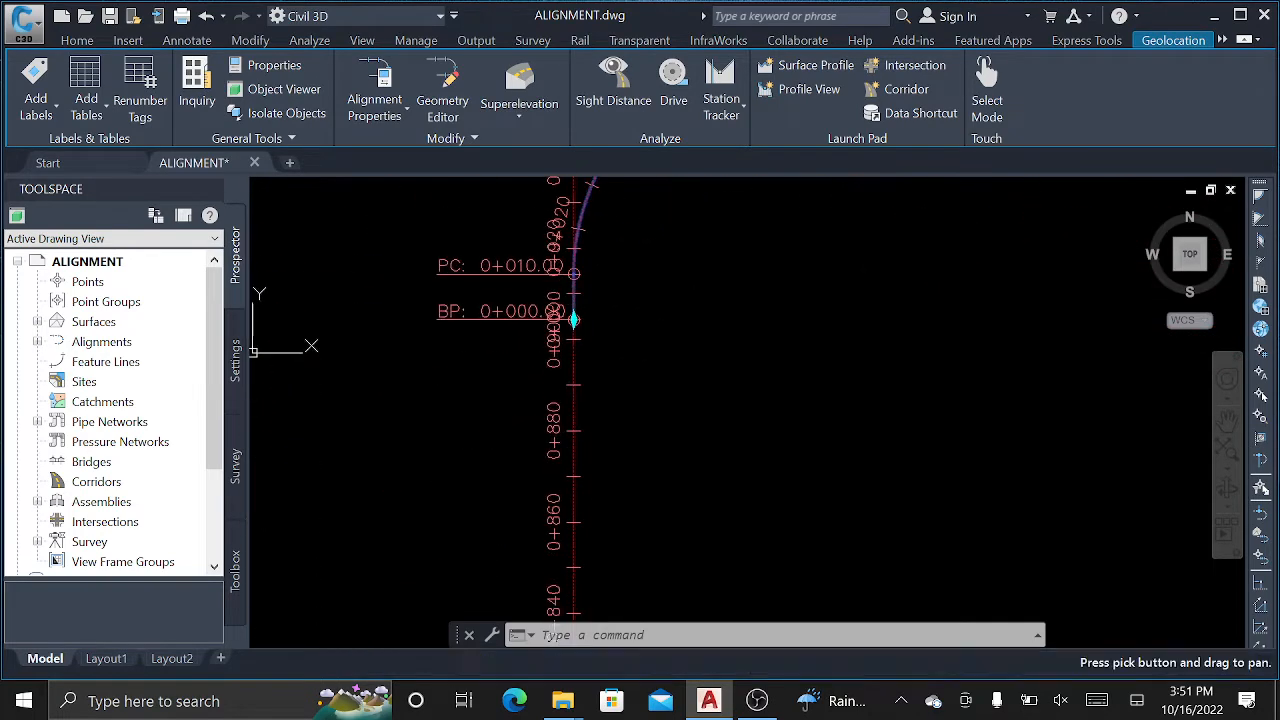
pyautogui.scroll(6, 512, 266)
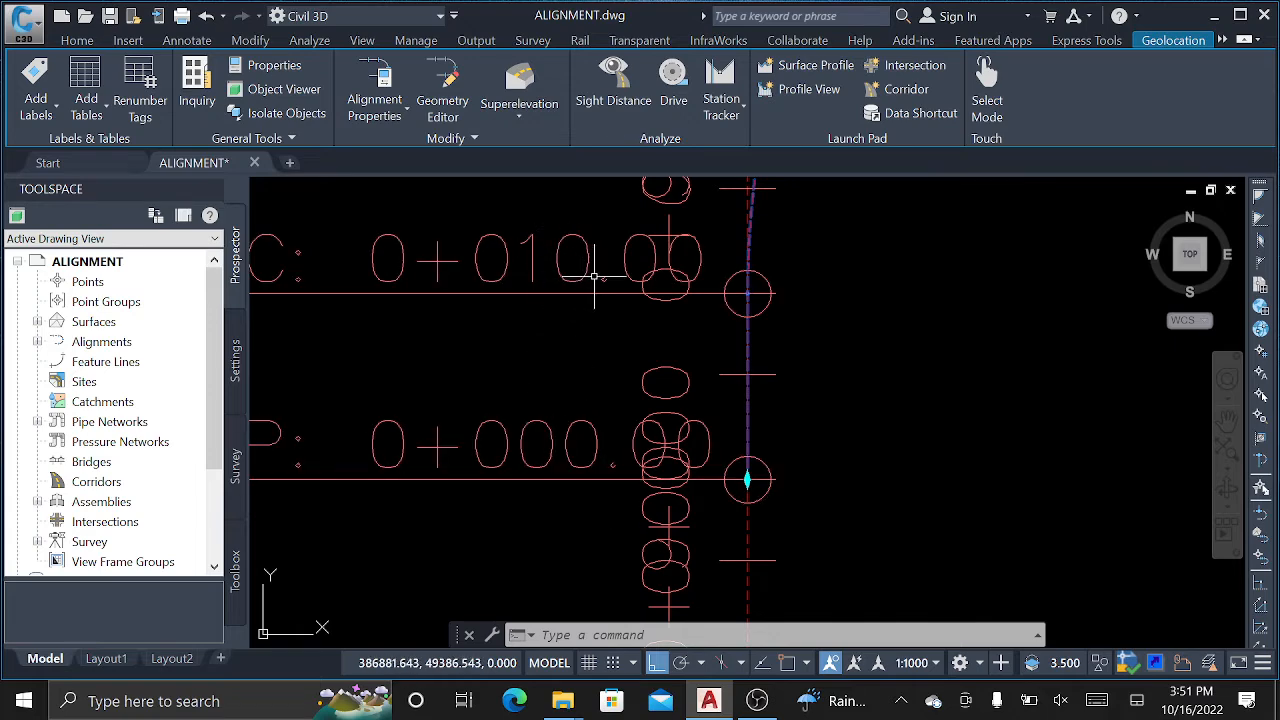
pyautogui.scroll(-6, 594, 277)
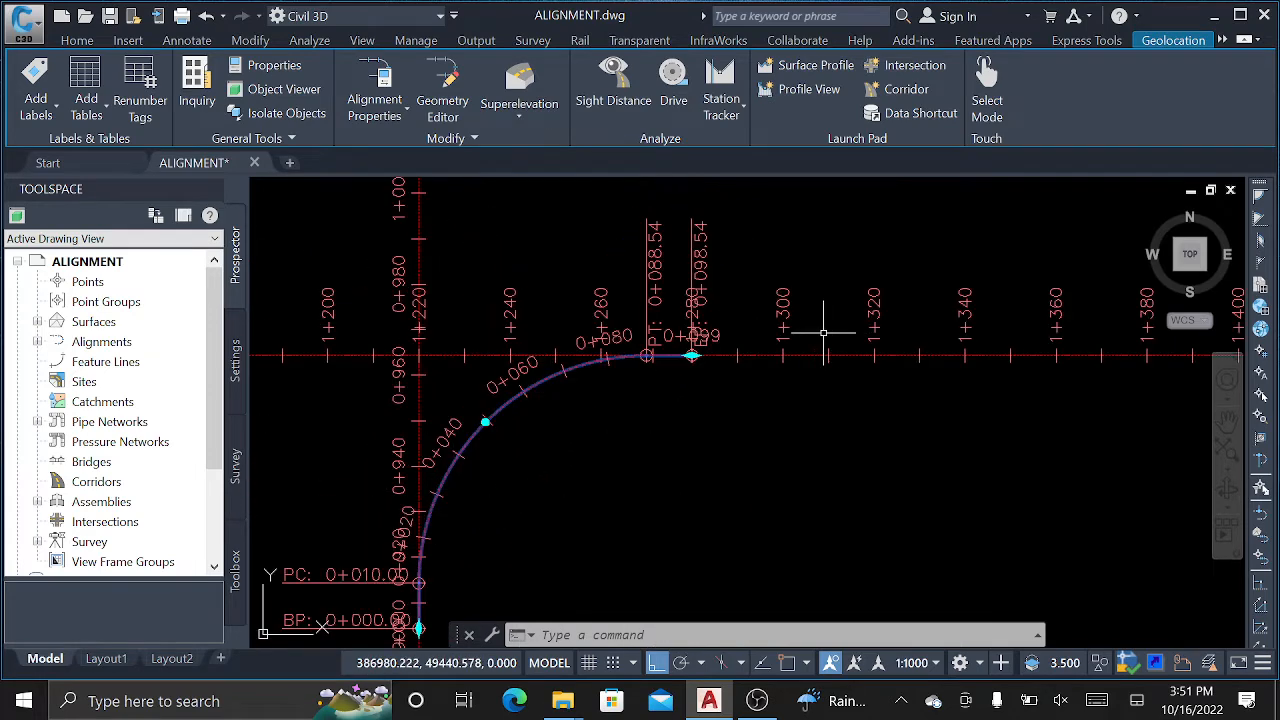
pyautogui.scroll(4, 763, 331)
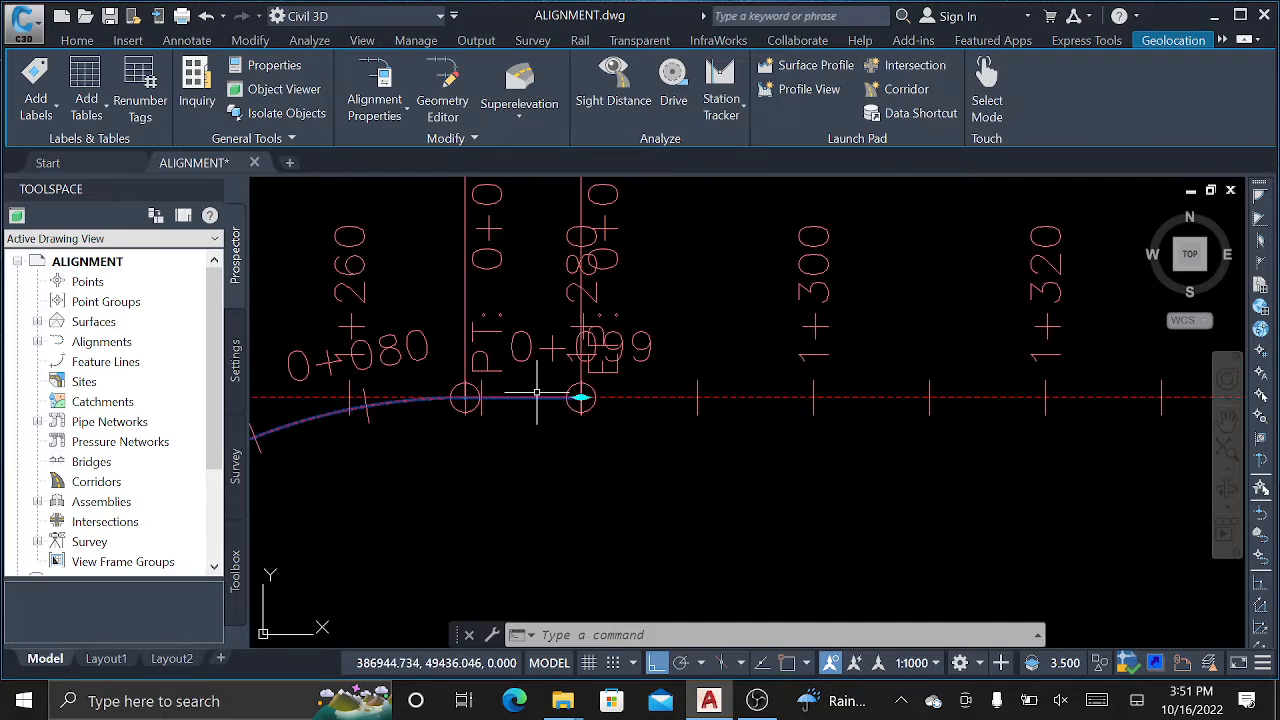
pyautogui.scroll(-4, 577, 392)
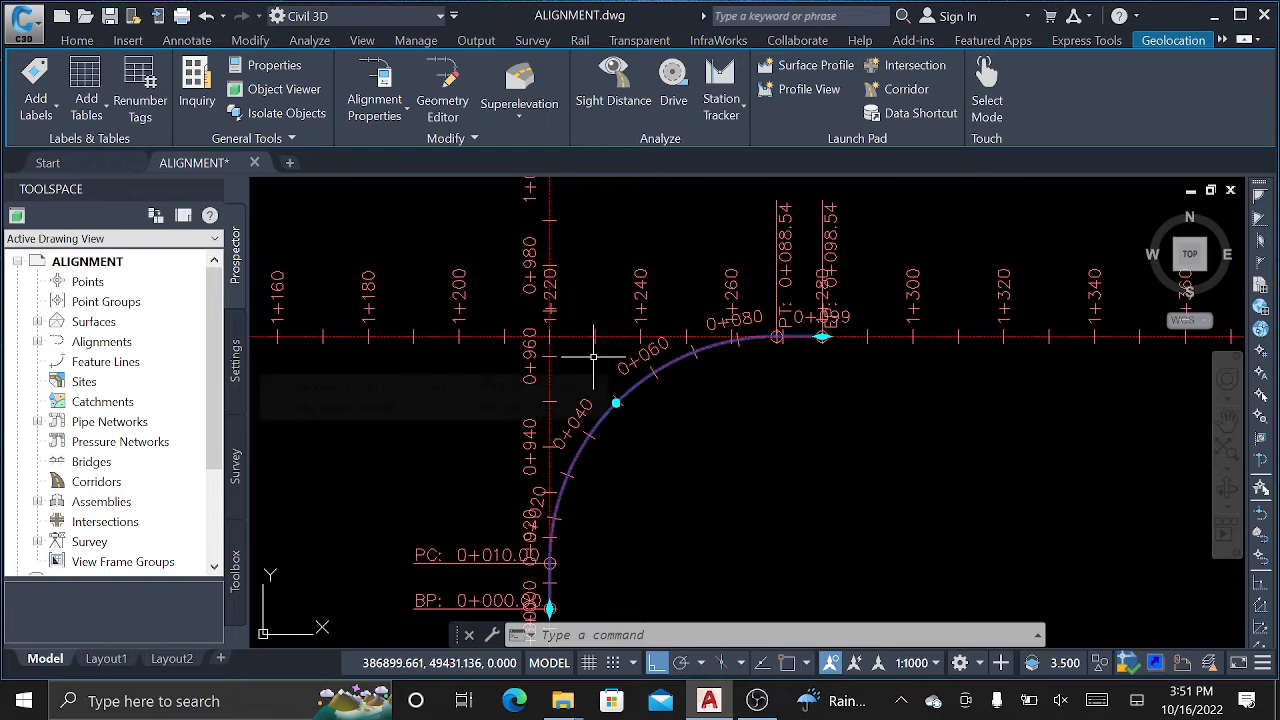
# Change the connected alignment's curve radius from 50 m to 75 m in Alignment Properties.
pyautogui.rightClick(593, 355)
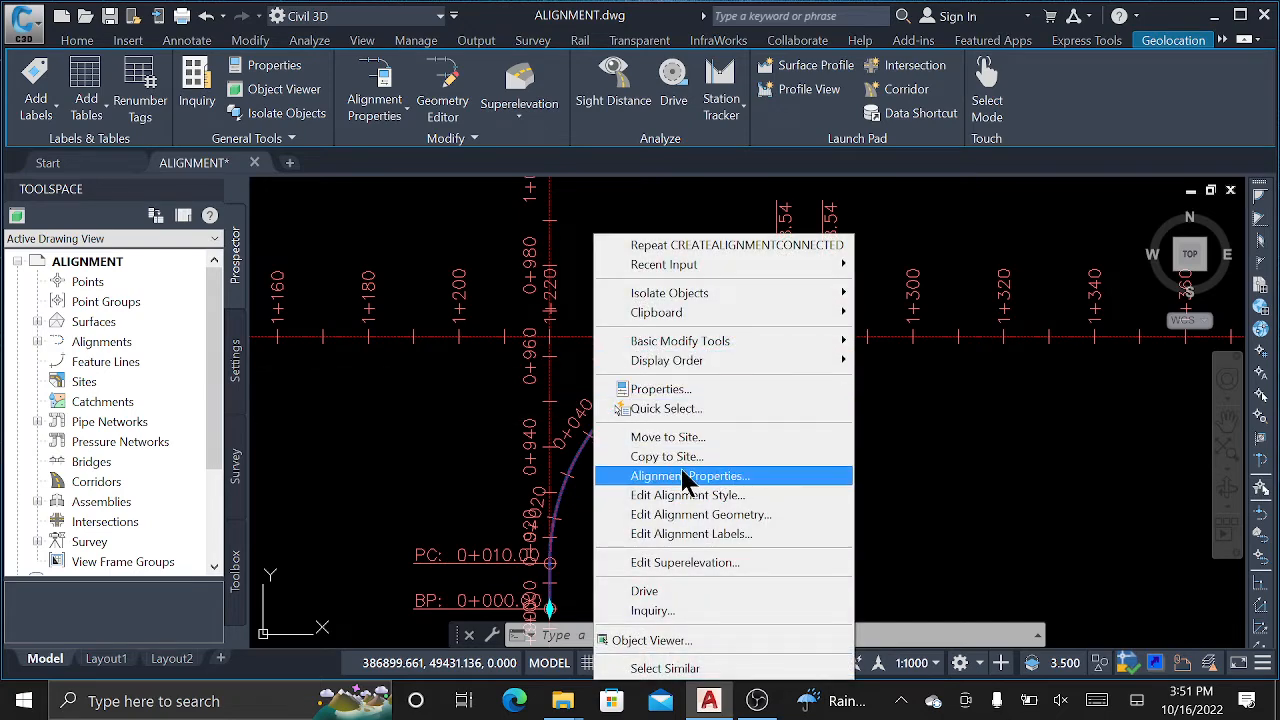
pyautogui.click(385, 110)
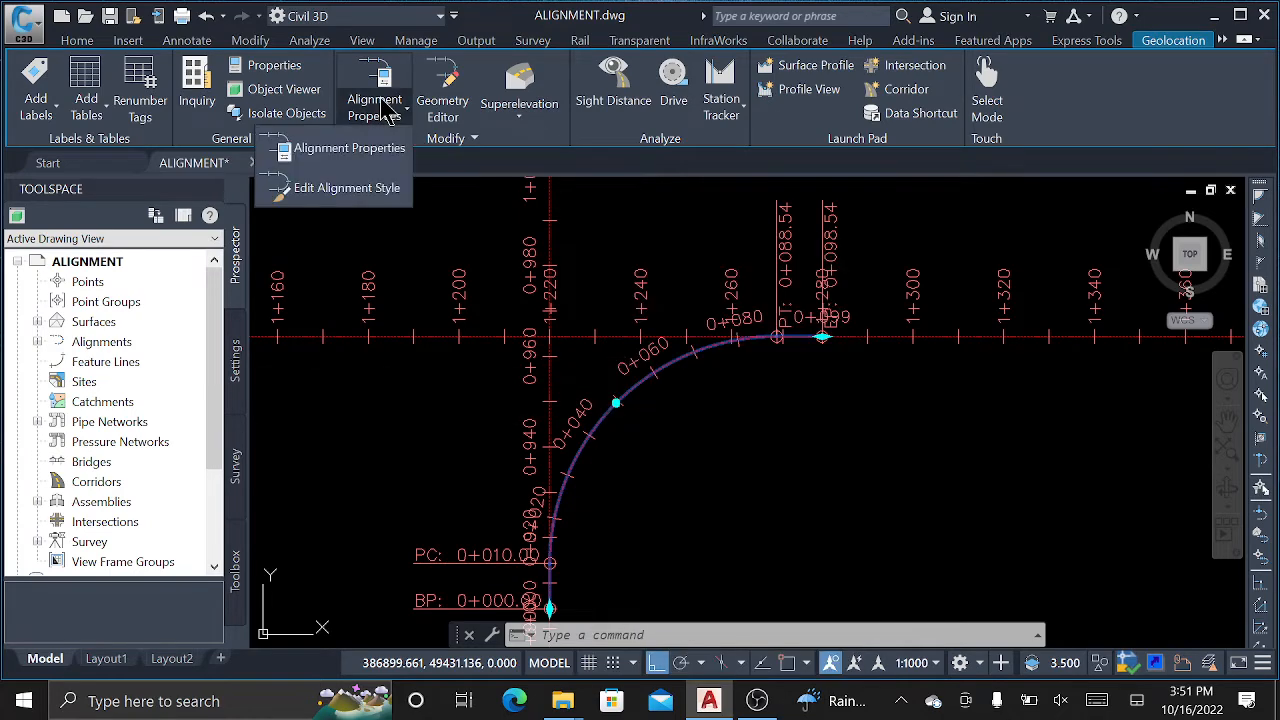
pyautogui.click(356, 149)
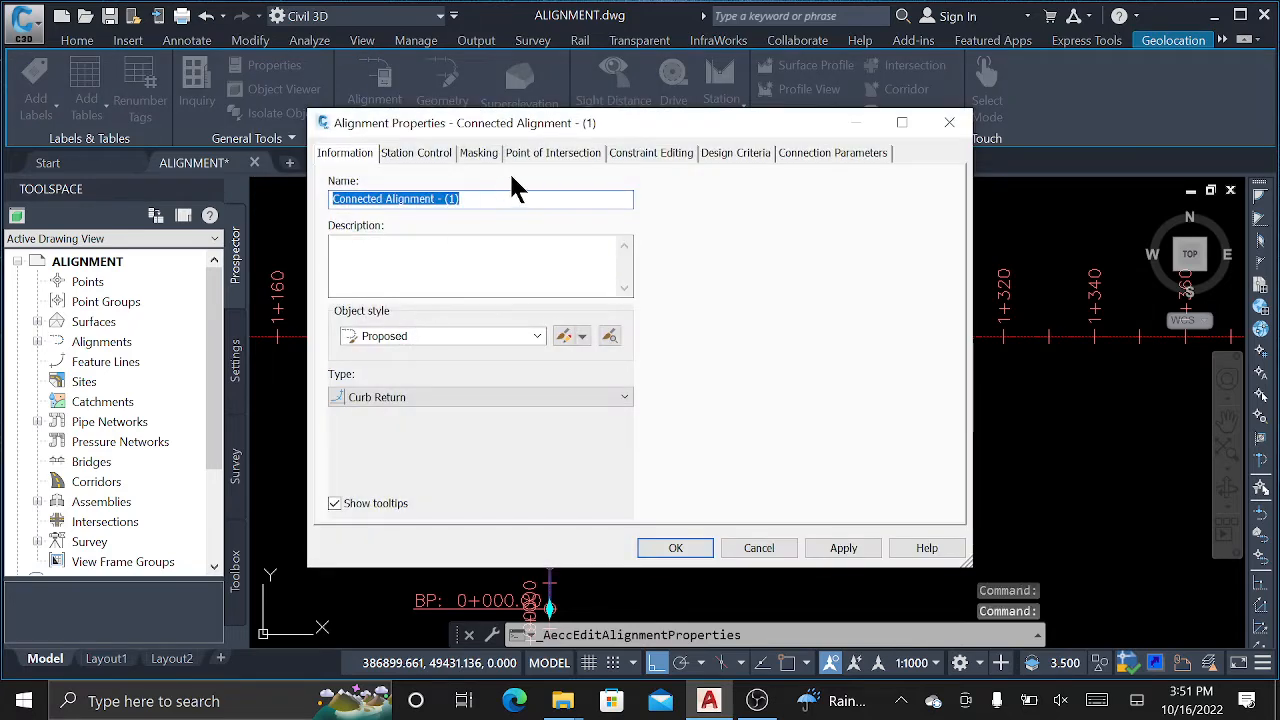
pyautogui.click(880, 158)
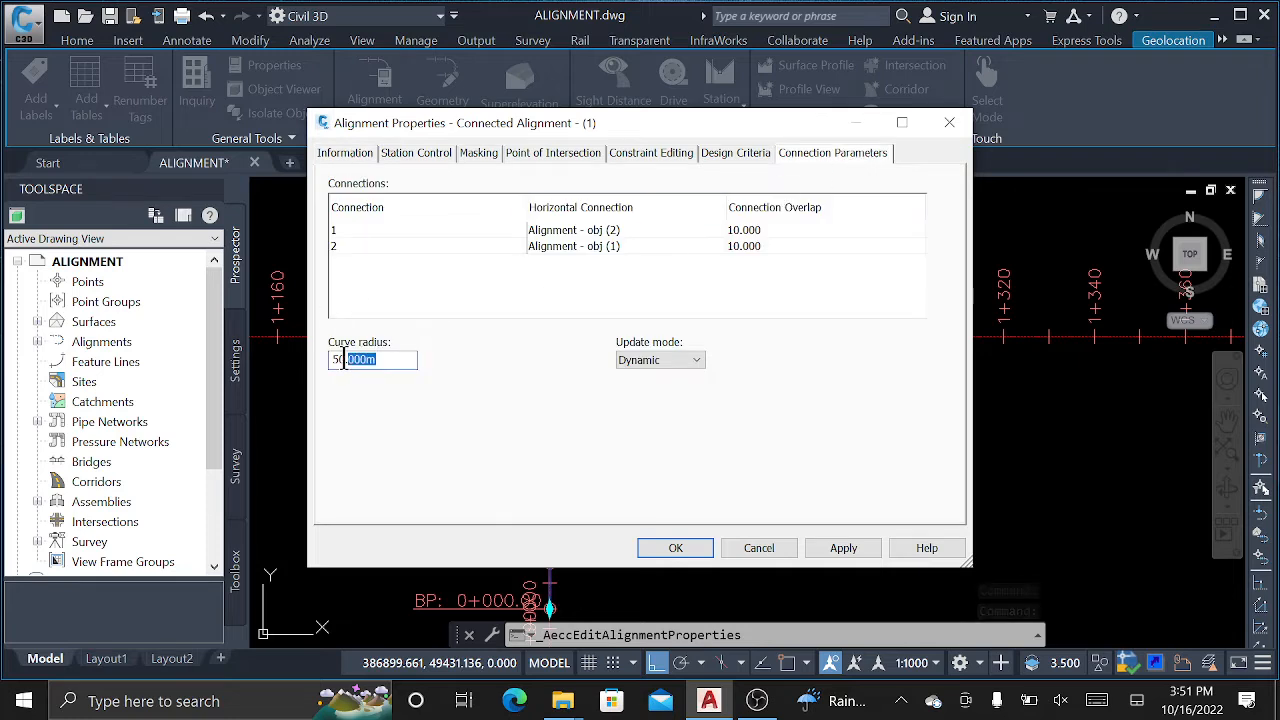
pyautogui.moveTo(343, 360); pyautogui.dragTo(321, 359)
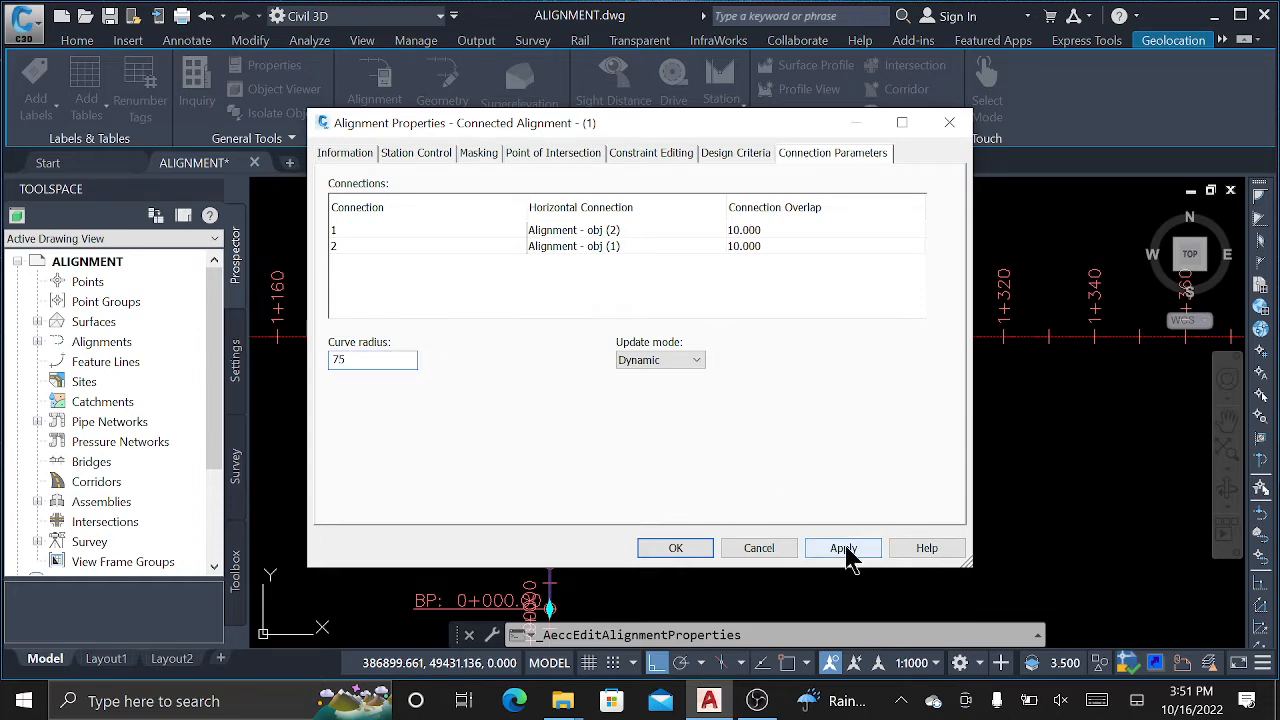
pyautogui.click(843, 551)
# Raise the curve radius to 100 m, then deselect the curved alignment.
pyautogui.moveTo(719, 130); pyautogui.dragTo(271, 89)
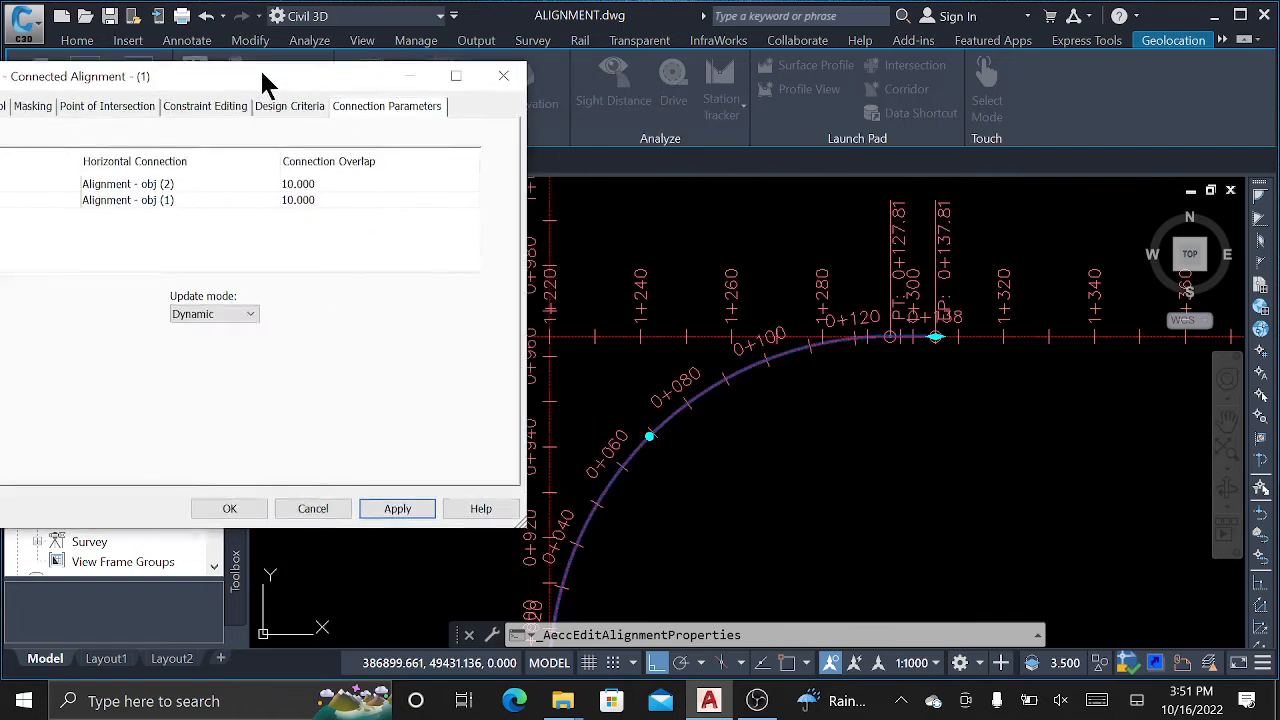
pyautogui.moveTo(172, 104); pyautogui.dragTo(337, 63)
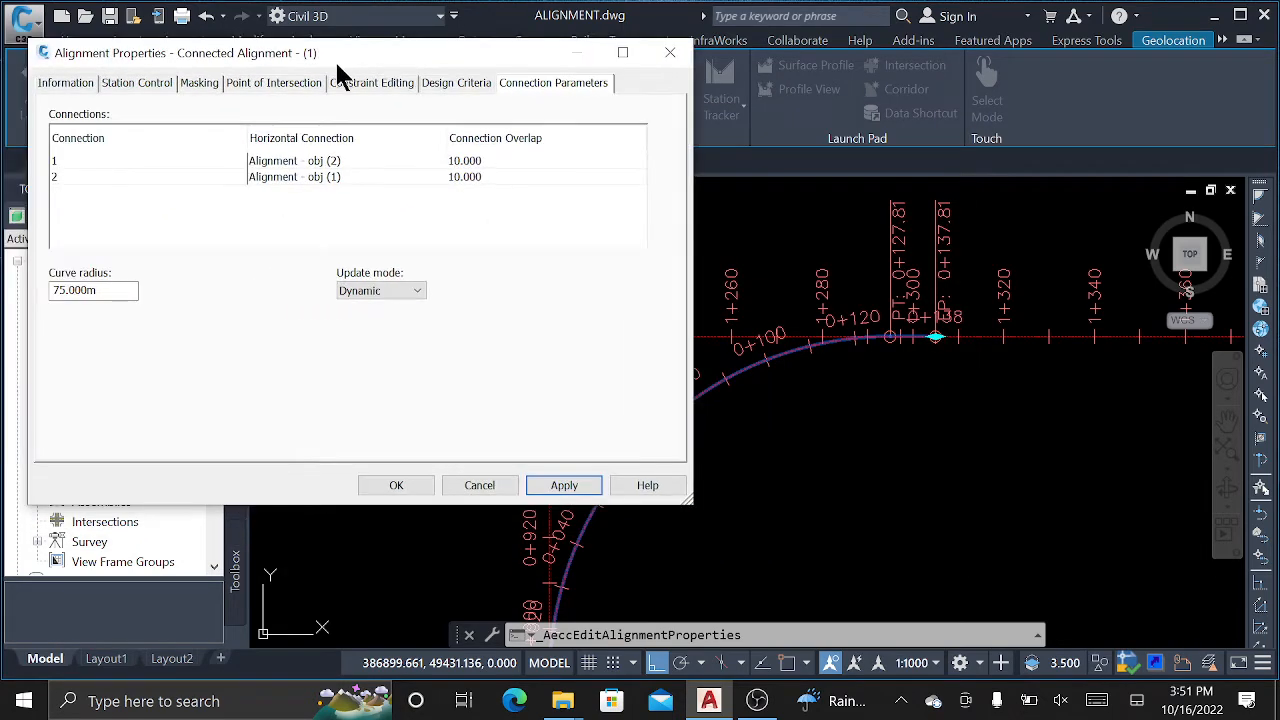
pyautogui.moveTo(110, 285); pyautogui.dragTo(57, 290)
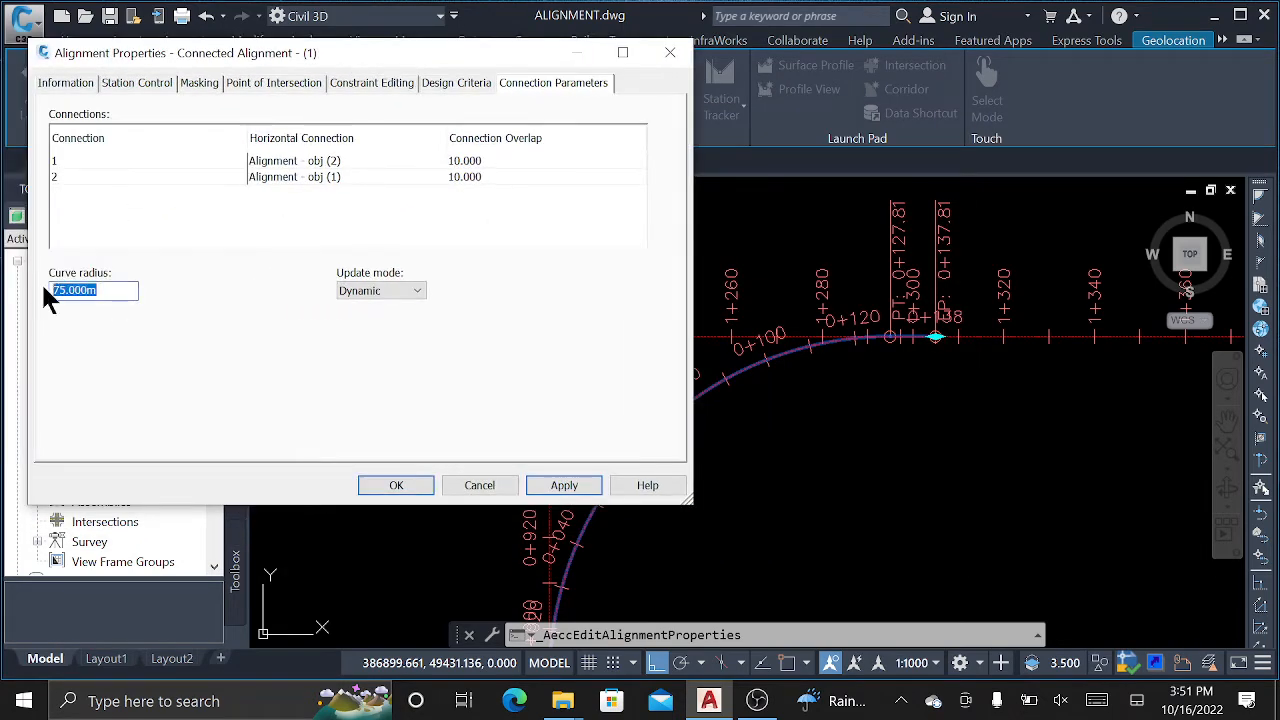
pyautogui.write('100')
pyautogui.click(578, 488)
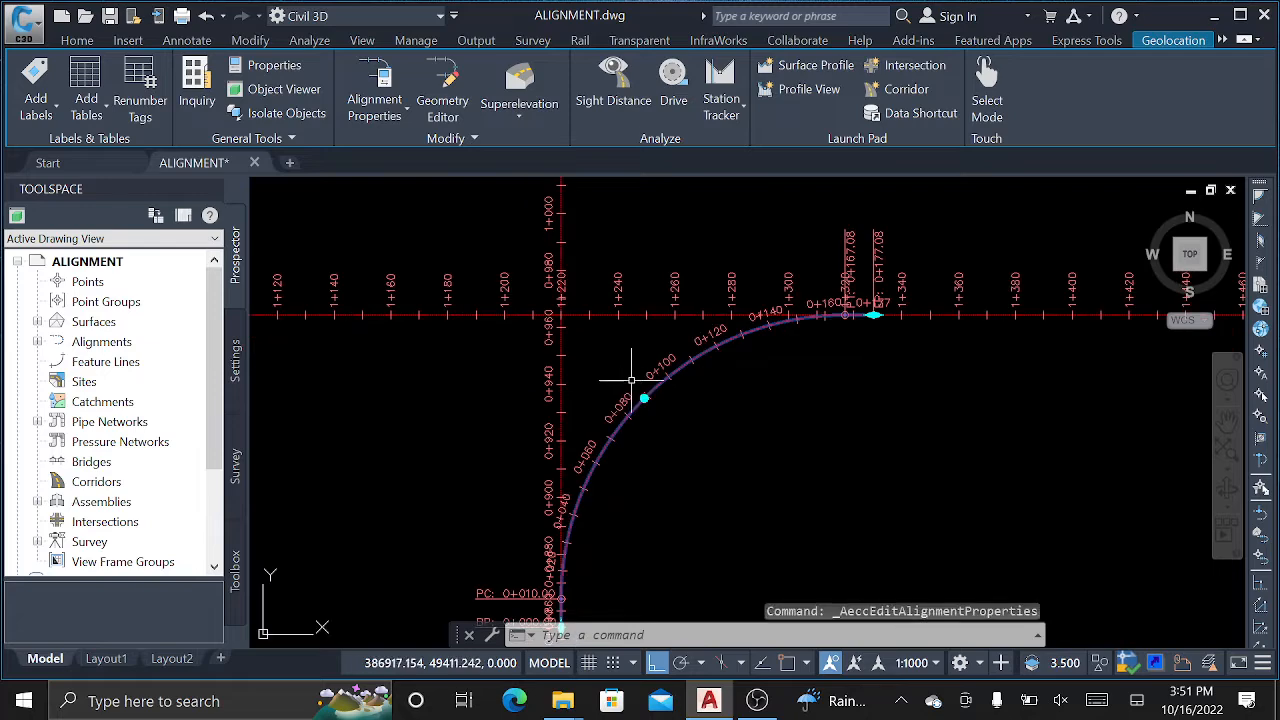
pyautogui.press('Escape')
pyautogui.press('Escape')
pyautogui.press('Escape')
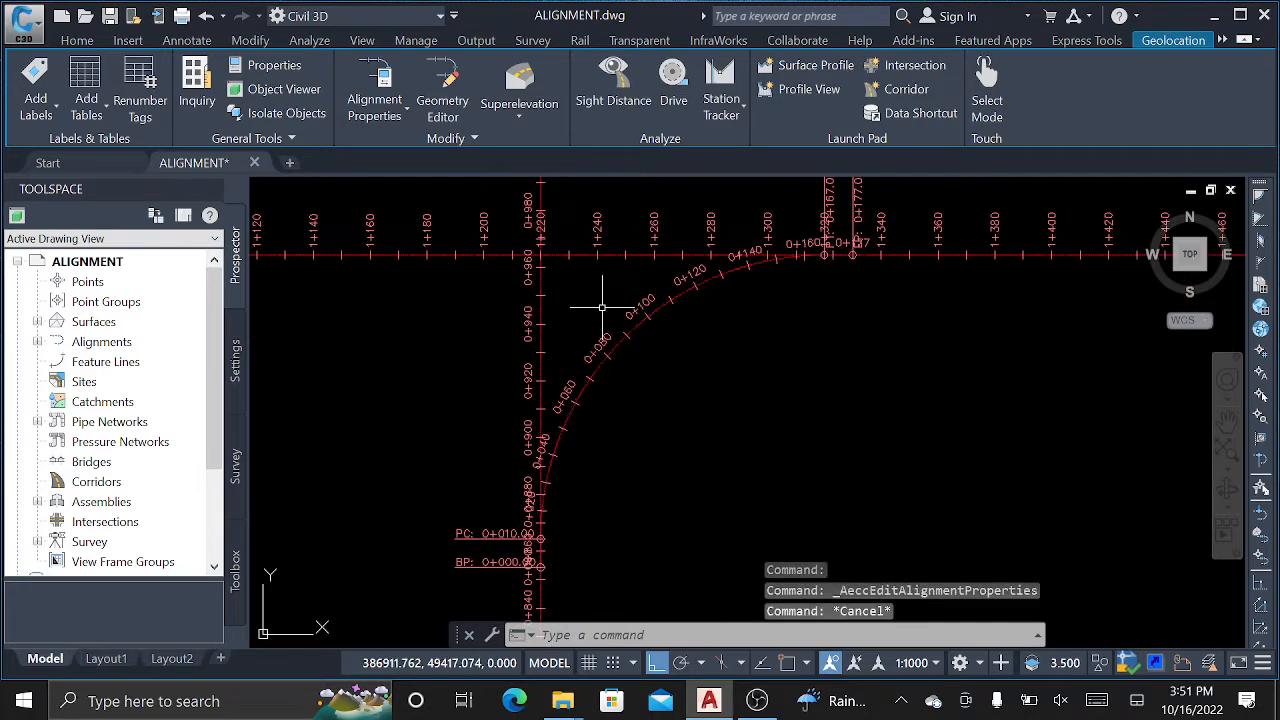
# Start a connected alignment from the vertical road to the horizontal road at the western corner.
pyautogui.scroll(-2, 605, 355)
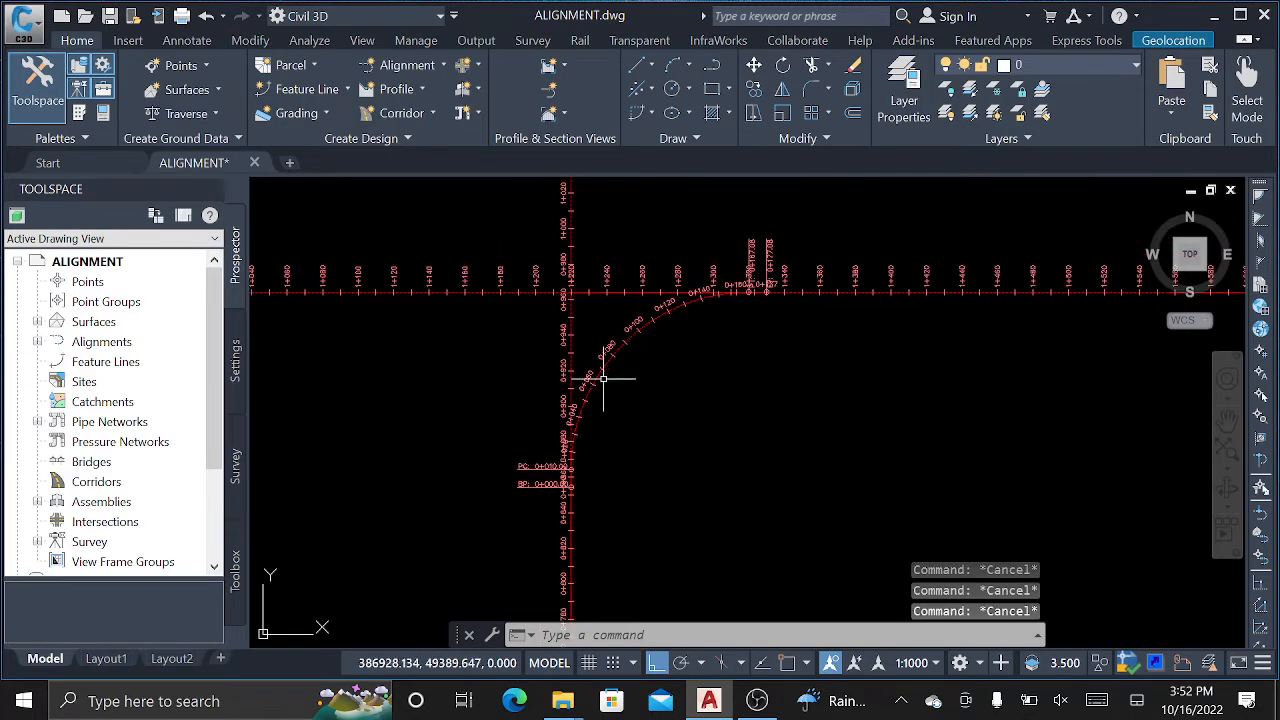
pyautogui.click(425, 65)
pyautogui.click(288, 433)
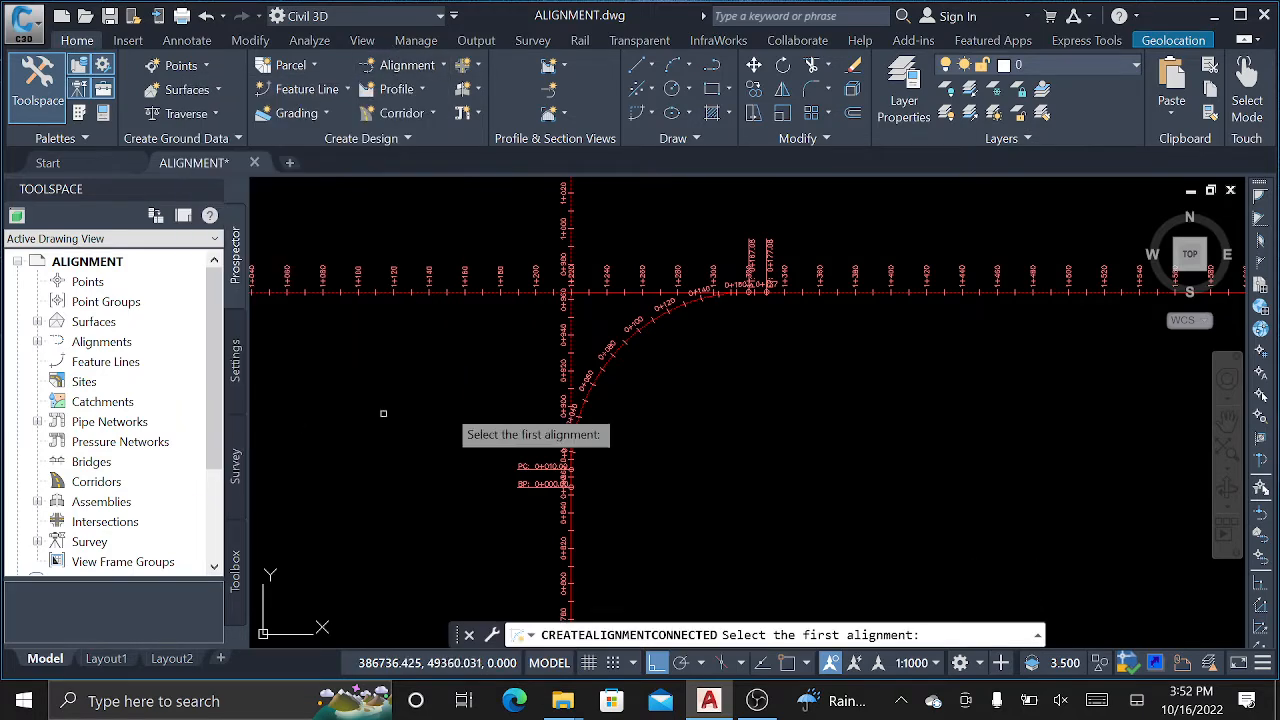
pyautogui.scroll(4, 641, 398)
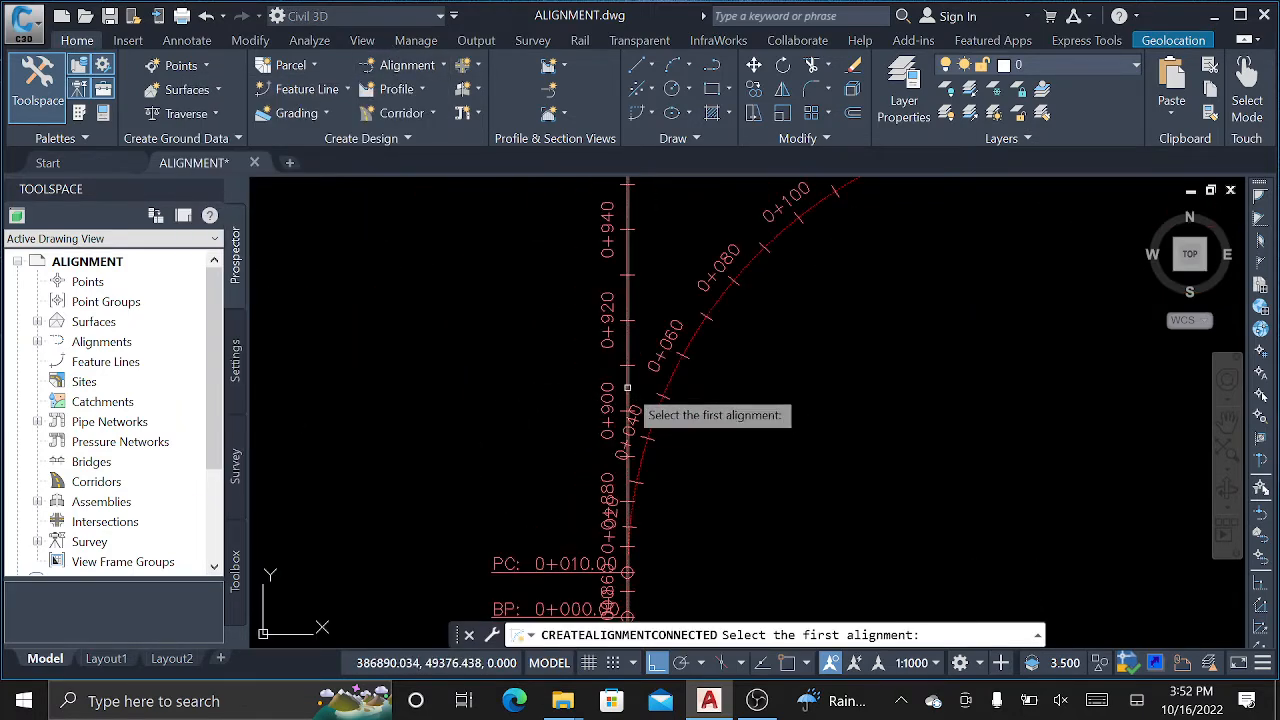
pyautogui.click(627, 388)
pyautogui.scroll(-4, 700, 420)
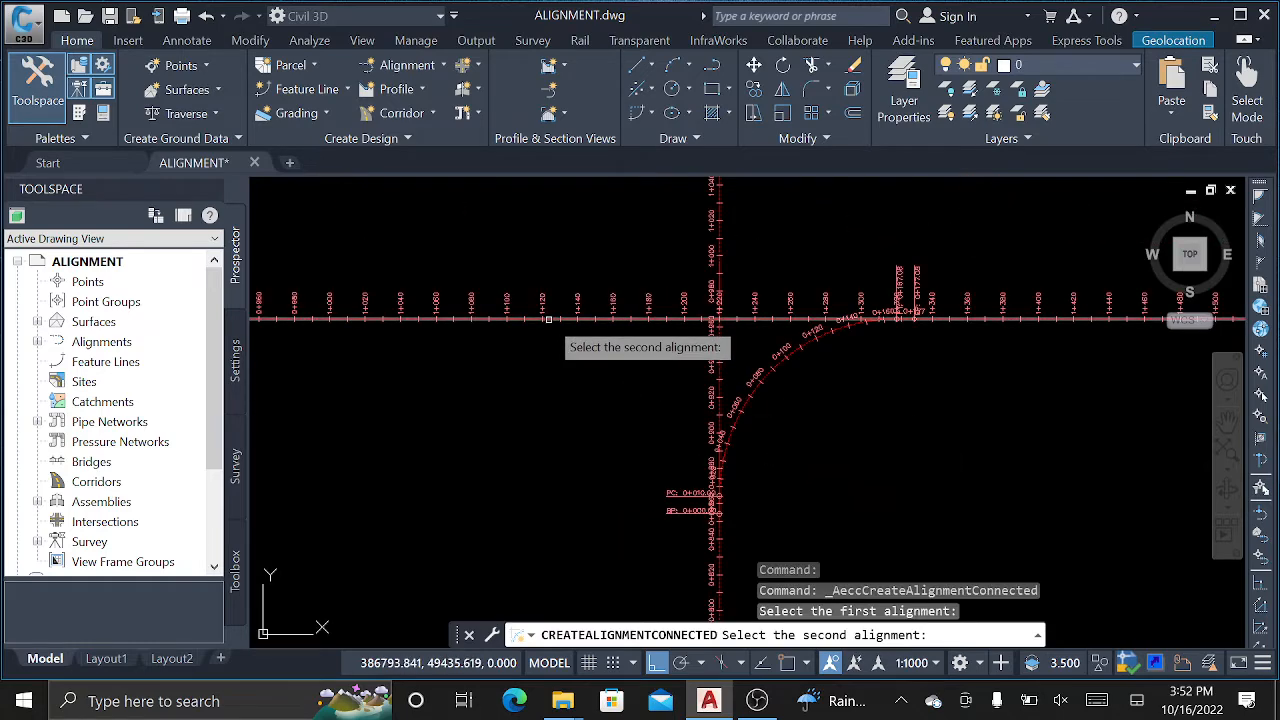
pyautogui.click(576, 322)
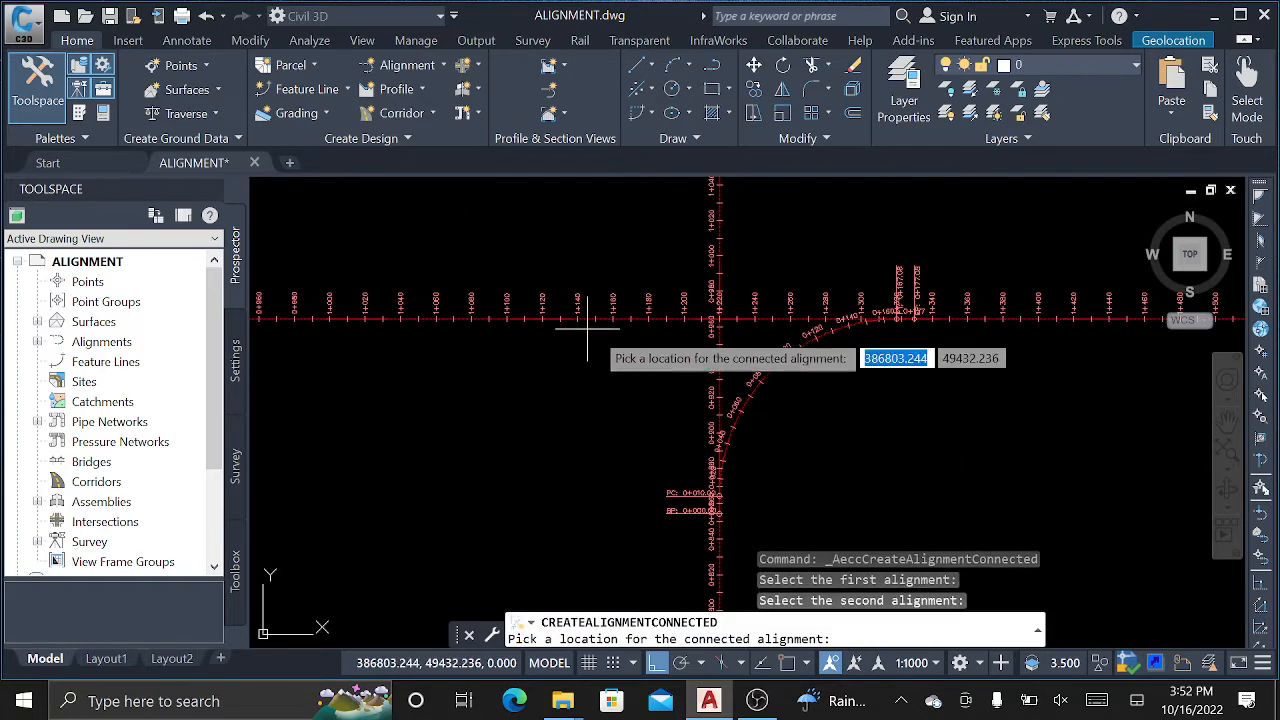
pyautogui.click(495, 352)
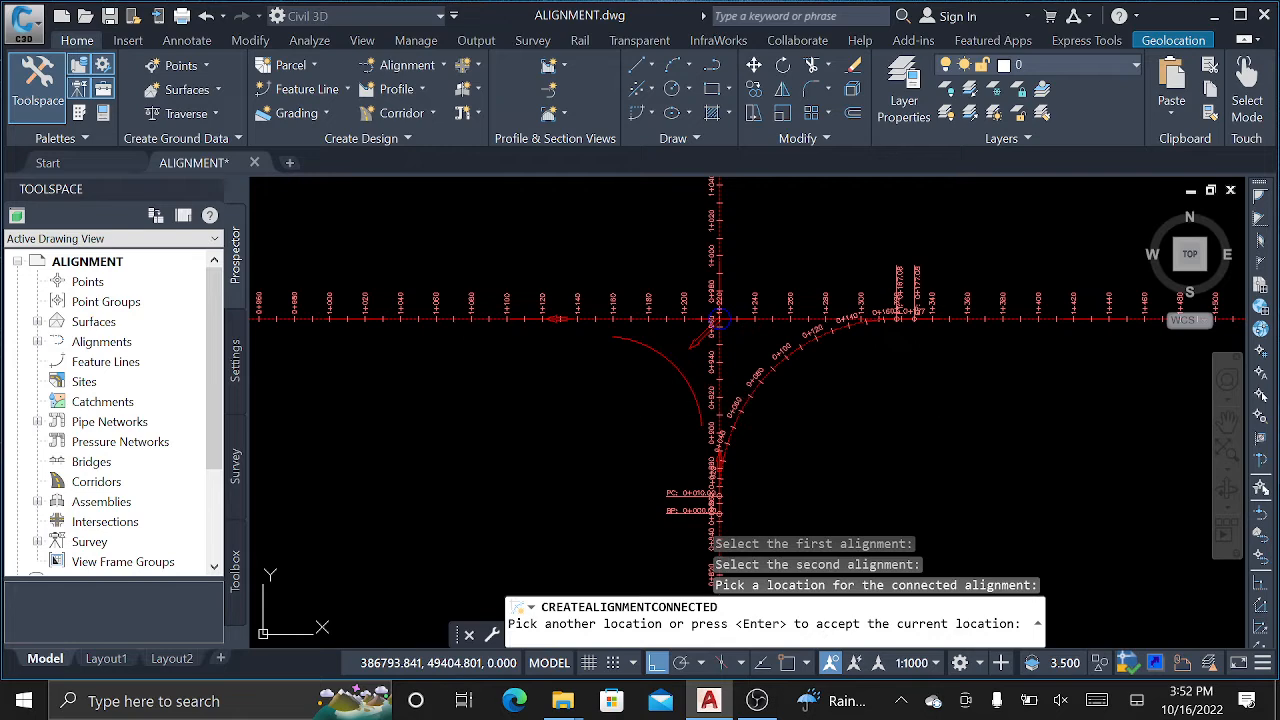
pyautogui.press('Return')
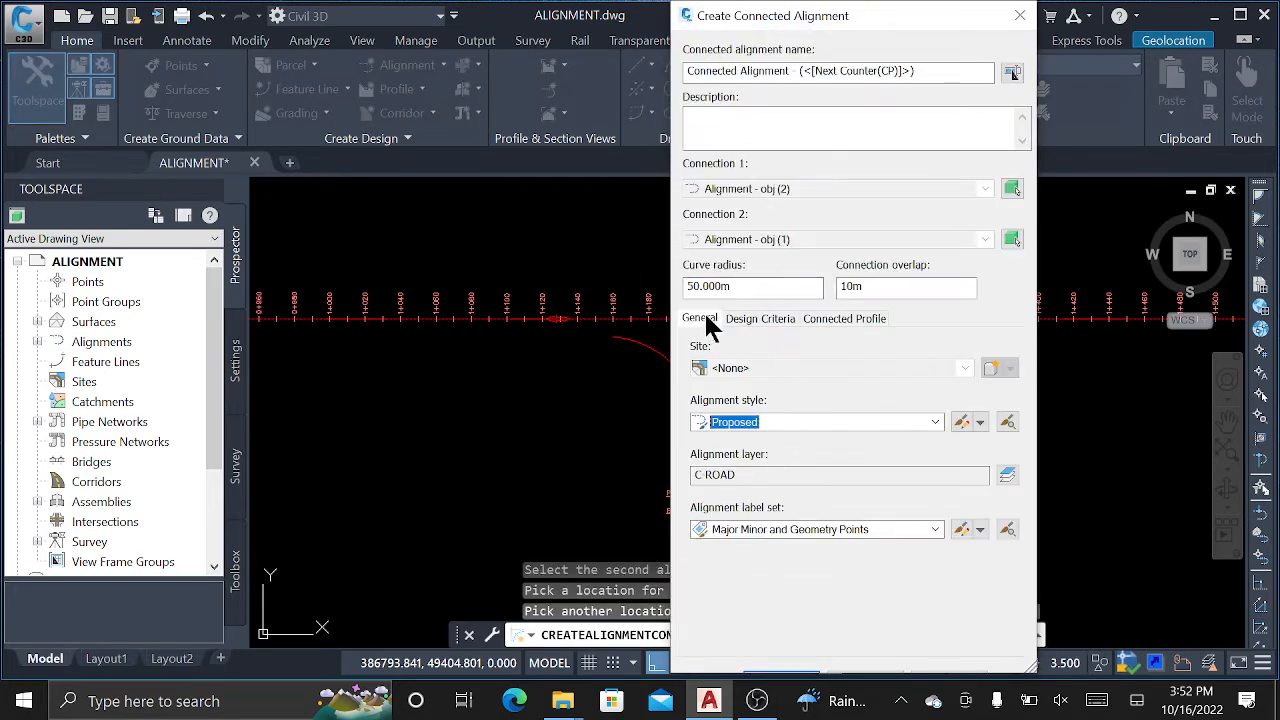
# Set the connecting curve radius to 100 m and create it.
pyautogui.moveTo(757, 283); pyautogui.dragTo(670, 286)
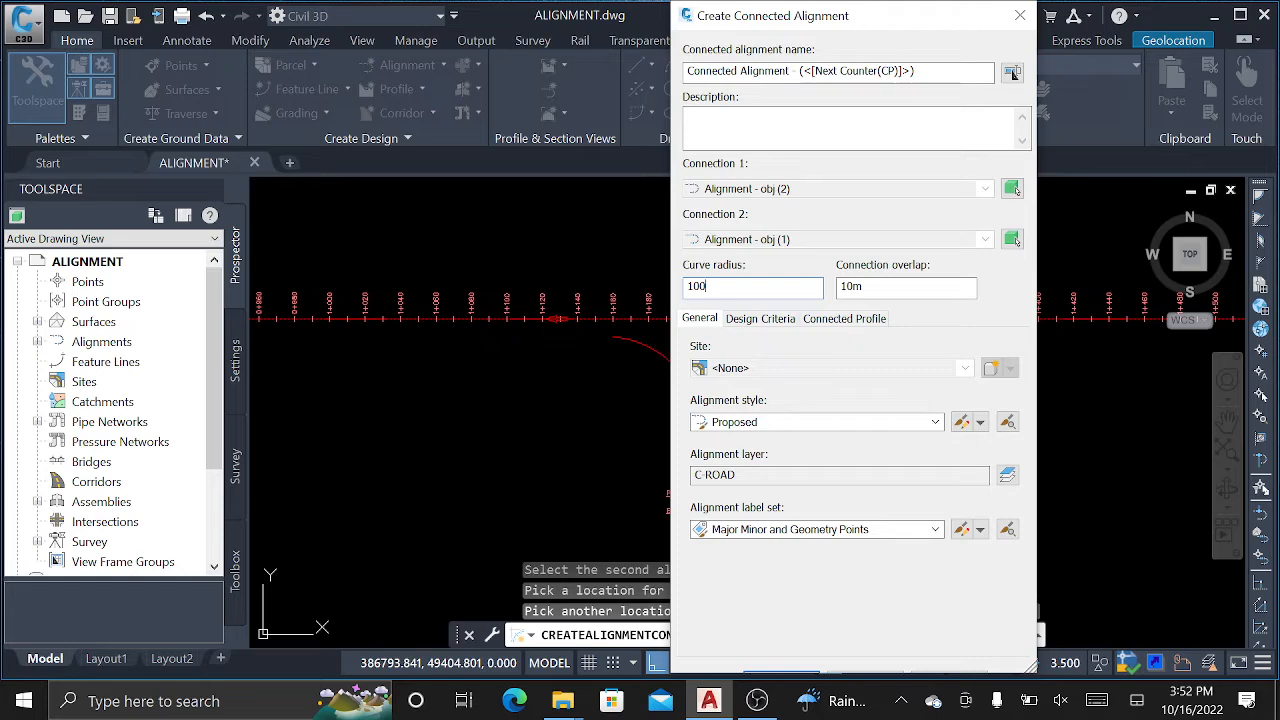
pyautogui.moveTo(791, 17); pyautogui.dragTo(603, 21)
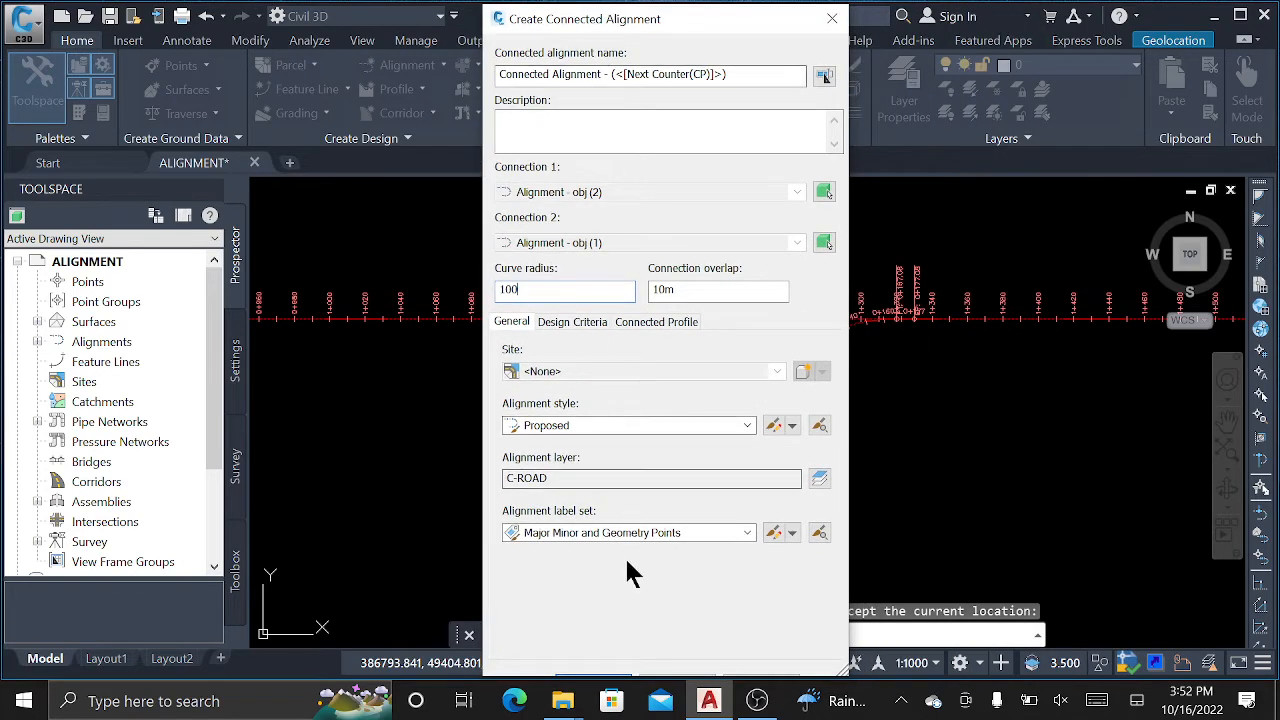
pyautogui.click(598, 672)
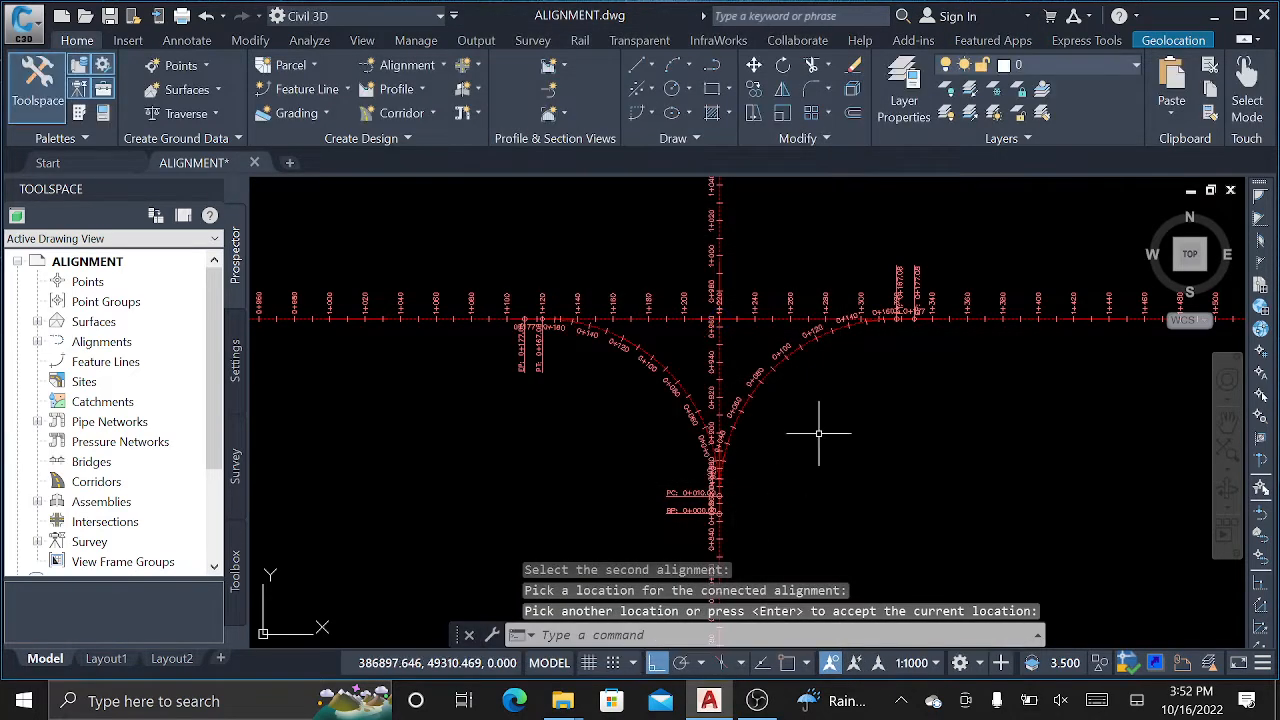
pyautogui.scroll(4, 751, 320)
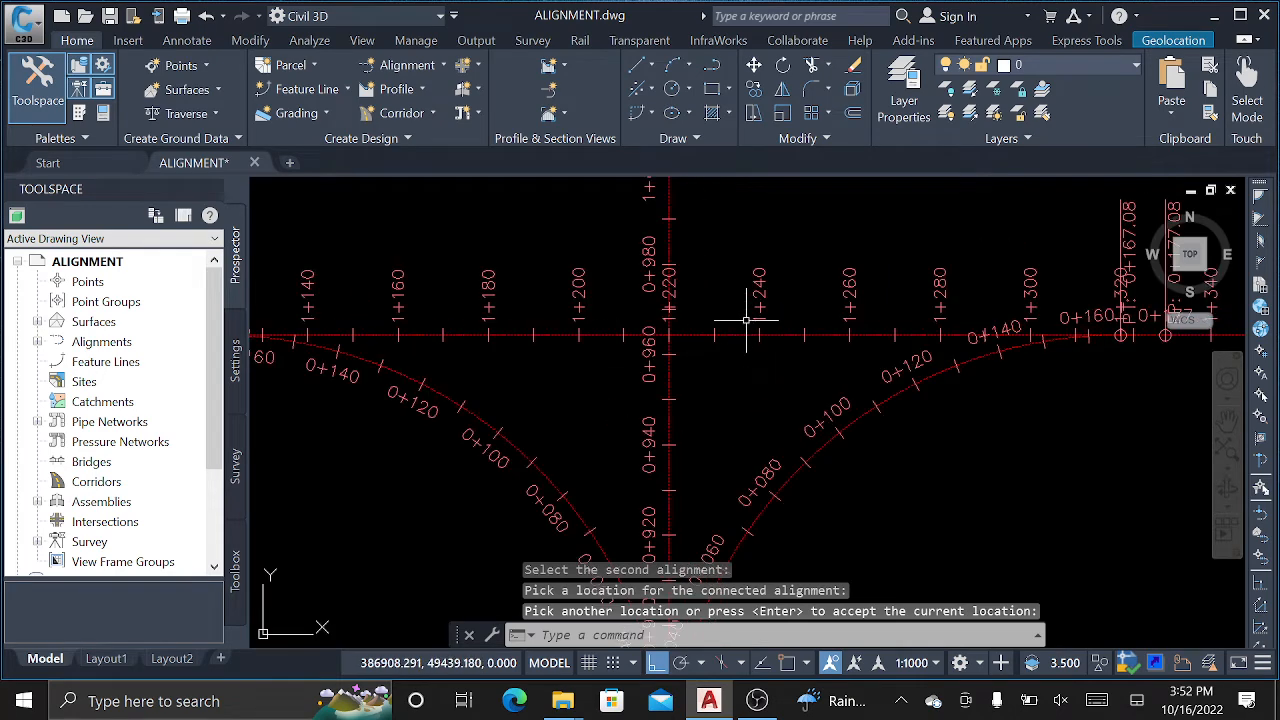
pyautogui.scroll(-2, 640, 328)
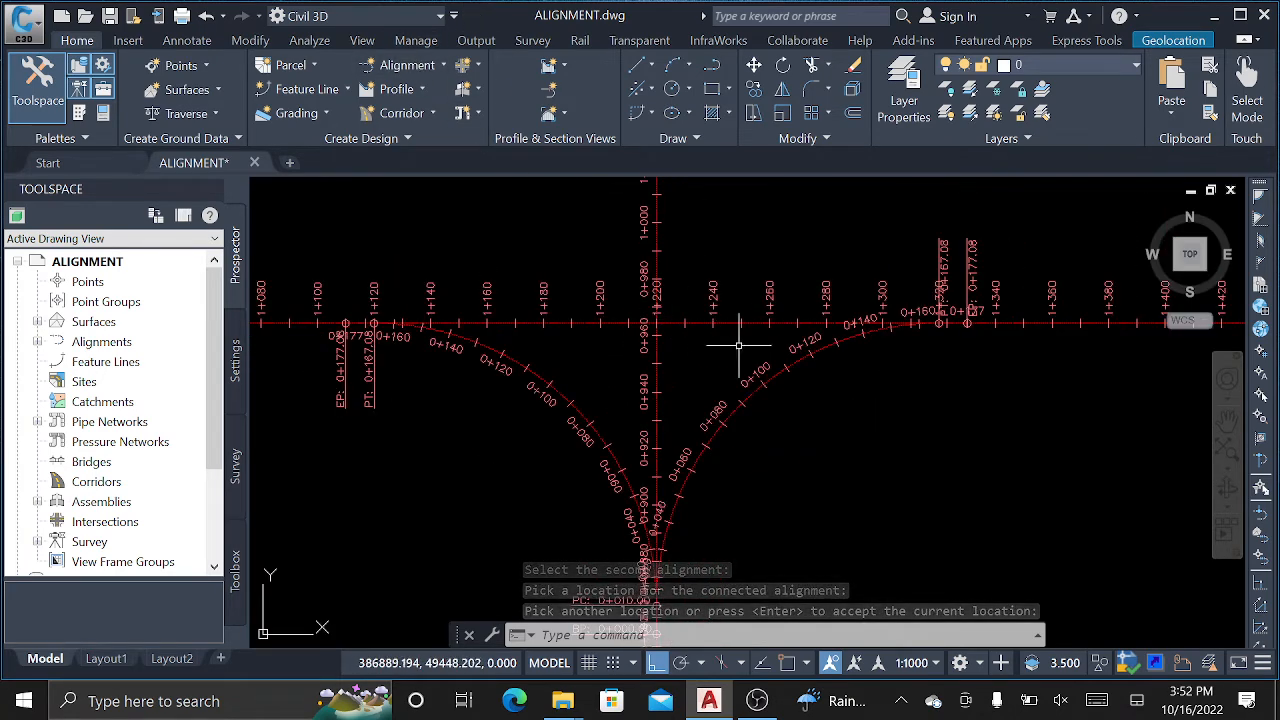
# Create default offset alignments for the main road, then undo them because they carry labels.
pyautogui.scroll(2, 682, 318)
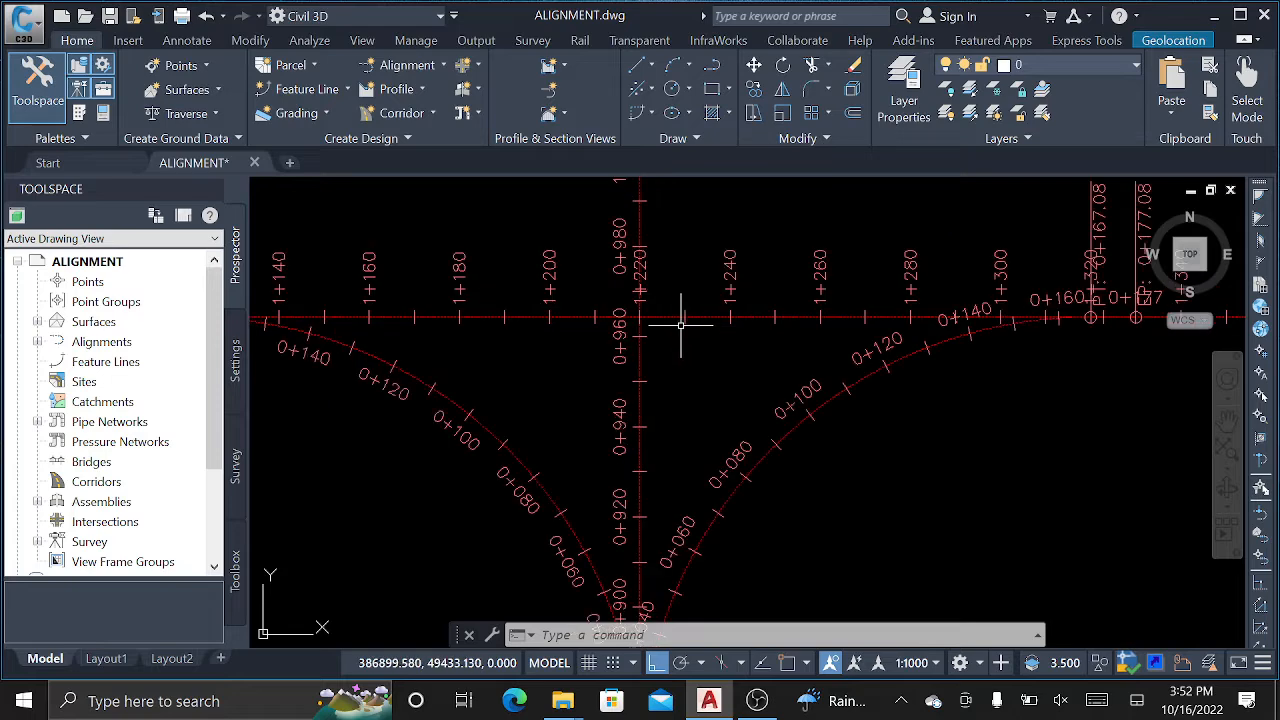
pyautogui.click(682, 318)
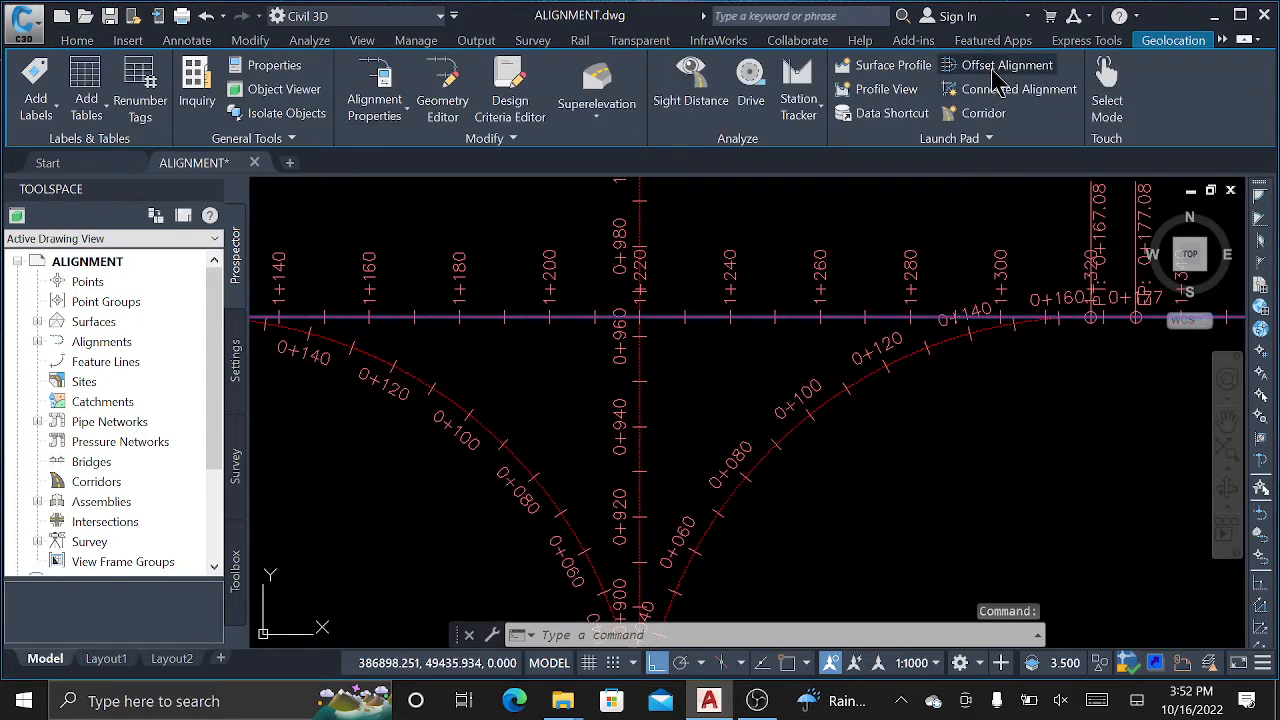
pyautogui.click(996, 68)
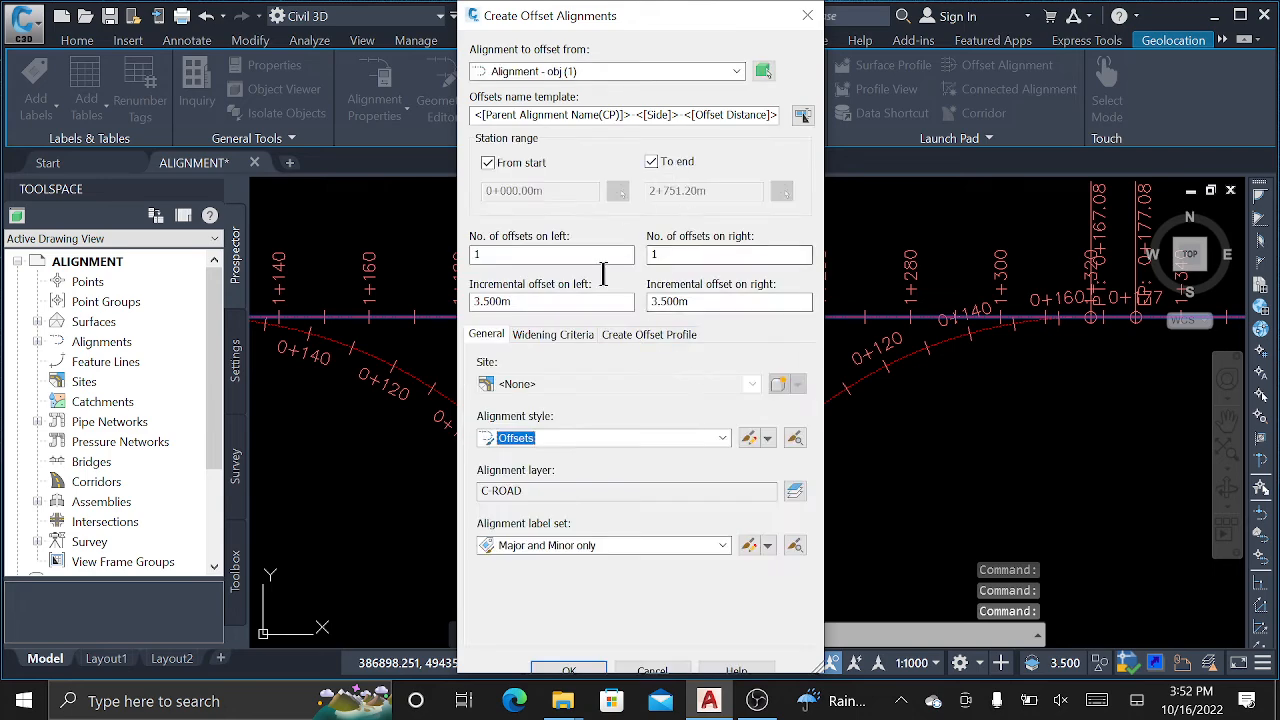
pyautogui.click(580, 671)
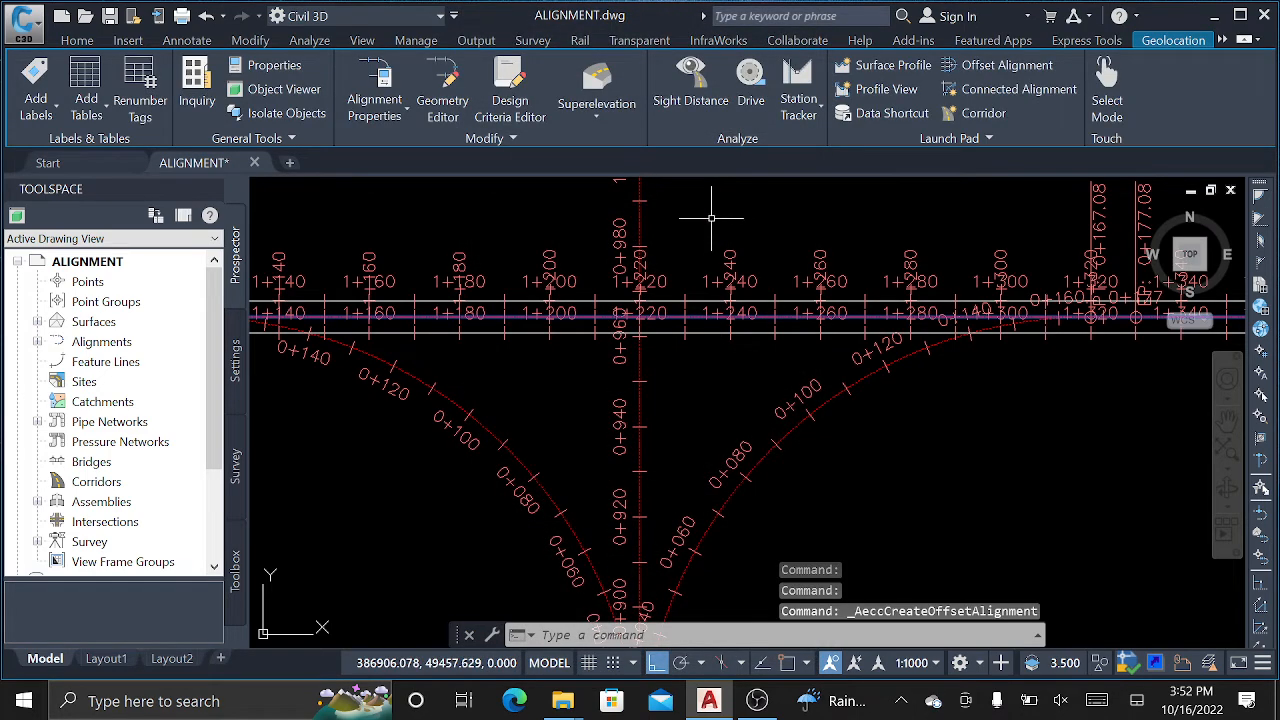
pyautogui.hotkey('ctrl', 'z')
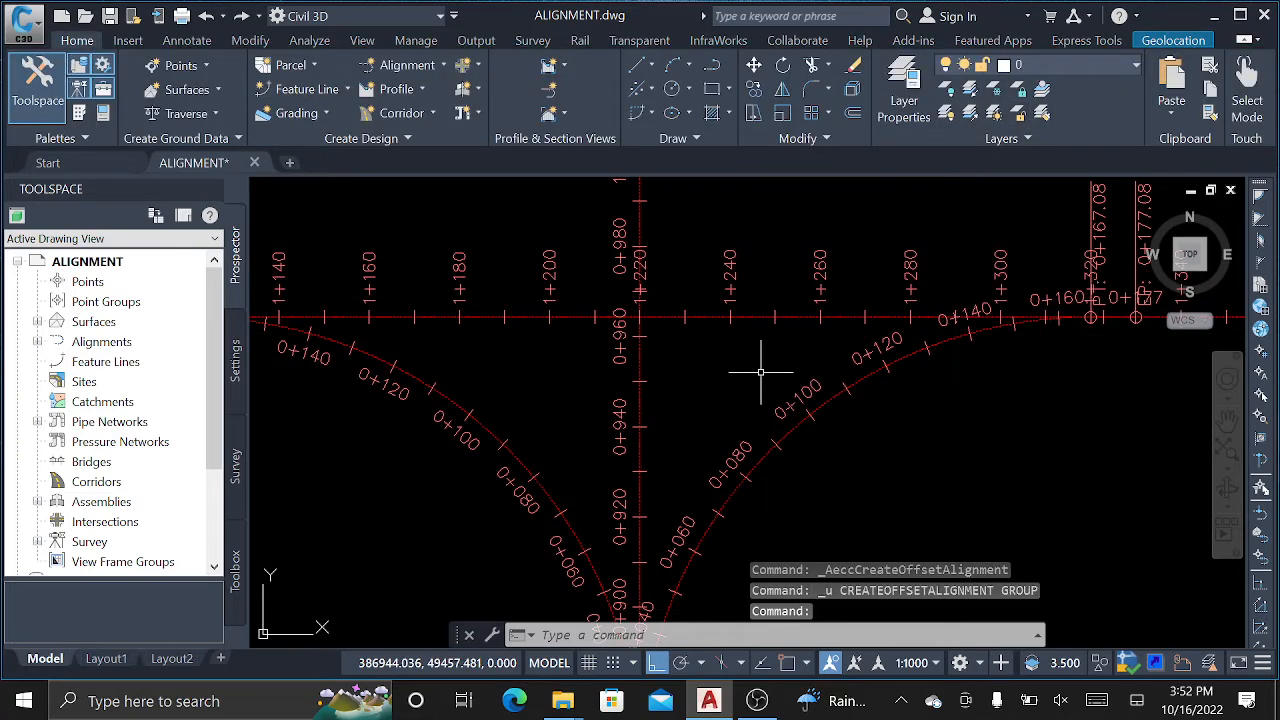
# Recreate the main road's 3.5 m offset alignments using the No Labels label set.
pyautogui.click(760, 318)
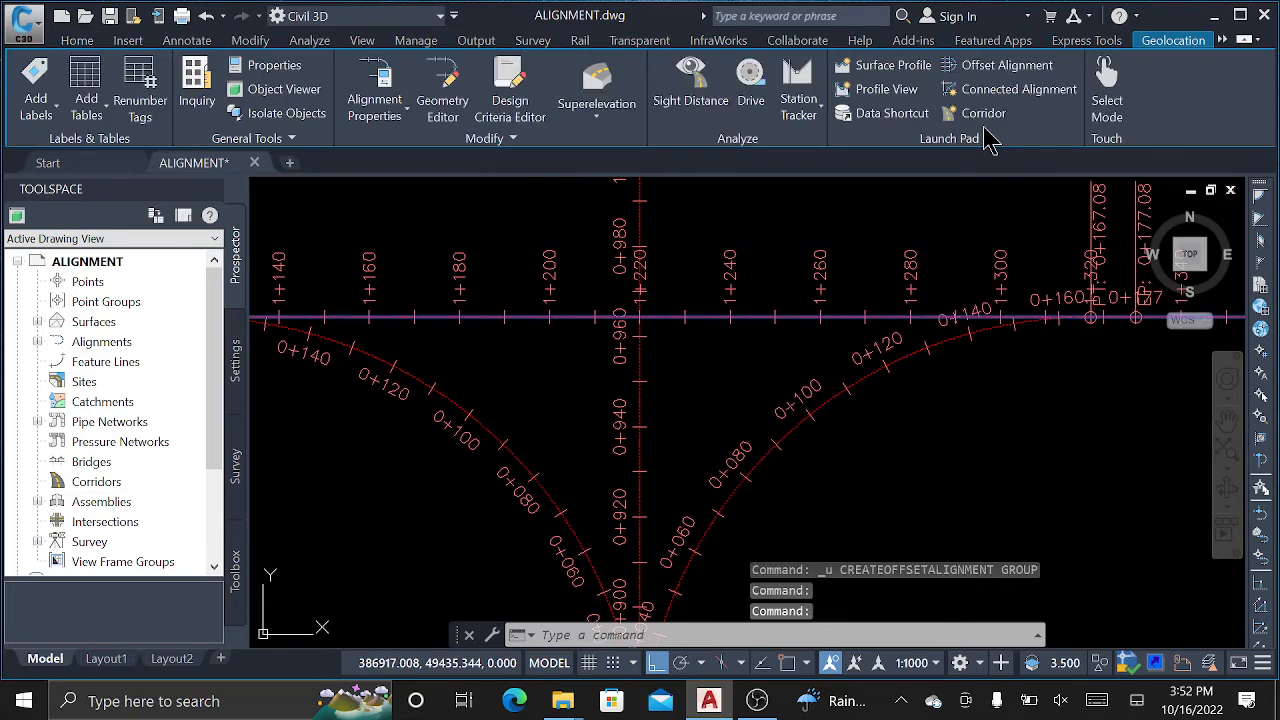
pyautogui.click(1005, 70)
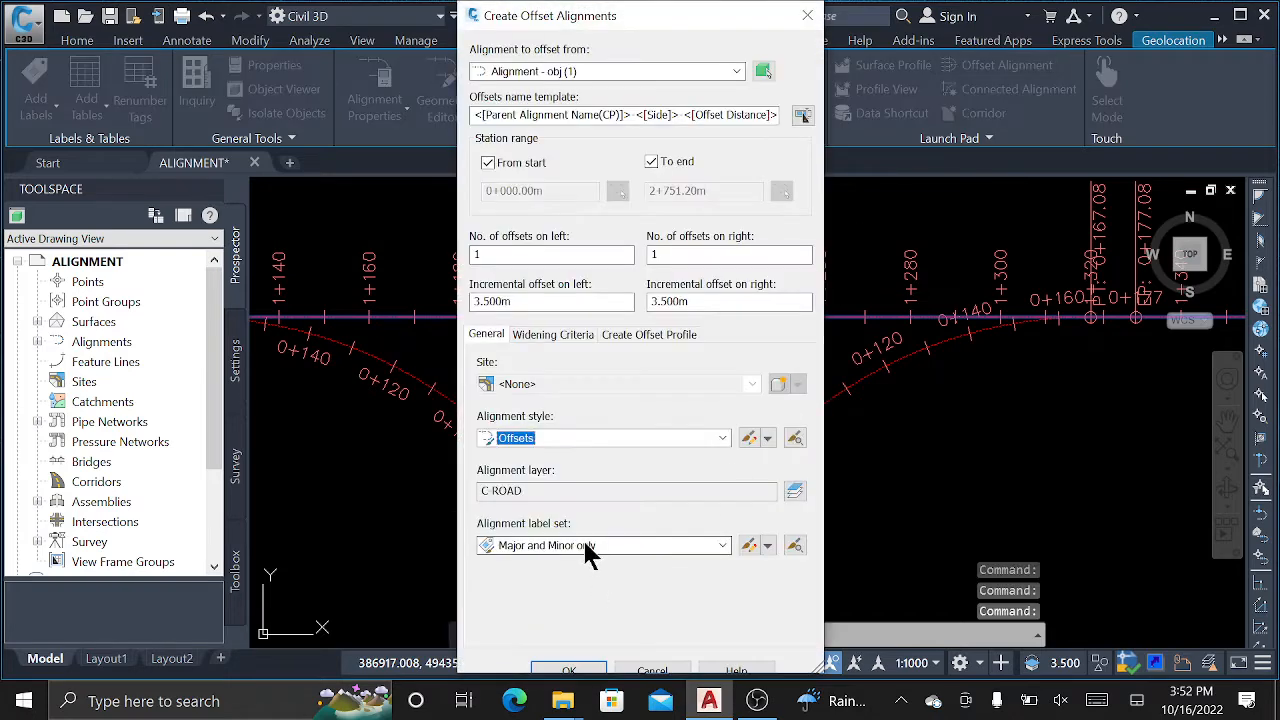
pyautogui.click(590, 549)
pyautogui.click(545, 566)
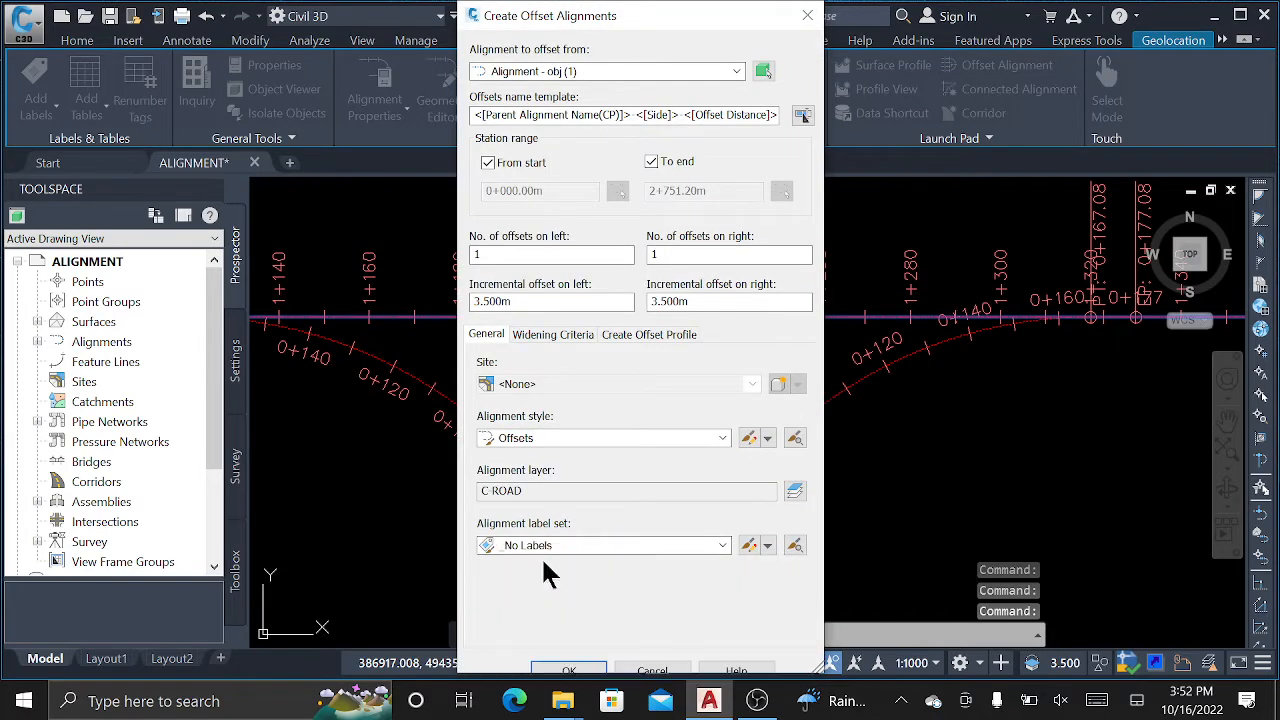
pyautogui.click(570, 671)
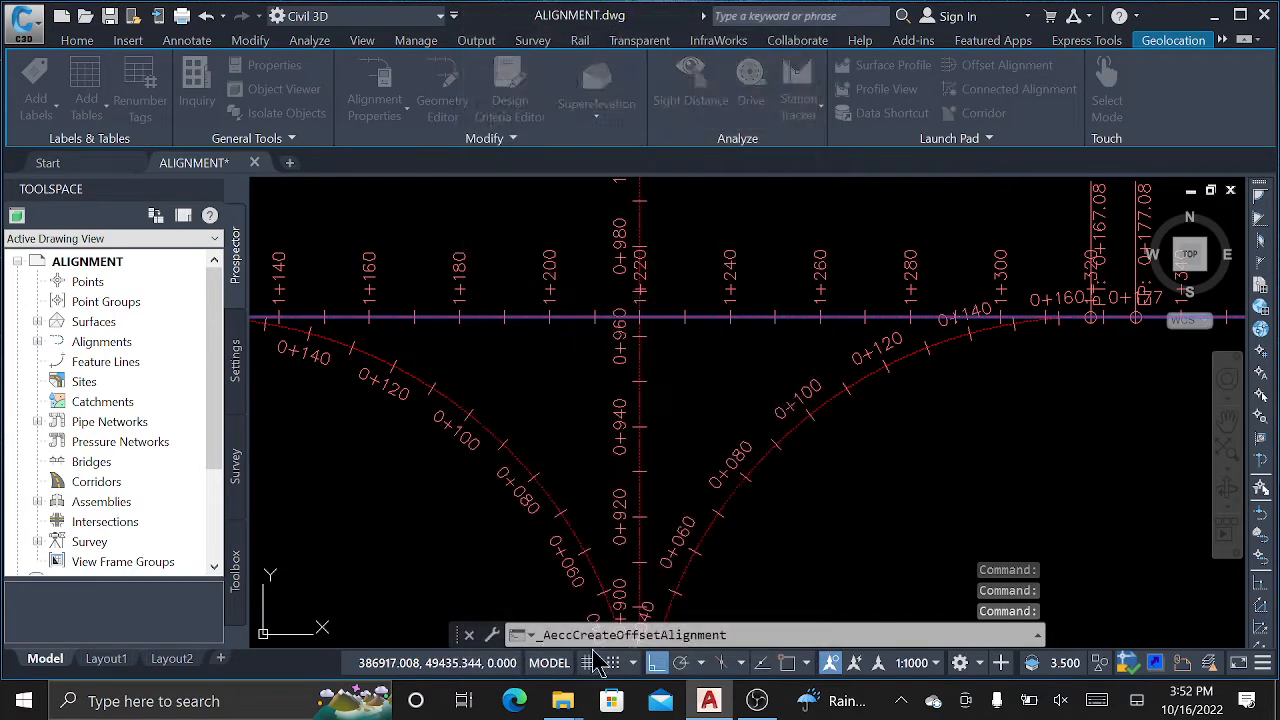
# Select the right-hand curved alignment and clear the selection, twice.
pyautogui.click(770, 444)
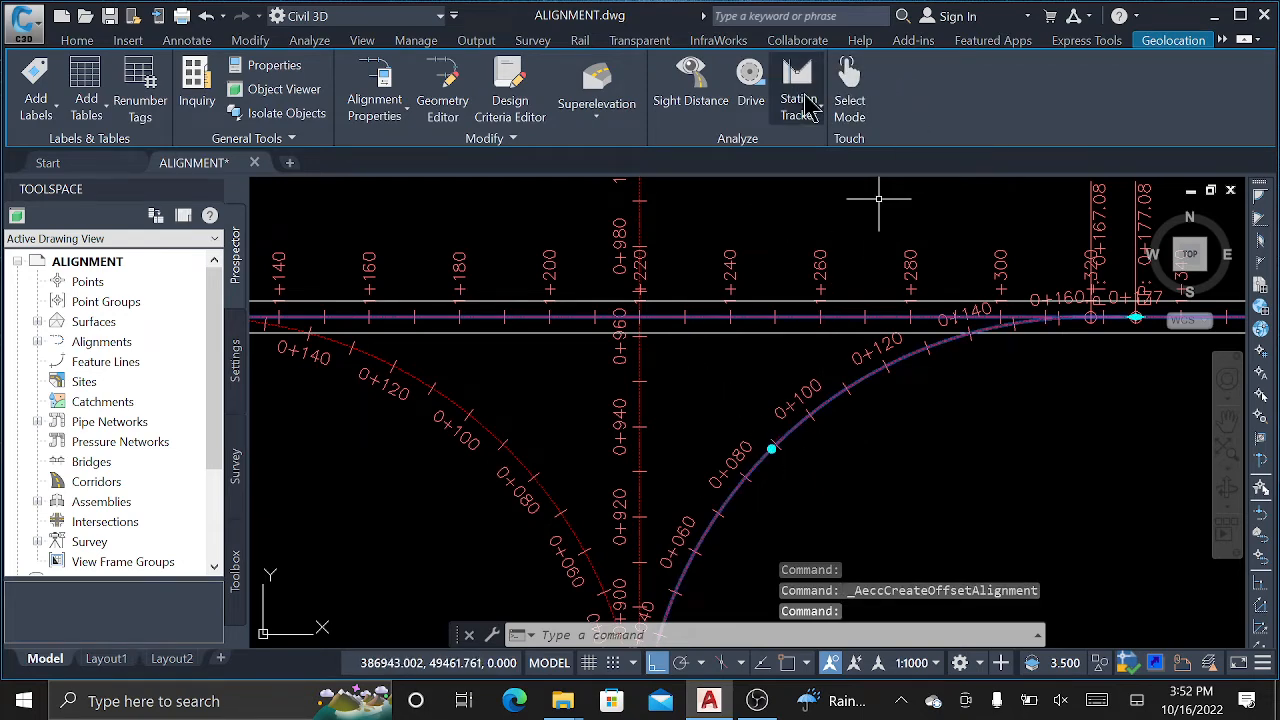
pyautogui.press('Escape')
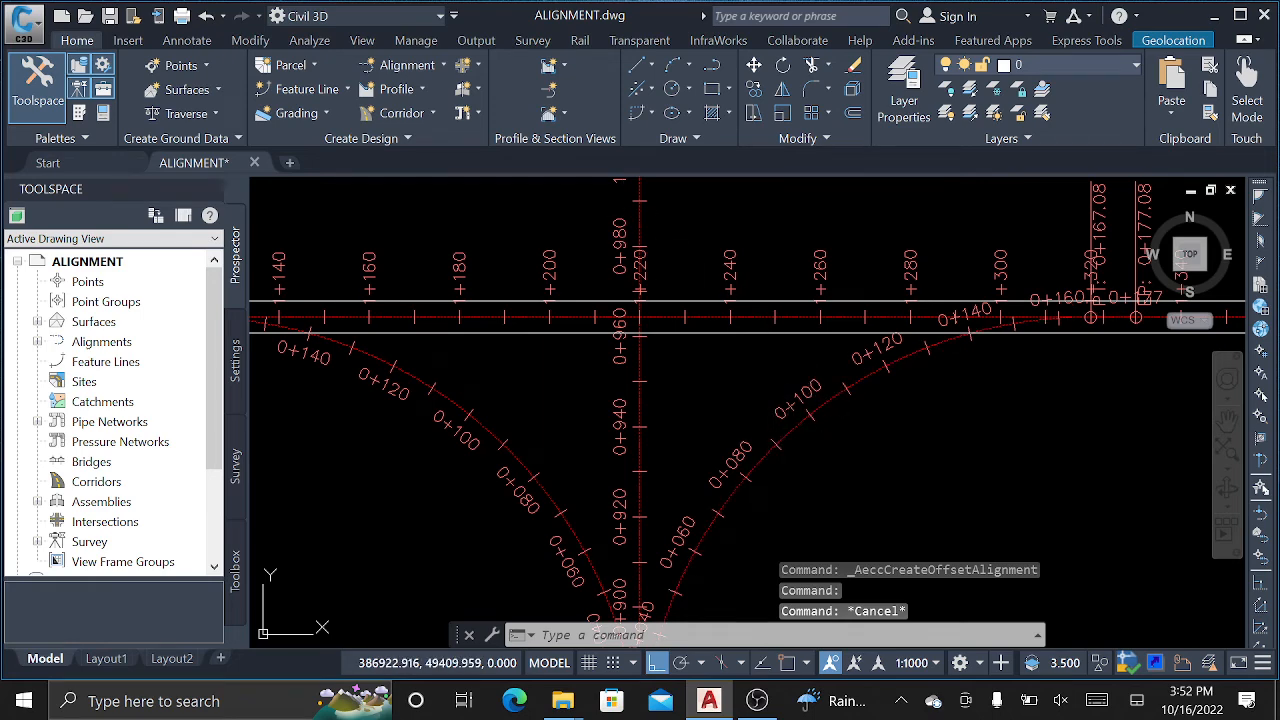
pyautogui.click(788, 433)
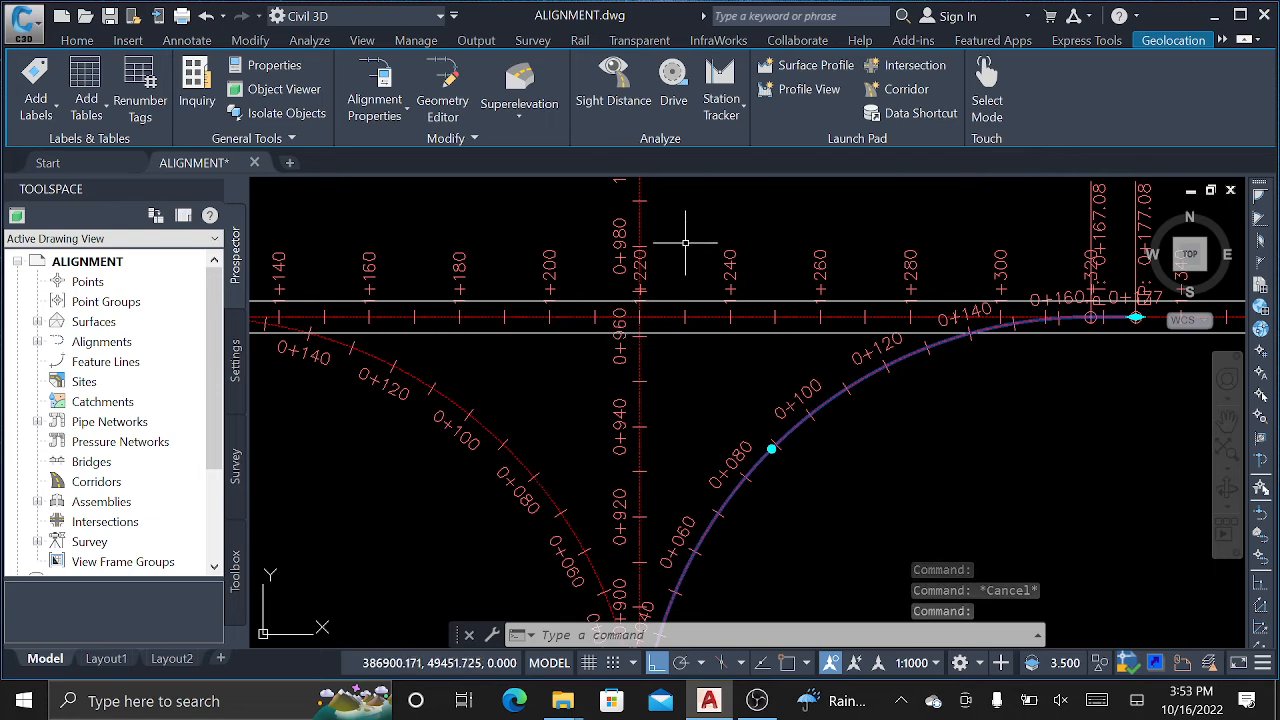
pyautogui.press('Escape')
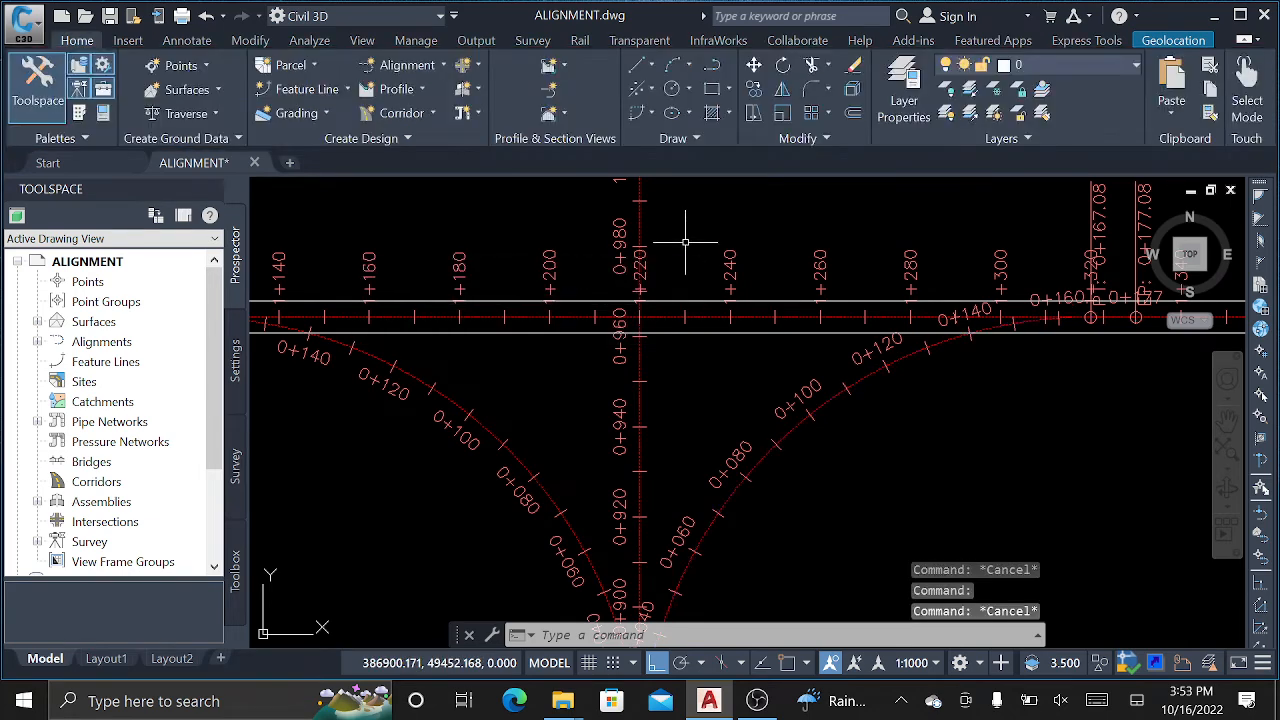
# Add 3.5 m offset alignments on both sides of the right-hand connecting curve.
pyautogui.click(405, 65)
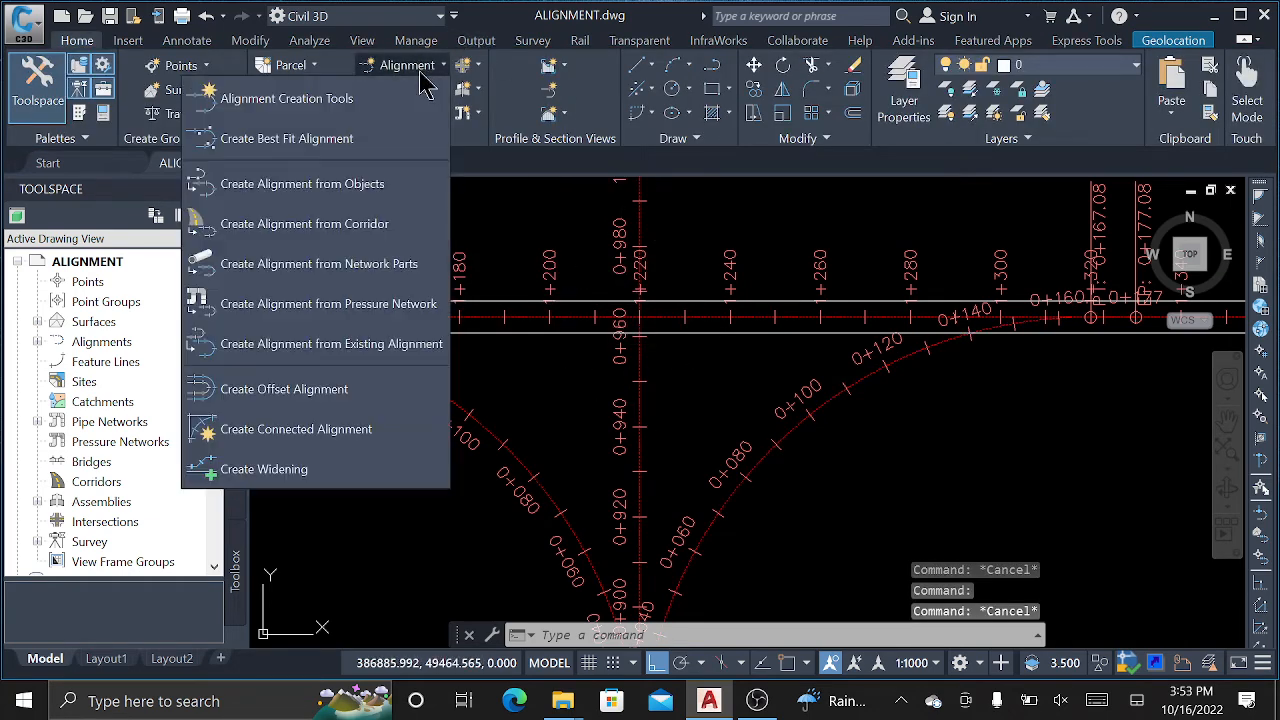
pyautogui.click(300, 390)
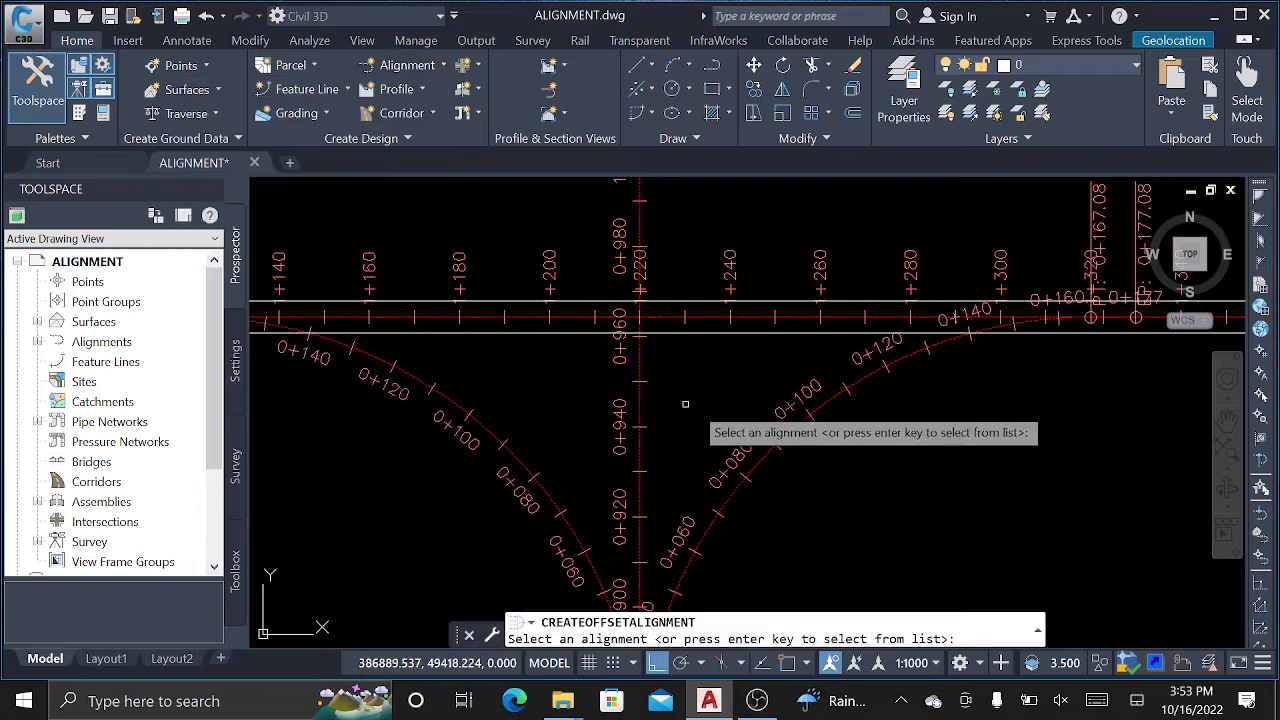
pyautogui.click(776, 440)
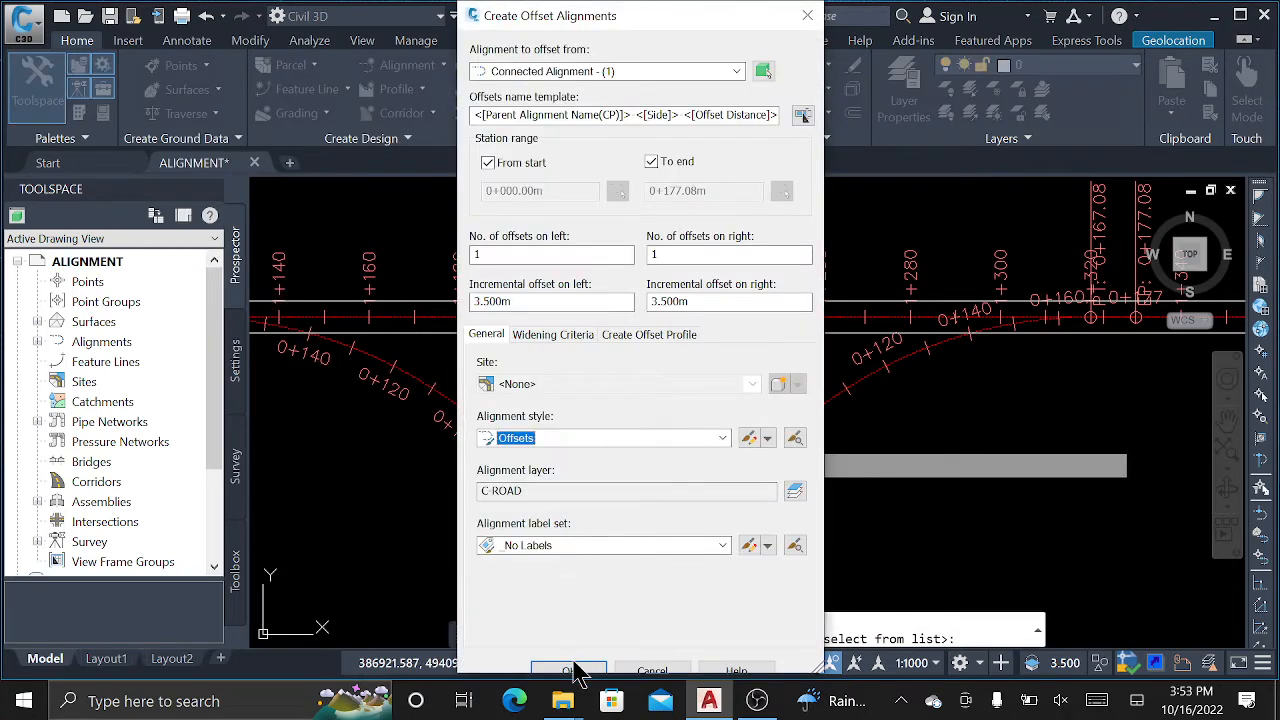
pyautogui.click(585, 670)
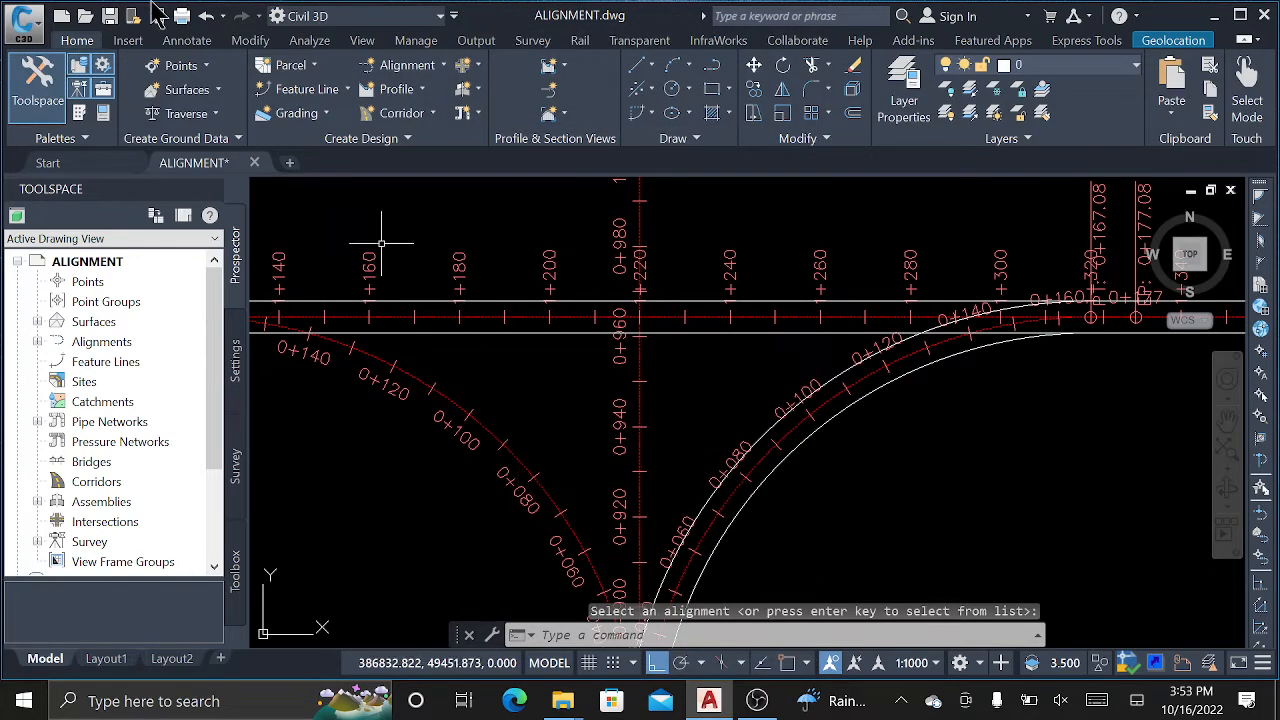
# Add 3.5 m offsets on each side of the left curved connected alignment.
pyautogui.click(406, 66)
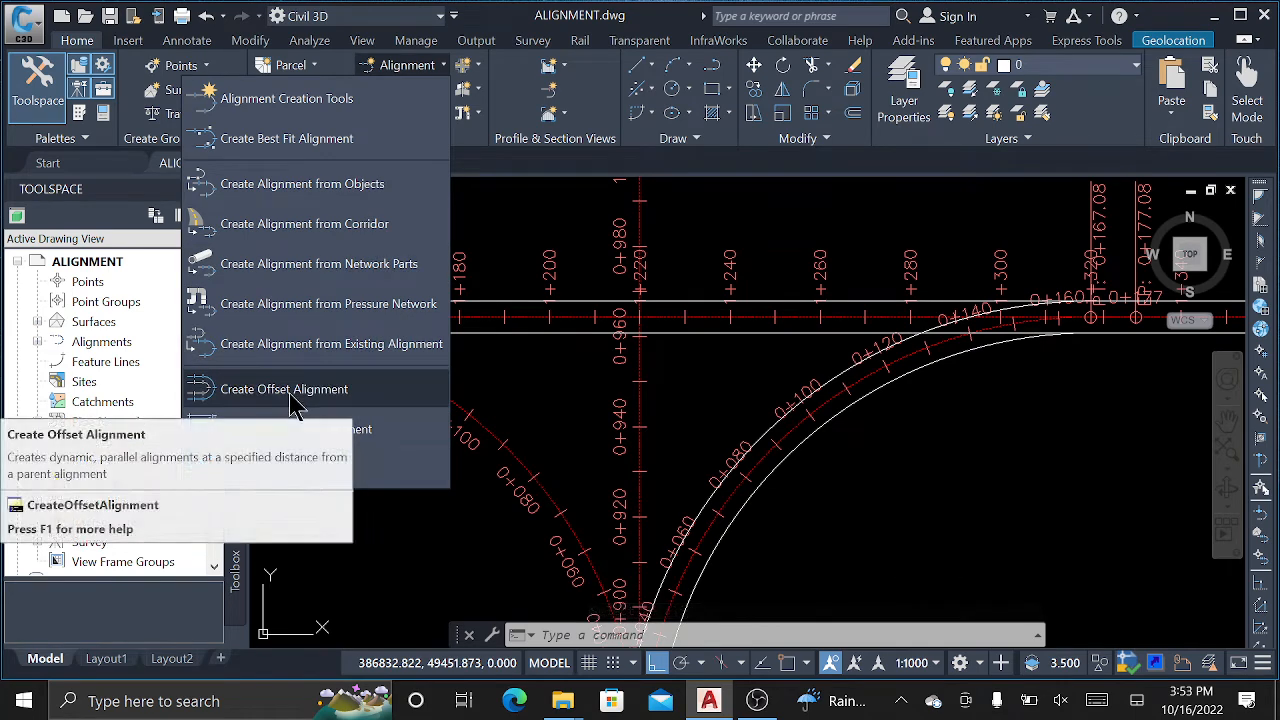
pyautogui.click(295, 429)
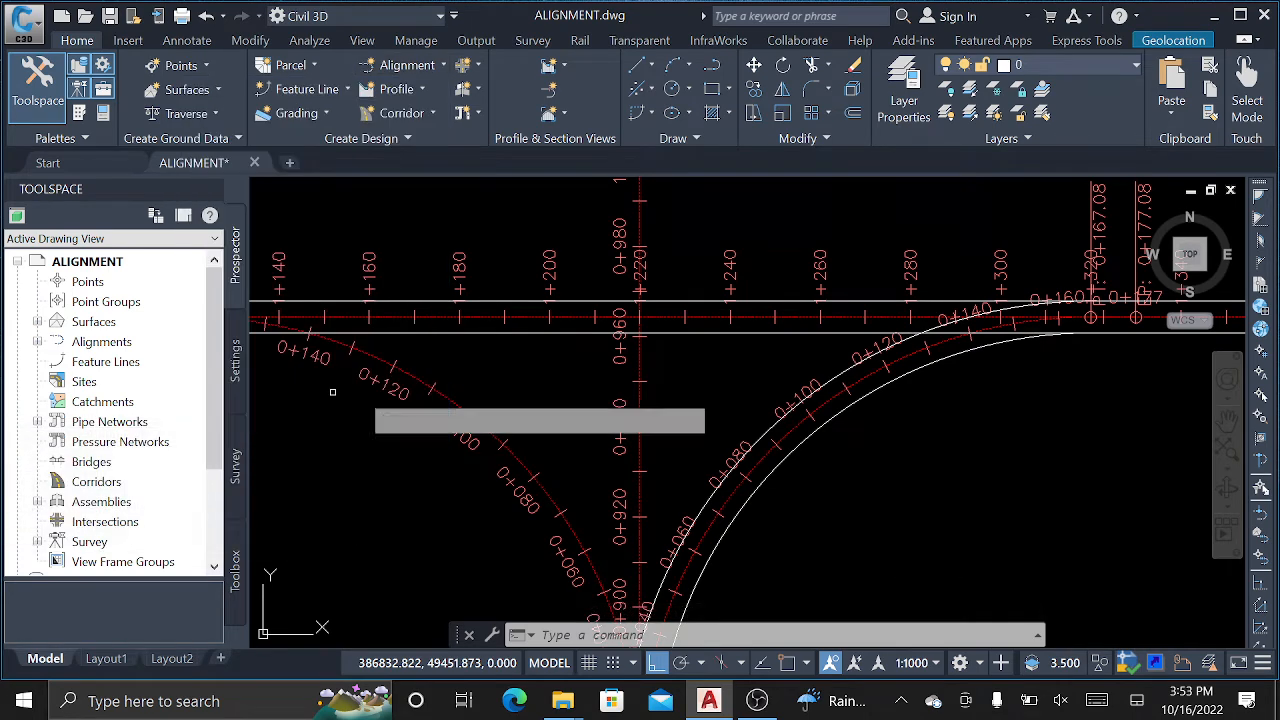
pyautogui.click(514, 455)
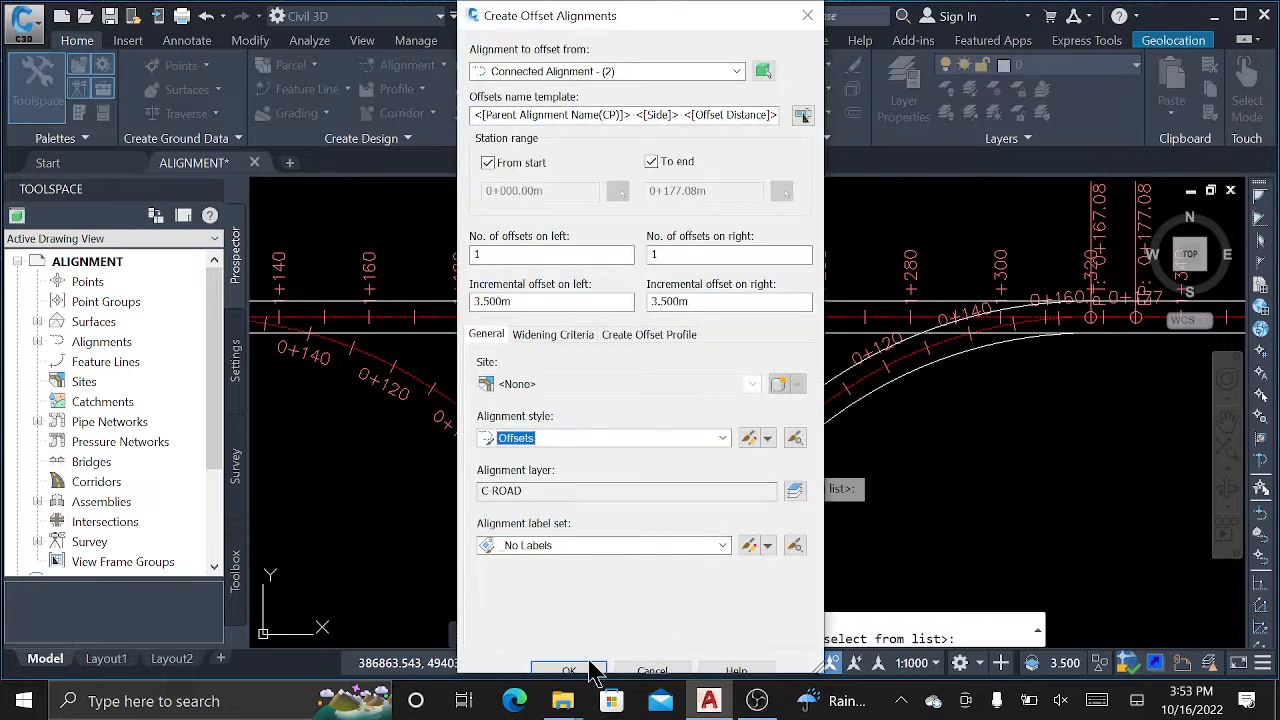
pyautogui.click(569, 670)
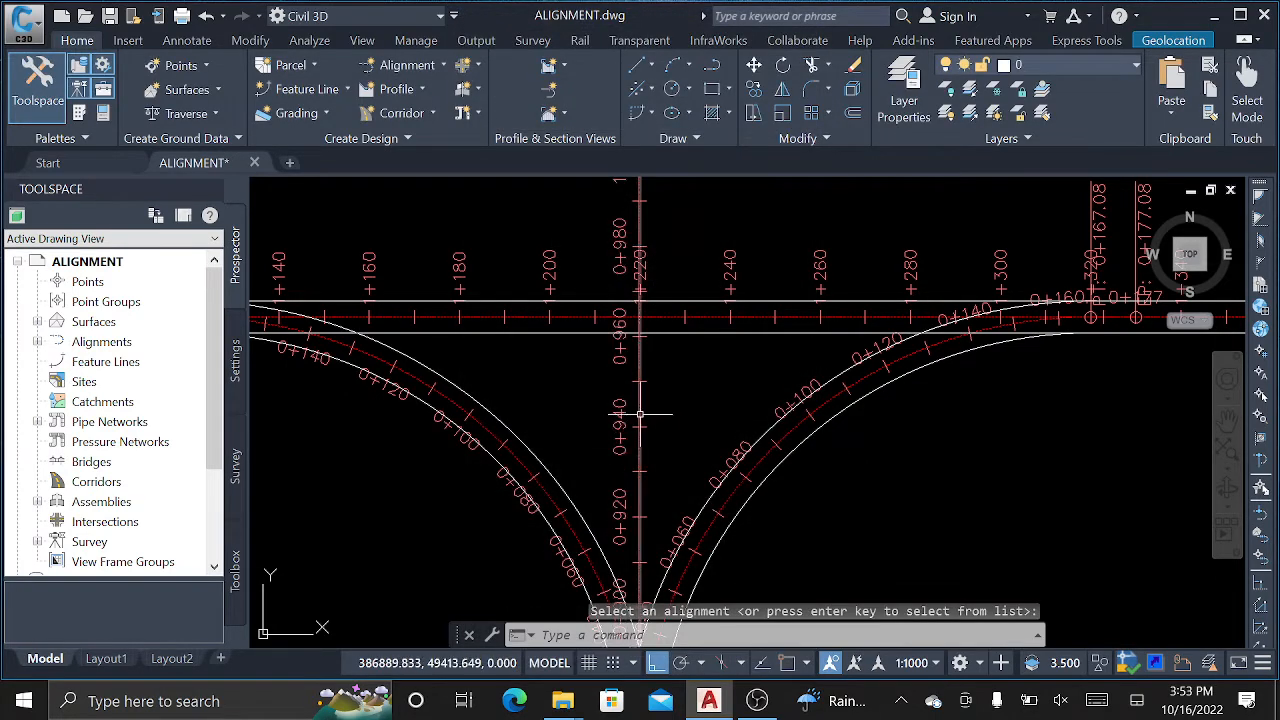
pyautogui.click(640, 420)
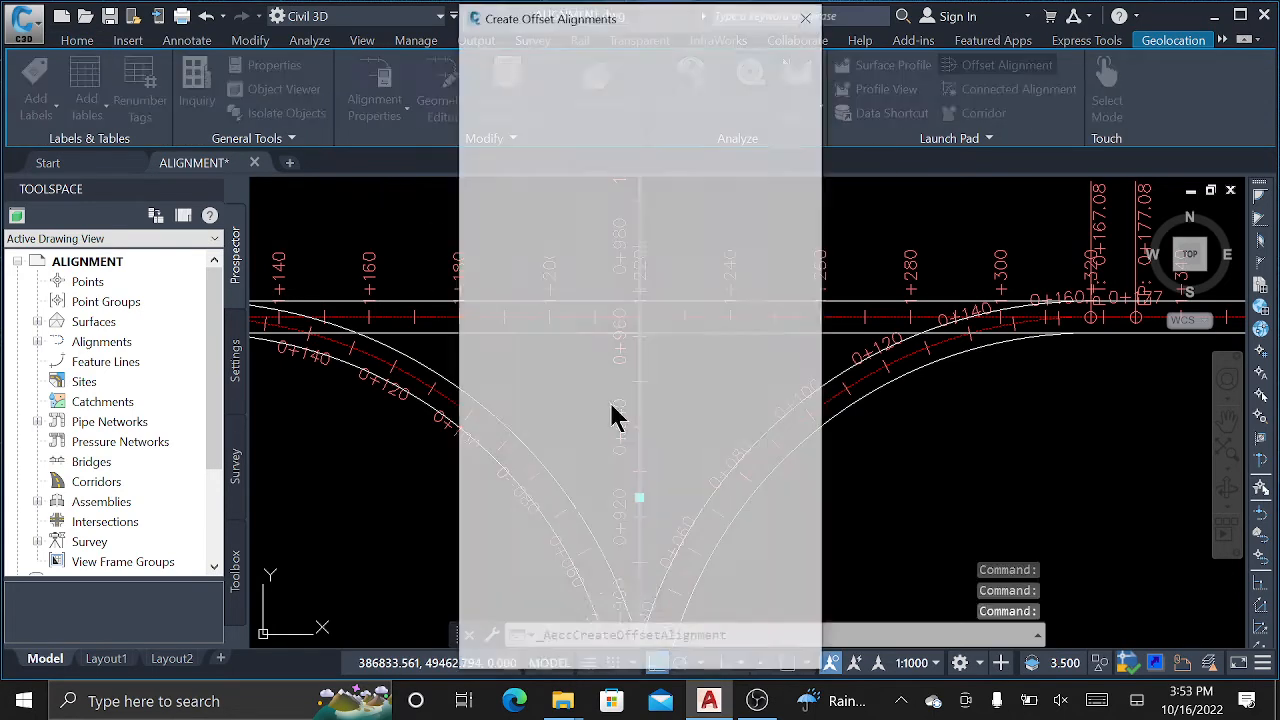
# Create 3.5 m offsets along both sides of the vertical centreline, inspect them, and cancel.
pyautogui.click(572, 671)
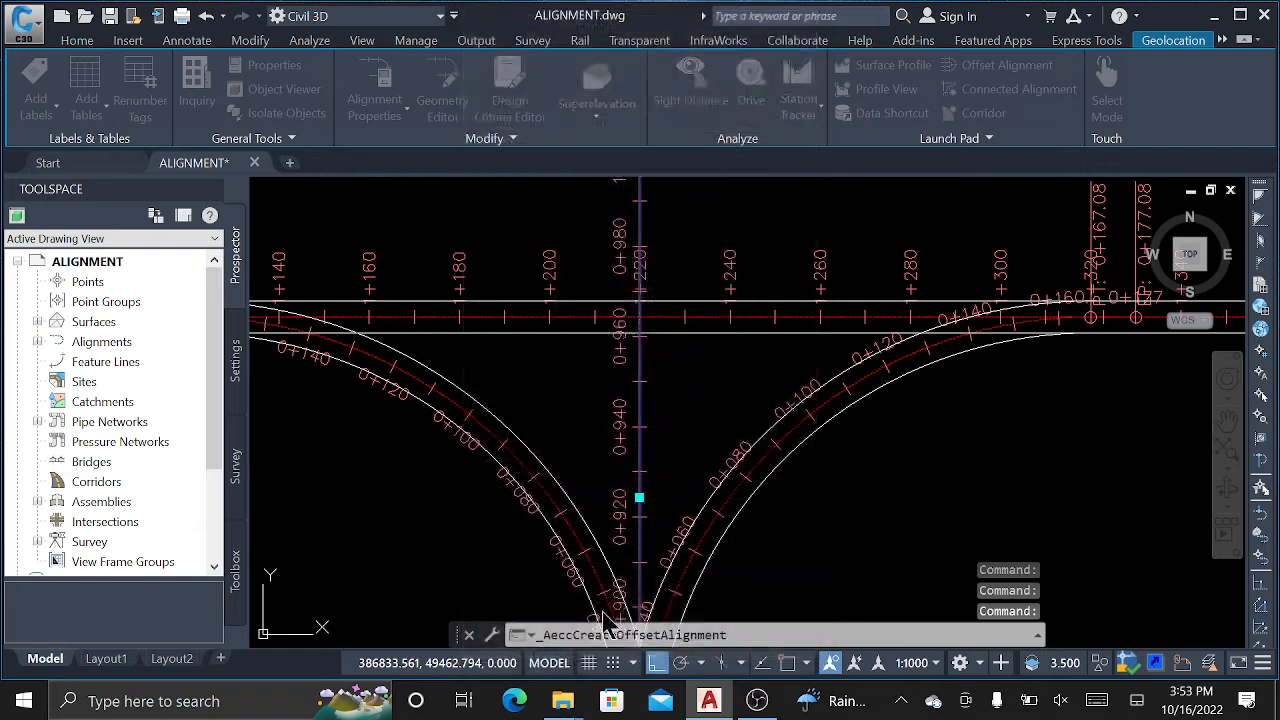
pyautogui.scroll(2, 655, 401)
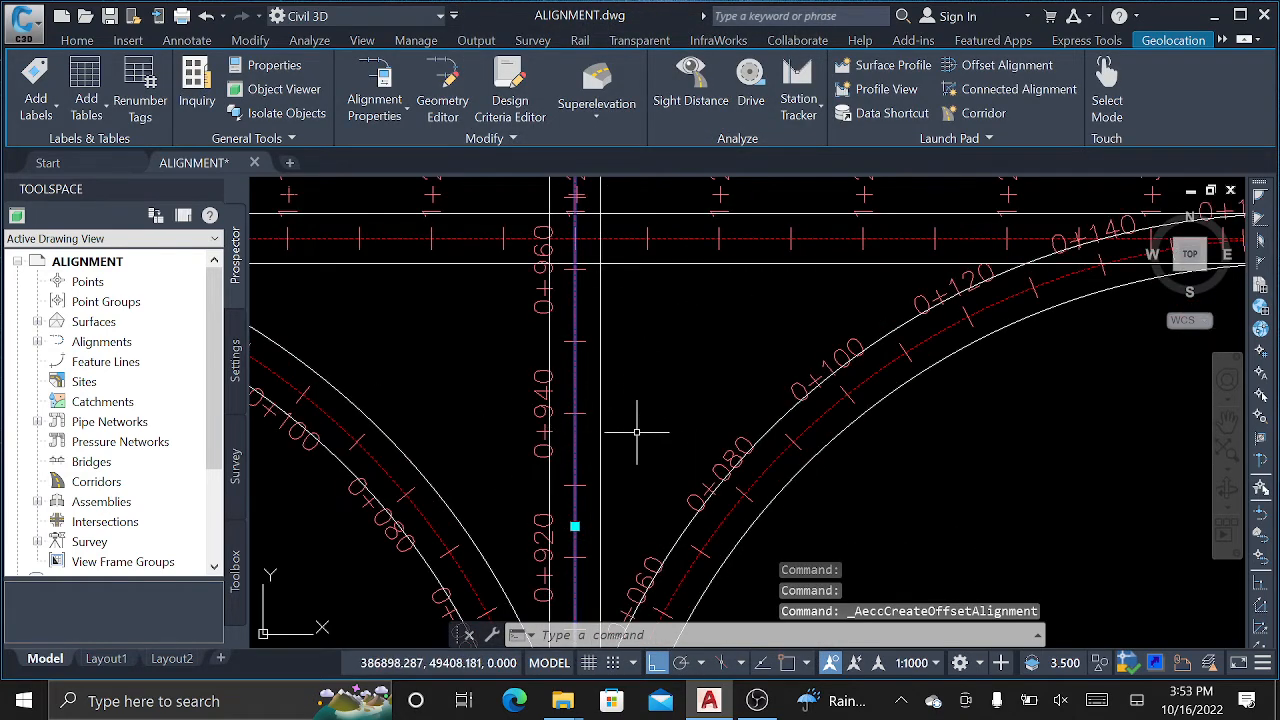
pyautogui.scroll(-4, 657, 309)
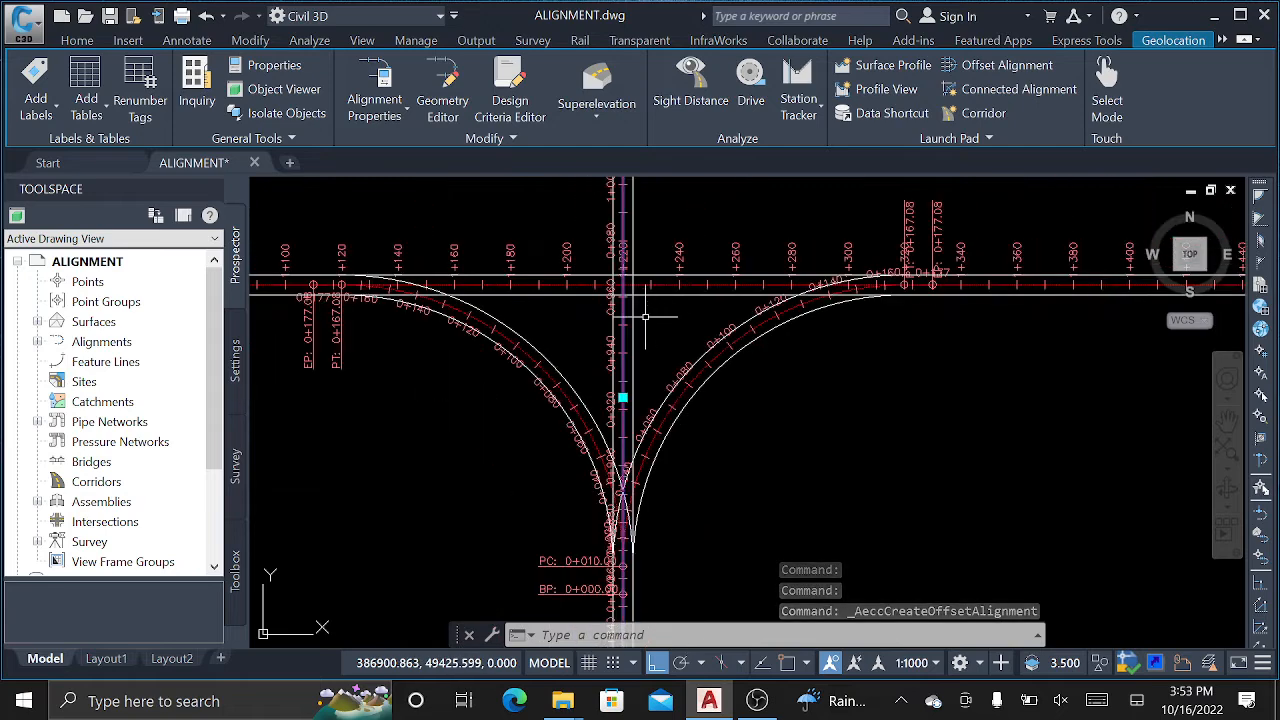
pyautogui.scroll(4, 595, 305)
pyautogui.scroll(-2, 793, 296)
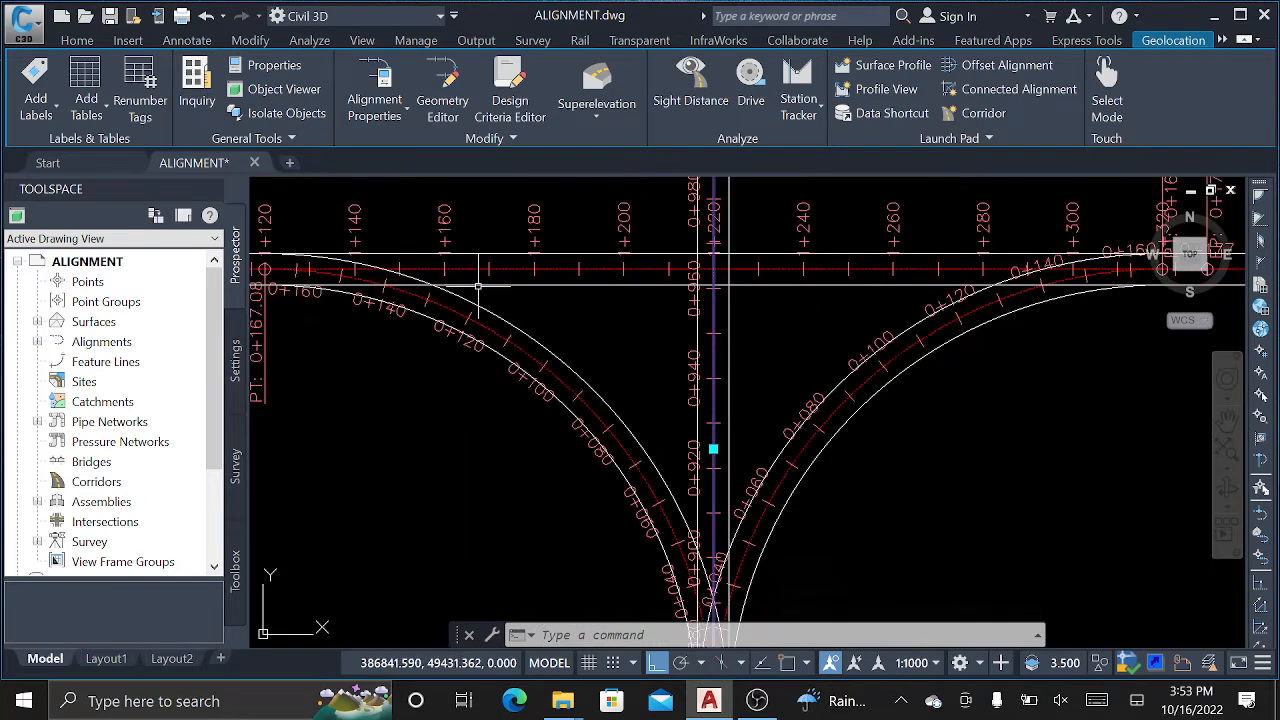
pyautogui.scroll(-2, 805, 318)
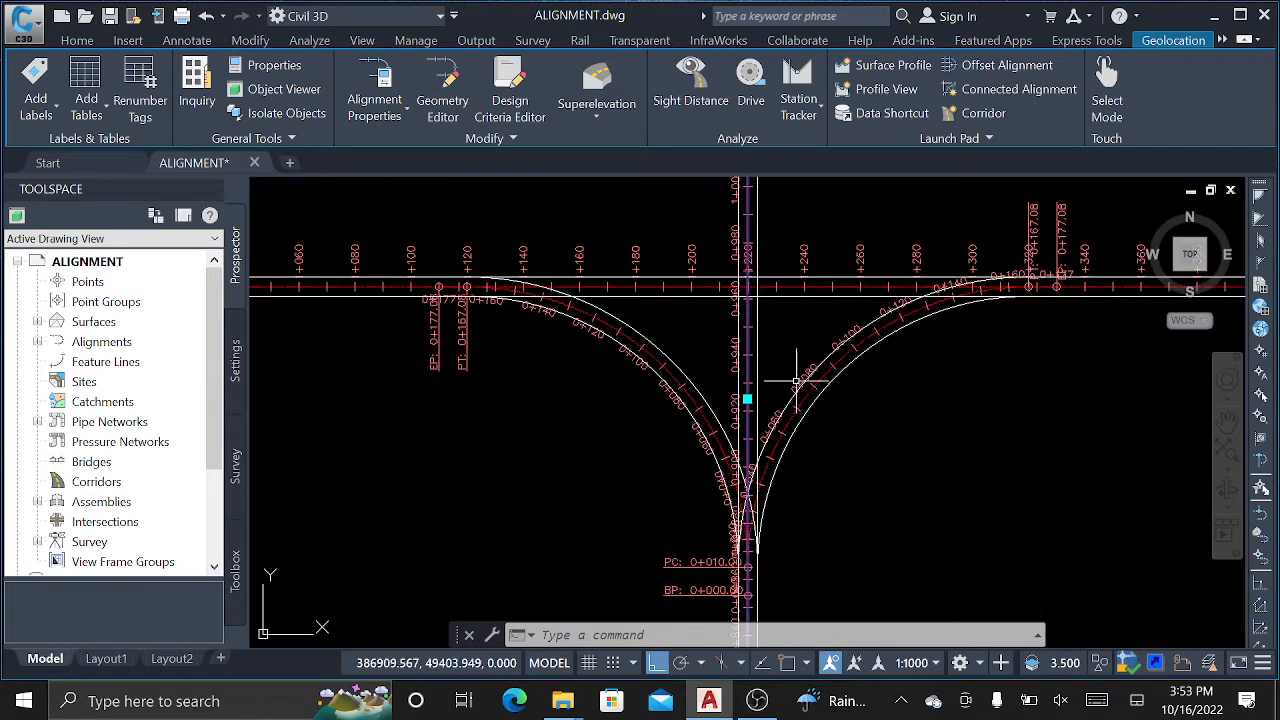
pyautogui.scroll(4, 796, 380)
pyautogui.scroll(-3, 972, 259)
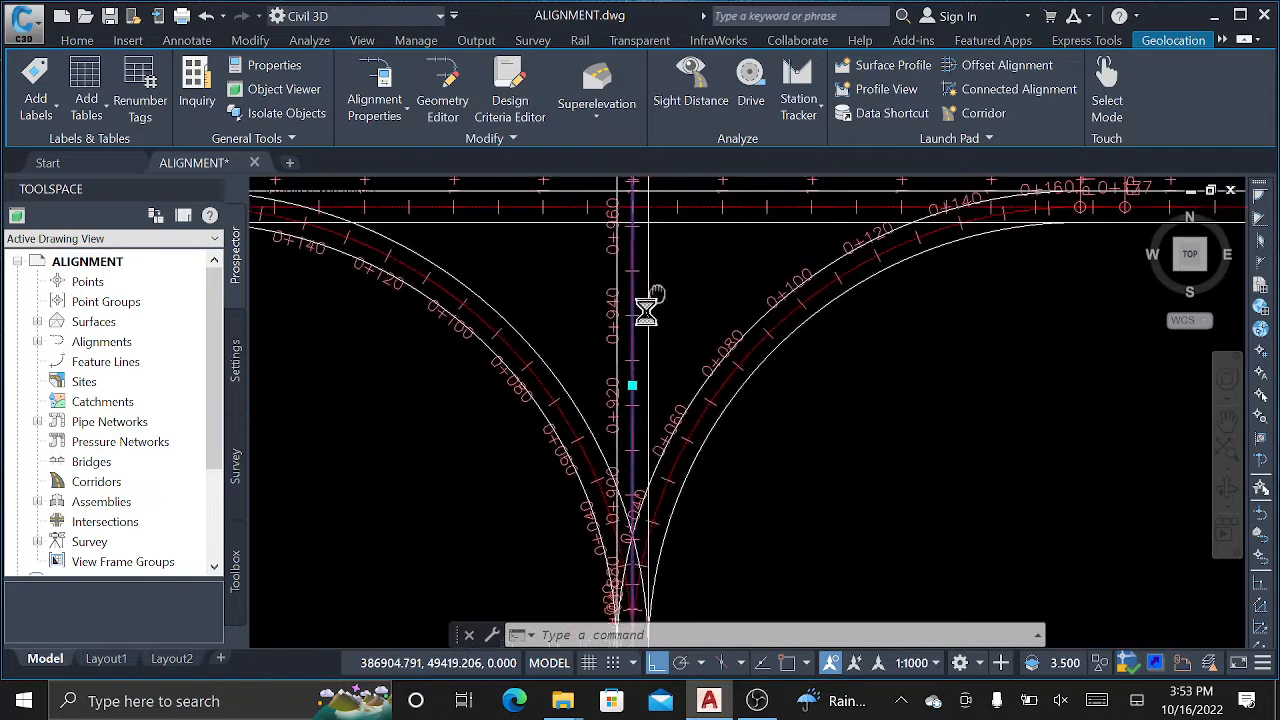
pyautogui.scroll(2, 646, 290)
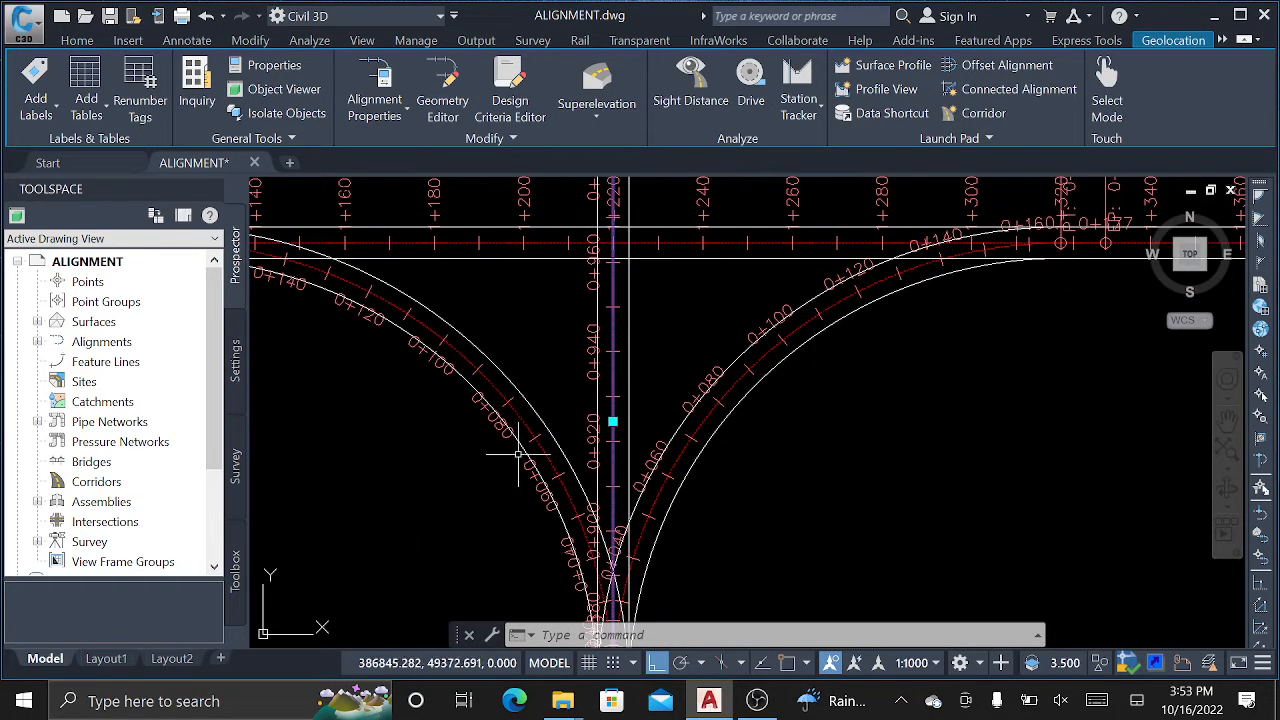
pyautogui.scroll(-1, 811, 205)
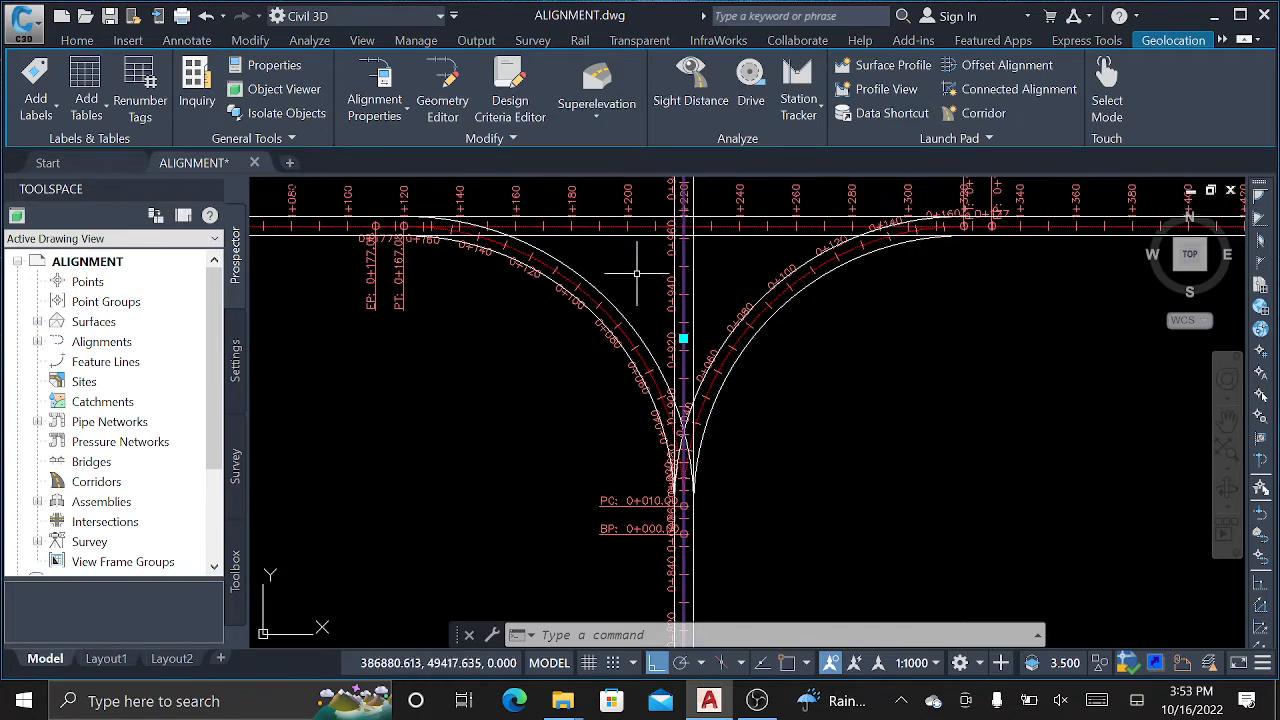
pyautogui.scroll(2, 636, 272)
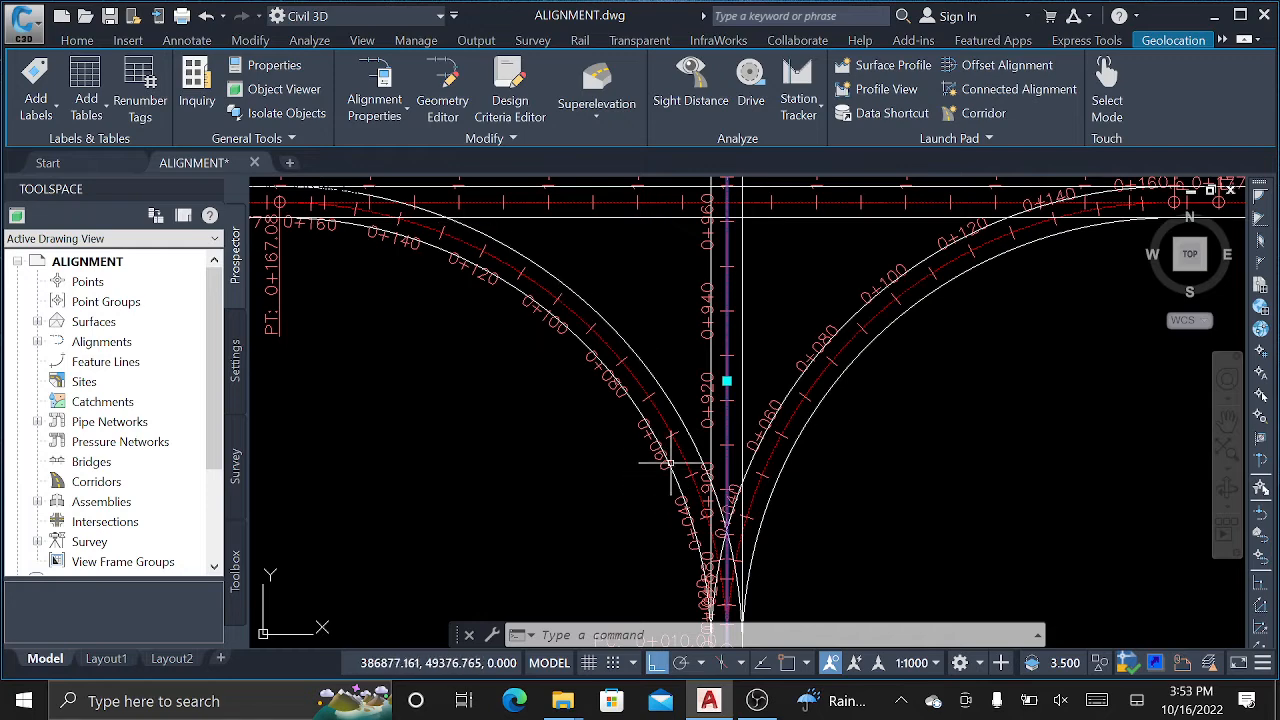
pyautogui.scroll(-2, 611, 295)
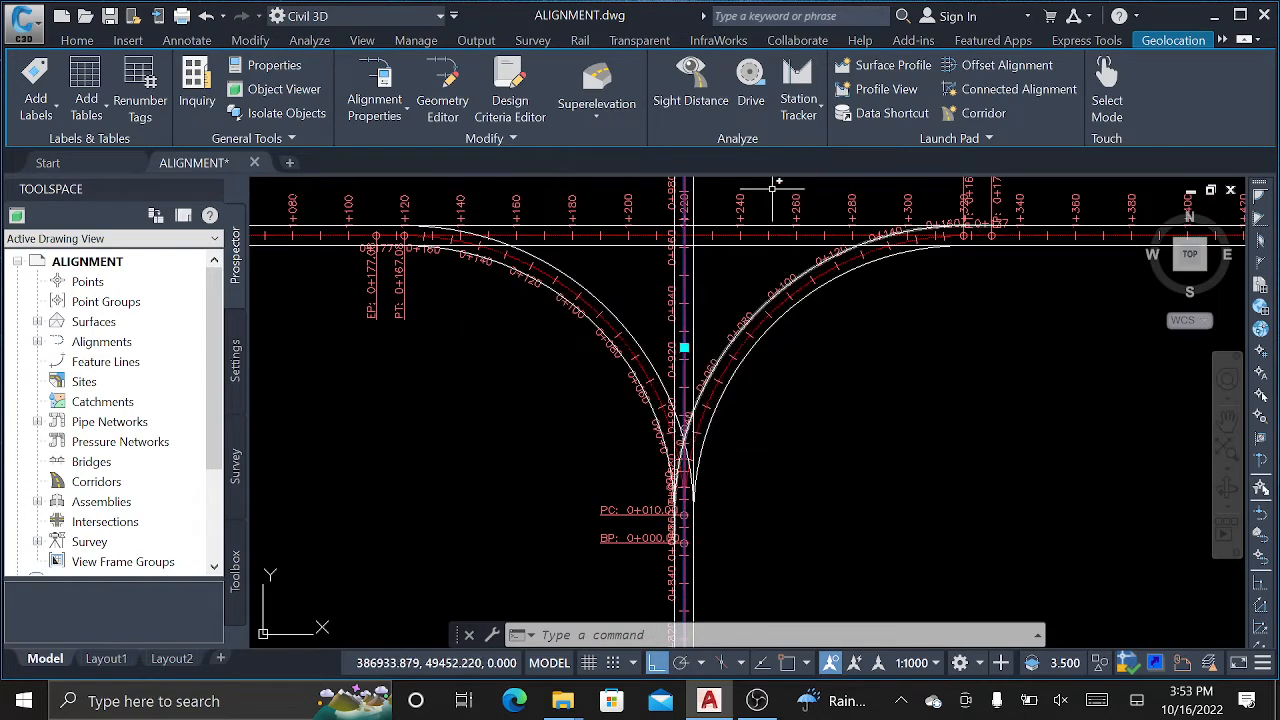
pyautogui.scroll(-1, 700, 345)
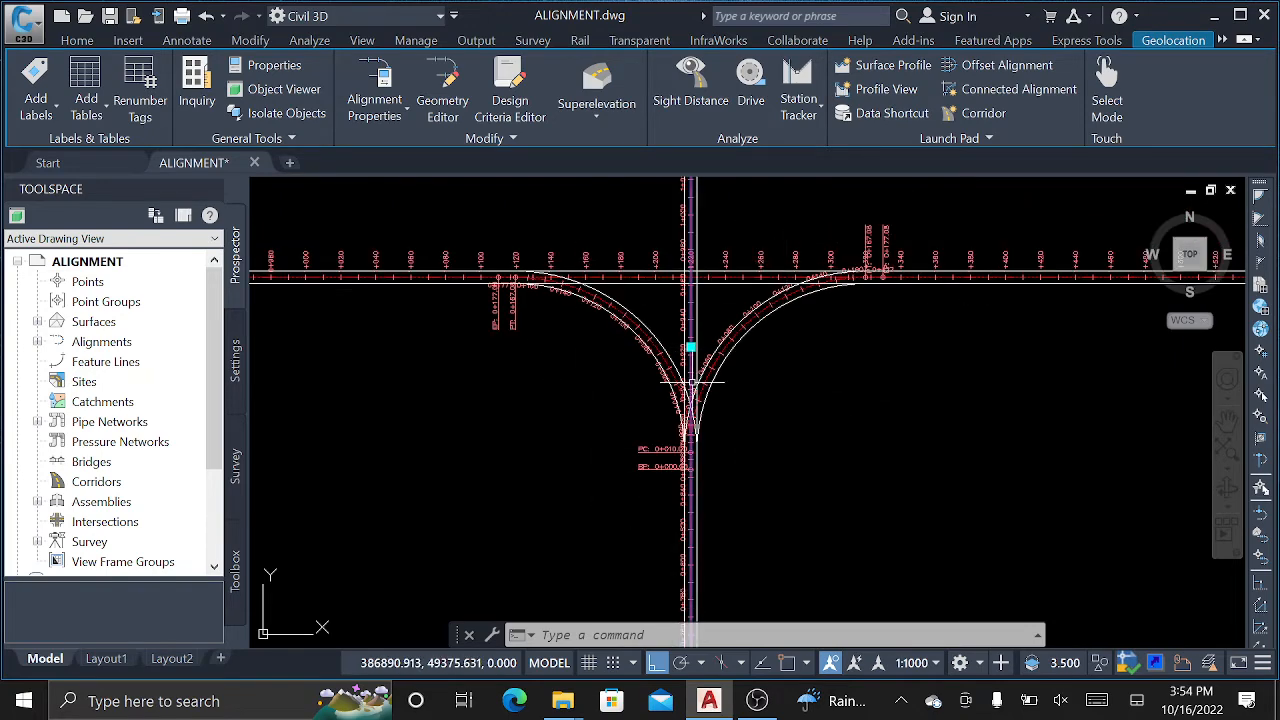
pyautogui.moveTo(691, 381)
pyautogui.scroll(-4, 705, 370)
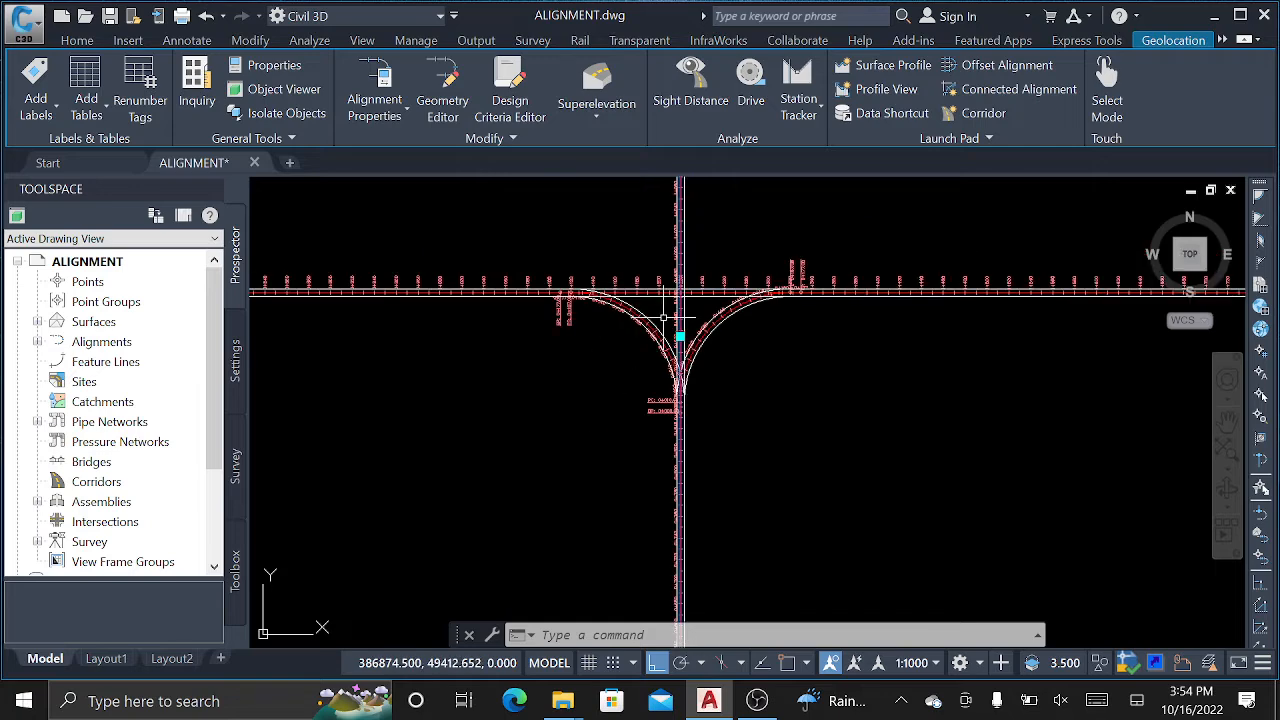
pyautogui.scroll(3, 675, 298)
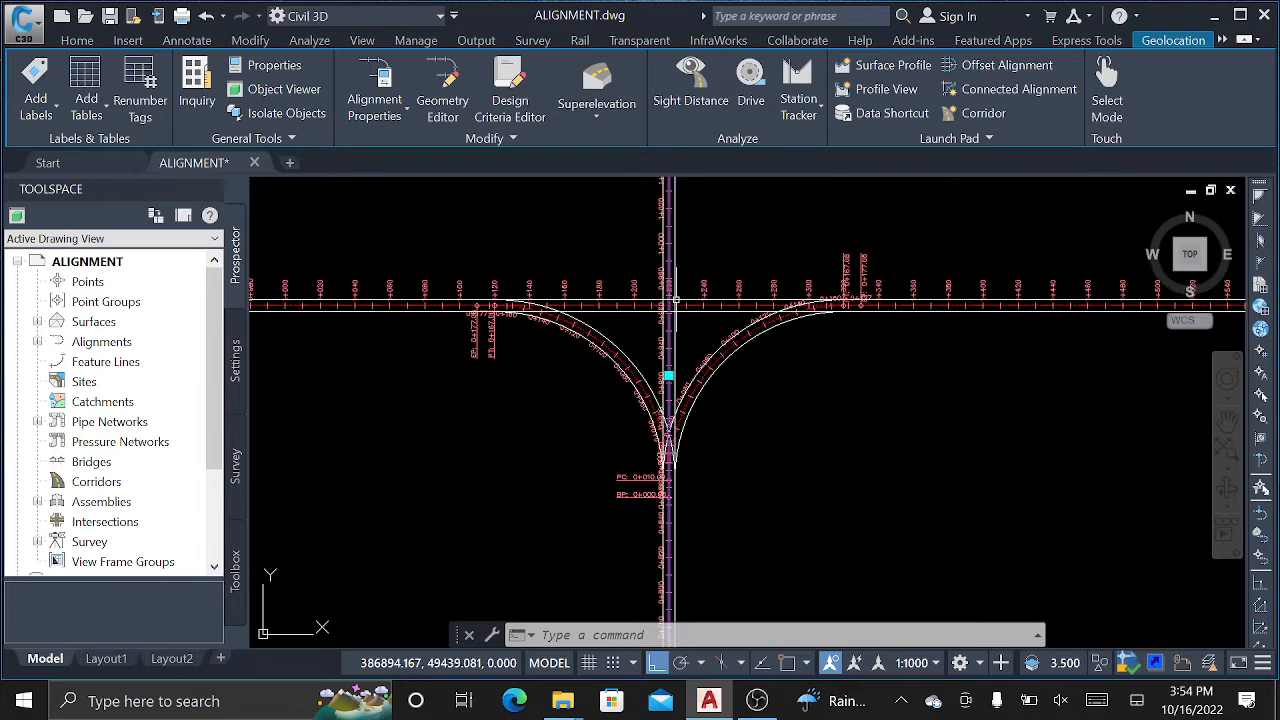
pyautogui.moveTo(676, 298)
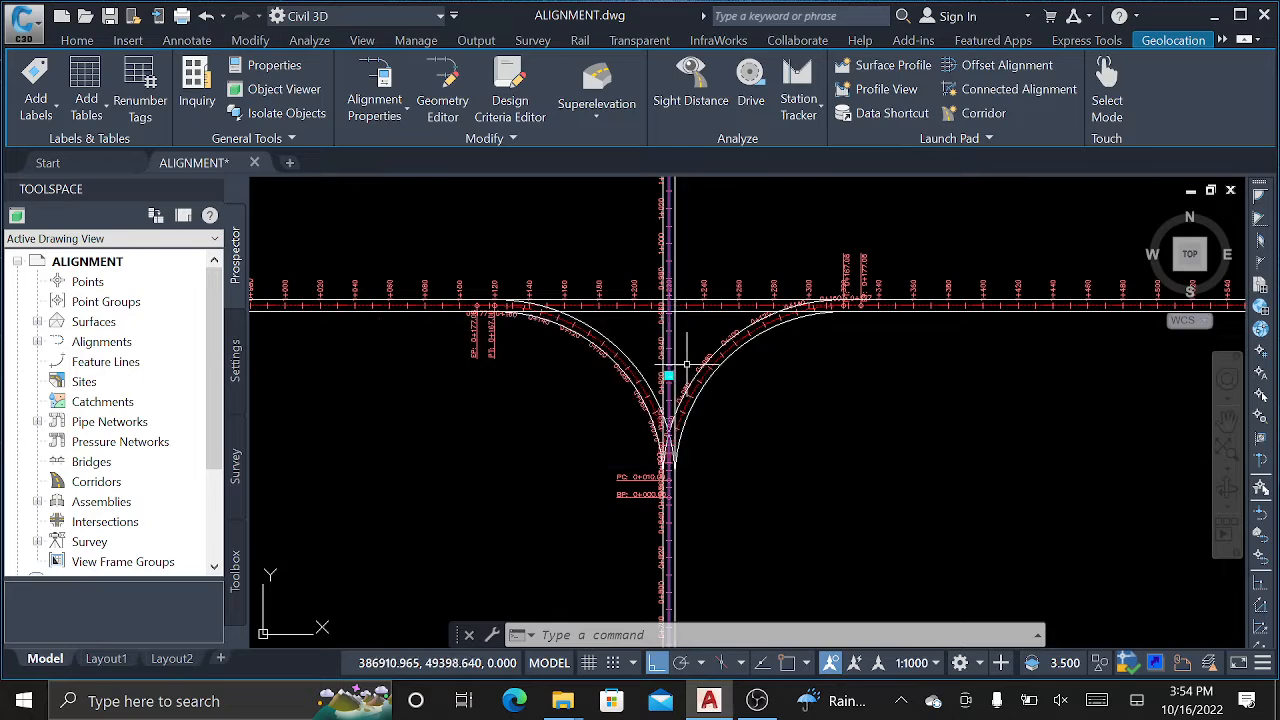
pyautogui.scroll(-2, 715, 369)
pyautogui.press('Escape')
pyautogui.press('Escape')
pyautogui.press('Escape')
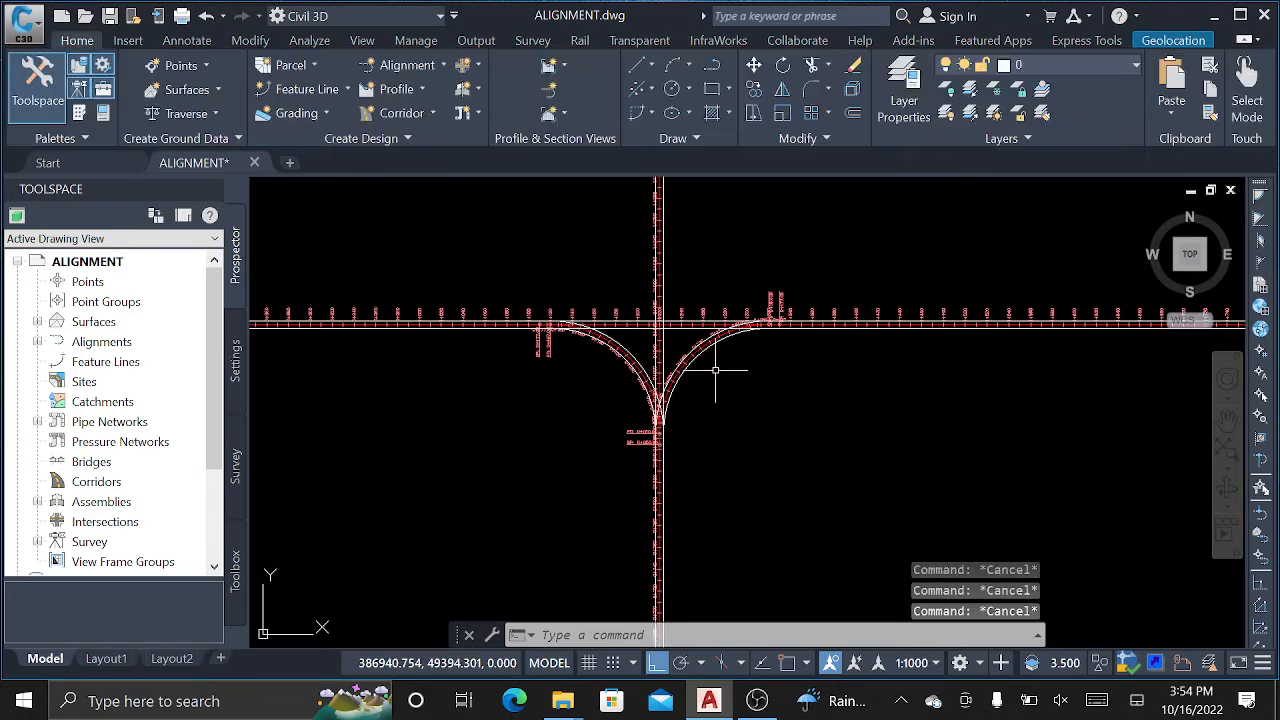
# Dismiss the alignment creation menu, then select and clear the main road alignment.
pyautogui.click(420, 65)
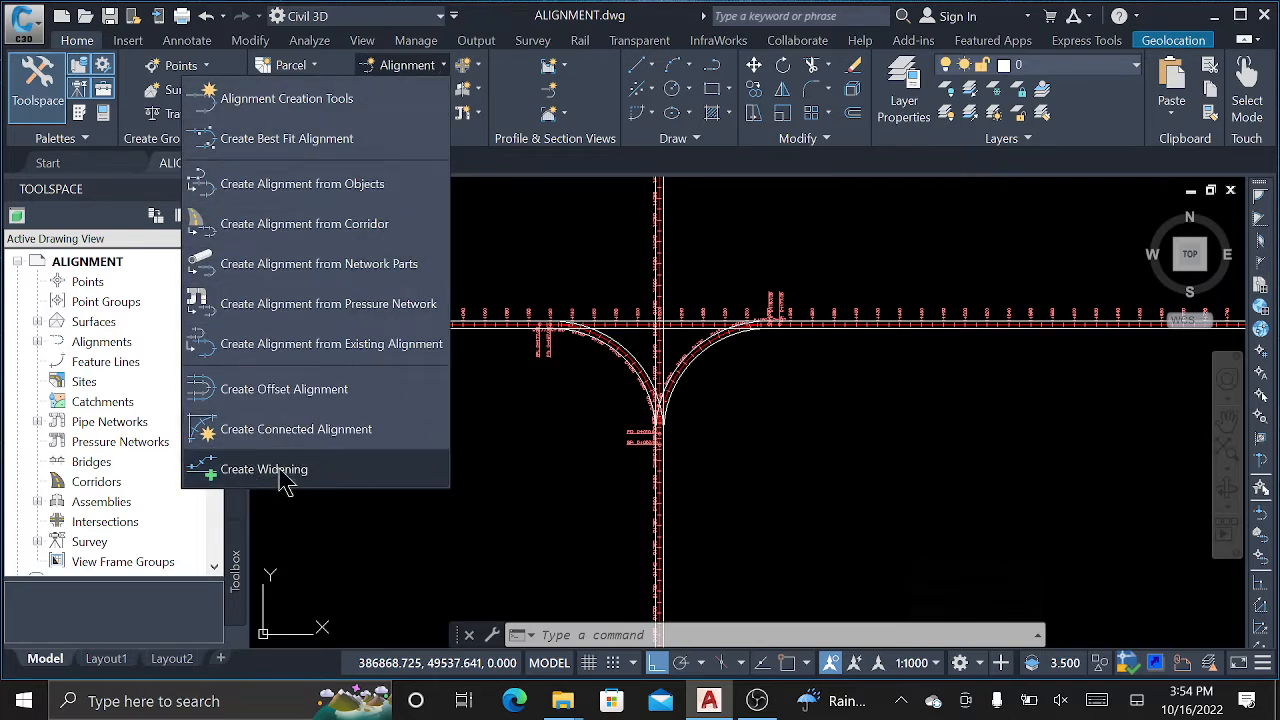
pyautogui.click(735, 395)
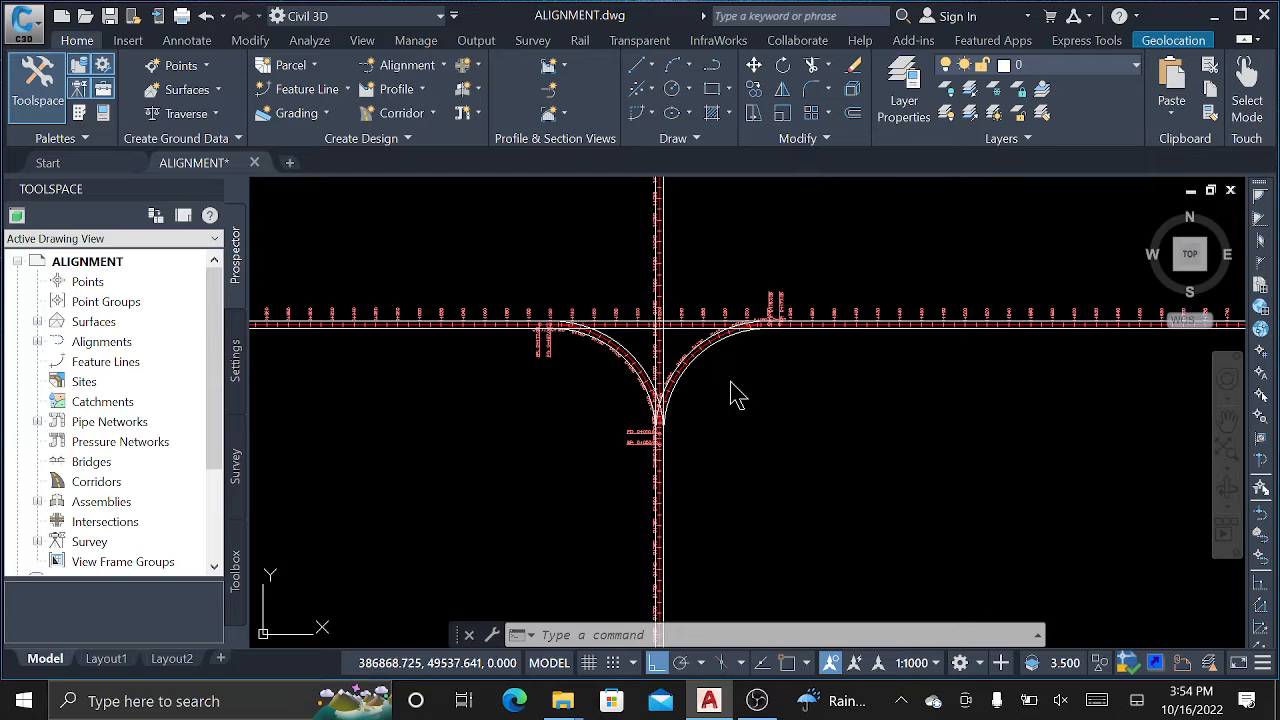
pyautogui.scroll(4, 740, 300)
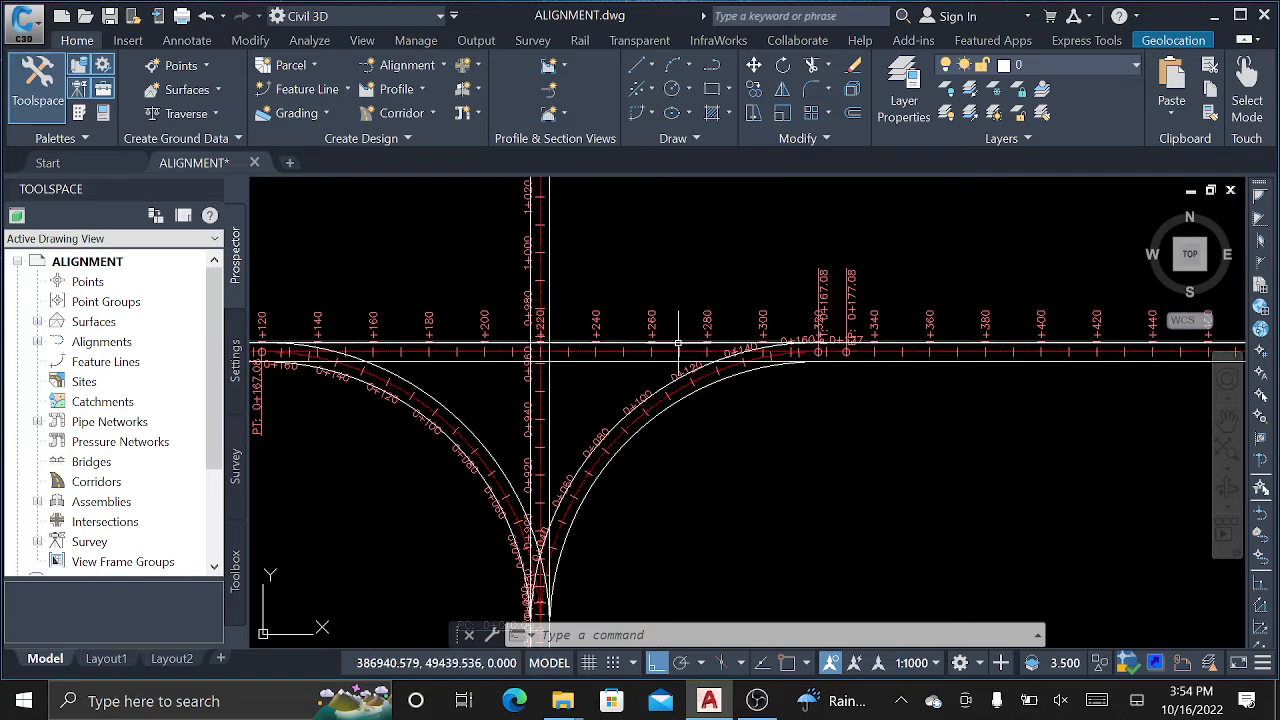
pyautogui.click(923, 325)
pyautogui.scroll(2, 932, 325)
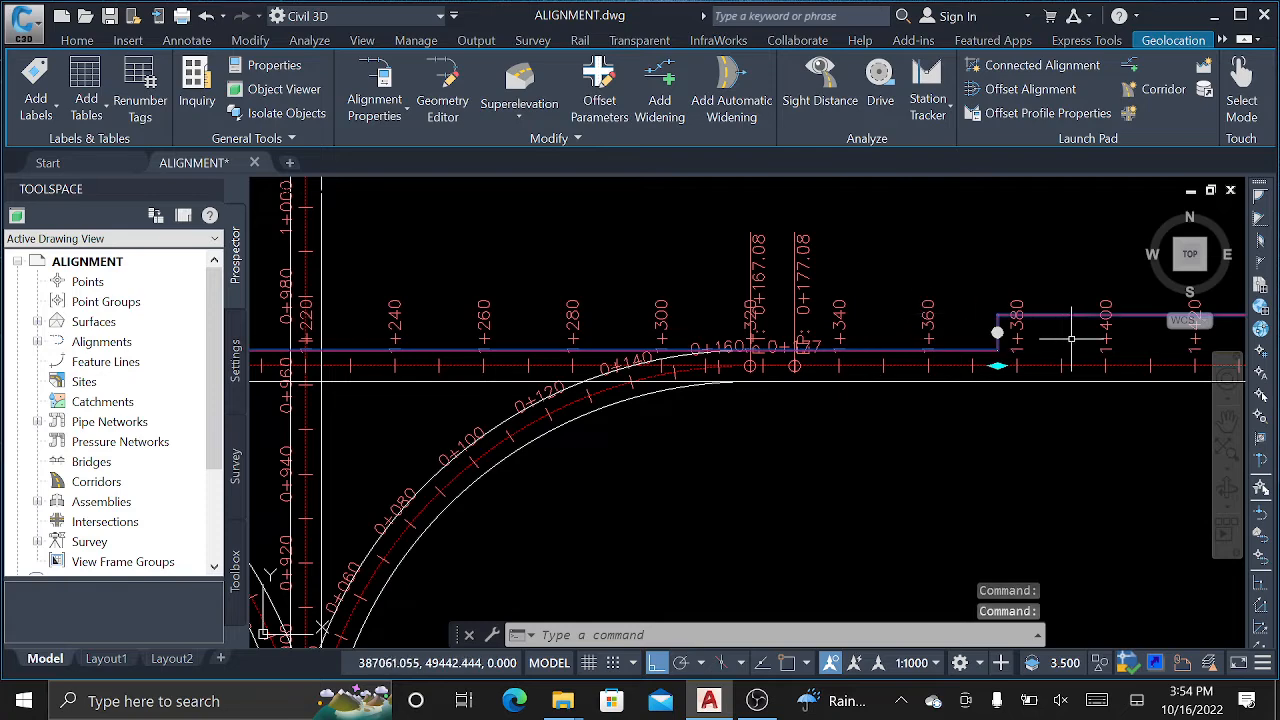
pyautogui.scroll(4, 1071, 340)
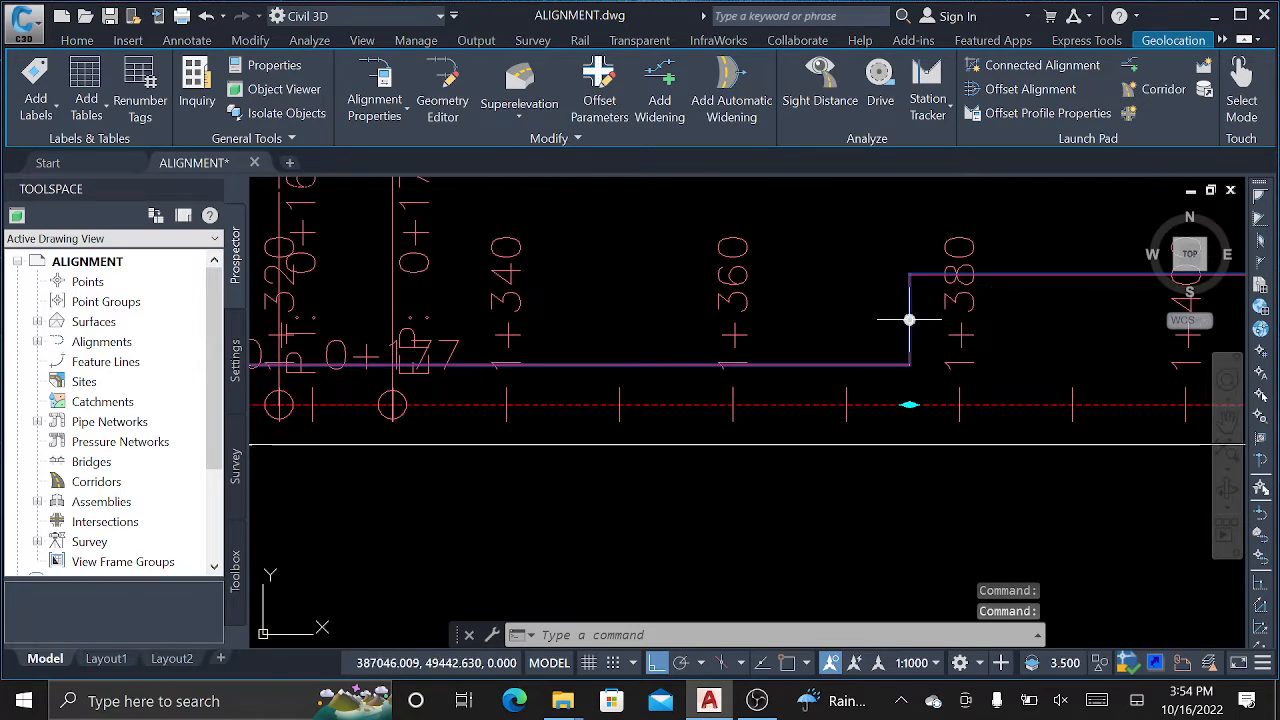
pyautogui.press('Escape')
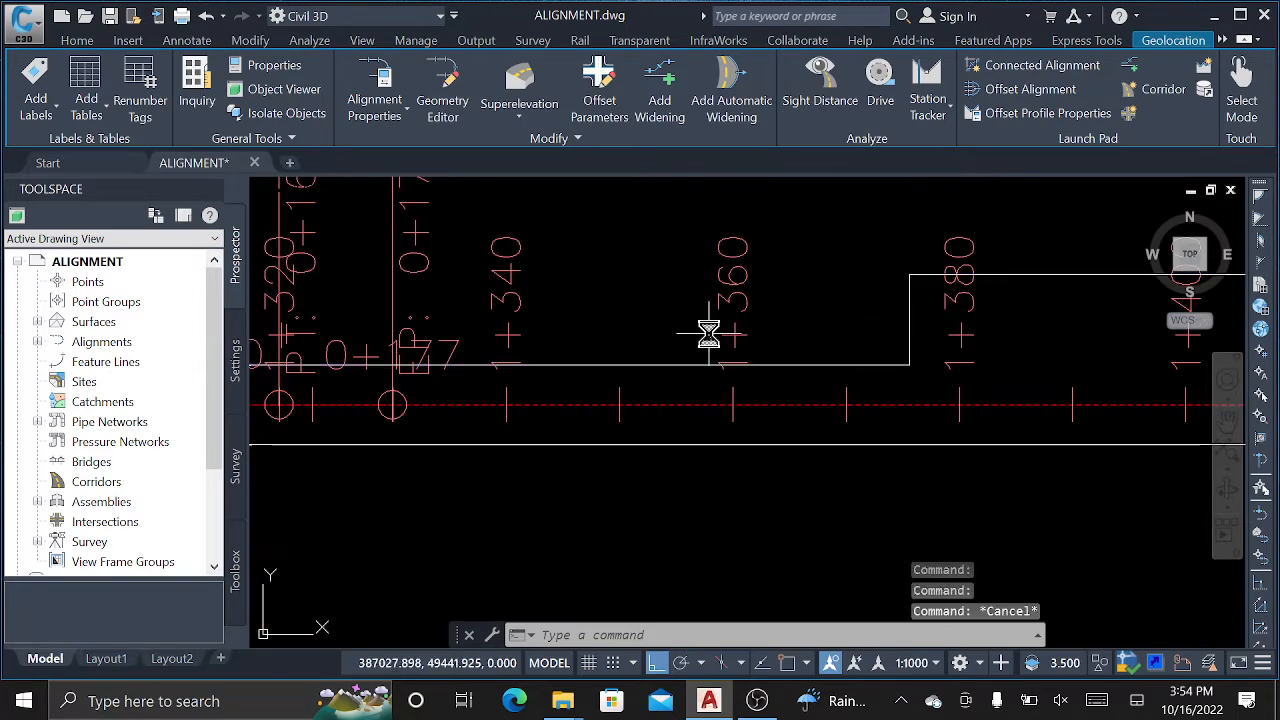
# Undo twice to remove the upper offset edge's jog near station 1+380, then select that edge.
pyautogui.hotkey('ctrl', 'z')
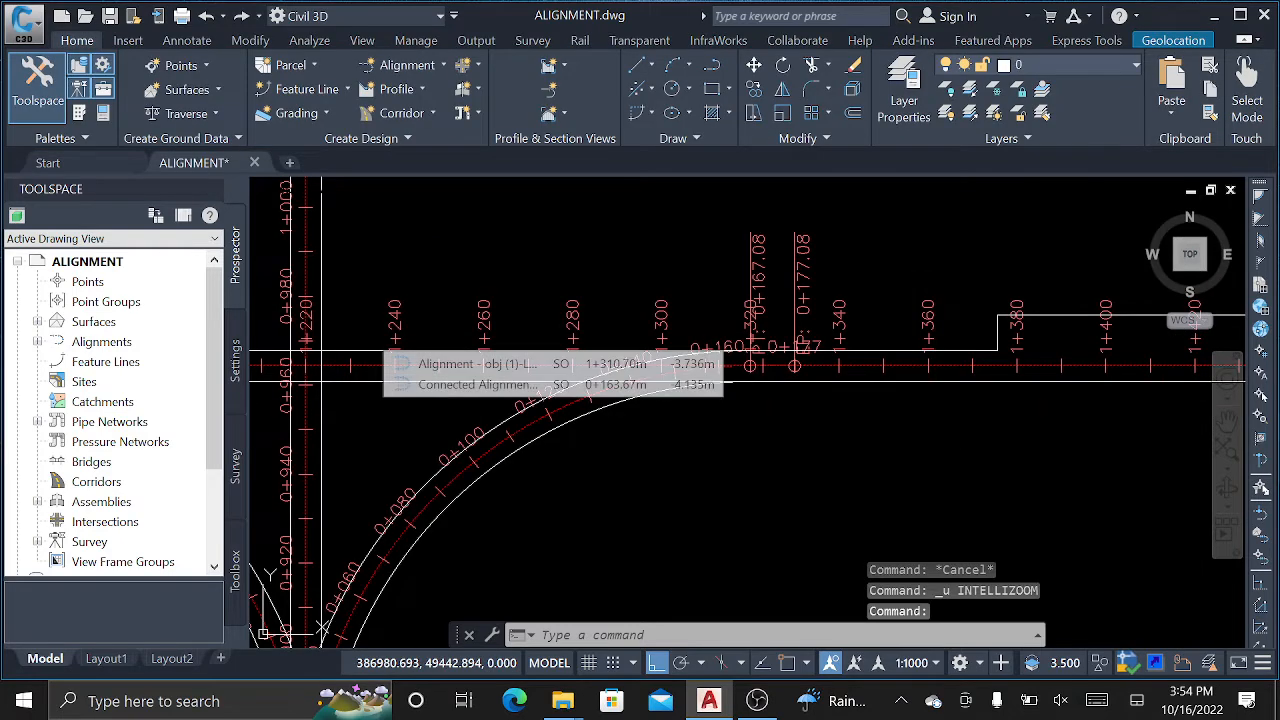
pyautogui.hotkey('ctrl', 'z')
pyautogui.scroll(2, 916, 364)
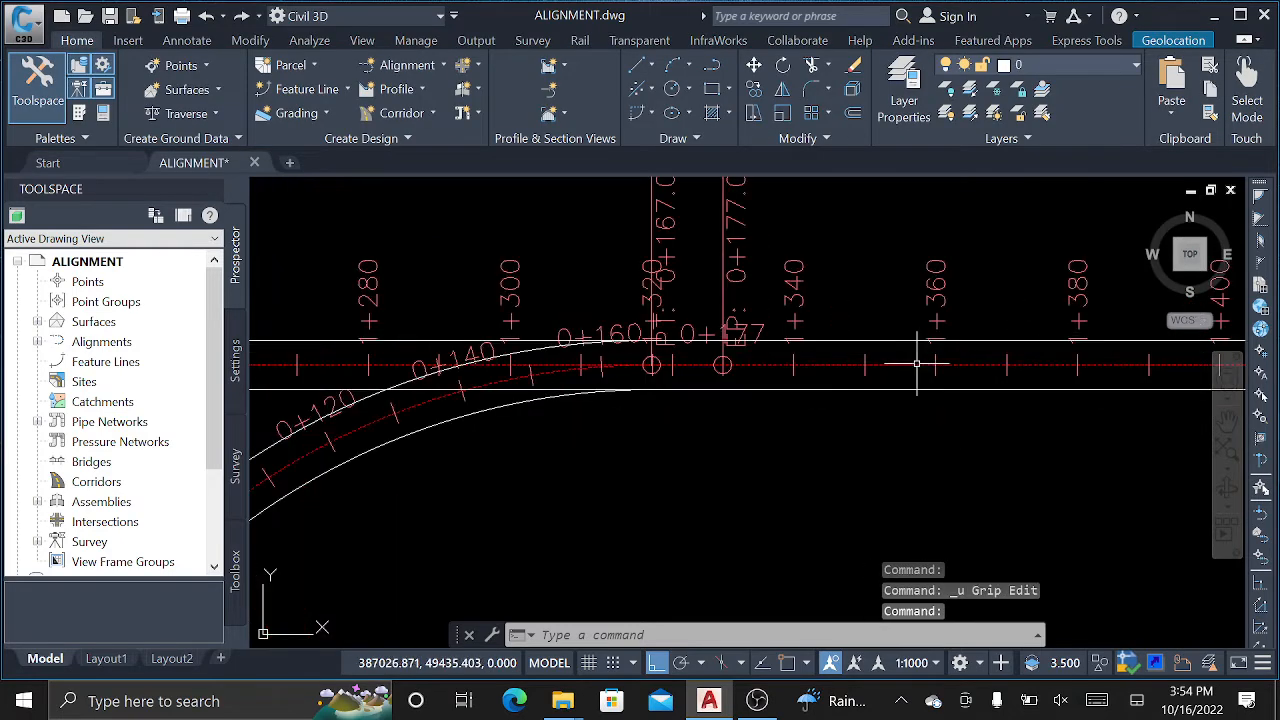
pyautogui.click(876, 340)
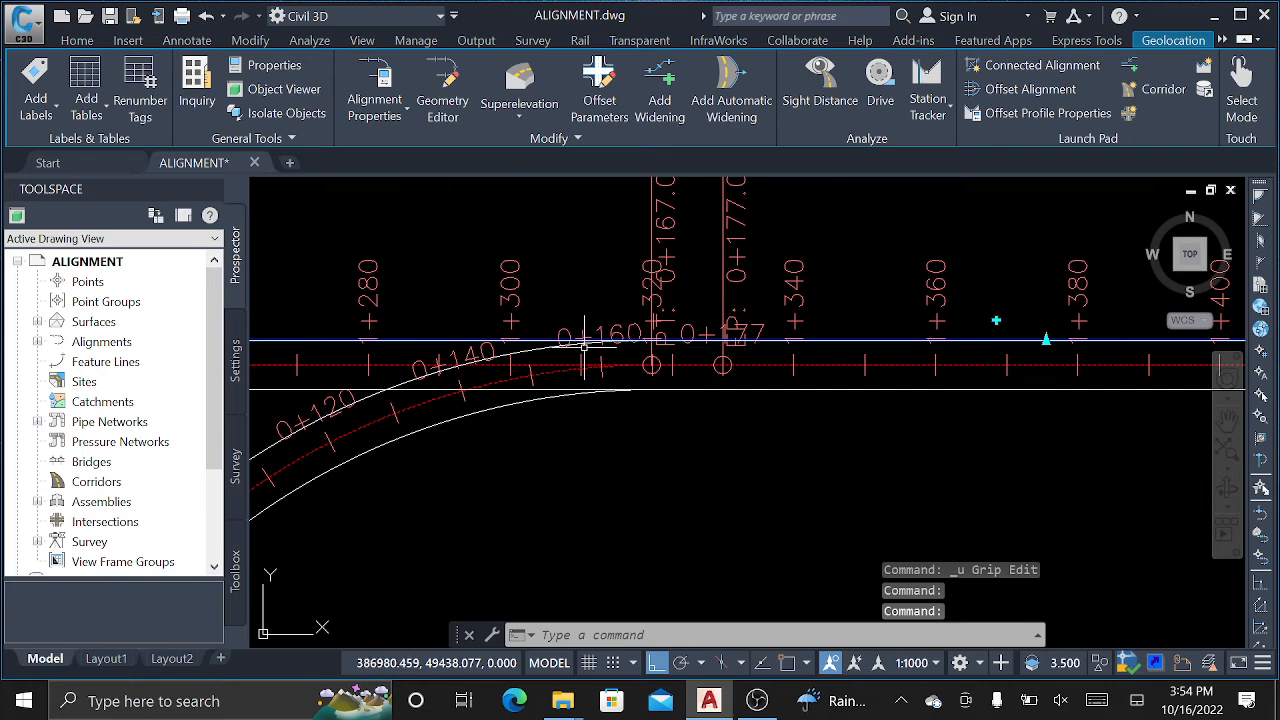
pyautogui.scroll(-6, 584, 342)
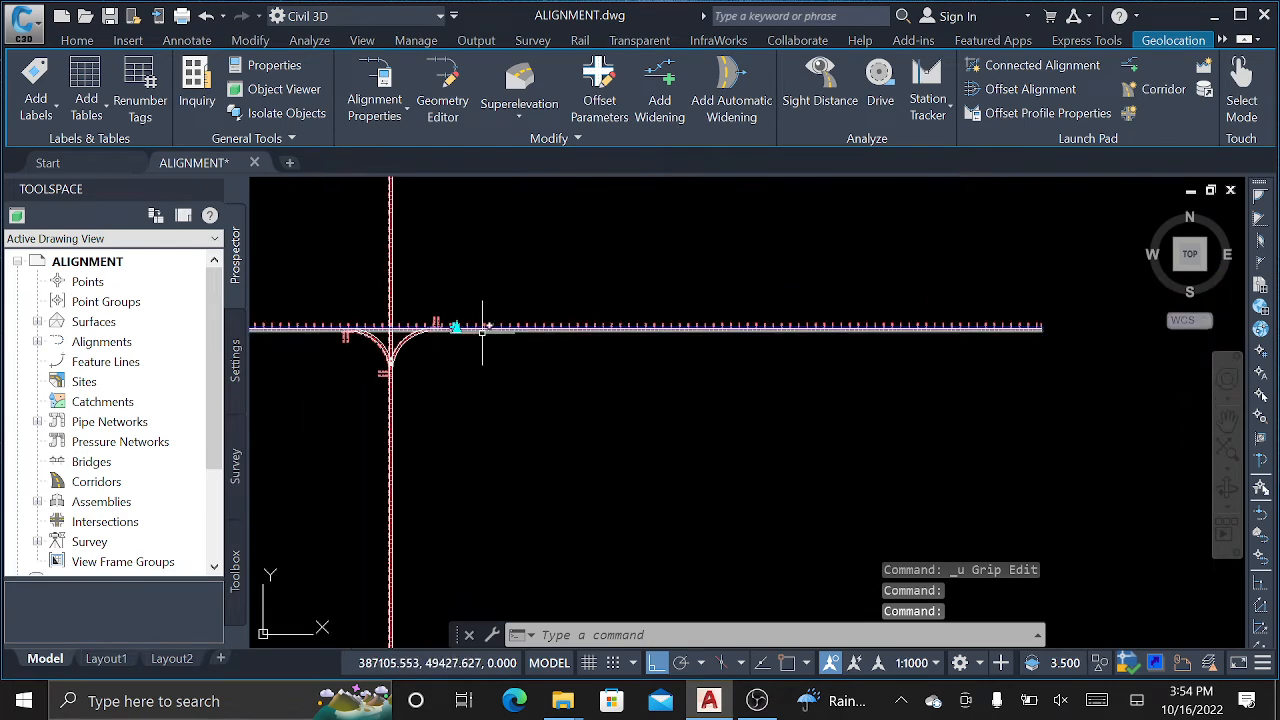
# Grip-stretch the main road alignment's far end in toward the intersection.
pyautogui.scroll(-2, 484, 331)
pyautogui.scroll(4, 811, 328)
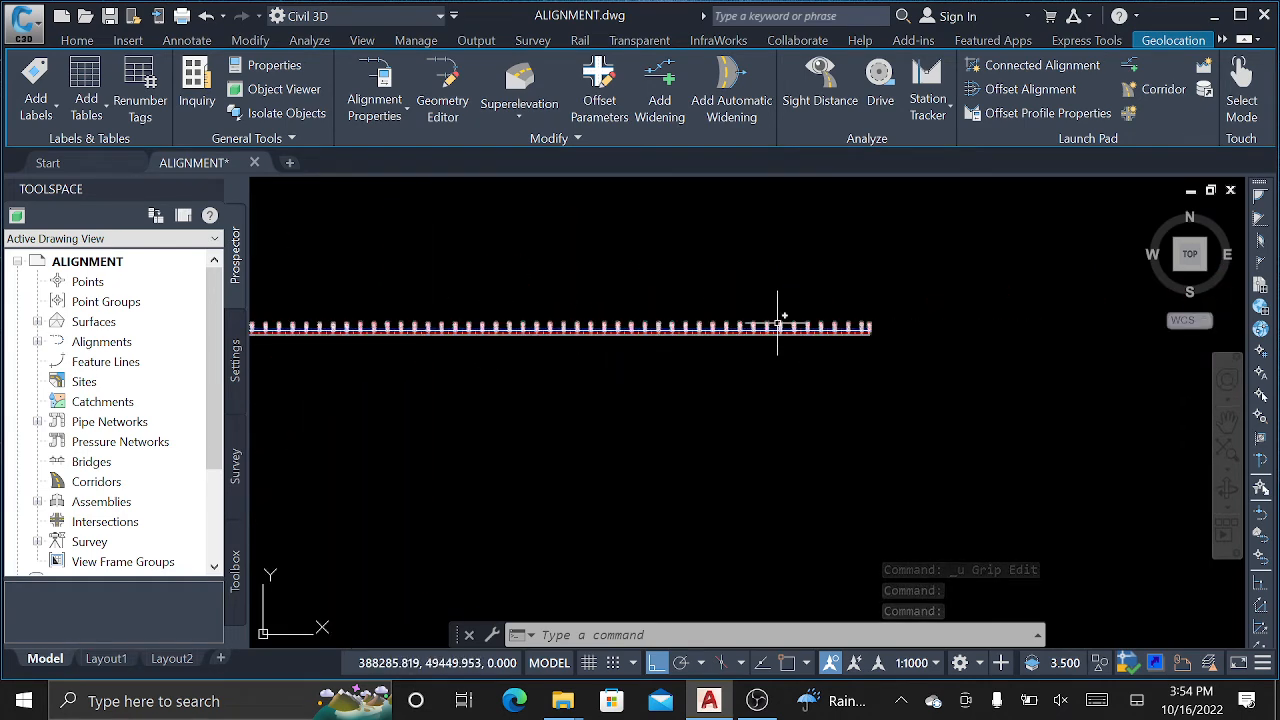
pyautogui.press('Escape')
pyautogui.press('Escape')
pyautogui.scroll(3, 867, 322)
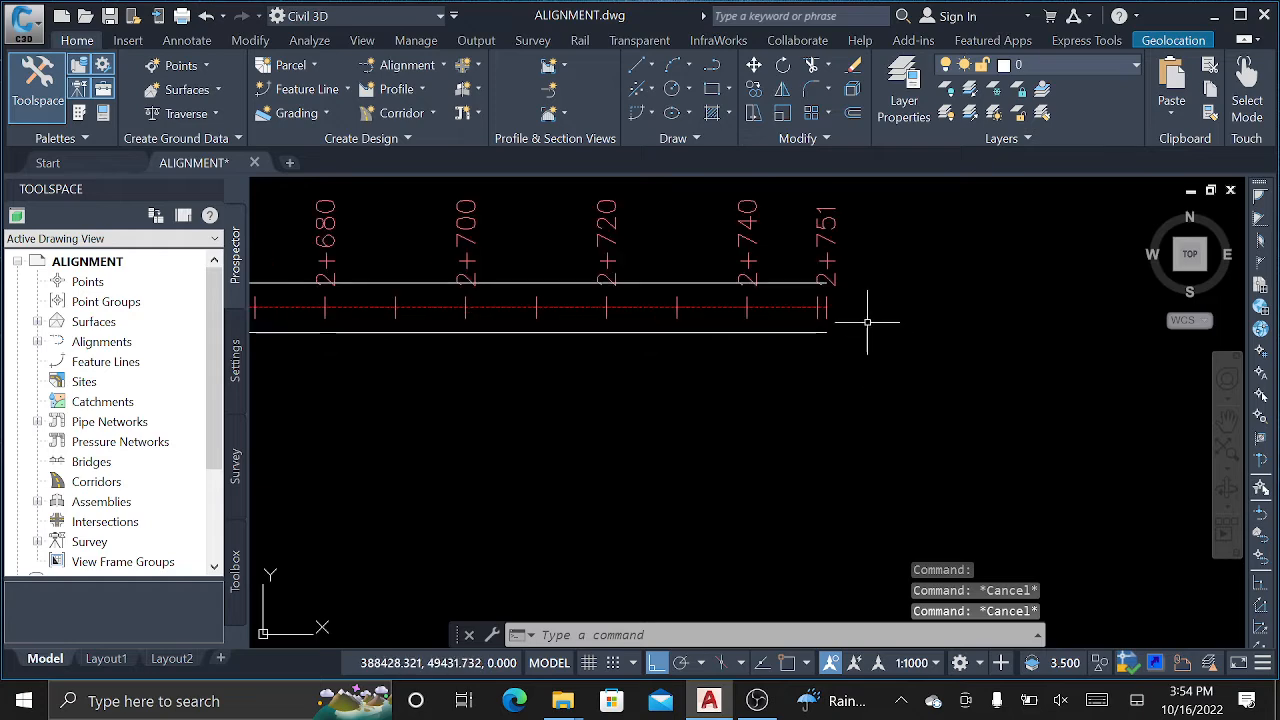
pyautogui.click(806, 307)
pyautogui.scroll(-3, 1099, 320)
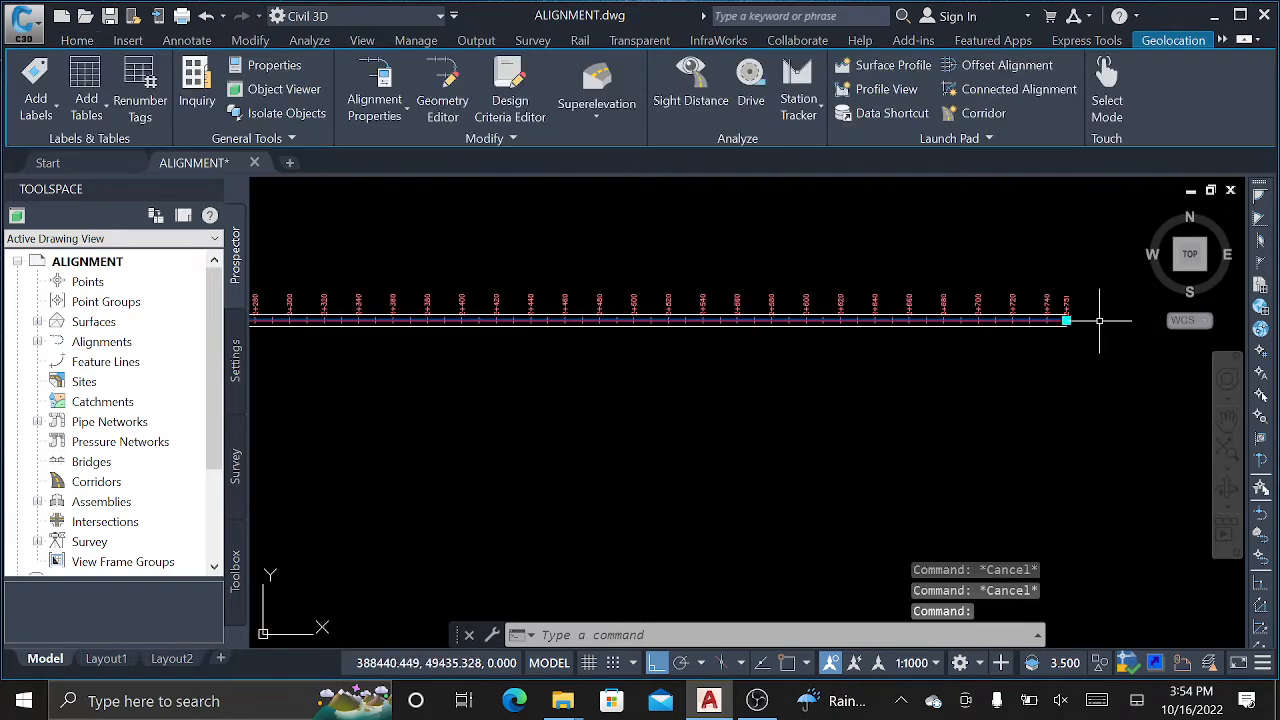
pyautogui.click(1068, 319)
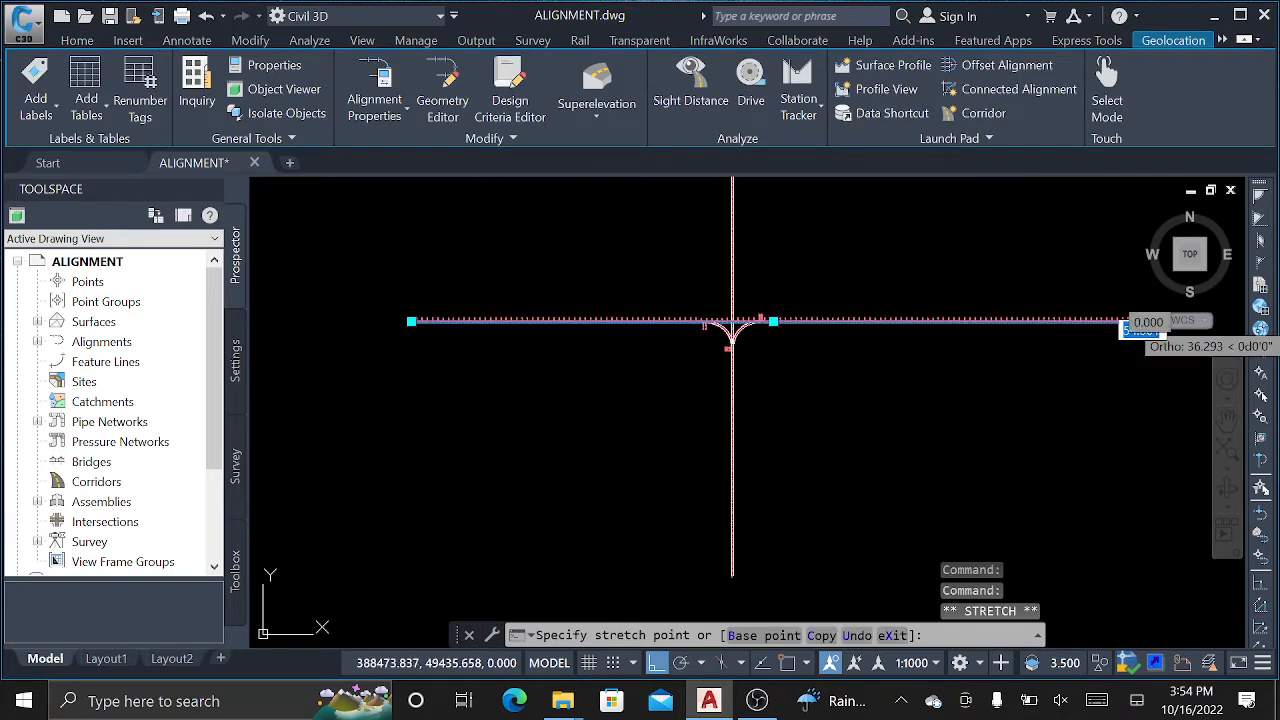
pyautogui.scroll(5, 798, 322)
pyautogui.click(789, 300)
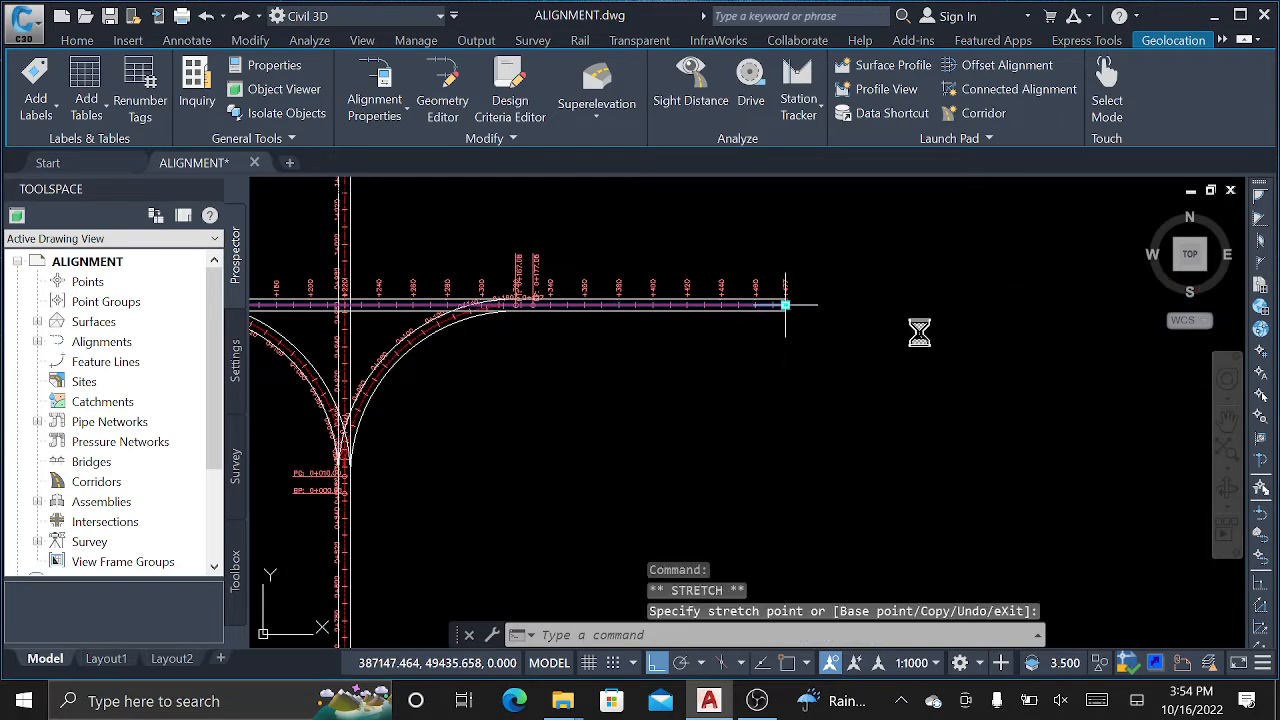
pyautogui.scroll(-2, 928, 338)
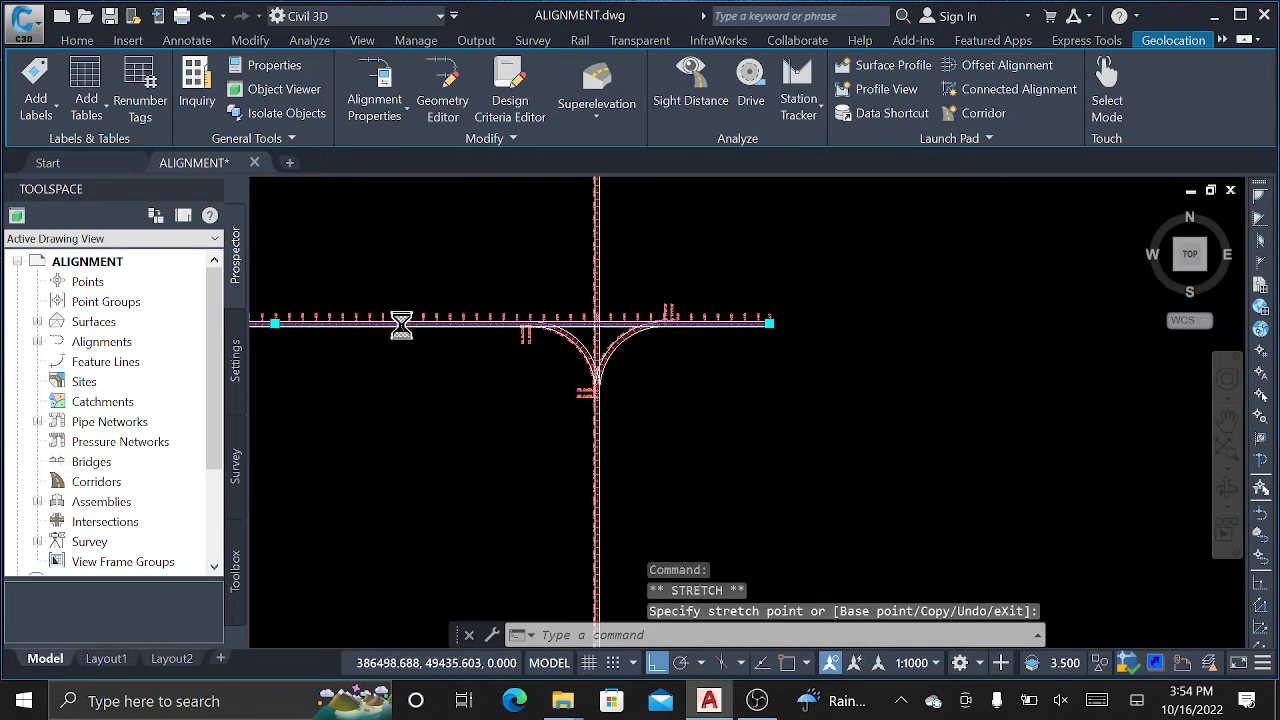
# Grip-stretch the main road's start end in near the crossing as well.
pyautogui.scroll(-5, 400, 322)
pyautogui.scroll(-2, 290, 323)
pyautogui.moveTo(290, 323); pyautogui.dragTo(528, 337, button='middle')
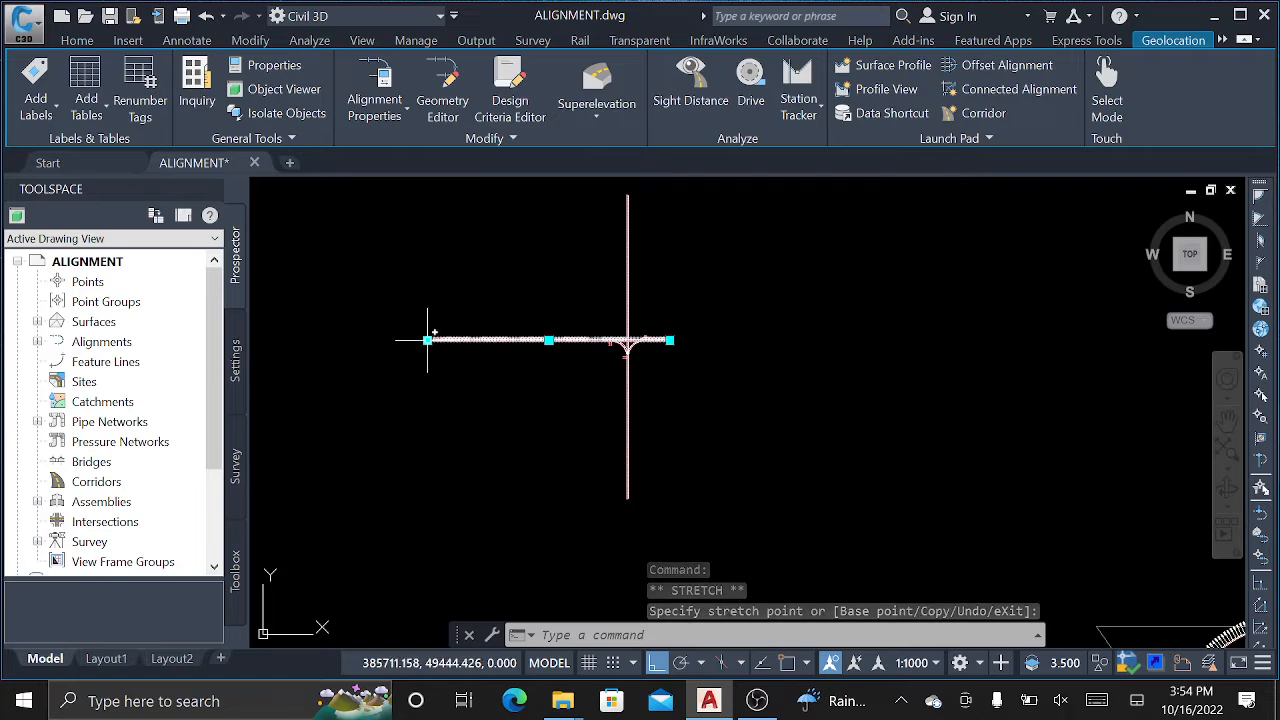
pyautogui.scroll(5, 540, 338)
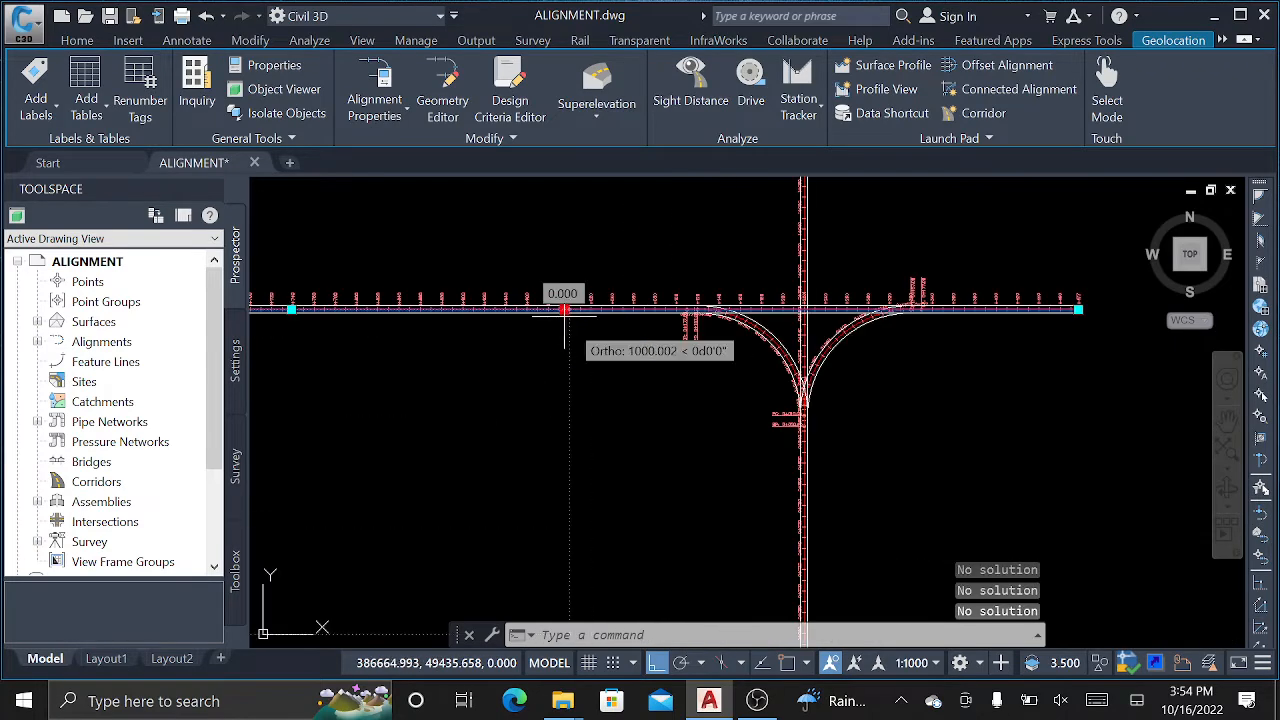
pyautogui.click(537, 310)
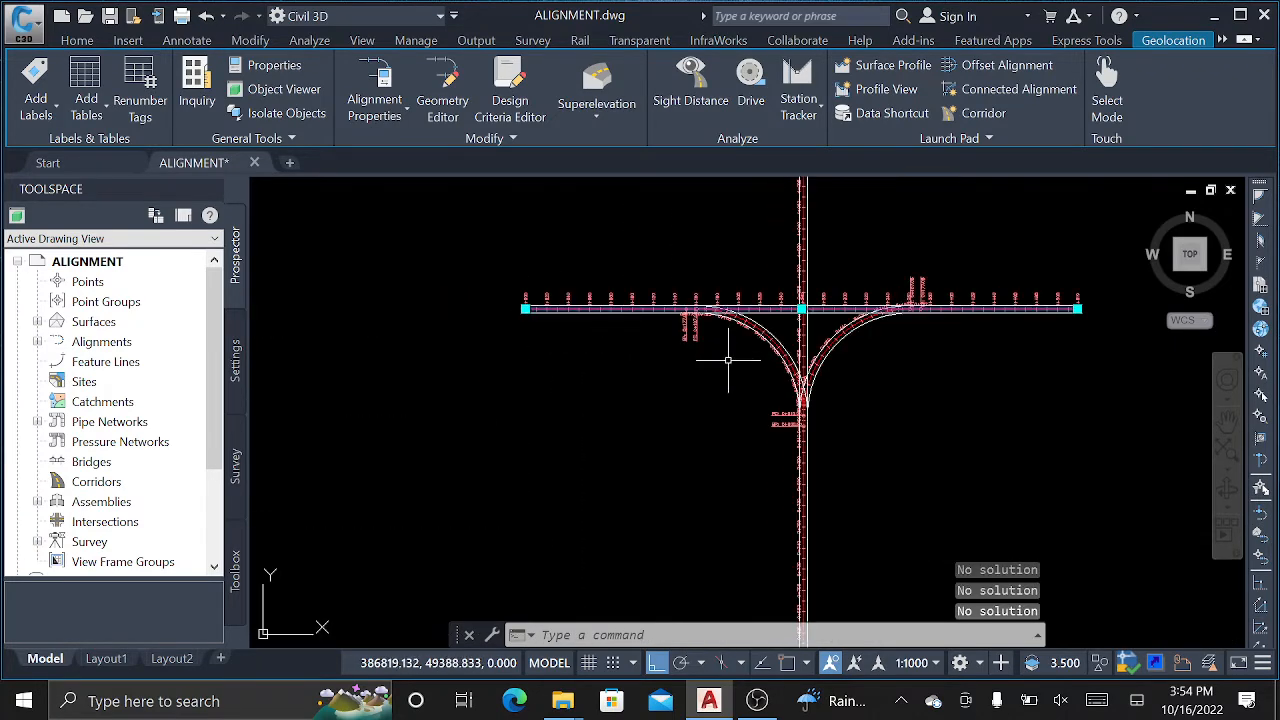
pyautogui.scroll(2, 944, 302)
pyautogui.scroll(4, 944, 301)
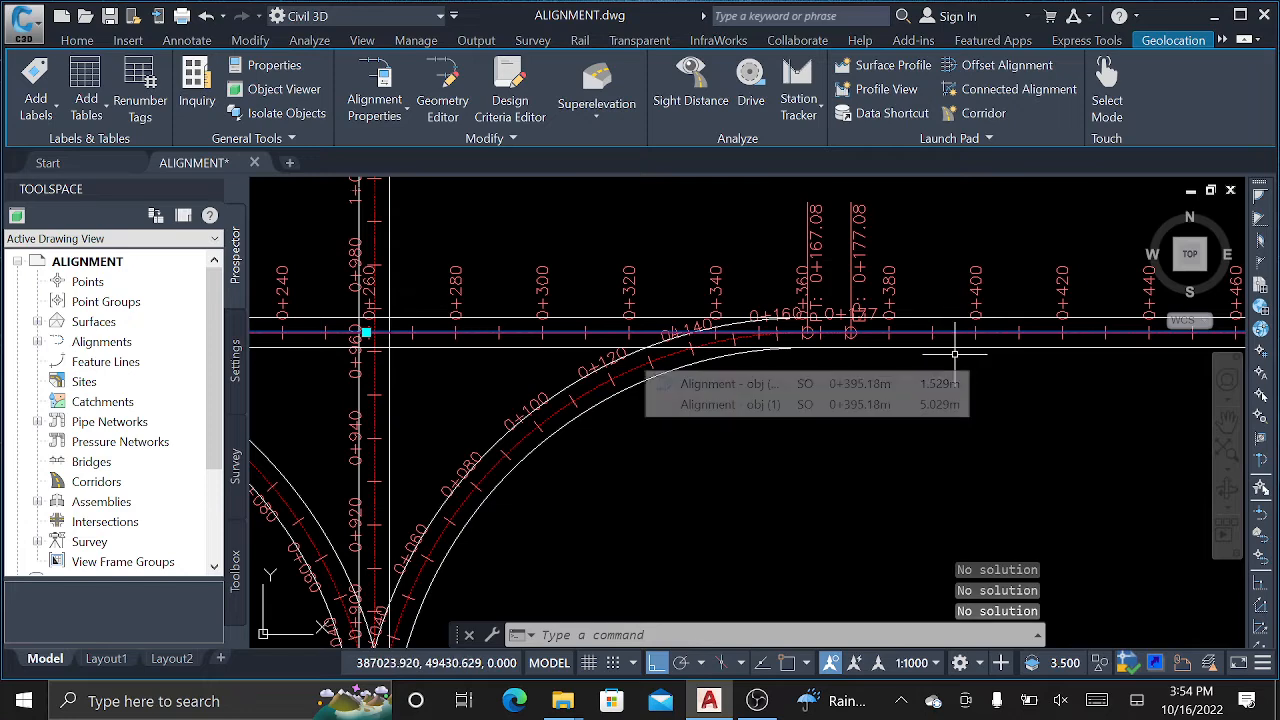
# Add a widening to the main road's upper offset edge at station 0+260.
pyautogui.press('Escape')
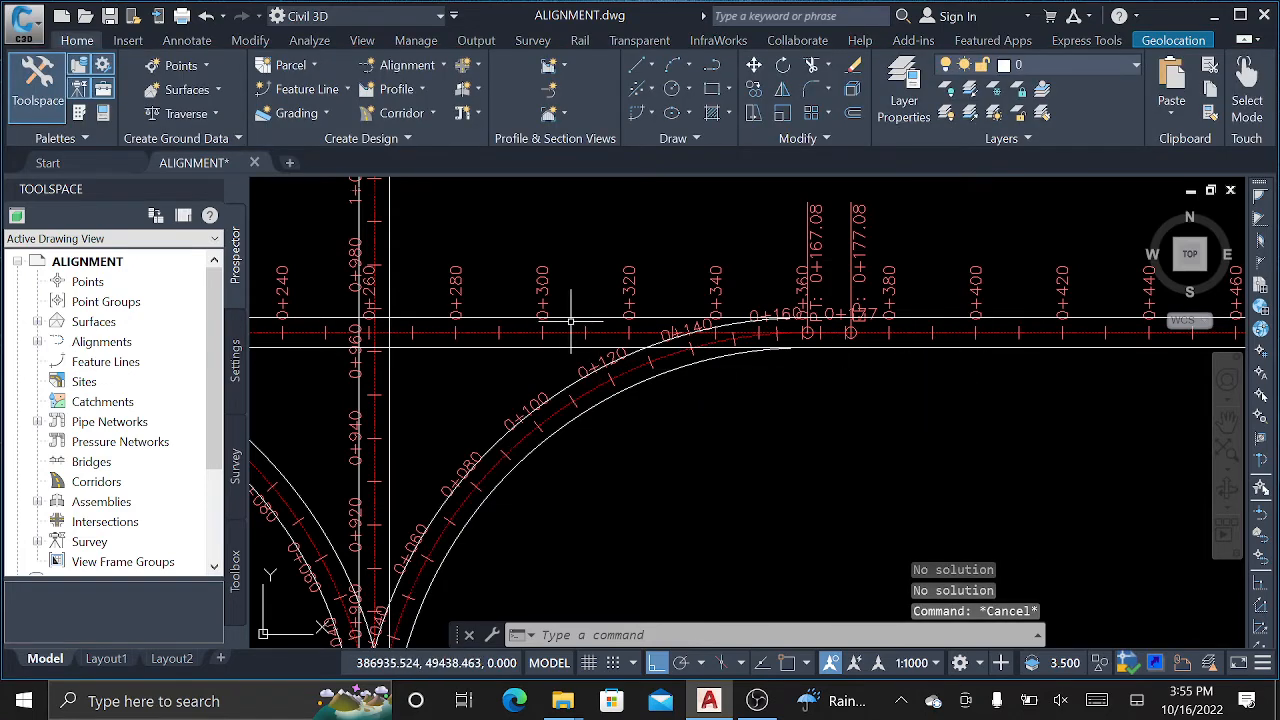
pyautogui.moveTo(530, 335)
pyautogui.mouseDown(button='middle')
pyautogui.moveTo(618, 365)
pyautogui.moveTo(895, 413)
pyautogui.mouseUp(button='middle')
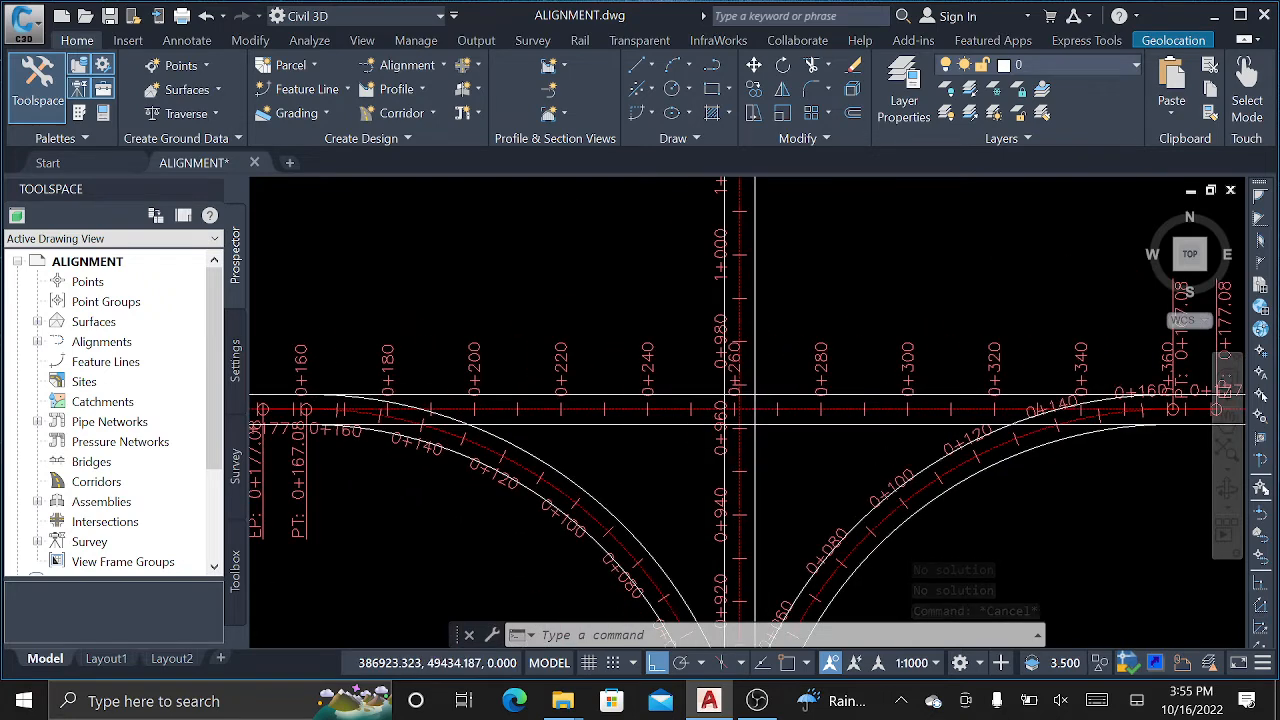
pyautogui.scroll(2, 870, 405)
pyautogui.scroll(-2, 830, 383)
pyautogui.click(730, 380)
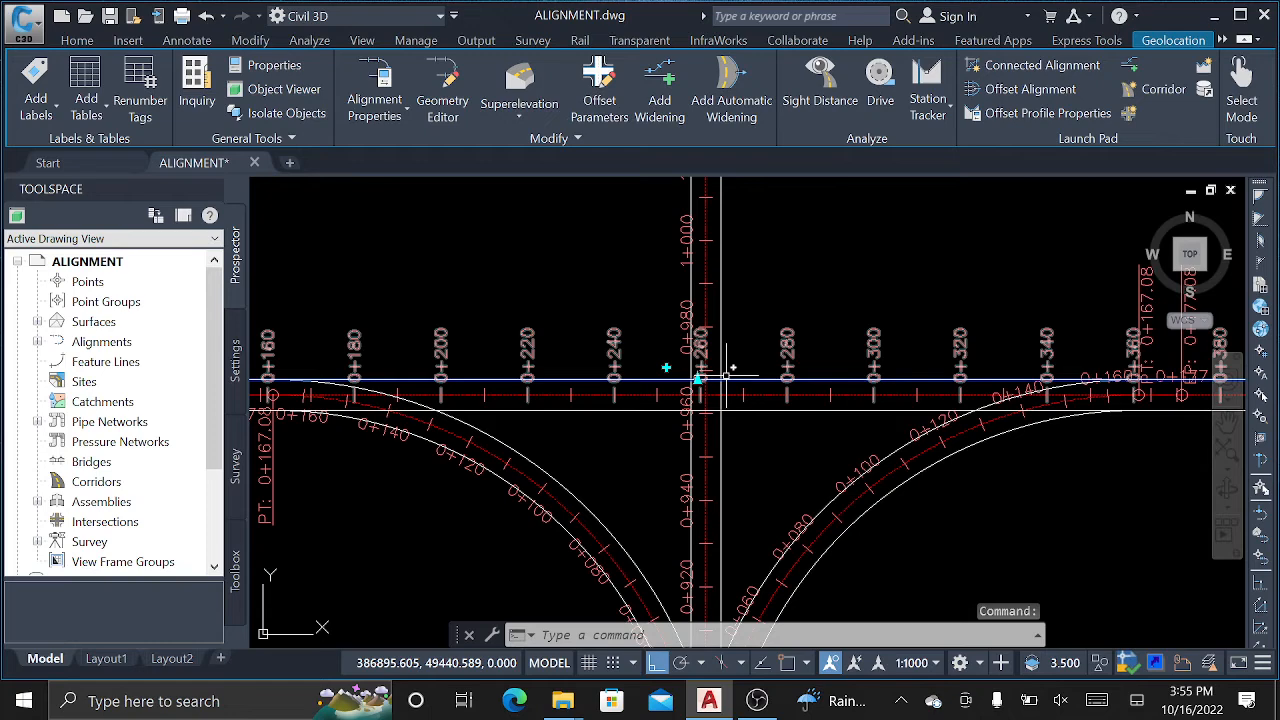
pyautogui.scroll(4, 682, 372)
pyautogui.click(641, 359)
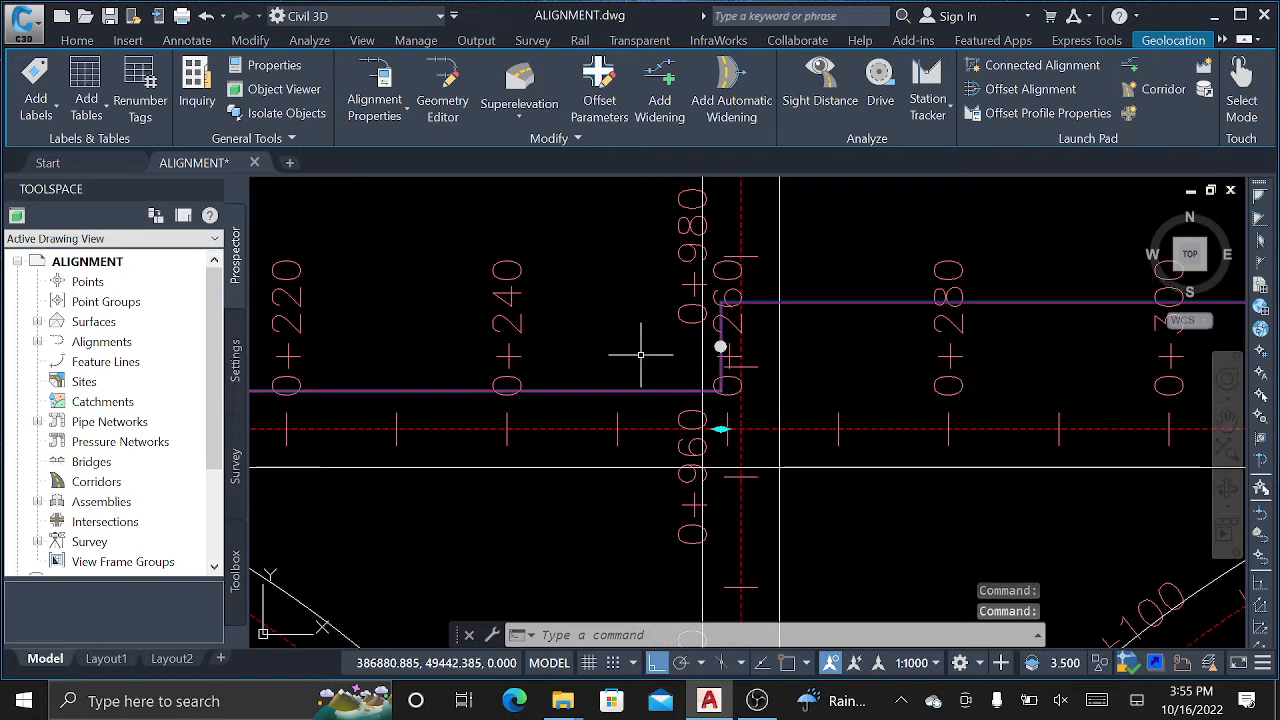
pyautogui.scroll(-2, 296, 311)
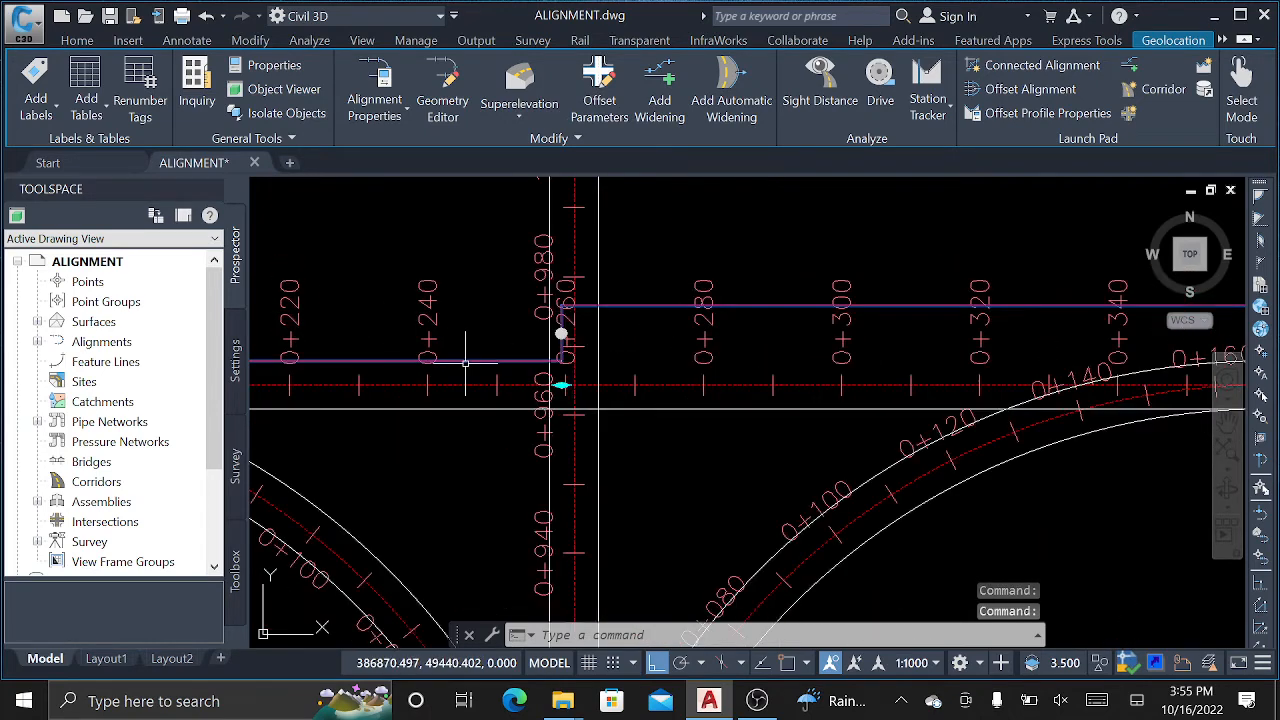
# Move the widening step west to about station 0+185 with orthogonal locking off.
pyautogui.click(563, 387)
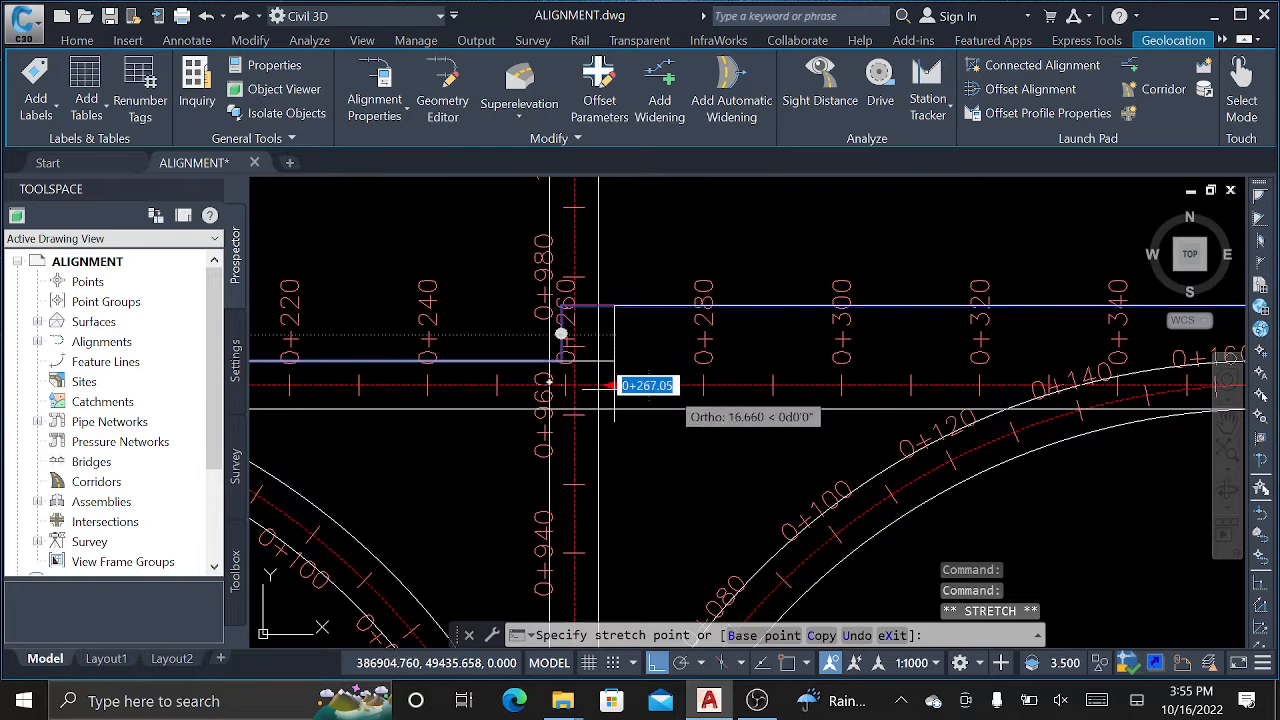
pyautogui.click(656, 663)
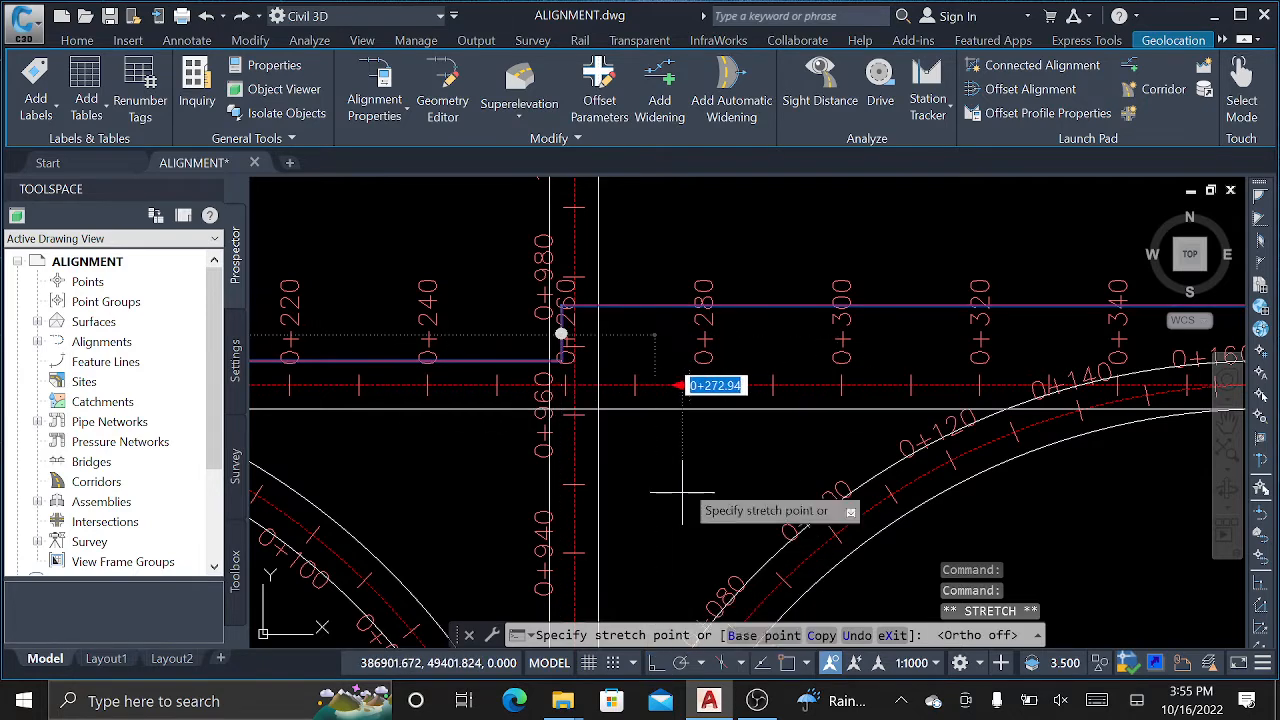
pyautogui.scroll(-4, 892, 367)
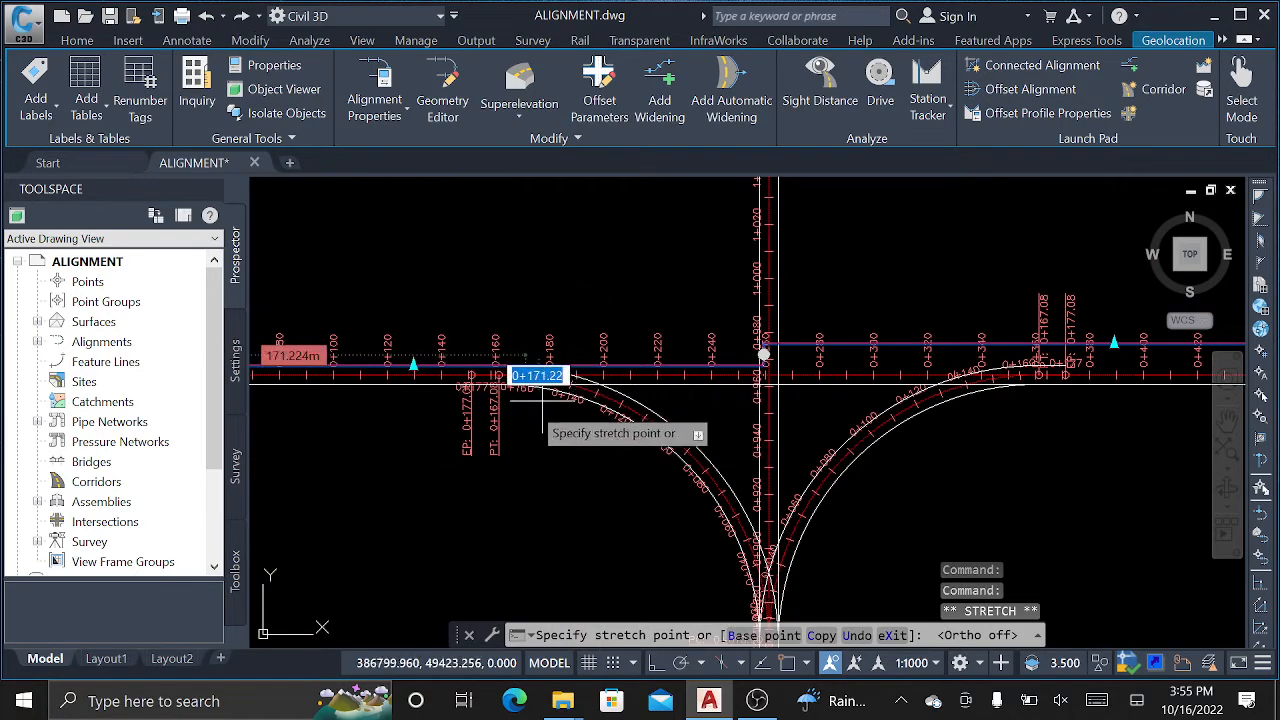
pyautogui.scroll(4, 578, 366)
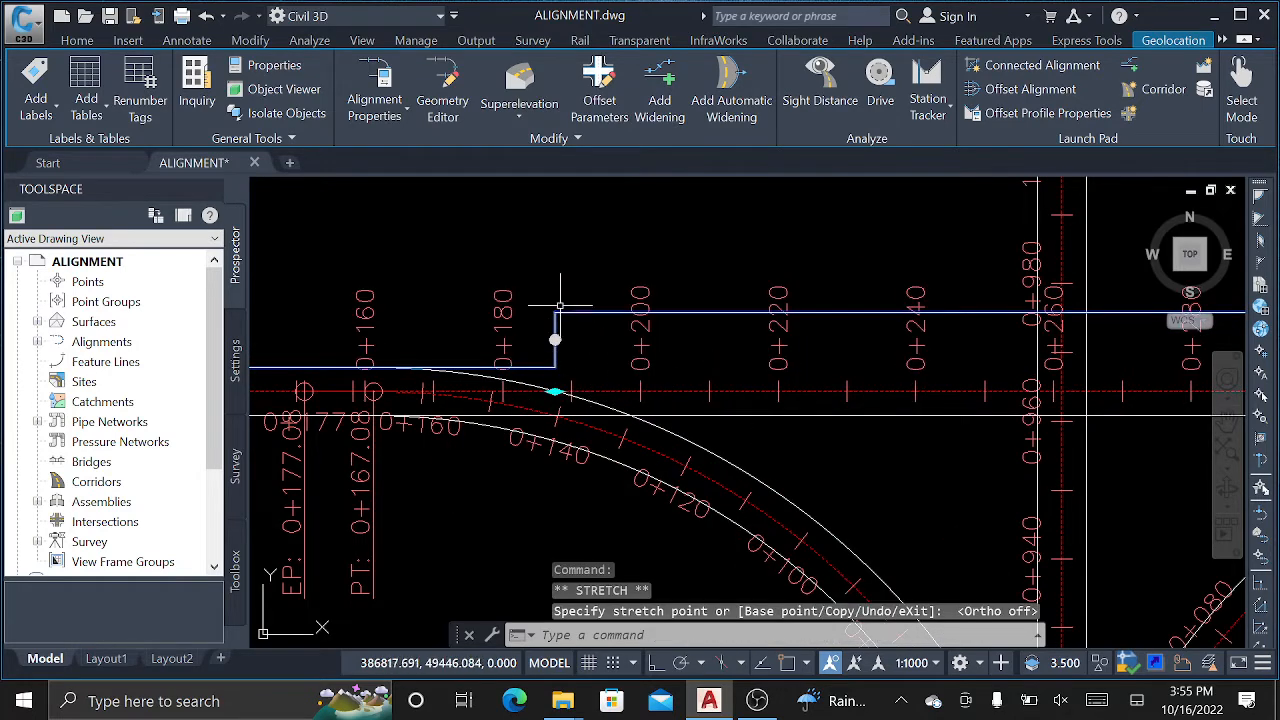
pyautogui.scroll(2, 547, 340)
pyautogui.click(563, 340)
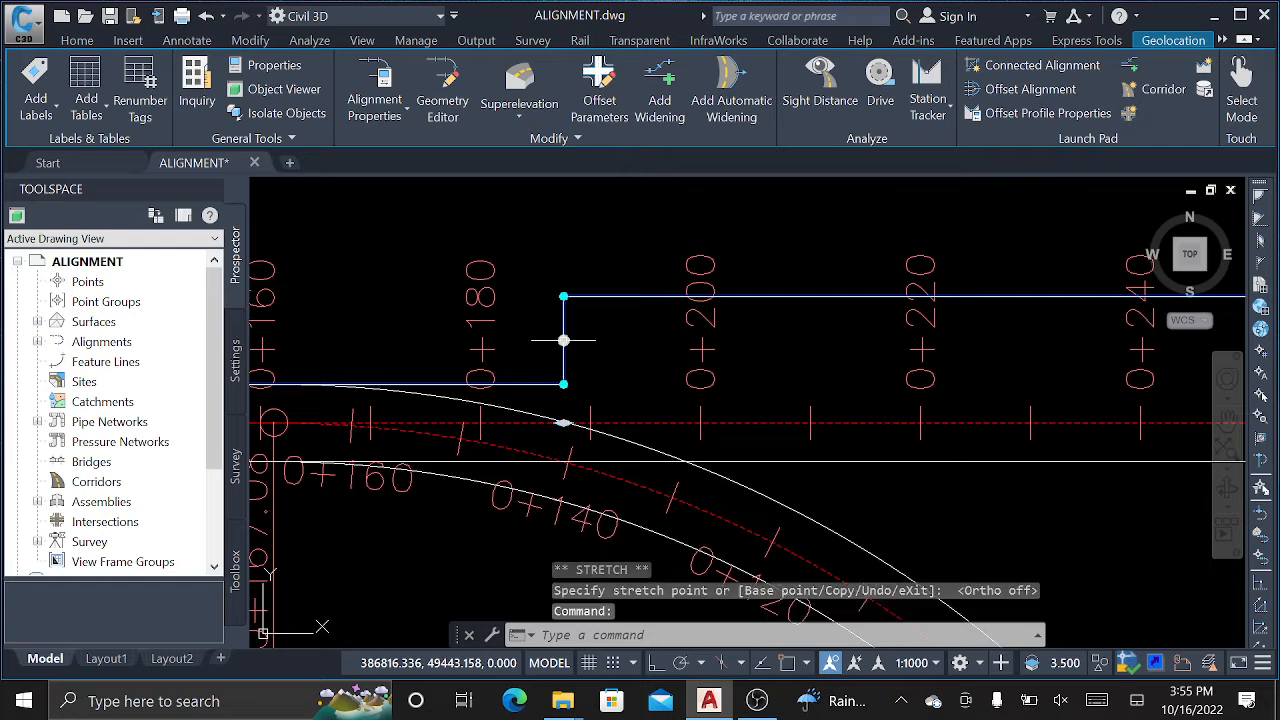
# Slope the widening step into a taper ending near station 0+220.
pyautogui.click(563, 297)
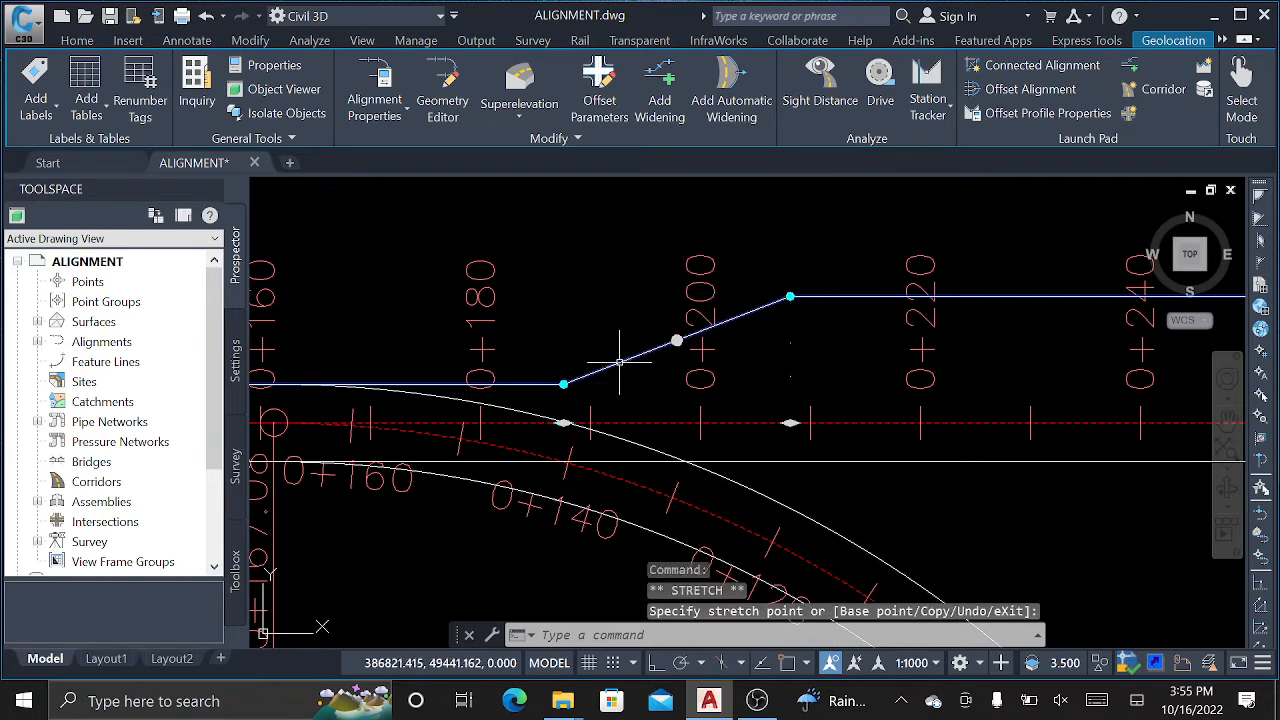
pyautogui.click(790, 423)
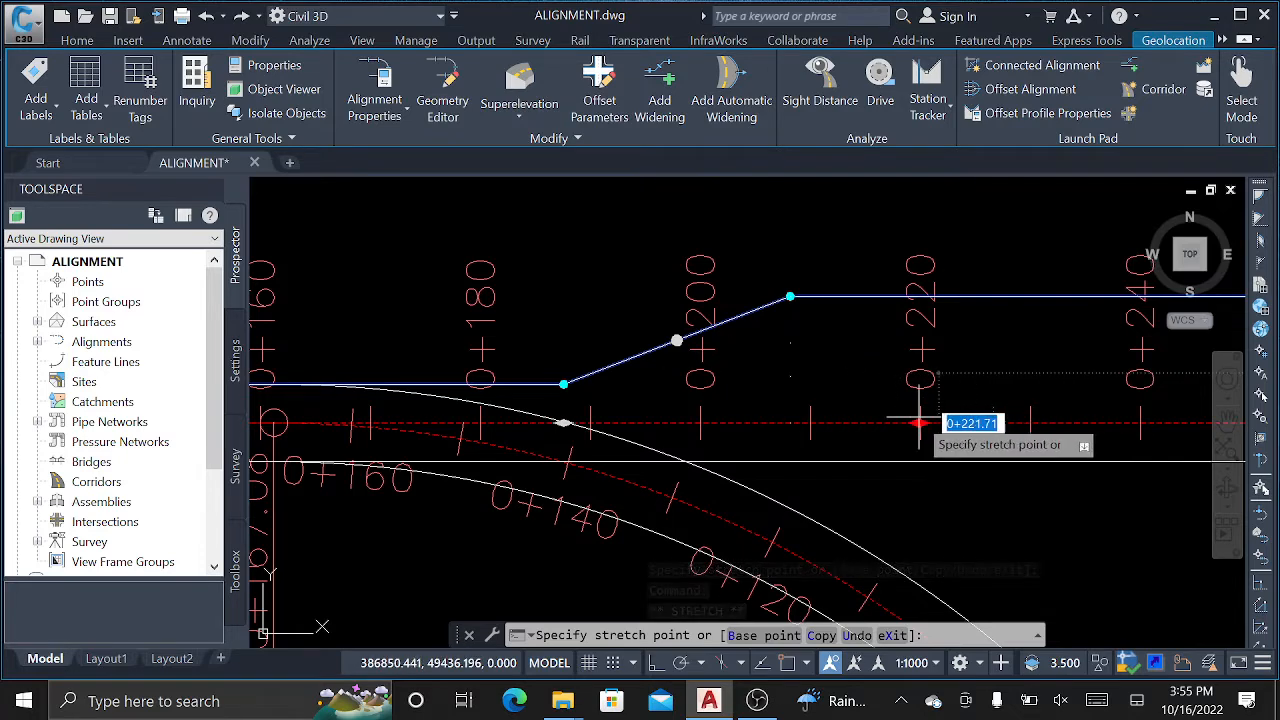
pyautogui.click(950, 423)
pyautogui.scroll(-2, 456, 370)
pyautogui.scroll(-4, 456, 370)
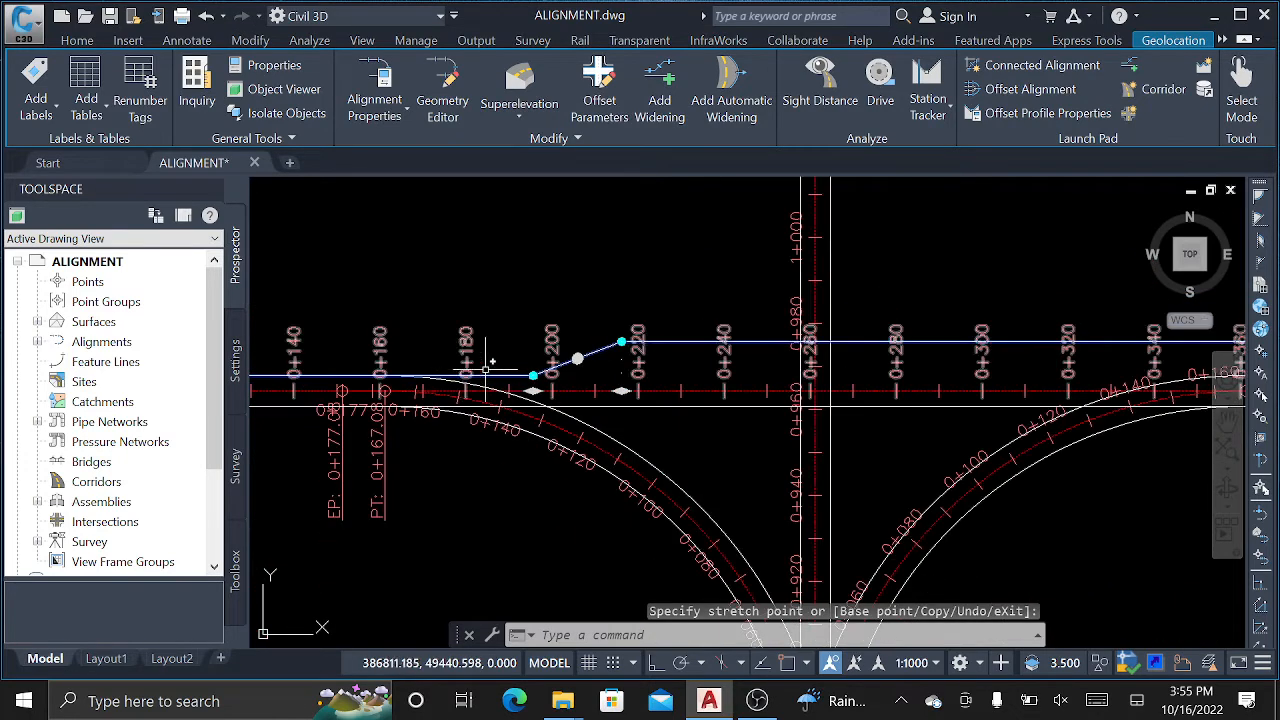
pyautogui.scroll(2, 1060, 383)
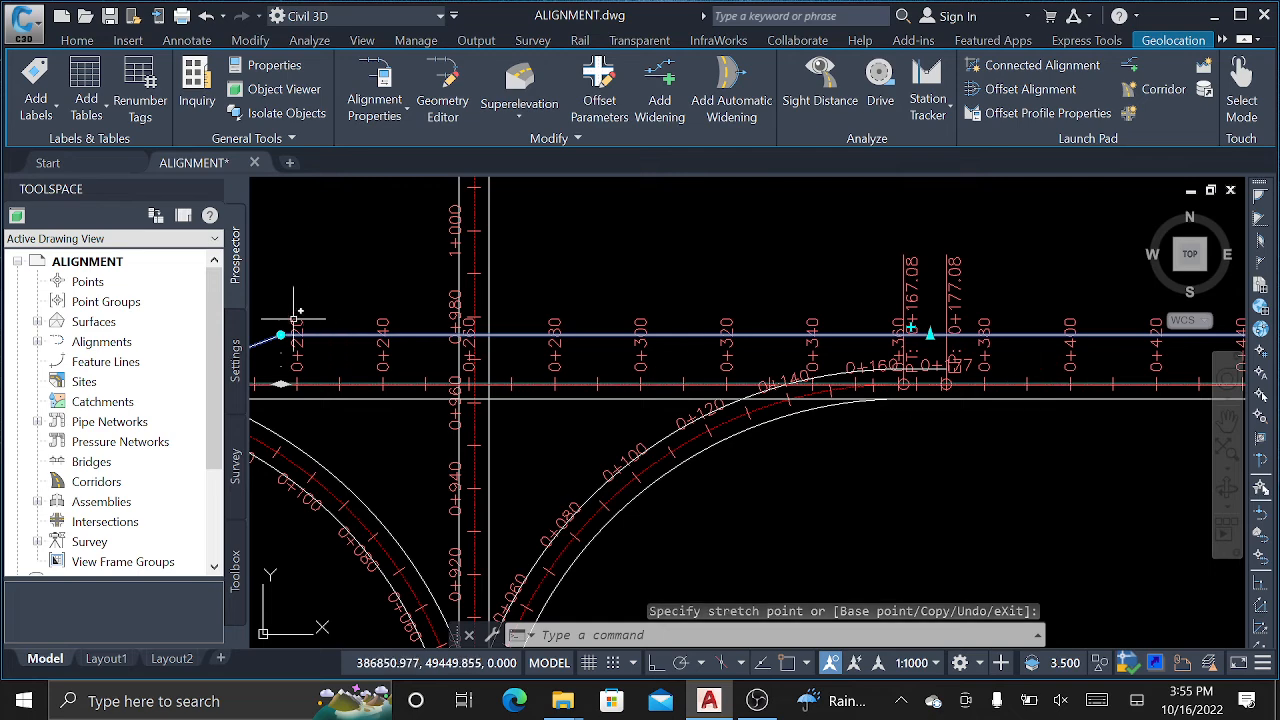
# Set the widened offset edge's offset to -7.
pyautogui.click(931, 336)
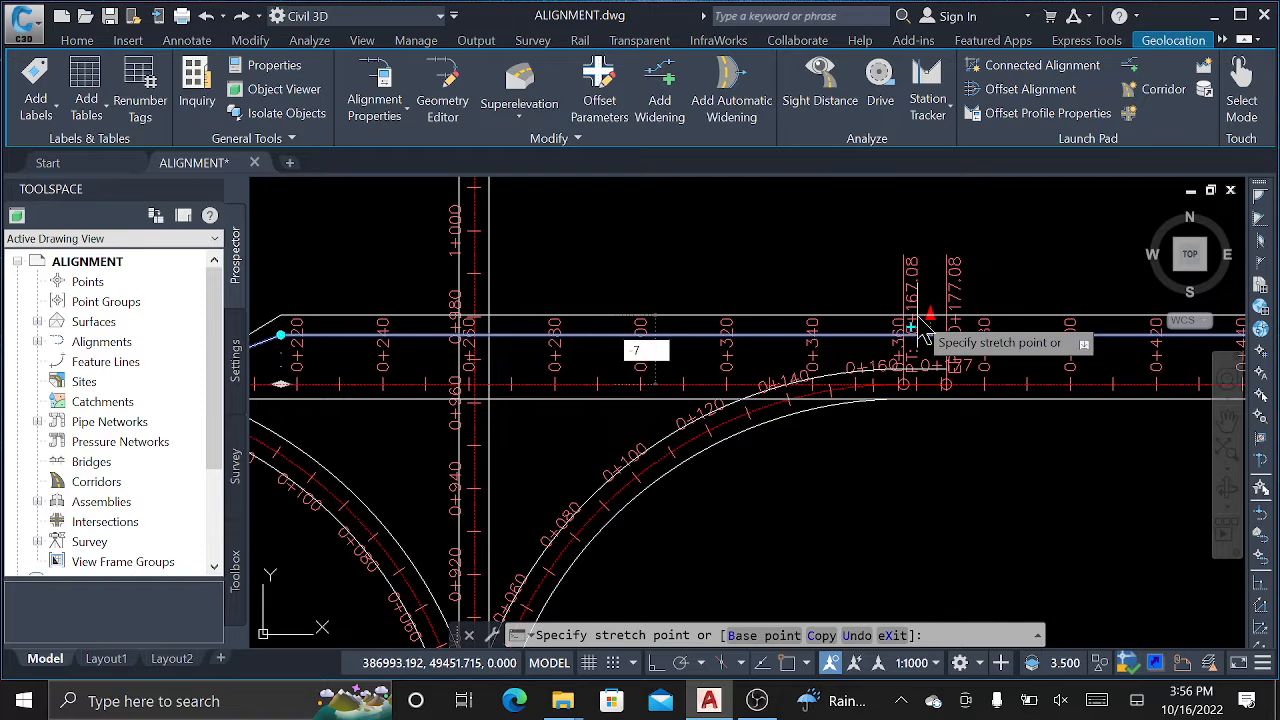
pyautogui.press('Return')
pyautogui.scroll(5, 470, 393)
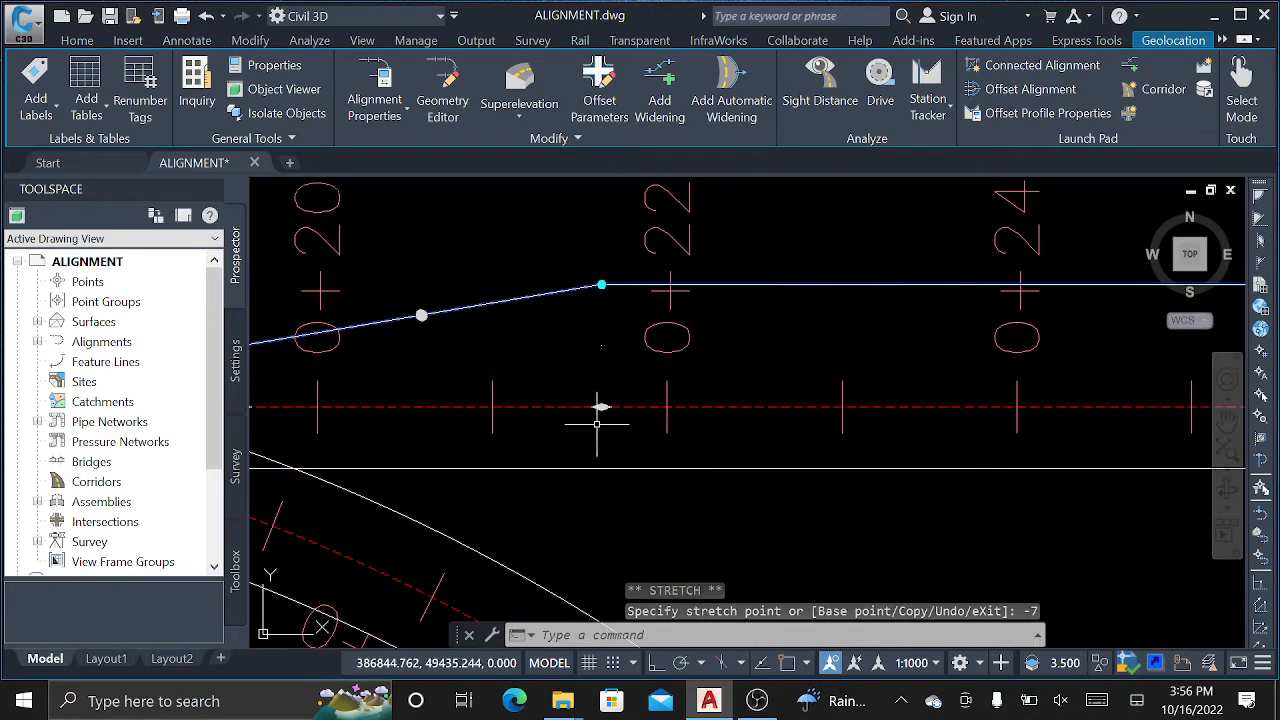
pyautogui.scroll(-3, 715, 392)
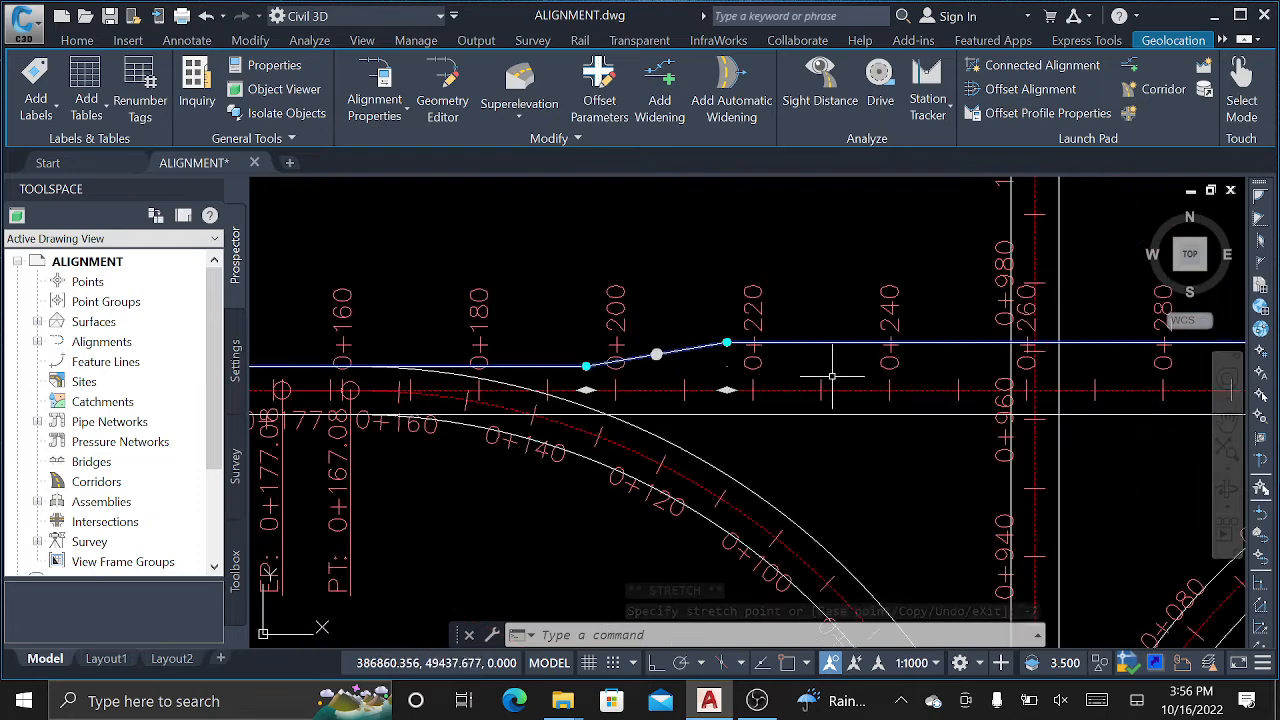
pyautogui.scroll(3, 651, 358)
# Move the taper's start point to about station 0+200.
pyautogui.click(651, 358)
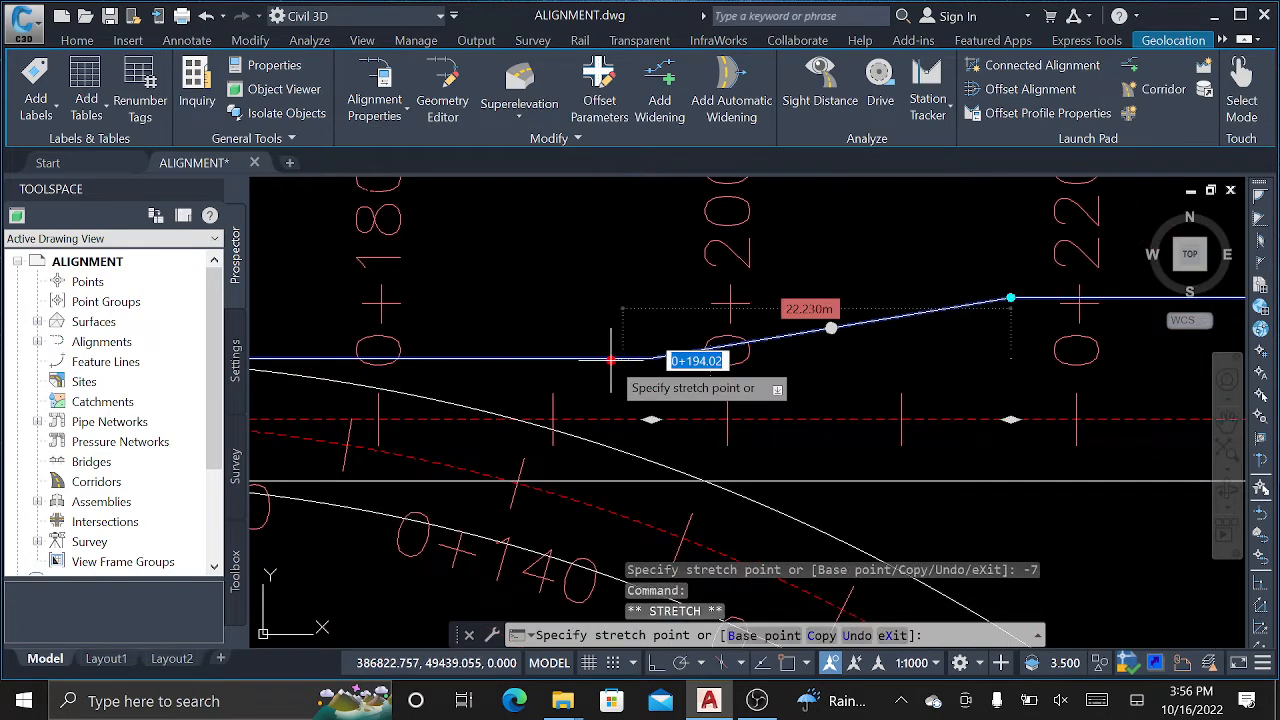
pyautogui.click(563, 358)
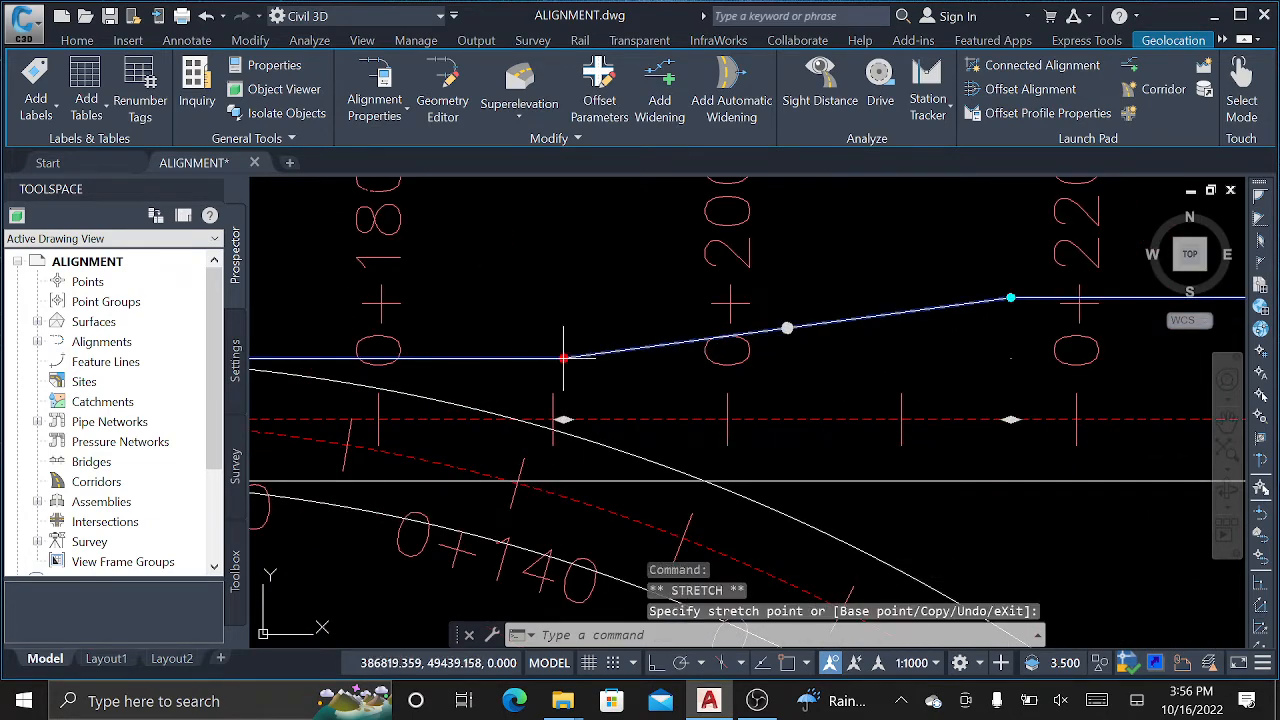
pyautogui.click(700, 358)
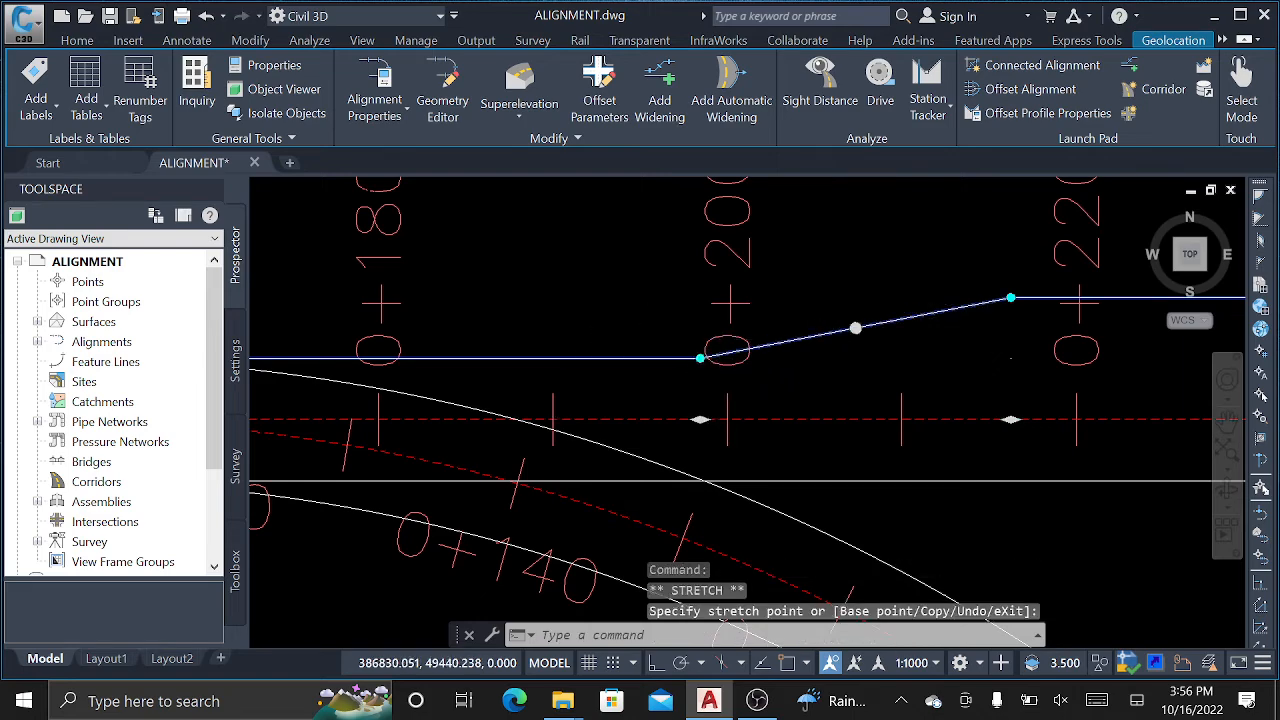
pyautogui.scroll(-2, 574, 350)
pyautogui.scroll(-4, 675, 358)
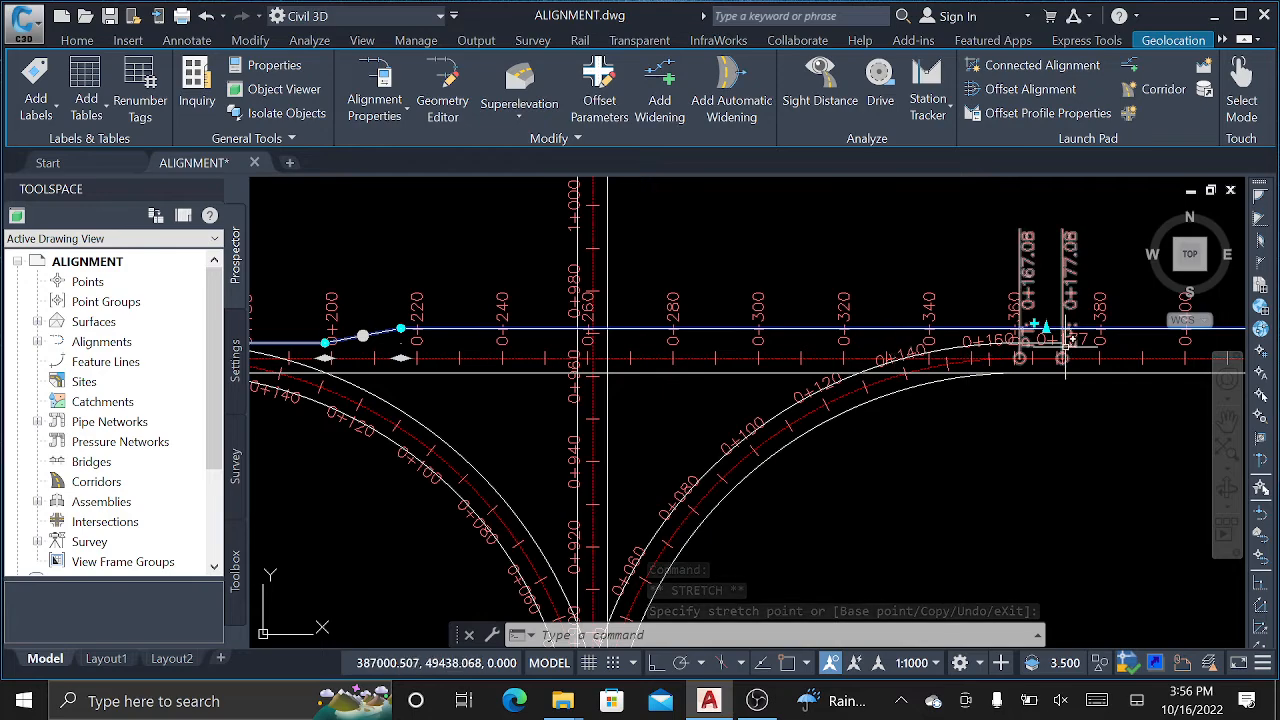
pyautogui.scroll(4, 878, 340)
pyautogui.scroll(-5, 900, 310)
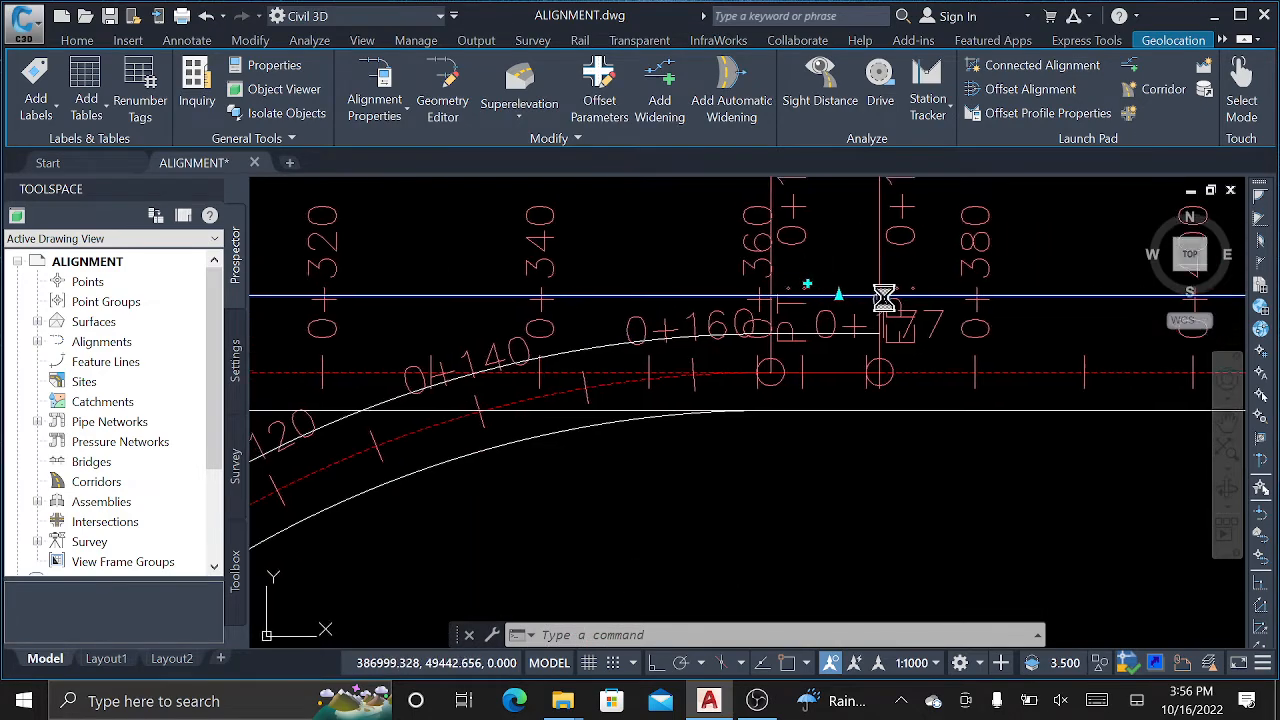
# Move the widening taper's start to about station 0+142.
pyautogui.scroll(2, 495, 348)
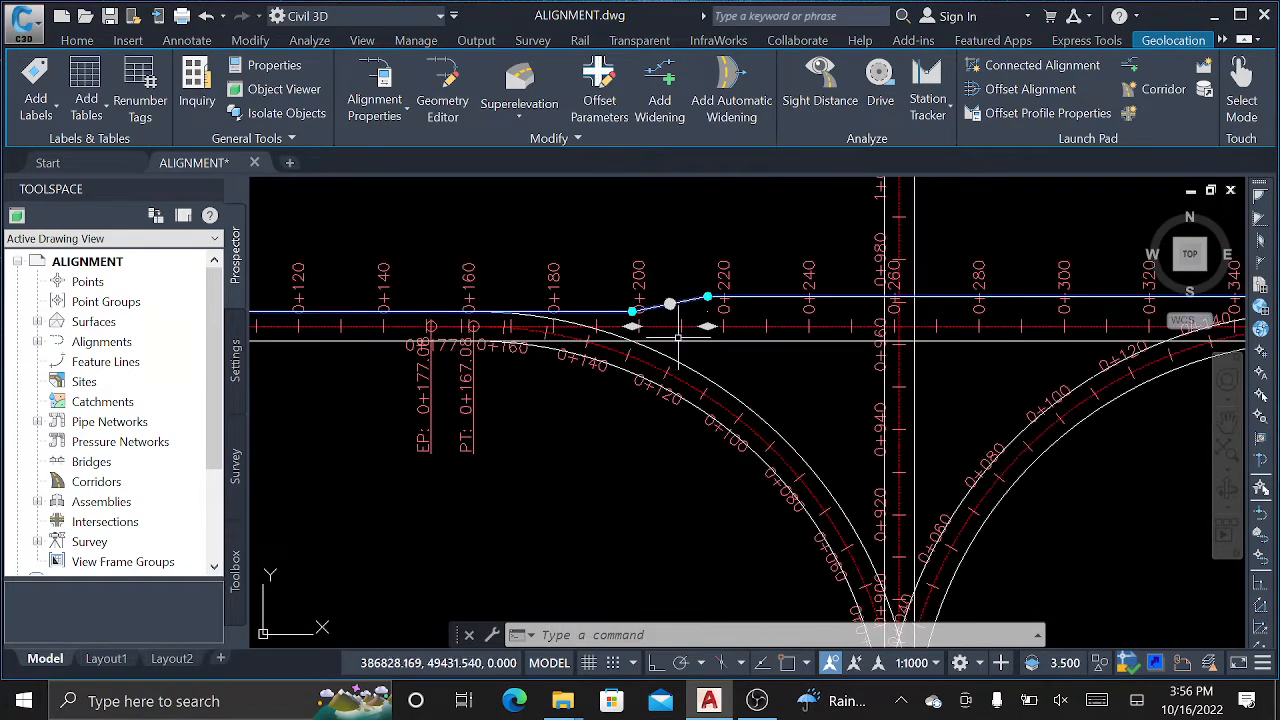
pyautogui.click(706, 326)
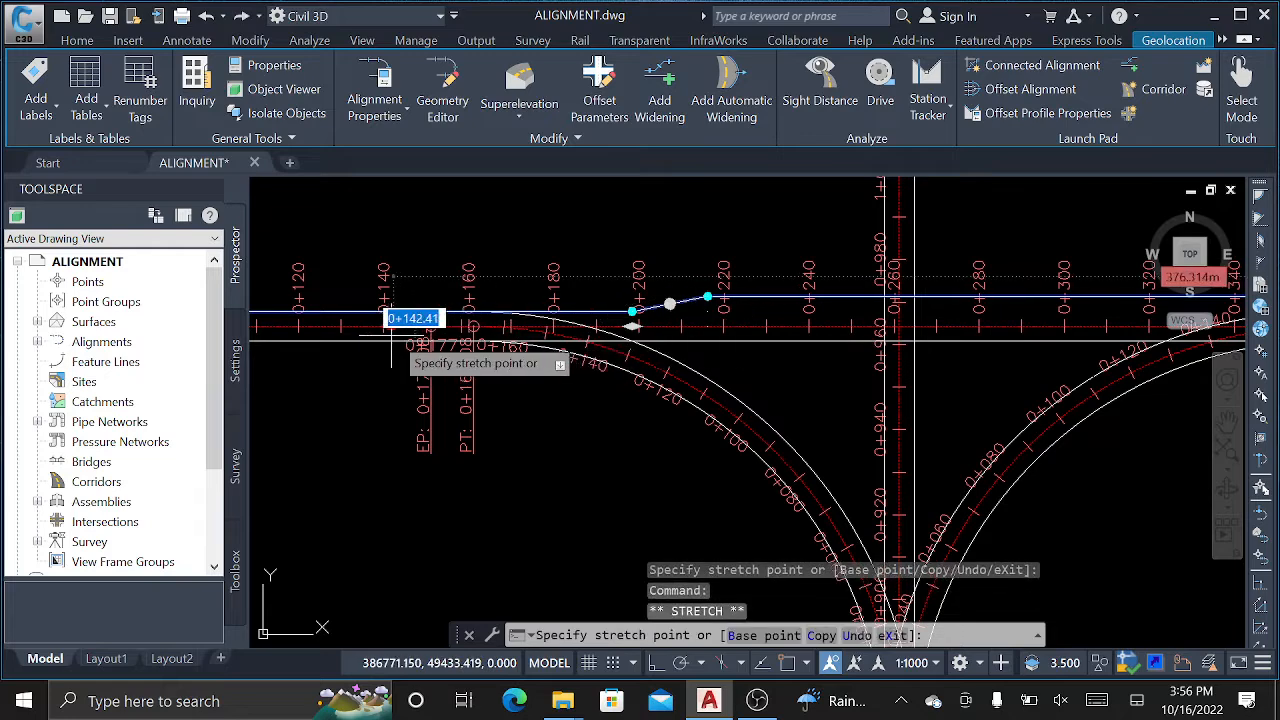
pyautogui.scroll(-2, 488, 305)
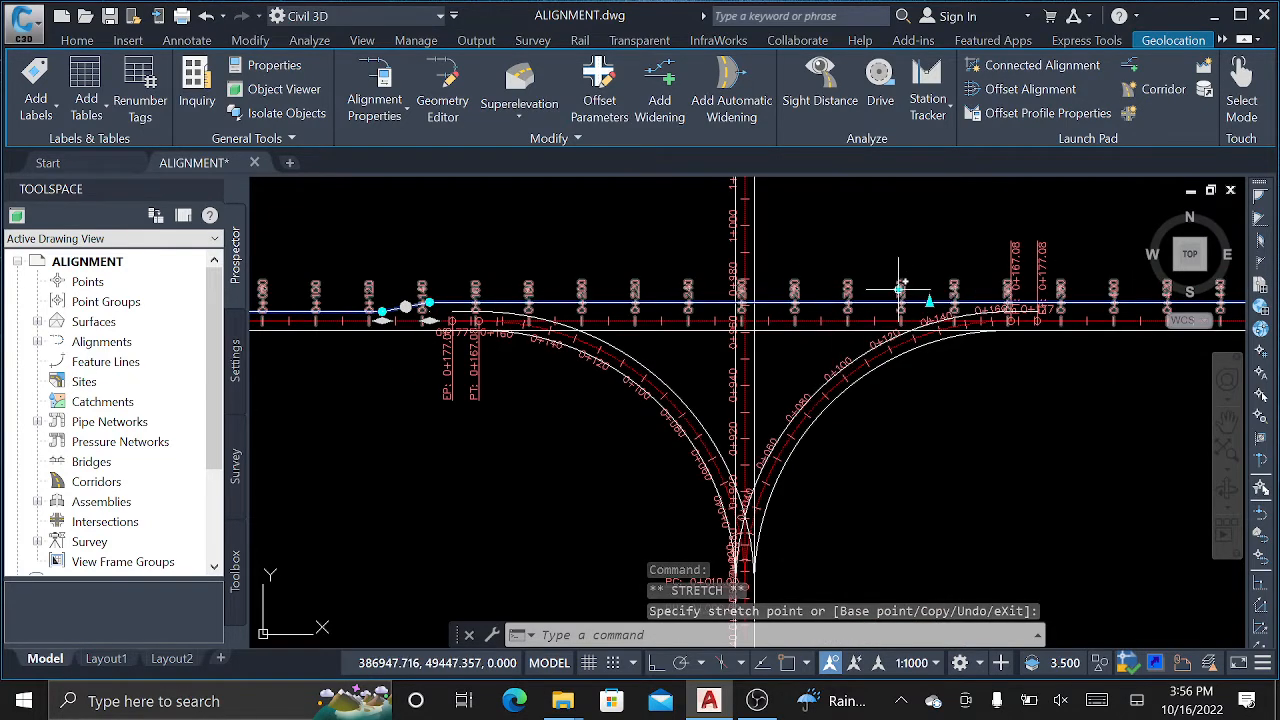
pyautogui.click(929, 291)
# Pull the widened edge back 3 m near 0+420, then start sloping the end step's top corner.
pyautogui.moveTo(1005, 320); pyautogui.dragTo(748, 320, button='middle')
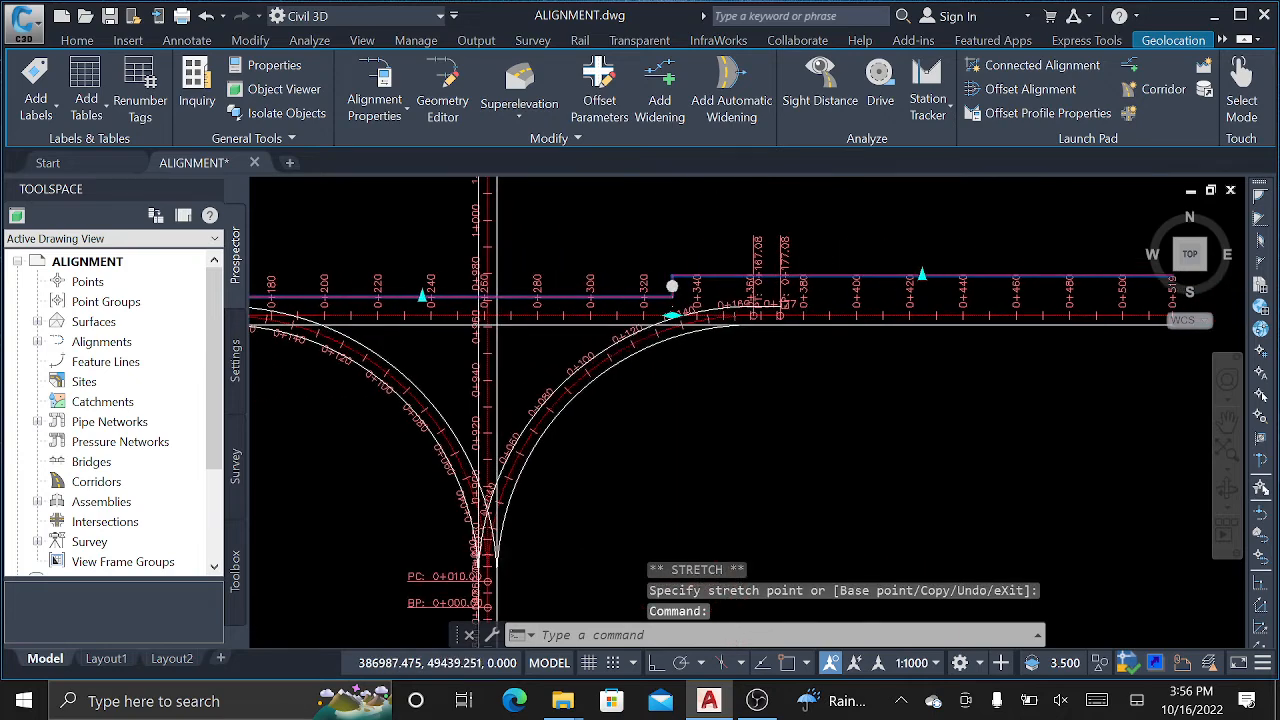
pyautogui.click(922, 275)
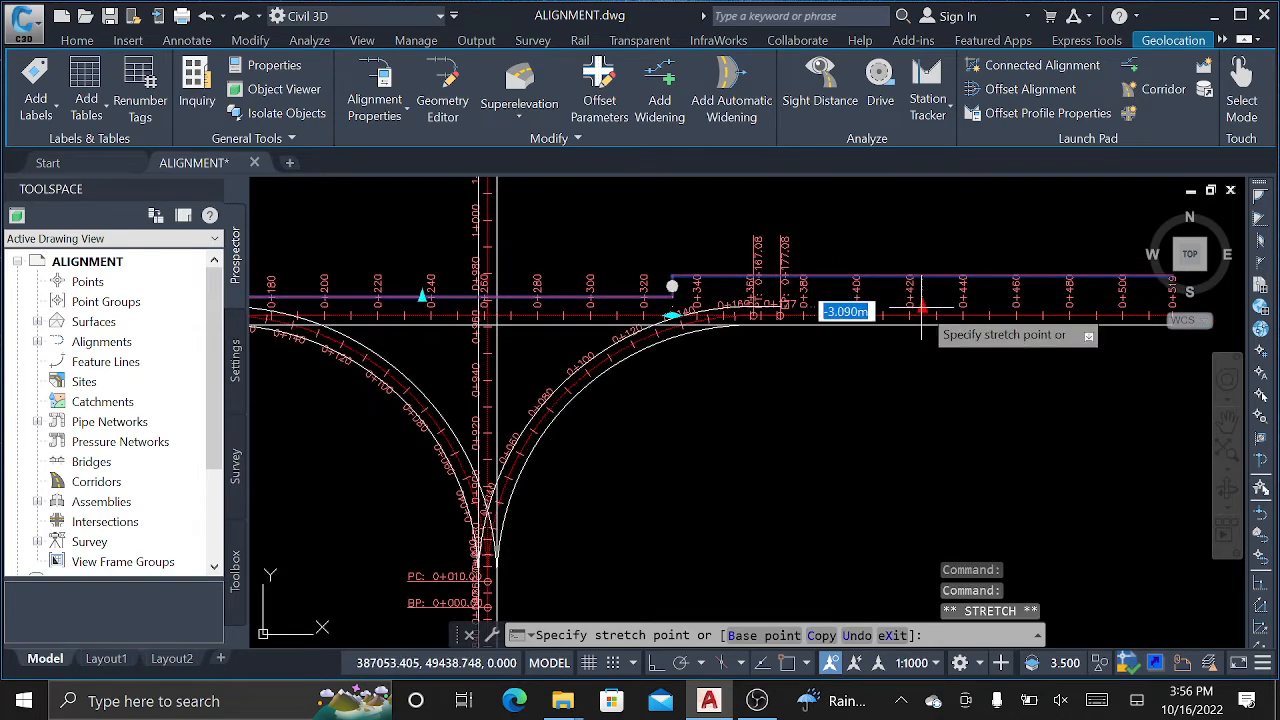
pyautogui.write('-')
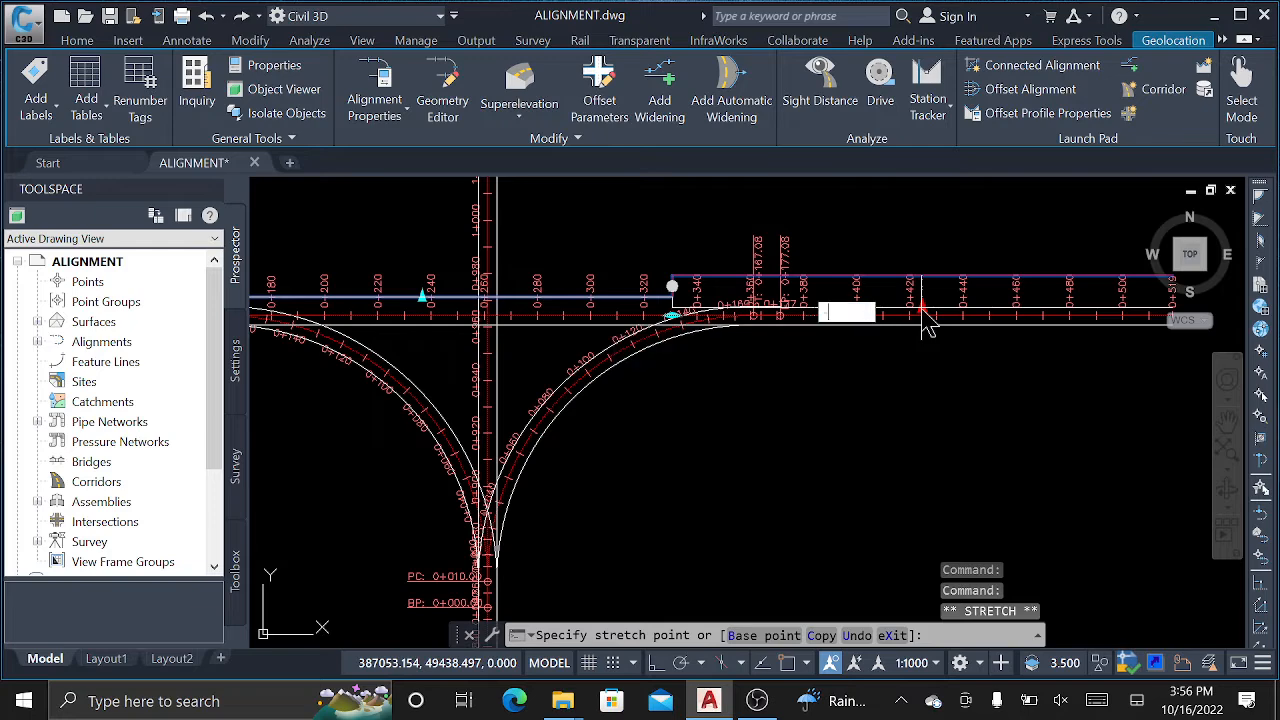
pyautogui.write('3')
pyautogui.press('Return')
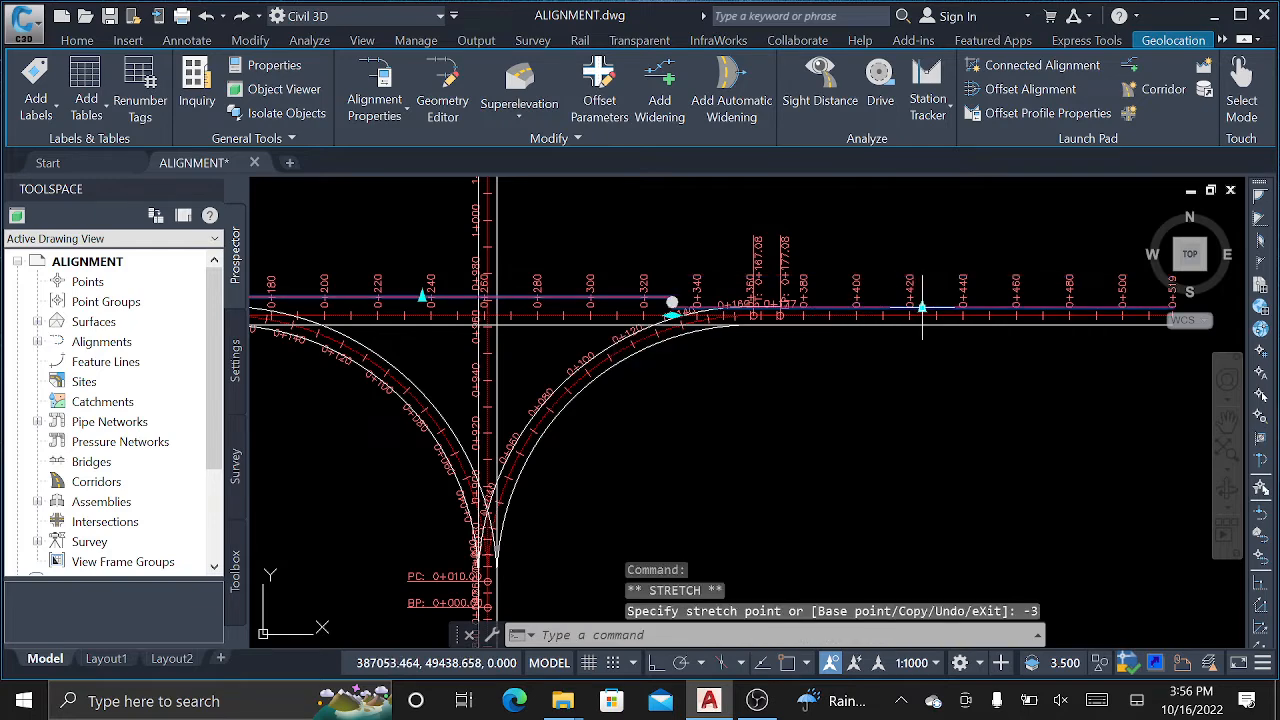
pyautogui.scroll(8, 640, 295)
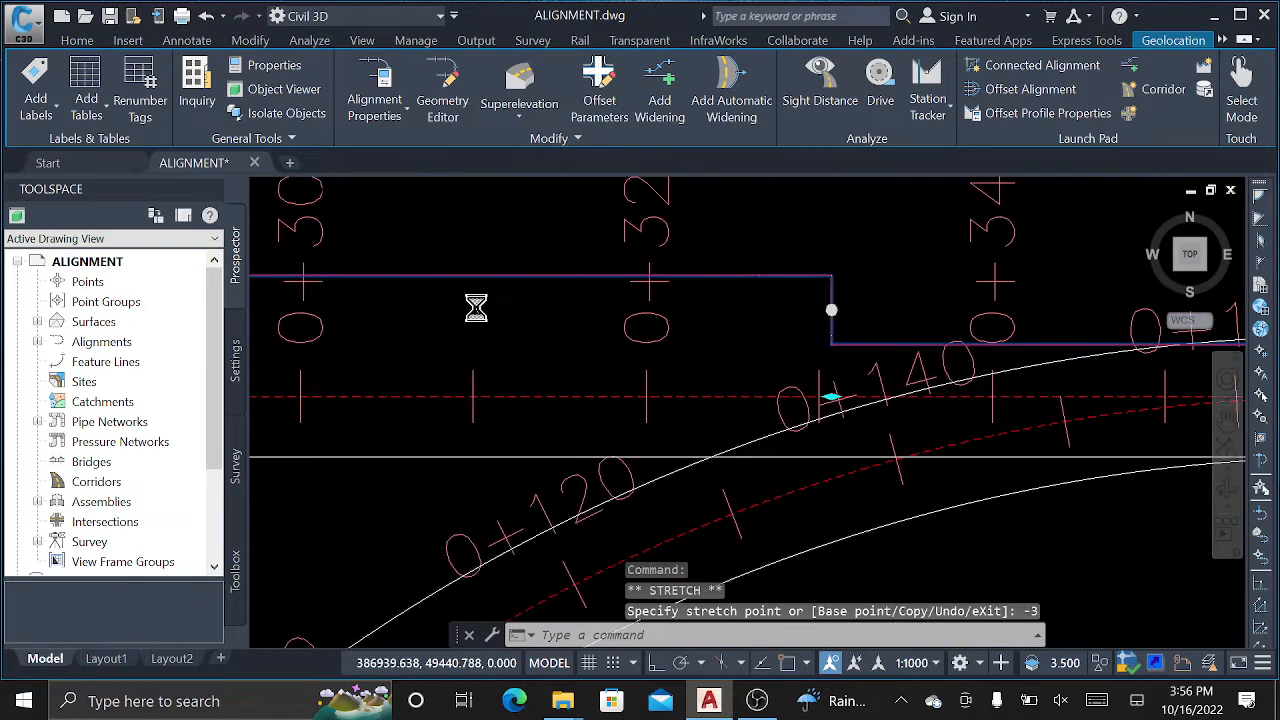
pyautogui.click(831, 310)
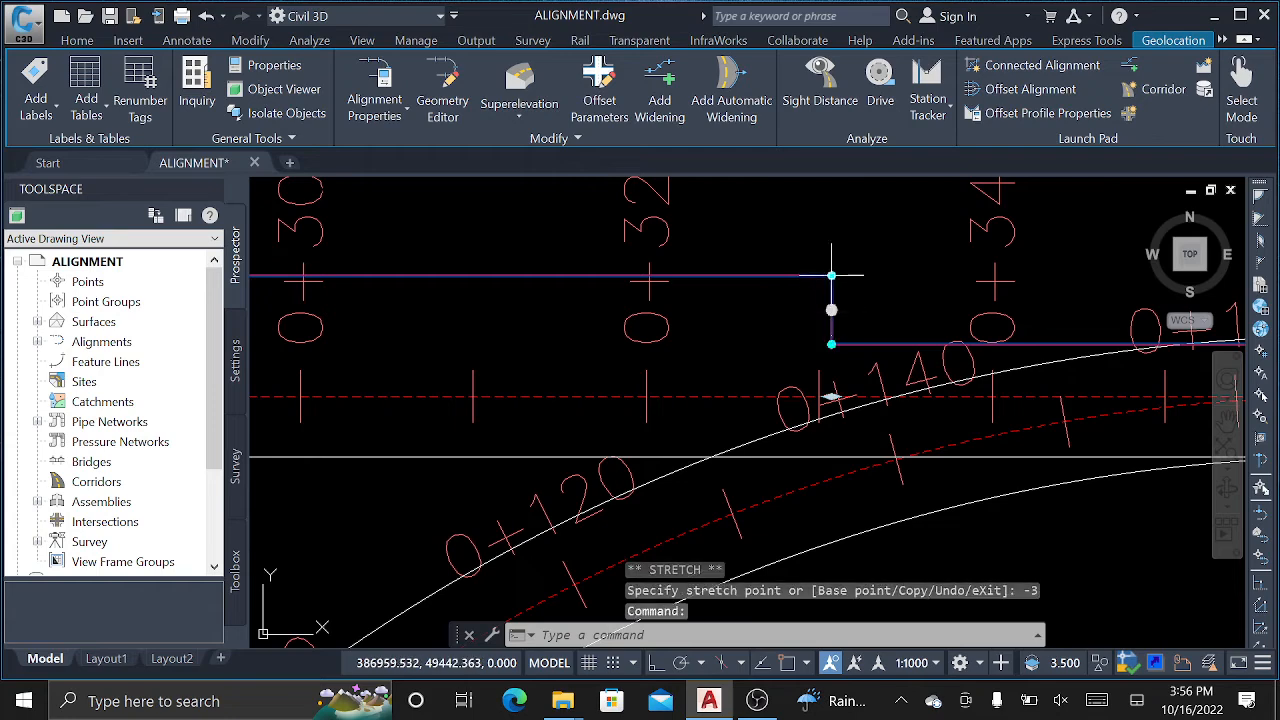
pyautogui.click(831, 274)
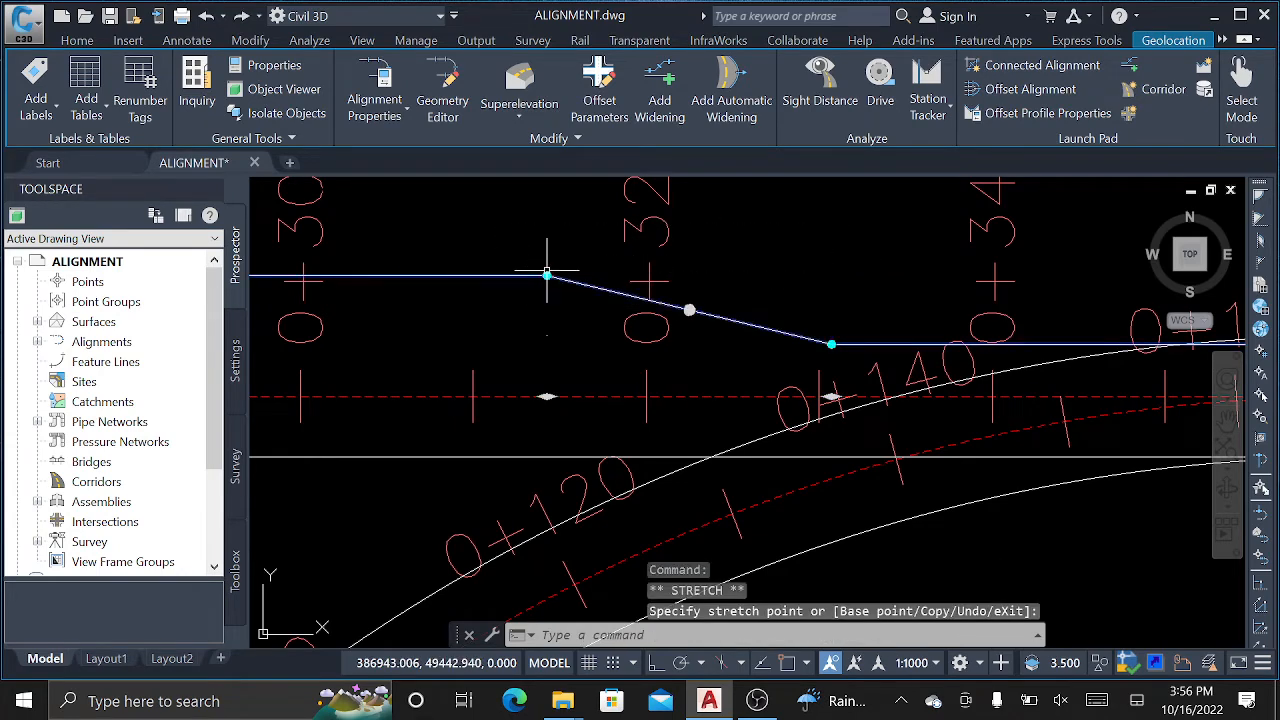
pyautogui.rightClick(693, 290)
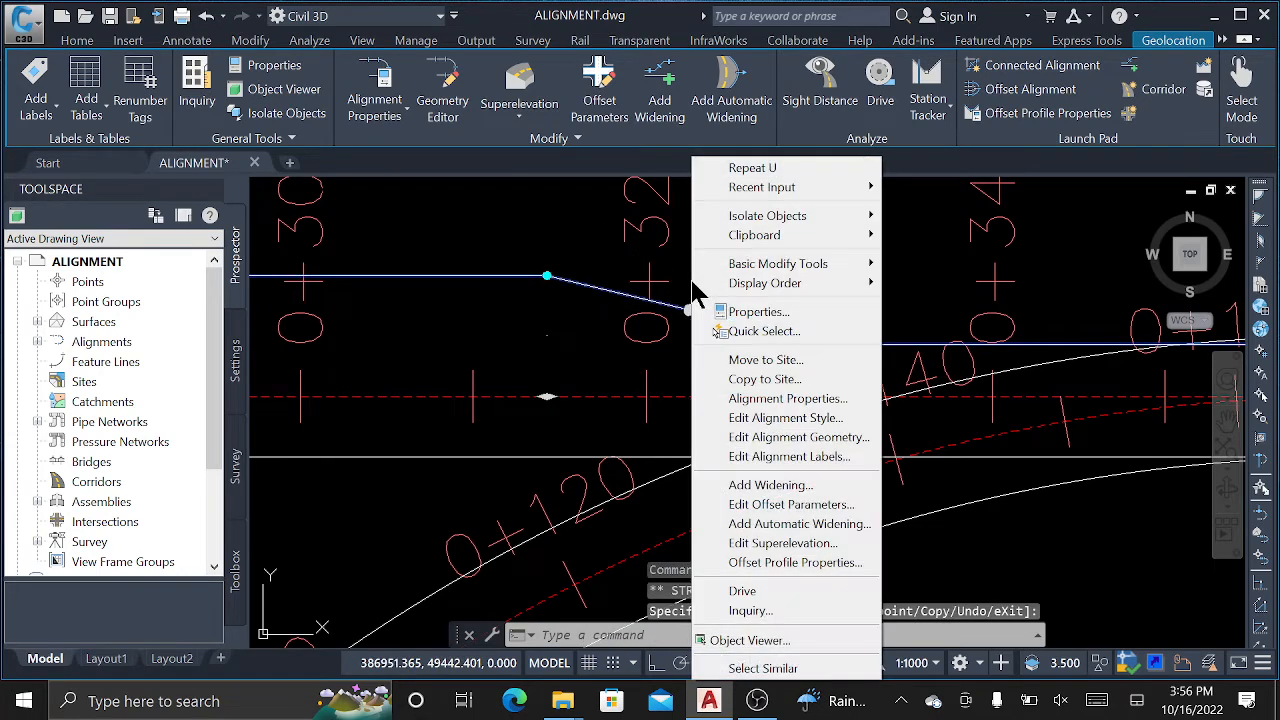
pyautogui.click(766, 490)
pyautogui.click(810, 560)
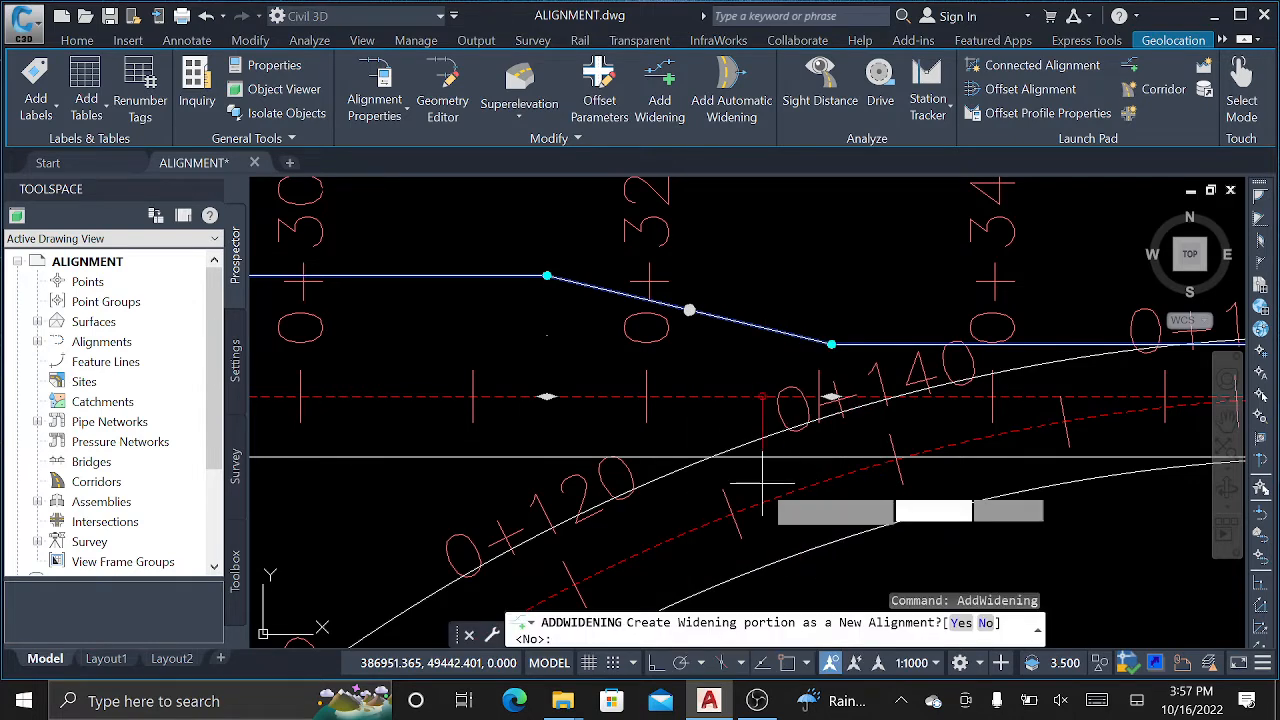
pyautogui.press('Escape')
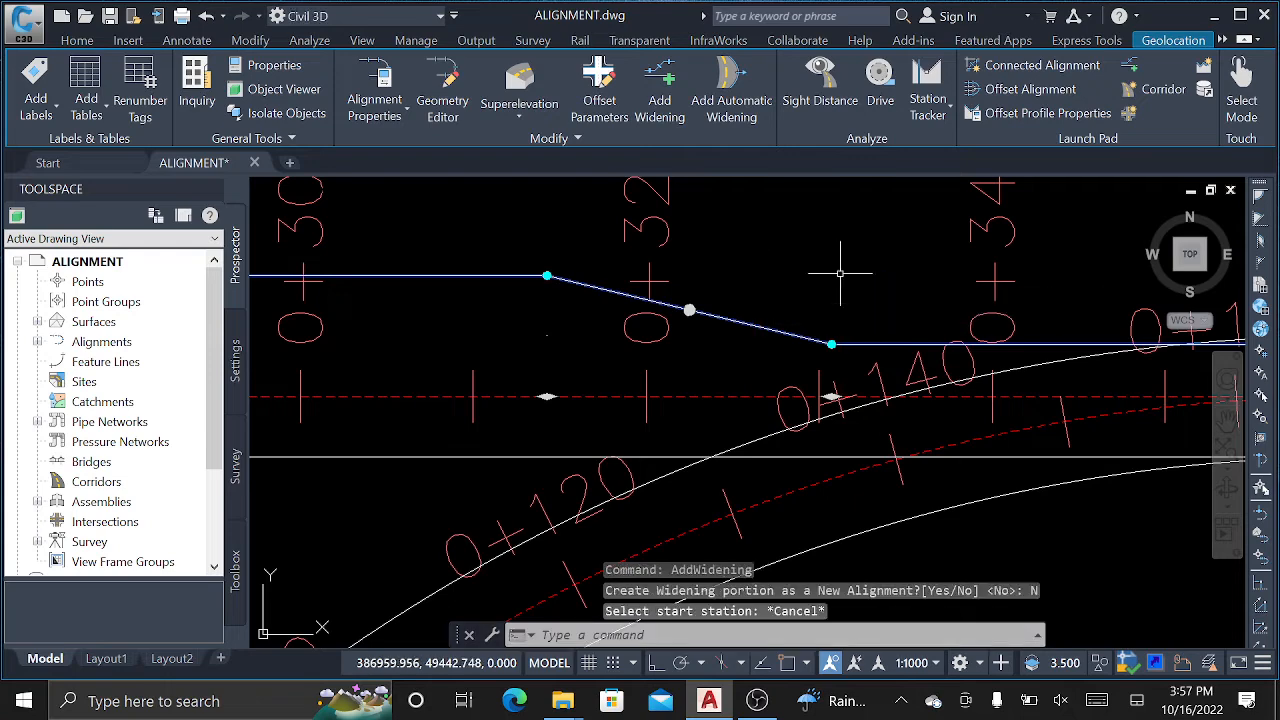
pyautogui.rightClick(818, 284)
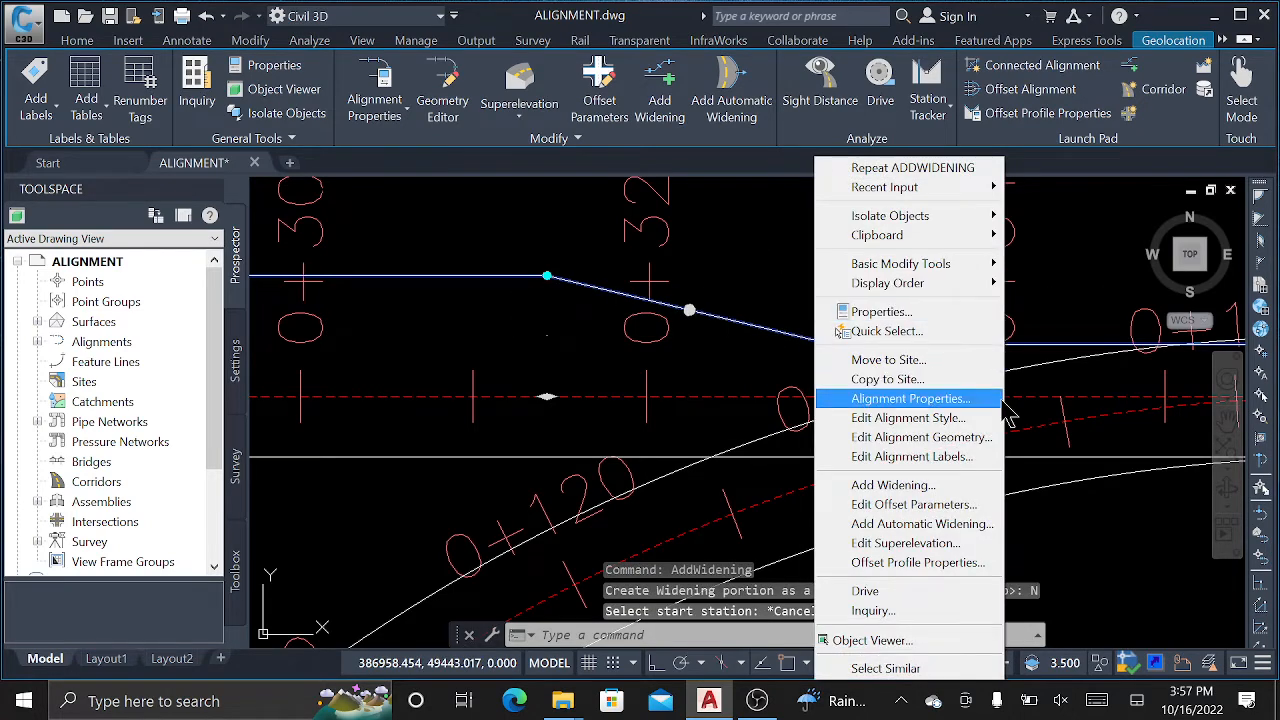
pyautogui.click(932, 505)
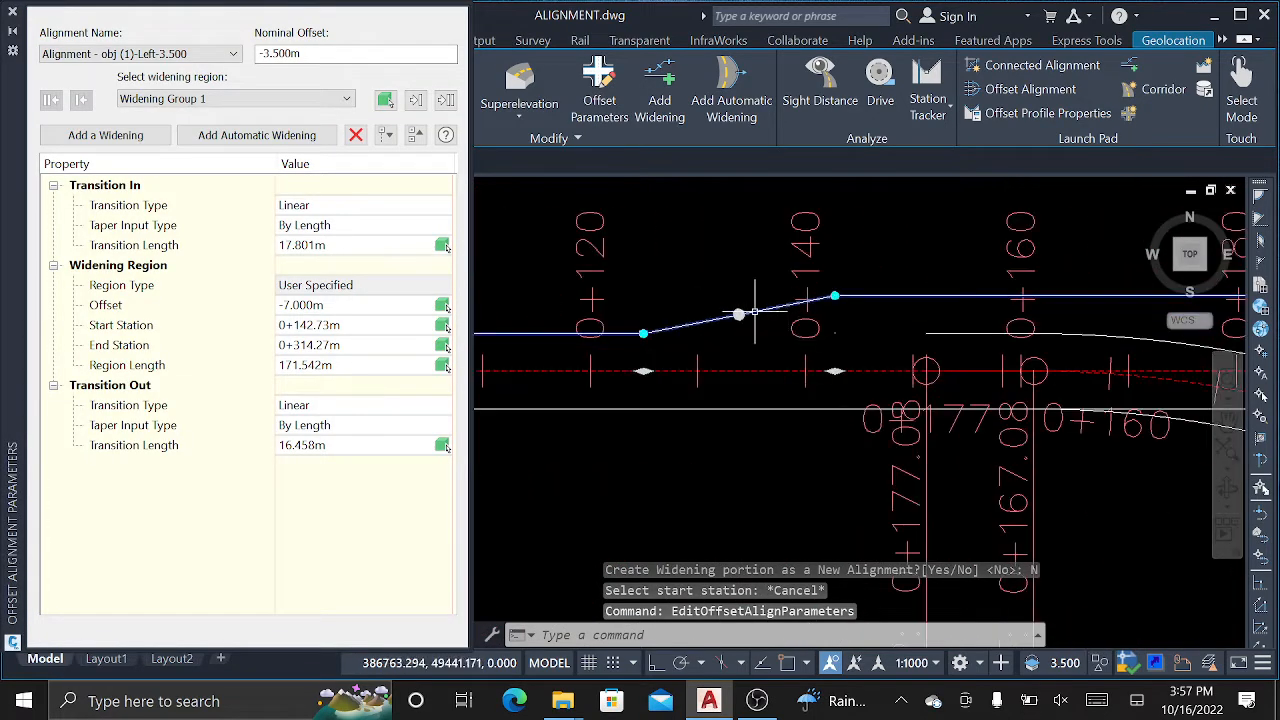
pyautogui.click(315, 246)
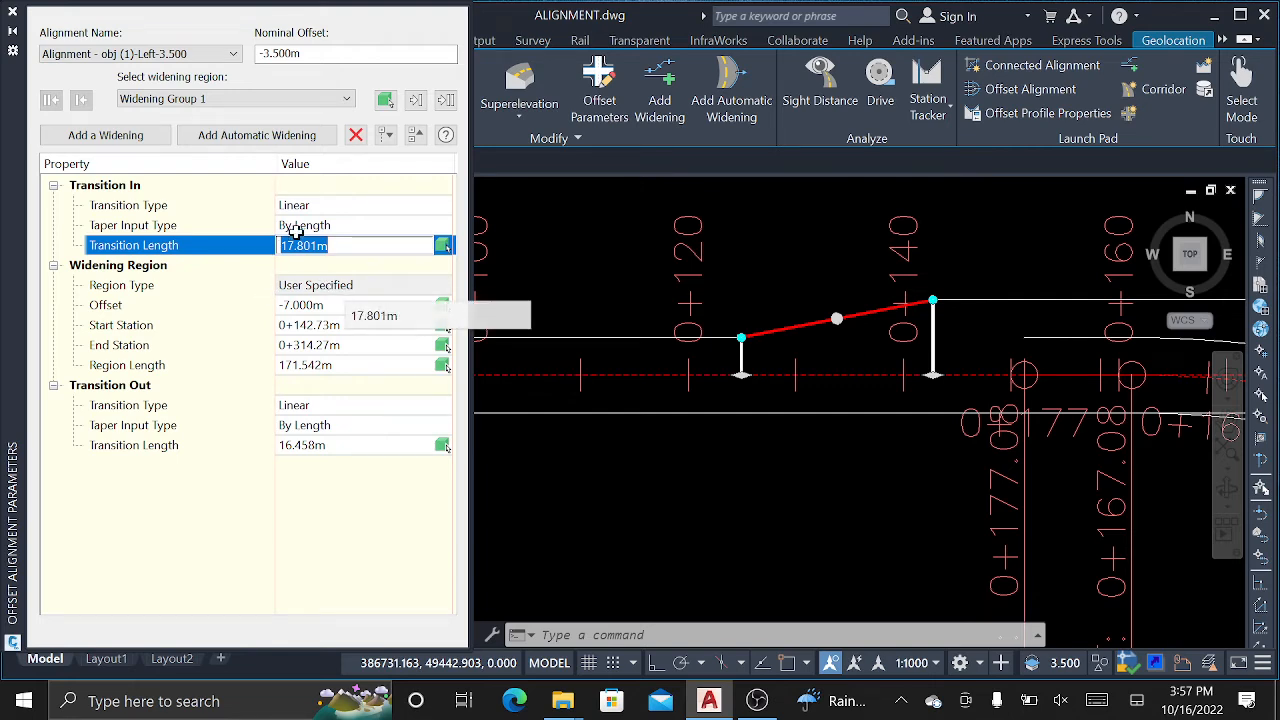
pyautogui.click(295, 228)
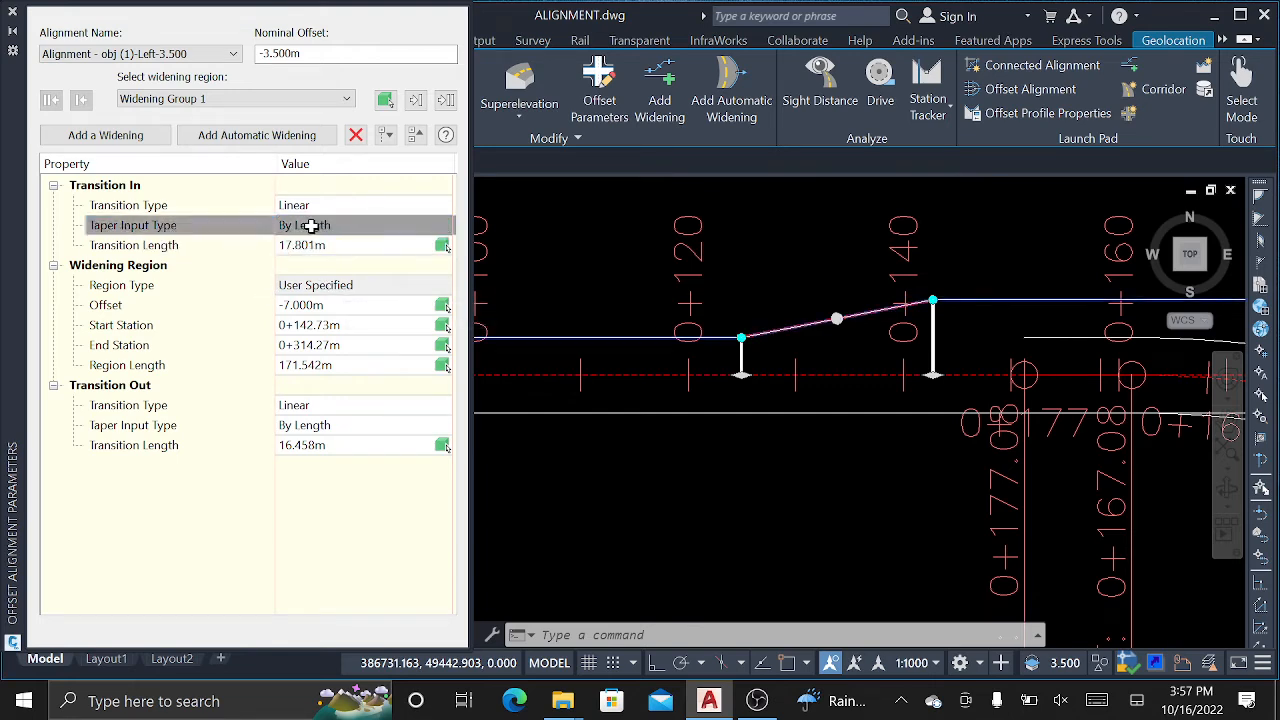
pyautogui.click(314, 308)
pyautogui.scroll(-5, 748, 330)
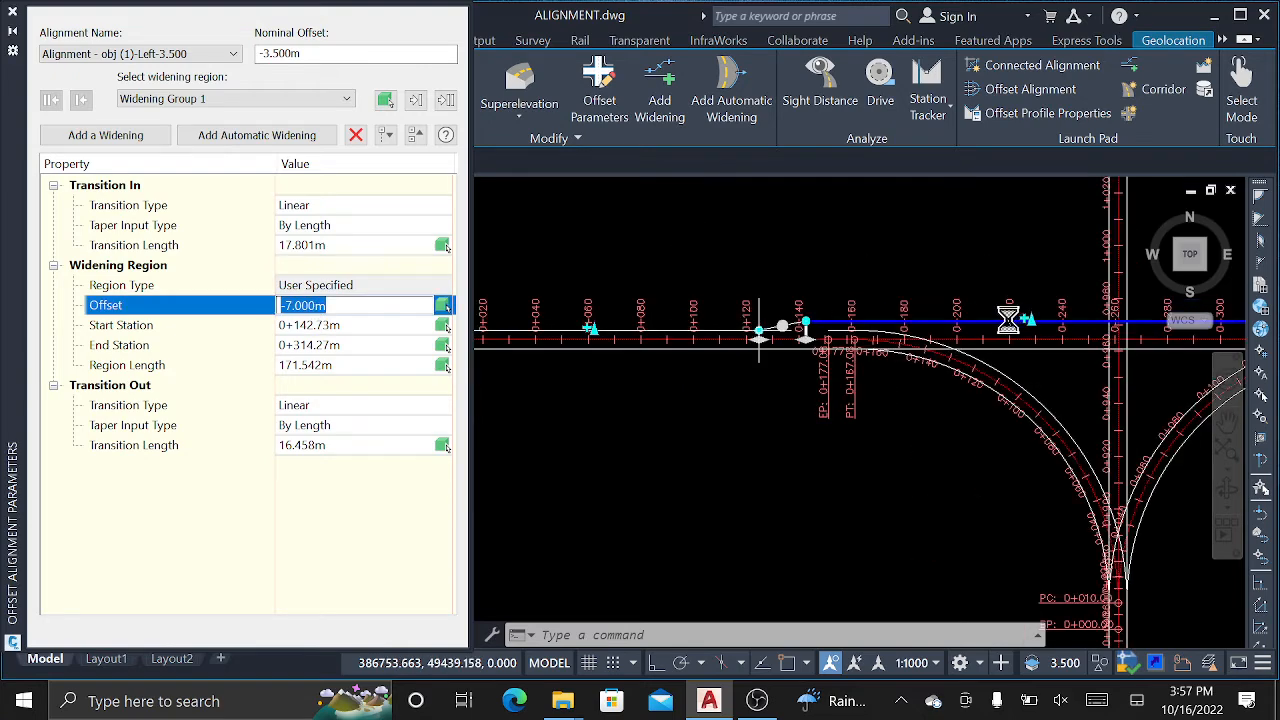
pyautogui.scroll(-2, 1008, 320)
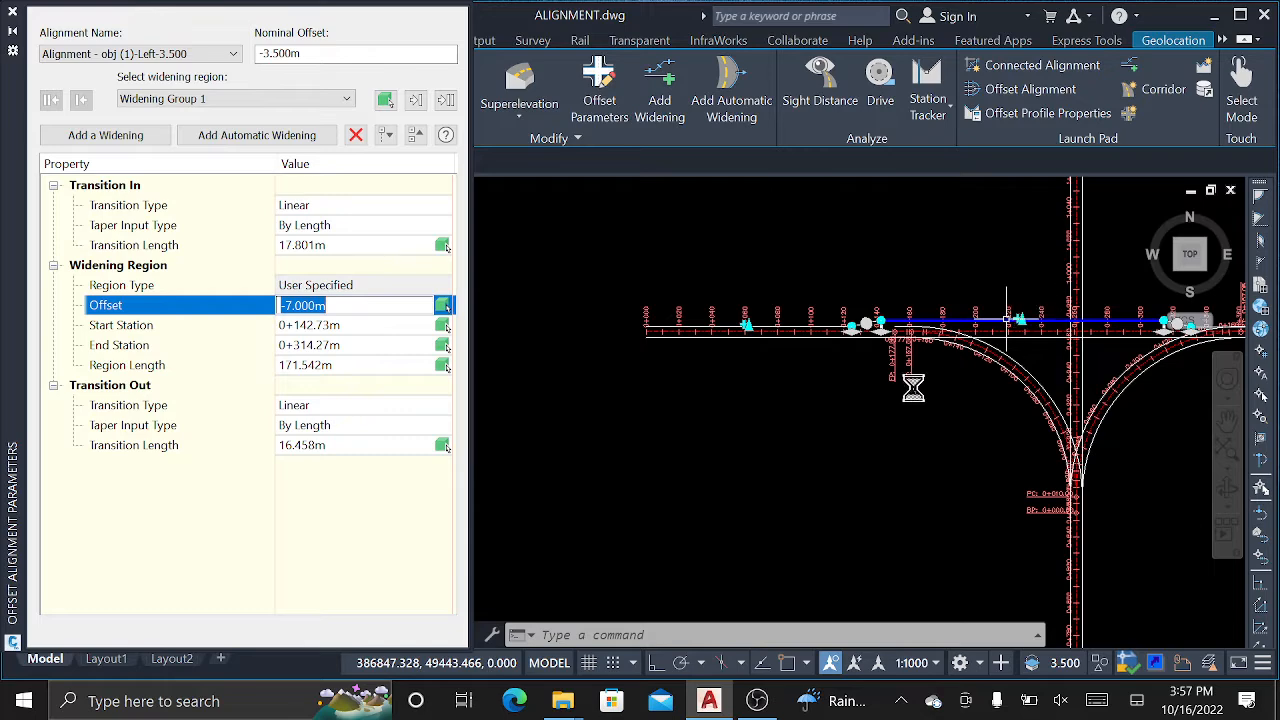
pyautogui.scroll(5, 900, 375)
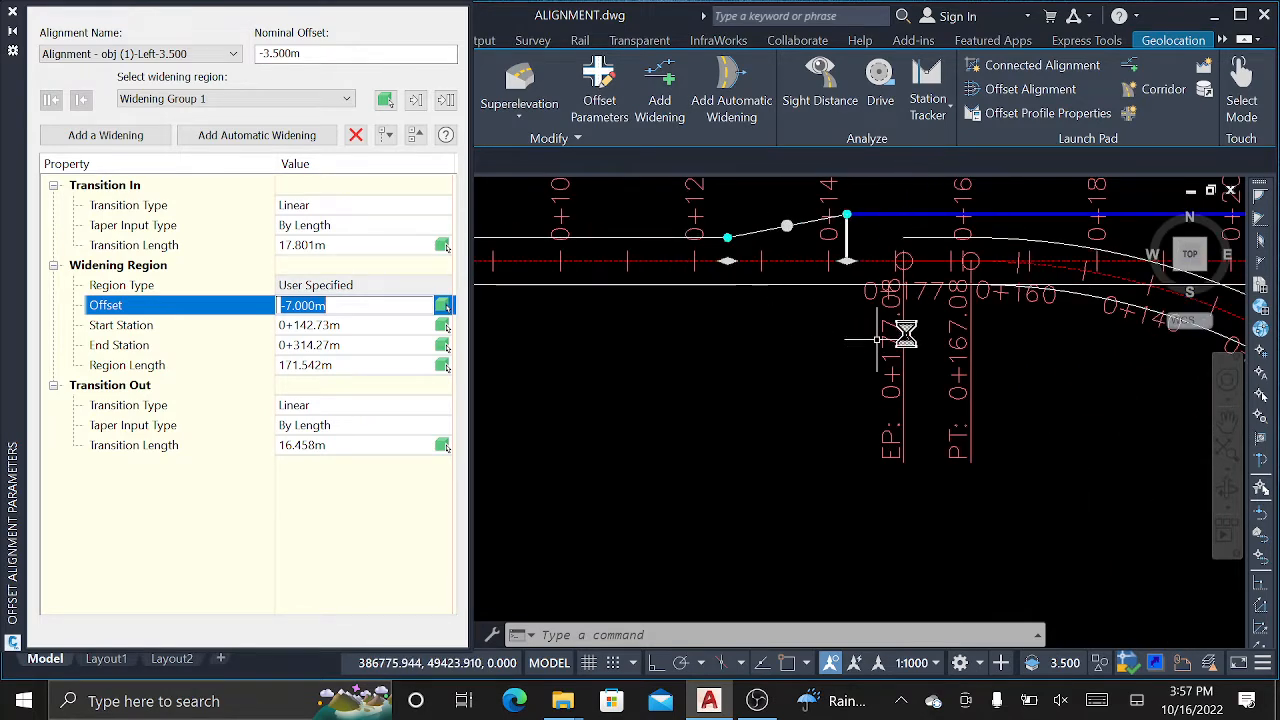
pyautogui.scroll(-2, 876, 341)
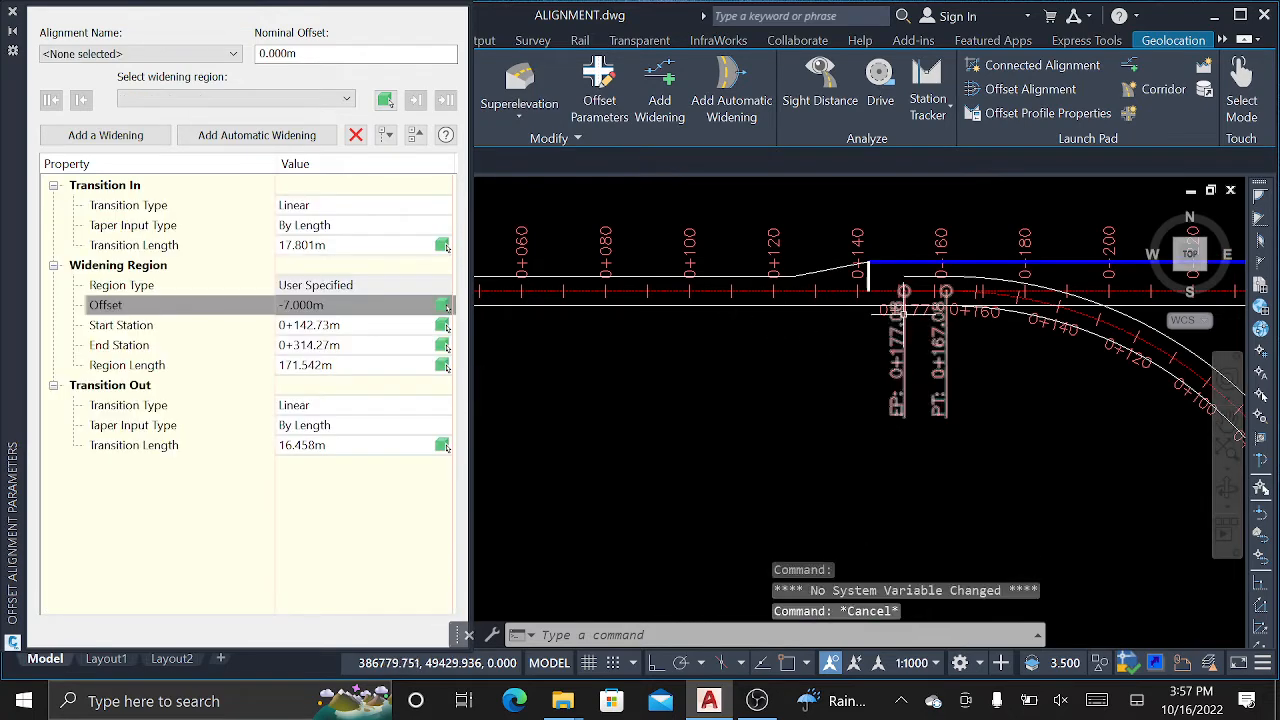
pyautogui.moveTo(886, 317); pyautogui.dragTo(590, 338, button='middle')
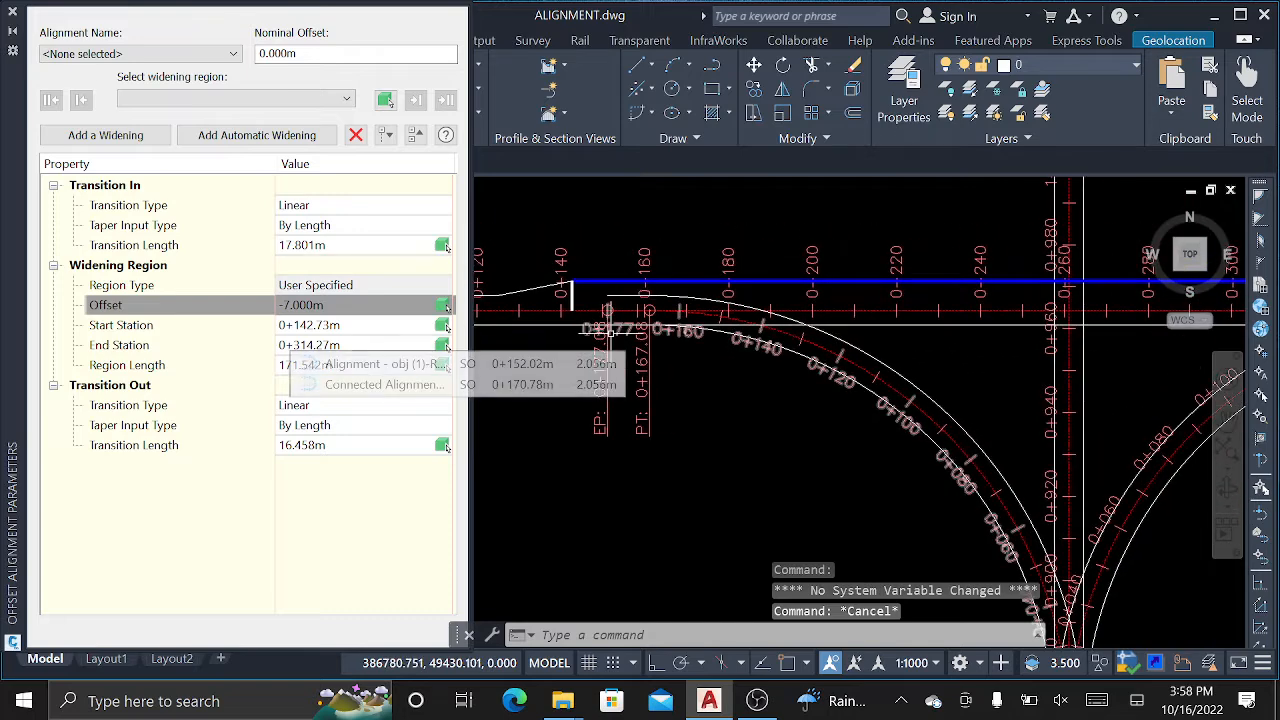
pyautogui.scroll(-4, 648, 334)
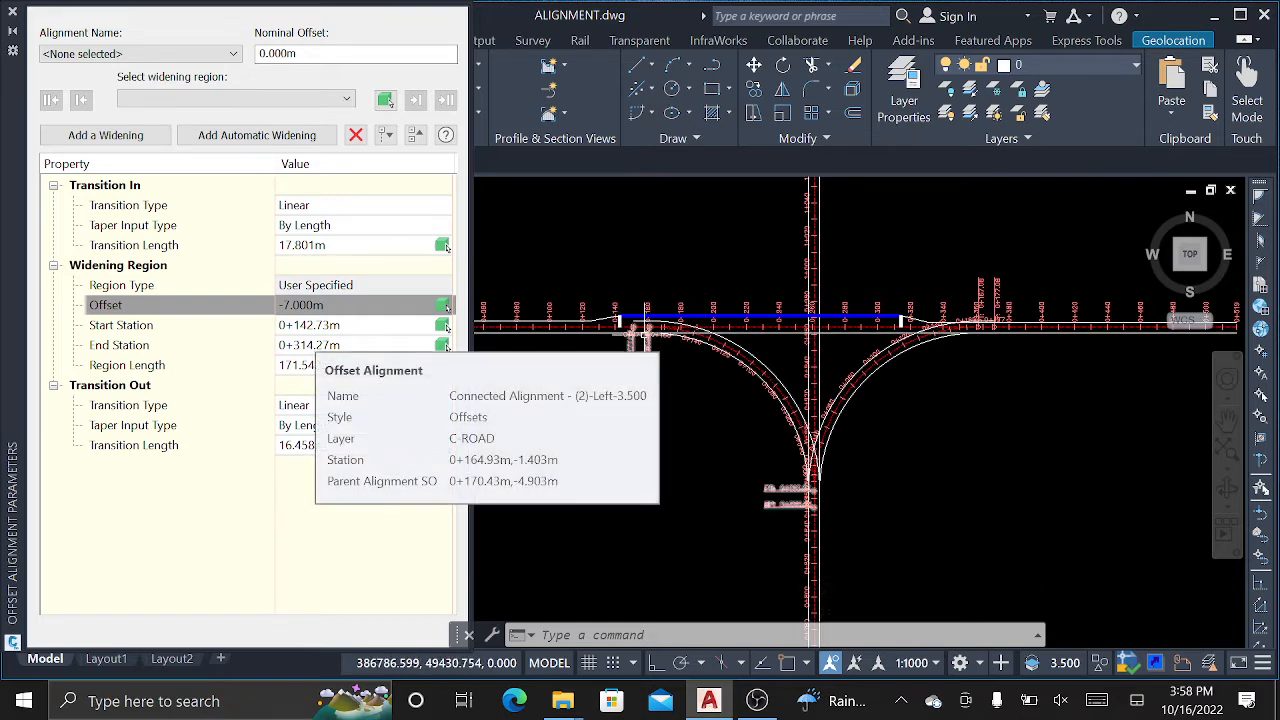
pyautogui.scroll(2, 646, 326)
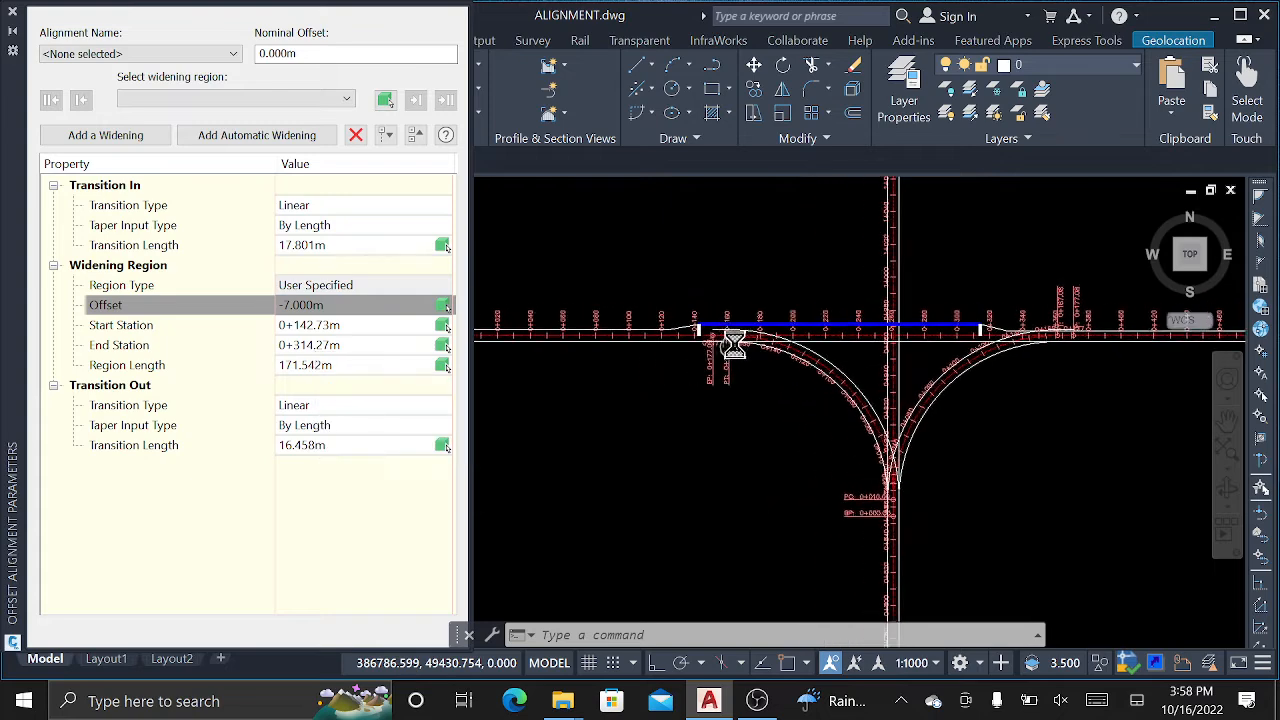
pyautogui.scroll(2, 751, 330)
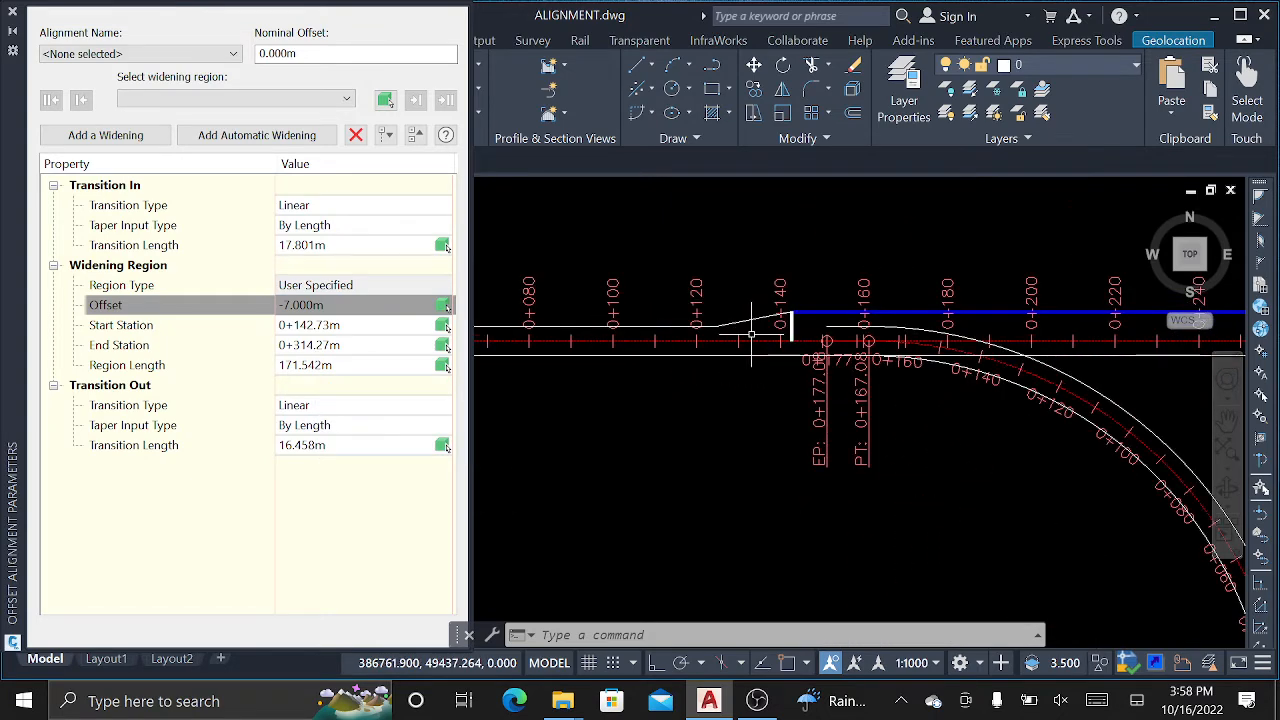
pyautogui.press('Escape')
pyautogui.press('Escape')
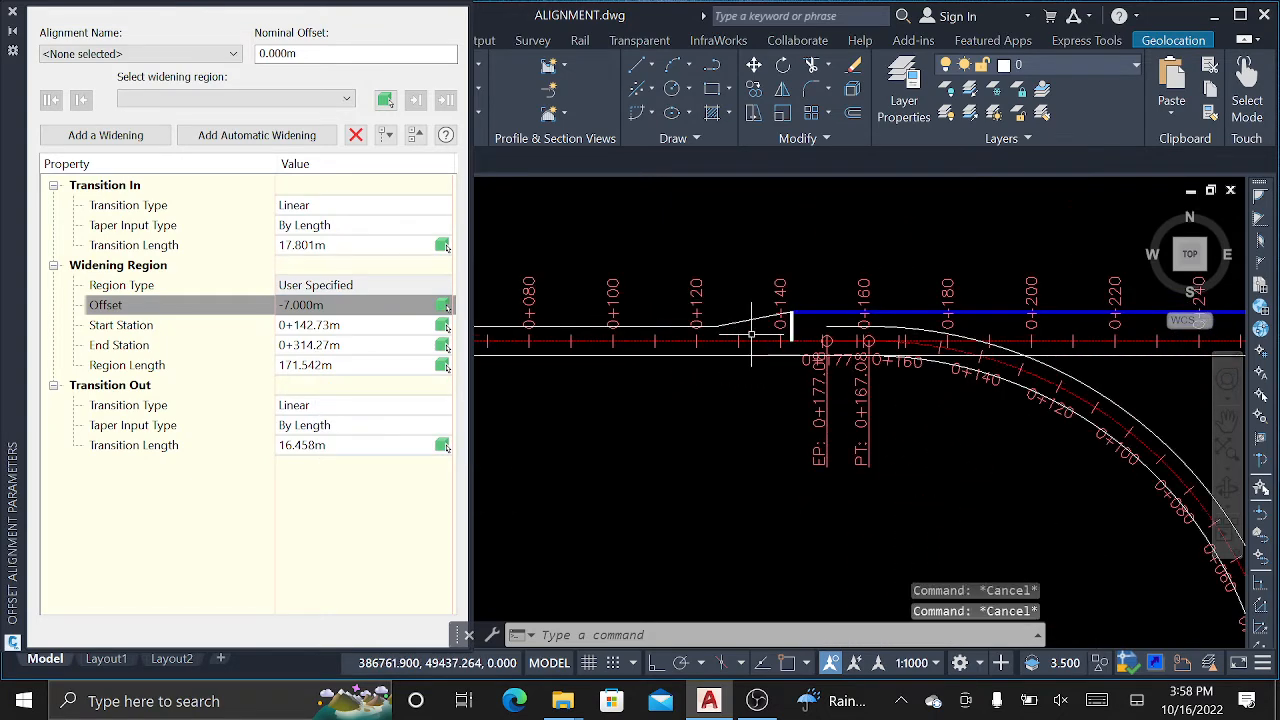
pyautogui.click(17, 17)
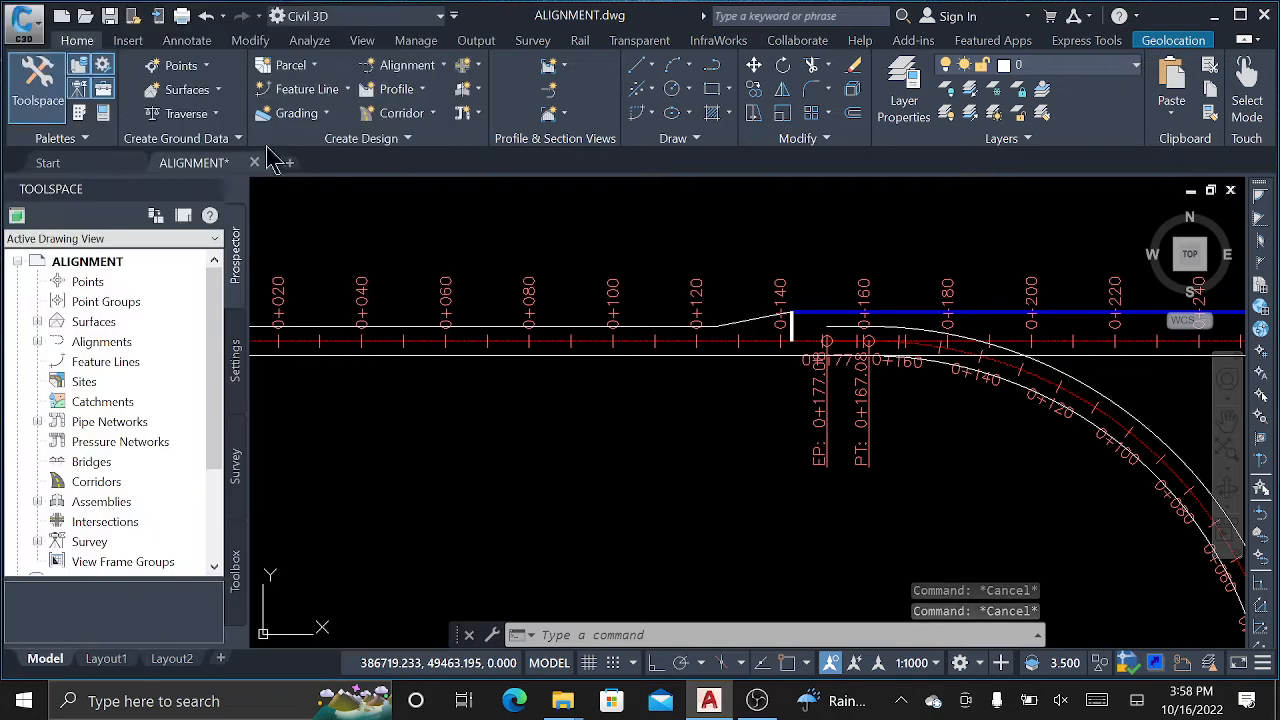
# Zoom and pan to recentre the view on the intersection's widened main-road edges.
pyautogui.scroll(-4, 565, 420)
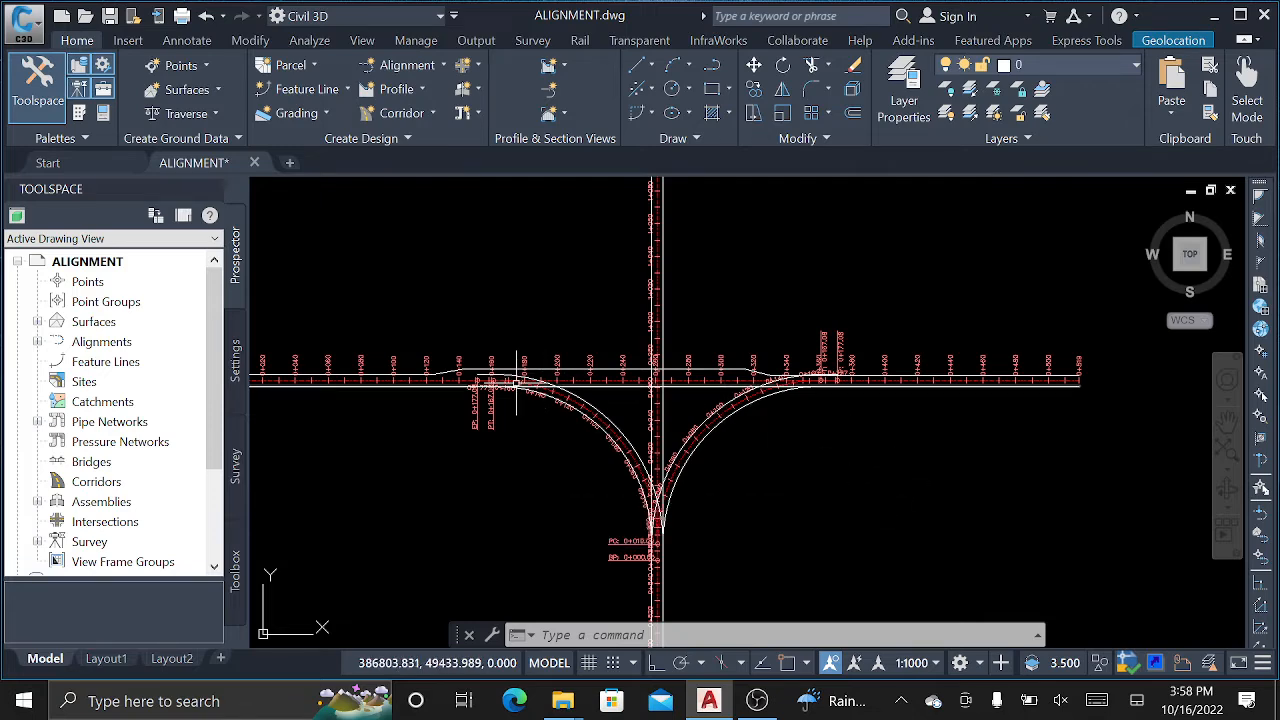
pyautogui.scroll(3, 580, 354)
pyautogui.scroll(-1, 797, 372)
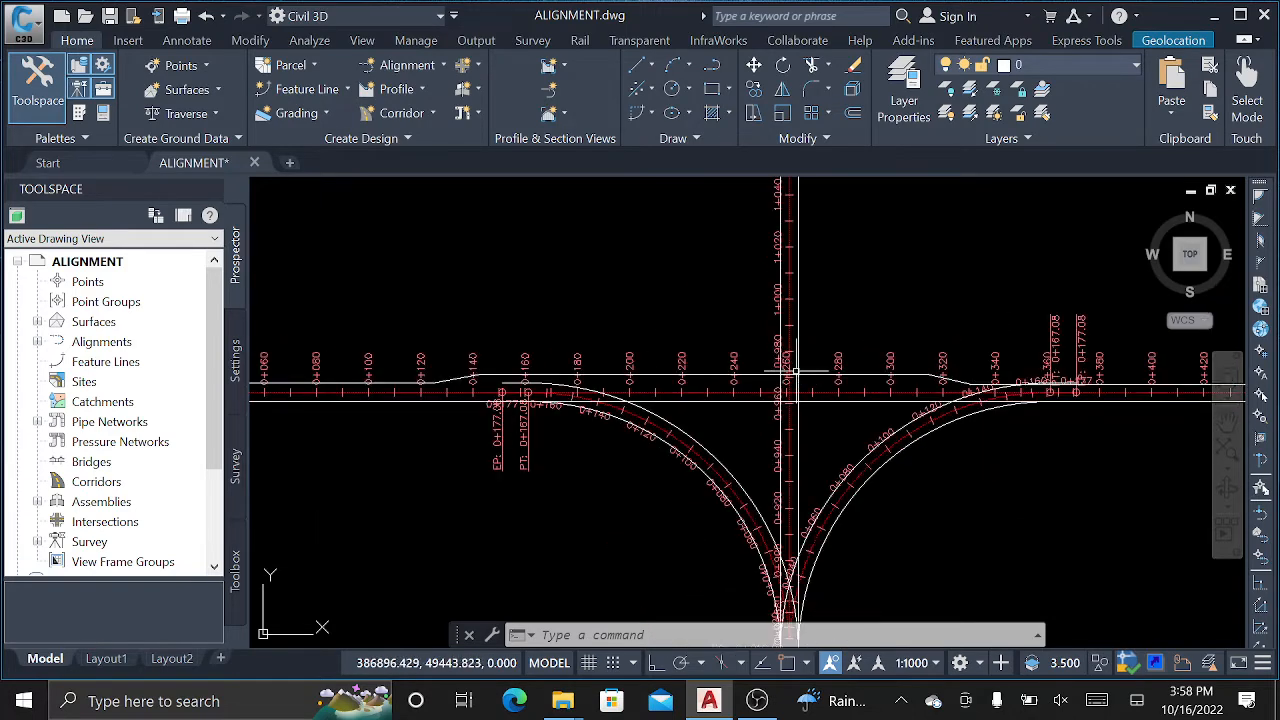
pyautogui.moveTo(709, 376)
pyautogui.mouseDown(button='middle')
pyautogui.moveTo(694, 377)
pyautogui.moveTo(809, 383)
pyautogui.mouseUp(button='middle')
pyautogui.moveTo(671, 383); pyautogui.dragTo(766, 387, button='middle')
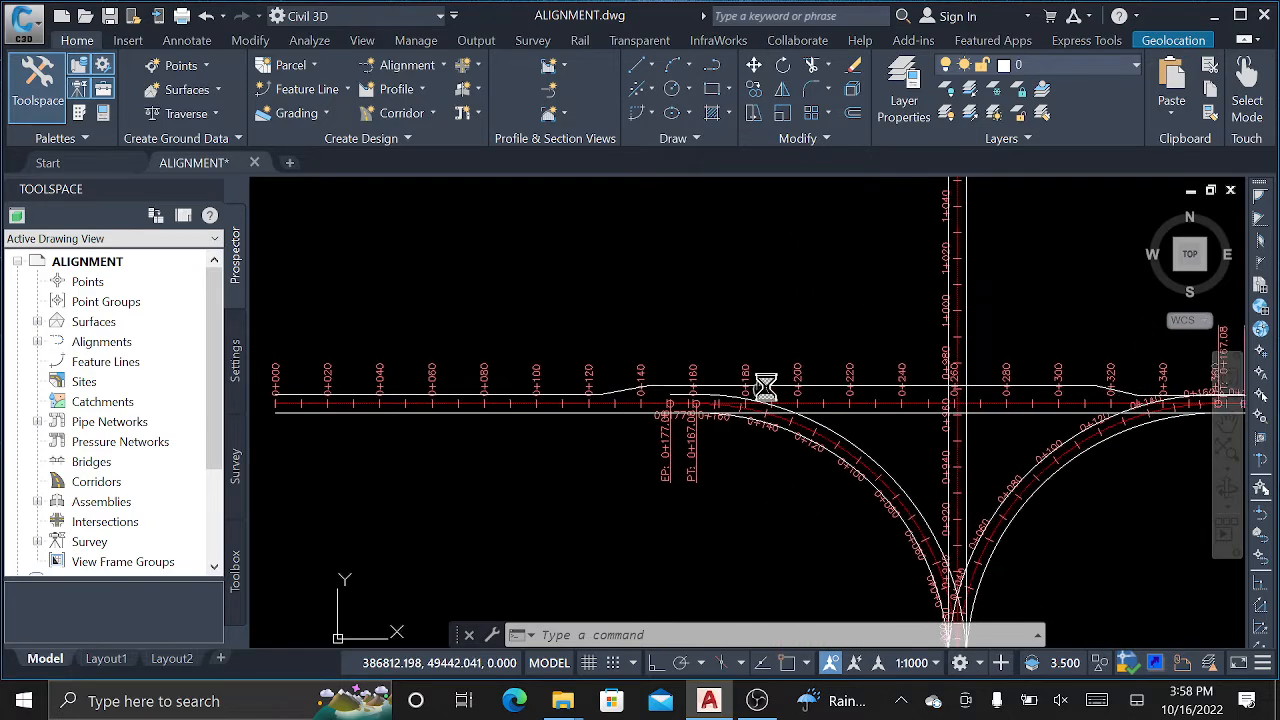
pyautogui.moveTo(710, 387)
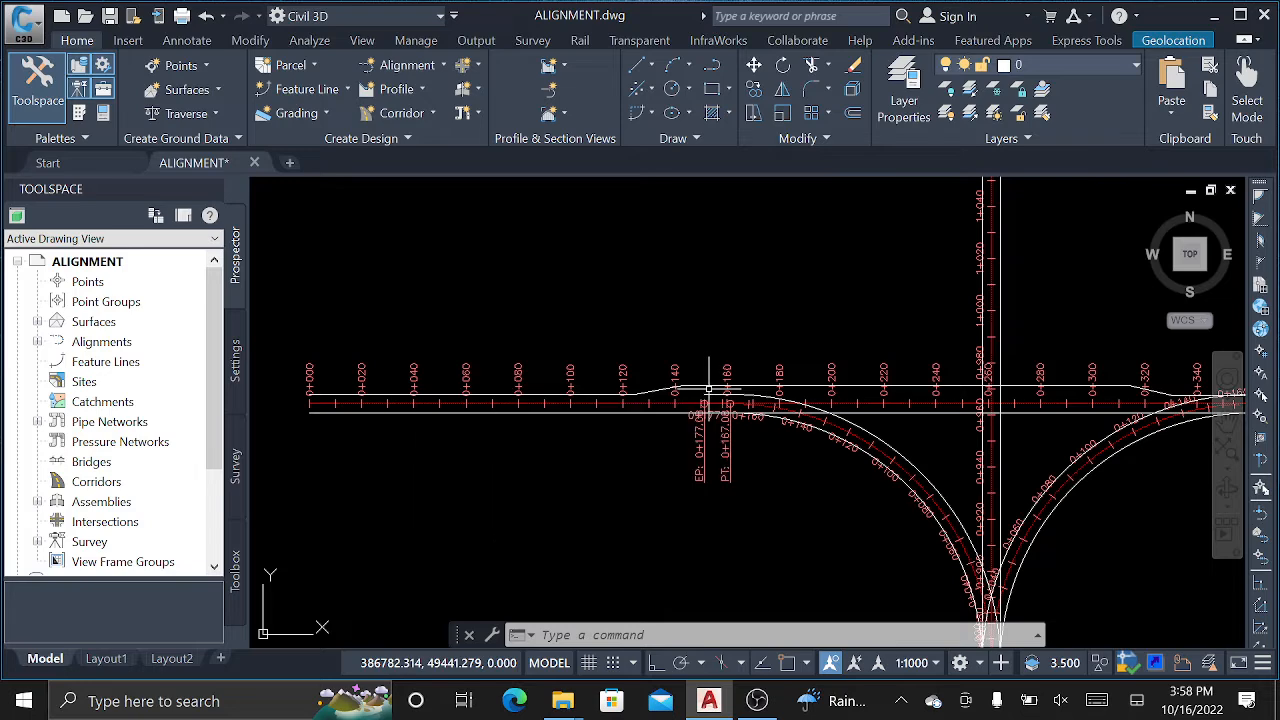
pyautogui.scroll(-2, 470, 380)
pyautogui.scroll(2, 857, 373)
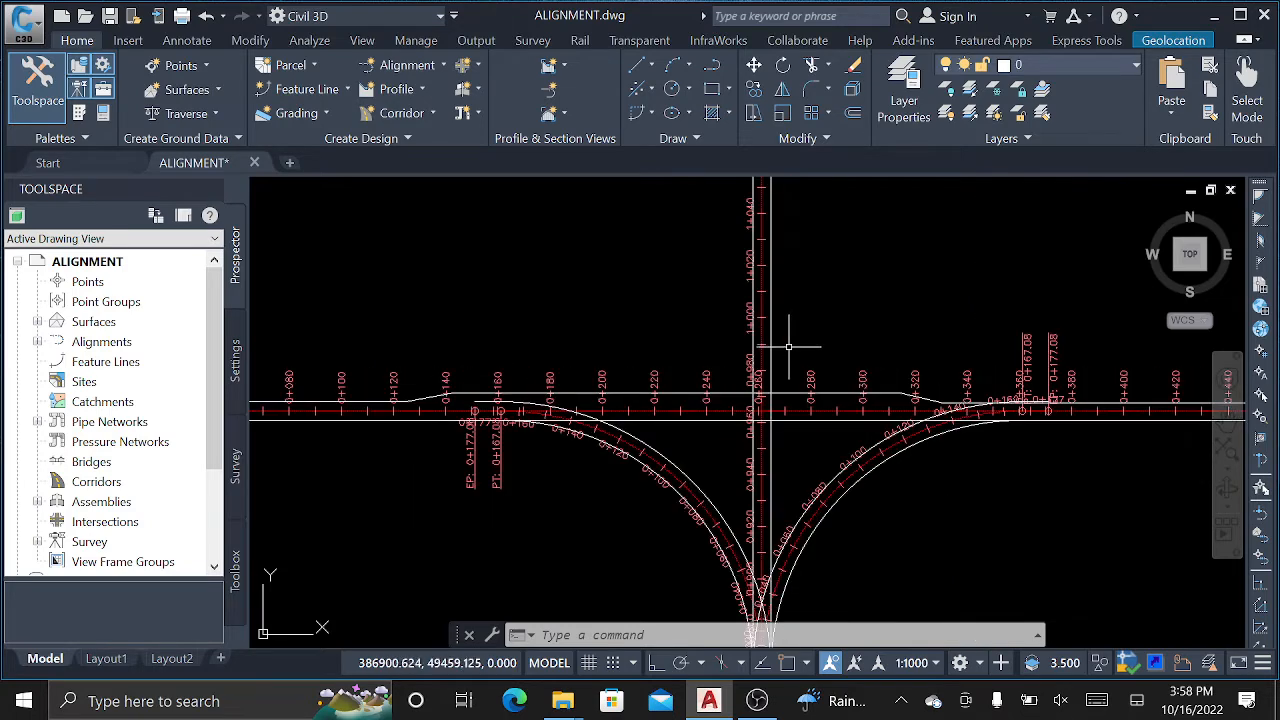
# Select the side-road and right curb-return alignments, then clear the selection.
pyautogui.click(769, 326)
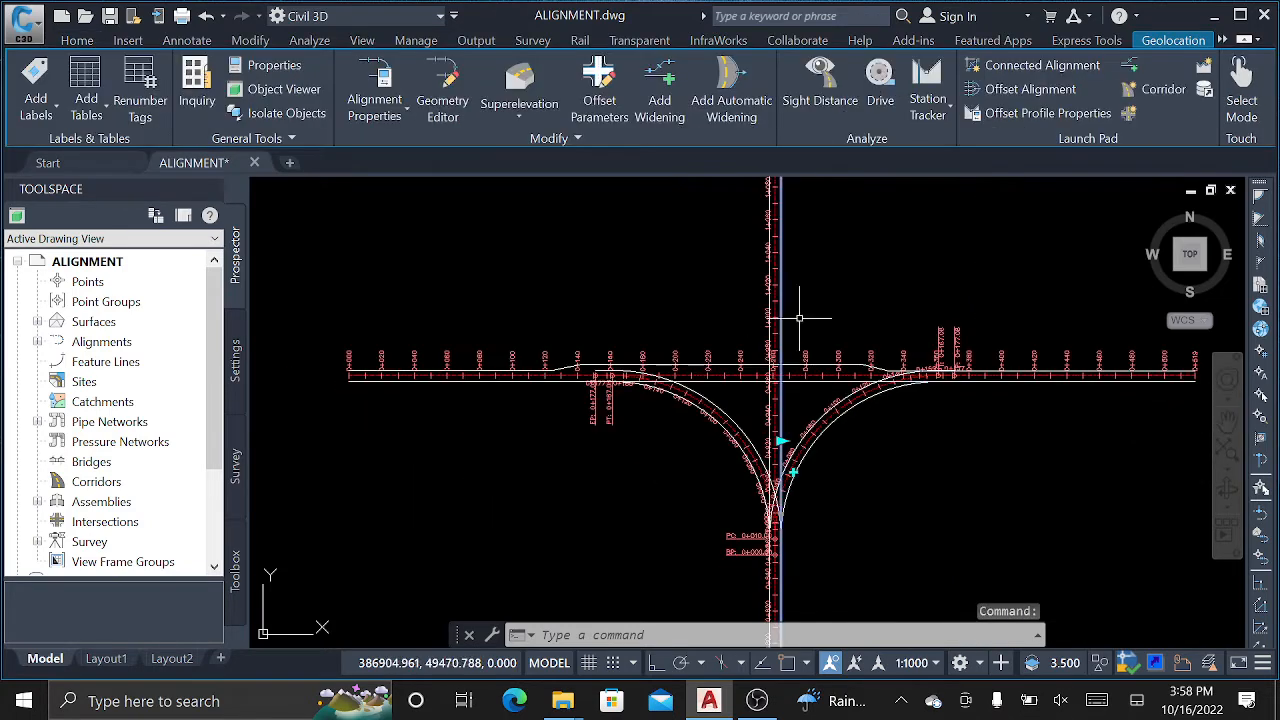
pyautogui.moveTo(780, 500); pyautogui.dragTo(795, 390, button='middle')
pyautogui.click(805, 455)
pyautogui.scroll(4, 805, 455)
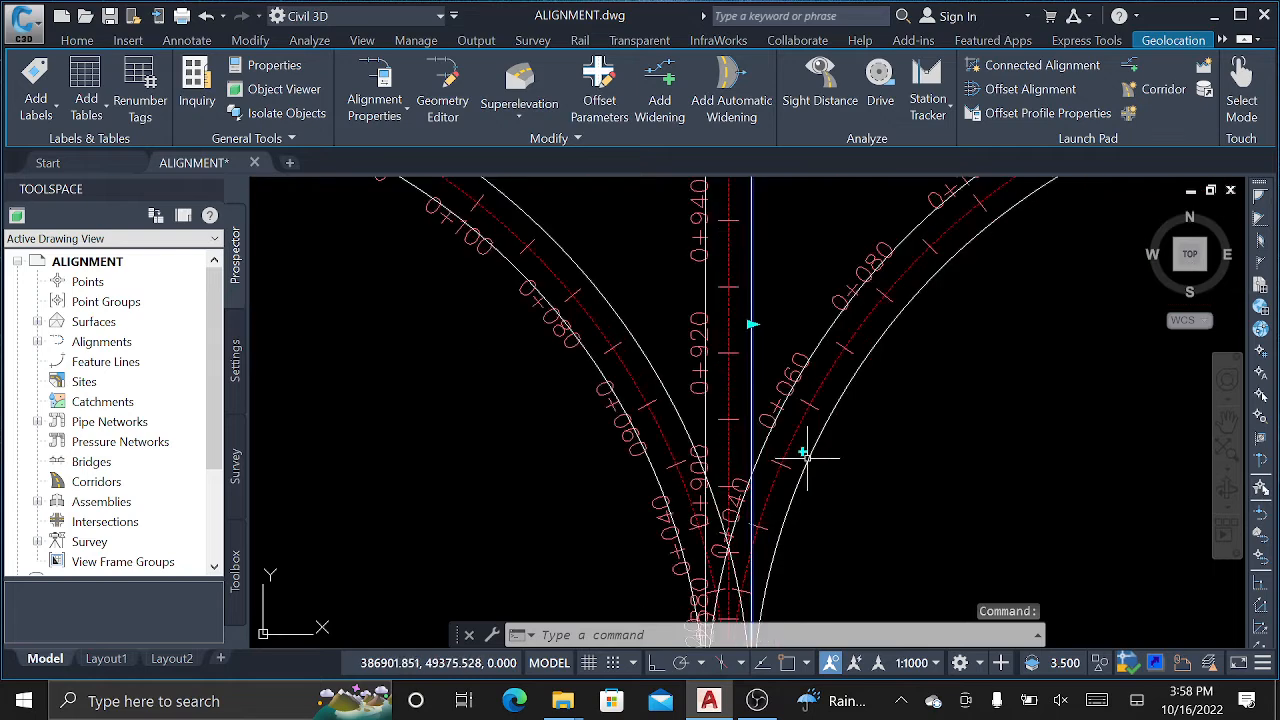
pyautogui.press('Escape')
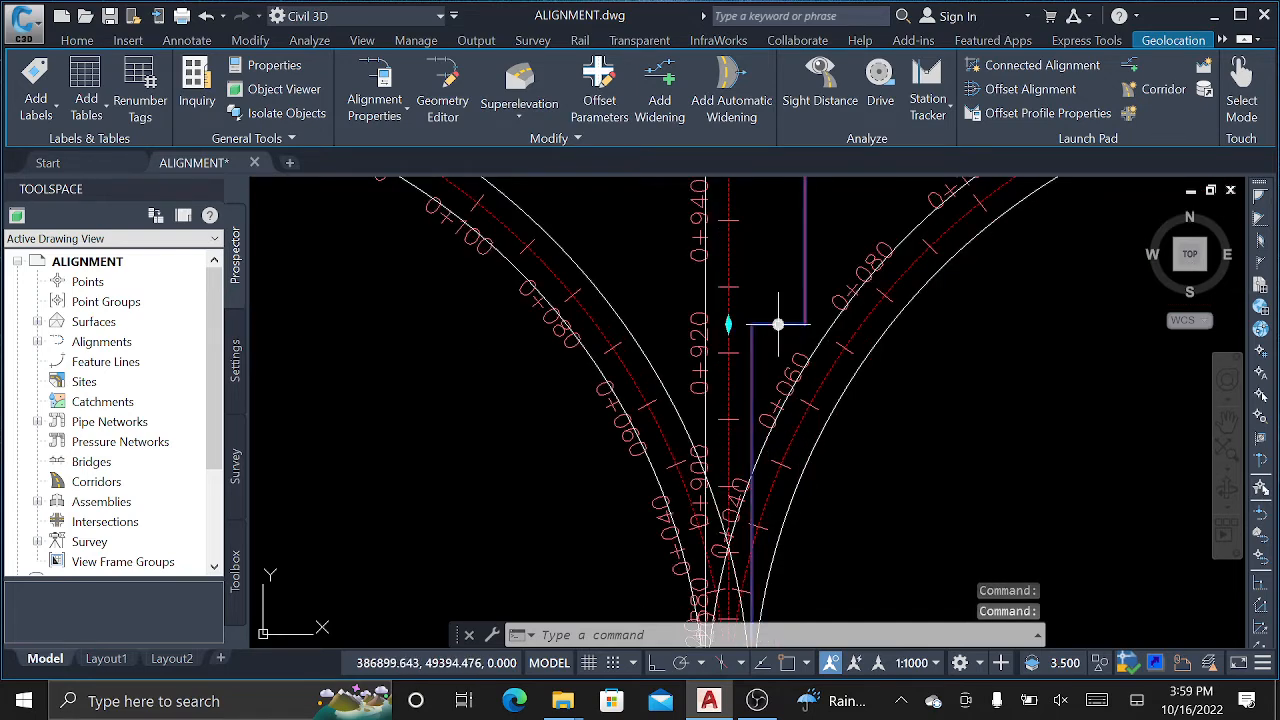
pyautogui.scroll(5, 827, 323)
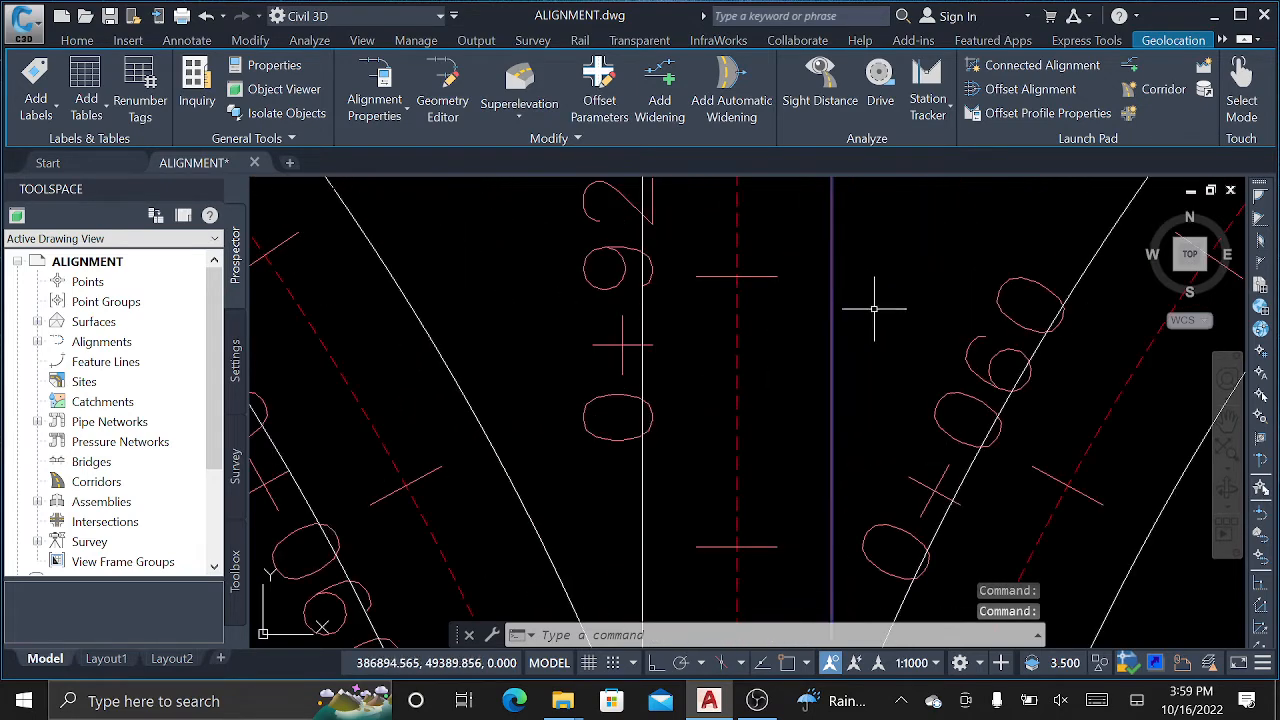
pyautogui.scroll(-2, 874, 286)
pyautogui.scroll(4, 748, 457)
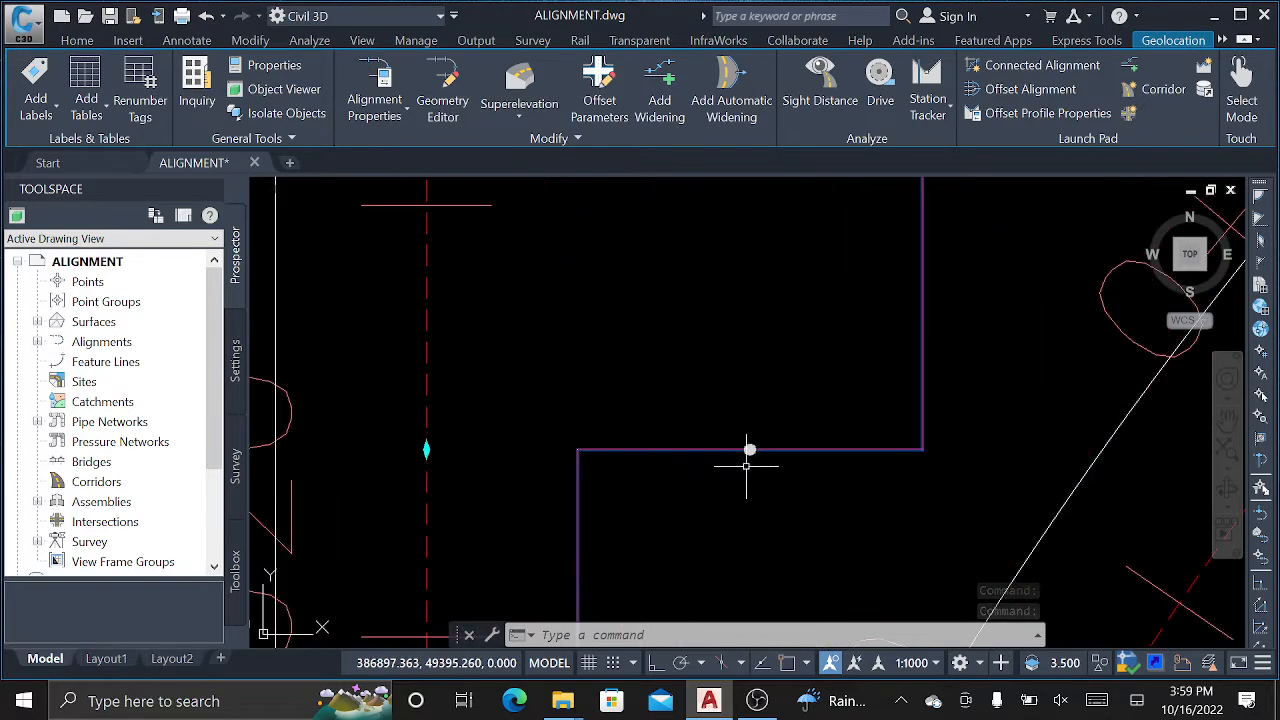
# Stretch the offset edge's transition grips near station 0+920 into a sloped taper.
pyautogui.click(750, 450)
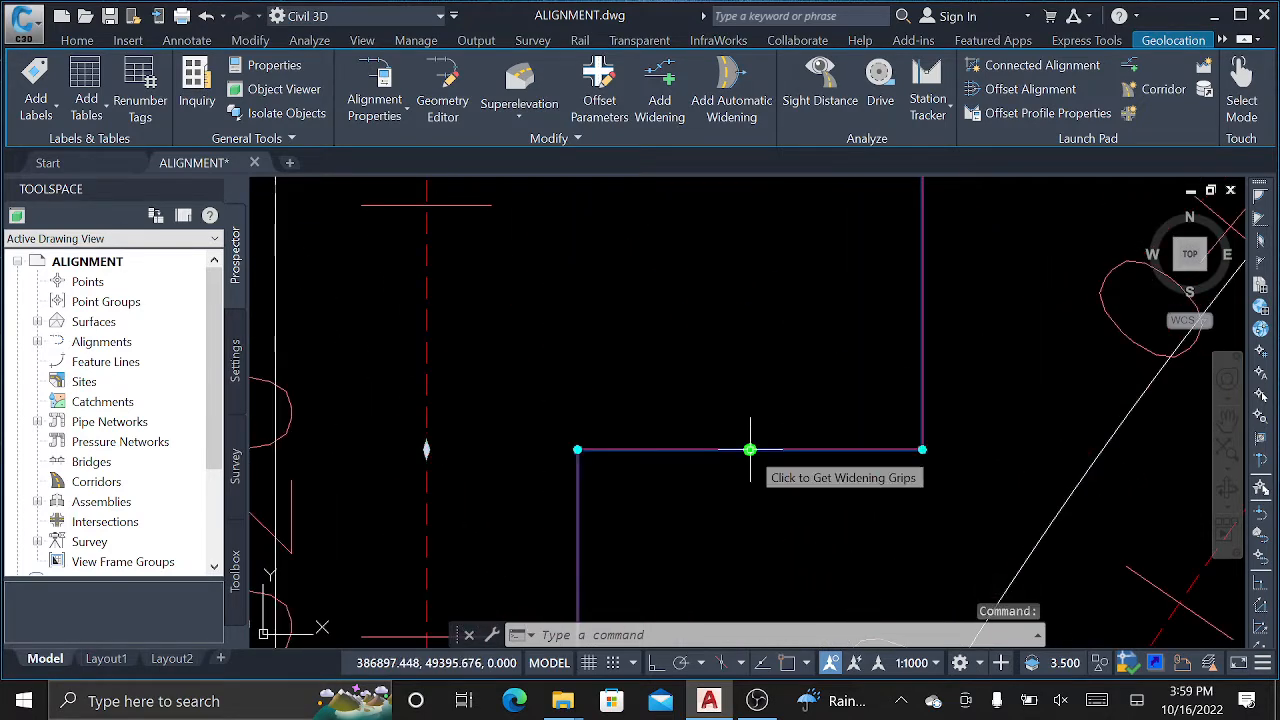
pyautogui.click(922, 450)
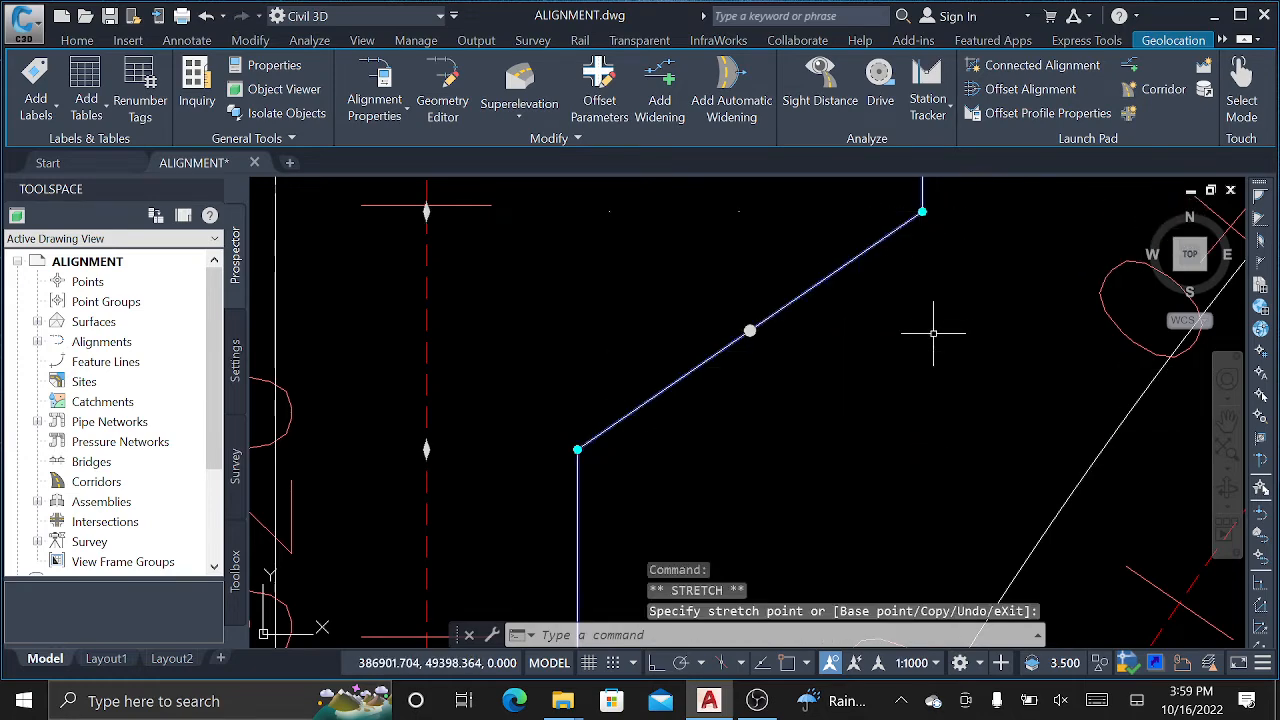
pyautogui.scroll(-4, 810, 402)
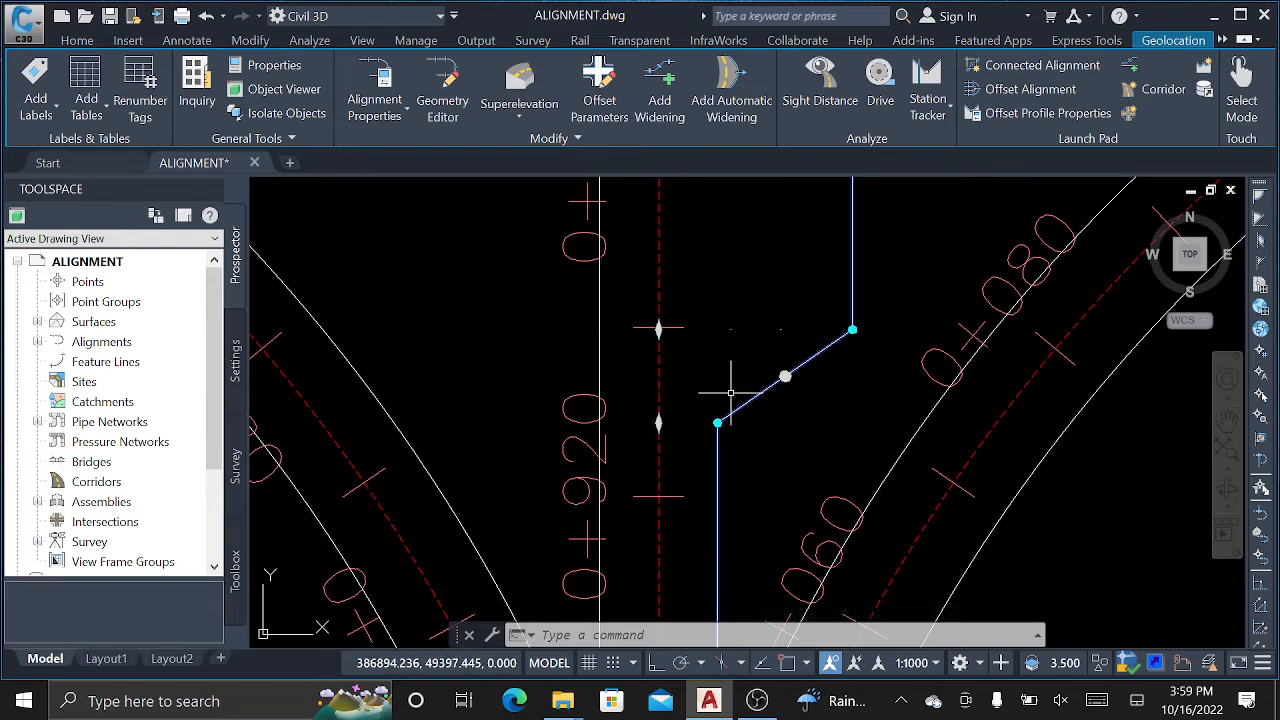
pyautogui.scroll(-3, 725, 390)
pyautogui.scroll(-4, 726, 355)
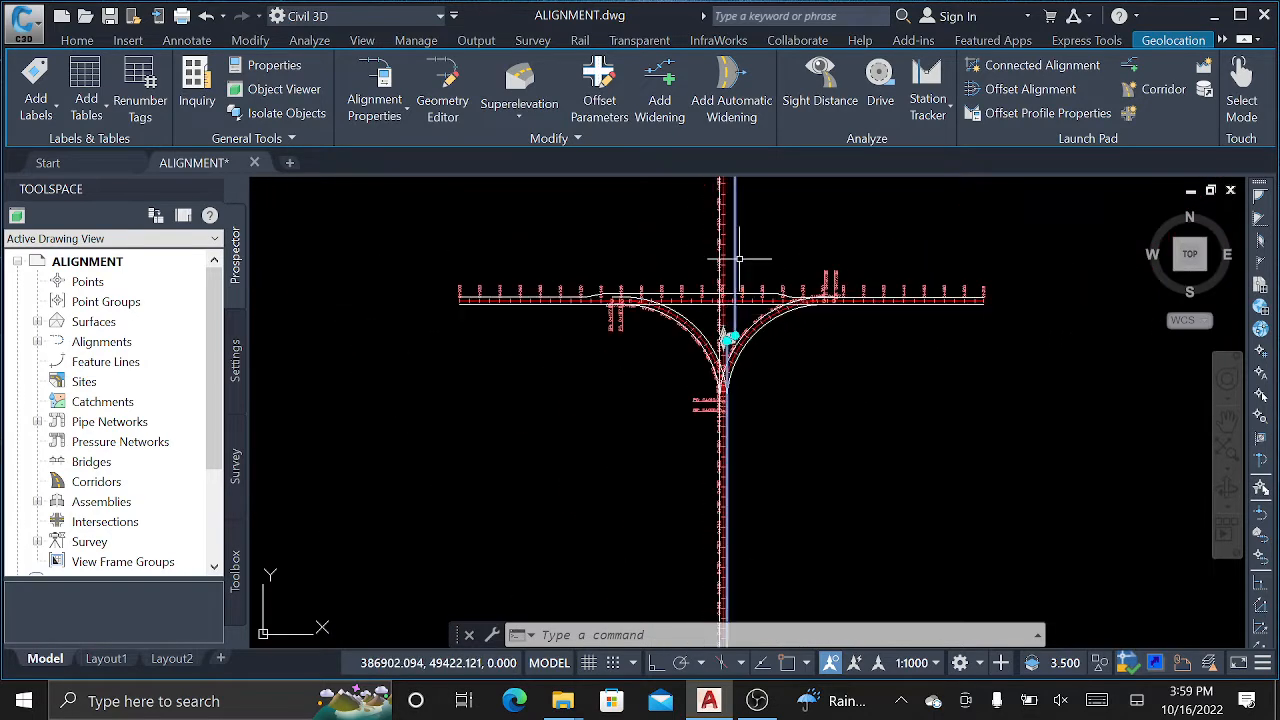
pyautogui.scroll(2, 740, 200)
pyautogui.scroll(5, 649, 426)
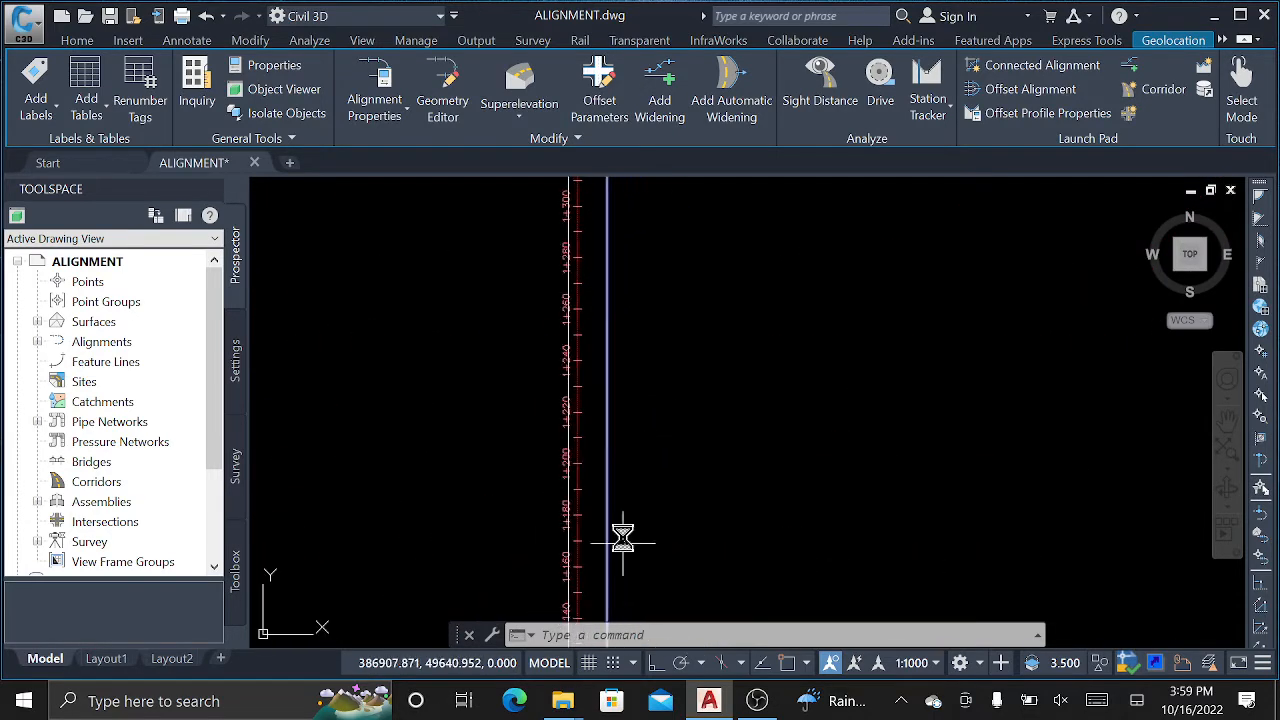
pyautogui.scroll(-3, 630, 538)
pyautogui.scroll(3, 643, 253)
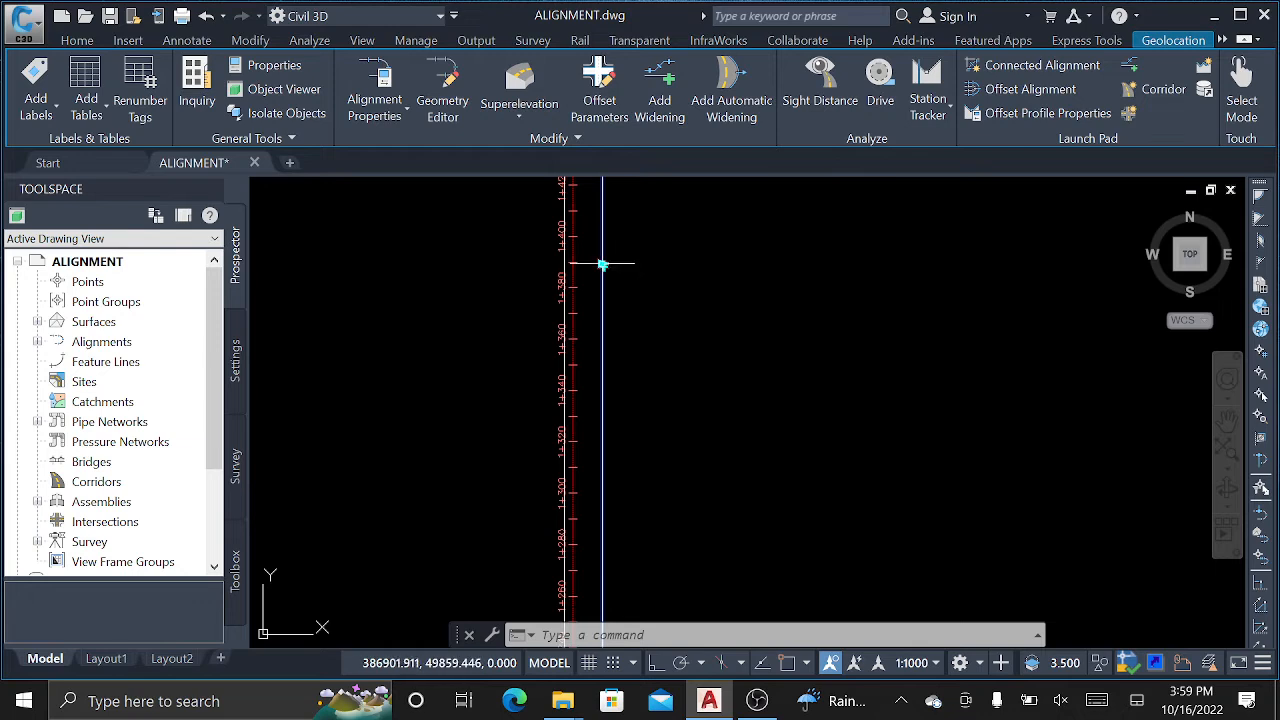
pyautogui.scroll(2, 602, 265)
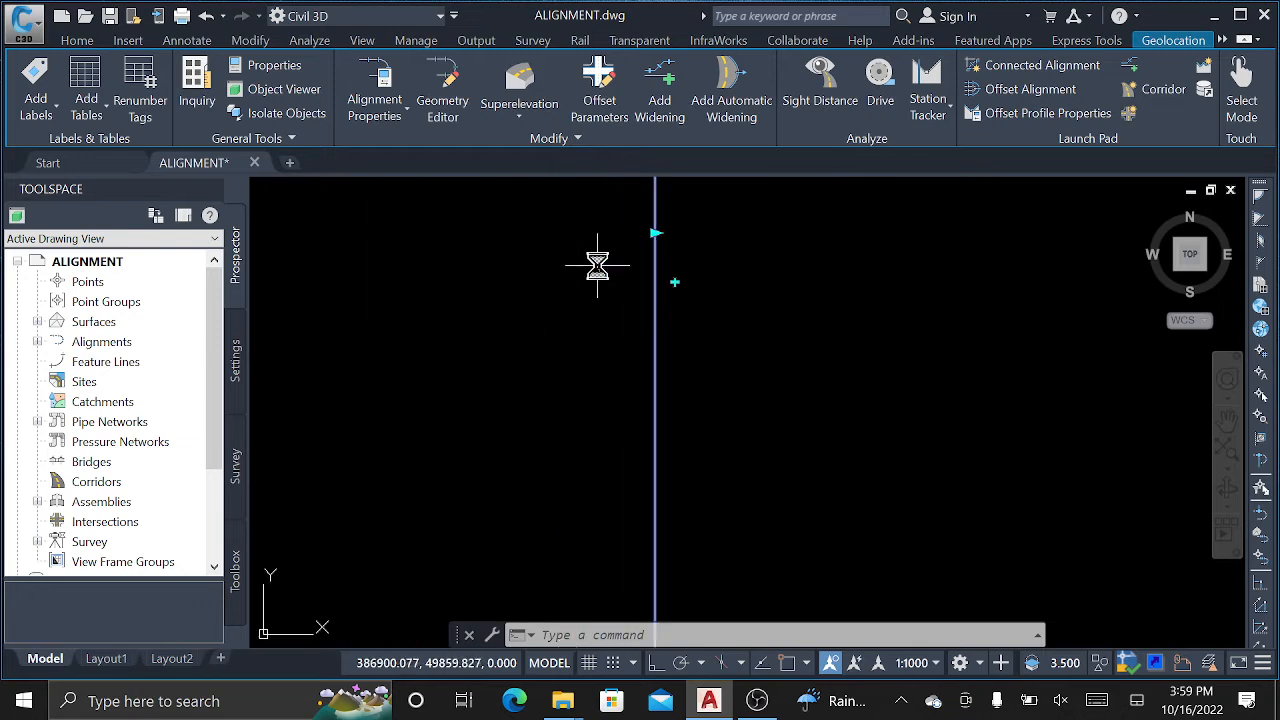
pyautogui.click(655, 233)
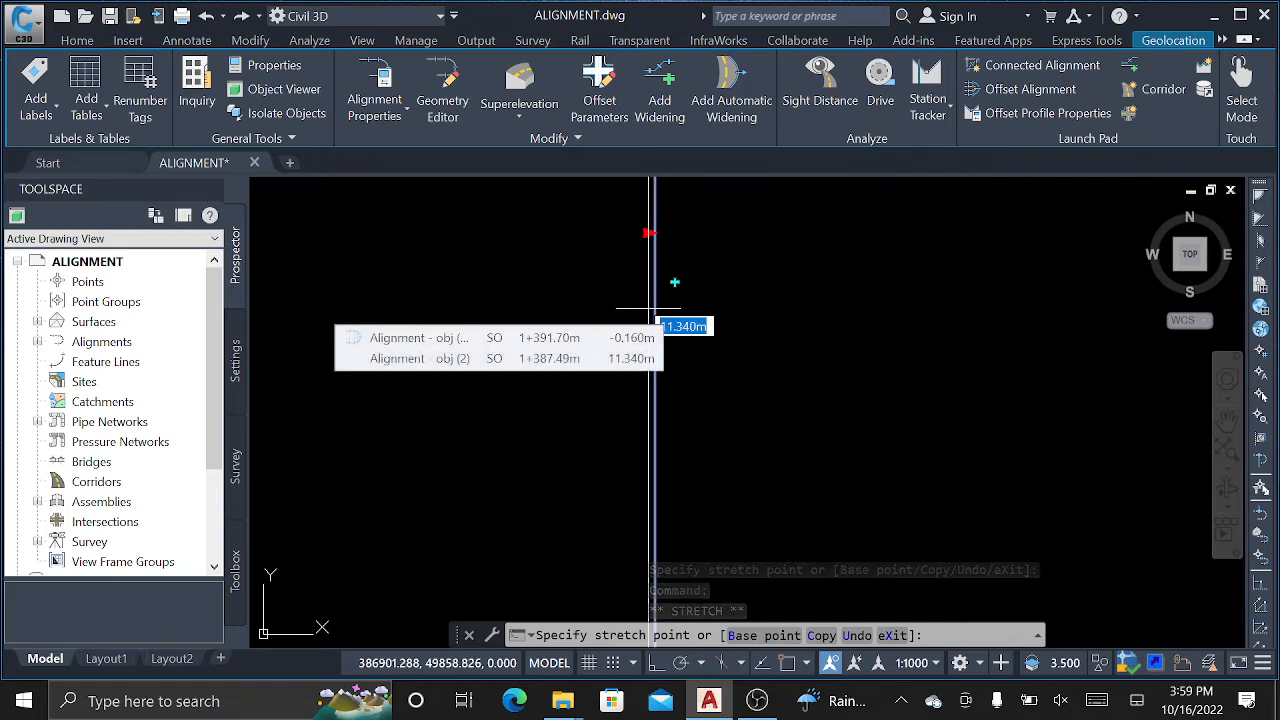
pyautogui.press('Escape')
pyautogui.press('Escape')
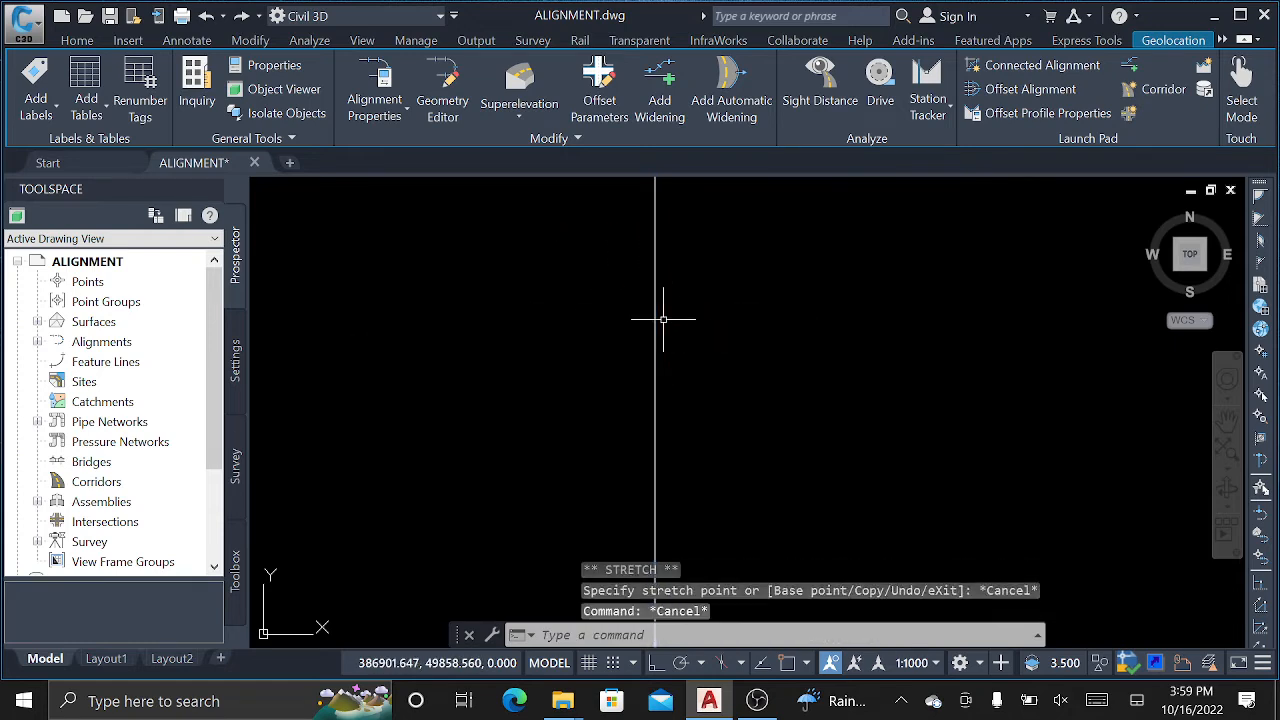
# Pan and zoom across the aerial imagery to the main road's curve with its station labels.
pyautogui.scroll(-9, 561, 352)
pyautogui.moveTo(563, 363)
pyautogui.mouseDown(button='middle')
pyautogui.moveTo(563, 491)
pyautogui.moveTo(584, 580)
pyautogui.mouseUp(button='middle')
pyautogui.scroll(-10, 557, 362)
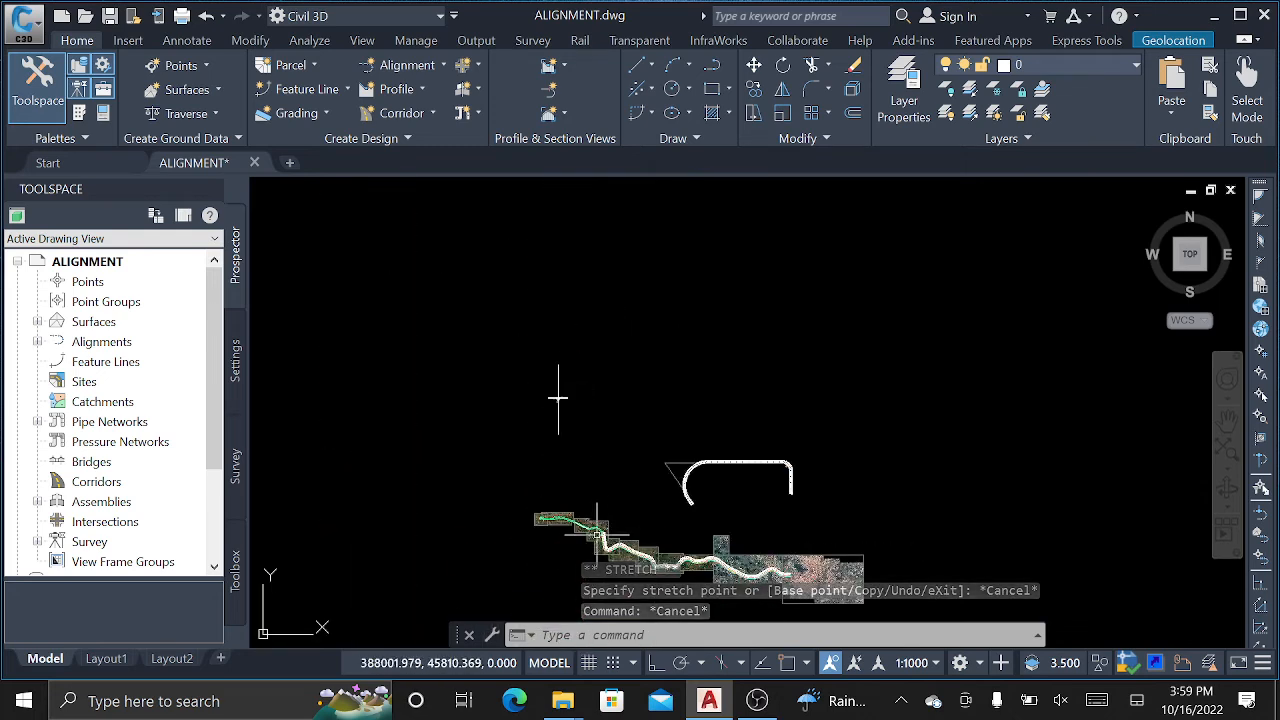
pyautogui.moveTo(588, 527); pyautogui.dragTo(503, 252, button='middle')
pyautogui.moveTo(524, 342)
pyautogui.mouseDown(button='middle')
pyautogui.moveTo(529, 404)
pyautogui.moveTo(443, 341)
pyautogui.mouseUp(button='middle')
pyautogui.scroll(10, 491, 290)
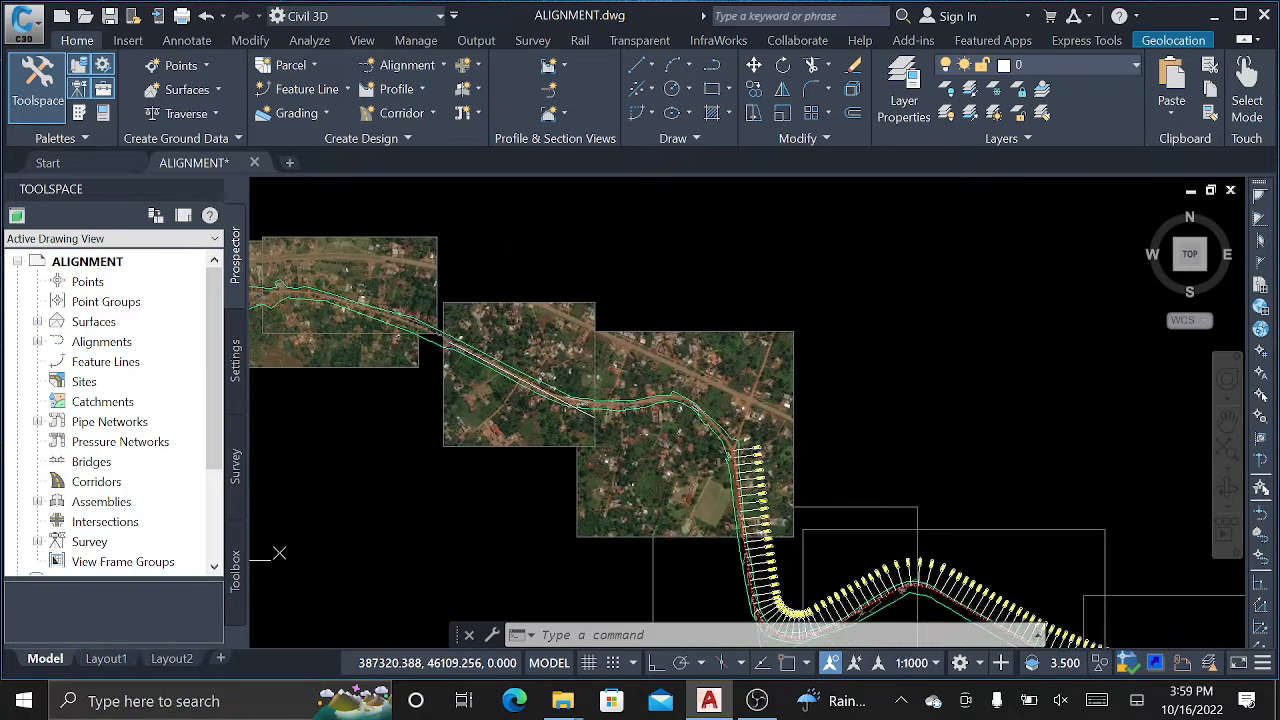
pyautogui.moveTo(792, 504); pyautogui.dragTo(675, 341, button='middle')
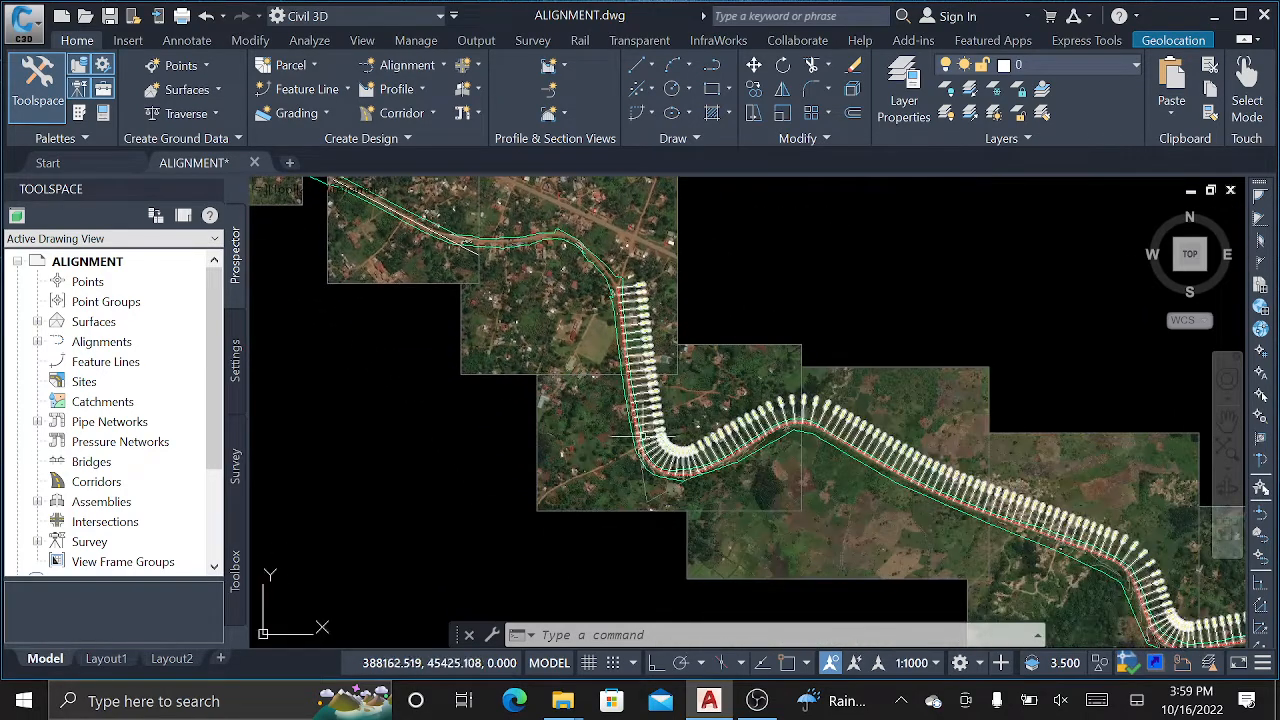
pyautogui.scroll(7, 639, 428)
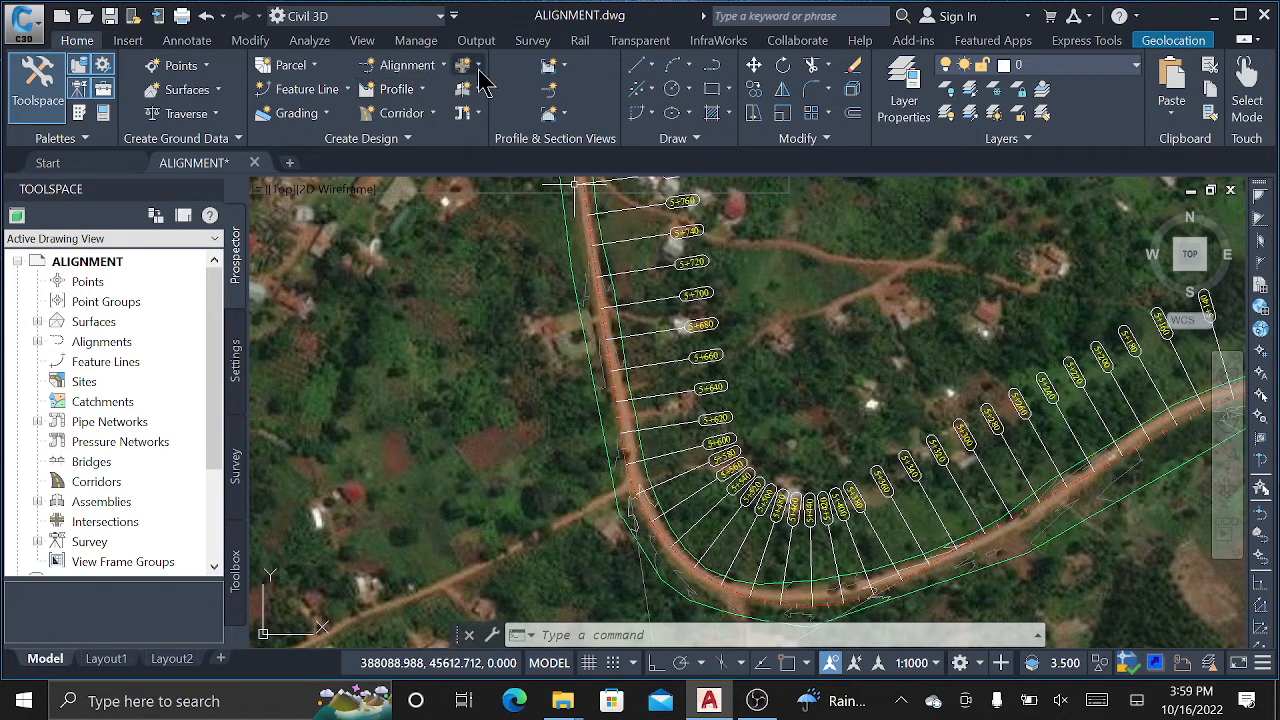
# Look through the Profile View commands, then show the Profile dropdown's creation commands.
pyautogui.click(566, 68)
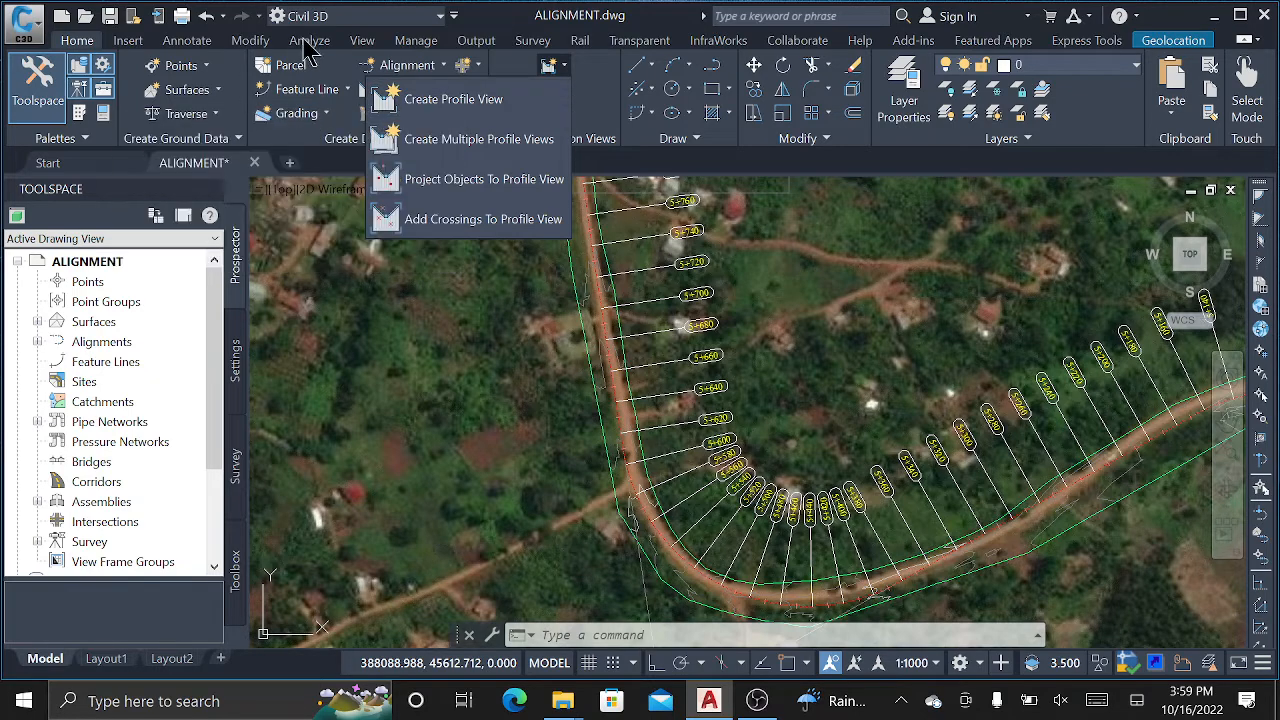
pyautogui.click(490, 5)
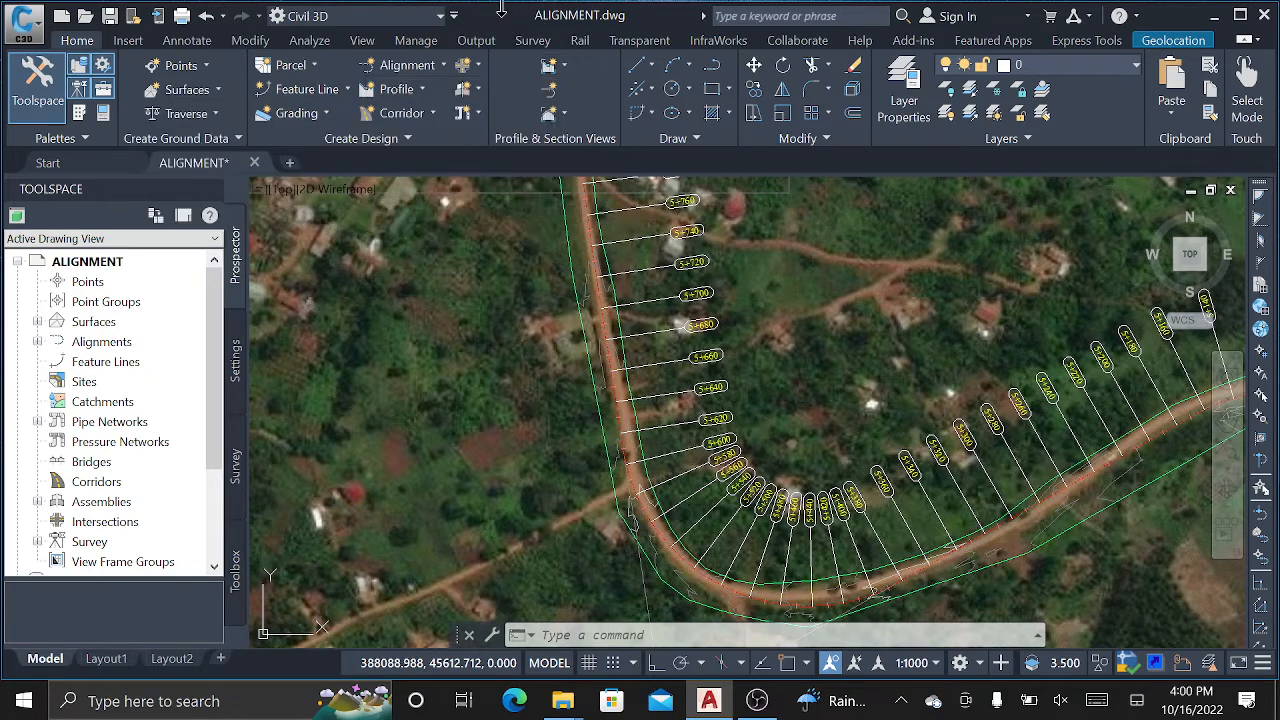
pyautogui.click(421, 90)
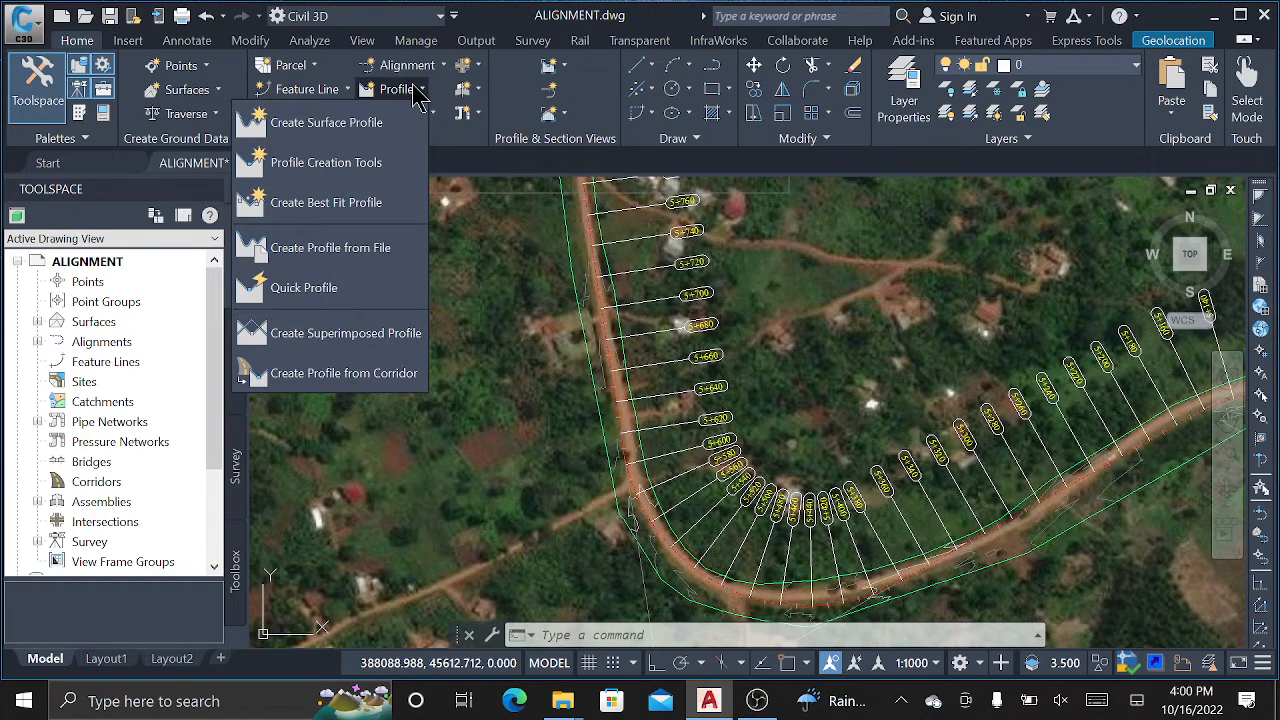
pyautogui.click(421, 88)
pyautogui.click(421, 90)
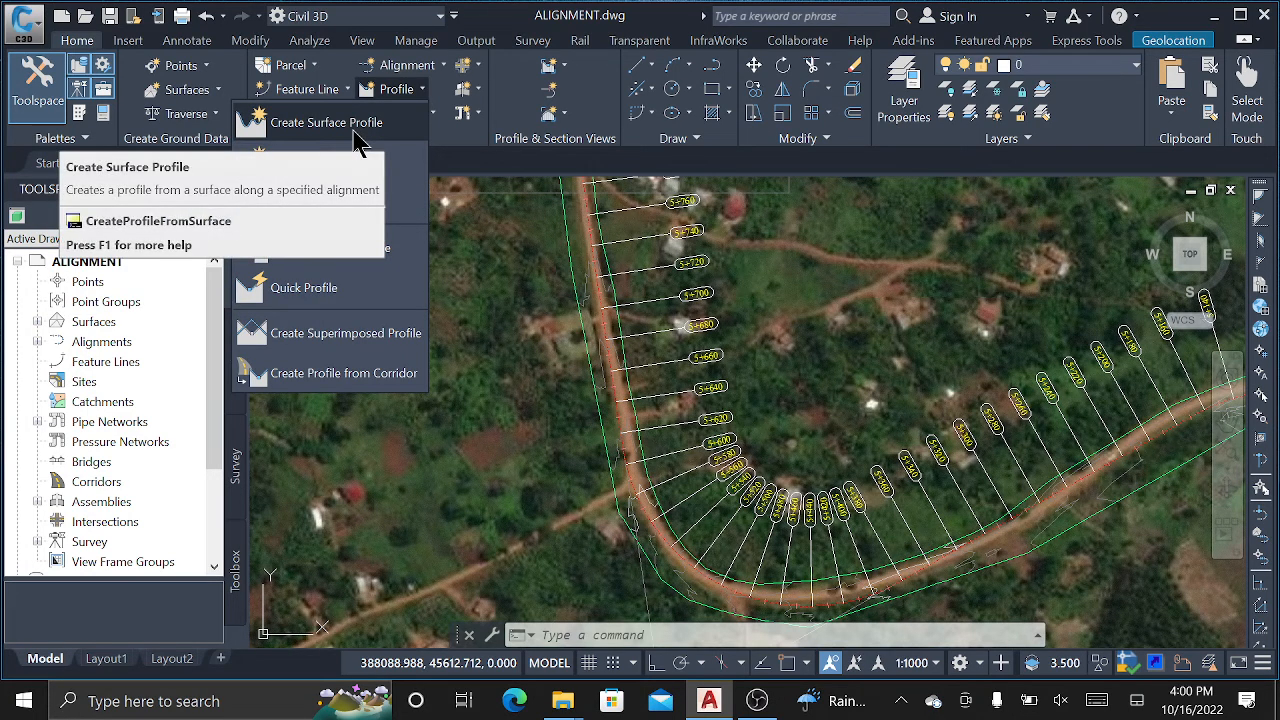
# Launch Create Surface Profile and check MITYANA ROAD's 0+000.00m to 5+998.75m range on mityana EG.
pyautogui.click(349, 131)
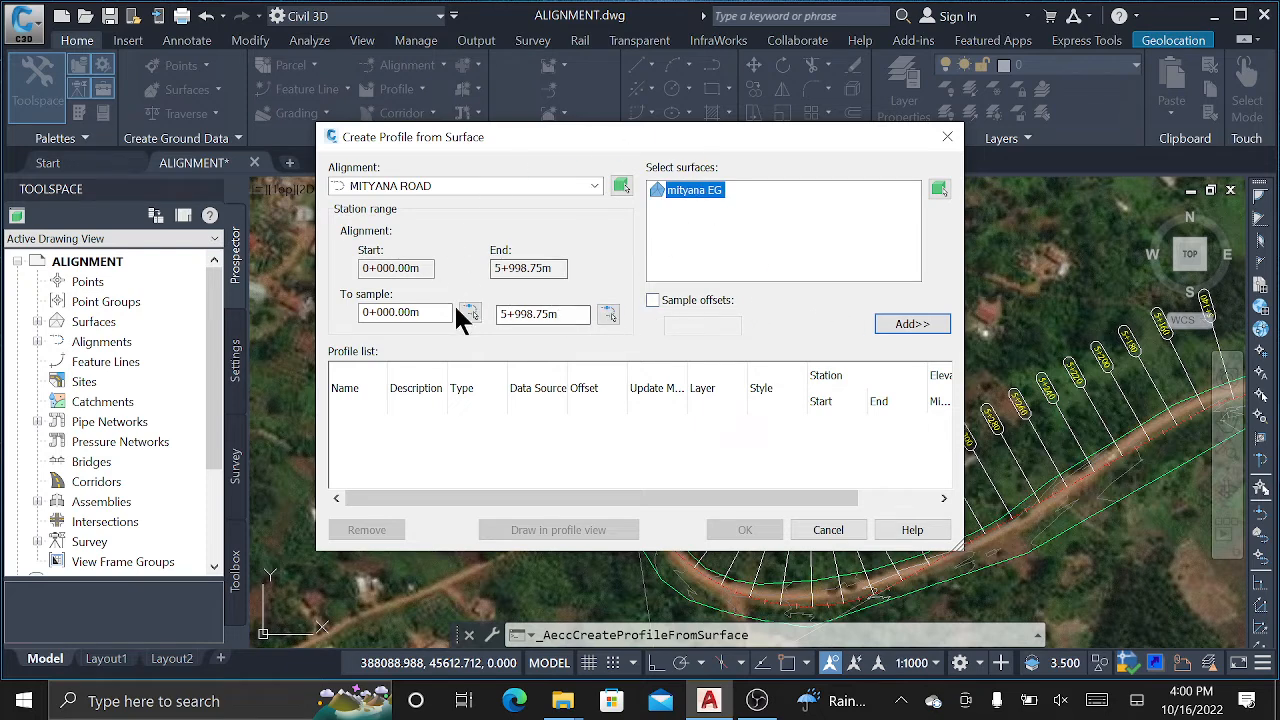
pyautogui.moveTo(424, 268); pyautogui.dragTo(366, 268)
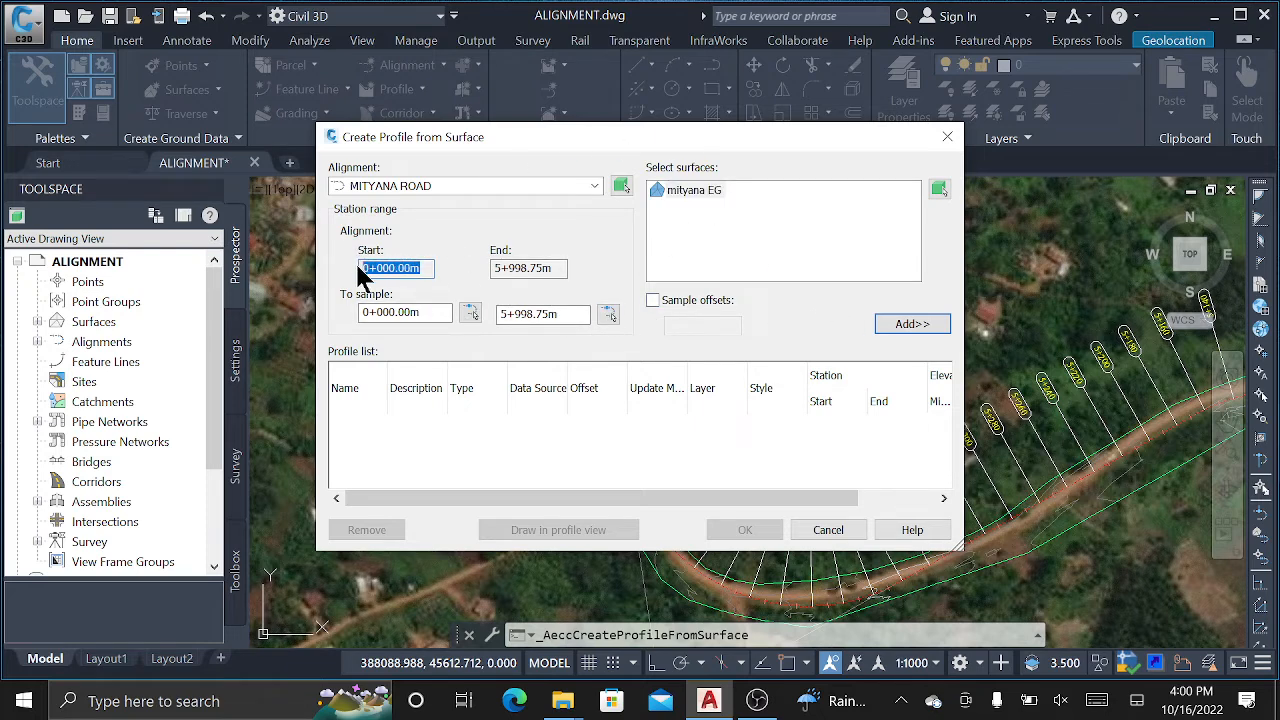
pyautogui.moveTo(553, 268); pyautogui.dragTo(503, 267)
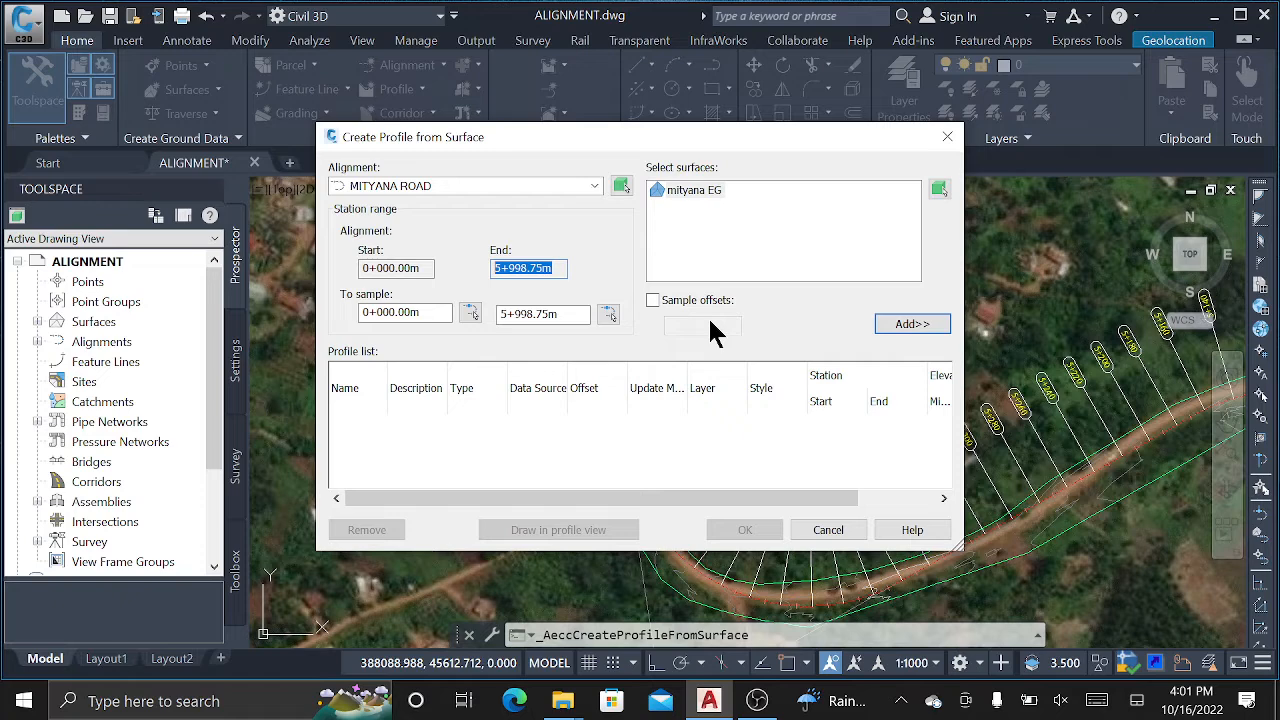
# Add the mityana EG surface profile, then go on to draw it in a profile view.
pyautogui.click(910, 326)
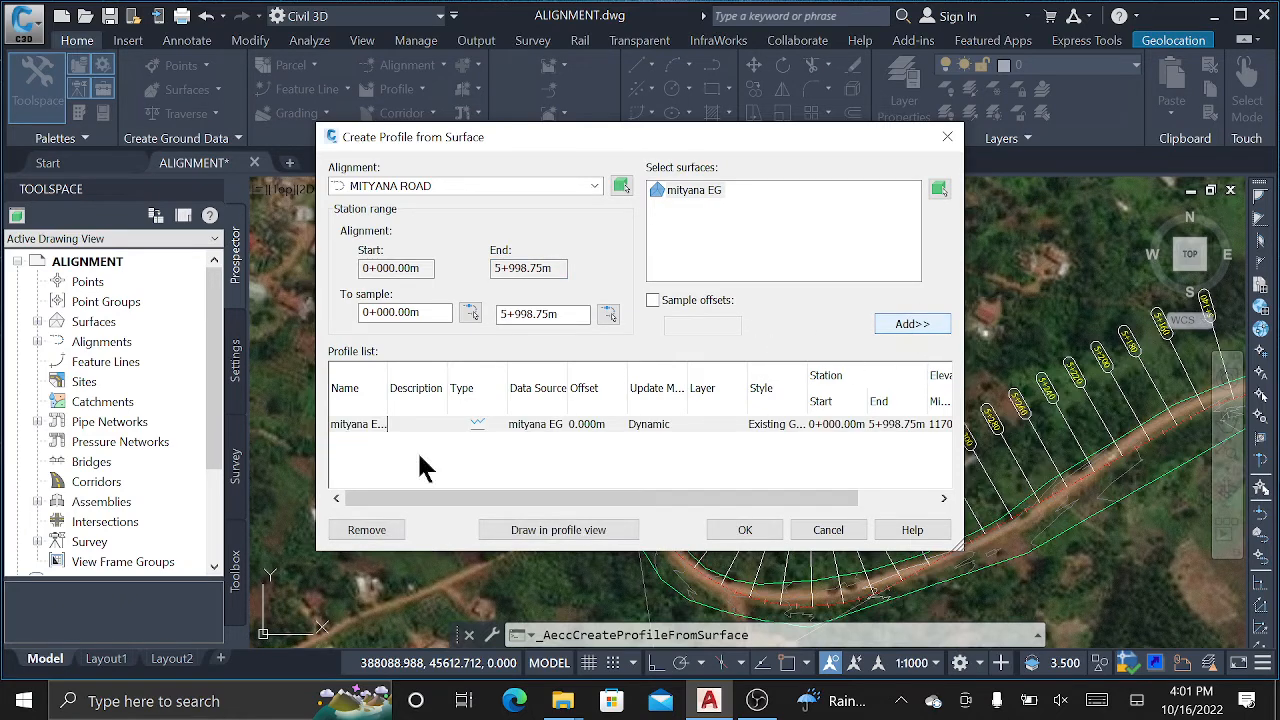
pyautogui.click(558, 532)
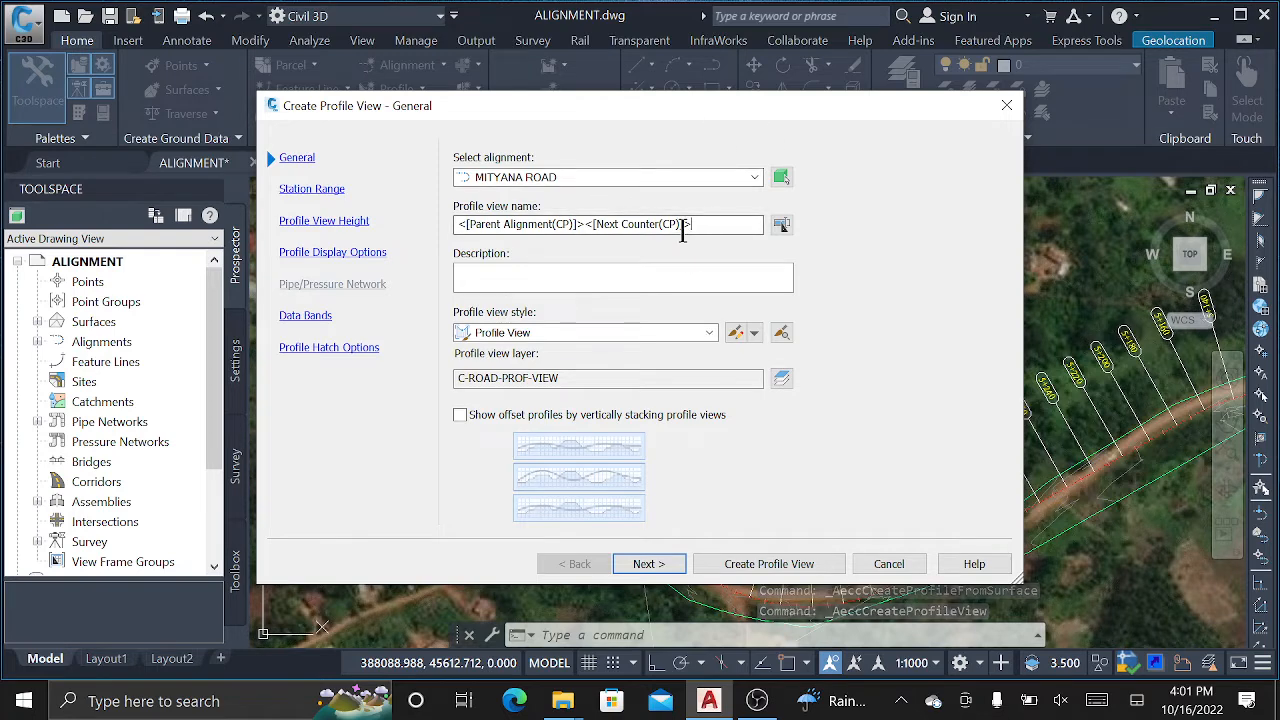
# Rename the profile view to 'Mityana Profile', keep the Profile View style, and go to Station Range.
pyautogui.moveTo(730, 224); pyautogui.dragTo(456, 228)
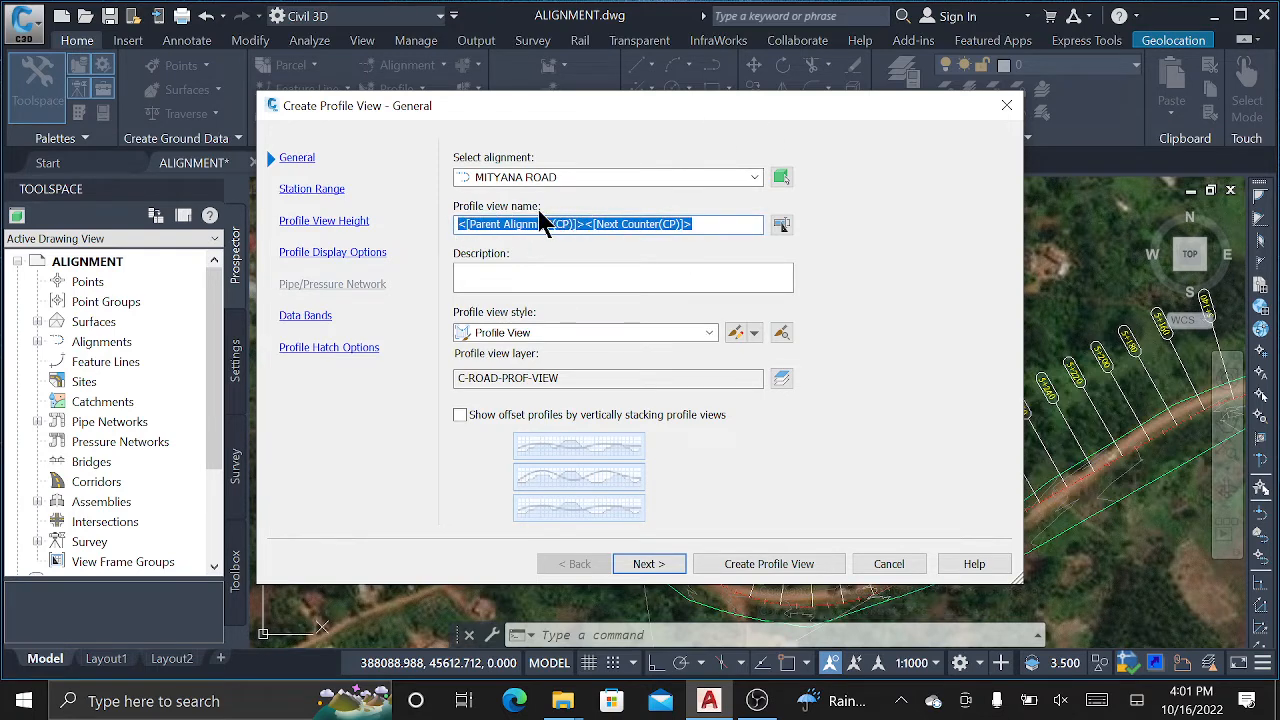
pyautogui.click(704, 224)
pyautogui.moveTo(704, 224); pyautogui.dragTo(446, 228)
pyautogui.write('M')
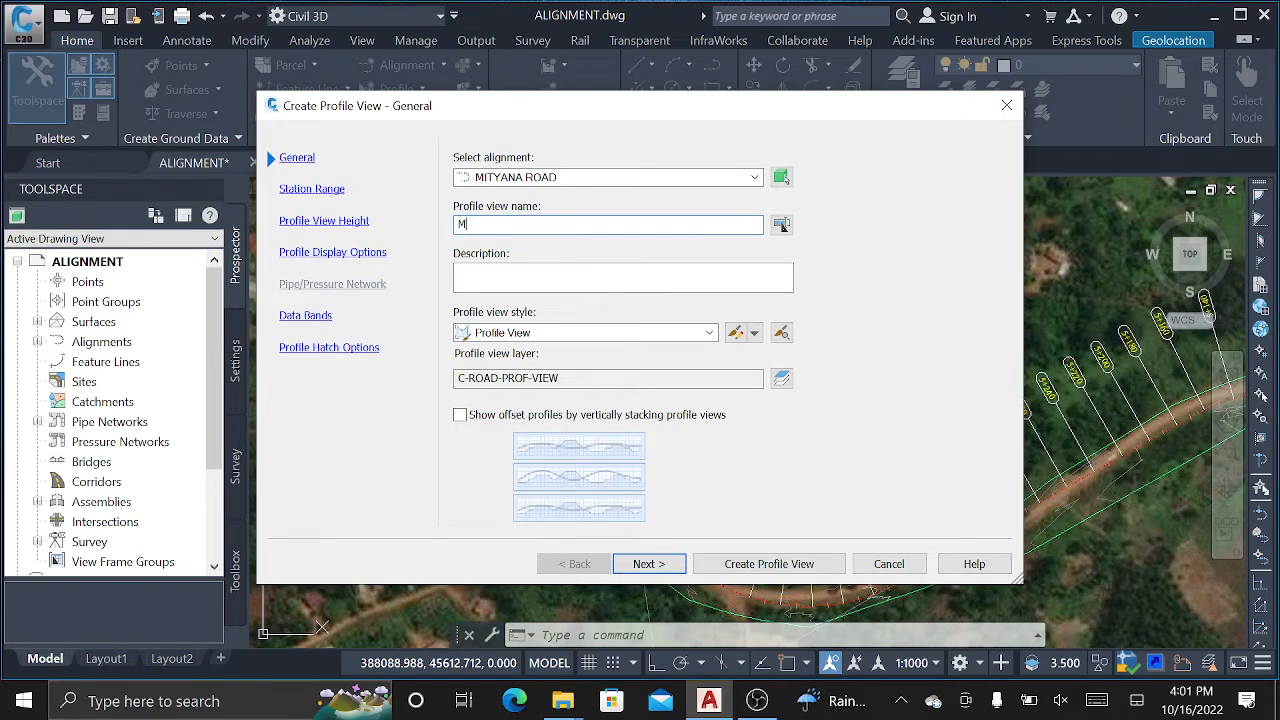
pyautogui.write('ityana Profile')
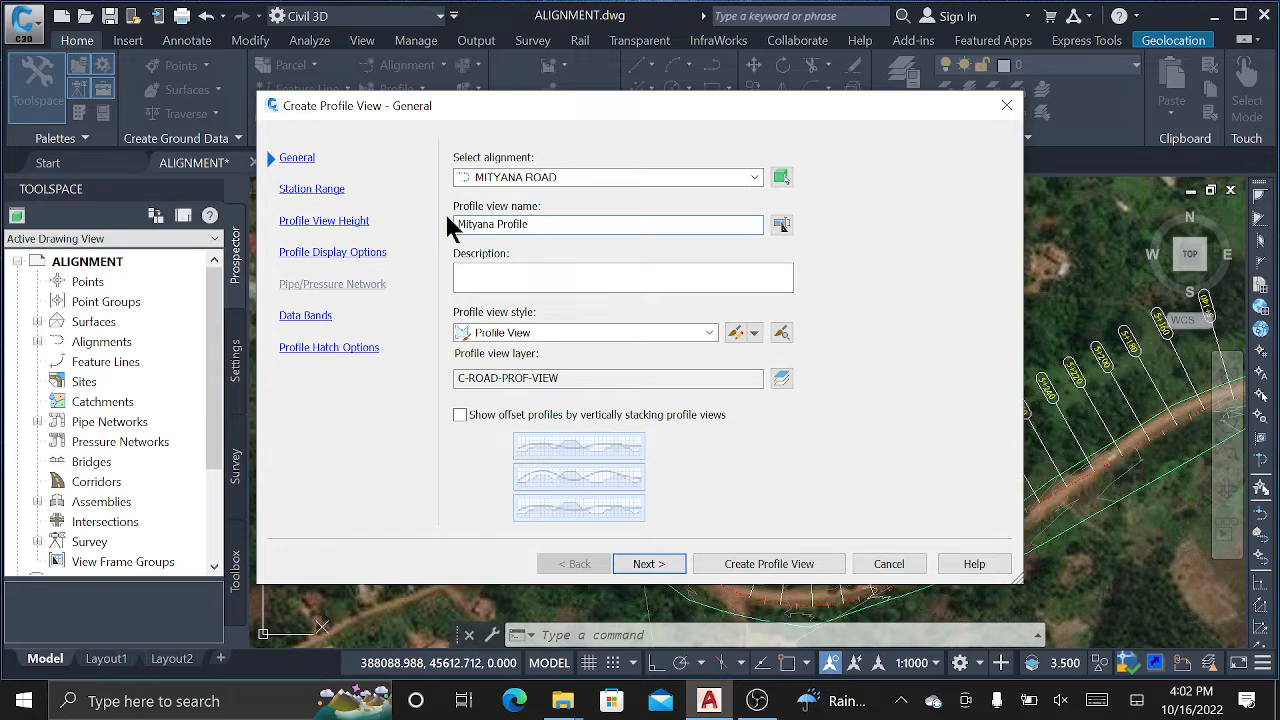
pyautogui.click(547, 334)
pyautogui.click(549, 340)
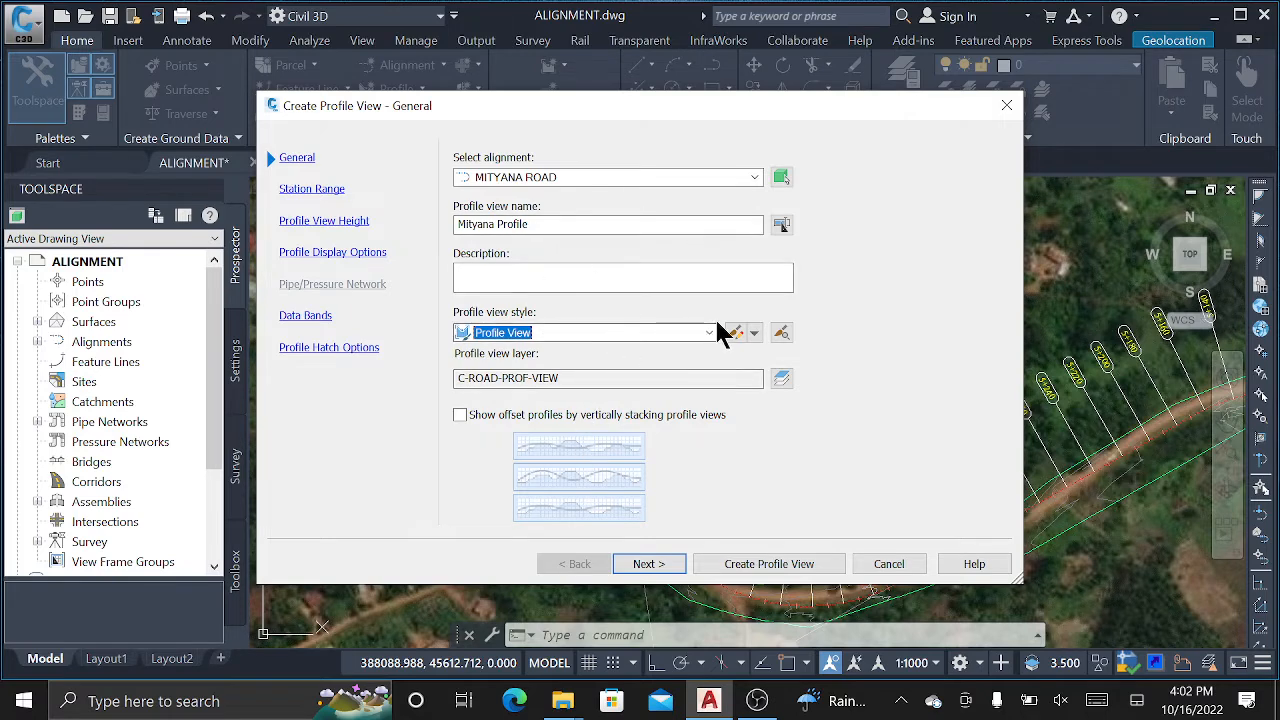
pyautogui.click(663, 570)
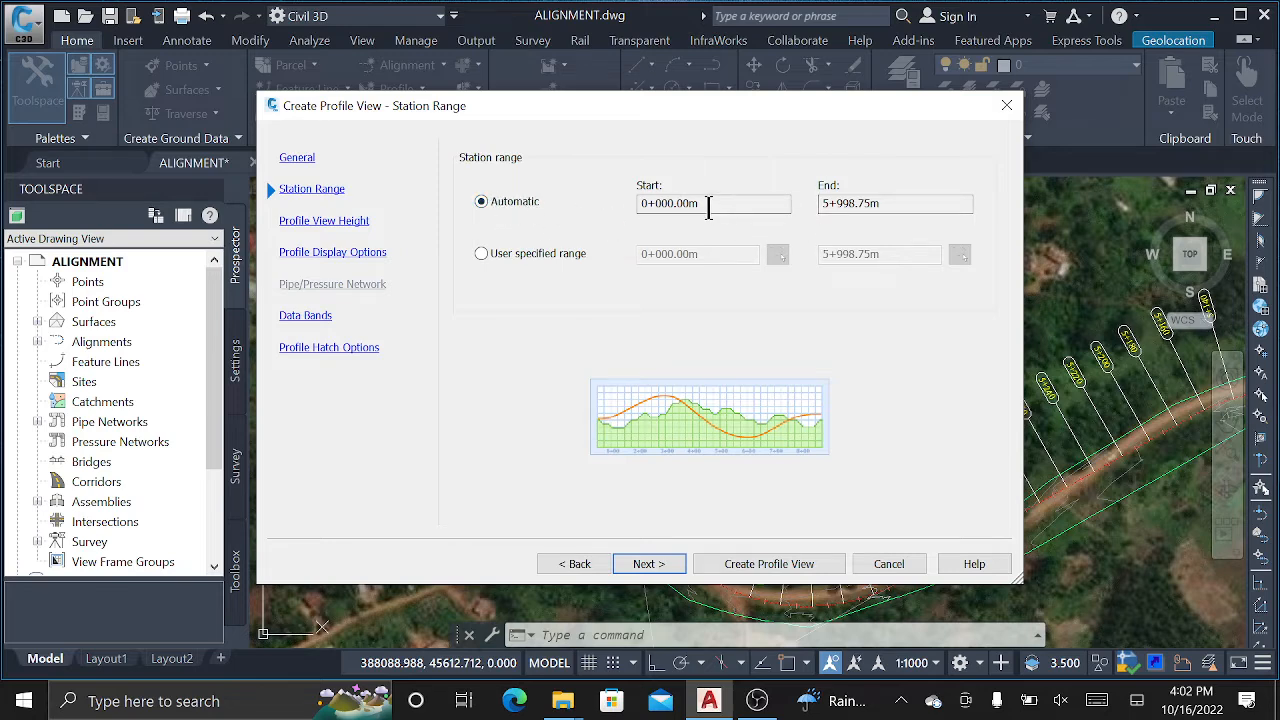
# Switch to a user-specified station range and set the end station to 5+900.00m.
pyautogui.moveTo(708, 206); pyautogui.dragTo(645, 207)
pyautogui.moveTo(883, 206); pyautogui.dragTo(824, 206)
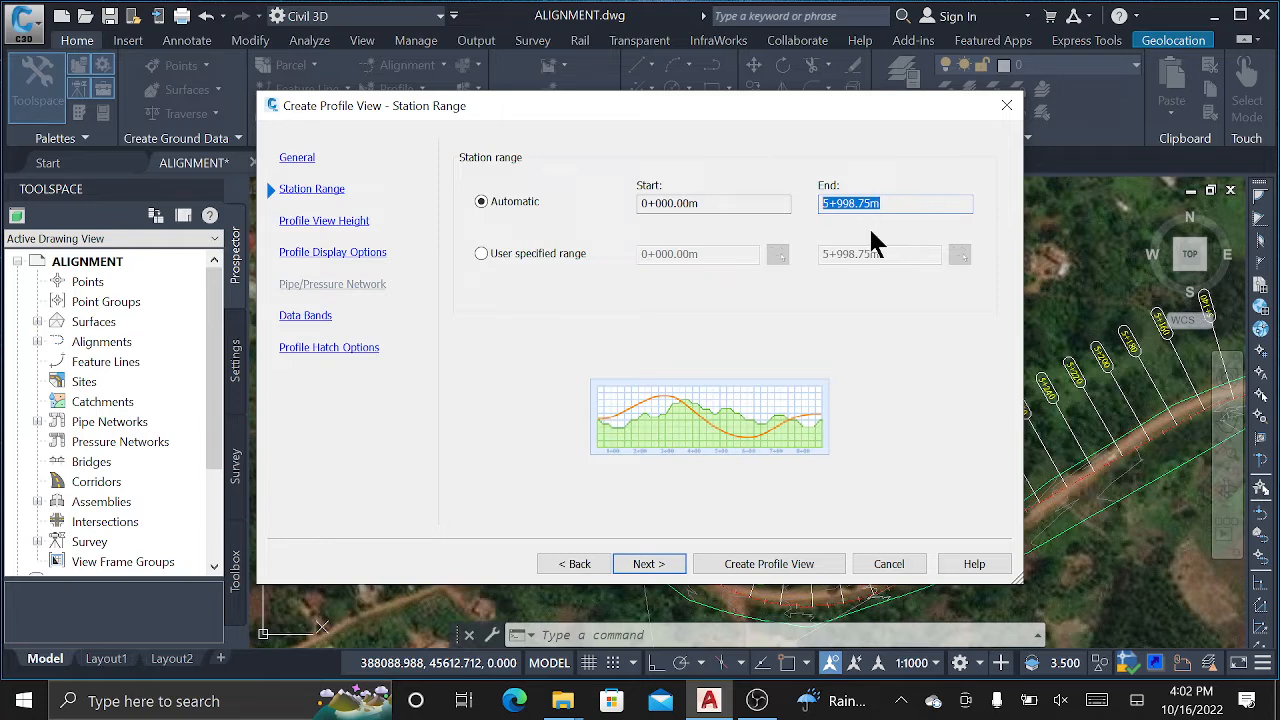
pyautogui.click(514, 253)
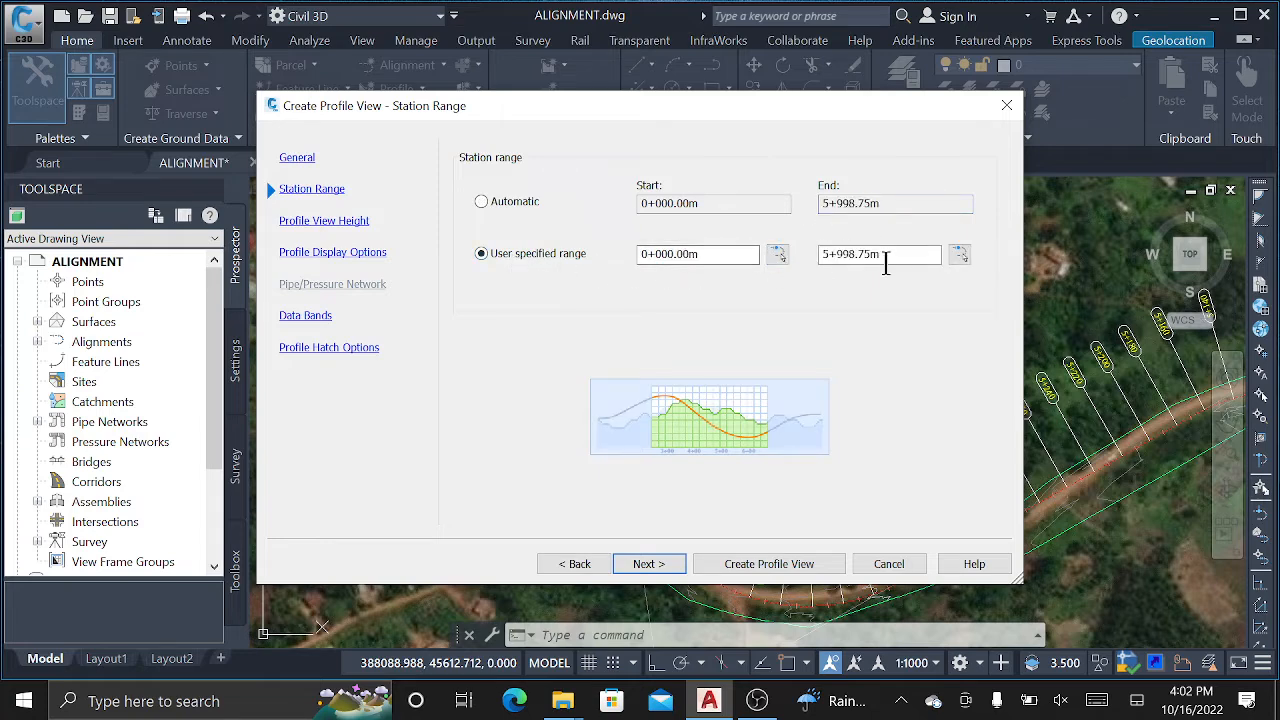
pyautogui.moveTo(894, 257); pyautogui.dragTo(838, 256)
pyautogui.write('00')
pyautogui.click(712, 254)
# Try picking the end station from the drawing, then cancel with Esc back to the range settings.
pyautogui.moveTo(882, 254); pyautogui.dragTo(800, 253)
pyautogui.click(959, 254)
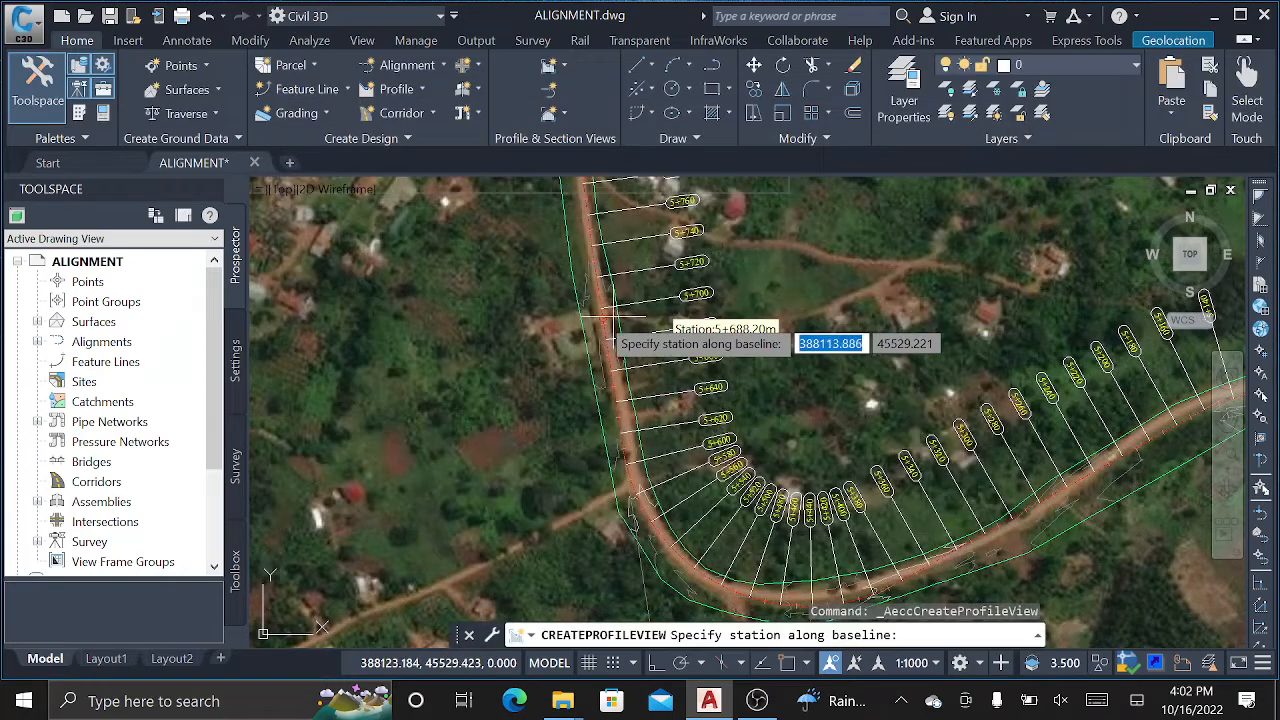
pyautogui.scroll(-5, 602, 308)
pyautogui.scroll(2, 787, 372)
pyautogui.scroll(4, 787, 372)
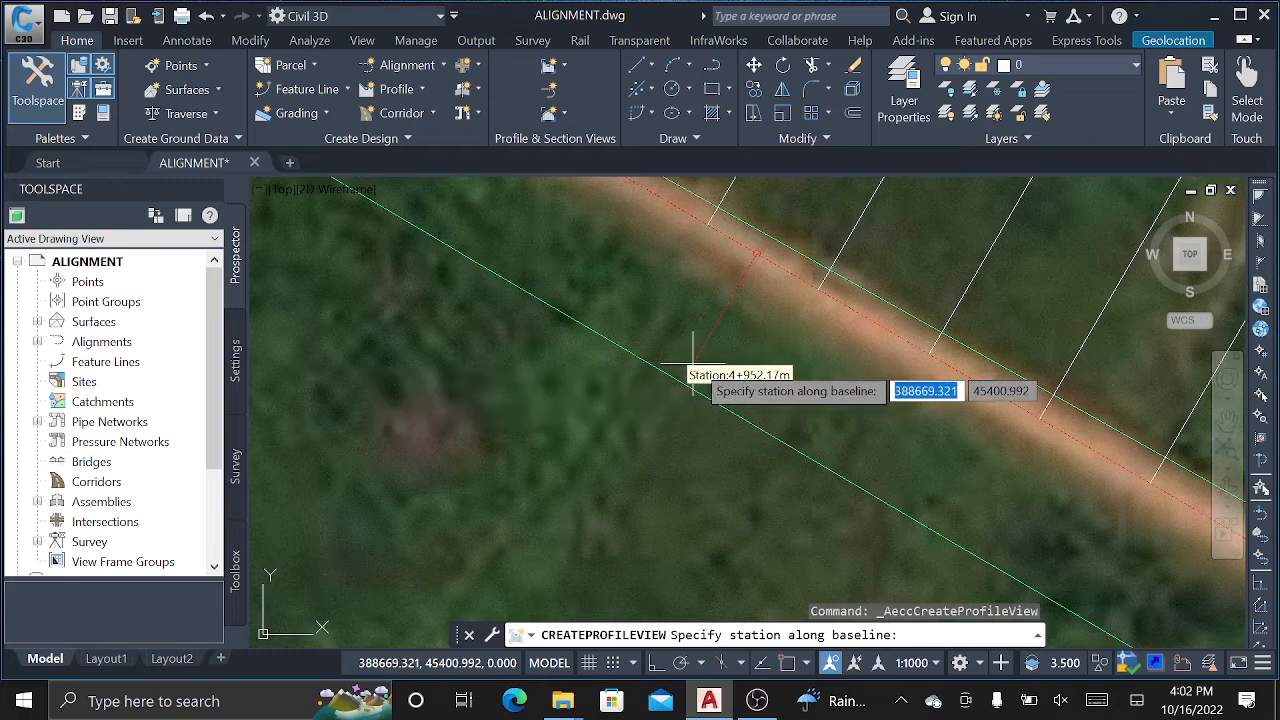
pyautogui.press('Escape')
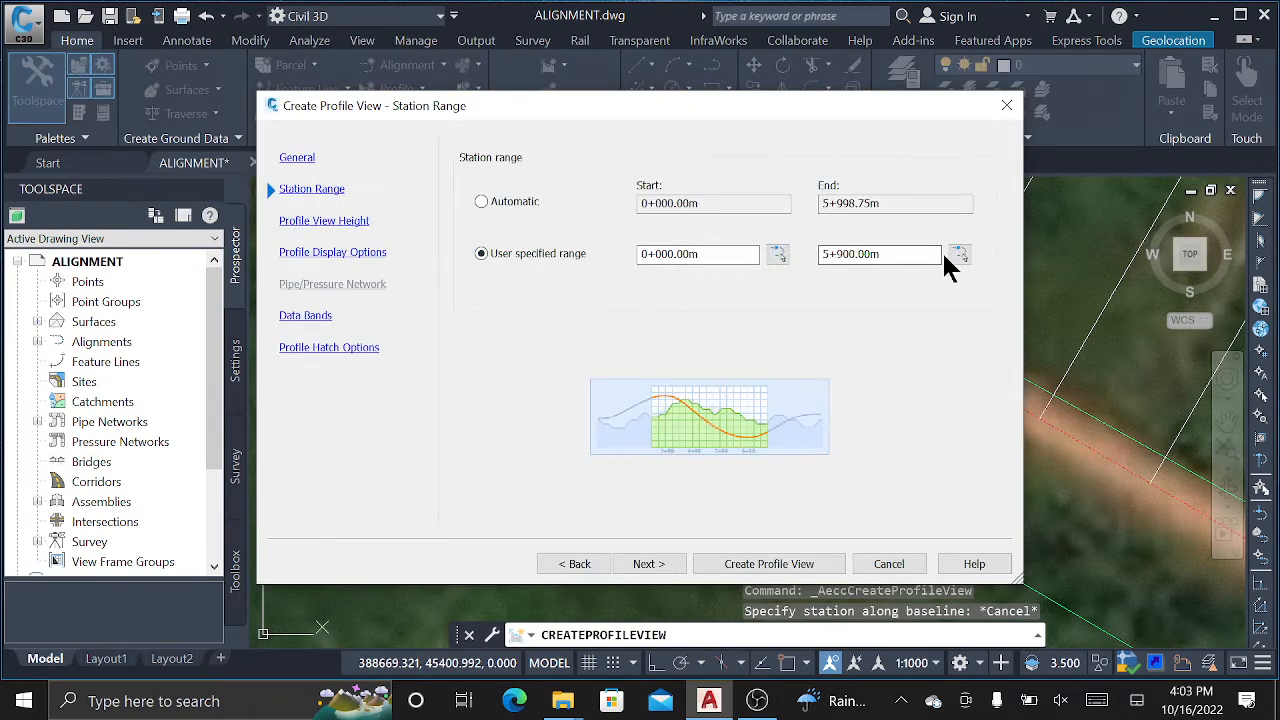
# Go back and revert the station range to Automatic, then advance to Profile View Height.
pyautogui.click(648, 564)
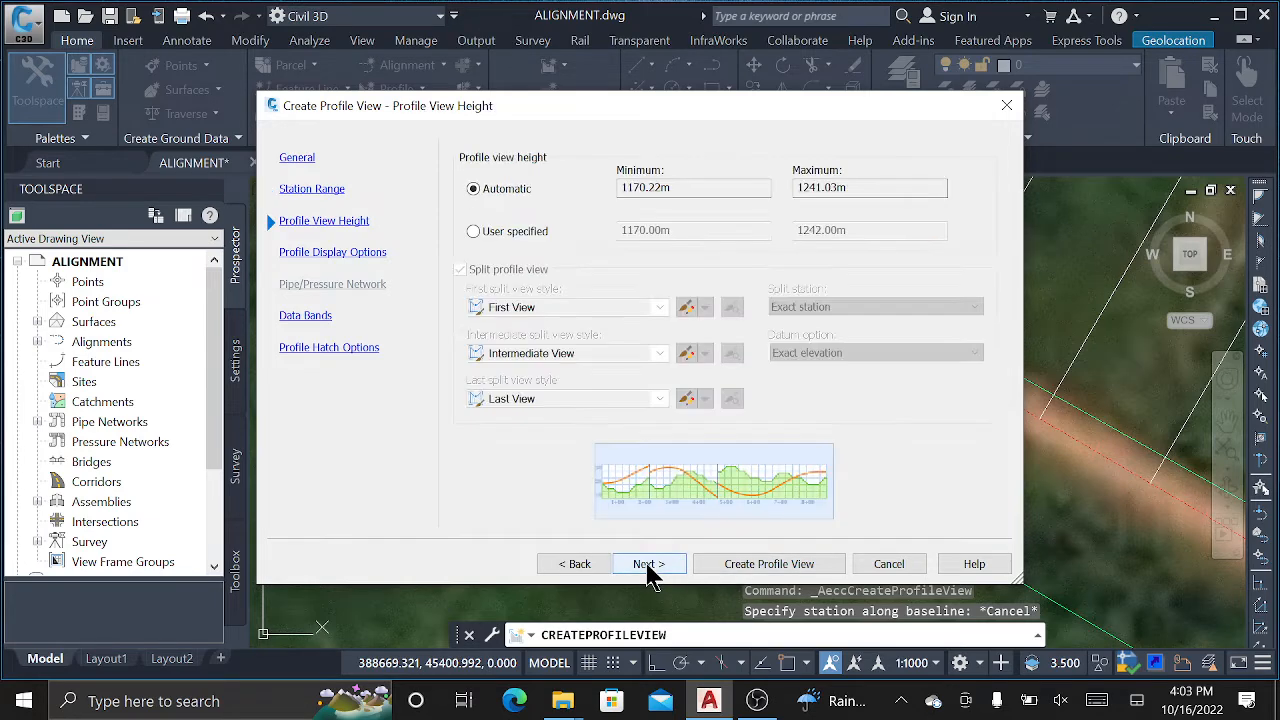
pyautogui.click(595, 566)
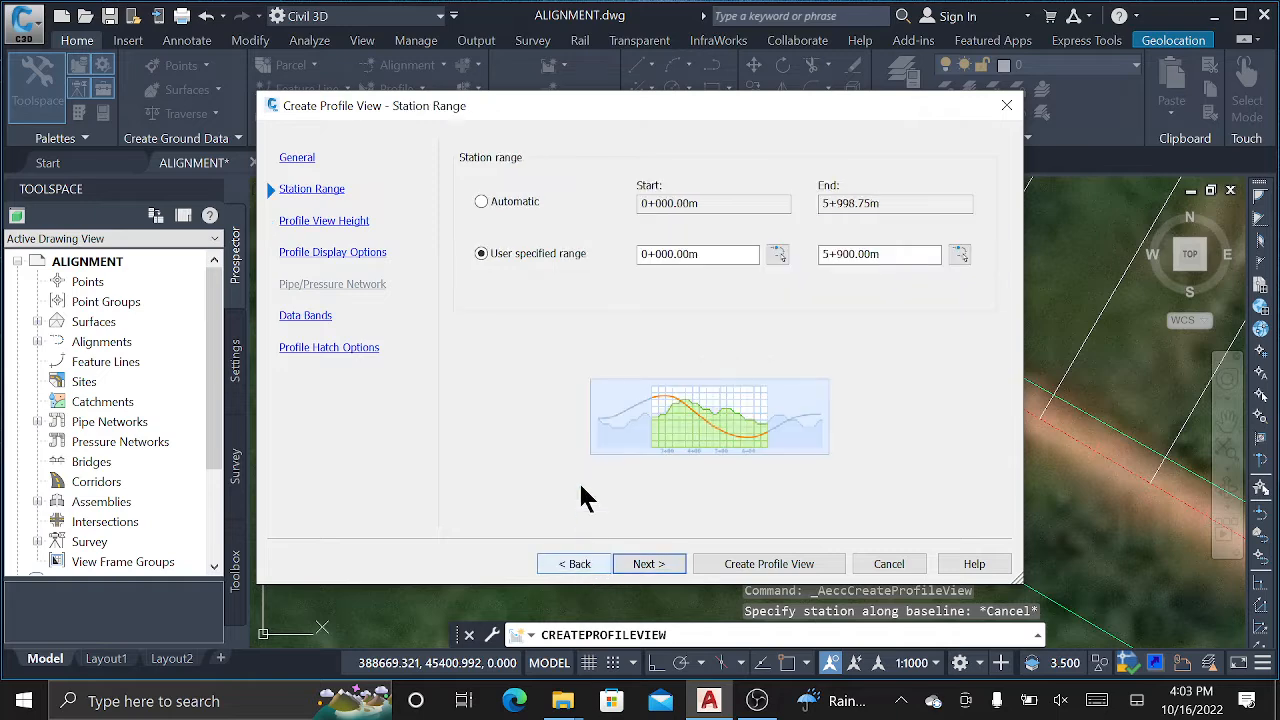
pyautogui.click(498, 203)
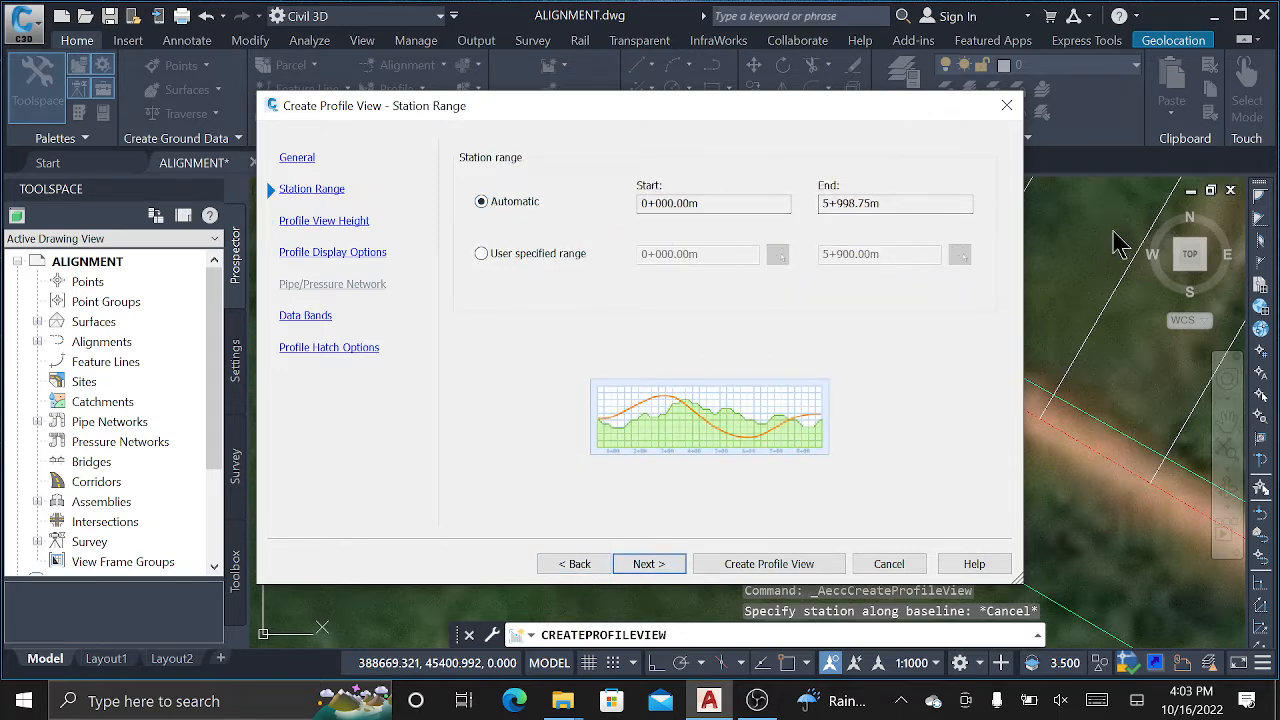
pyautogui.click(652, 564)
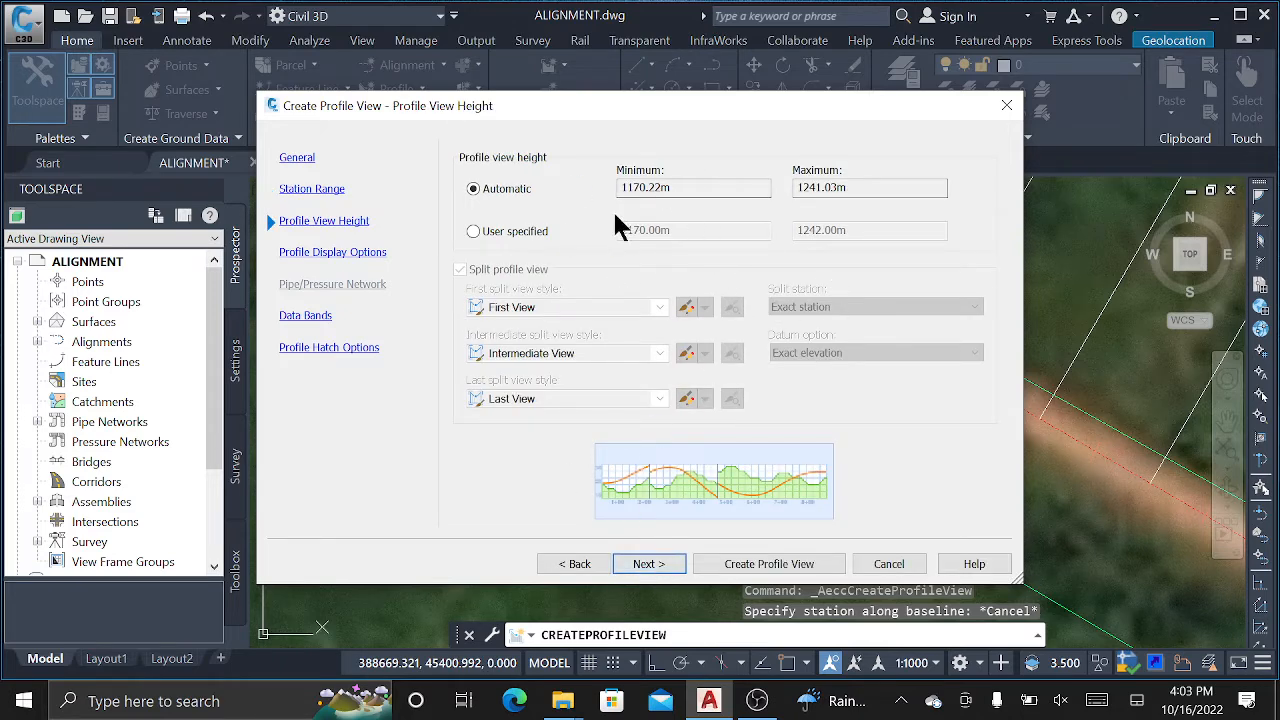
# Review the automatic minimum and maximum elevations, then advance through display options to Data Bands.
pyautogui.moveTo(866, 187); pyautogui.dragTo(795, 187)
pyautogui.moveTo(686, 189); pyautogui.dragTo(612, 190)
pyautogui.moveTo(673, 184); pyautogui.dragTo(578, 184)
pyautogui.click(650, 565)
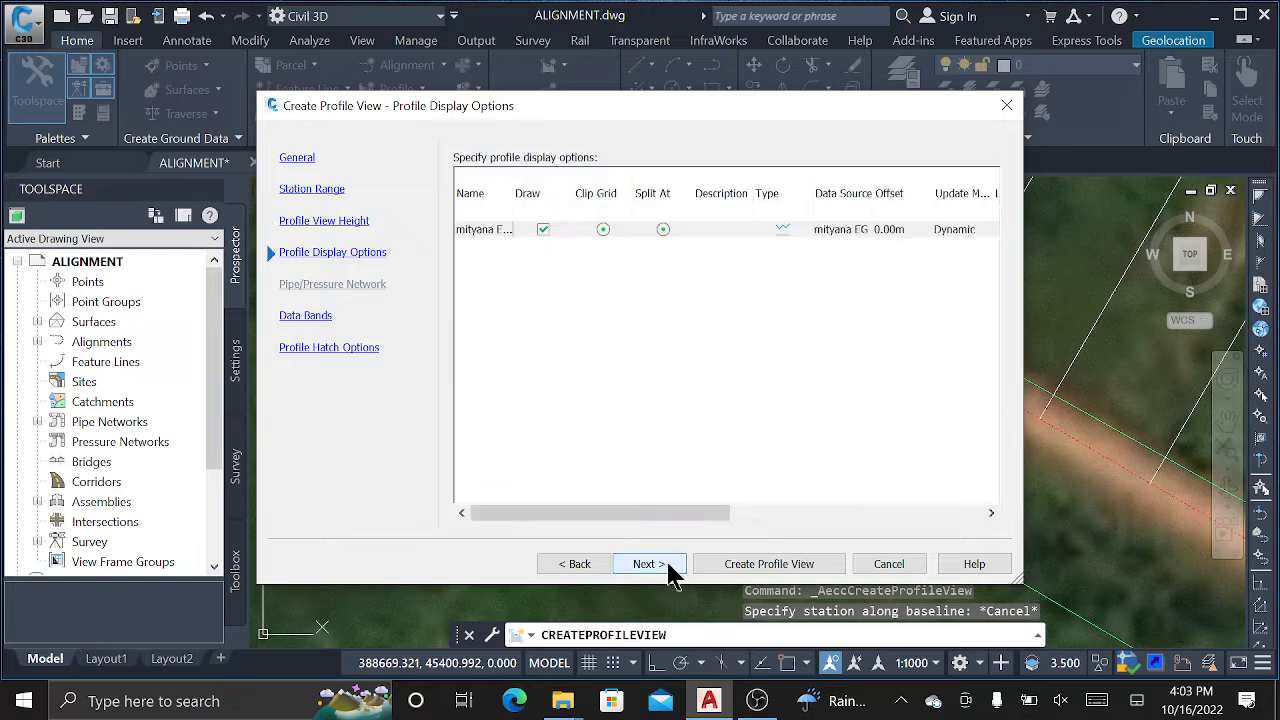
pyautogui.click(650, 565)
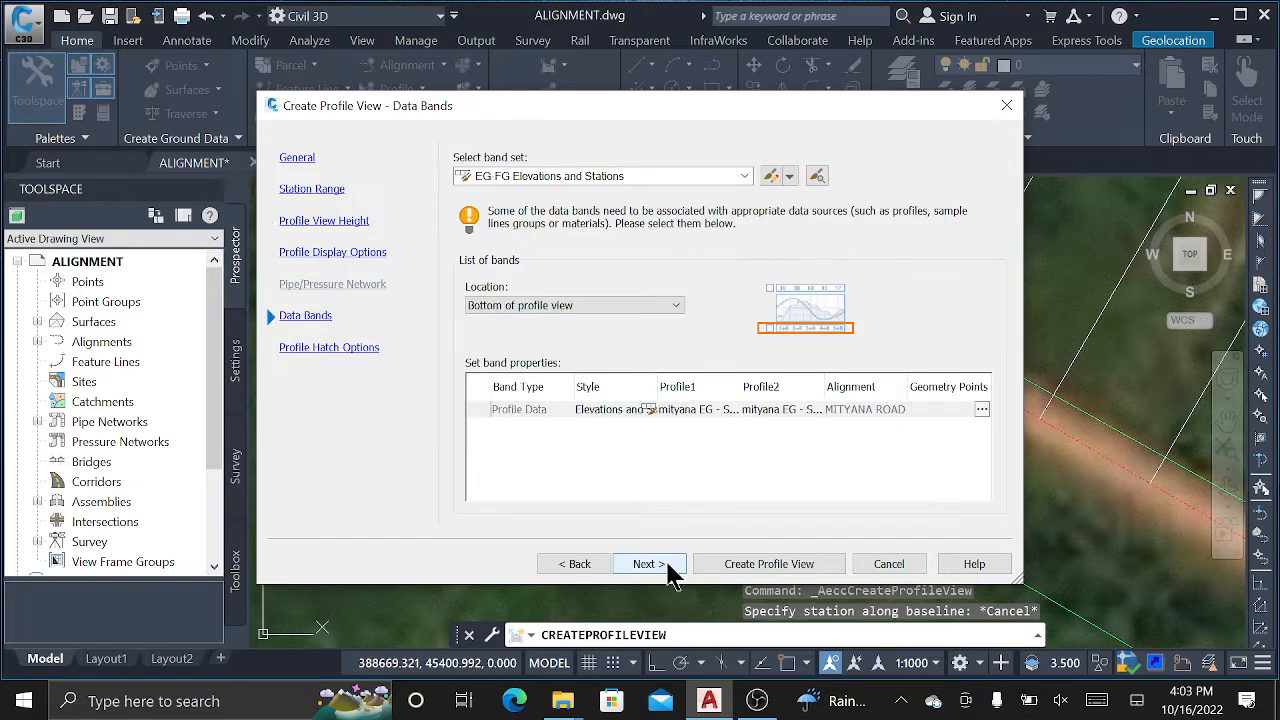
# Choose the _No Bands band set and advance to the Profile Hatch Options page.
pyautogui.click(745, 176)
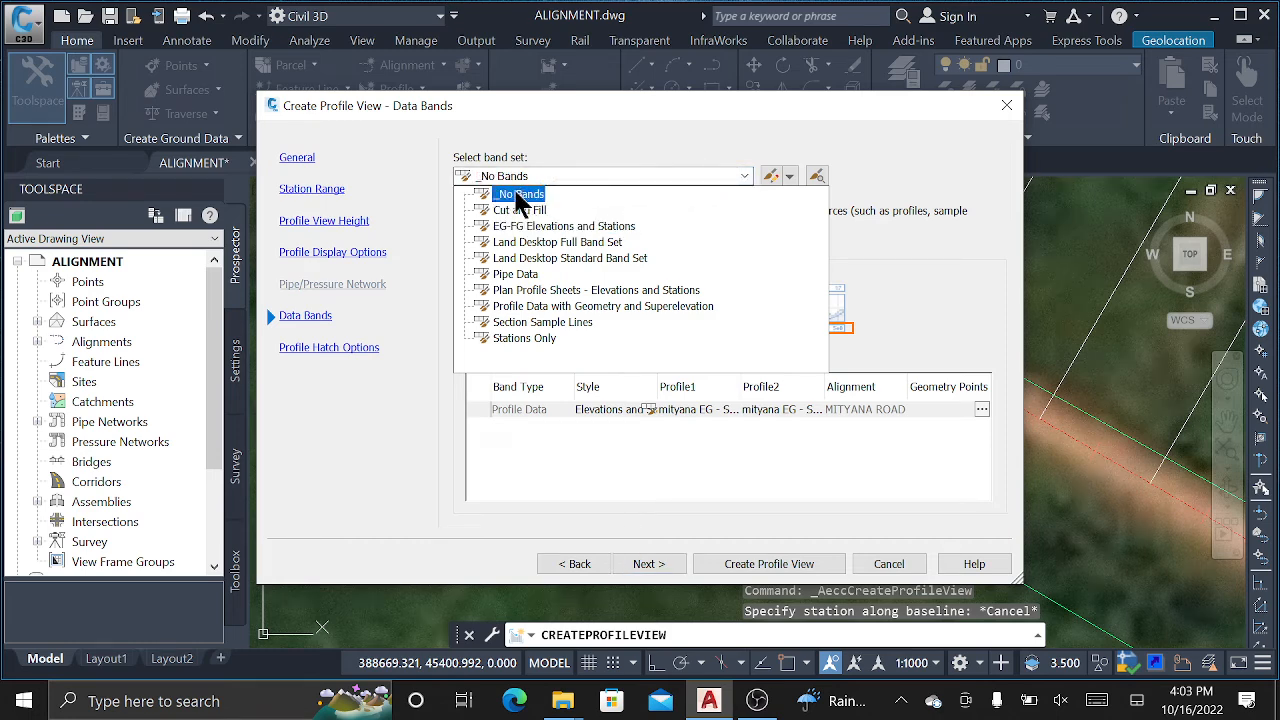
pyautogui.click(518, 195)
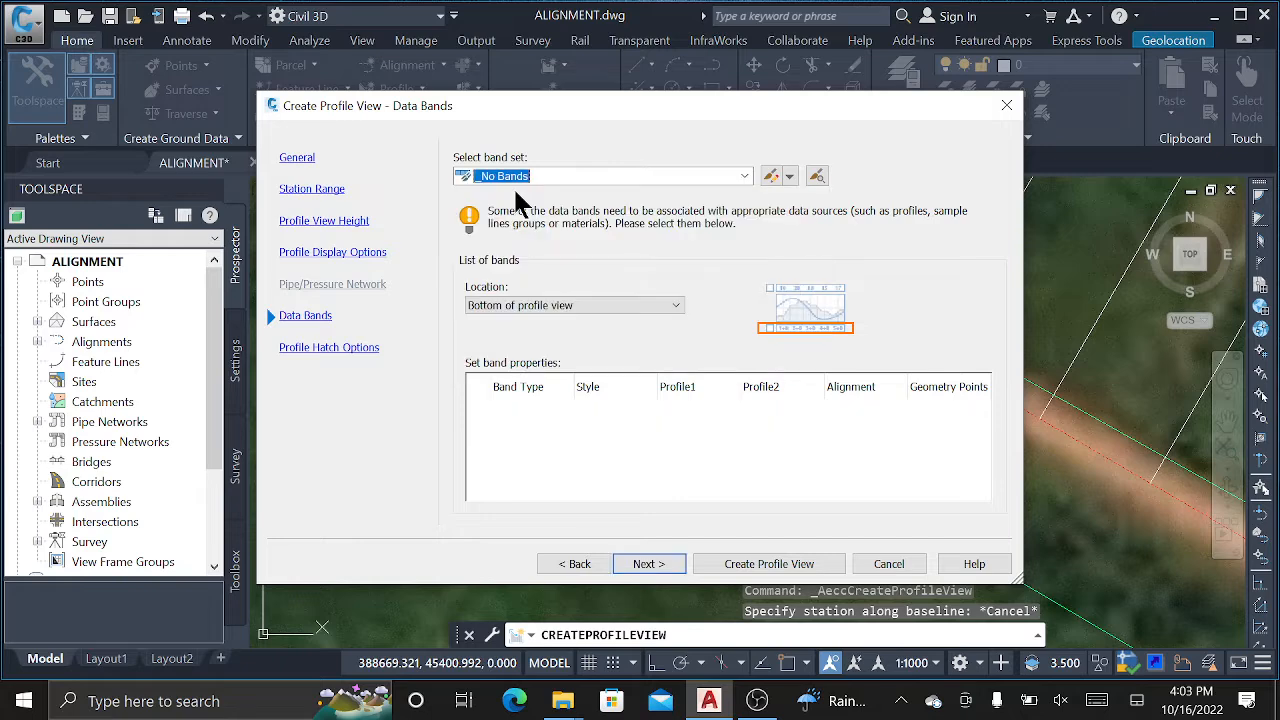
pyautogui.click(648, 564)
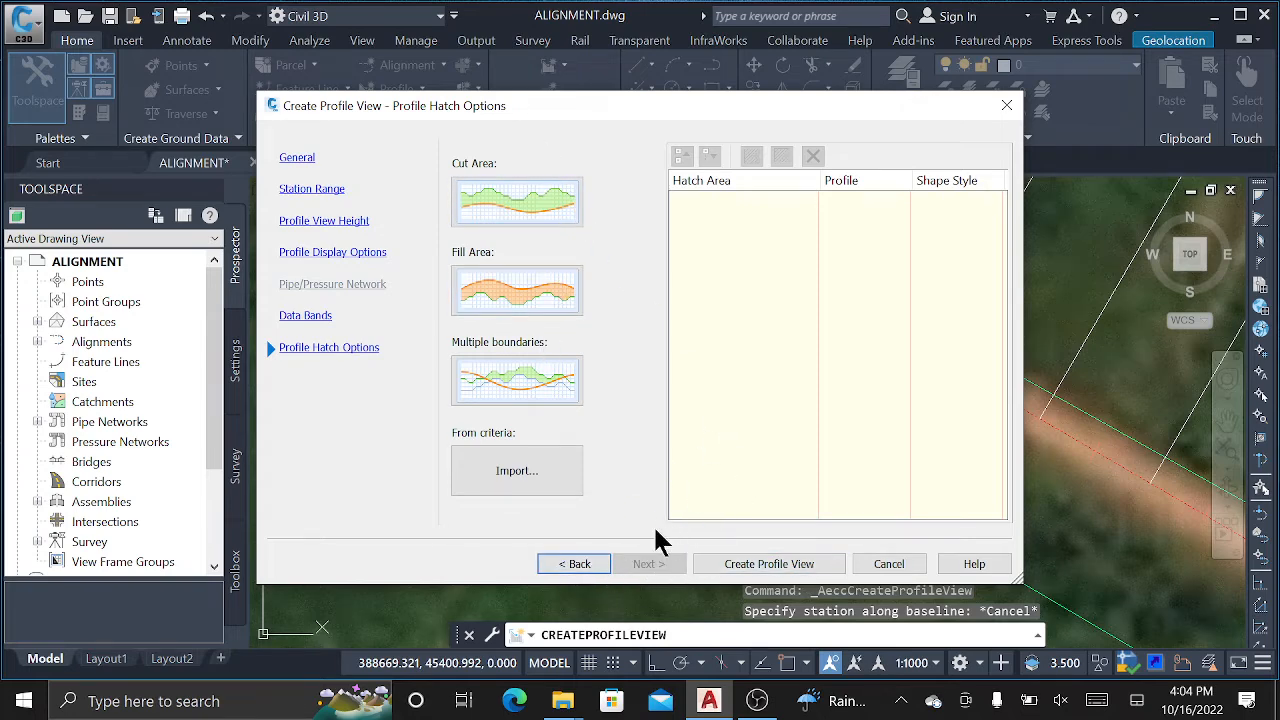
# Create the Mityana Profile view, picking its origin in empty space found by zooming and panning.
pyautogui.click(770, 564)
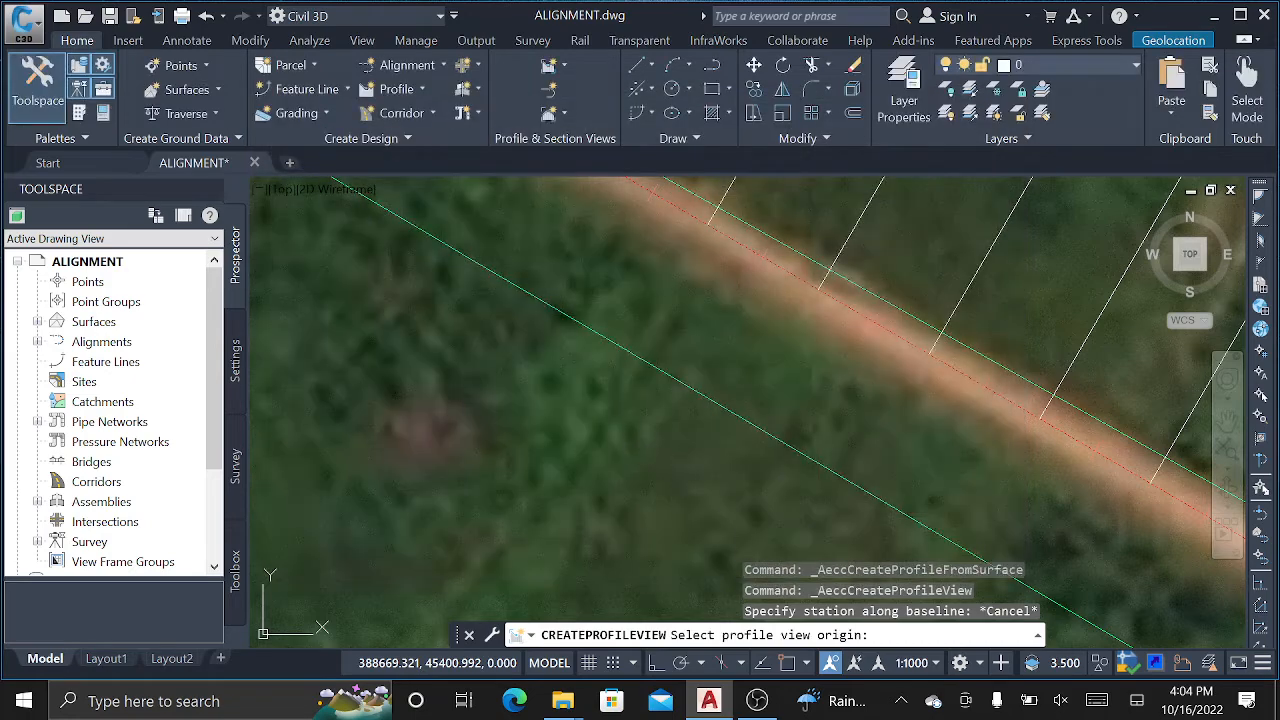
pyautogui.scroll(-3, 686, 370)
pyautogui.scroll(-6, 505, 328)
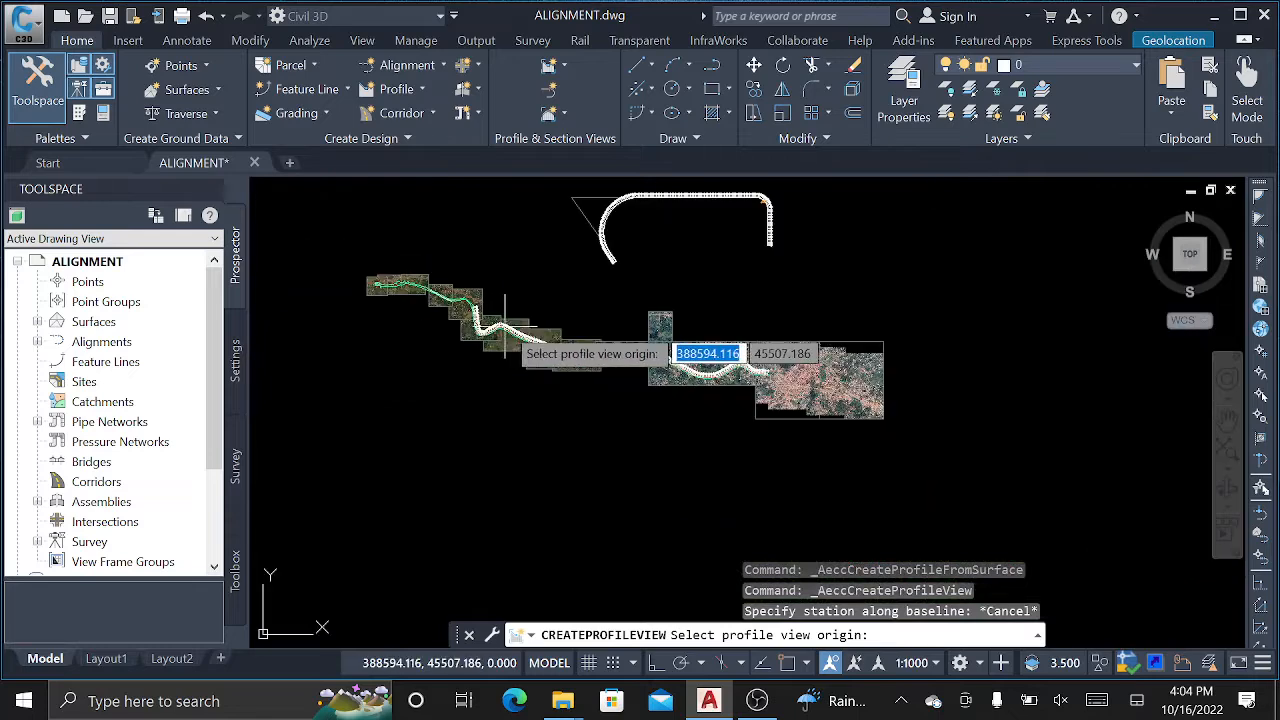
pyautogui.moveTo(985, 340); pyautogui.dragTo(606, 330, button='middle')
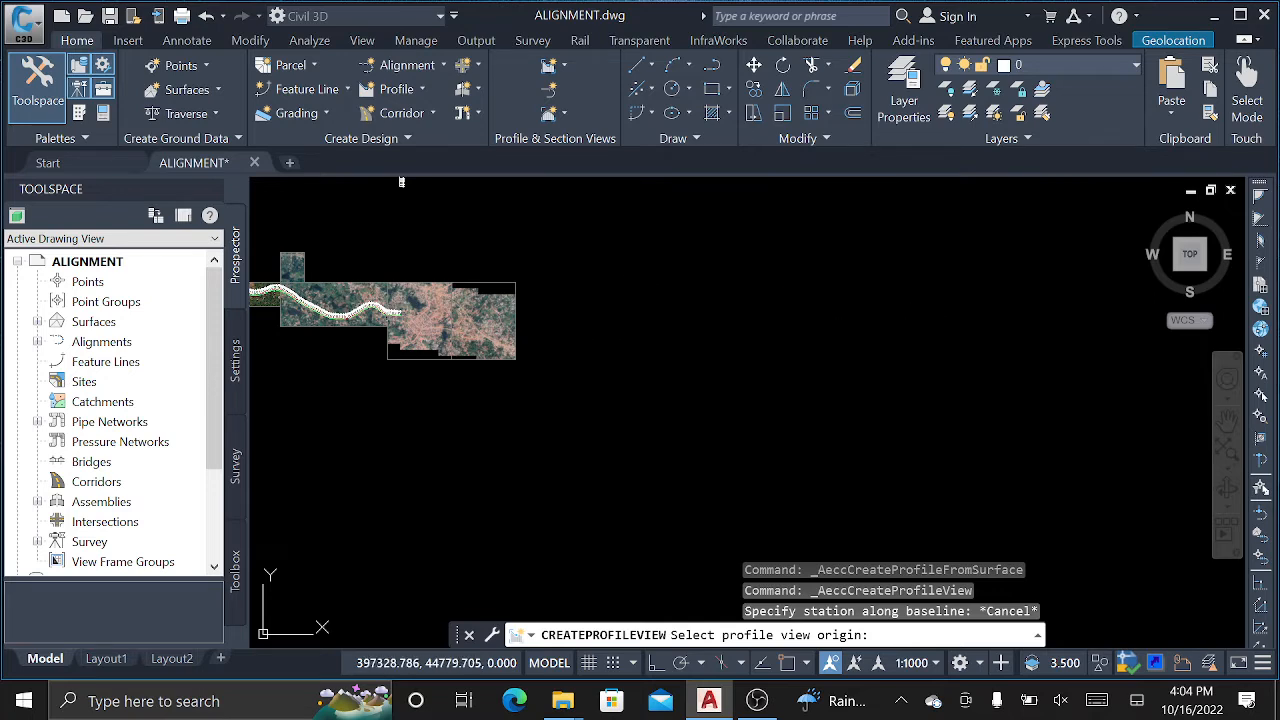
pyautogui.click(648, 310)
pyautogui.scroll(5, 710, 296)
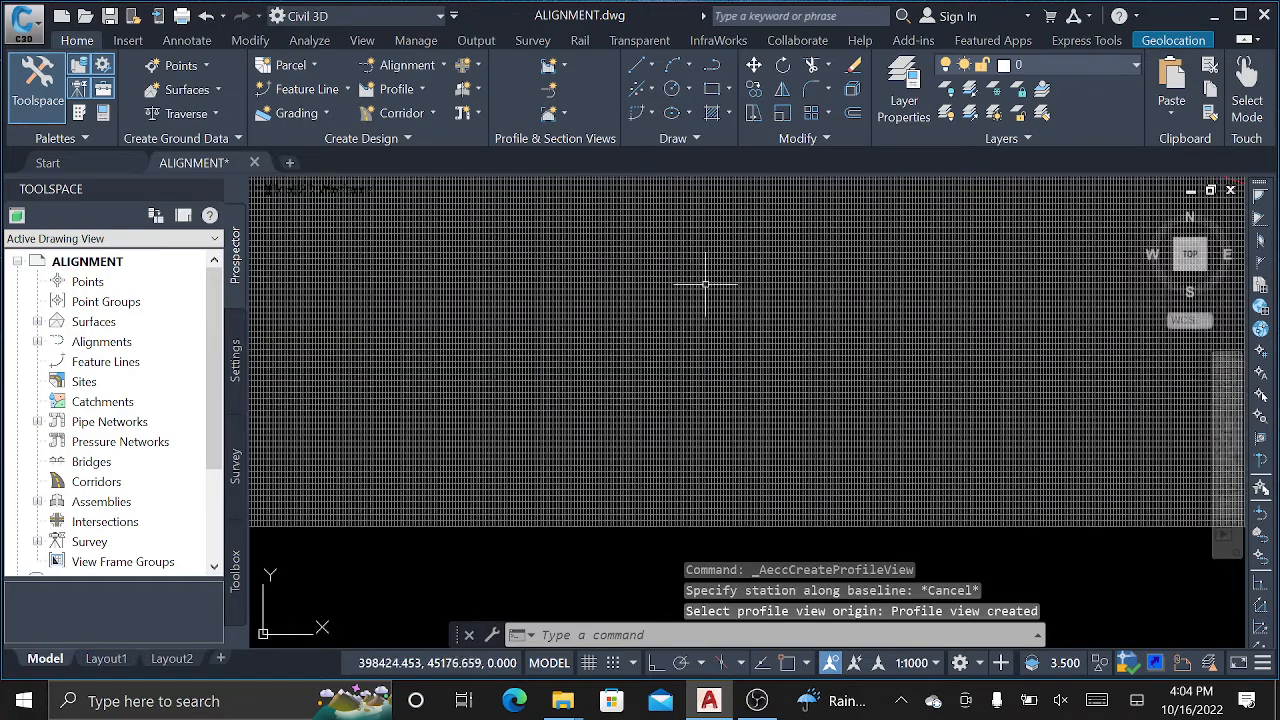
pyautogui.scroll(-2, 706, 424)
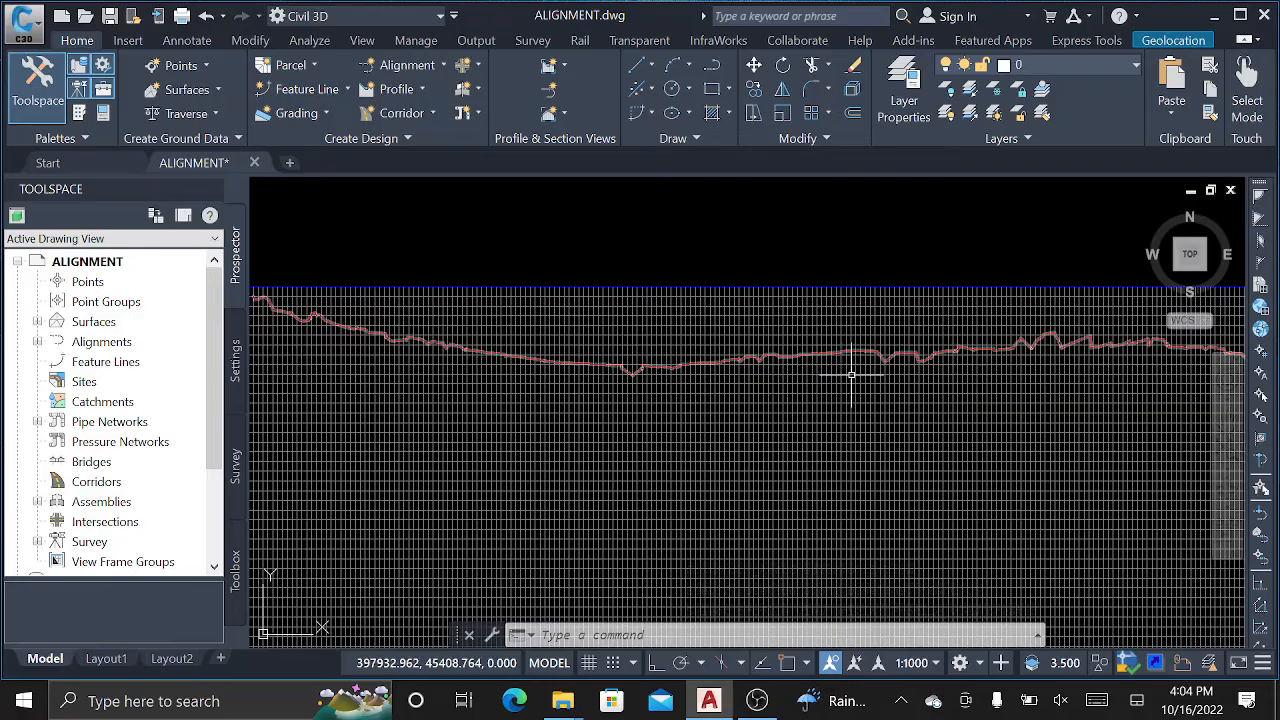
pyautogui.moveTo(849, 371); pyautogui.dragTo(443, 349, button='middle')
pyautogui.moveTo(996, 362); pyautogui.dragTo(316, 320, button='middle')
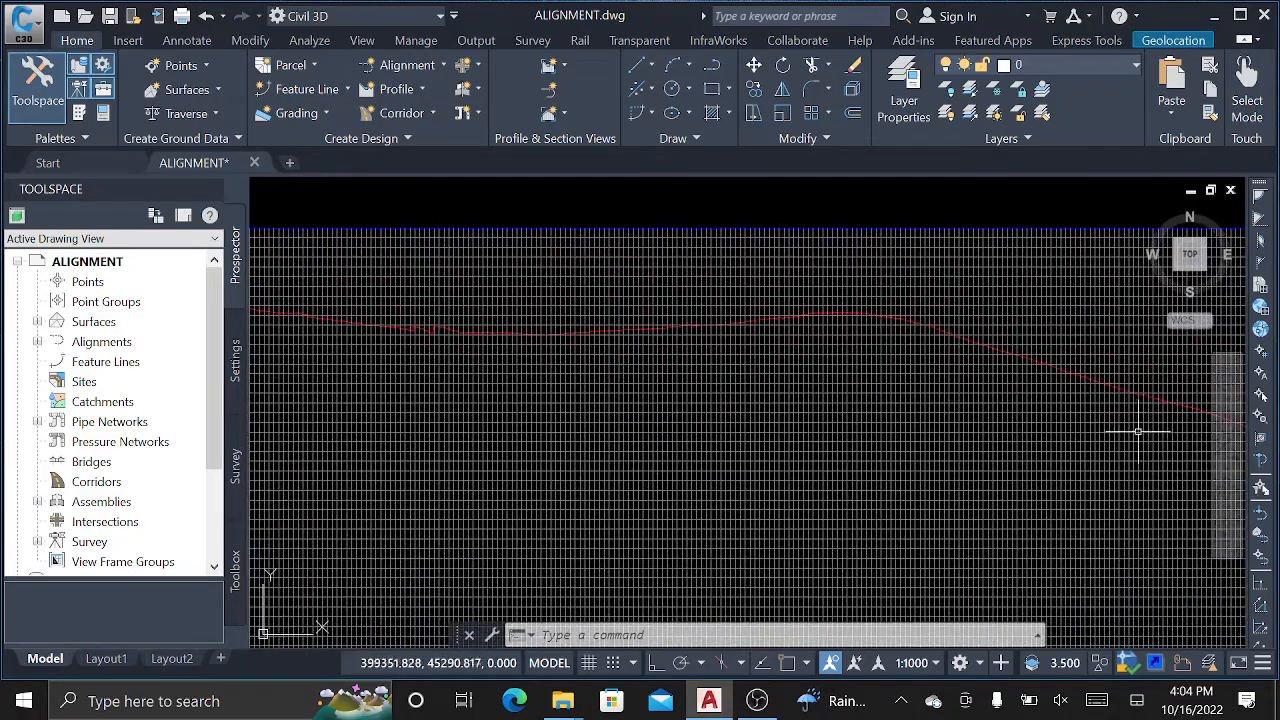
pyautogui.moveTo(1138, 431); pyautogui.dragTo(454, 323, button='middle')
pyautogui.scroll(2, 746, 383)
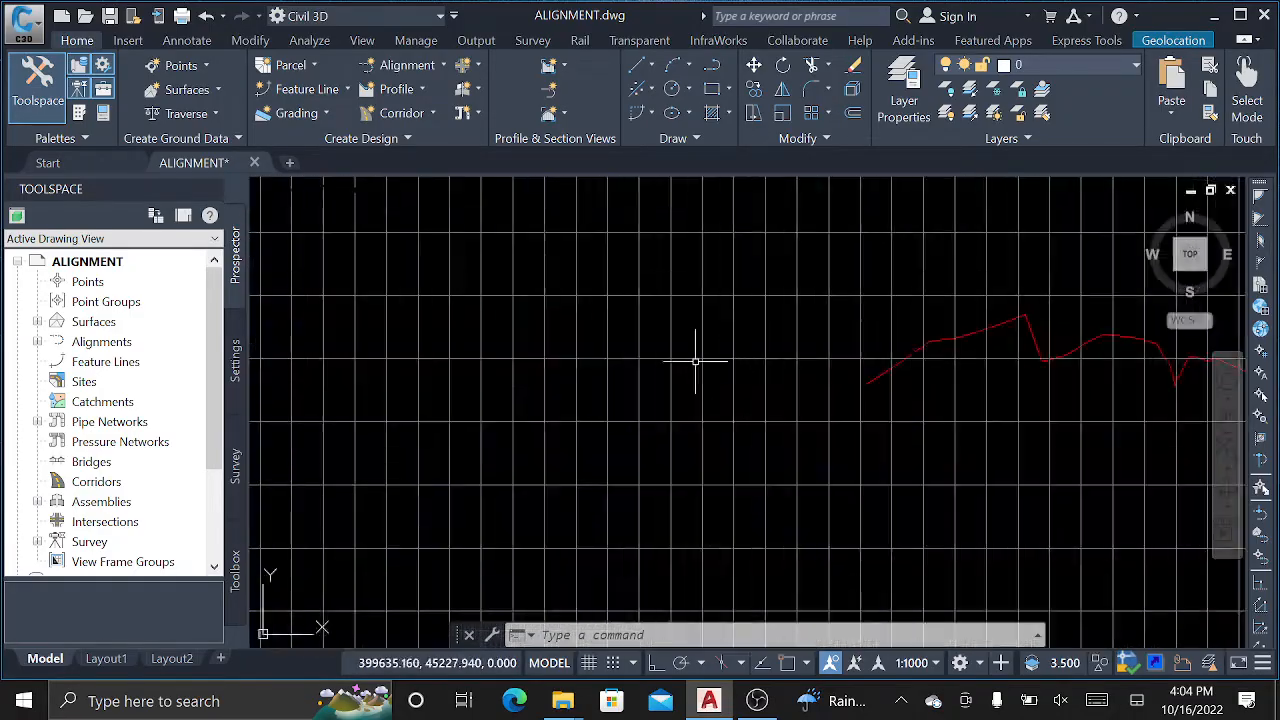
pyautogui.scroll(-2, 720, 365)
pyautogui.scroll(-3, 900, 418)
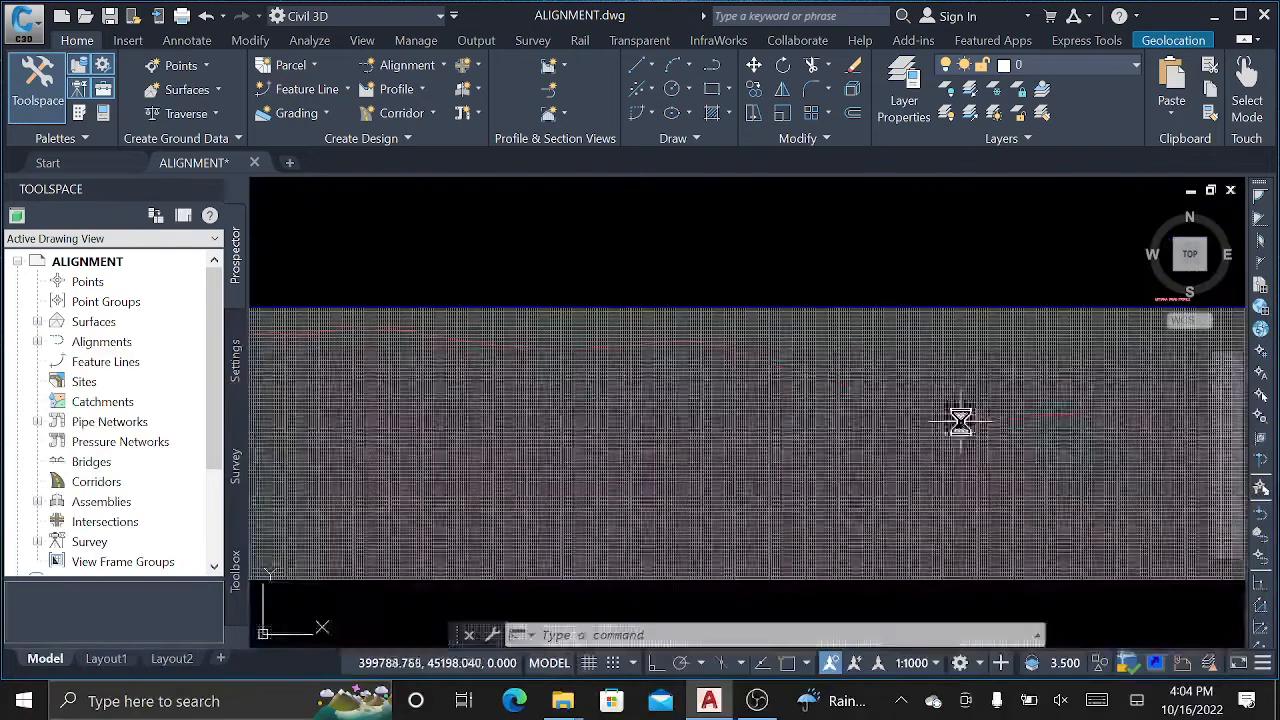
pyautogui.moveTo(697, 394); pyautogui.dragTo(898, 419, button='middle')
pyautogui.scroll(-4, 898, 419)
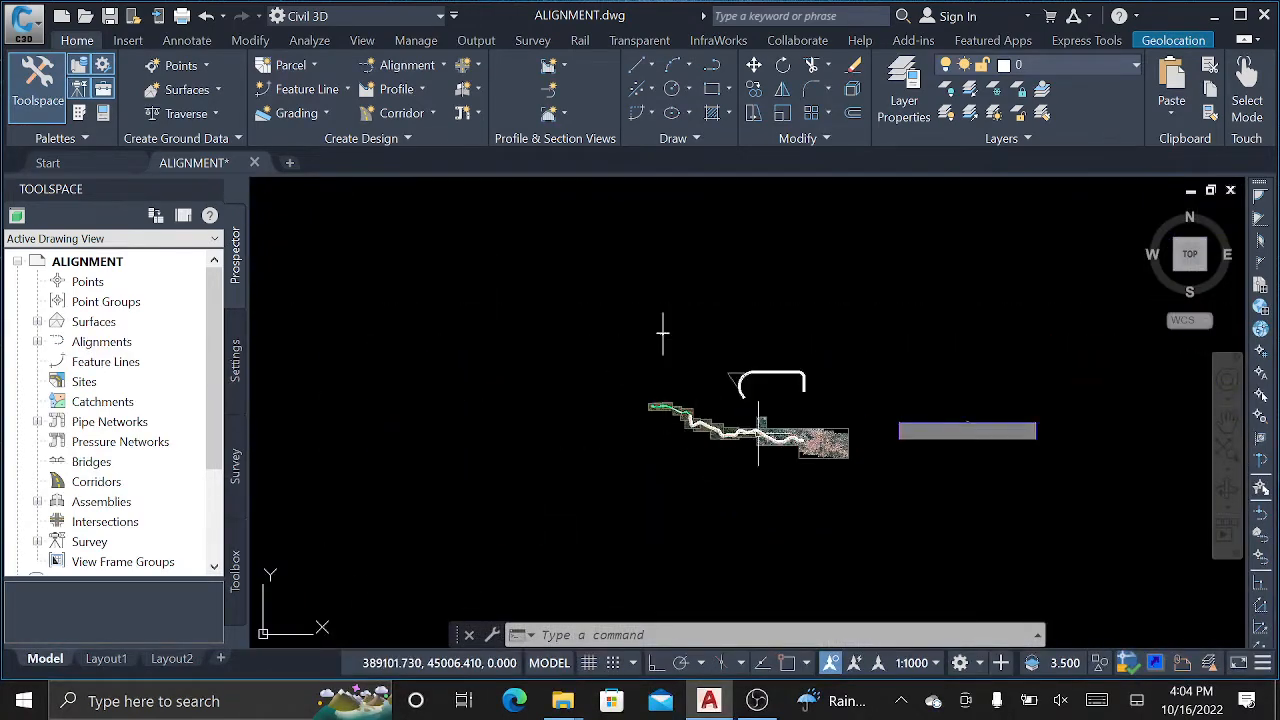
pyautogui.scroll(4, 722, 428)
pyautogui.scroll(8, 722, 428)
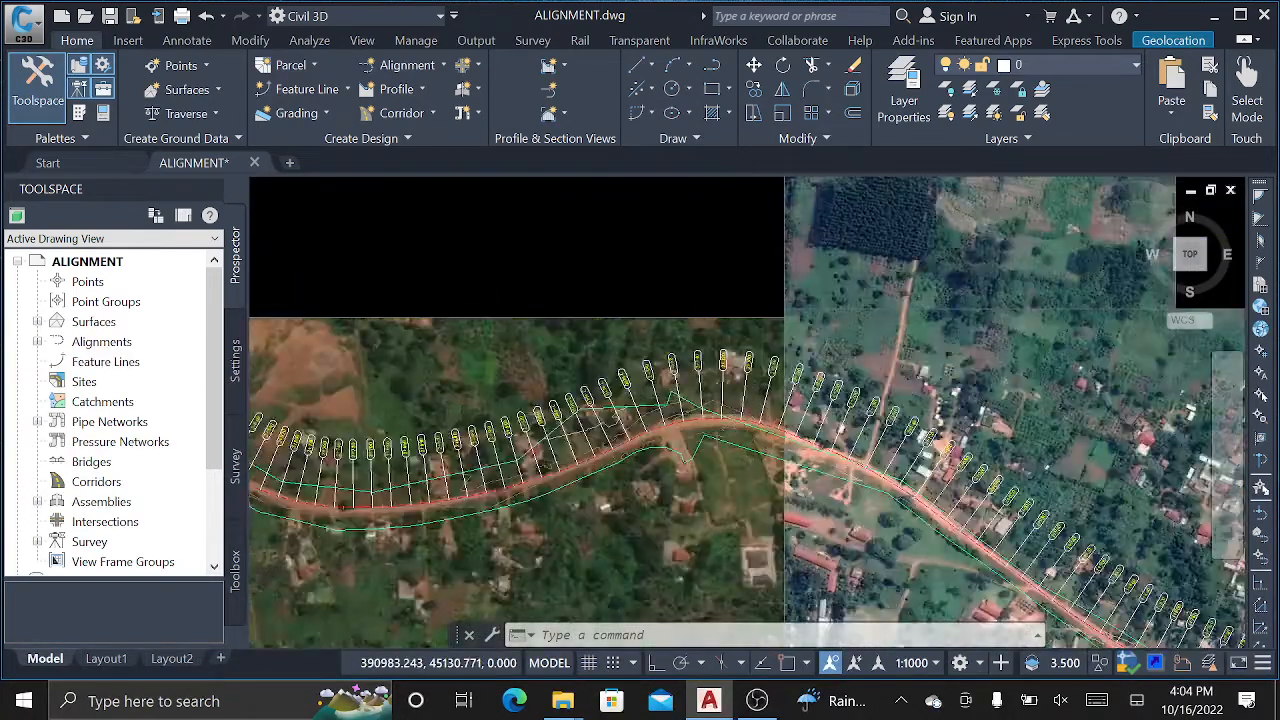
pyautogui.scroll(-4, 720, 416)
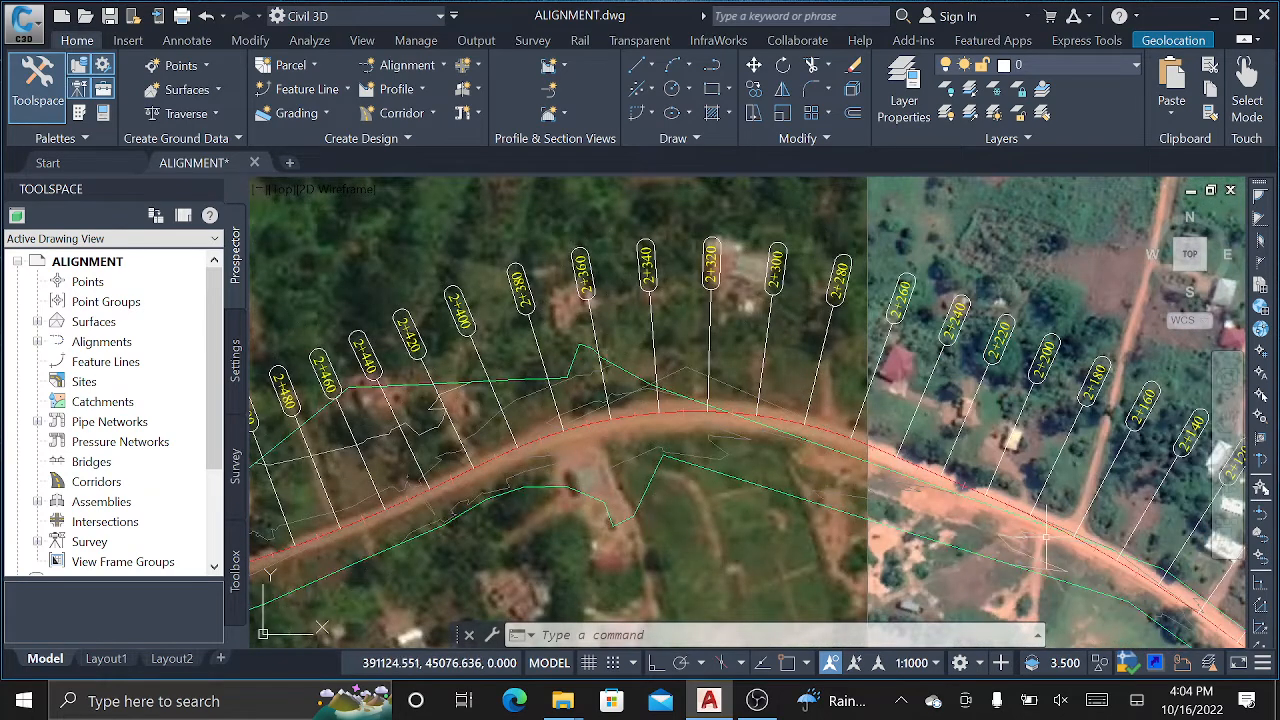
pyautogui.scroll(4, 1000, 515)
pyautogui.click(930, 459)
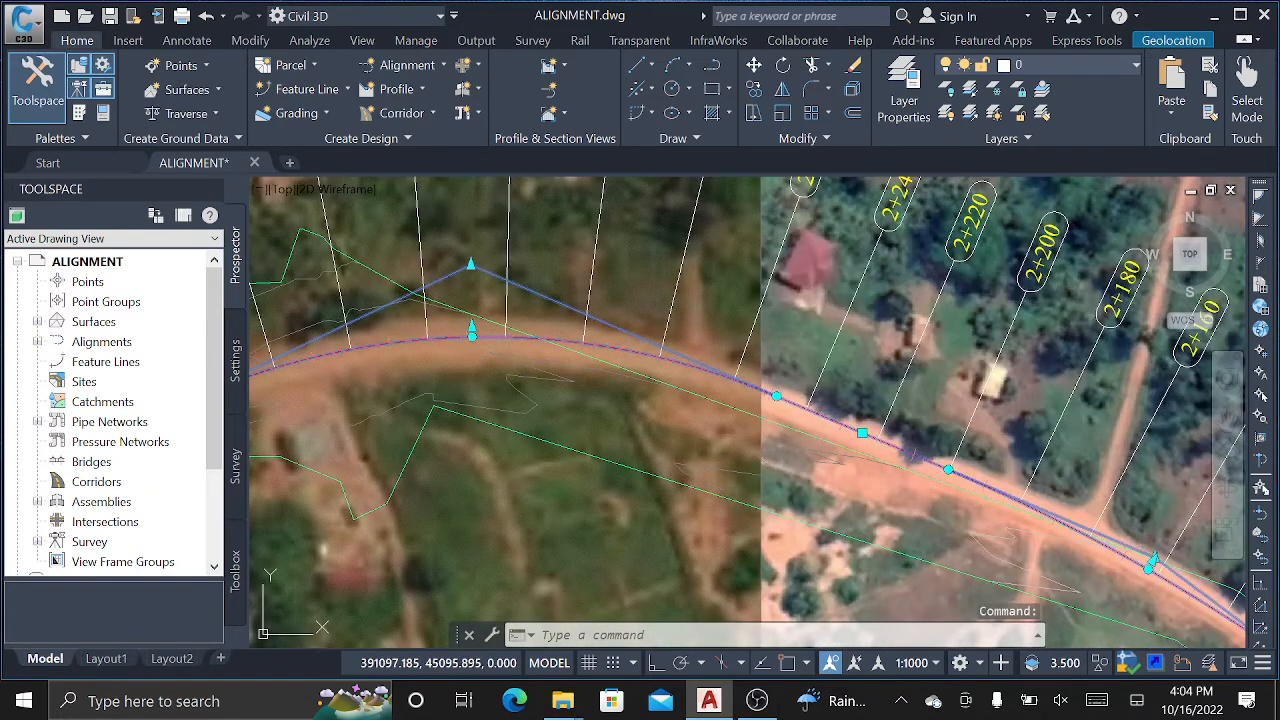
pyautogui.click(471, 266)
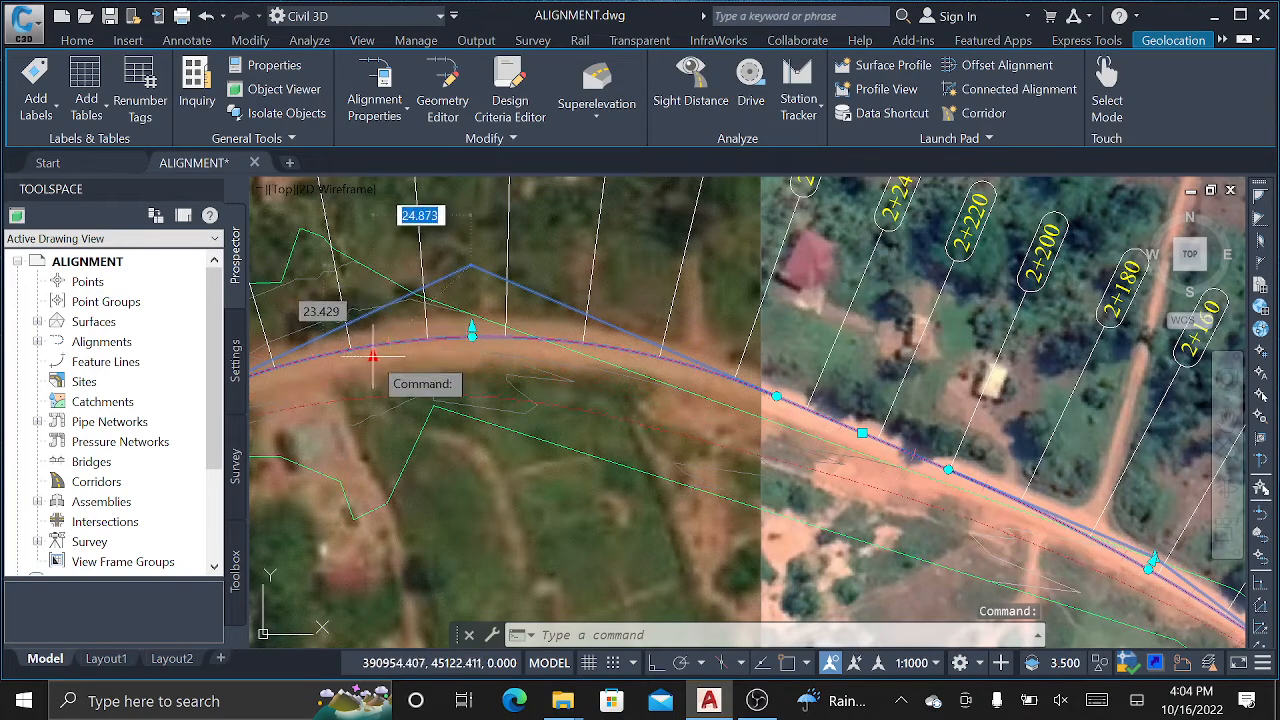
pyautogui.press('Escape')
pyautogui.scroll(-5, 494, 341)
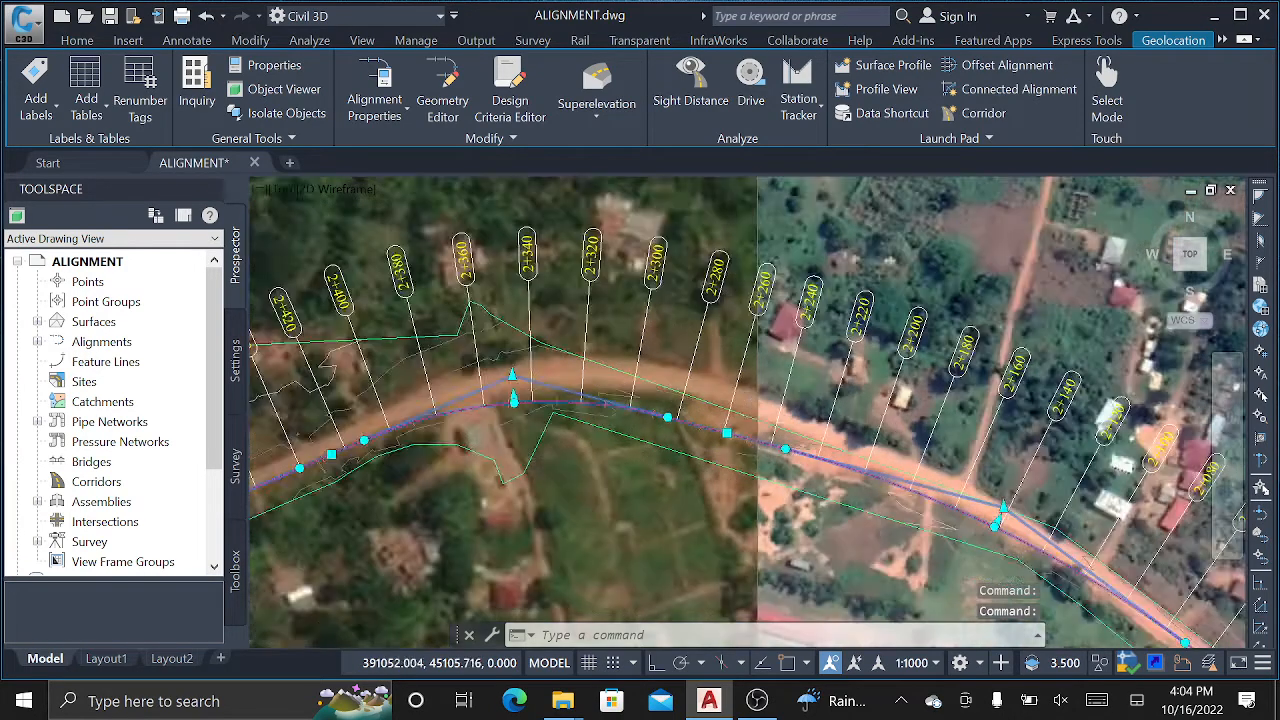
pyautogui.scroll(-8, 494, 341)
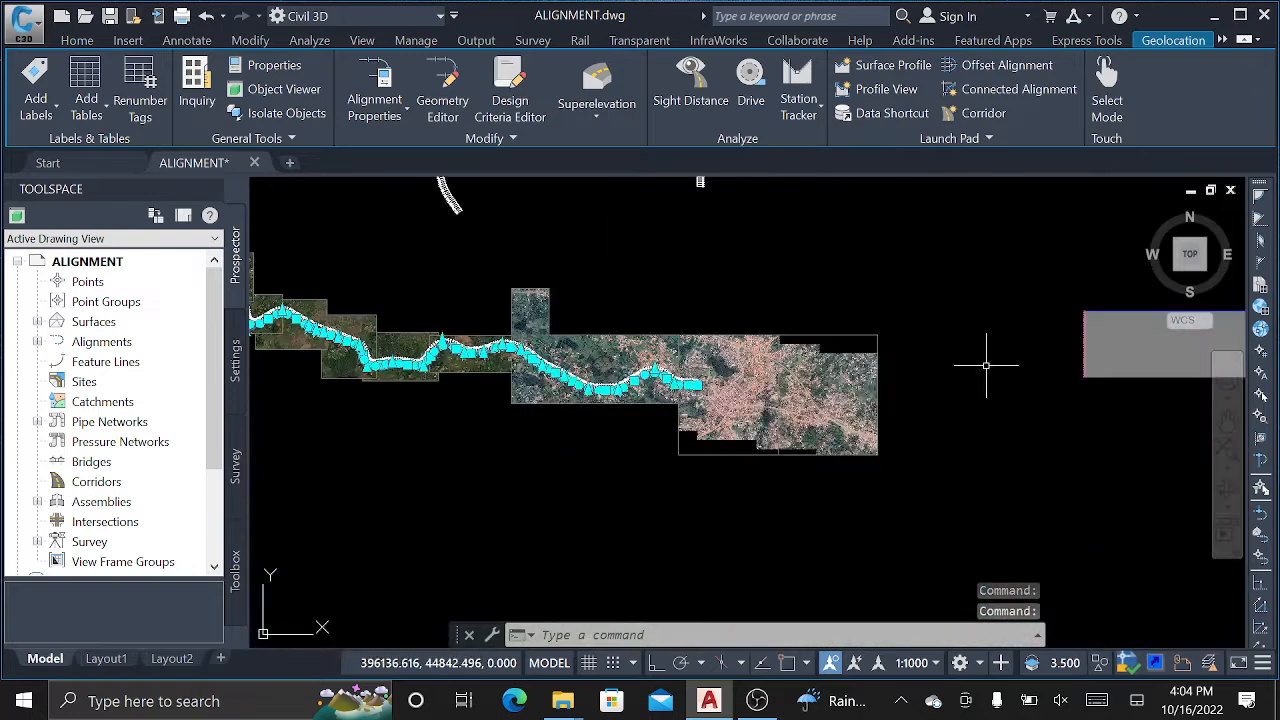
pyautogui.moveTo(986, 366); pyautogui.dragTo(566, 363, button='middle')
pyautogui.scroll(7, 907, 350)
pyautogui.scroll(-3, 778, 349)
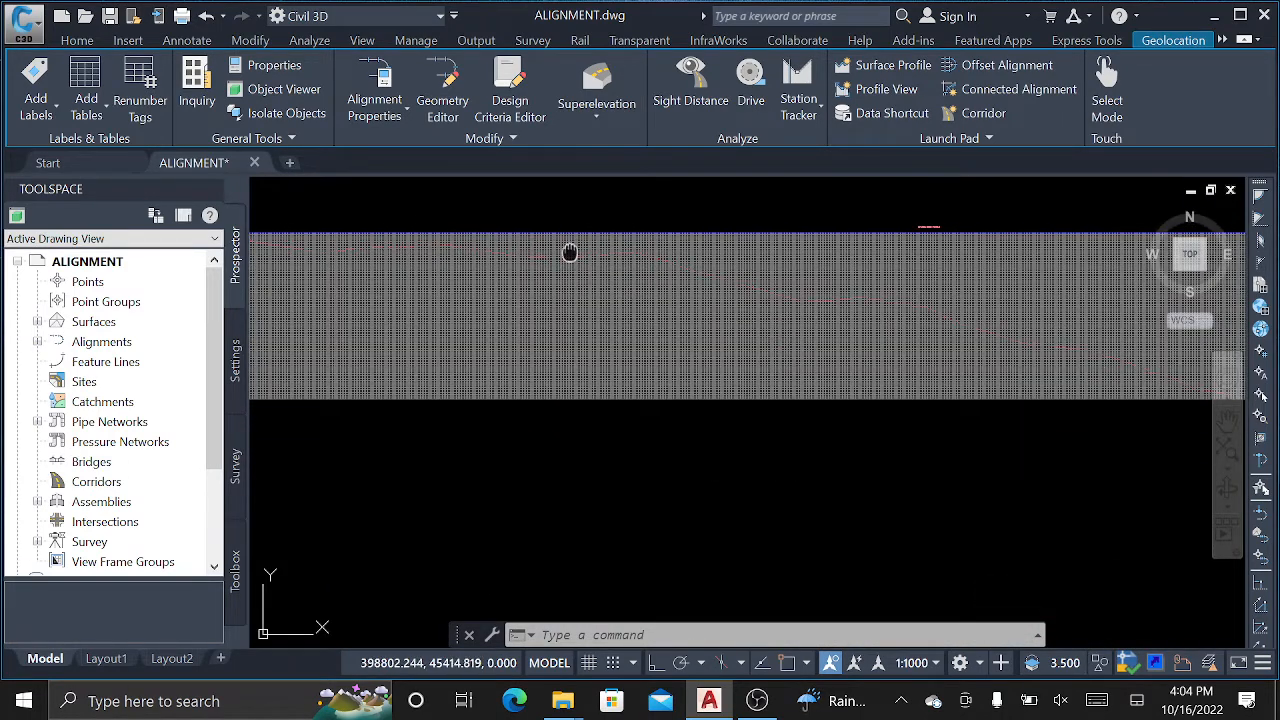
pyautogui.moveTo(571, 251); pyautogui.dragTo(527, 287, button='middle')
pyautogui.scroll(5, 555, 298)
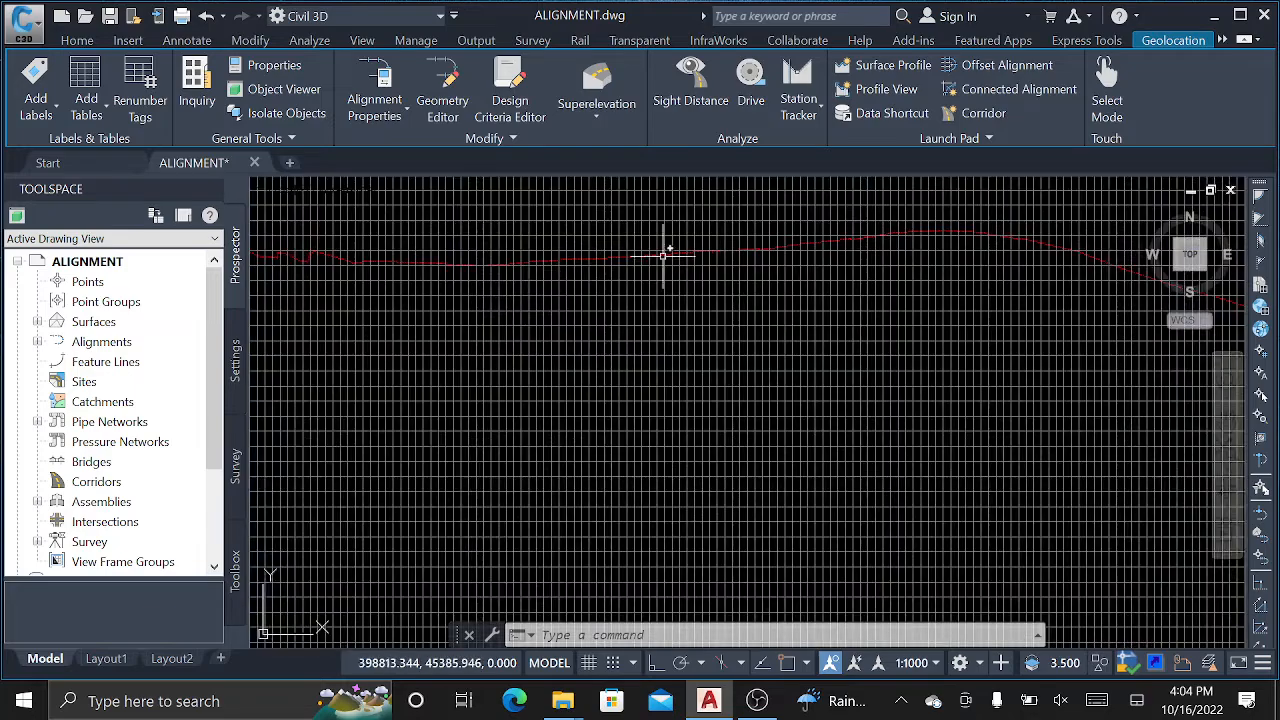
pyautogui.scroll(8, 440, 268)
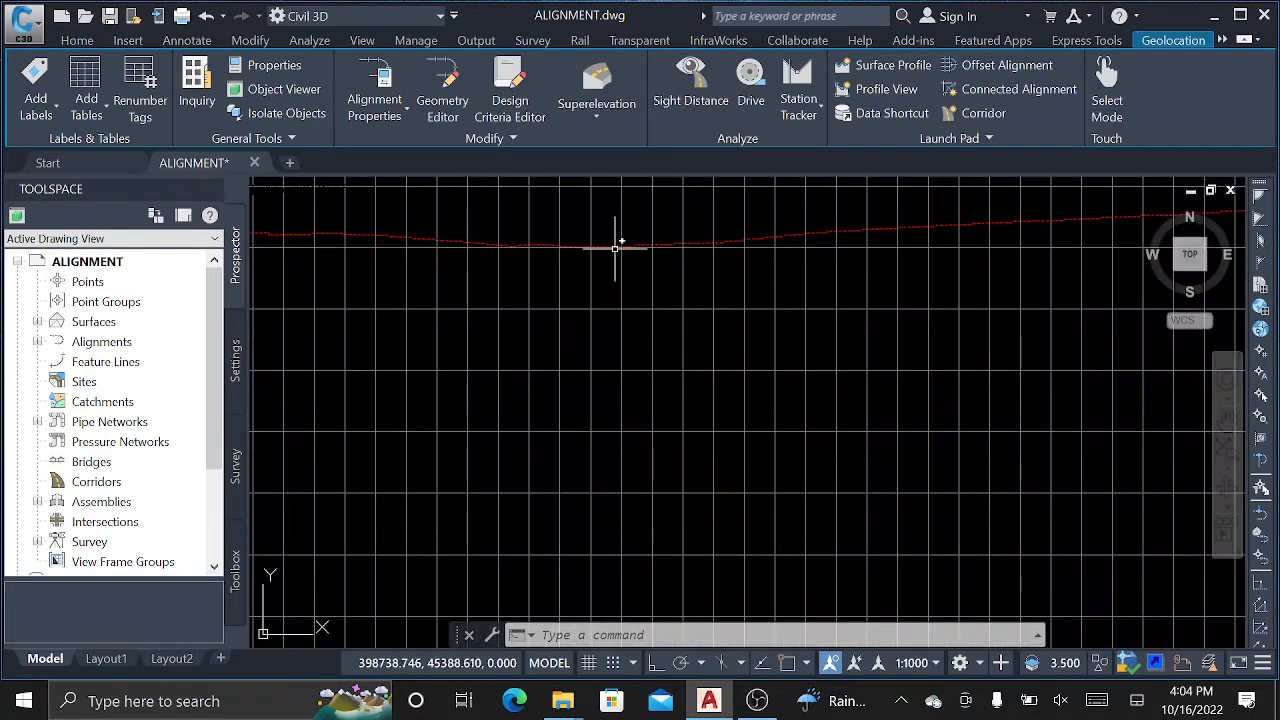
pyautogui.scroll(2, 607, 248)
pyautogui.scroll(-11, 437, 265)
pyautogui.scroll(-4, 499, 295)
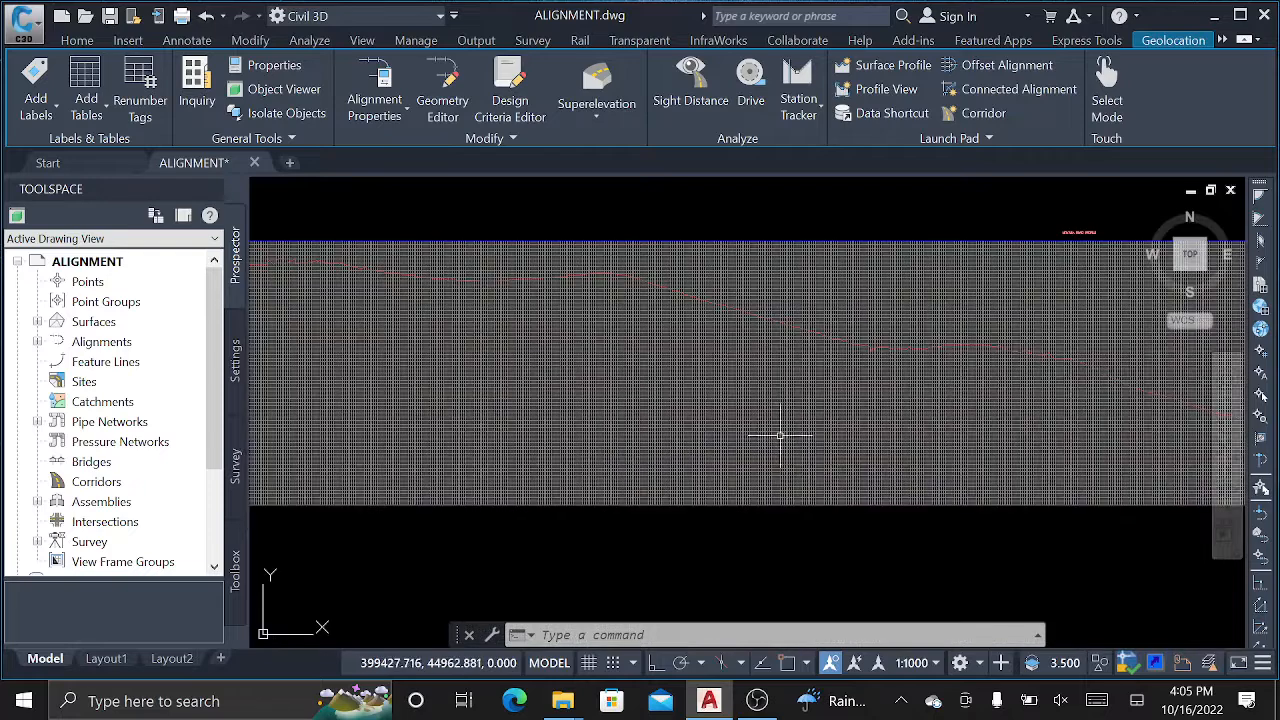
pyautogui.moveTo(850, 419); pyautogui.dragTo(608, 415, button='middle')
pyautogui.scroll(-4, 589, 411)
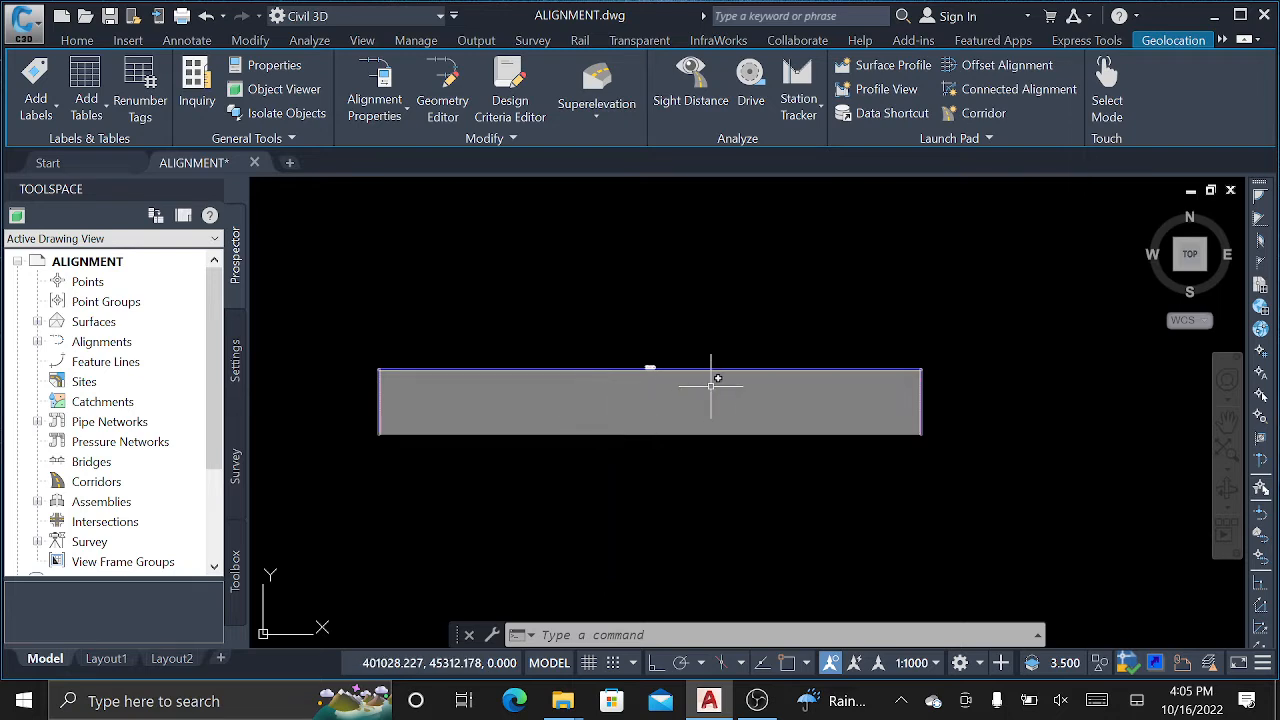
pyautogui.moveTo(711, 384)
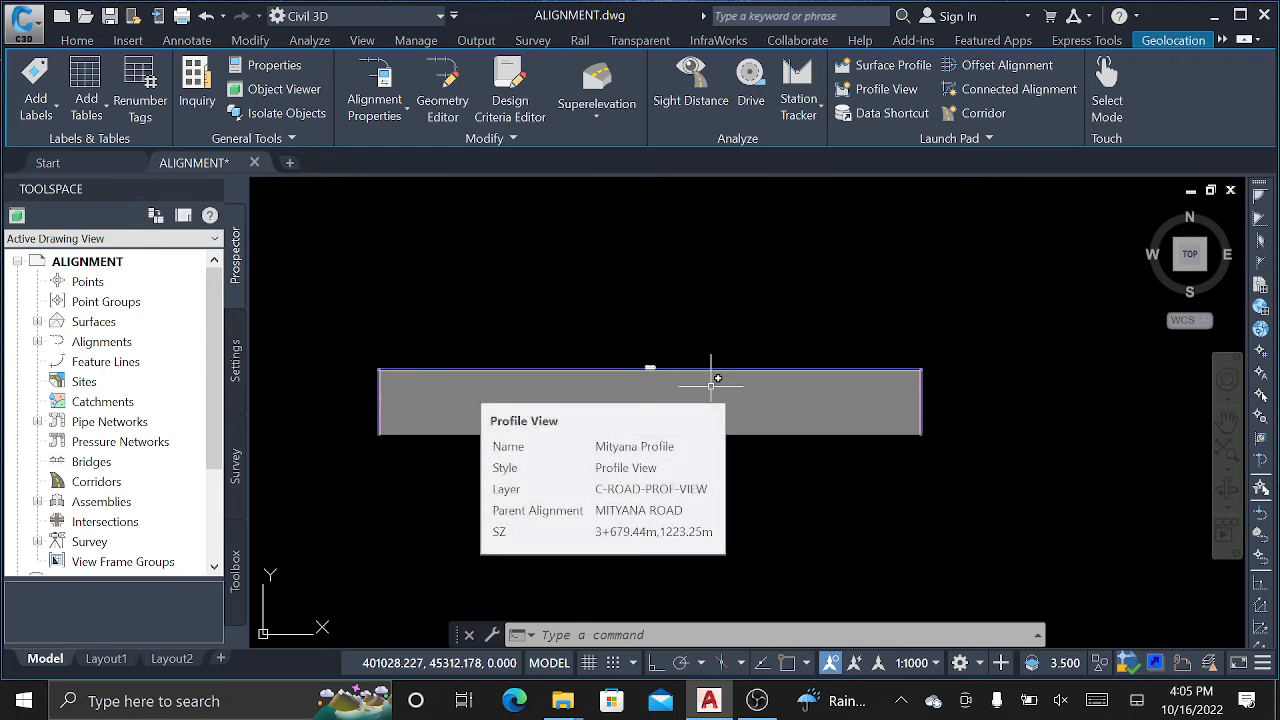
pyautogui.click(1040, 309)
# Clear the empty selection window and deselect the alignment, cancelling pending commands.
pyautogui.click(1017, 316)
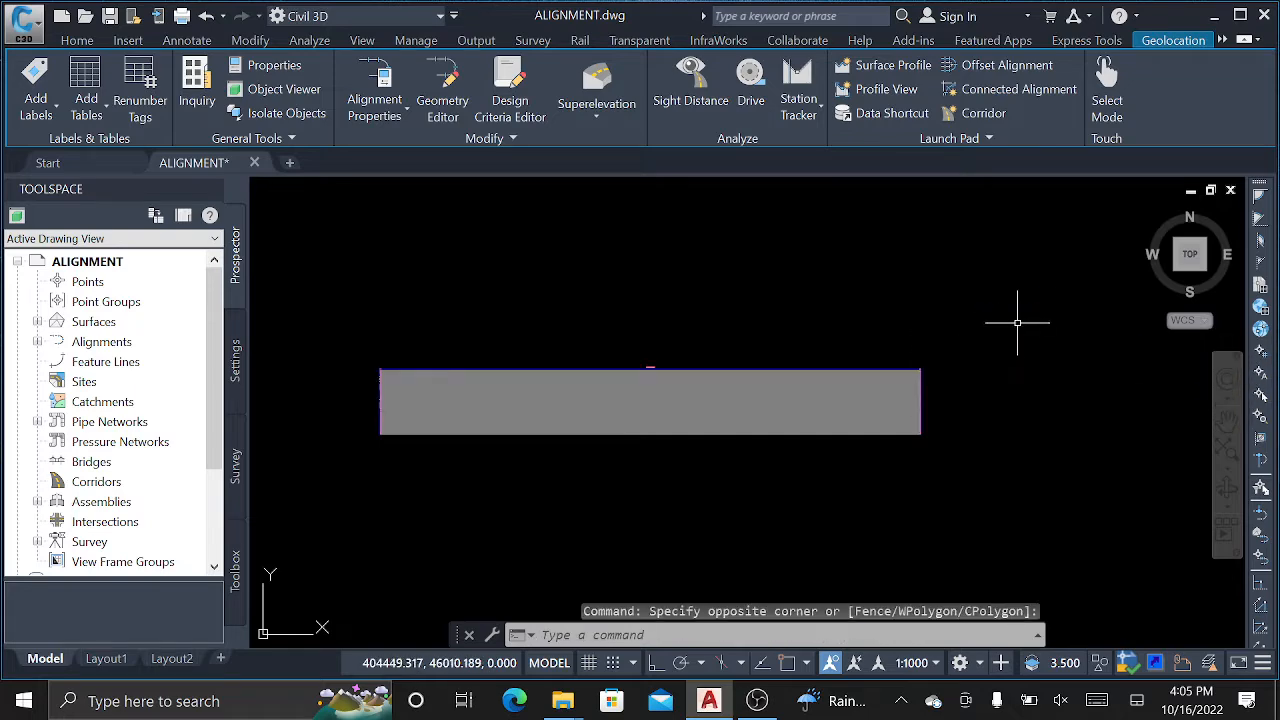
pyautogui.scroll(-6, 985, 322)
pyautogui.scroll(4, 724, 348)
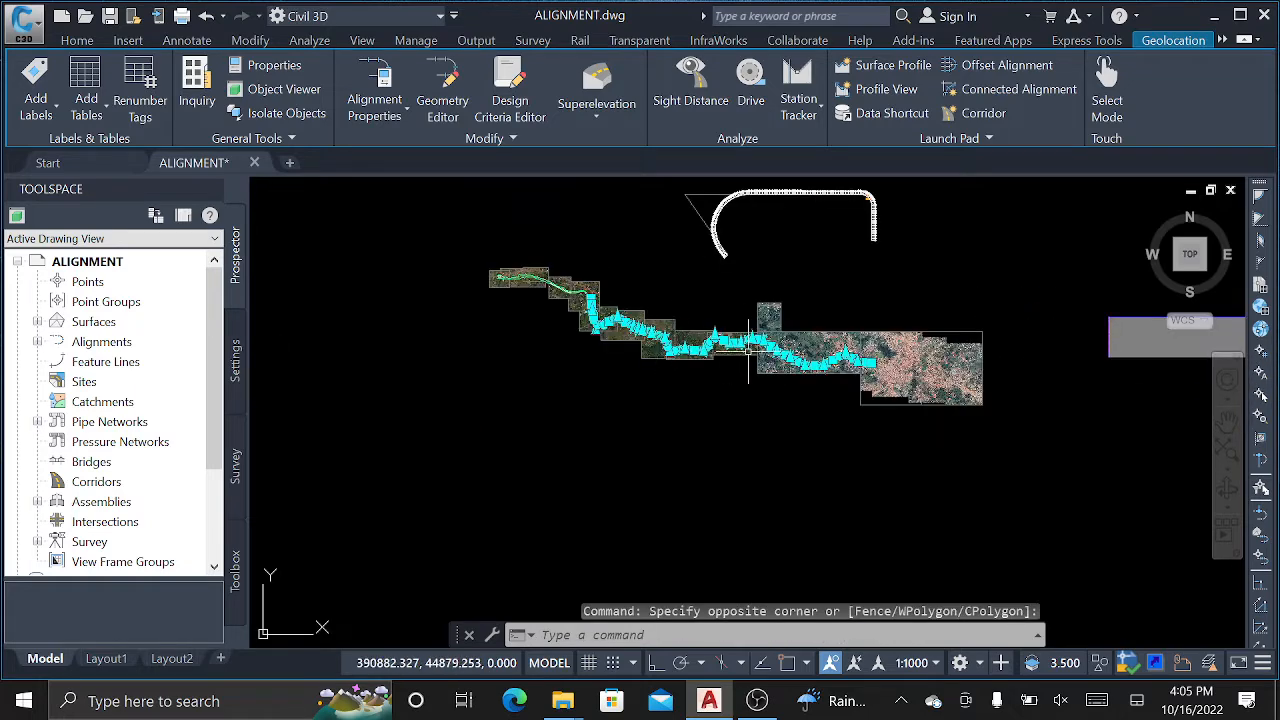
pyautogui.press('Escape')
pyautogui.press('Escape')
pyautogui.press('Escape')
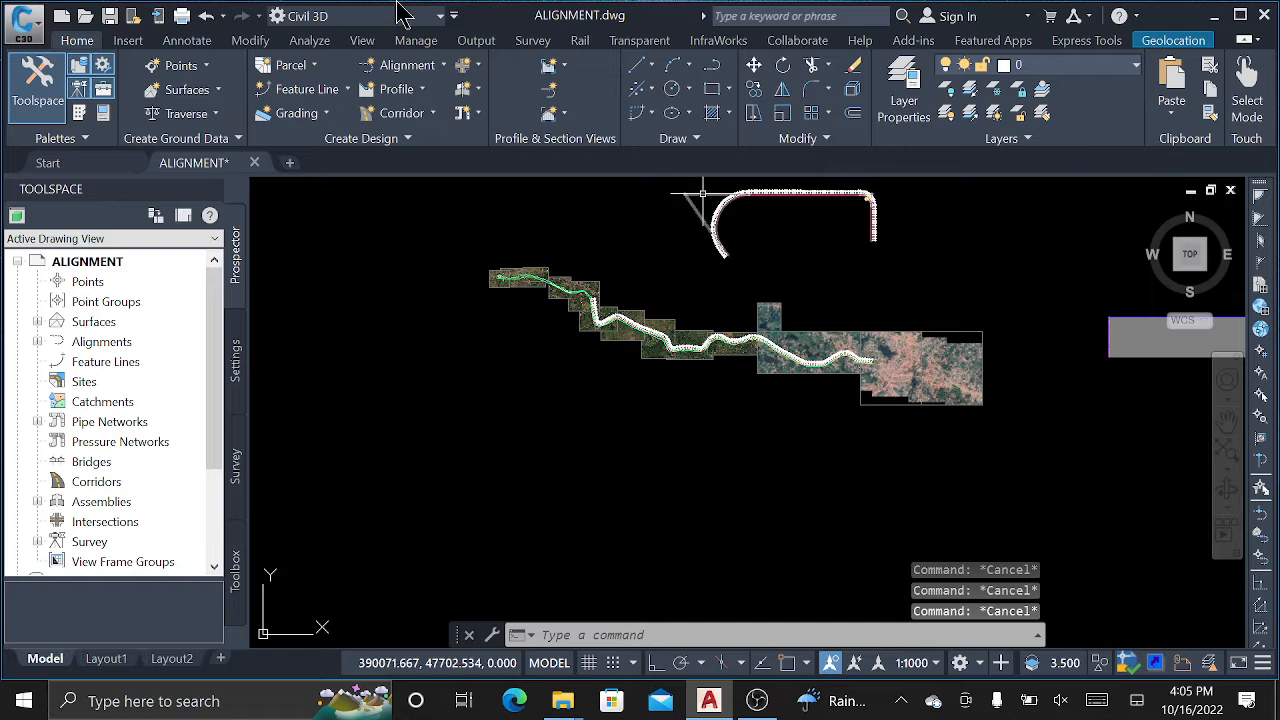
# Crossing-select the grey Mityana Profile view grid, delete it, and pan back to the alignment.
pyautogui.moveTo(914, 223); pyautogui.dragTo(472, 231, button='middle')
pyautogui.click(1108, 235)
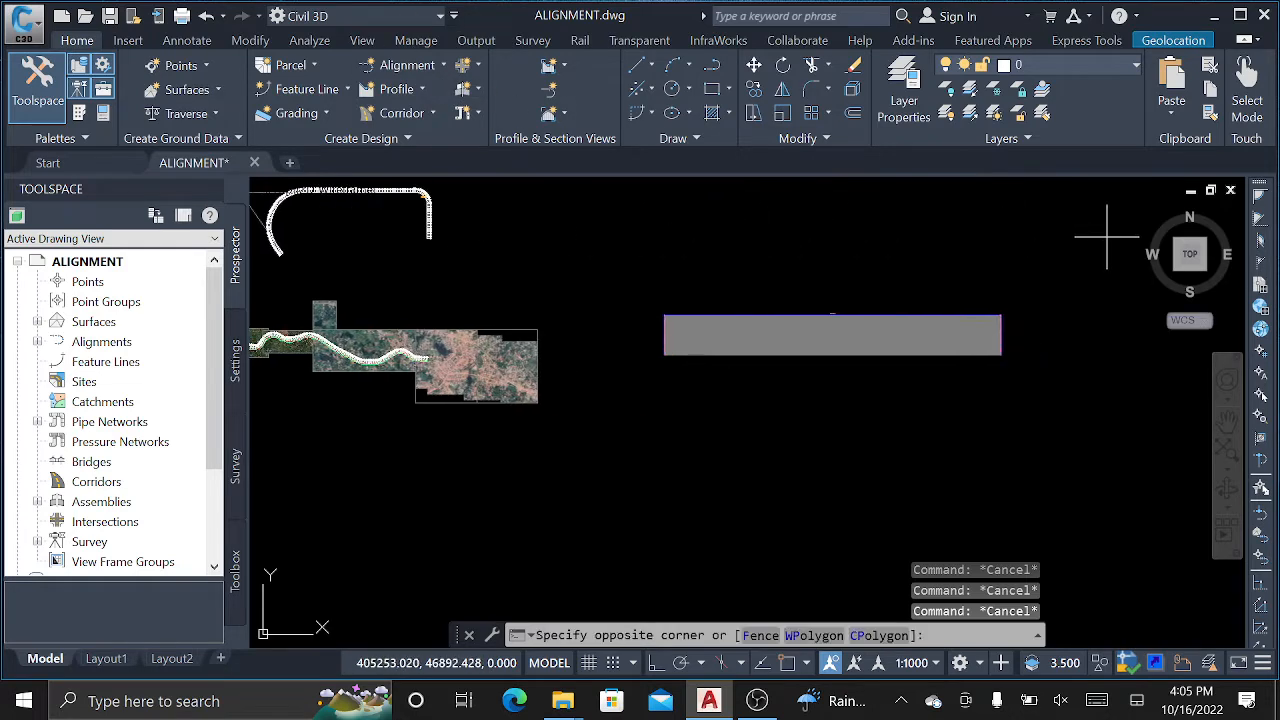
pyautogui.click(651, 400)
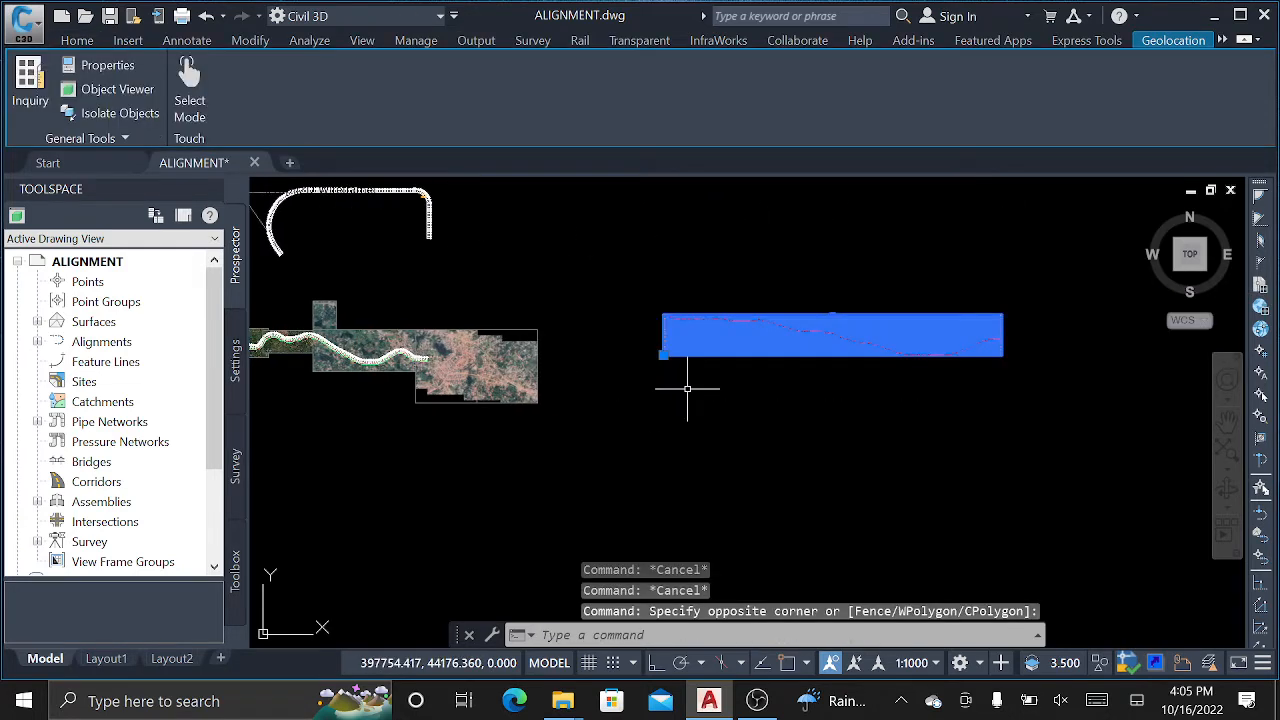
pyautogui.press('Delete')
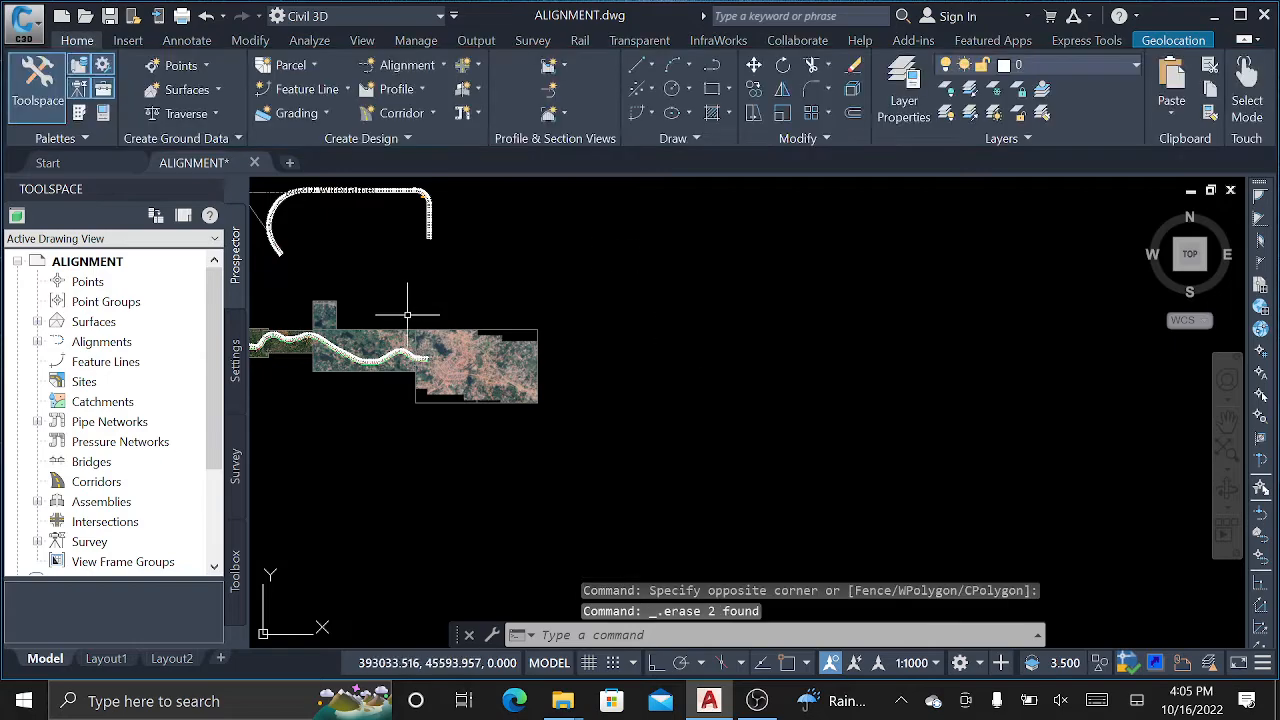
pyautogui.scroll(4, 376, 352)
pyautogui.moveTo(388, 422); pyautogui.dragTo(684, 369, button='middle')
pyautogui.scroll(6, 400, 287)
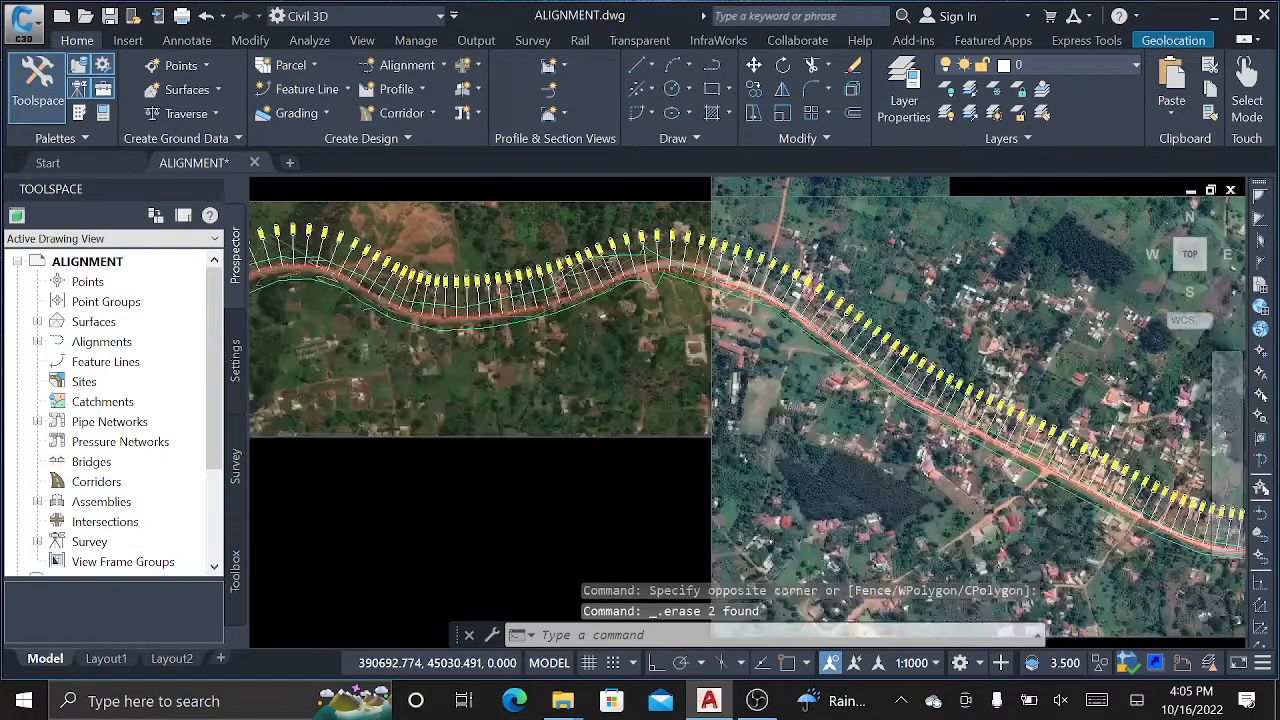
# Start Create Surface Profile and add the mityana EG surface profile to the list.
pyautogui.click(421, 90)
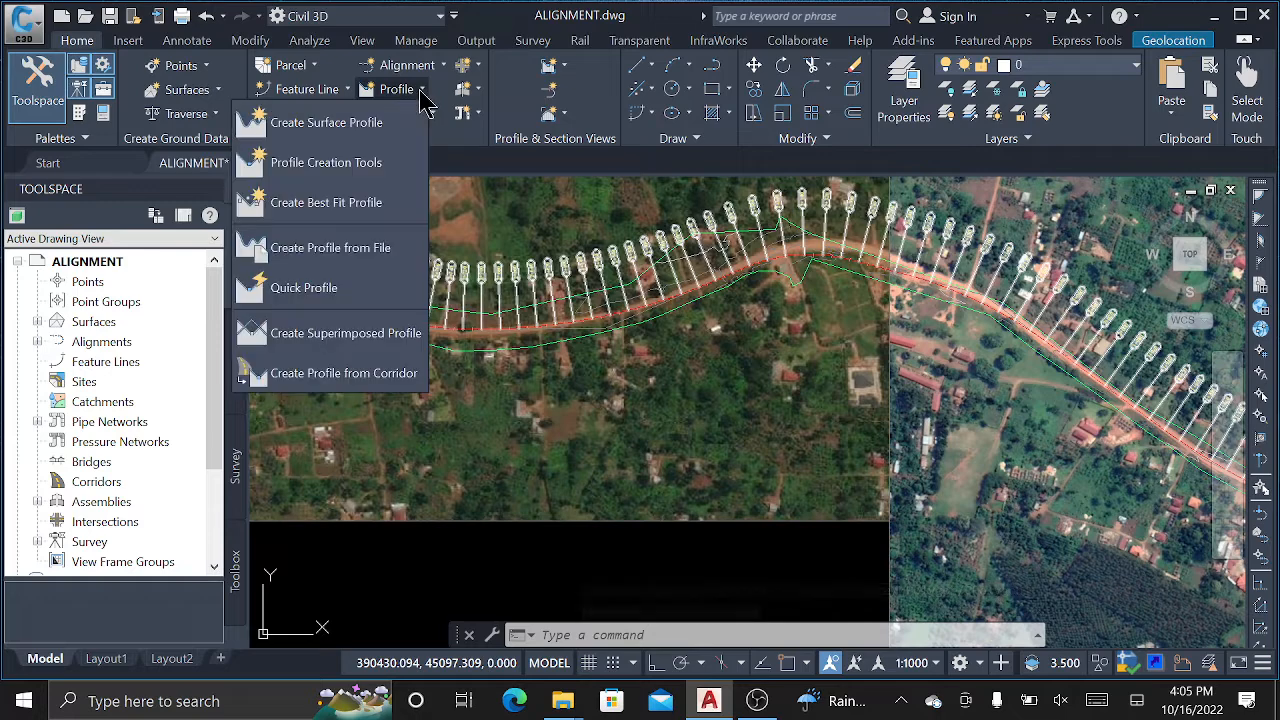
pyautogui.click(322, 128)
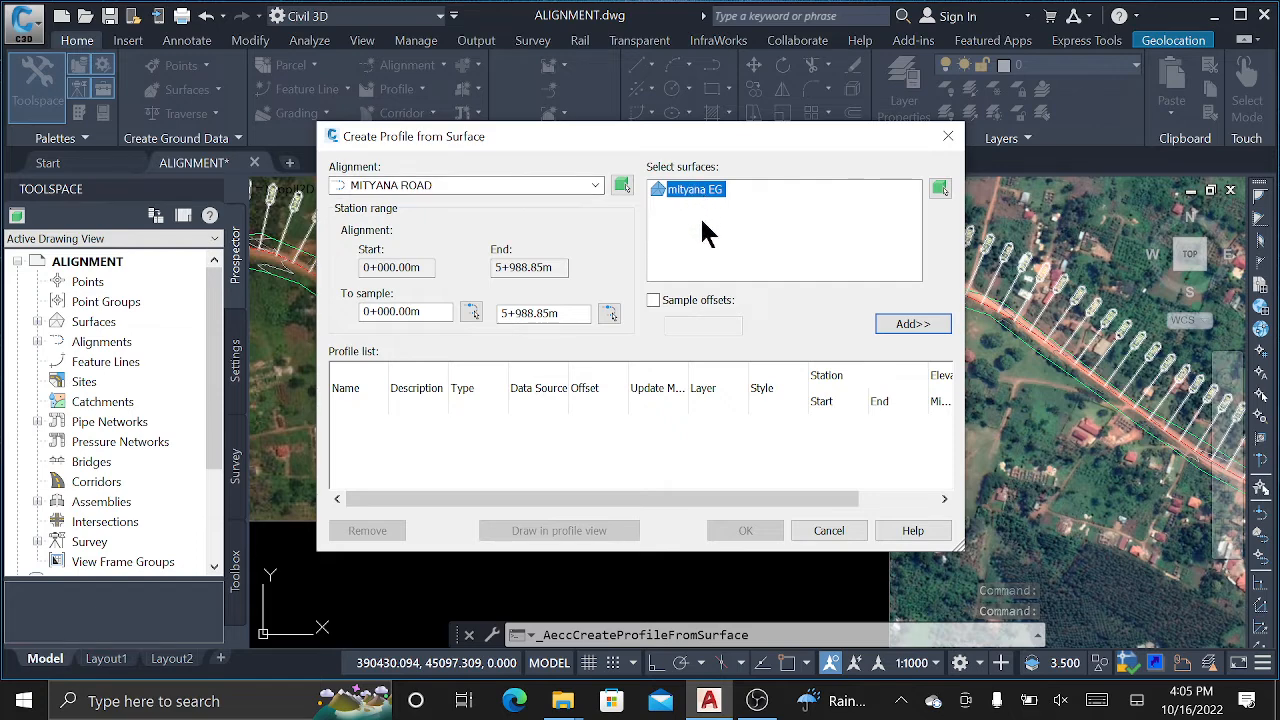
pyautogui.click(916, 325)
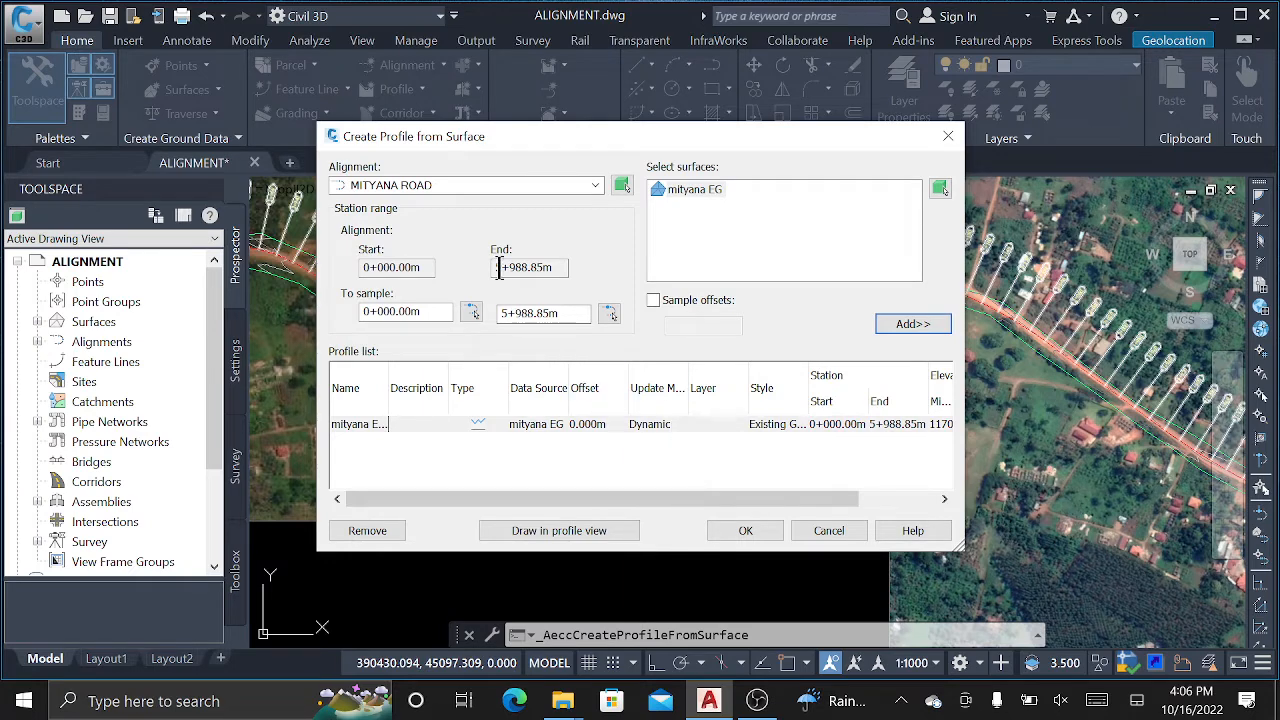
# Keep MITYANA ROAD as the alignment, picking it directly from the drawing.
pyautogui.click(592, 181)
pyautogui.click(580, 185)
pyautogui.click(594, 185)
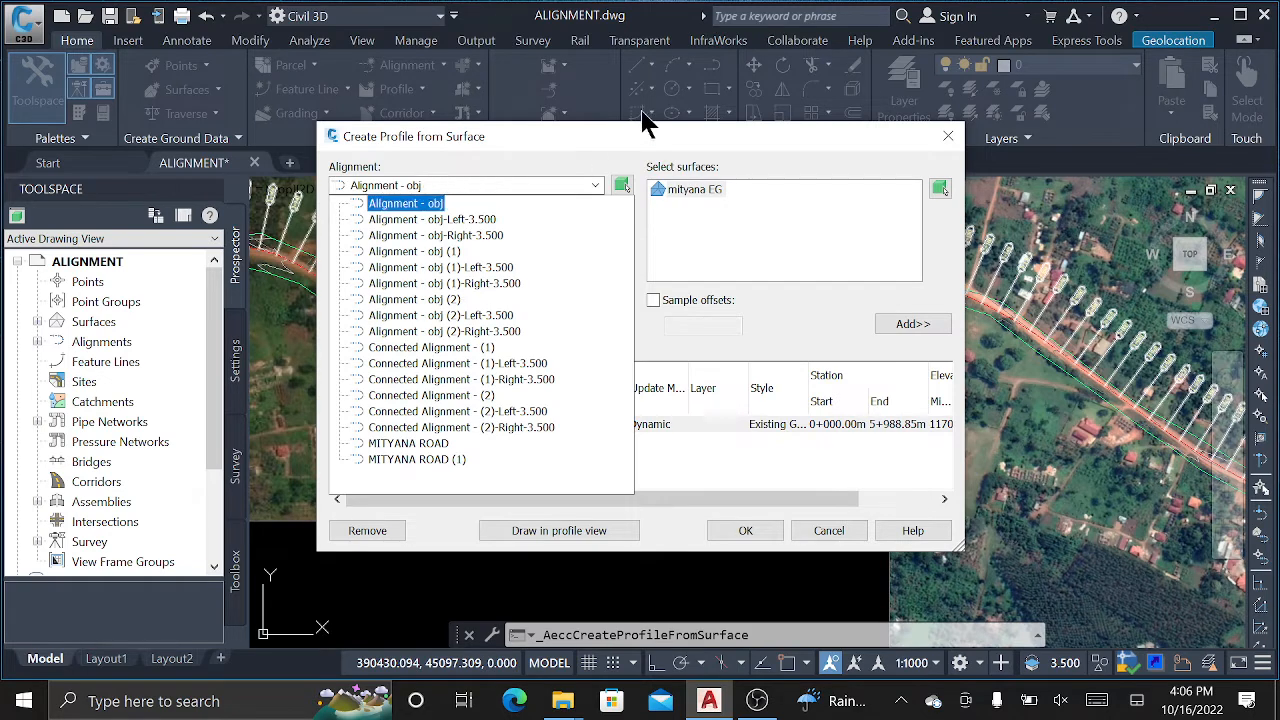
pyautogui.click(537, 148)
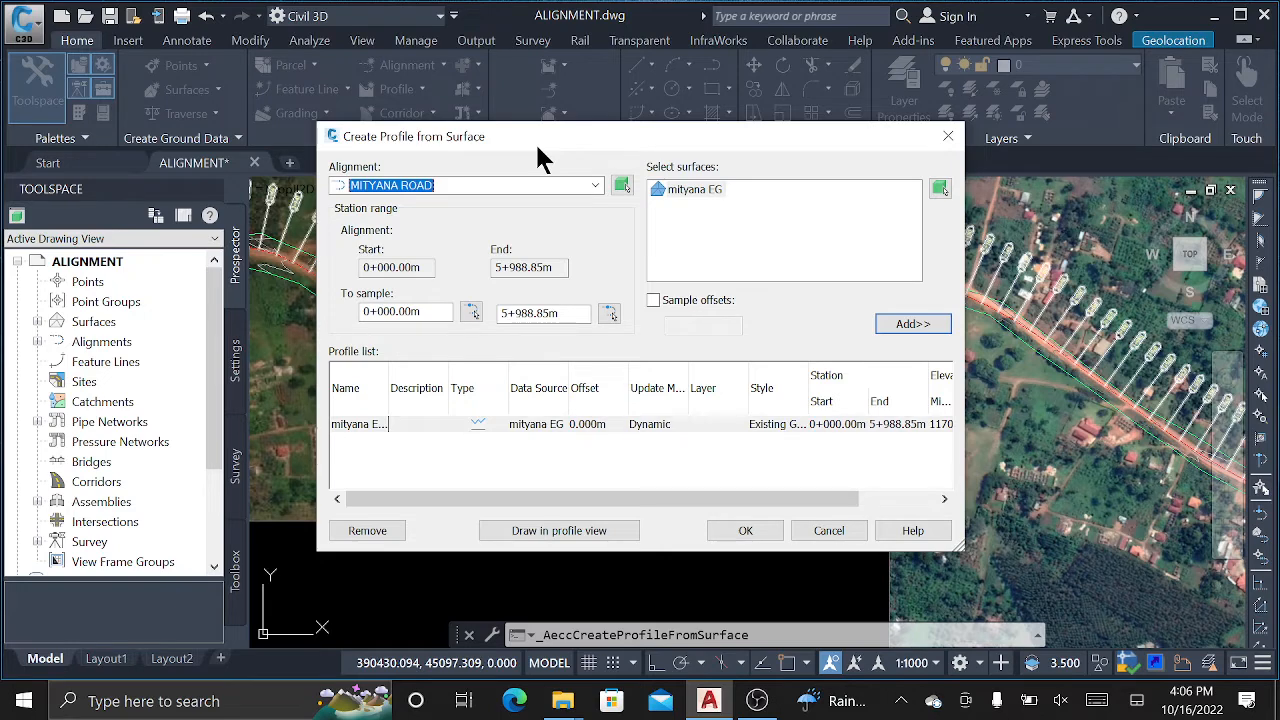
pyautogui.click(622, 187)
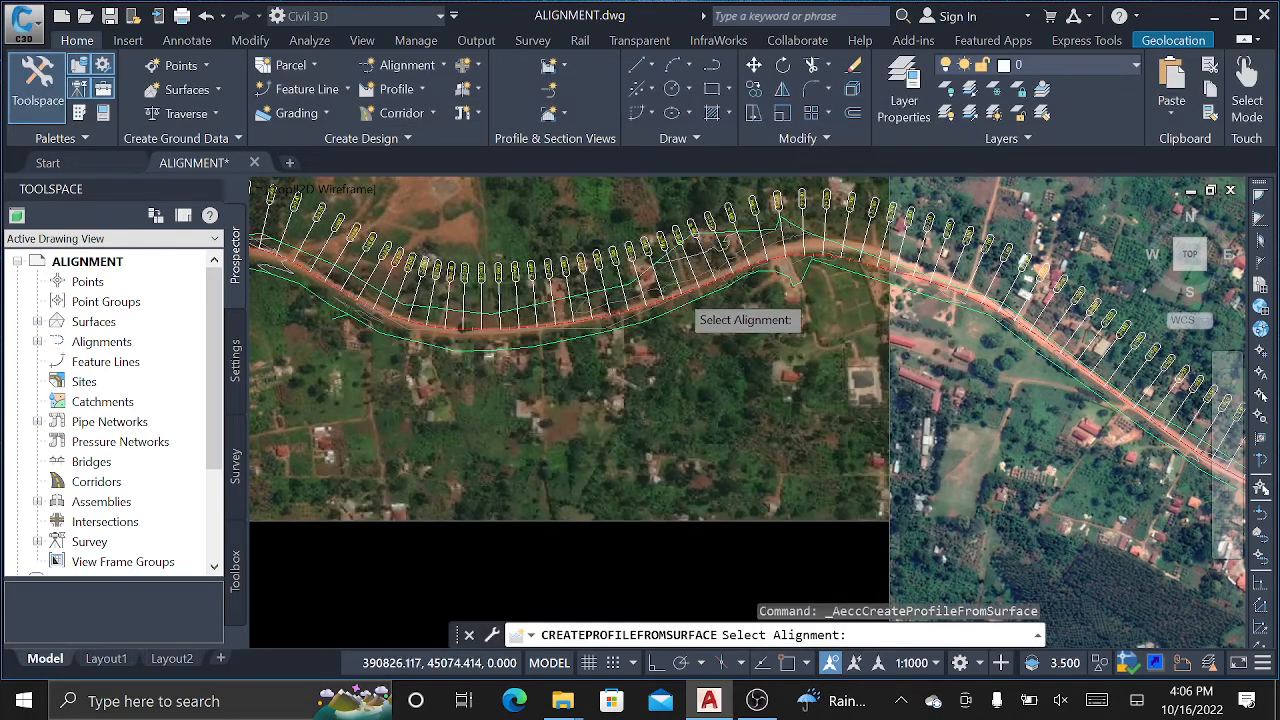
pyautogui.scroll(2, 660, 300)
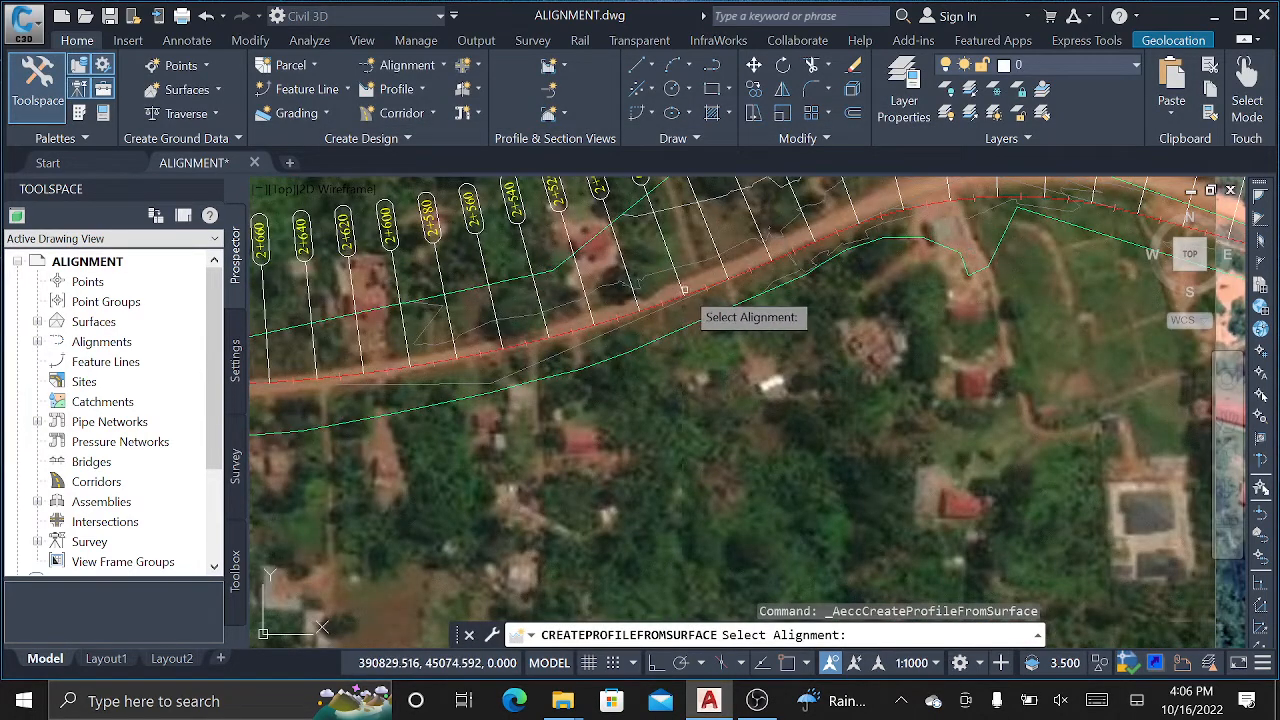
pyautogui.scroll(2, 705, 295)
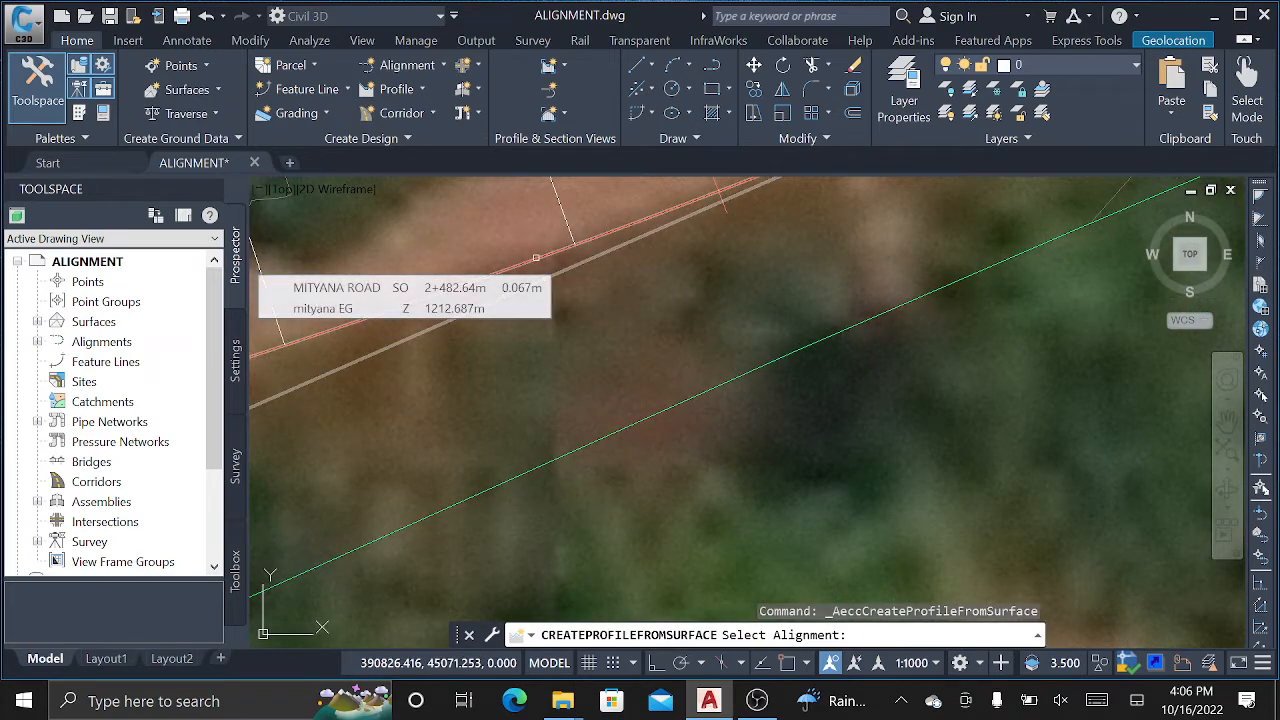
pyautogui.click(536, 258)
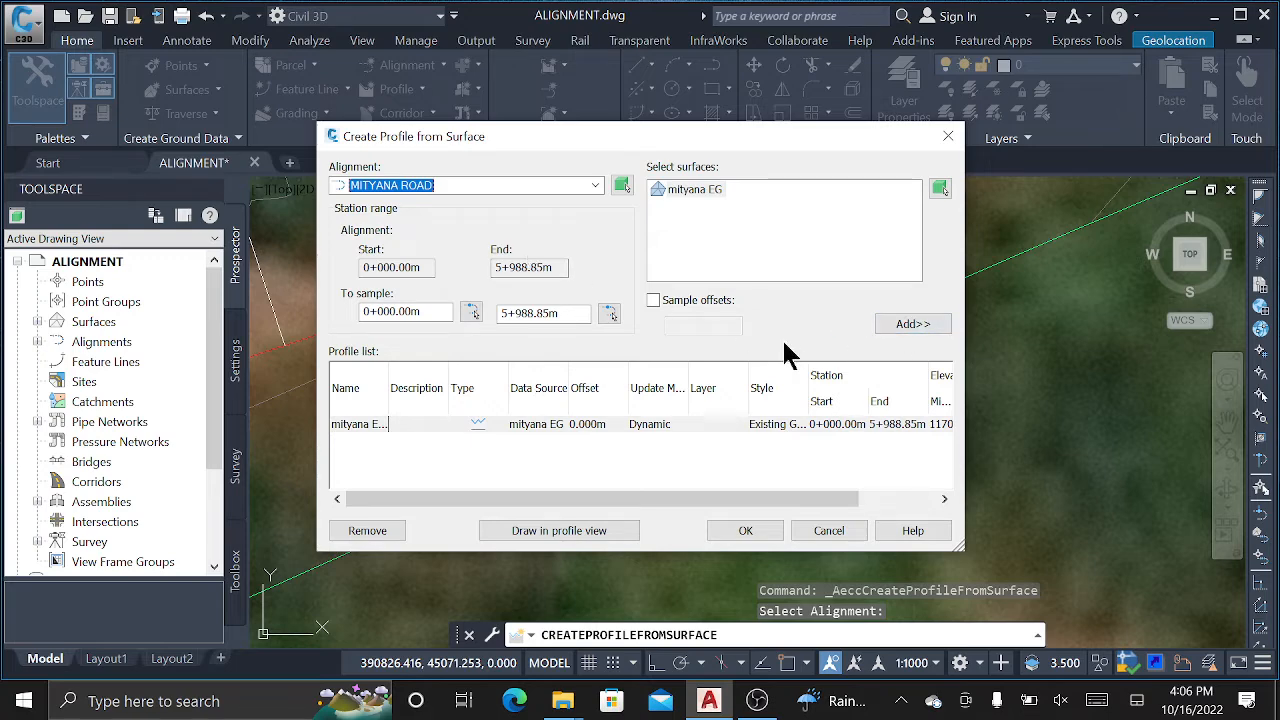
# Start the profile view, keep the name Mityana Profile and automatic range to 5+988.85m, reaching Height.
pyautogui.click(604, 531)
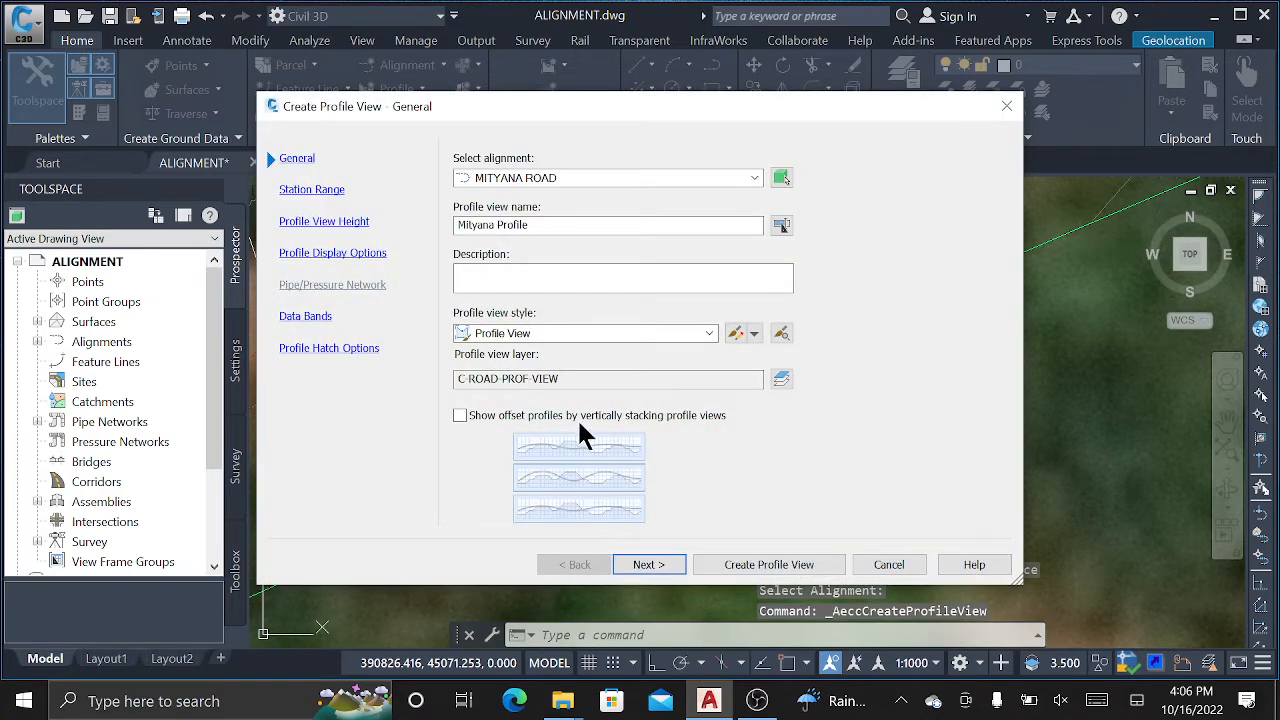
pyautogui.moveTo(545, 225); pyautogui.dragTo(462, 225)
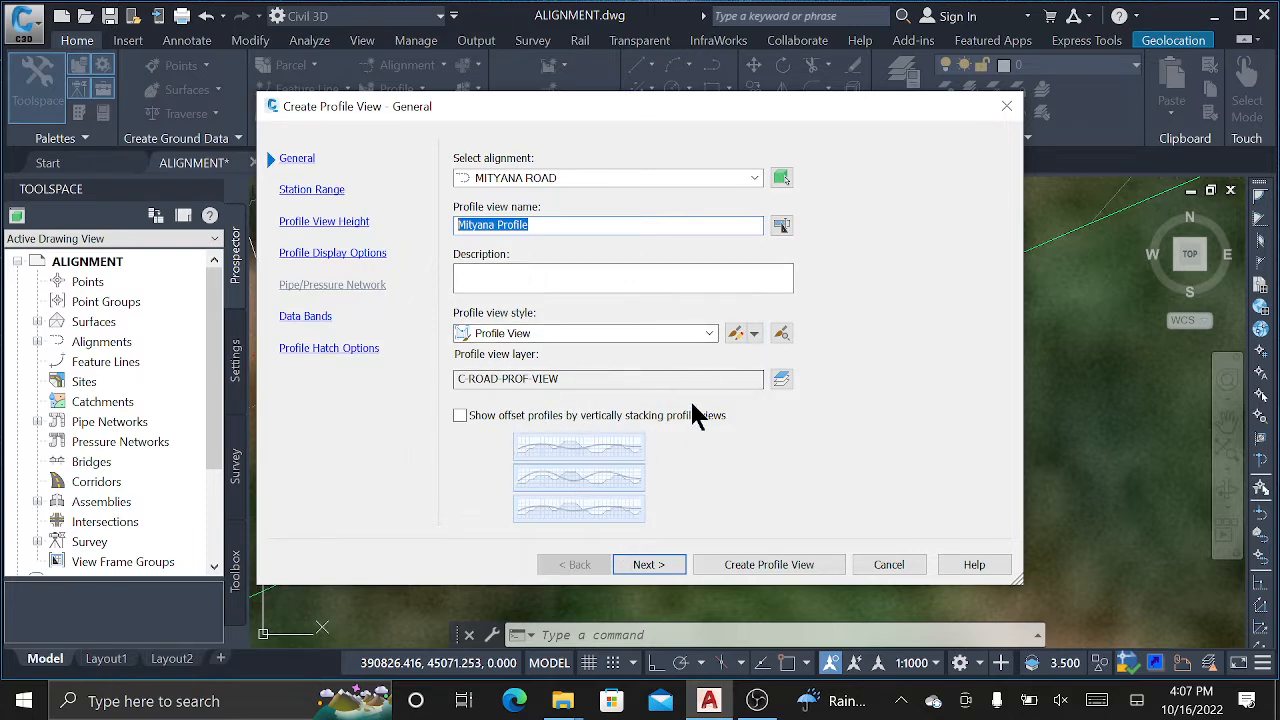
pyautogui.click(658, 568)
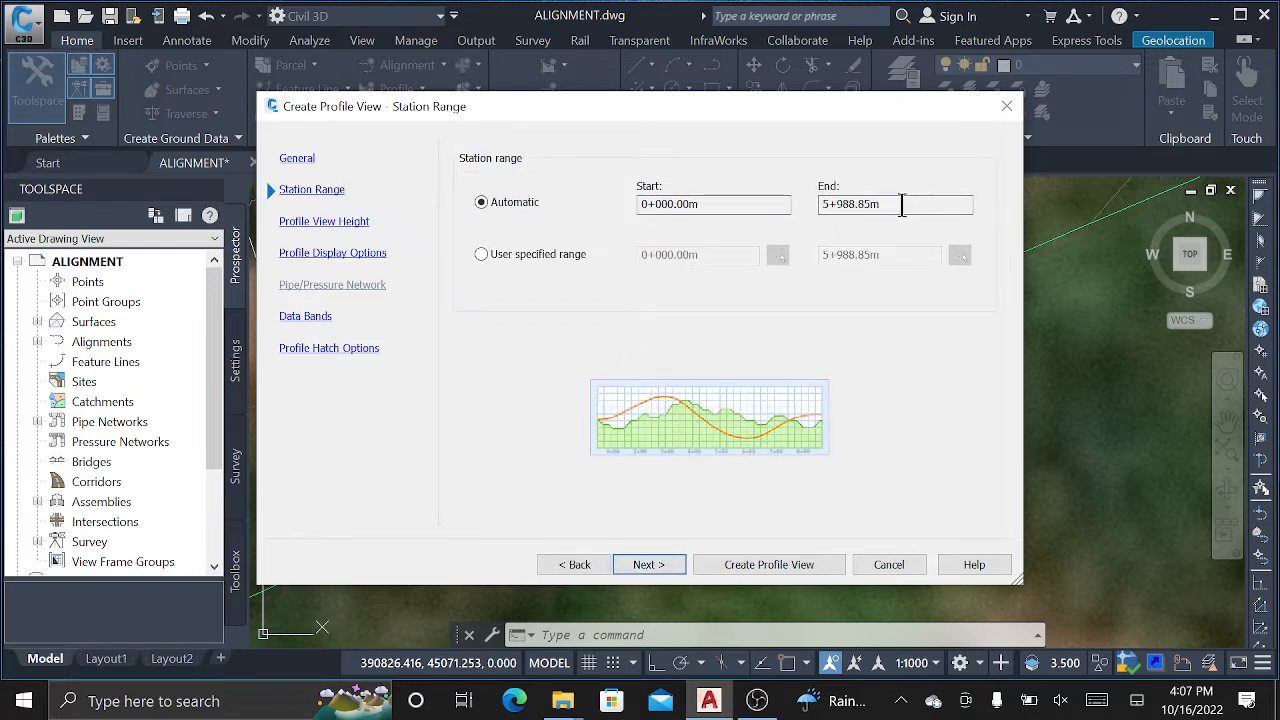
pyautogui.moveTo(901, 204); pyautogui.dragTo(760, 208)
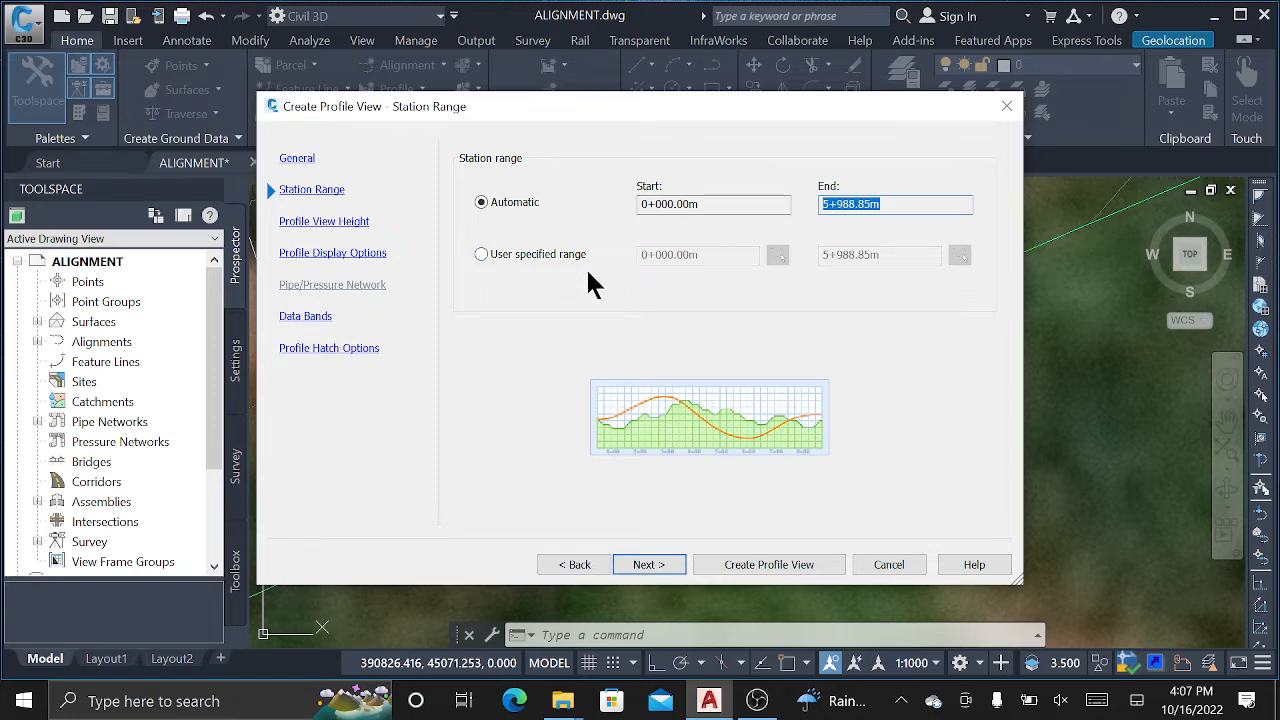
pyautogui.click(662, 565)
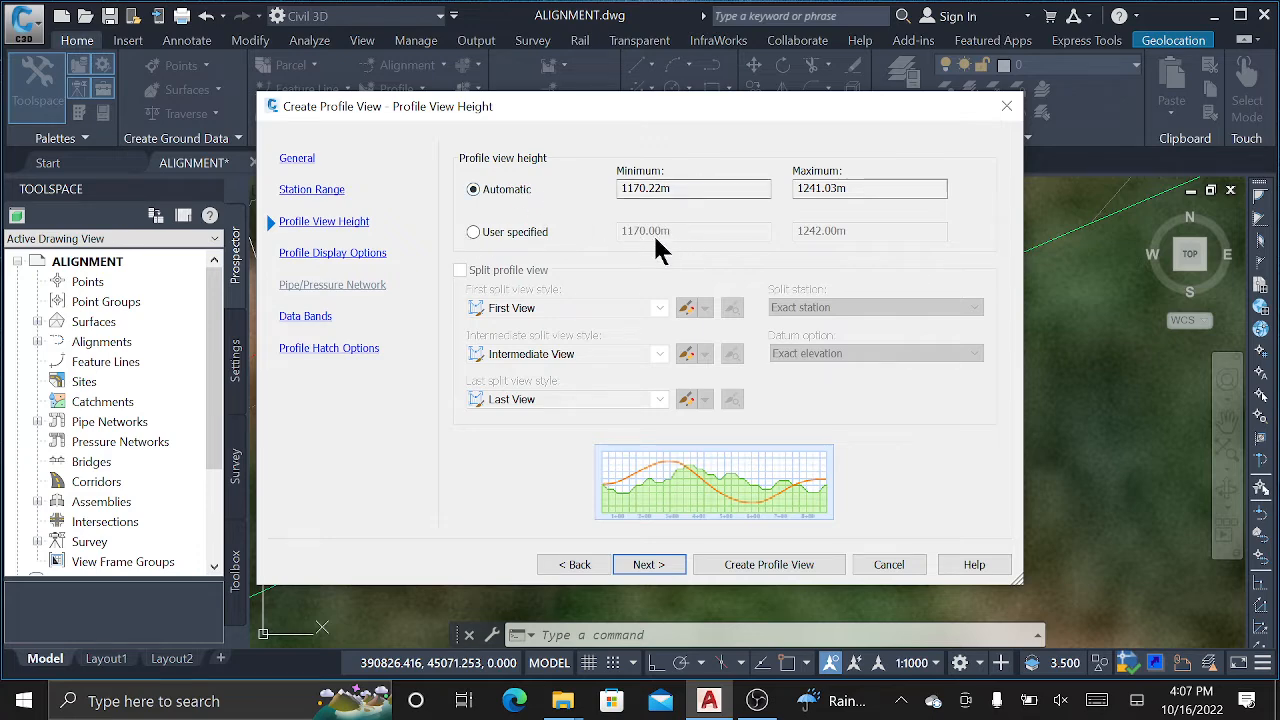
# Pass Profile Display Options, keep the band set at _No Bands, and advance to hatch options.
pyautogui.click(648, 564)
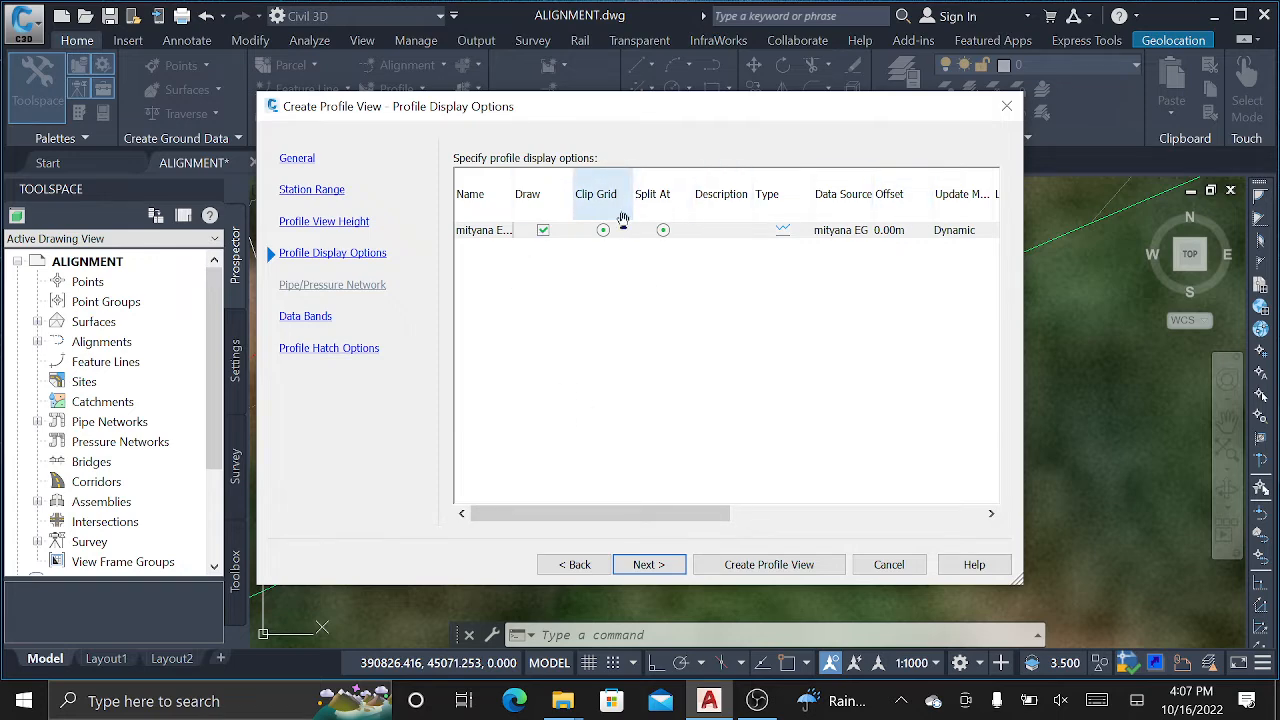
pyautogui.click(652, 566)
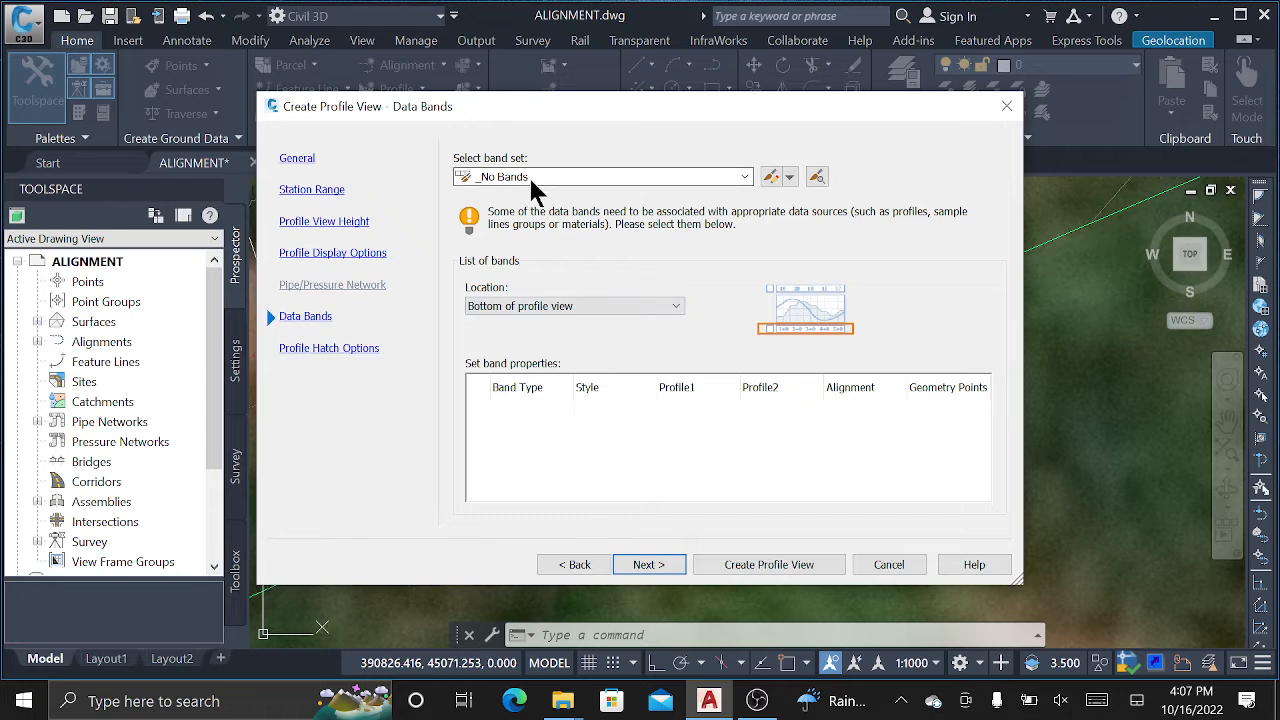
pyautogui.click(746, 176)
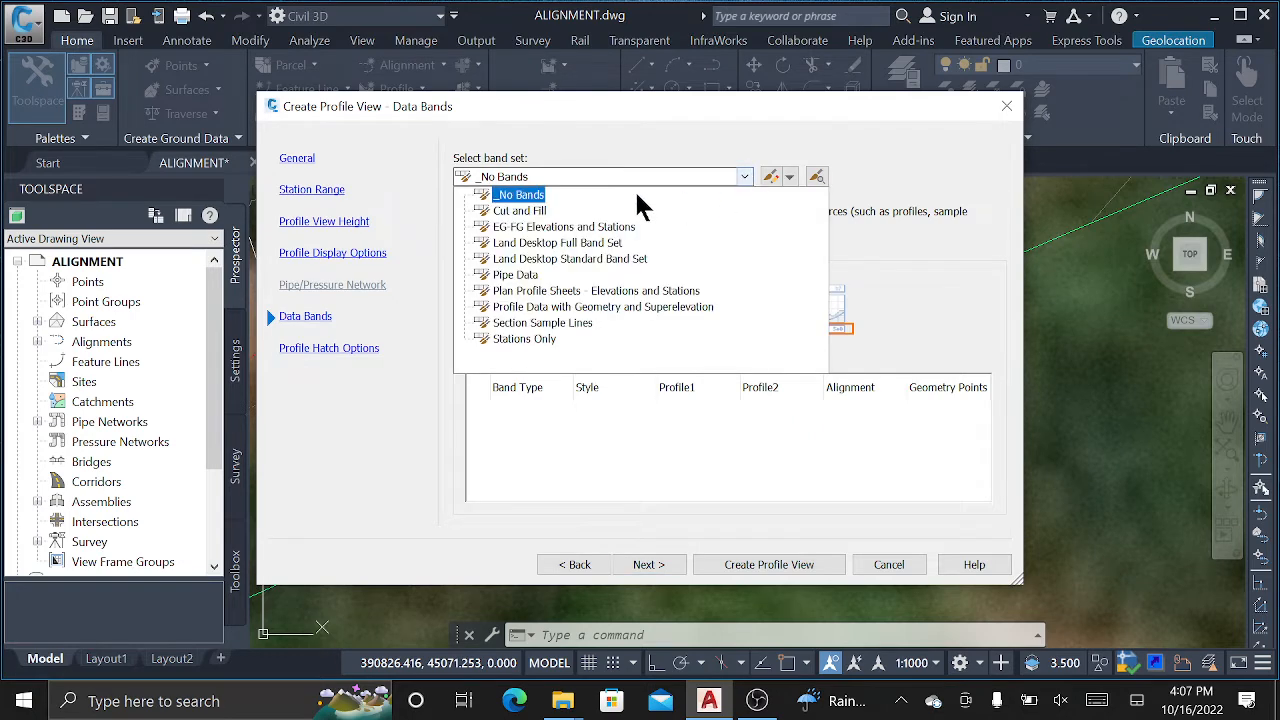
pyautogui.click(522, 192)
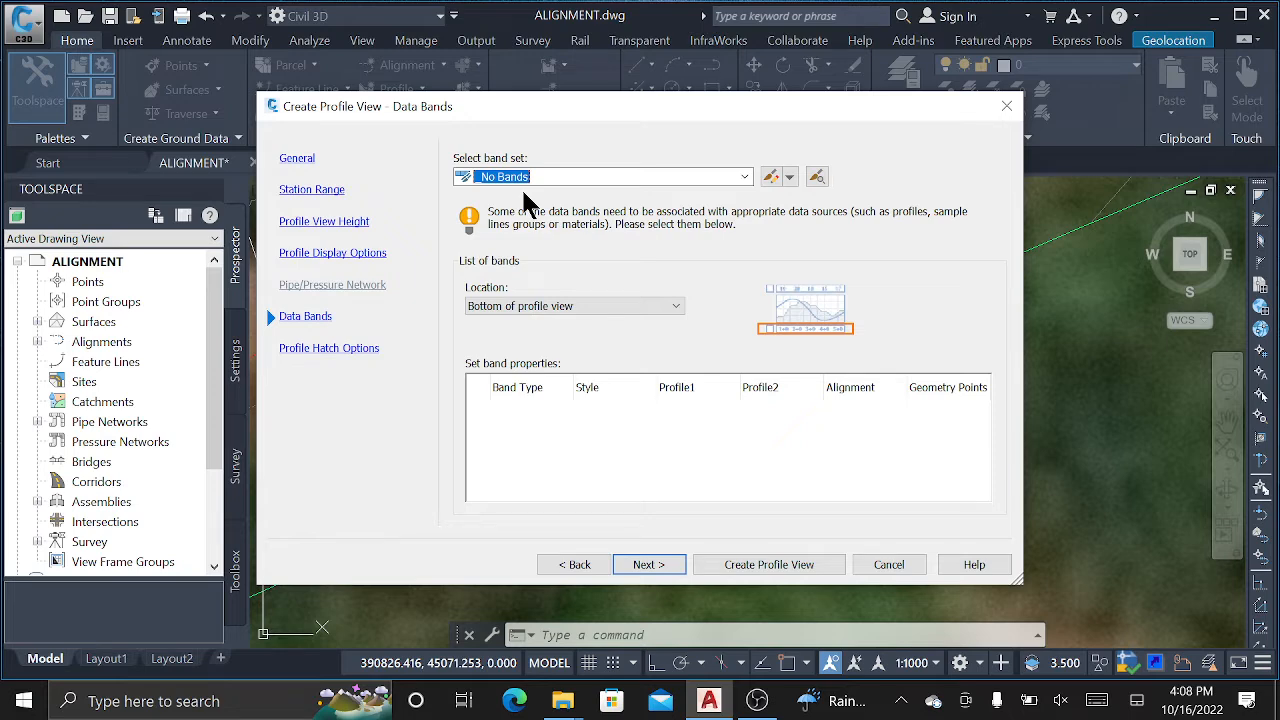
pyautogui.click(740, 176)
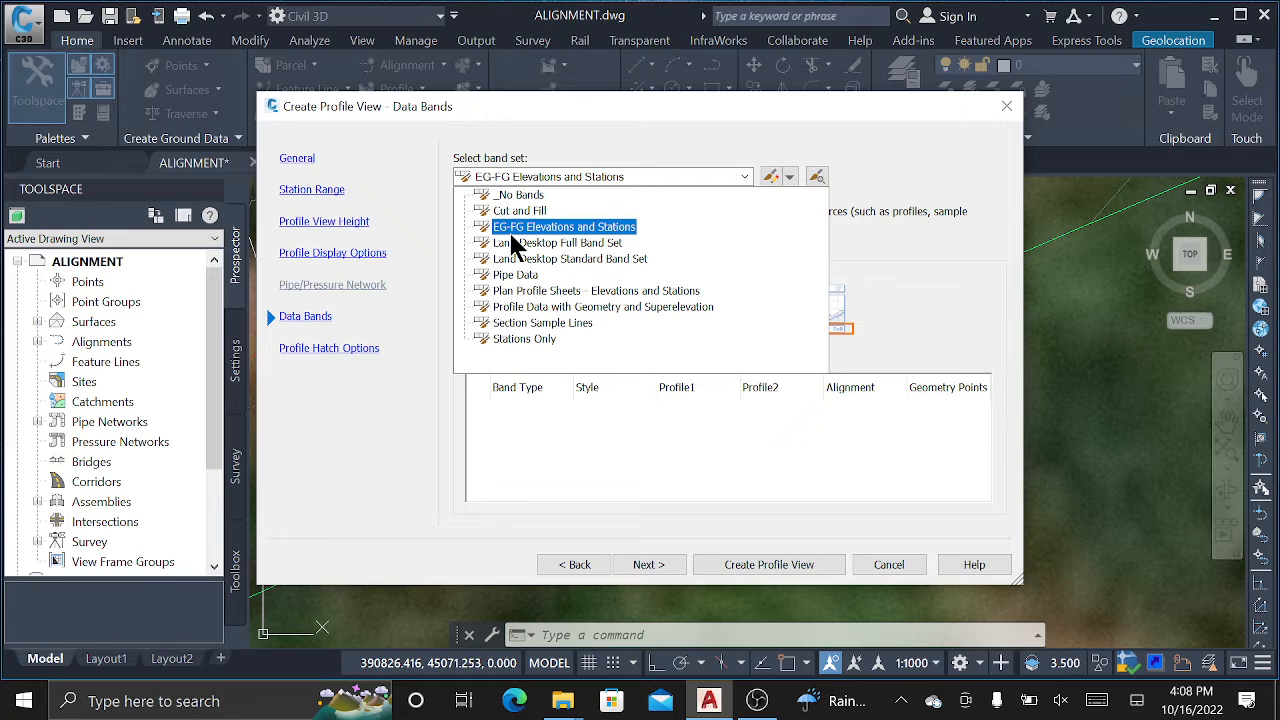
pyautogui.click(648, 194)
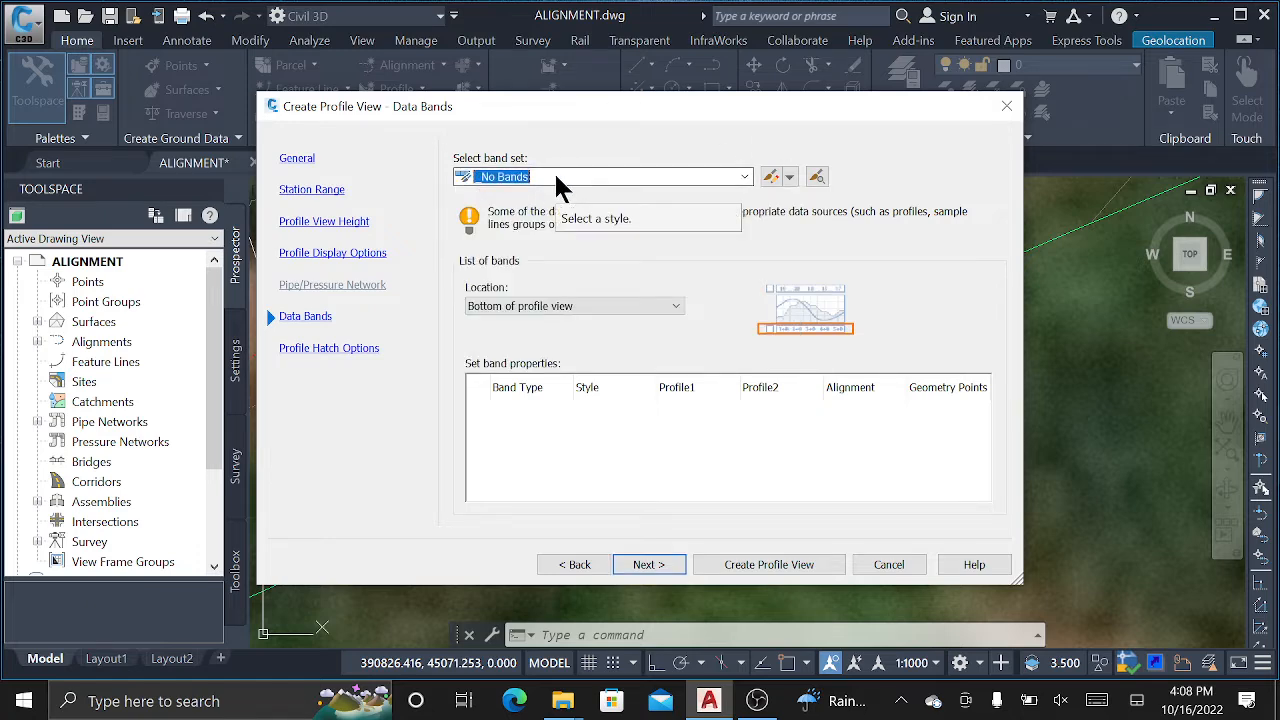
pyautogui.click(656, 566)
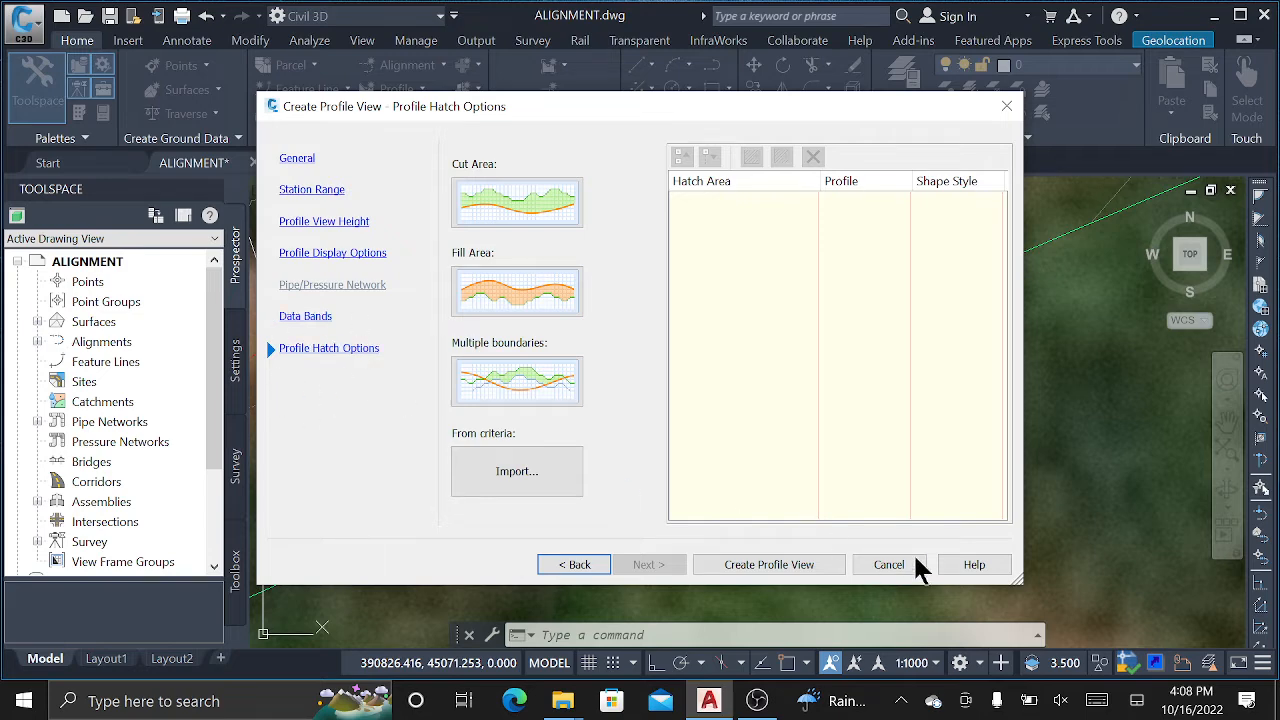
# Place the Mityana profile view origin in empty space right of the road alignment.
pyautogui.click(789, 572)
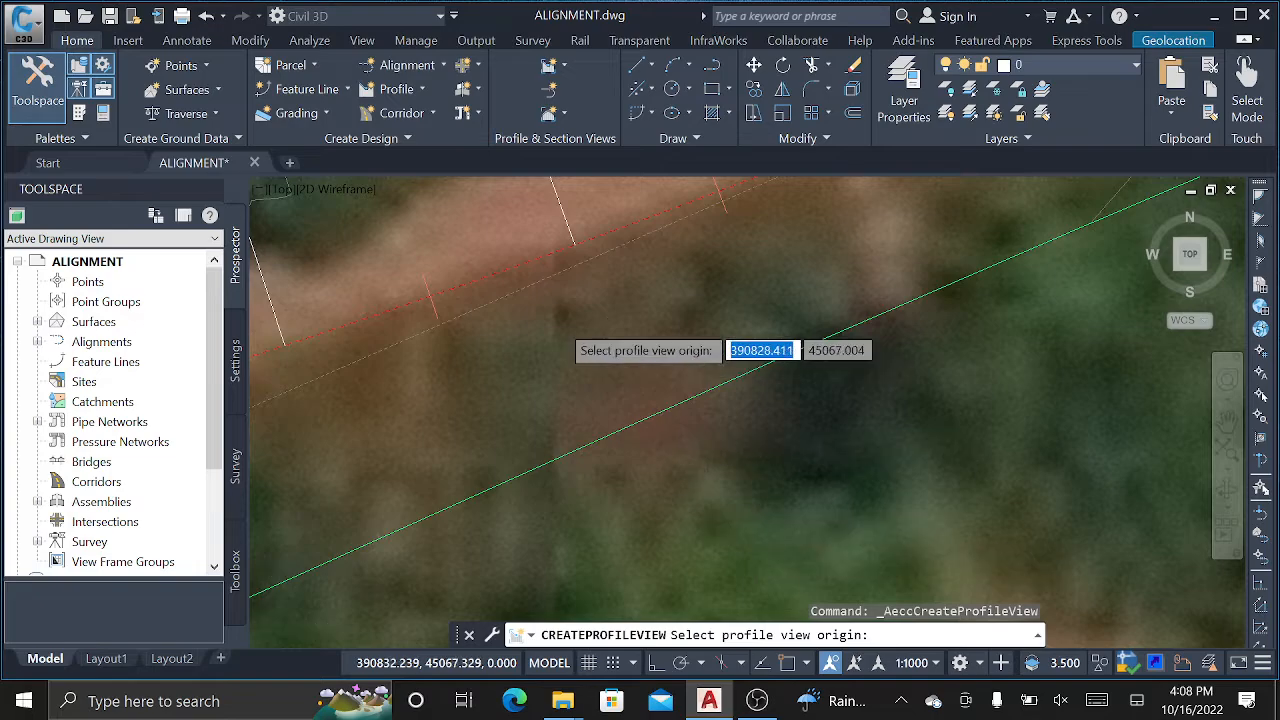
pyautogui.scroll(-5, 720, 340)
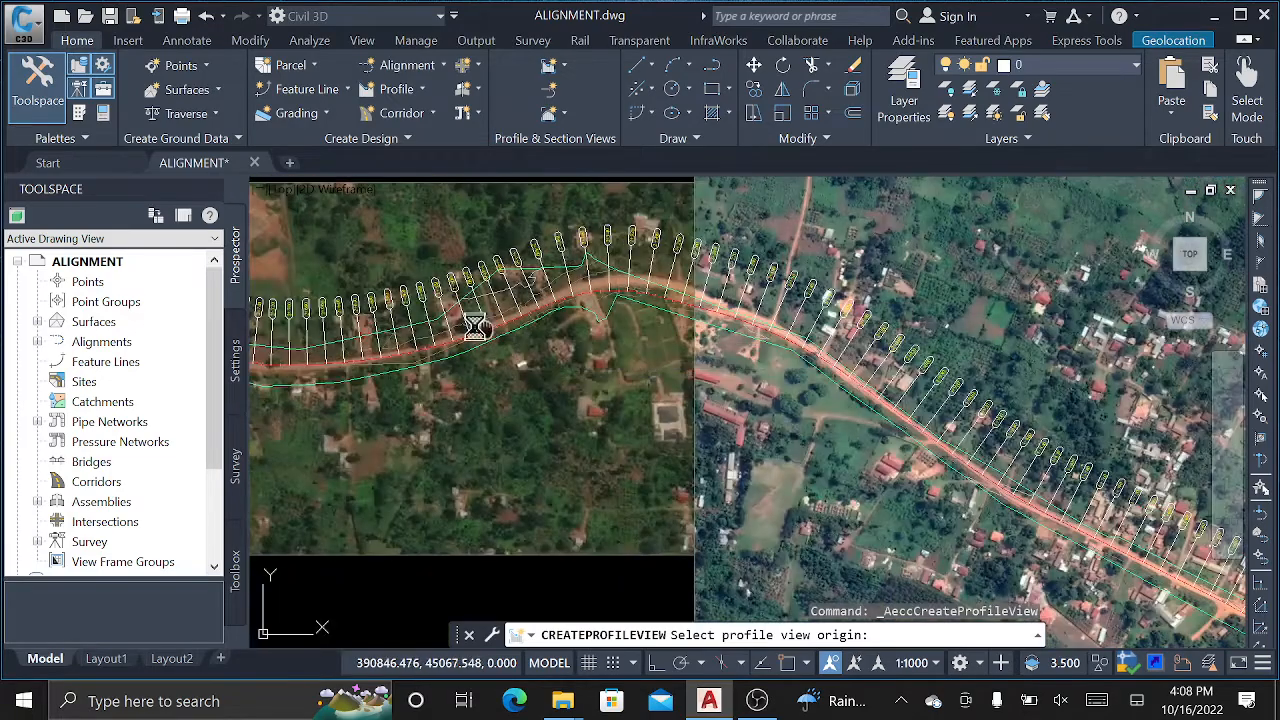
pyautogui.scroll(-8, 475, 328)
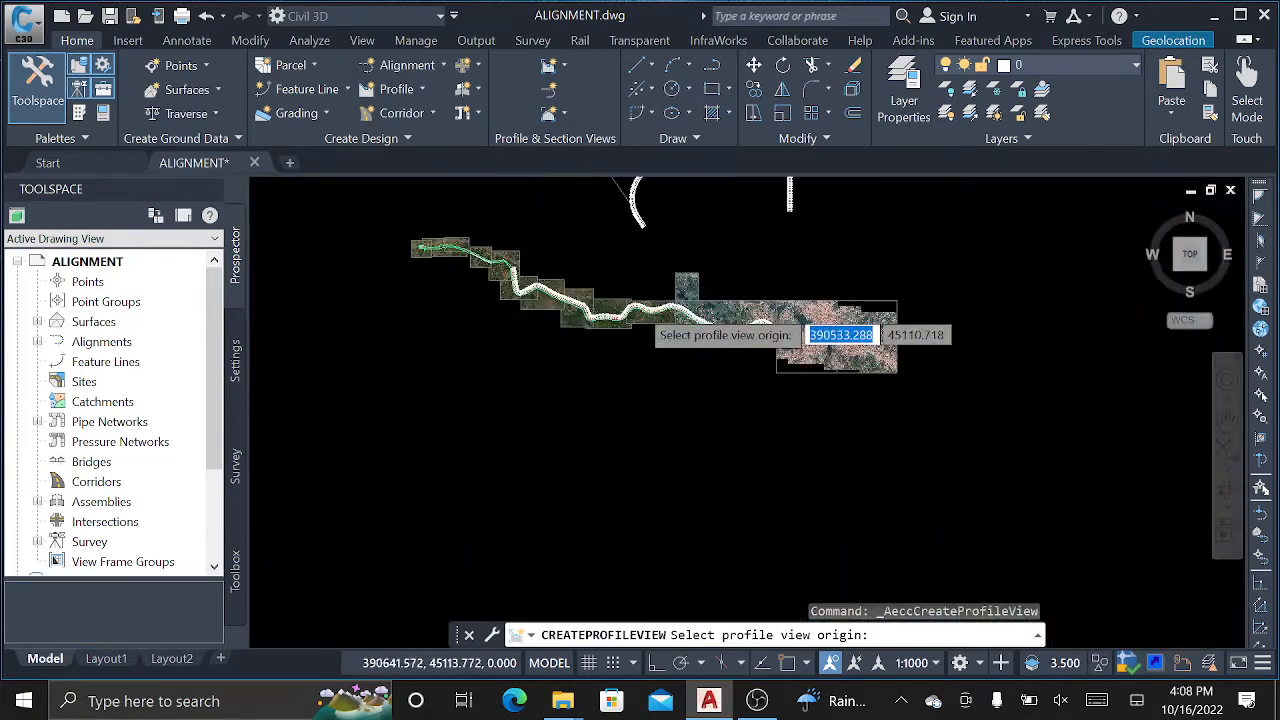
pyautogui.scroll(-2, 700, 330)
pyautogui.moveTo(914, 294); pyautogui.dragTo(685, 294, button='middle')
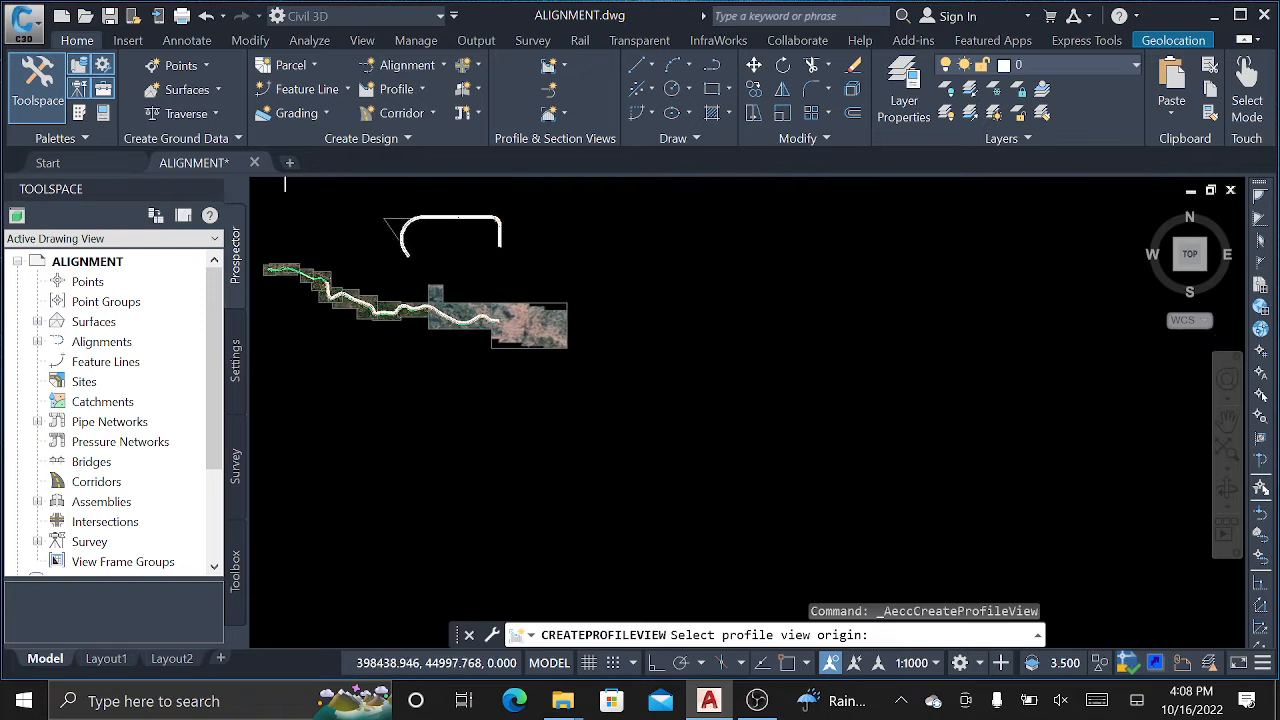
pyautogui.scroll(3, 666, 291)
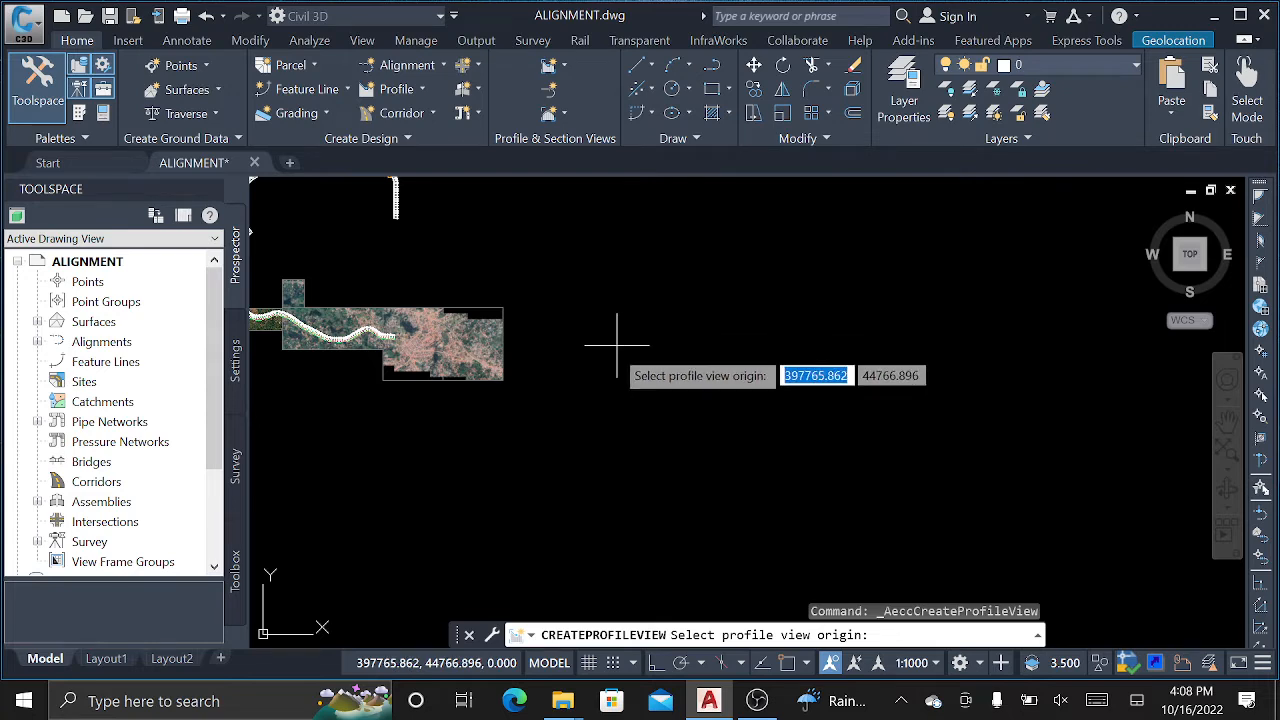
pyautogui.click(655, 305)
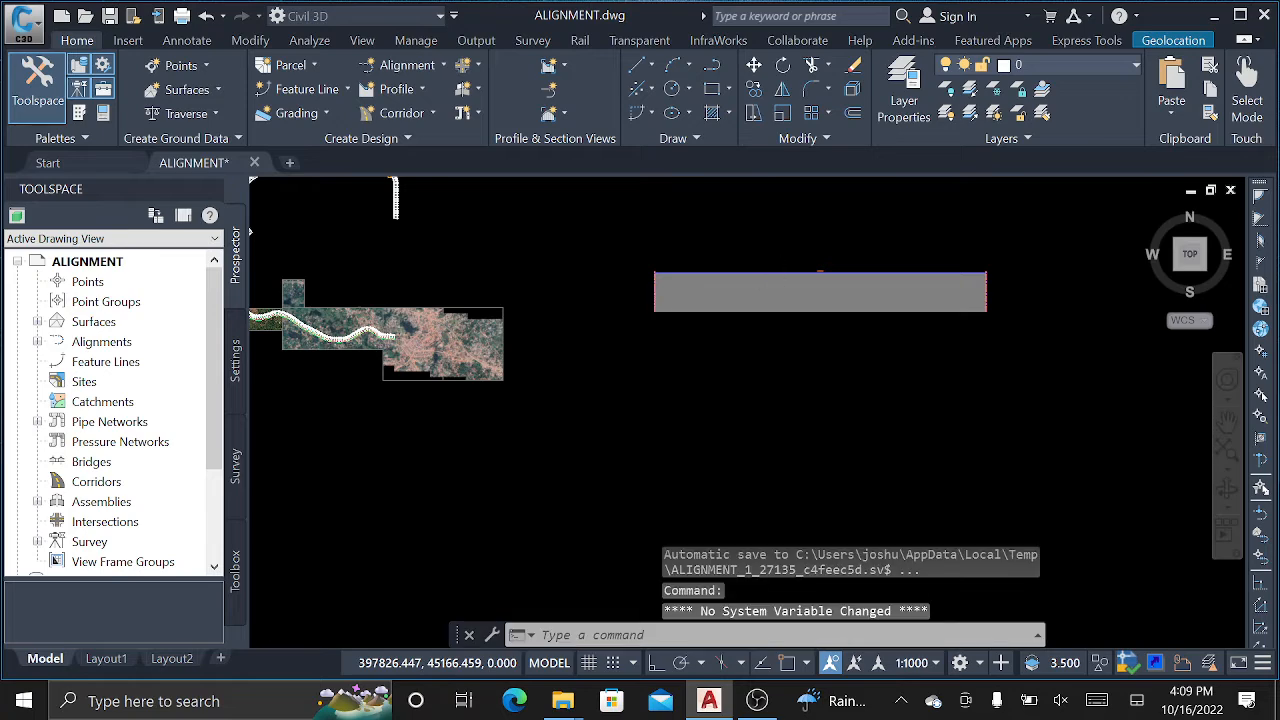
# Pan along the new profile grid and select the Mityana profile view.
pyautogui.scroll(5, 769, 273)
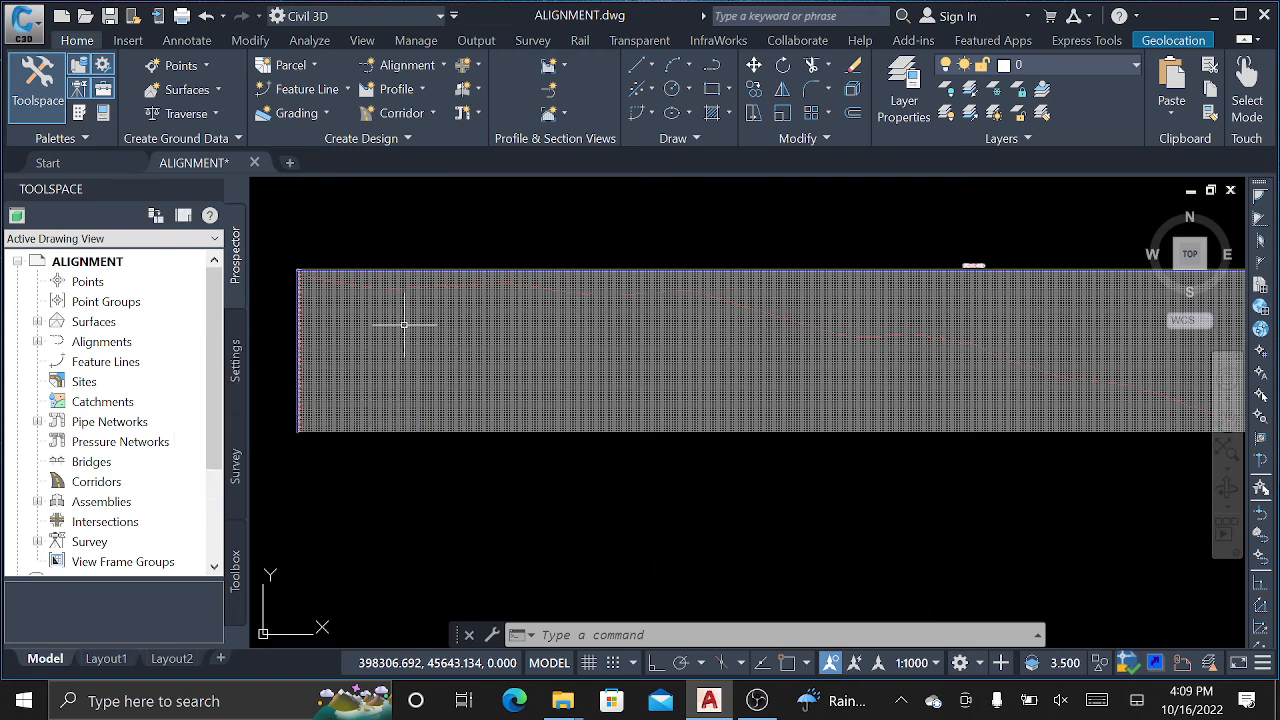
pyautogui.moveTo(337, 297)
pyautogui.mouseDown(button='middle')
pyautogui.moveTo(414, 289)
pyautogui.moveTo(505, 320)
pyautogui.mouseUp(button='middle')
pyautogui.scroll(4, 505, 320)
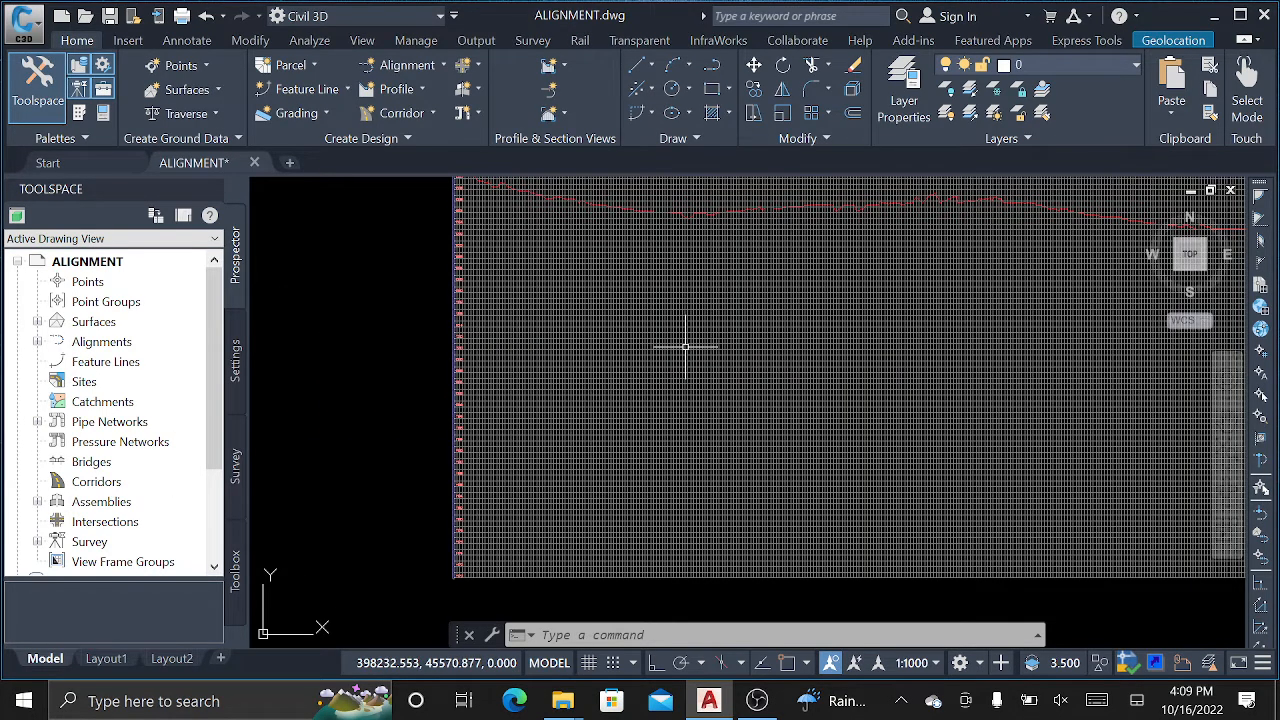
pyautogui.moveTo(685, 347)
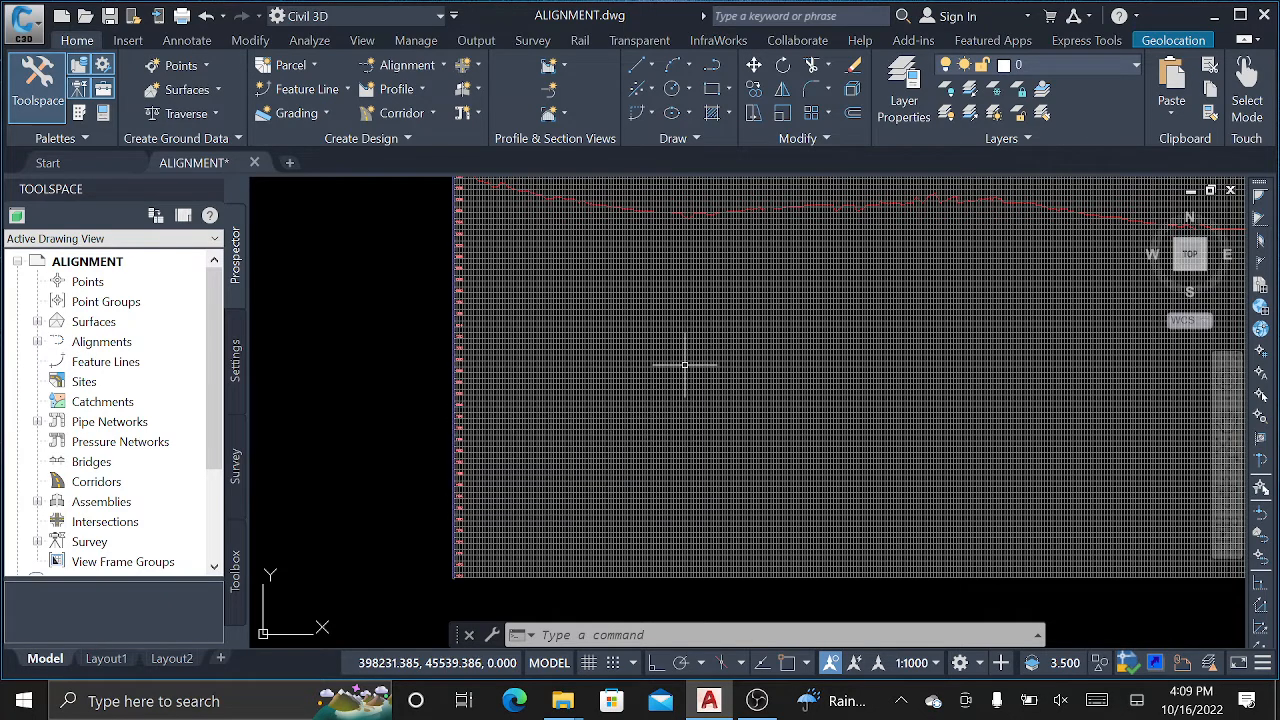
pyautogui.moveTo(604, 232); pyautogui.dragTo(612, 255, button='middle')
pyautogui.scroll(2, 557, 314)
pyautogui.scroll(-2, 557, 314)
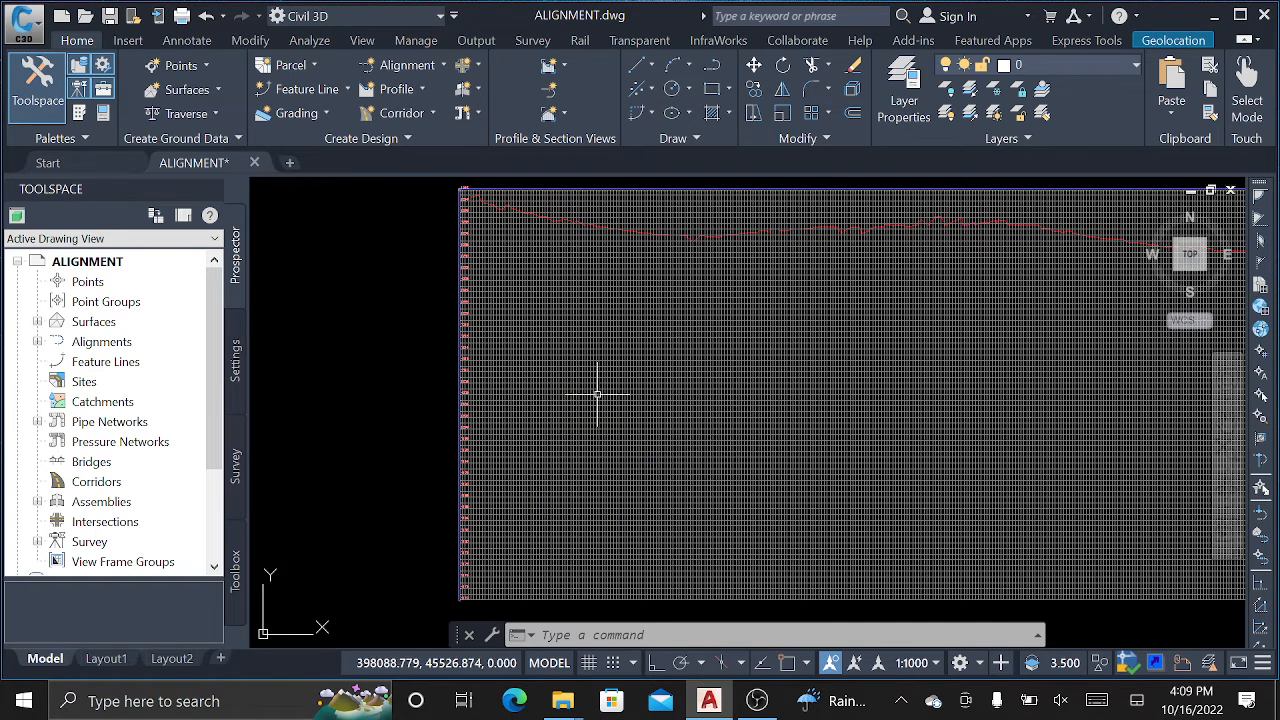
pyautogui.scroll(1, 514, 374)
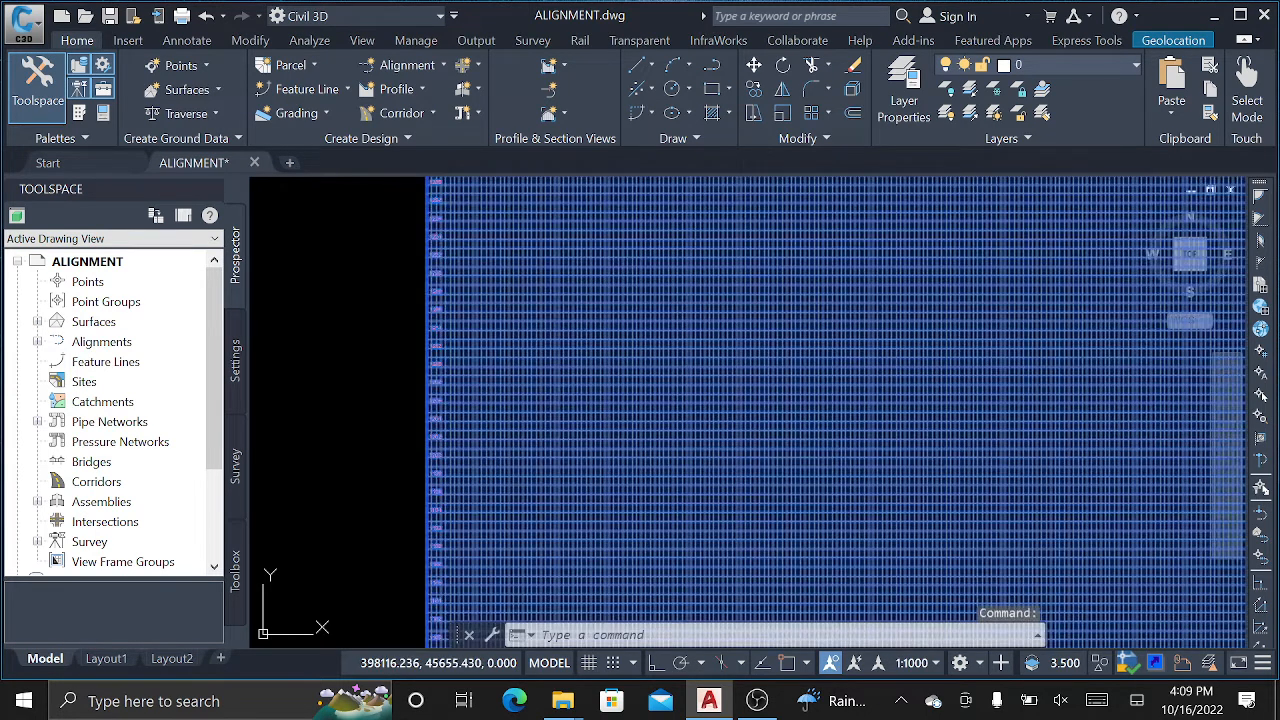
pyautogui.click(646, 294)
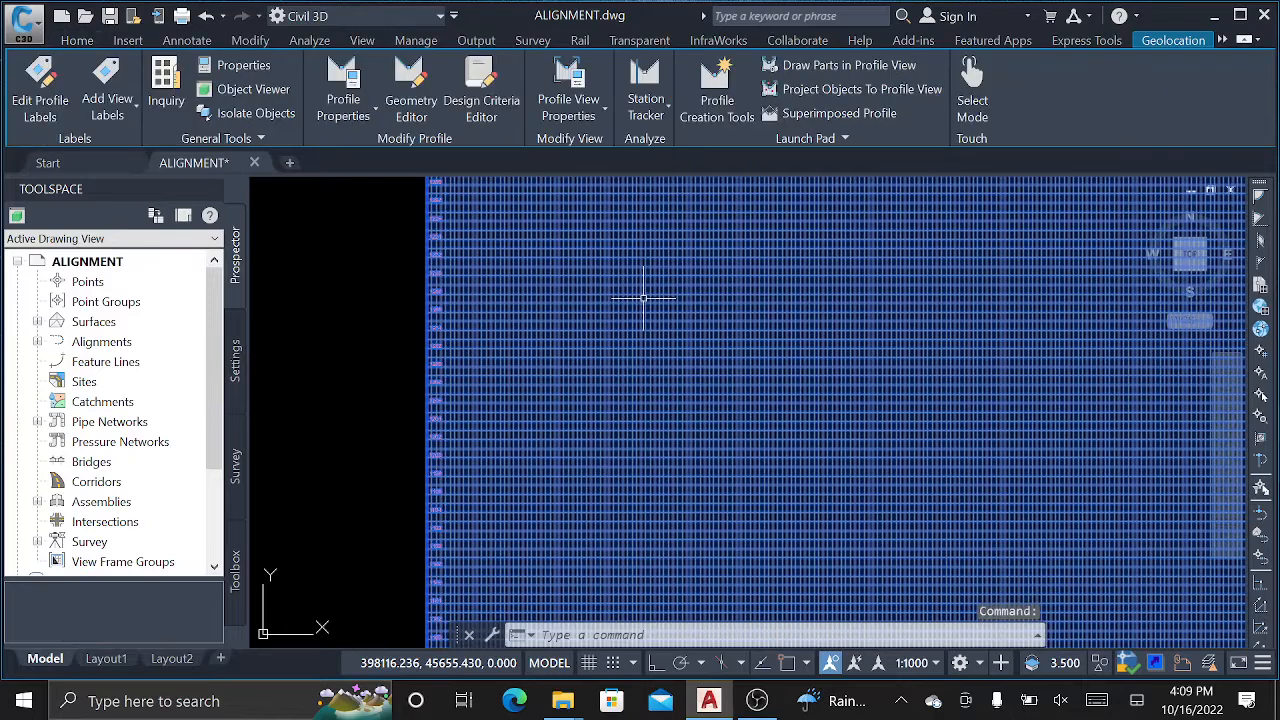
# Open Edit Profile View Style for the new view and select the Profile View style name.
pyautogui.rightClick(556, 229)
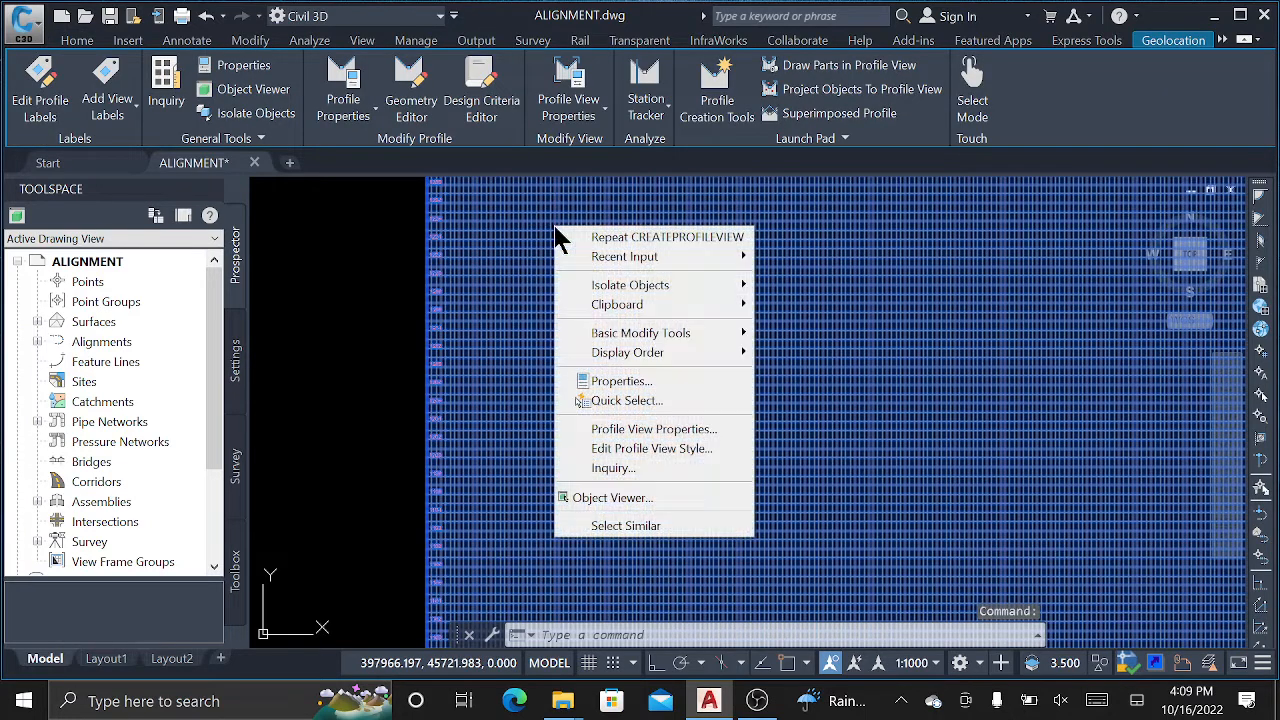
pyautogui.click(683, 450)
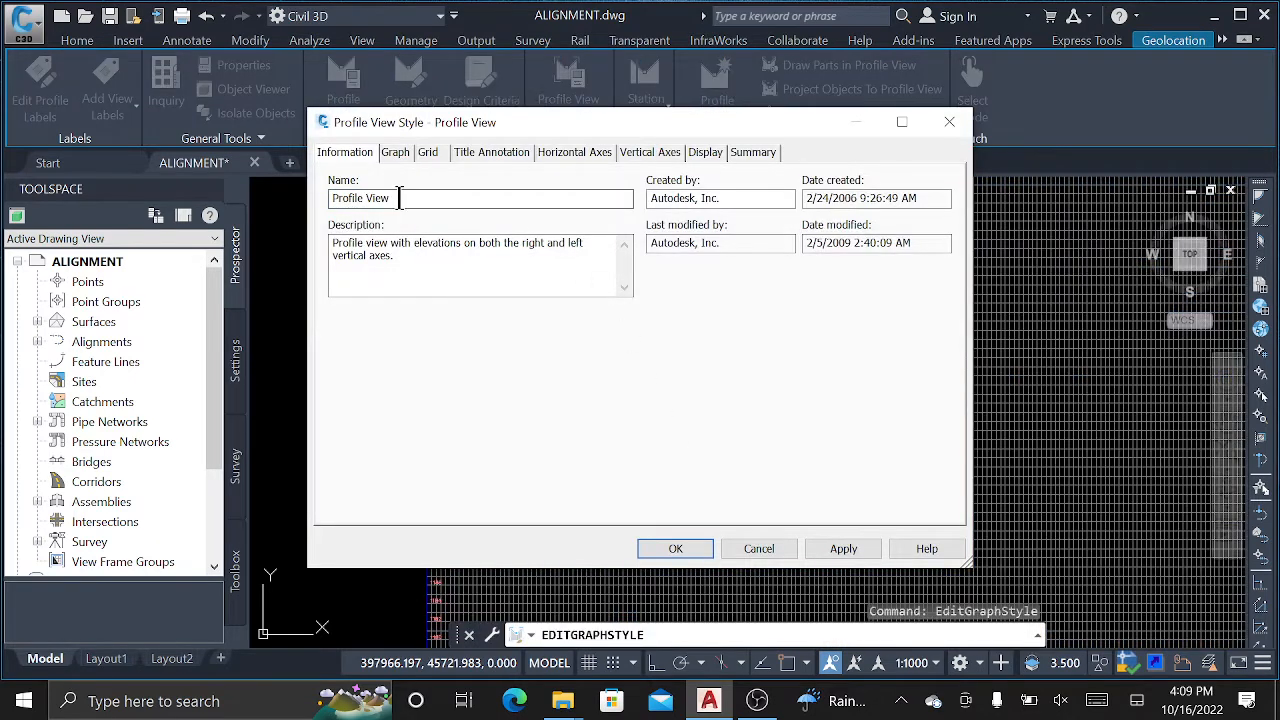
pyautogui.click(399, 198)
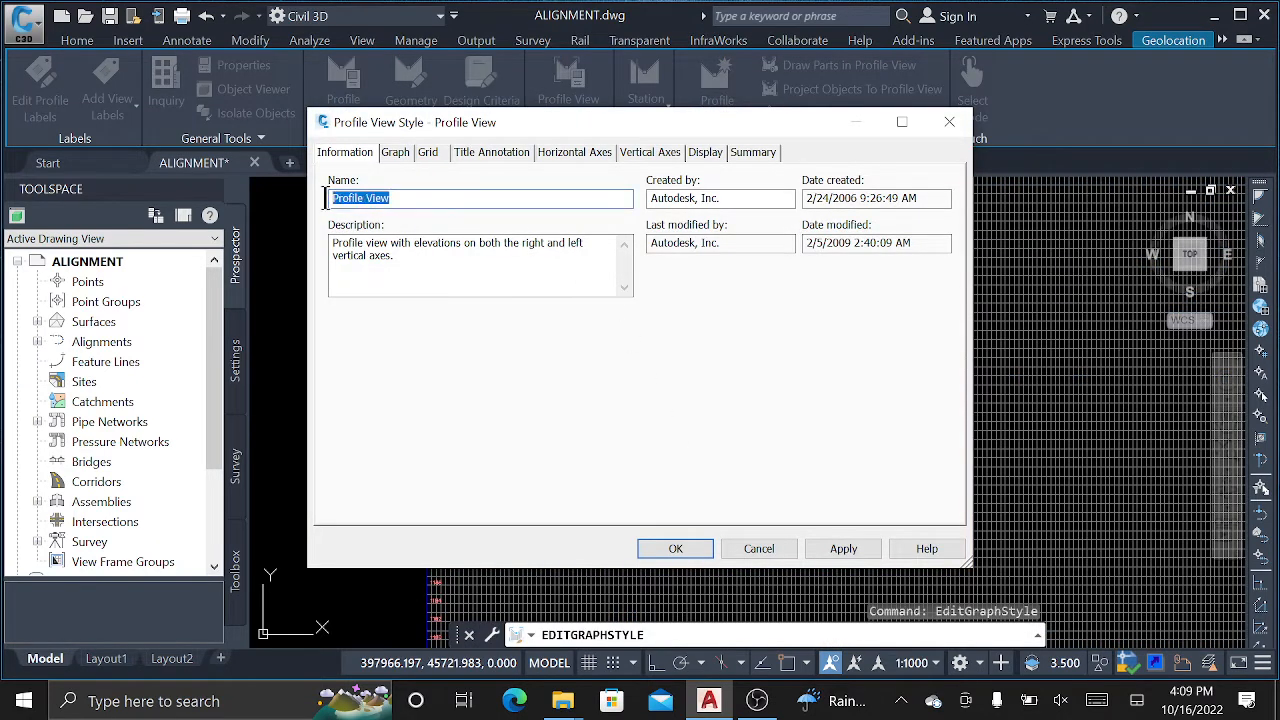
pyautogui.moveTo(395, 198); pyautogui.dragTo(296, 196)
# Review each tab of the Profile View style, ending on the Graph tab's vertical scale.
pyautogui.click(400, 160)
pyautogui.click(433, 155)
pyautogui.click(485, 155)
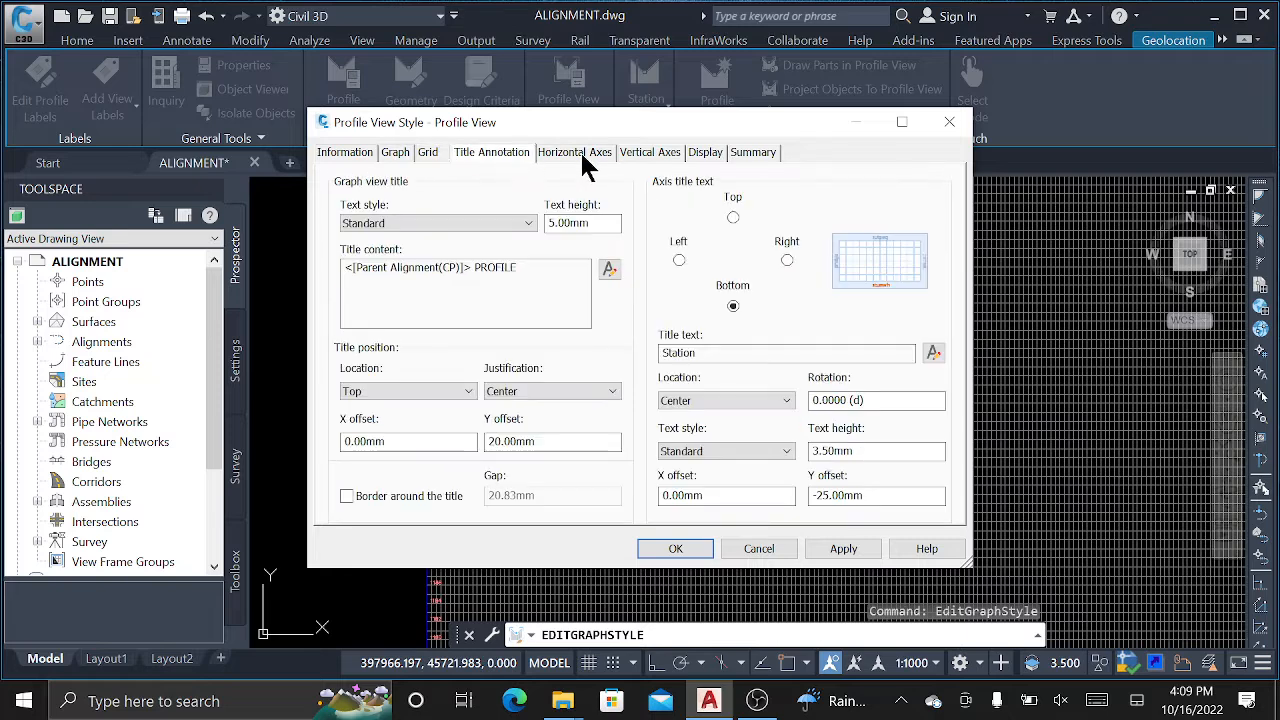
pyautogui.click(583, 155)
pyautogui.click(650, 157)
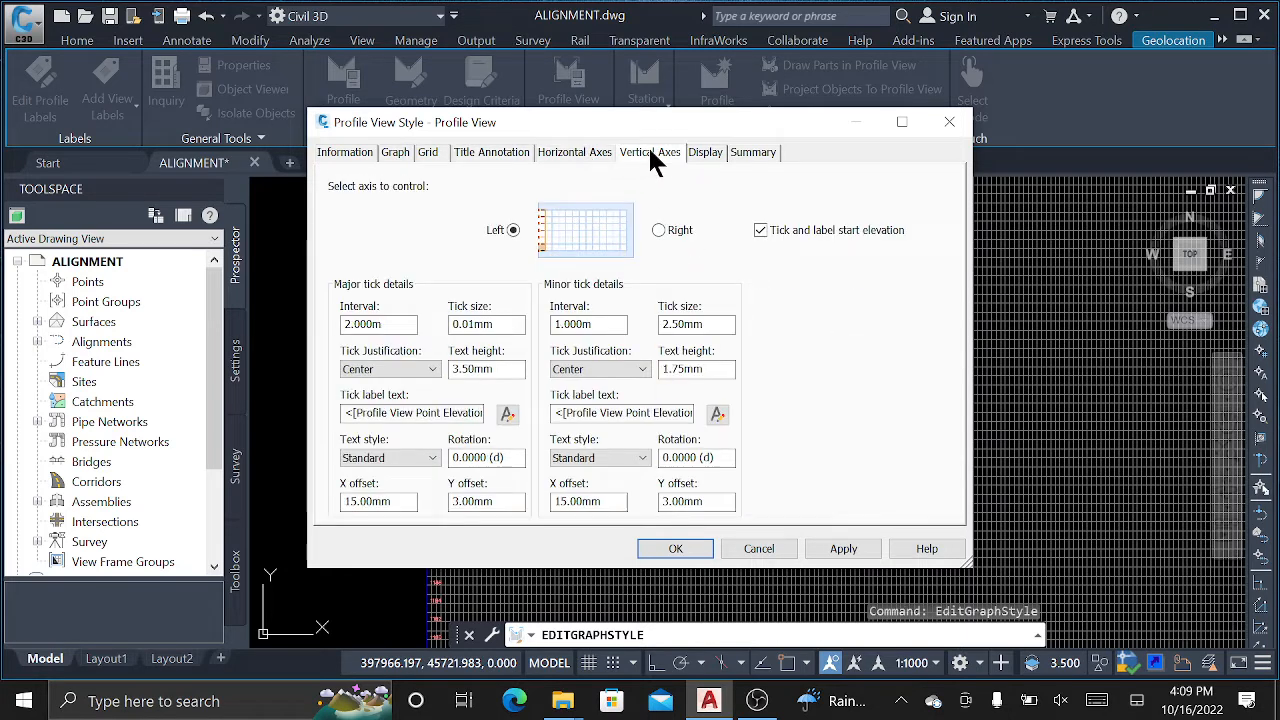
pyautogui.click(706, 155)
pyautogui.click(752, 153)
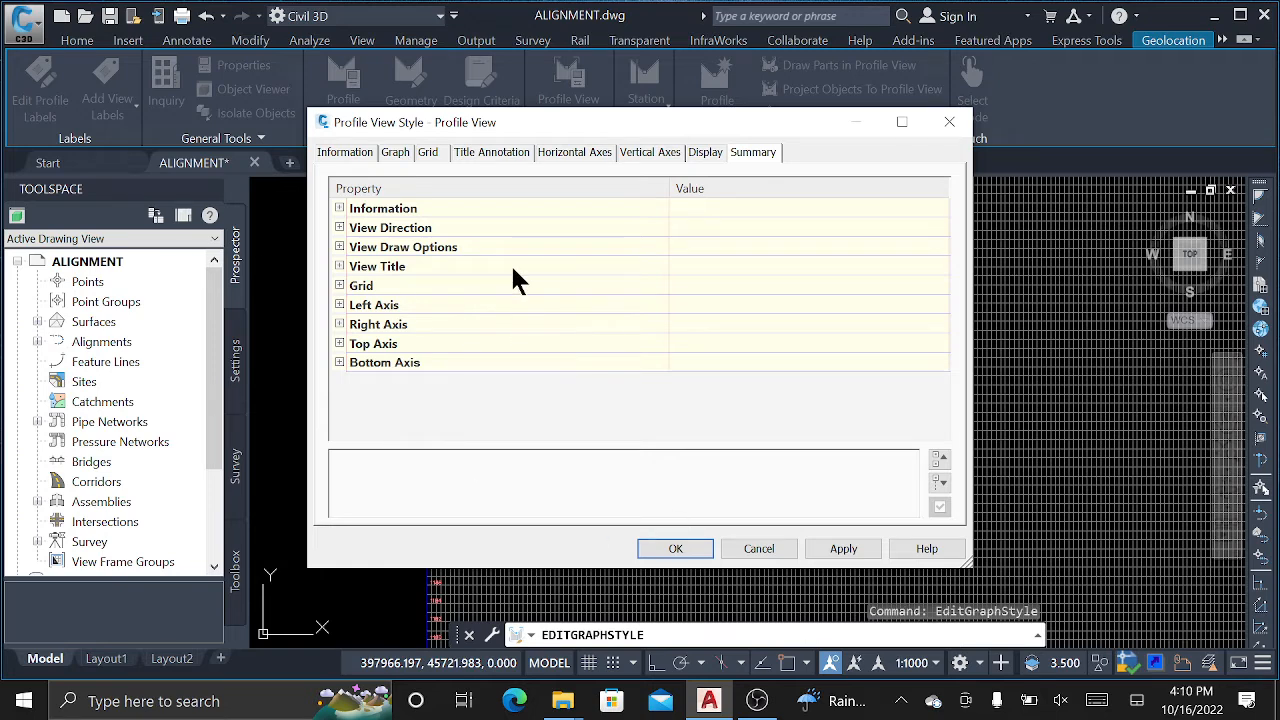
pyautogui.click(396, 153)
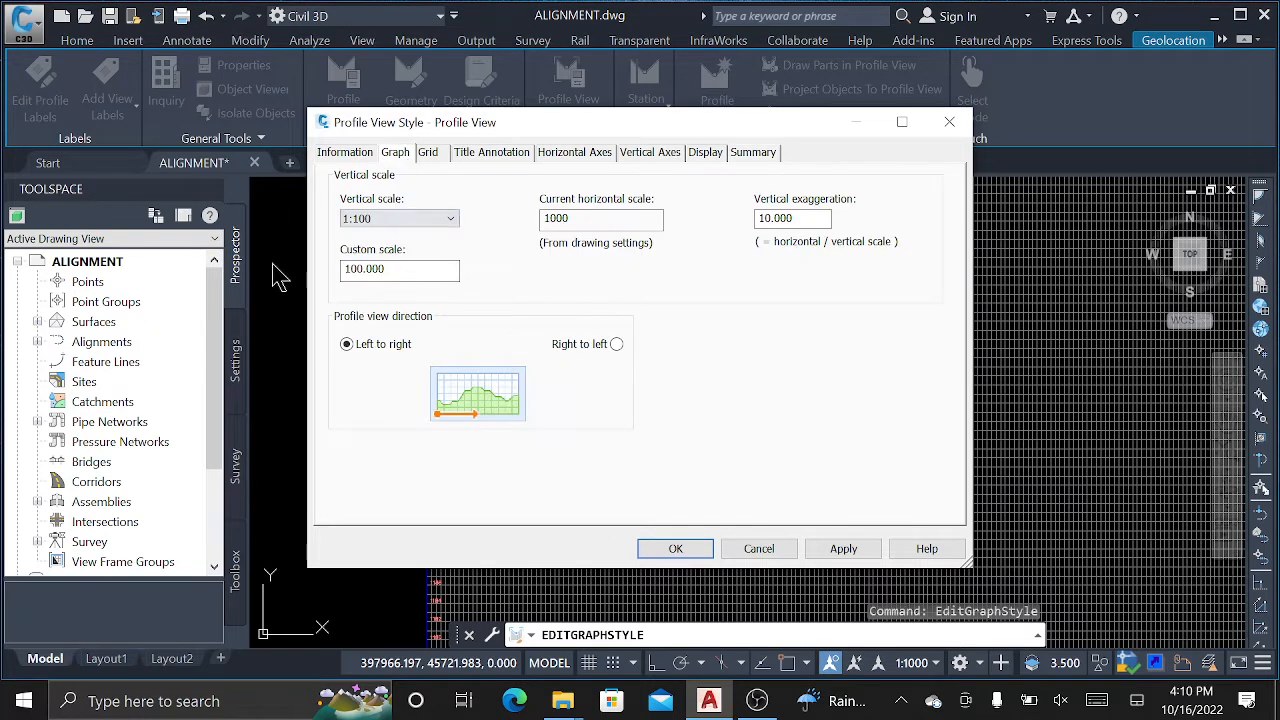
# Set the Profile View style's vertical scale to 1:25 for 40x exaggeration, apply and accept.
pyautogui.moveTo(645, 127); pyautogui.dragTo(471, 94)
pyautogui.moveTo(645, 186); pyautogui.dragTo(555, 181)
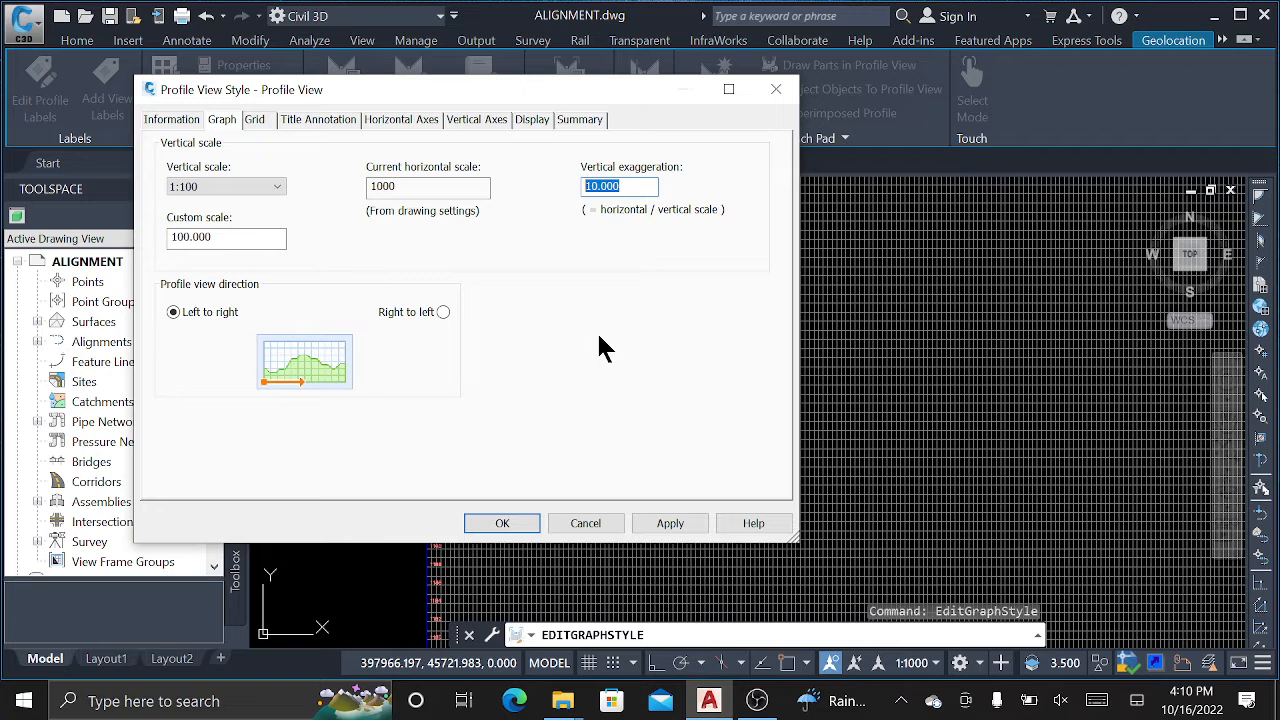
pyautogui.click(232, 187)
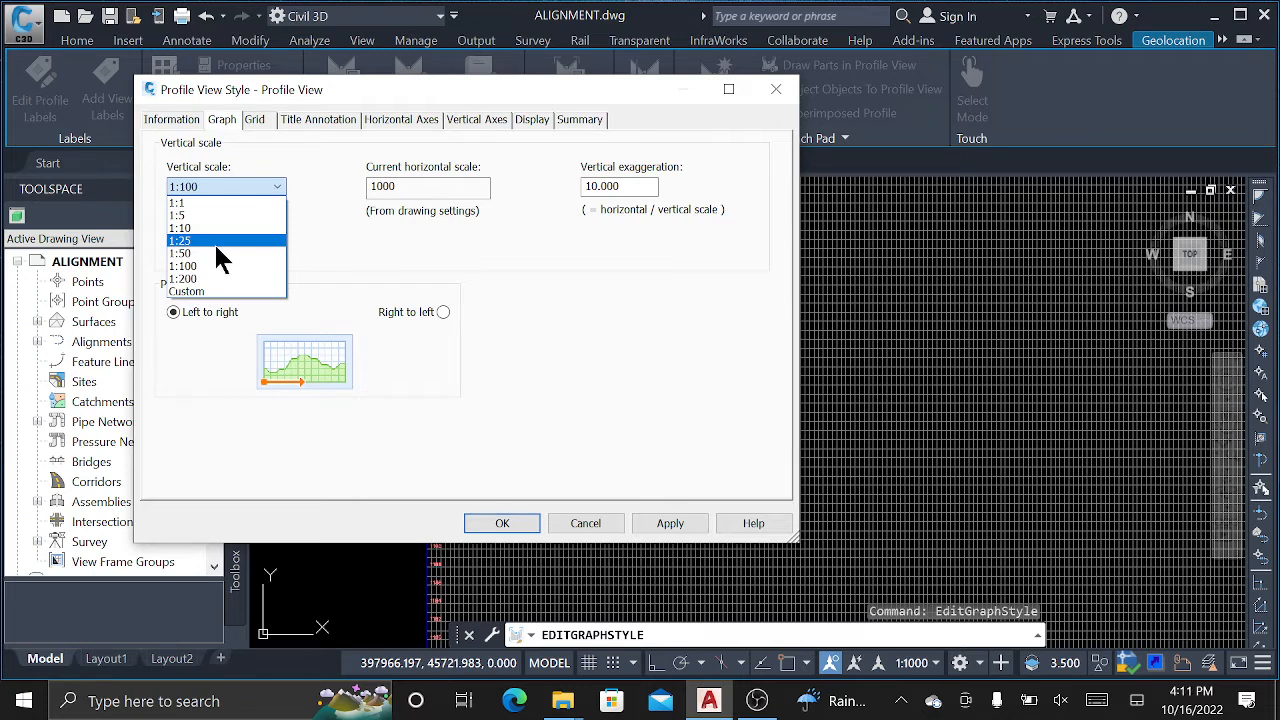
pyautogui.click(214, 242)
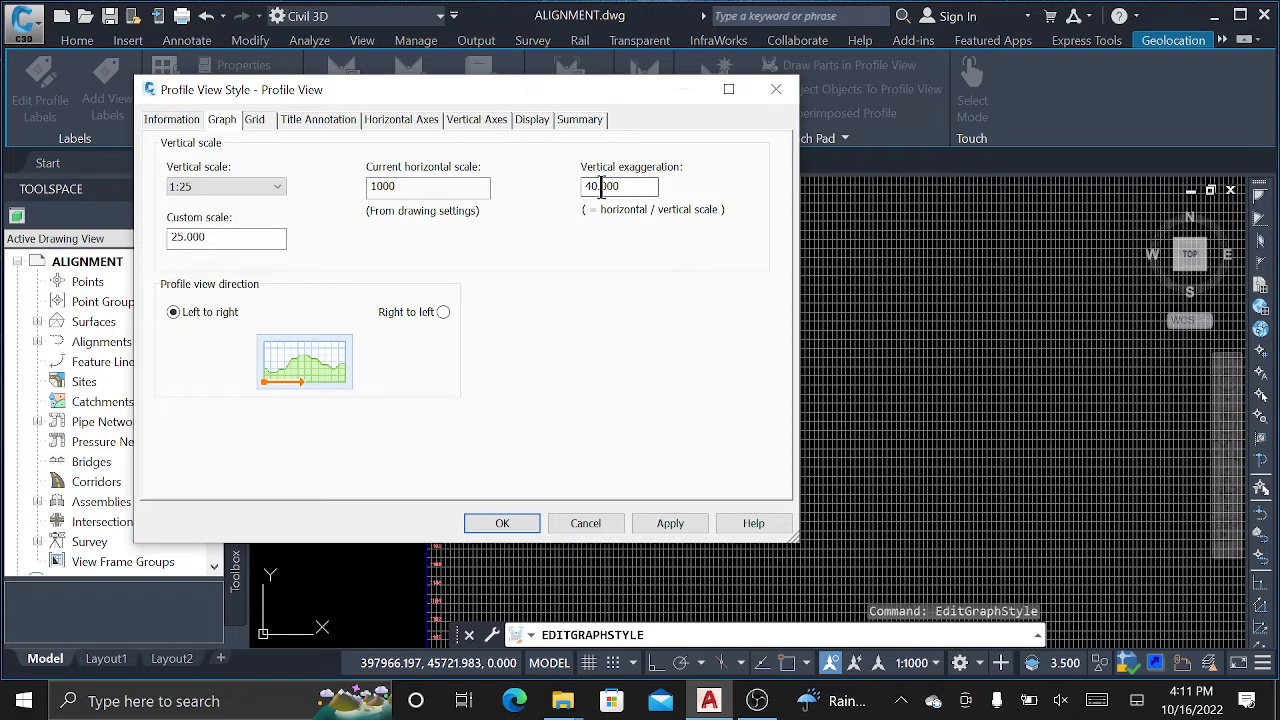
pyautogui.click(672, 524)
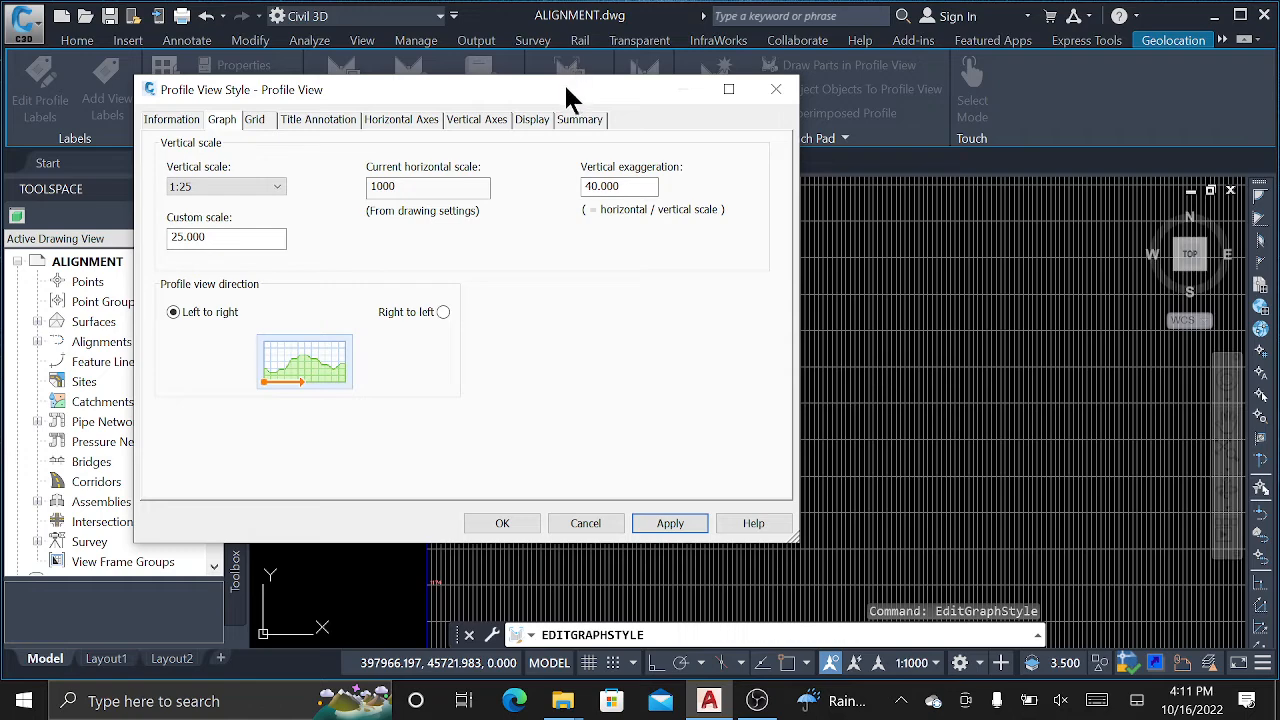
pyautogui.moveTo(565, 89); pyautogui.dragTo(309, 108)
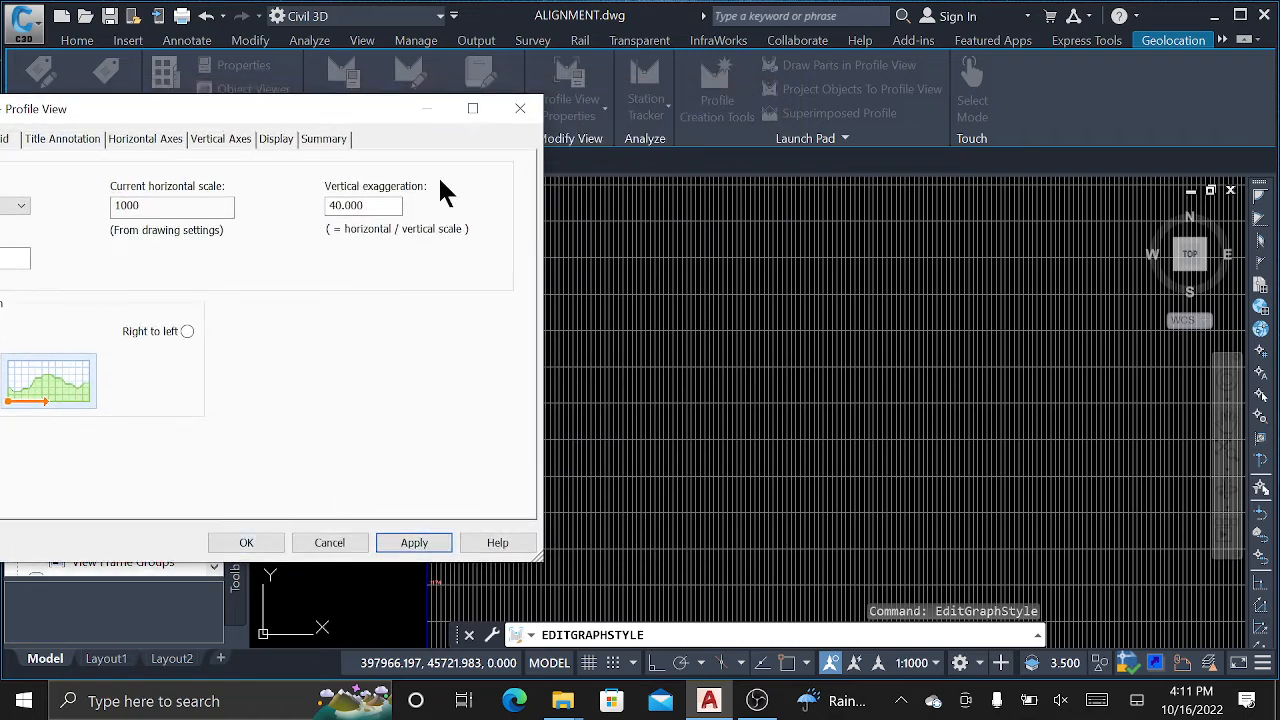
pyautogui.click(268, 547)
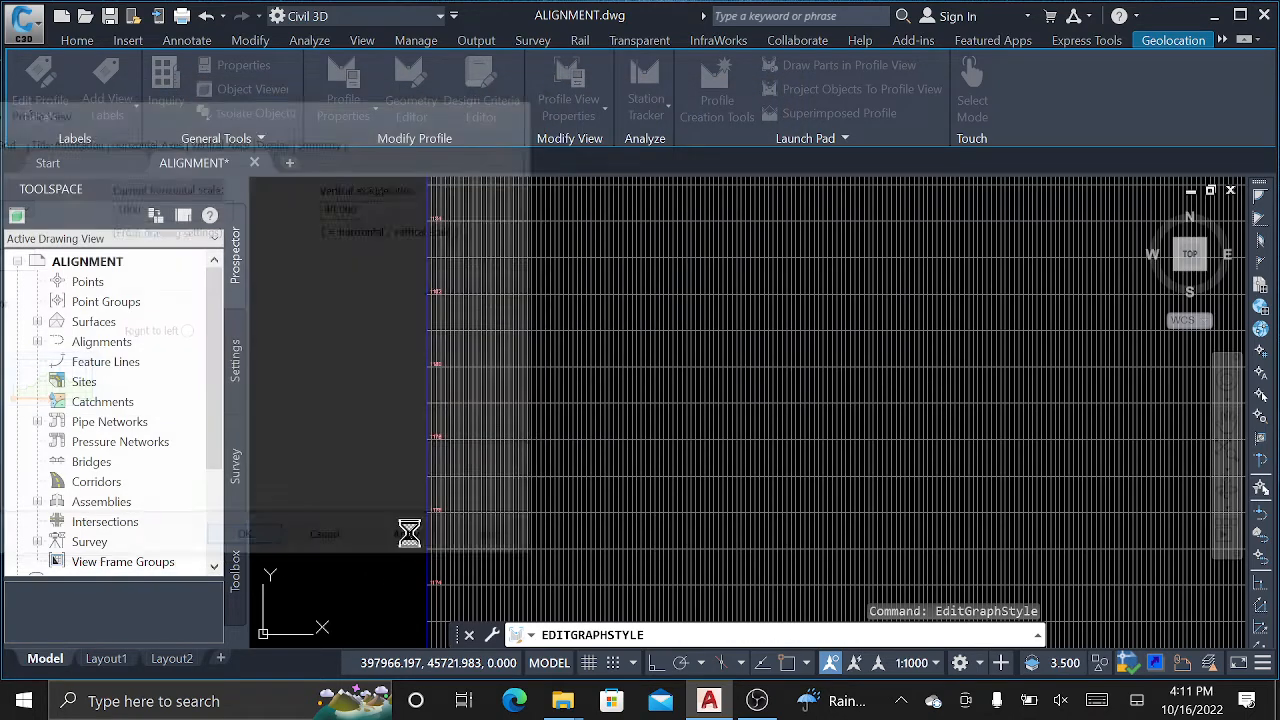
# Select the profile view and open its Profile View style editor.
pyautogui.scroll(-5, 540, 370)
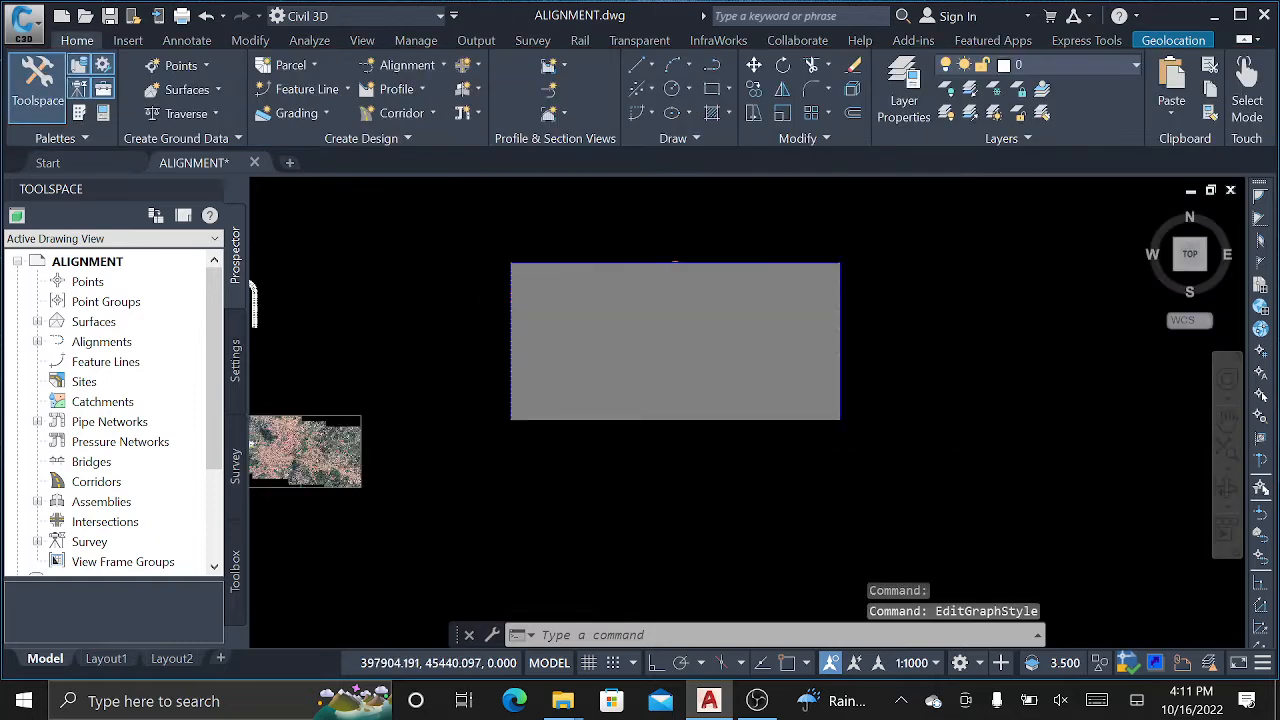
pyautogui.scroll(4, 525, 383)
pyautogui.moveTo(529, 354); pyautogui.dragTo(534, 380, button='middle')
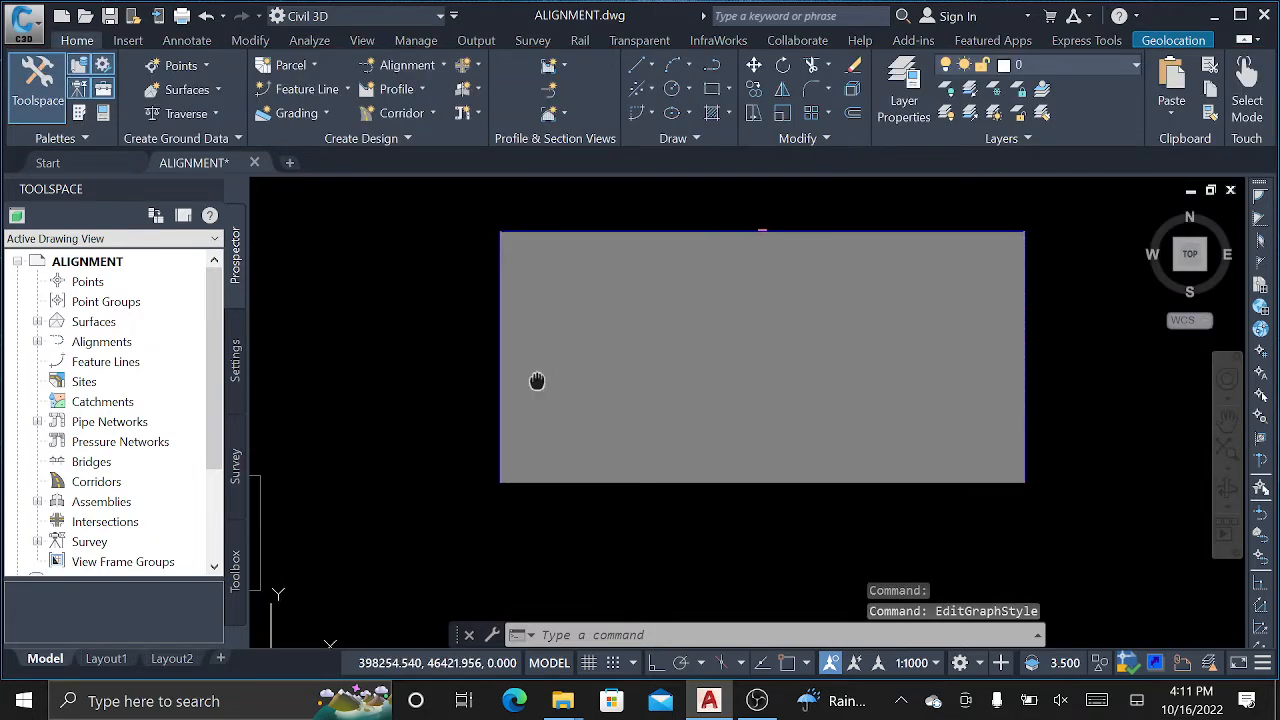
pyautogui.rightClick(566, 268)
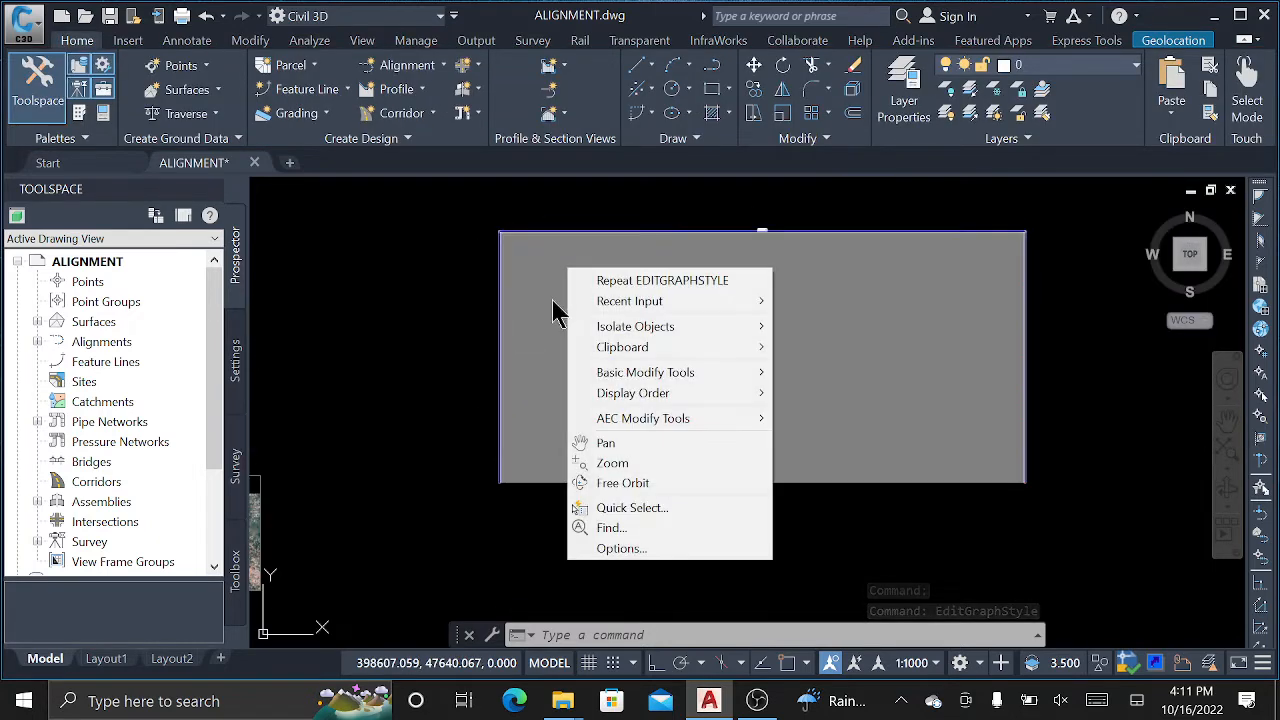
pyautogui.click(553, 300)
pyautogui.click(588, 277)
pyautogui.rightClick(594, 270)
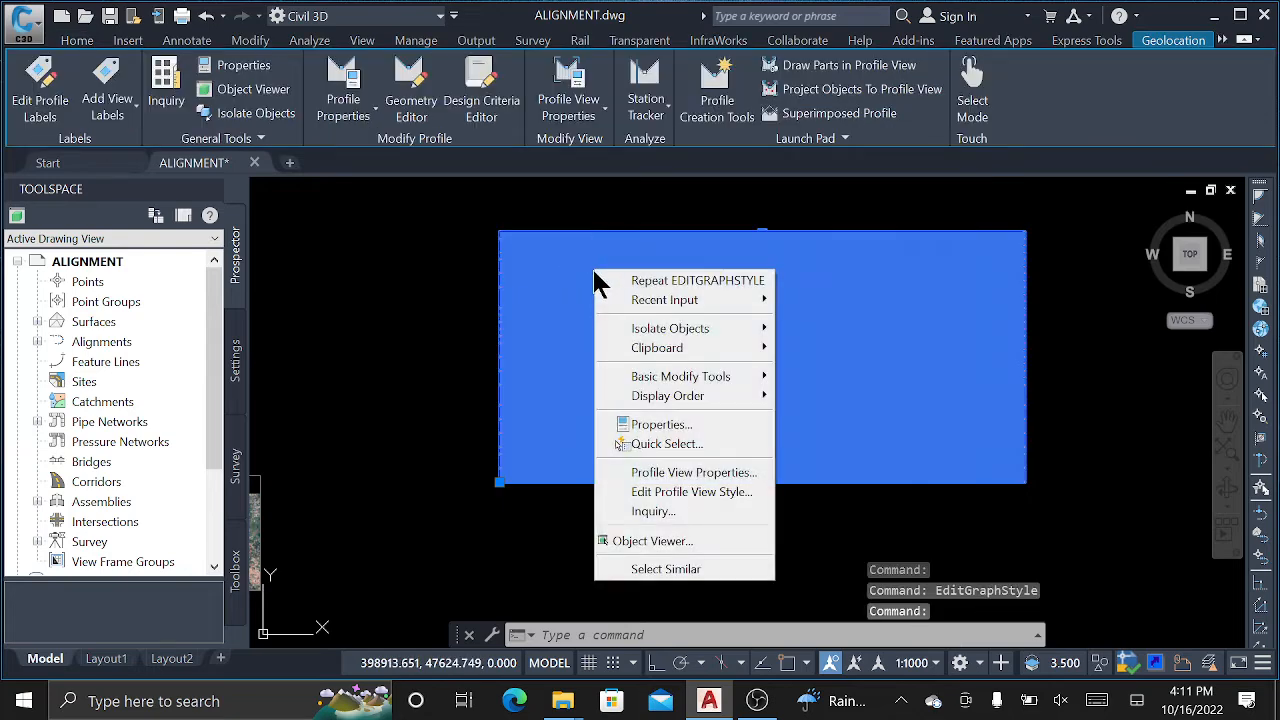
pyautogui.click(695, 491)
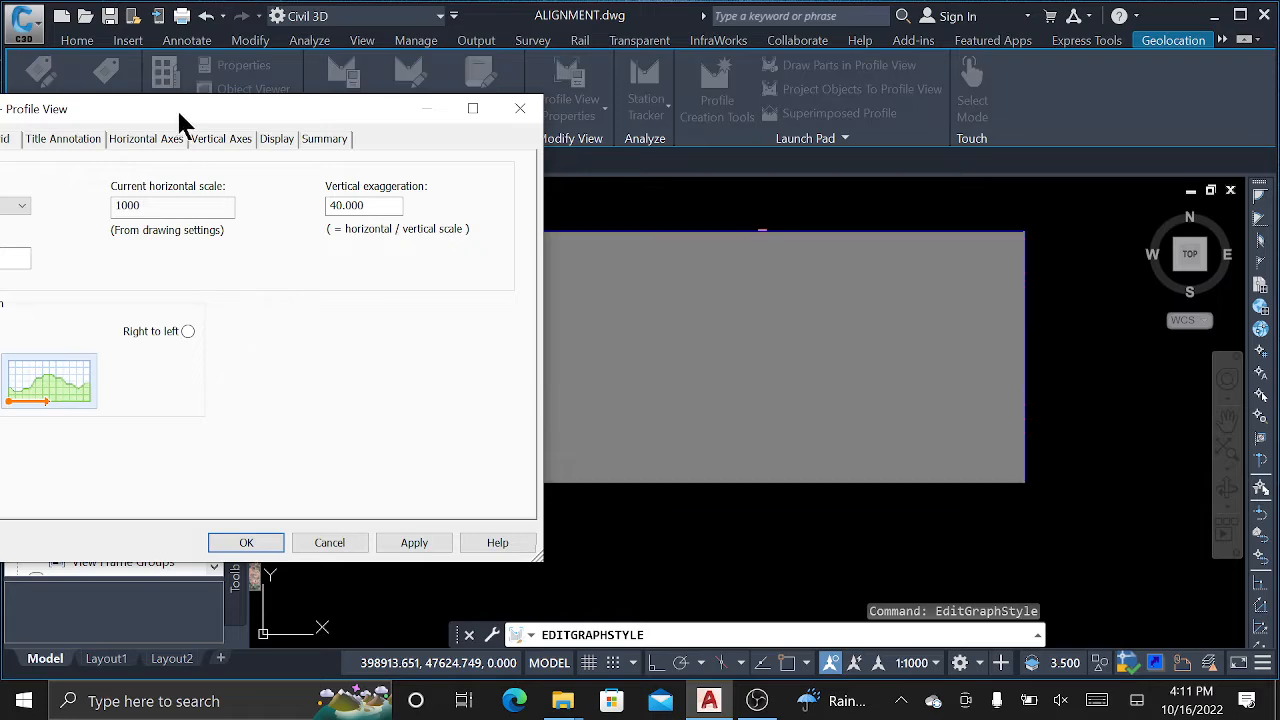
# Change the vertical scale to 1:200, giving 5.000 exaggeration, then apply and close.
pyautogui.moveTo(177, 112); pyautogui.dragTo(517, 69)
pyautogui.click(320, 170)
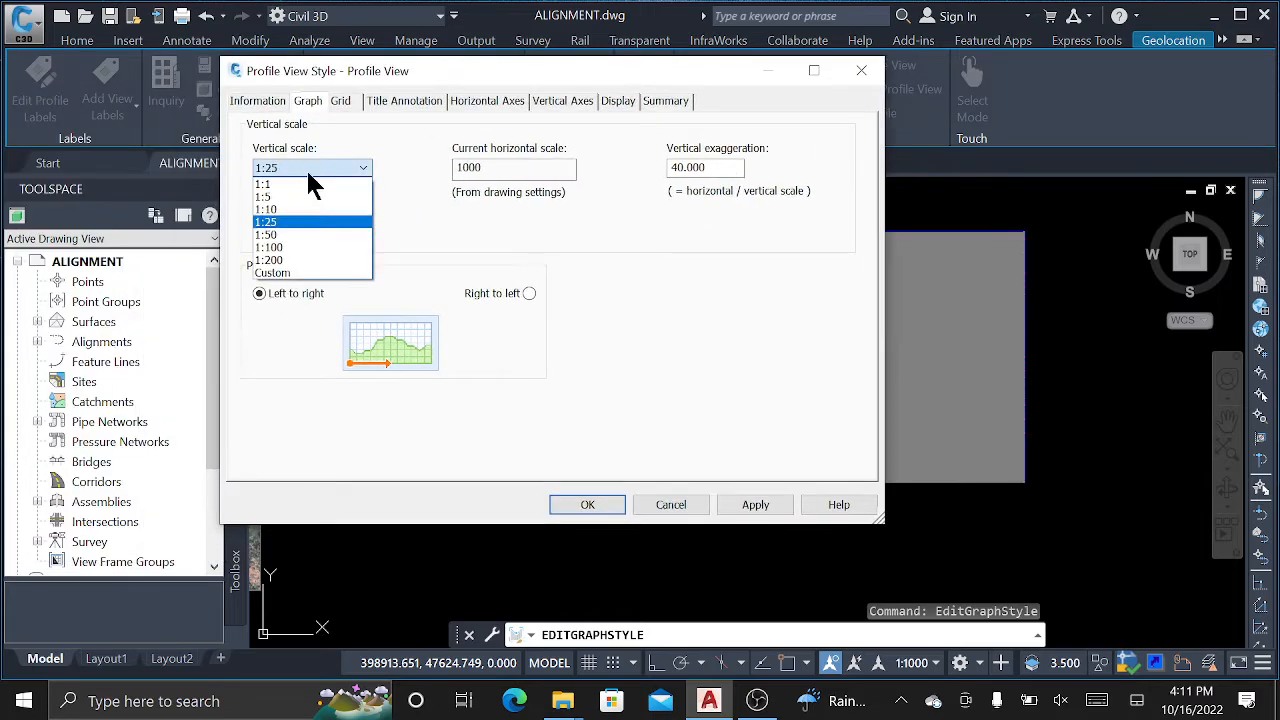
pyautogui.click(272, 262)
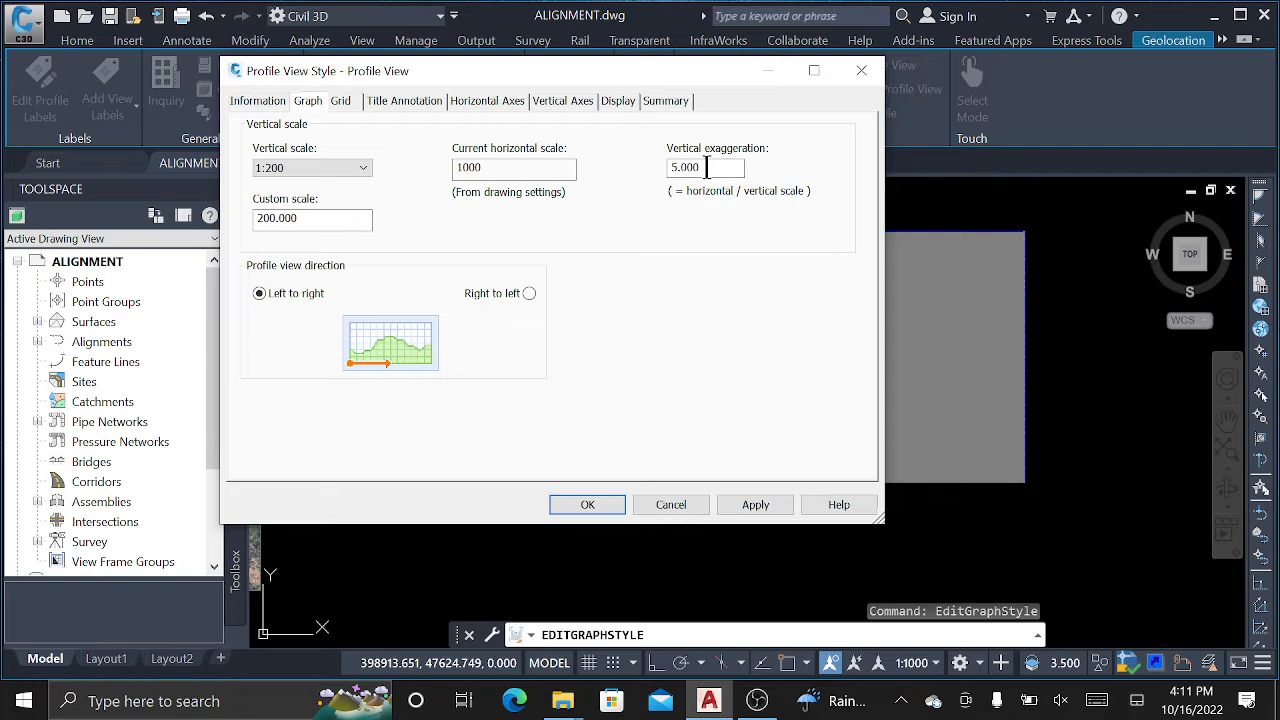
pyautogui.moveTo(706, 168); pyautogui.dragTo(618, 174)
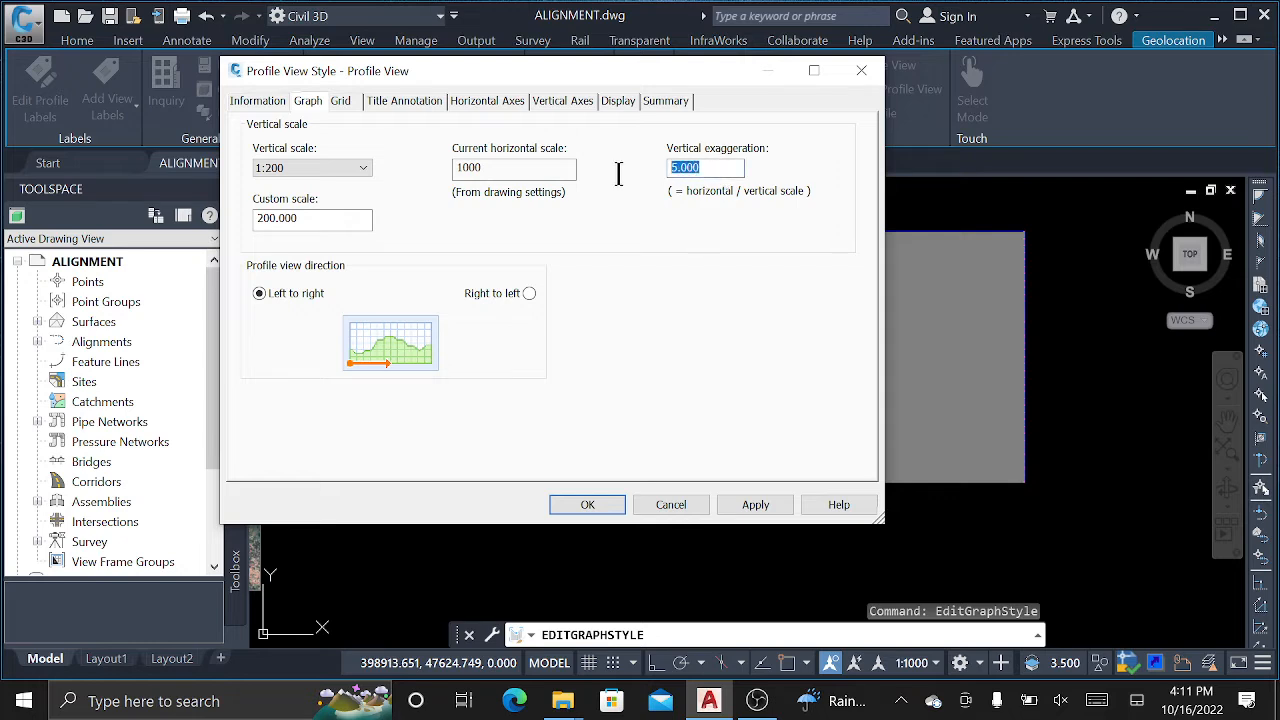
pyautogui.click(752, 508)
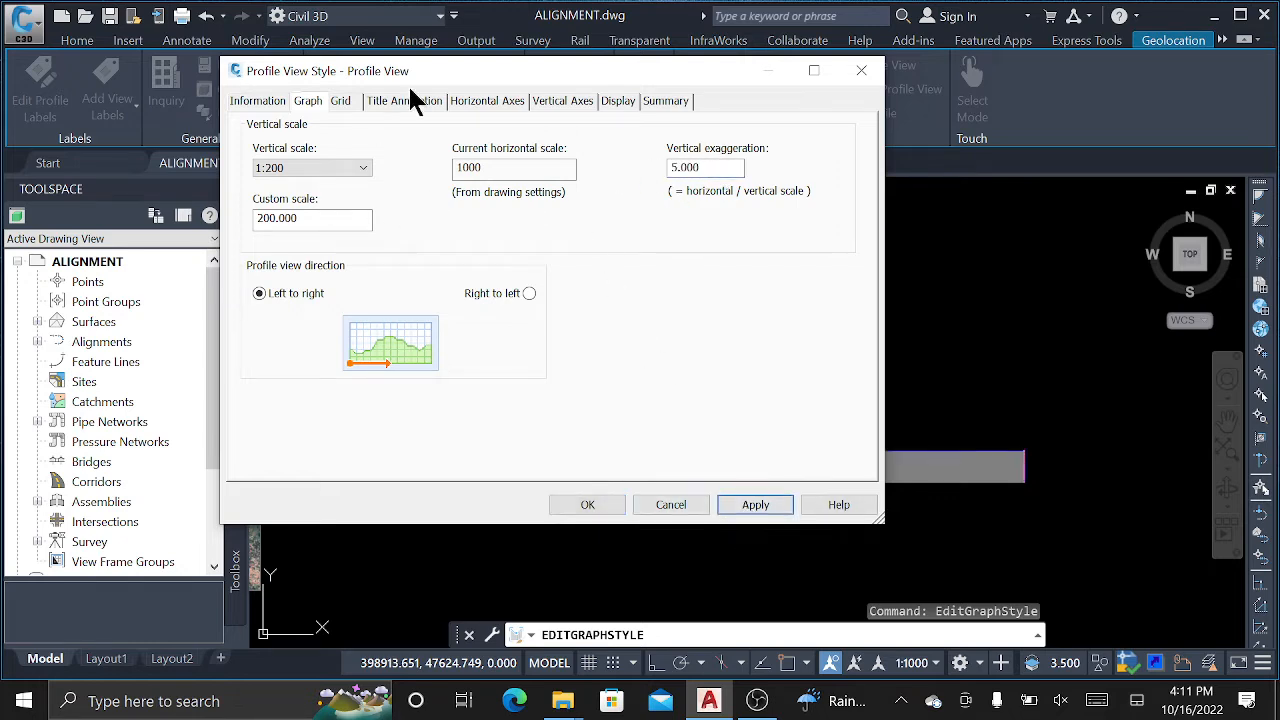
pyautogui.click(592, 506)
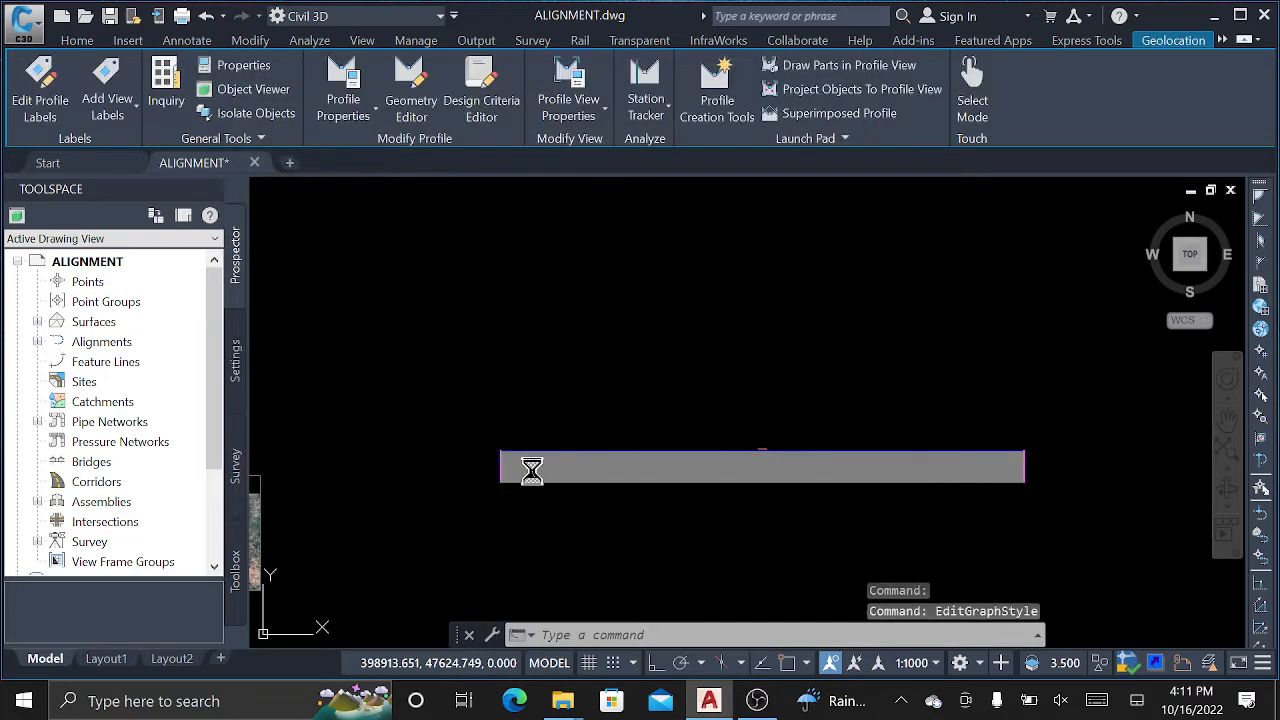
# Zoom around the flattened profile grid and select it again.
pyautogui.scroll(2, 532, 470)
pyautogui.scroll(-1, 384, 371)
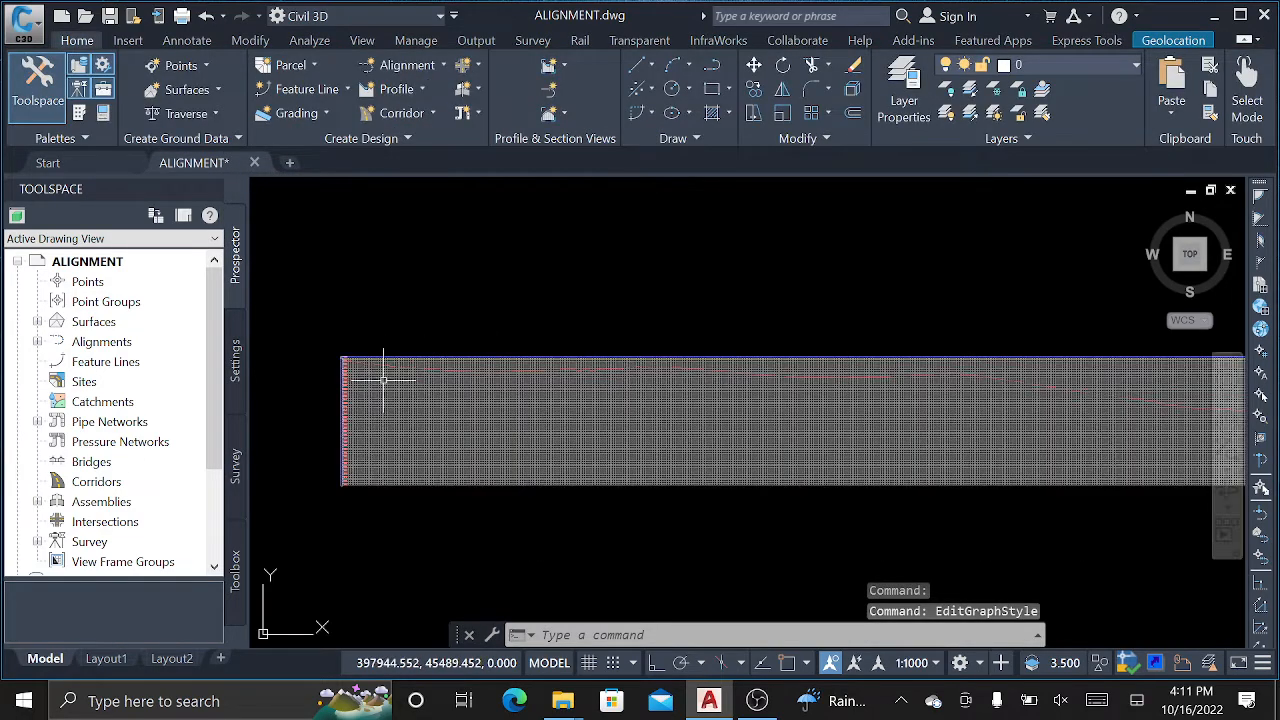
pyautogui.scroll(2, 339, 476)
pyautogui.scroll(1, 339, 476)
pyautogui.scroll(-2, 380, 443)
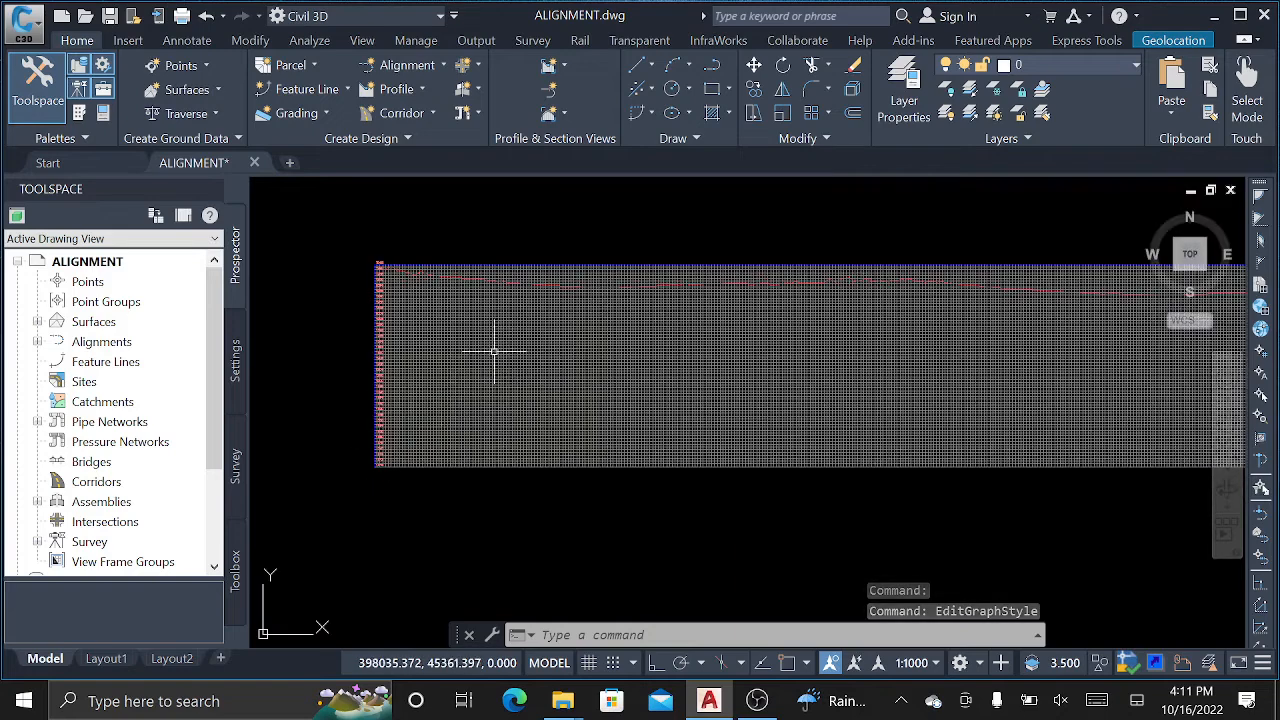
pyautogui.scroll(5, 392, 437)
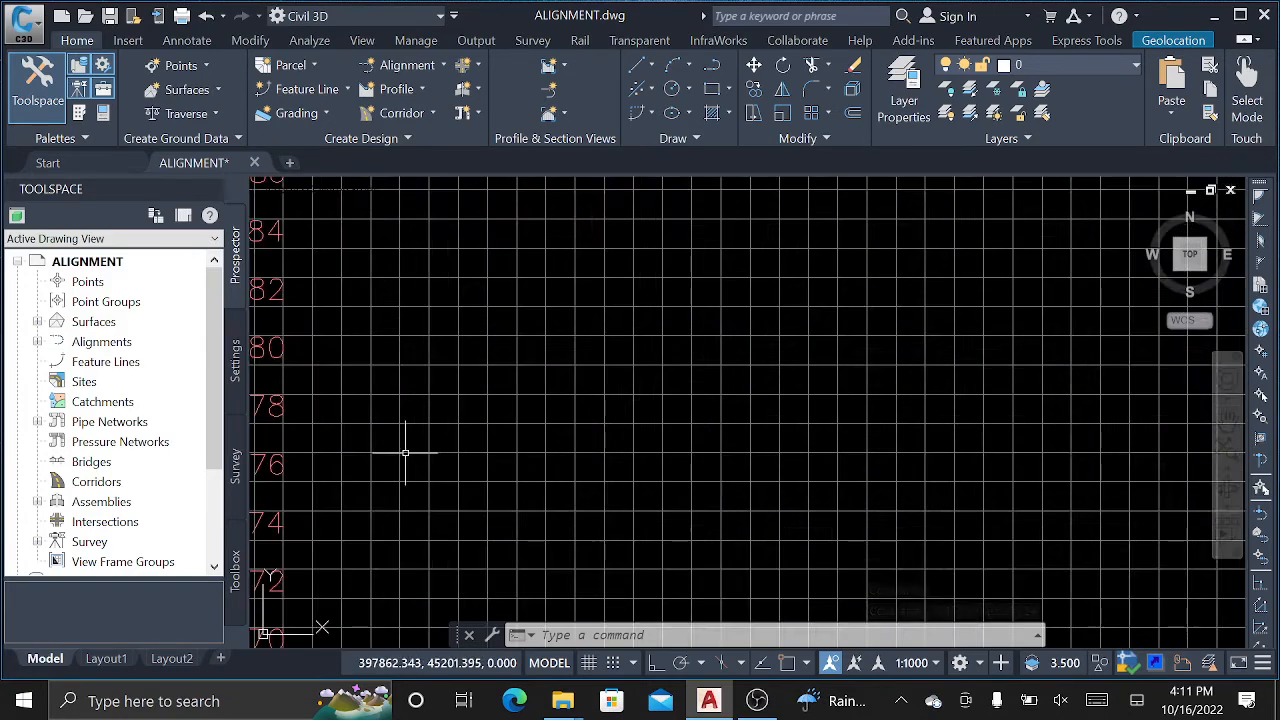
pyautogui.scroll(-2, 600, 436)
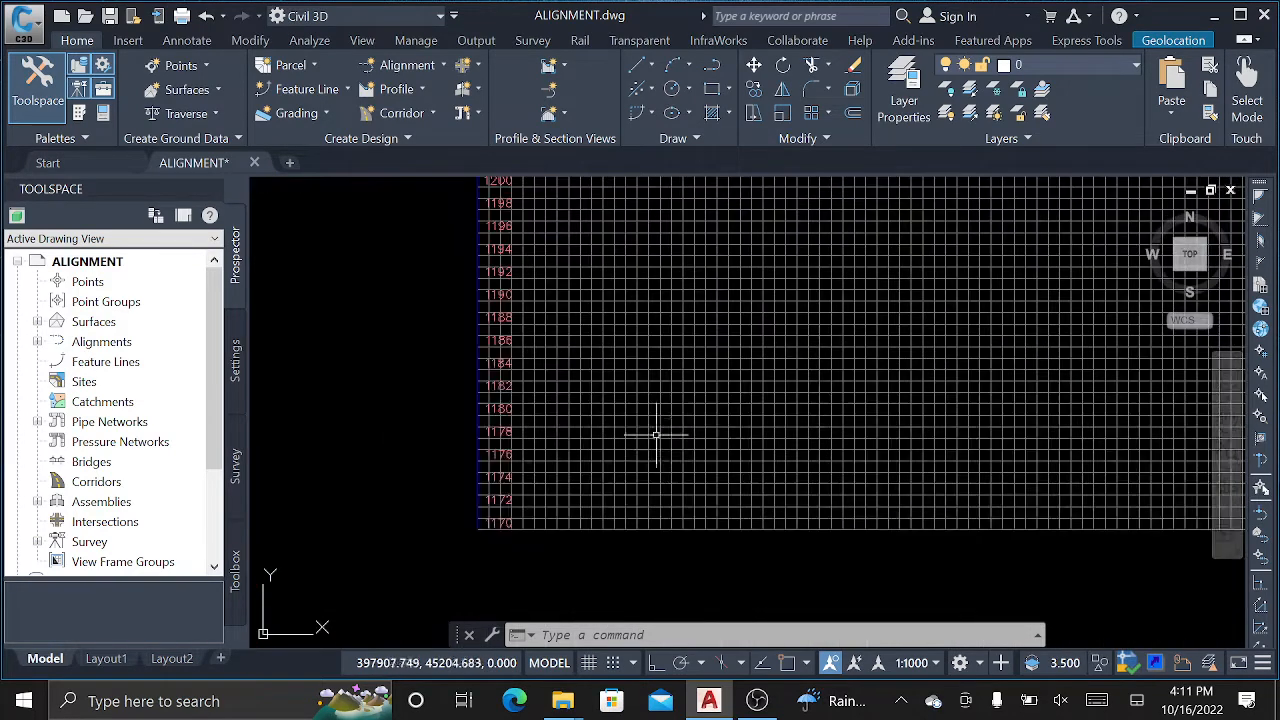
pyautogui.scroll(-1, 566, 376)
pyautogui.scroll(-1, 566, 376)
pyautogui.click(645, 350)
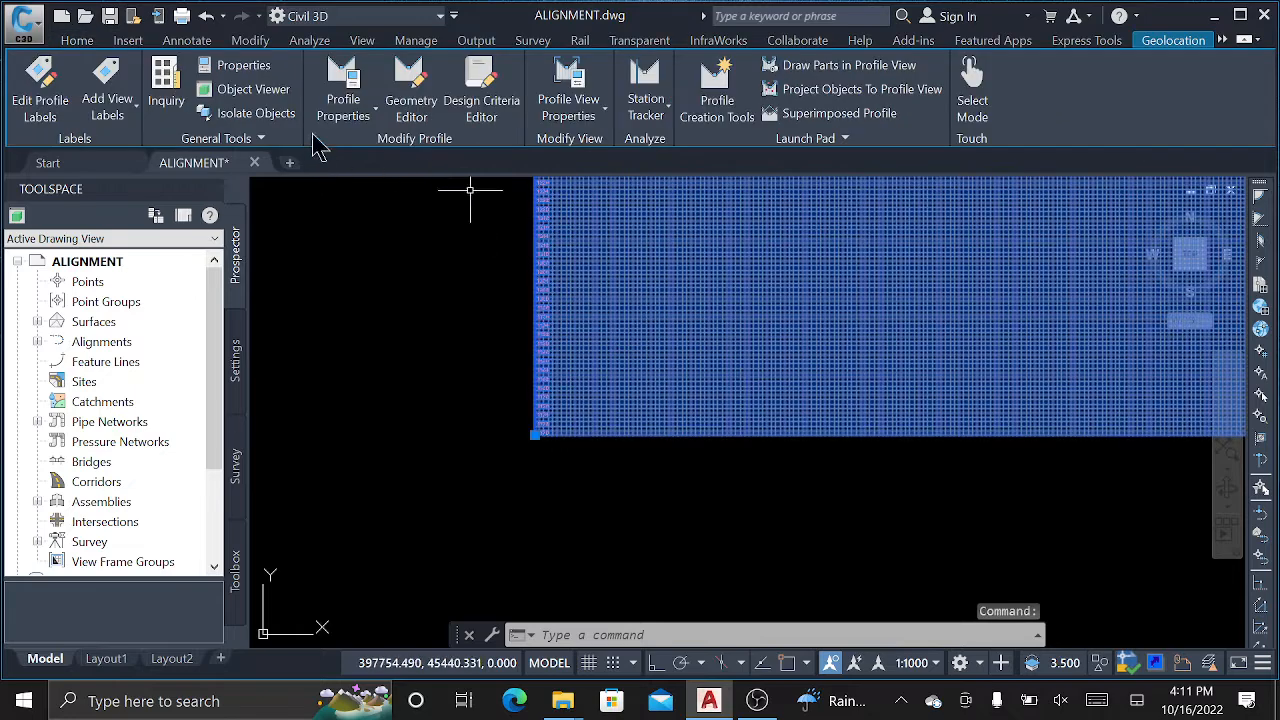
# Return the vertical scale to 1:100 (10x exaggeration), apply, and reselect the profile view.
pyautogui.rightClick(650, 279)
pyautogui.click(728, 494)
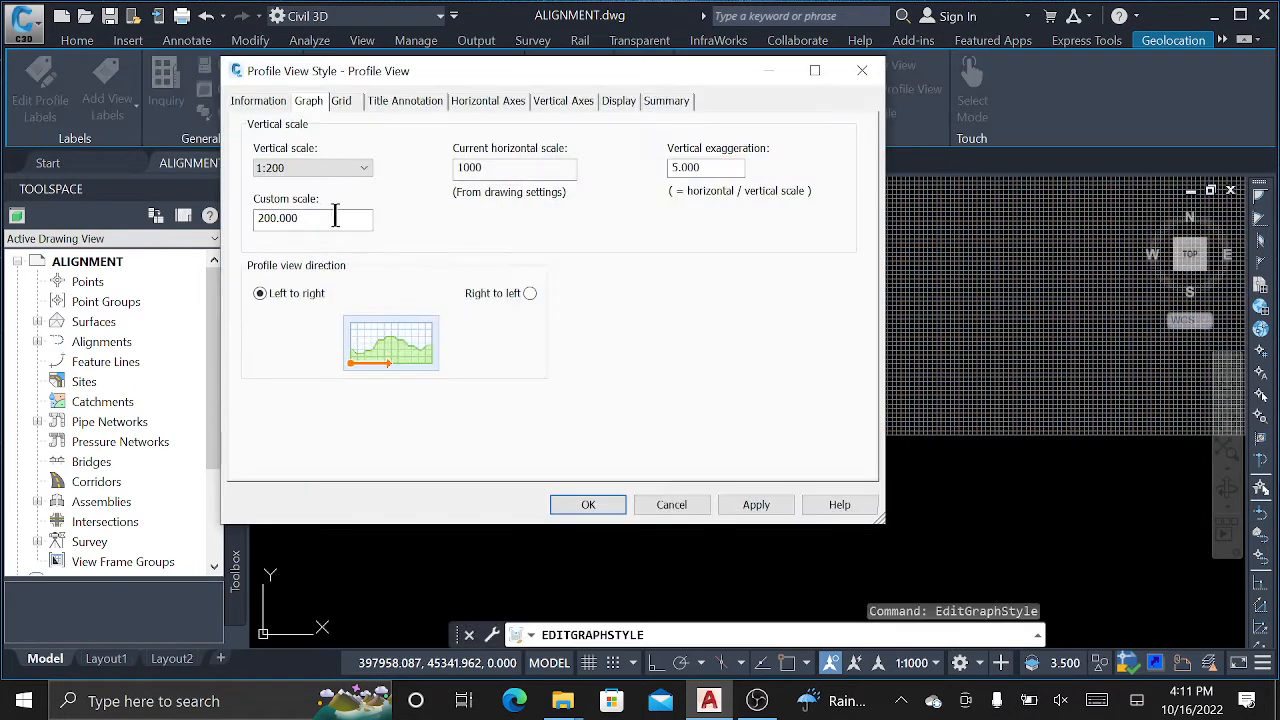
pyautogui.click(321, 167)
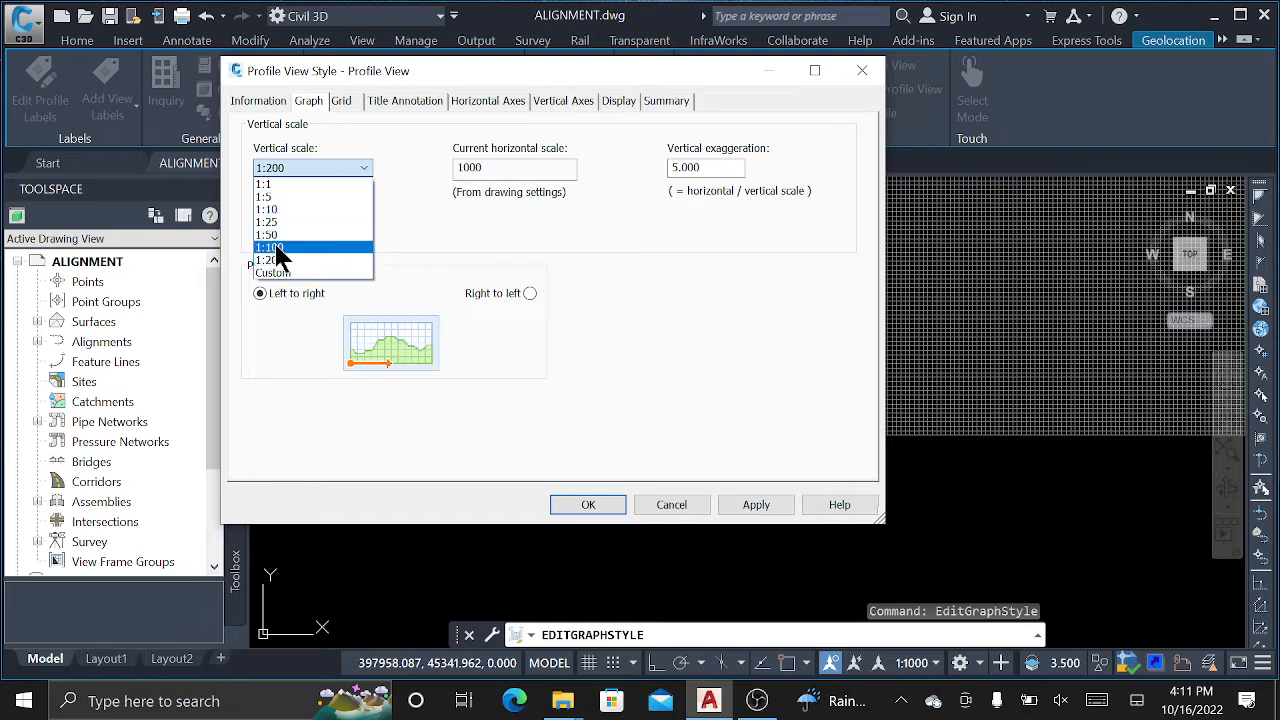
pyautogui.click(278, 249)
pyautogui.click(762, 508)
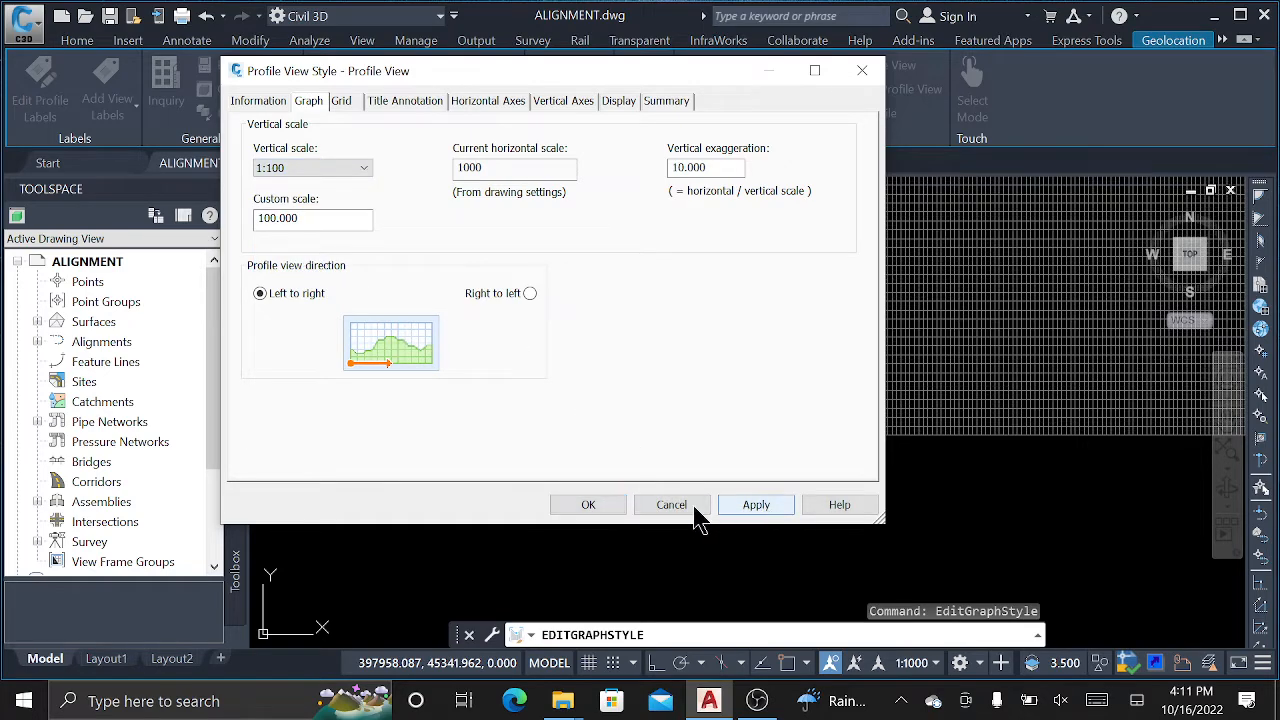
pyautogui.click(588, 505)
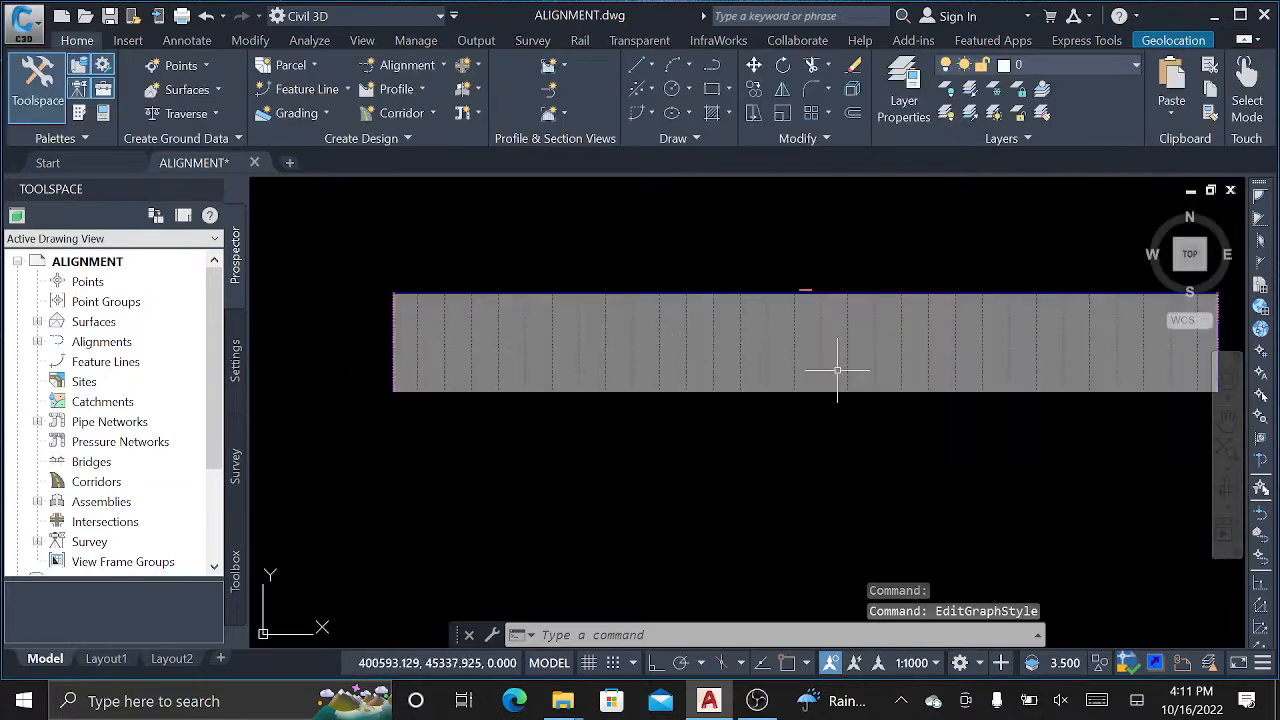
pyautogui.moveTo(877, 375)
pyautogui.mouseDown(button='middle')
pyautogui.moveTo(743, 383)
pyautogui.moveTo(868, 383)
pyautogui.mouseUp(button='middle')
pyautogui.scroll(4, 434, 334)
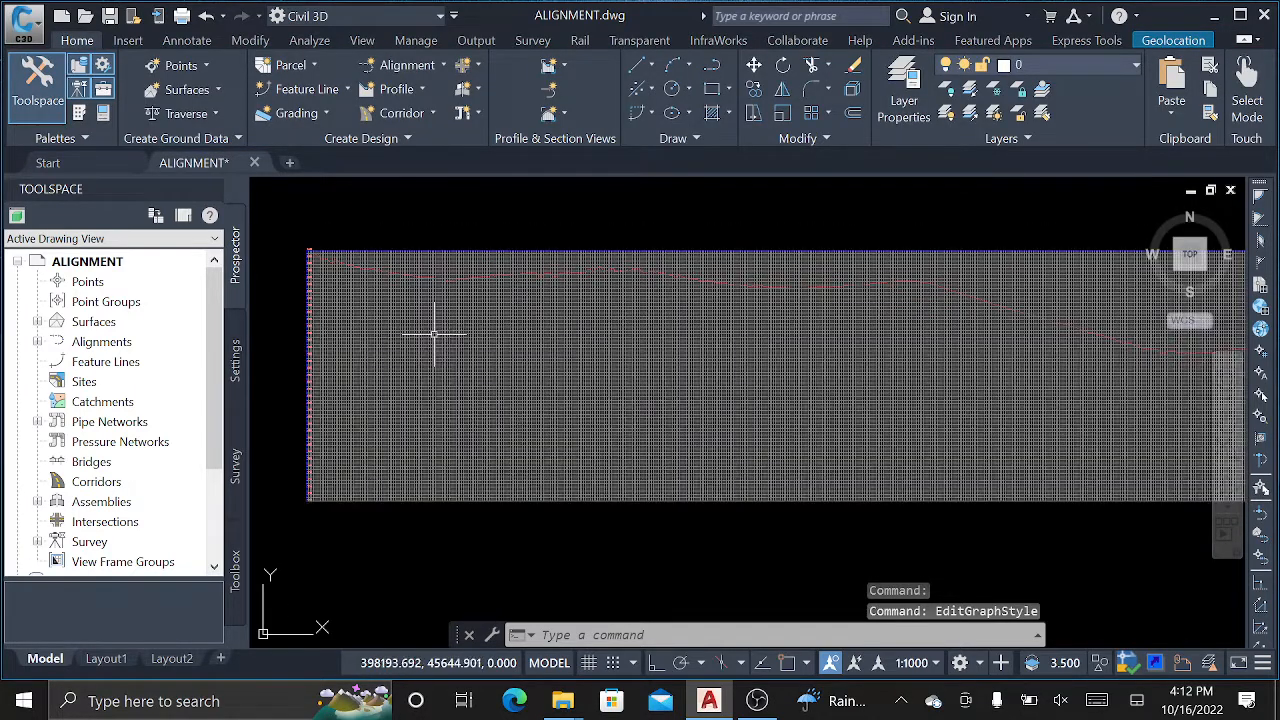
pyautogui.click(430, 352)
# Clip both the vertical and horizontal grid to the profile on the style's Grid tab.
pyautogui.rightClick(401, 337)
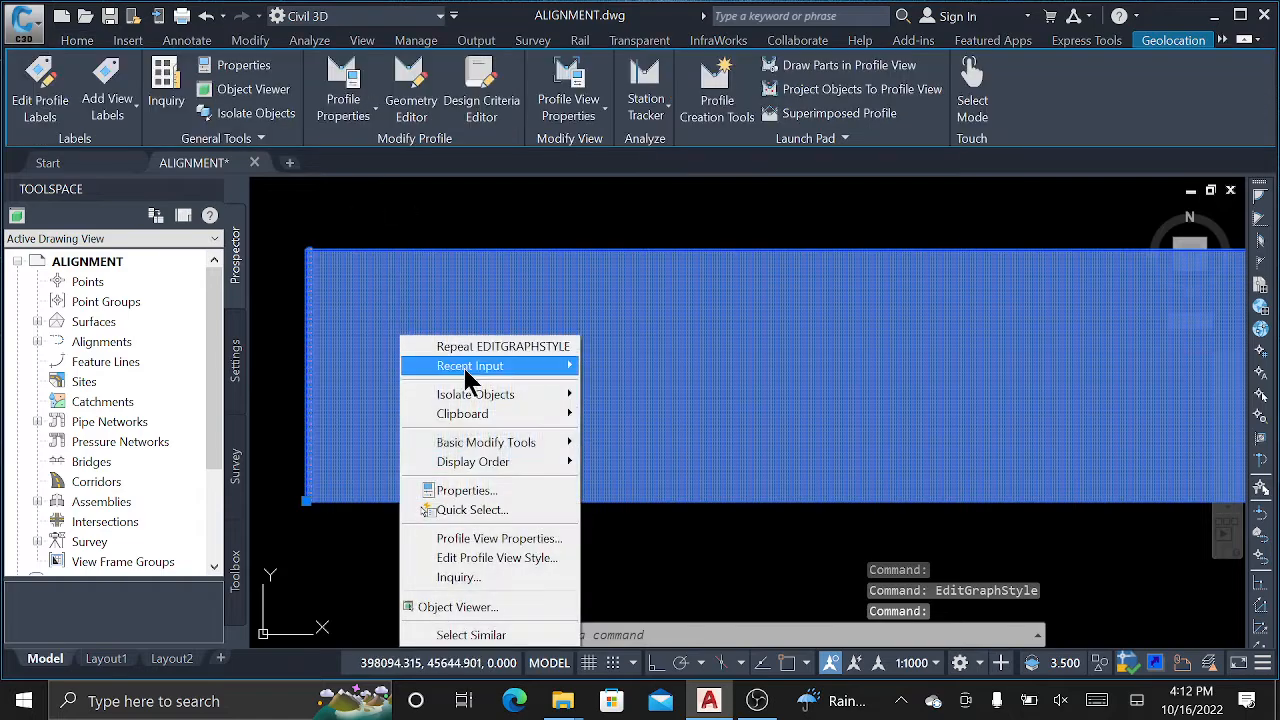
pyautogui.click(491, 556)
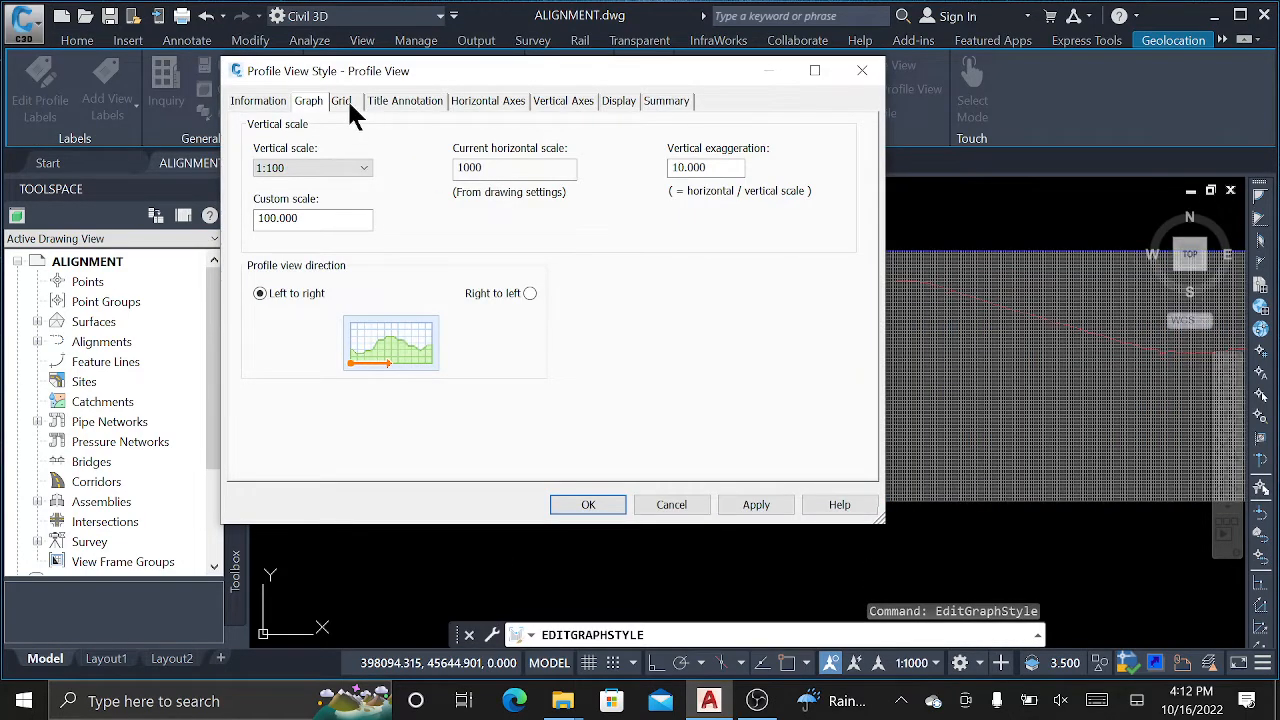
pyautogui.click(342, 101)
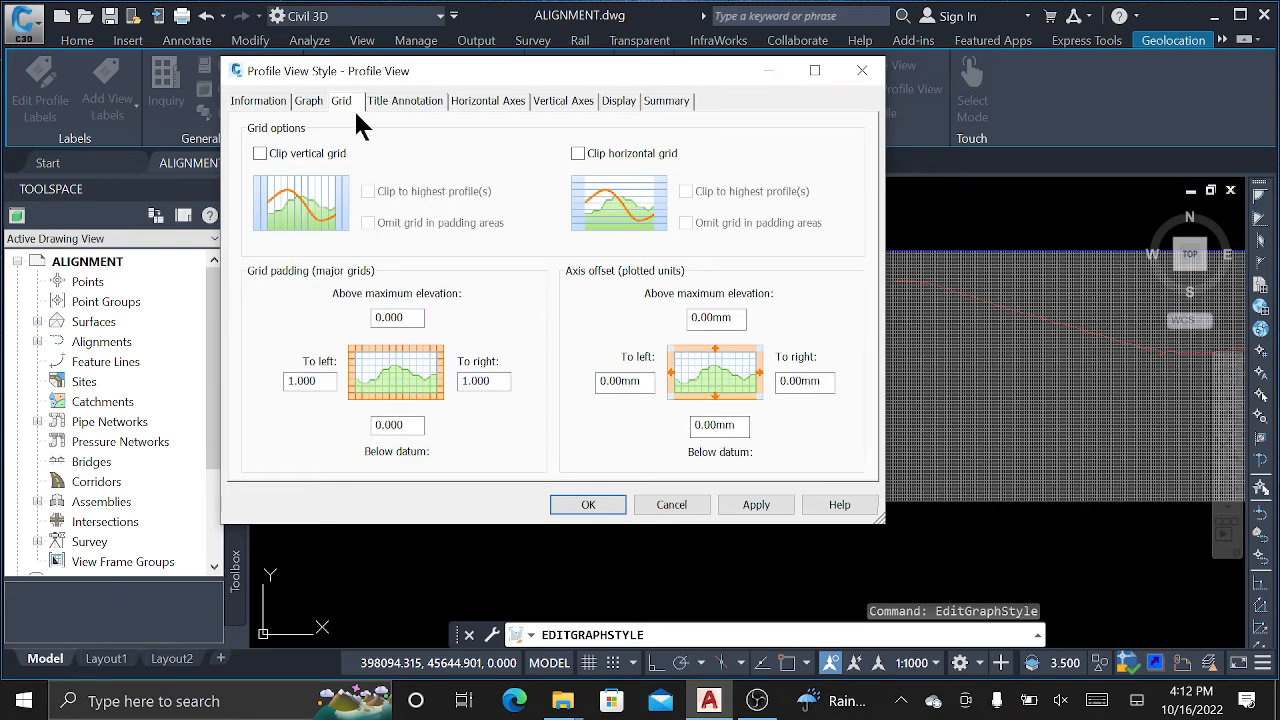
pyautogui.click(262, 154)
pyautogui.click(593, 155)
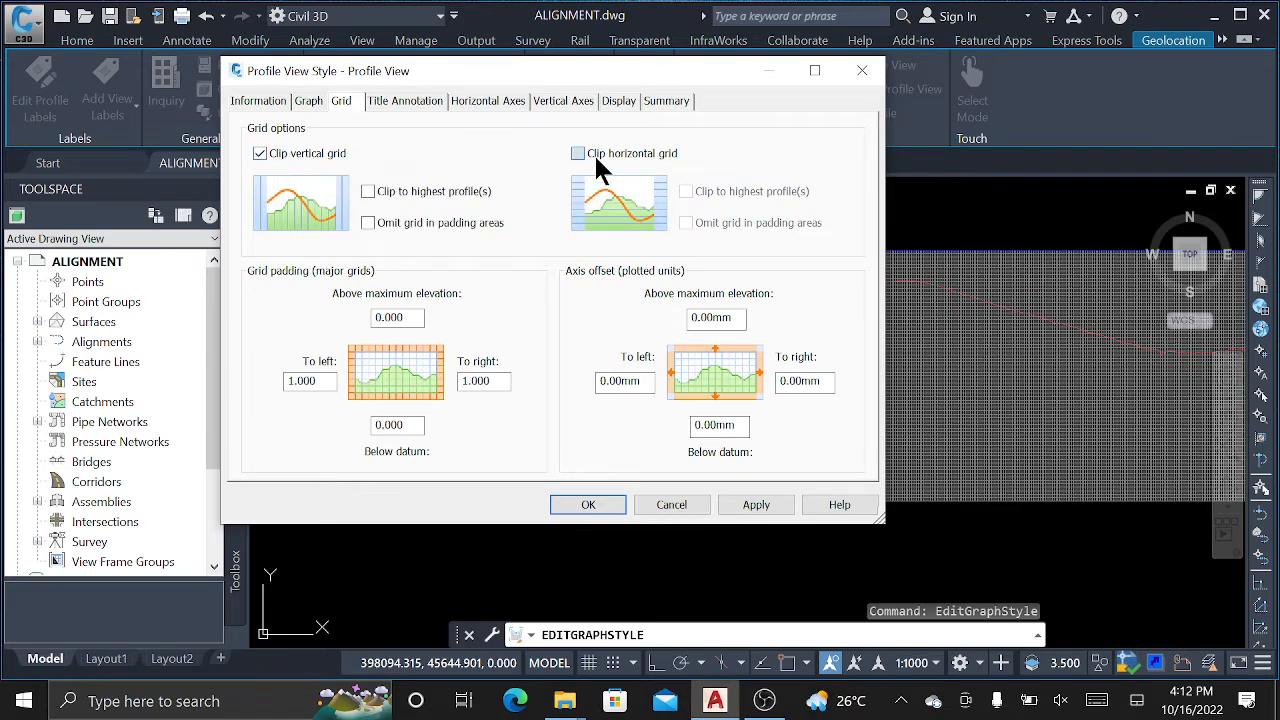
pyautogui.click(754, 508)
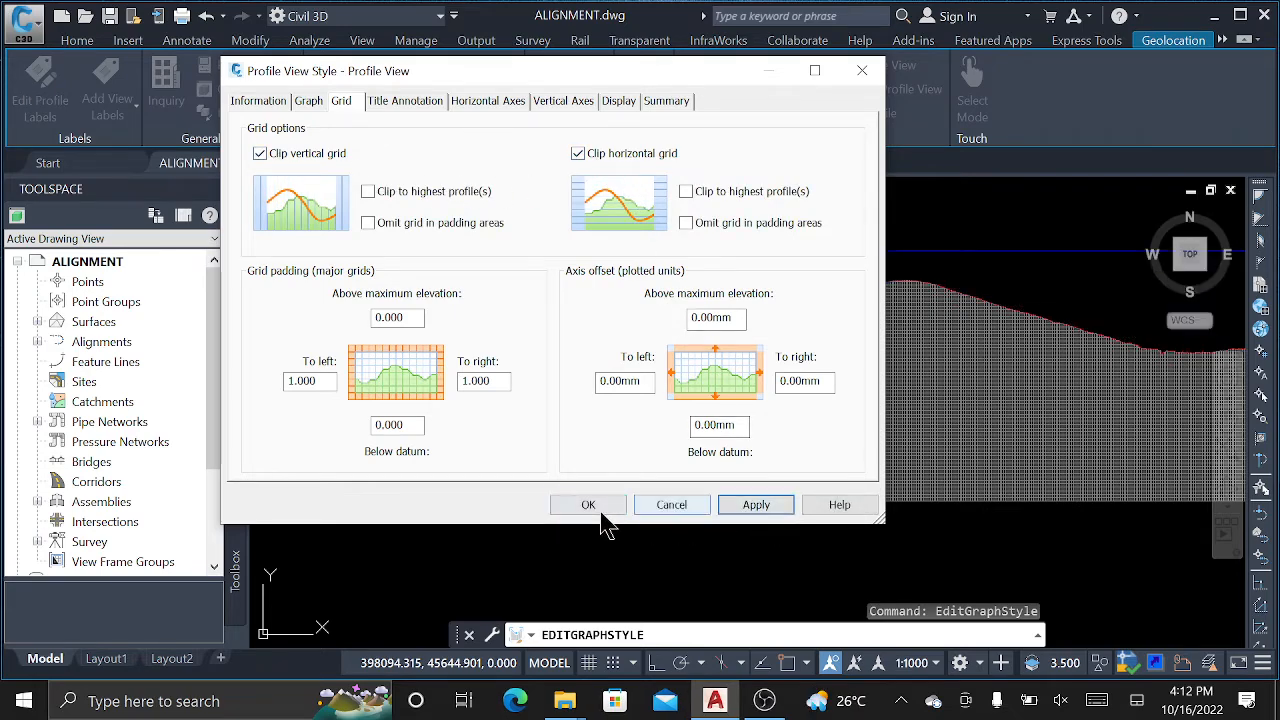
pyautogui.click(594, 507)
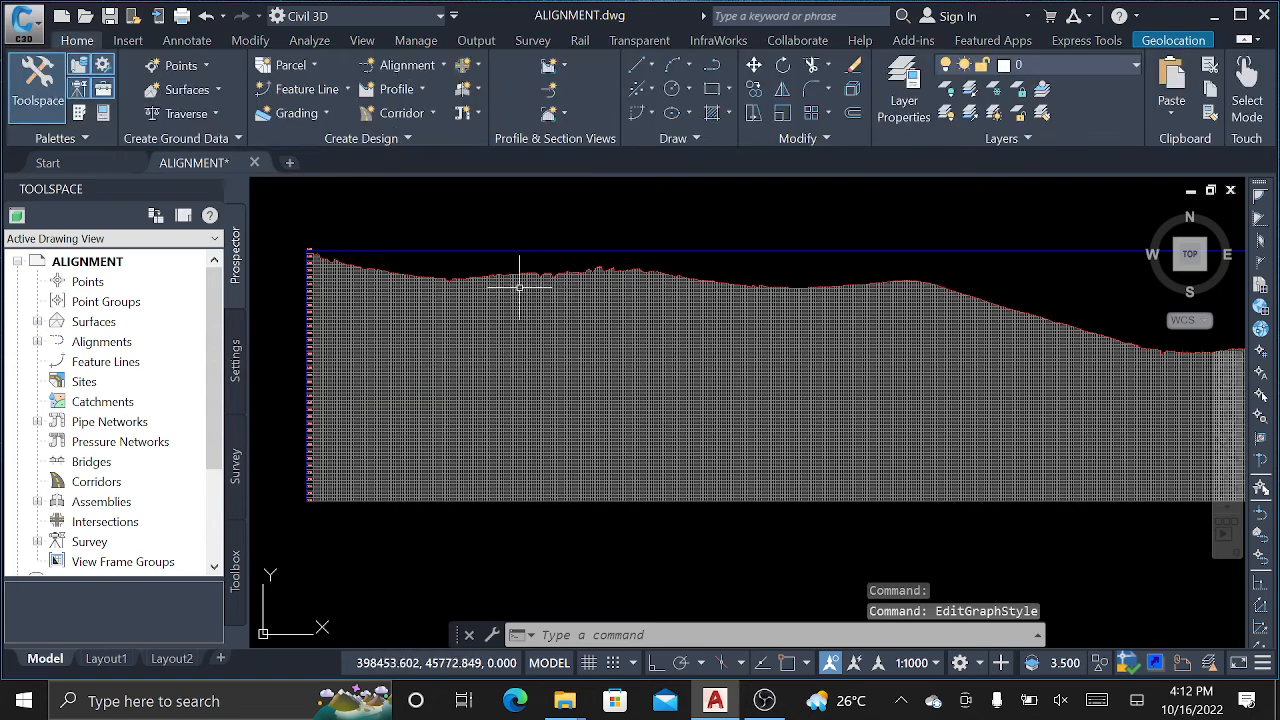
# Pan to the left end of the clipped profile view and select it.
pyautogui.moveTo(550, 287); pyautogui.dragTo(372, 343, button='middle')
pyautogui.moveTo(1008, 406); pyautogui.dragTo(629, 337, button='middle')
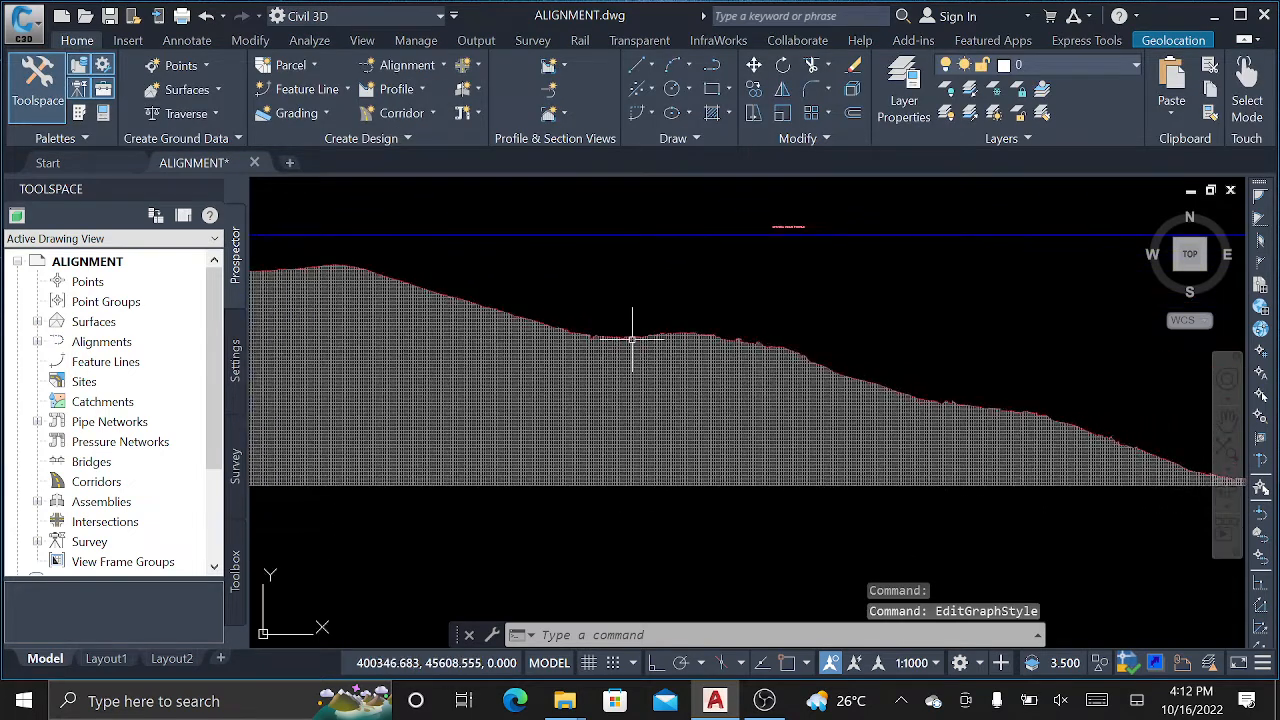
pyautogui.moveTo(785, 380)
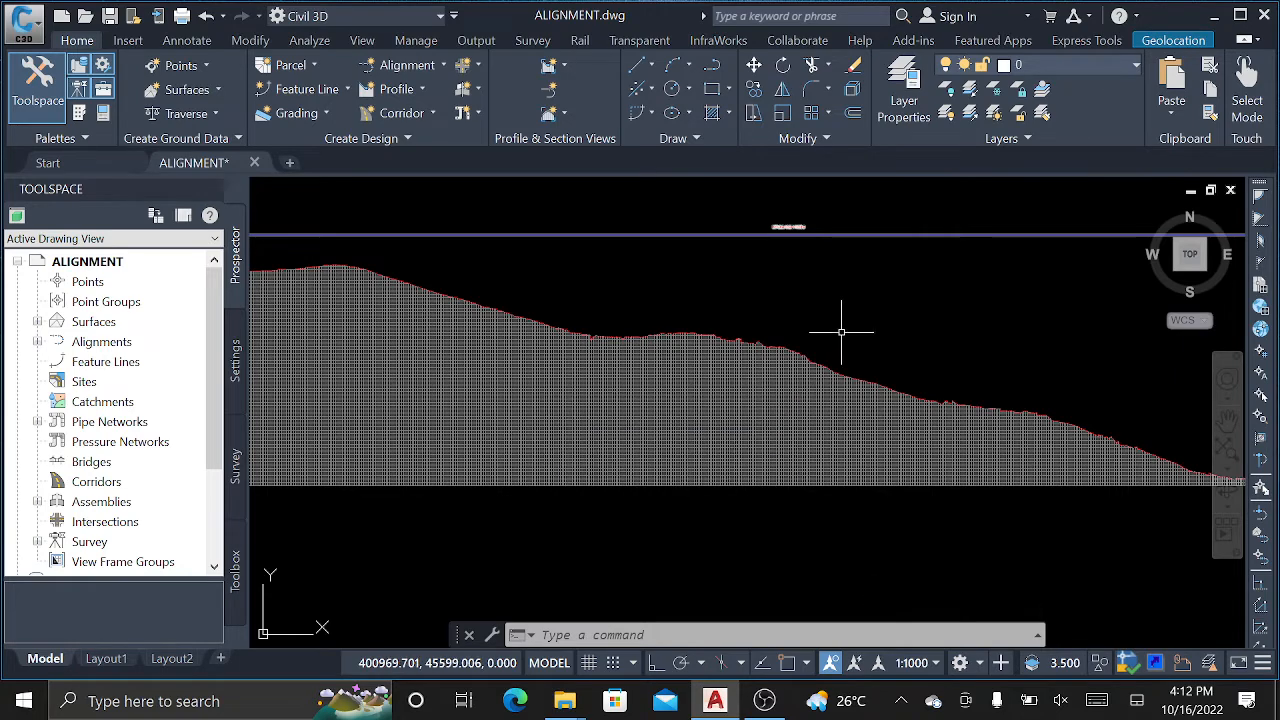
pyautogui.moveTo(489, 266); pyautogui.dragTo(885, 273, button='middle')
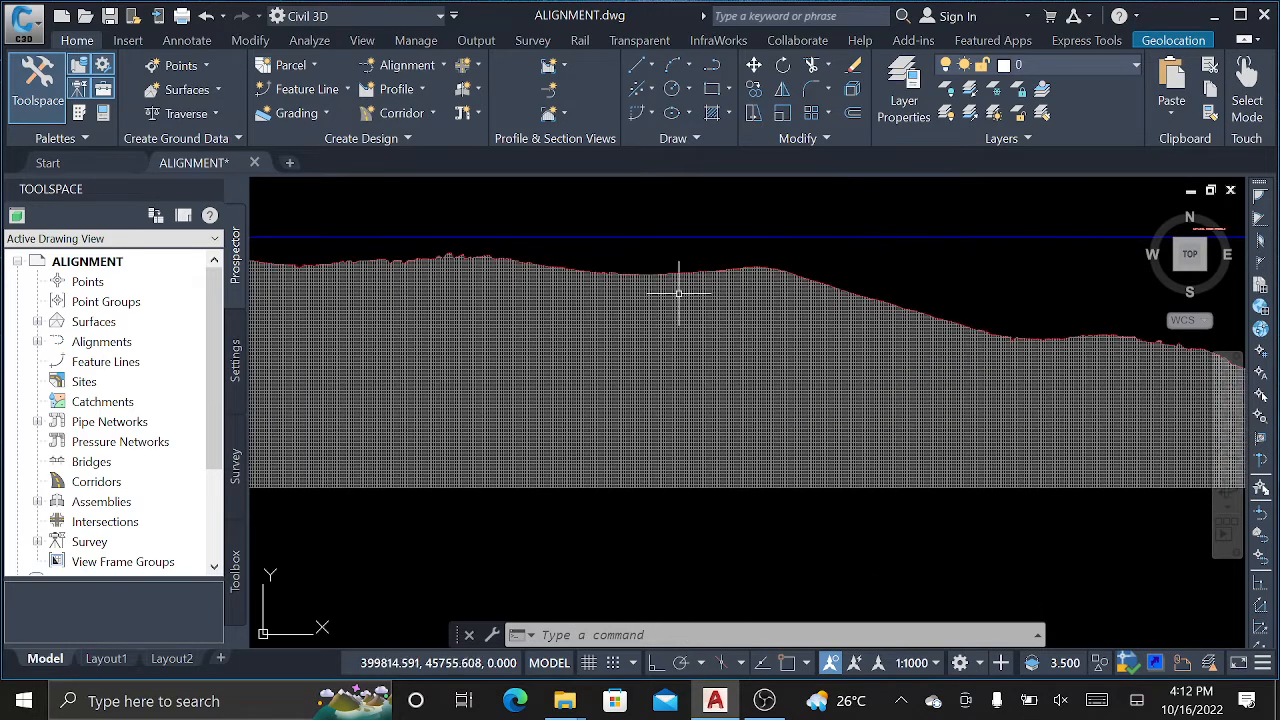
pyautogui.moveTo(385, 293); pyautogui.dragTo(617, 289, button='middle')
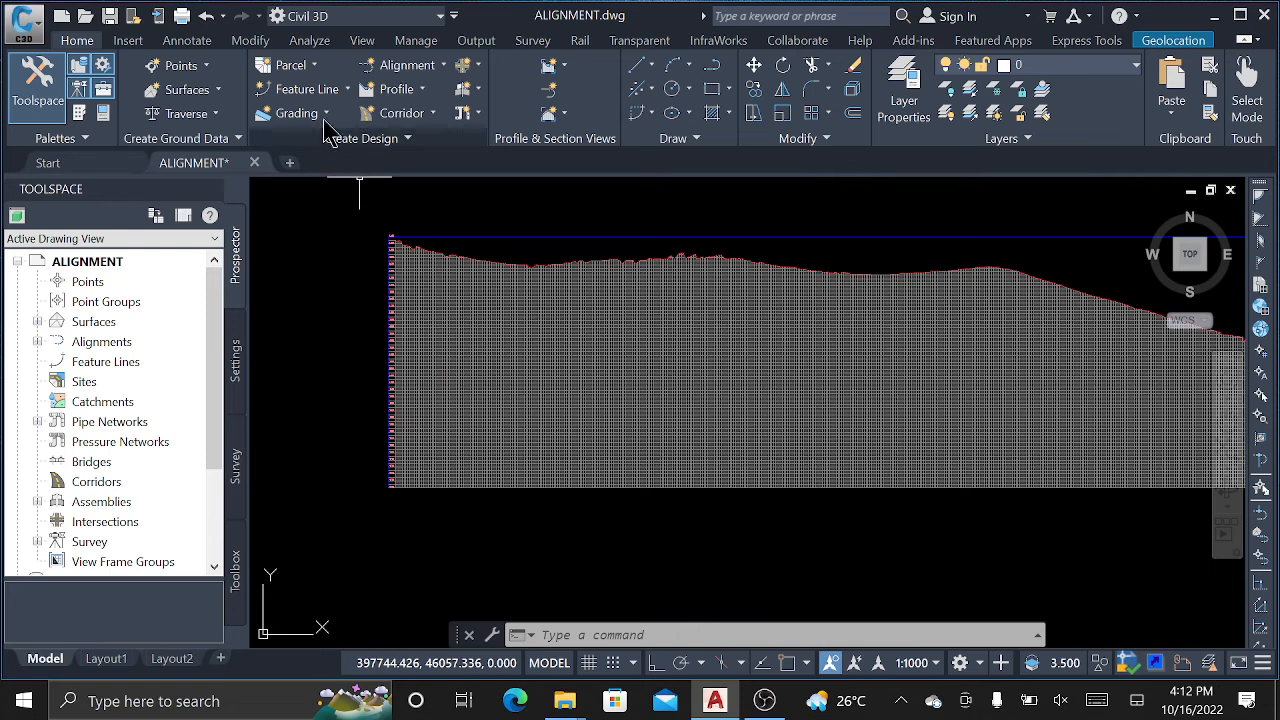
pyautogui.click(515, 292)
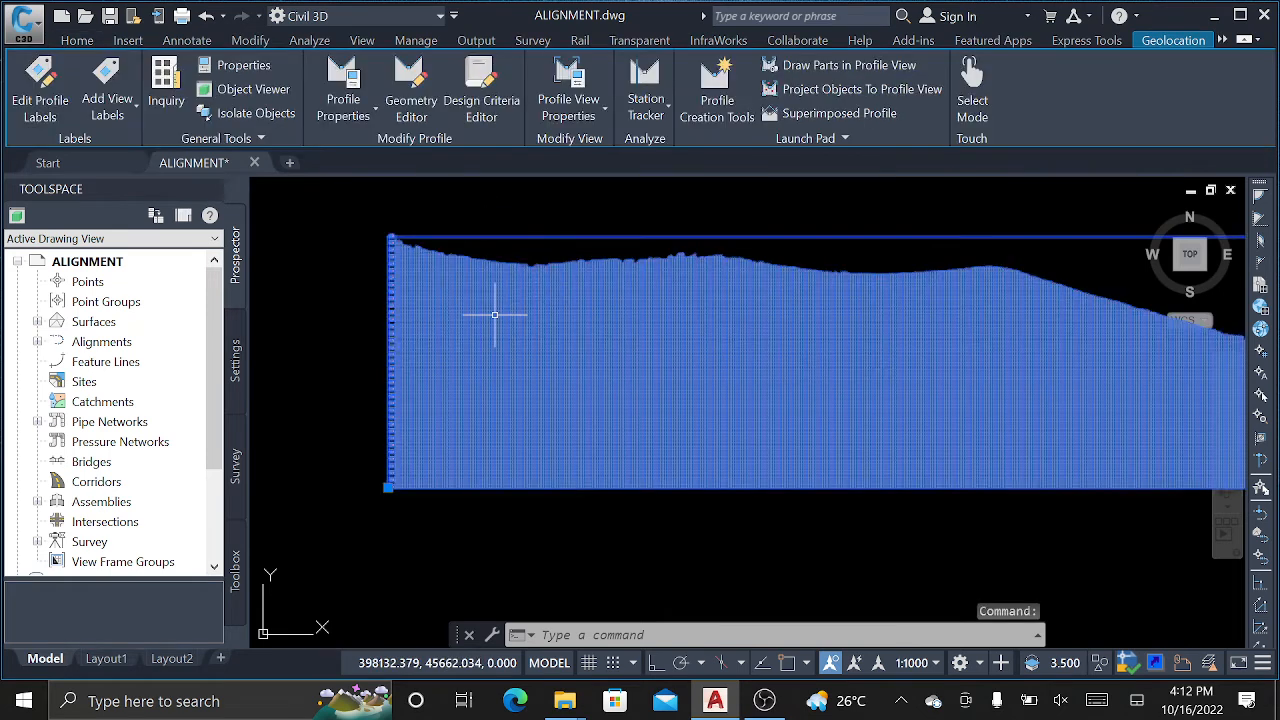
# Preview the profile view with vertical grid clipping turned off.
pyautogui.rightClick(496, 318)
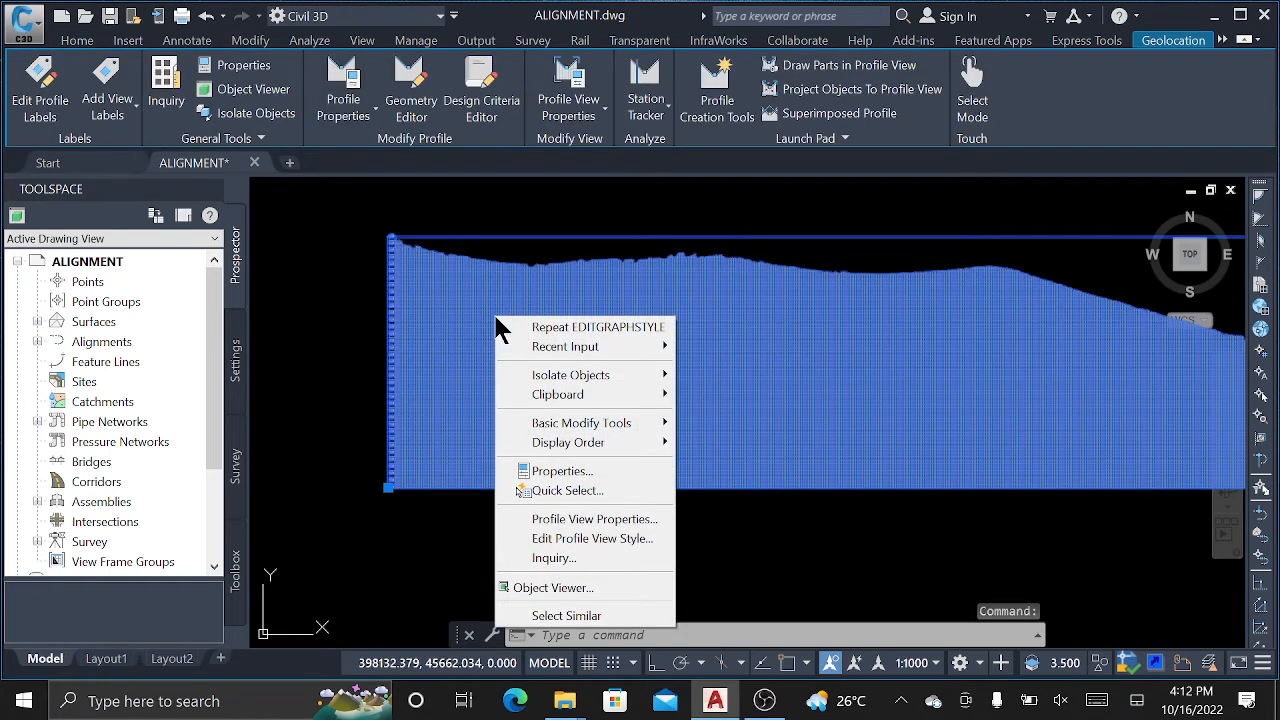
pyautogui.click(568, 538)
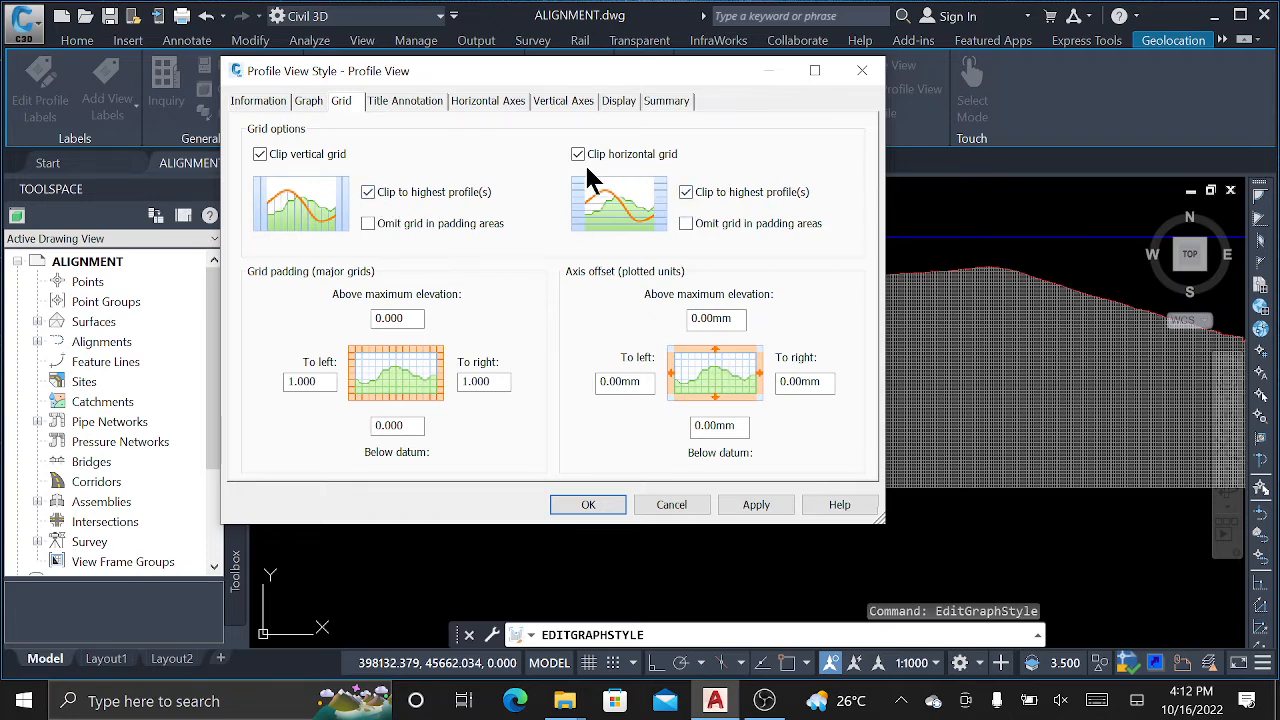
pyautogui.click(260, 155)
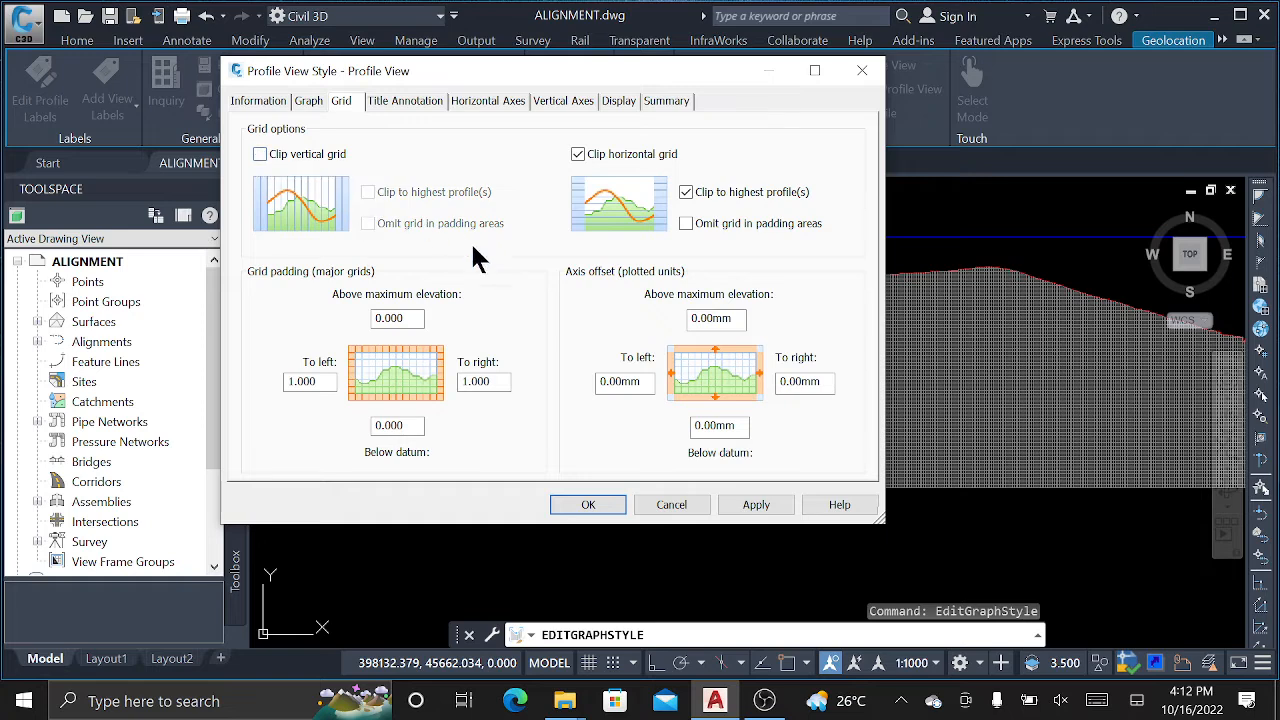
pyautogui.click(754, 508)
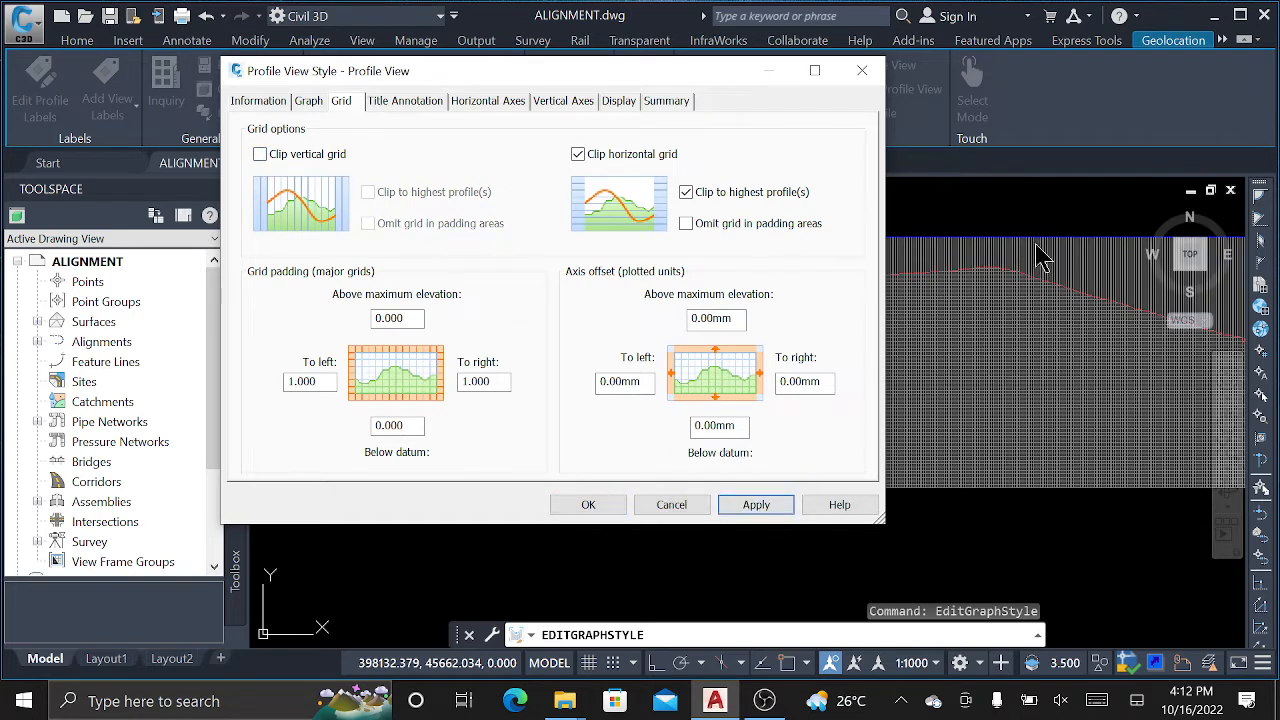
# Restore vertical clipping, preview horizontal unclipped, then keep both clipped and confirm.
pyautogui.click(262, 154)
pyautogui.click(578, 154)
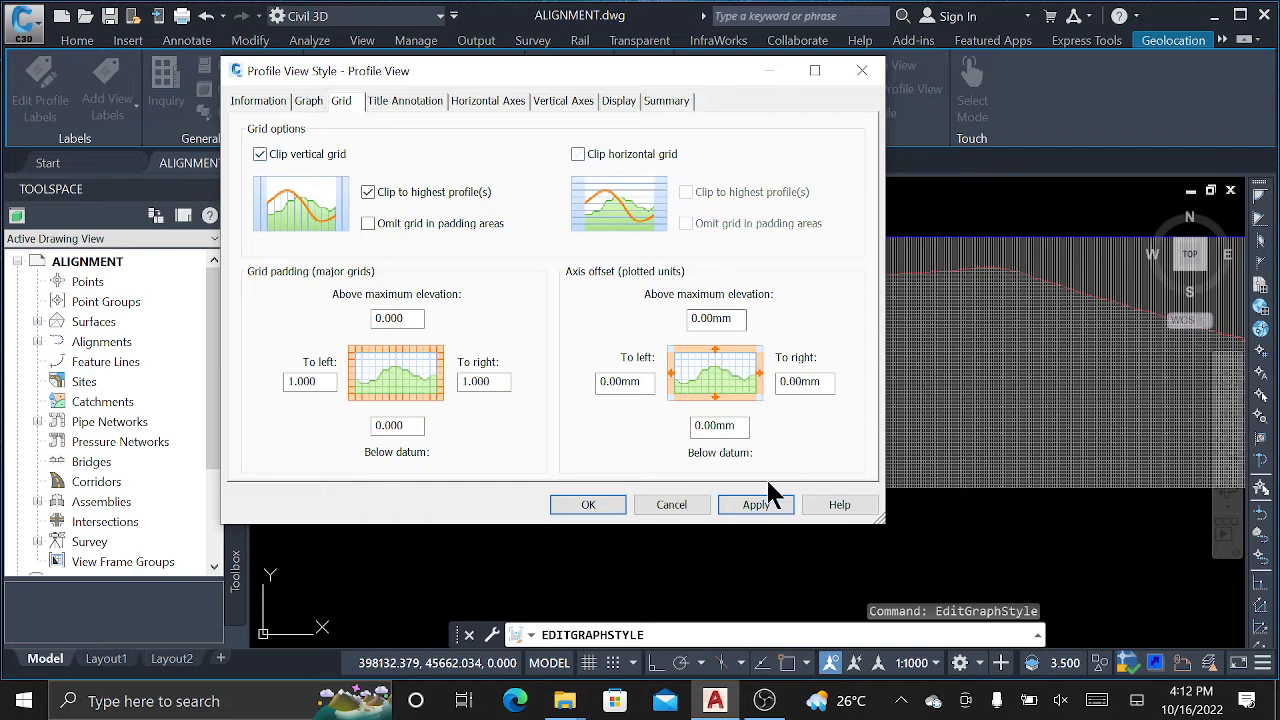
pyautogui.click(758, 504)
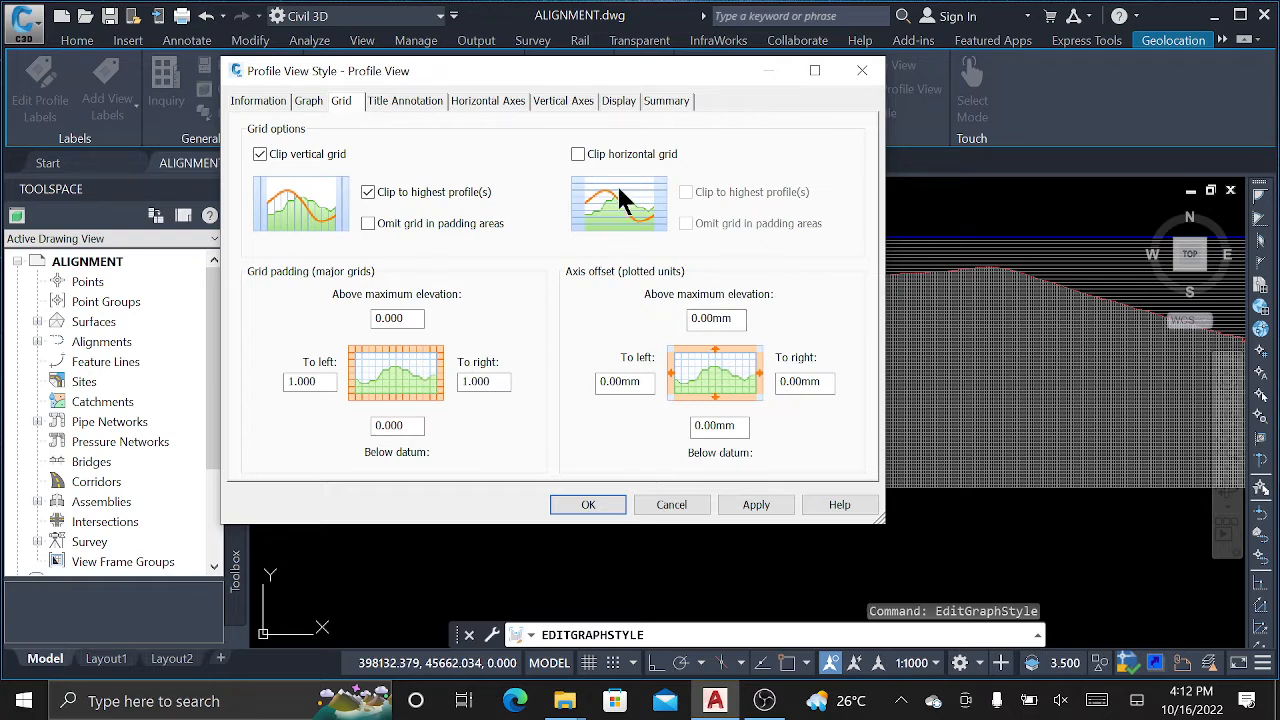
pyautogui.click(578, 154)
pyautogui.click(756, 504)
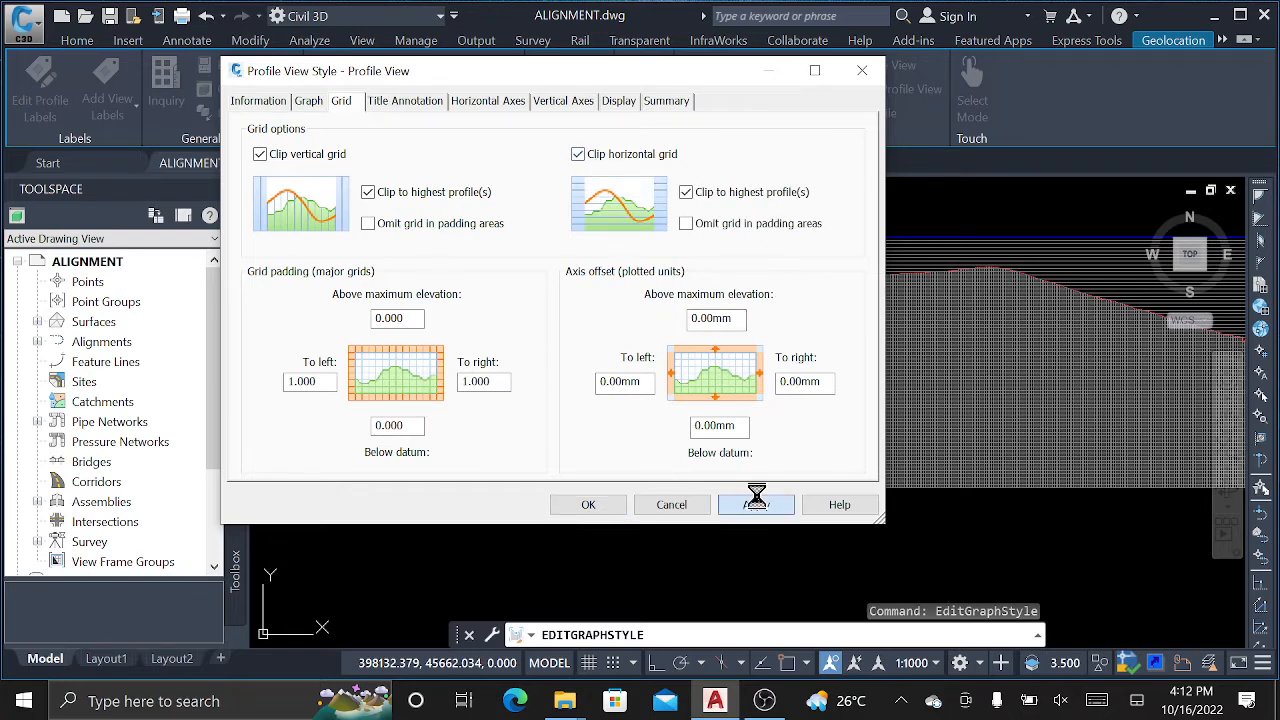
pyautogui.click(405, 101)
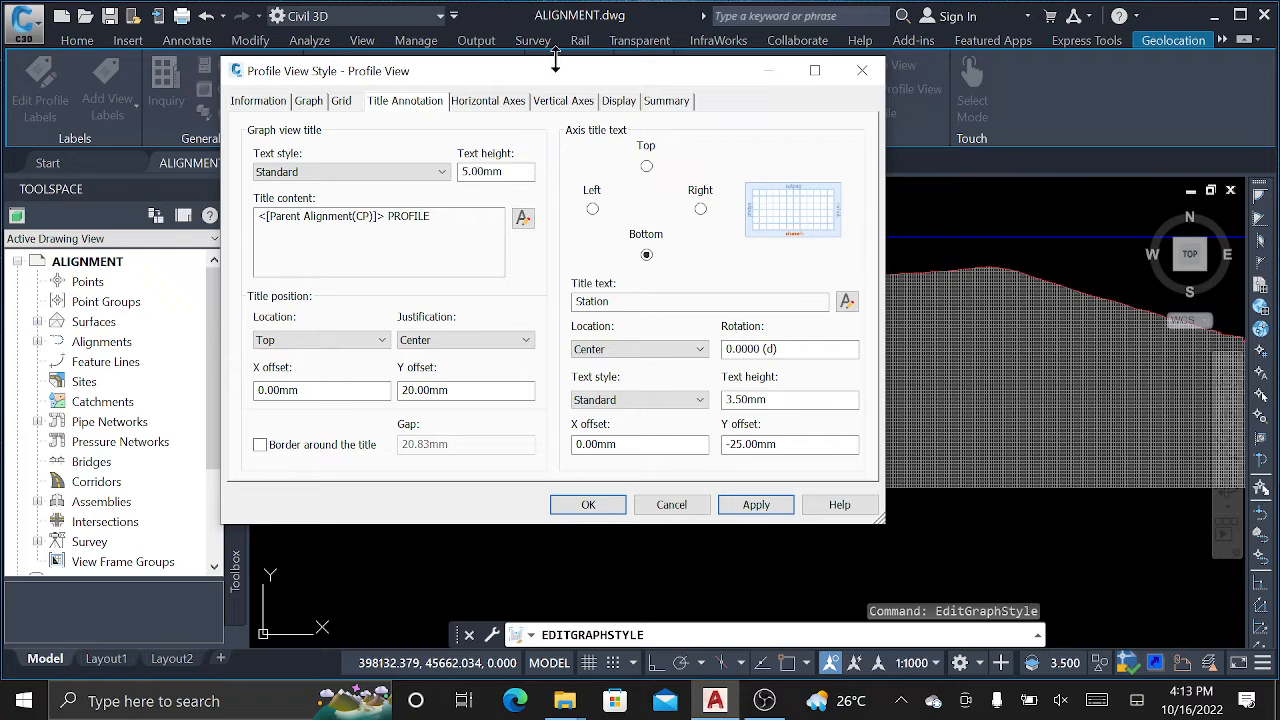
pyautogui.moveTo(541, 75)
pyautogui.mouseDown()
pyautogui.moveTo(281, 164)
pyautogui.moveTo(439, 89)
pyautogui.mouseUp()
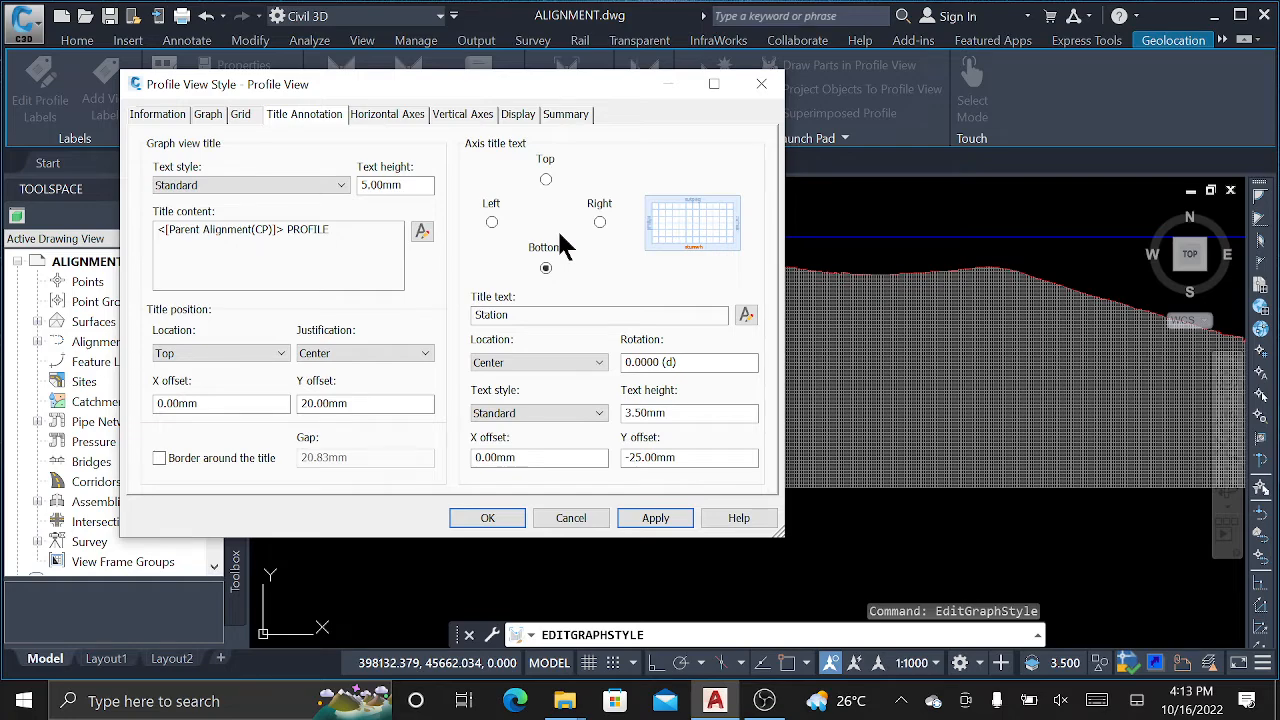
pyautogui.click(512, 516)
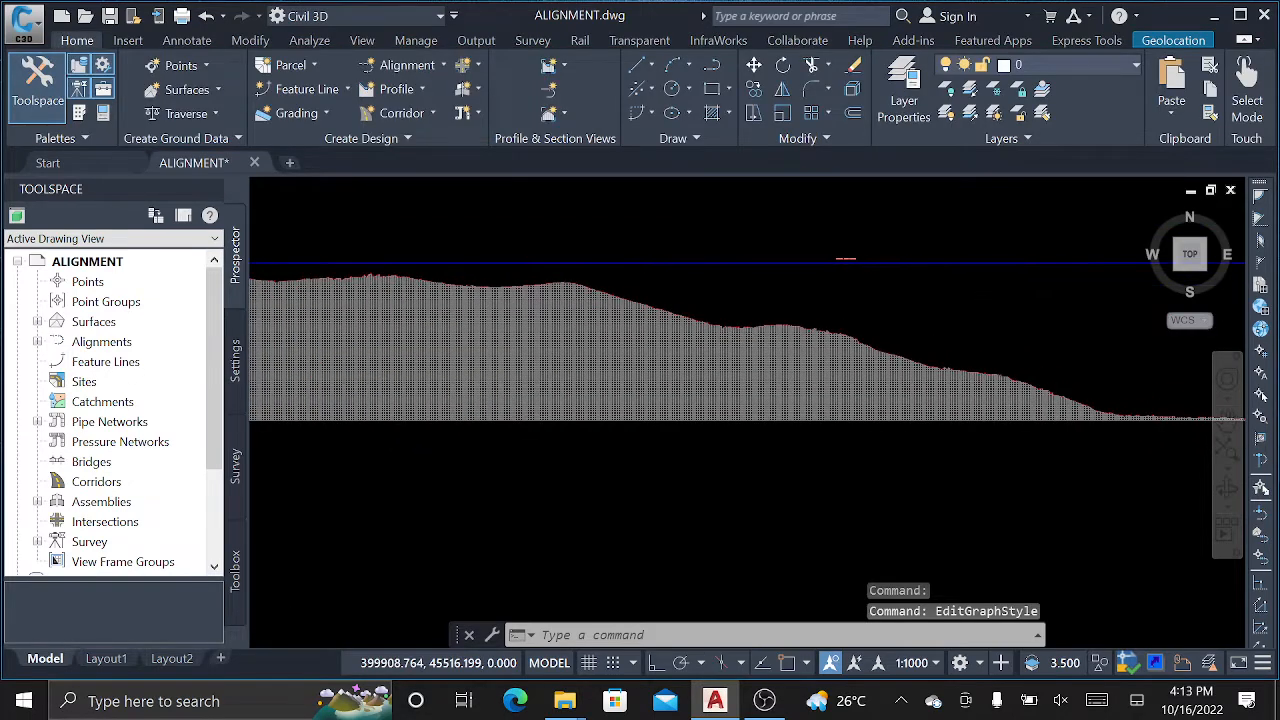
pyautogui.scroll(10, 836, 258)
pyautogui.moveTo(894, 223); pyautogui.dragTo(626, 305, button='middle')
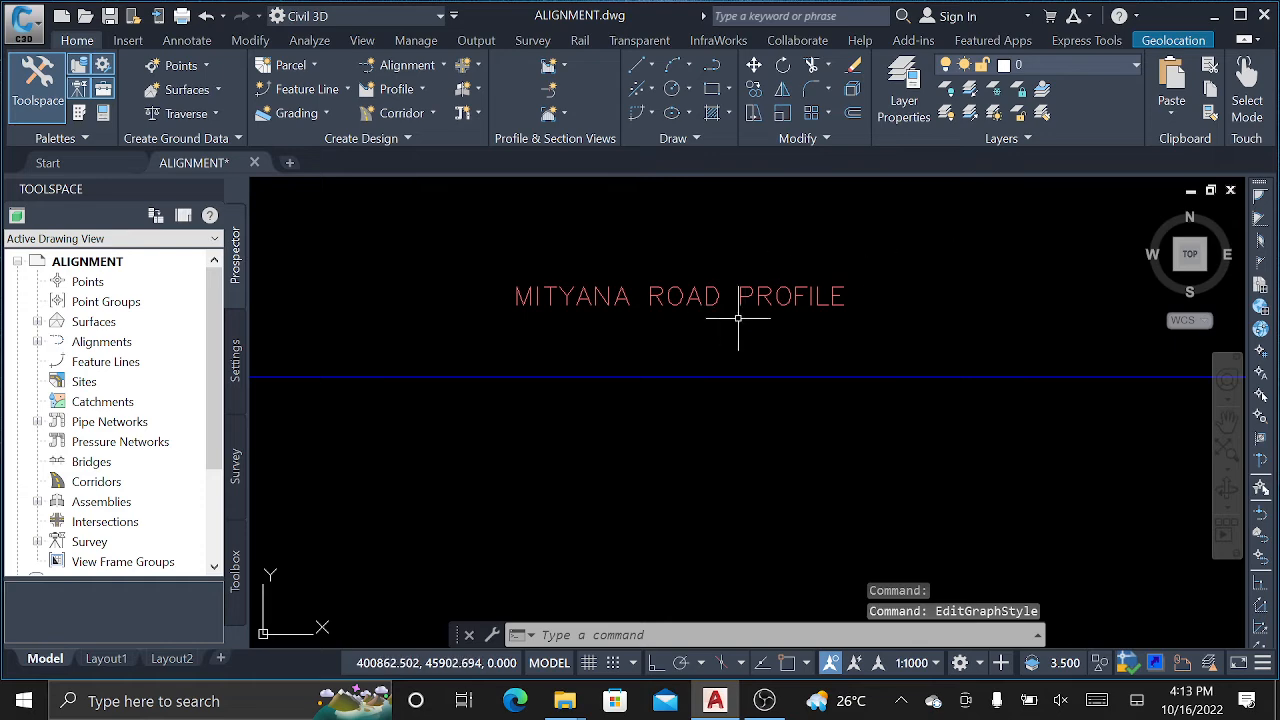
pyautogui.scroll(-10, 870, 292)
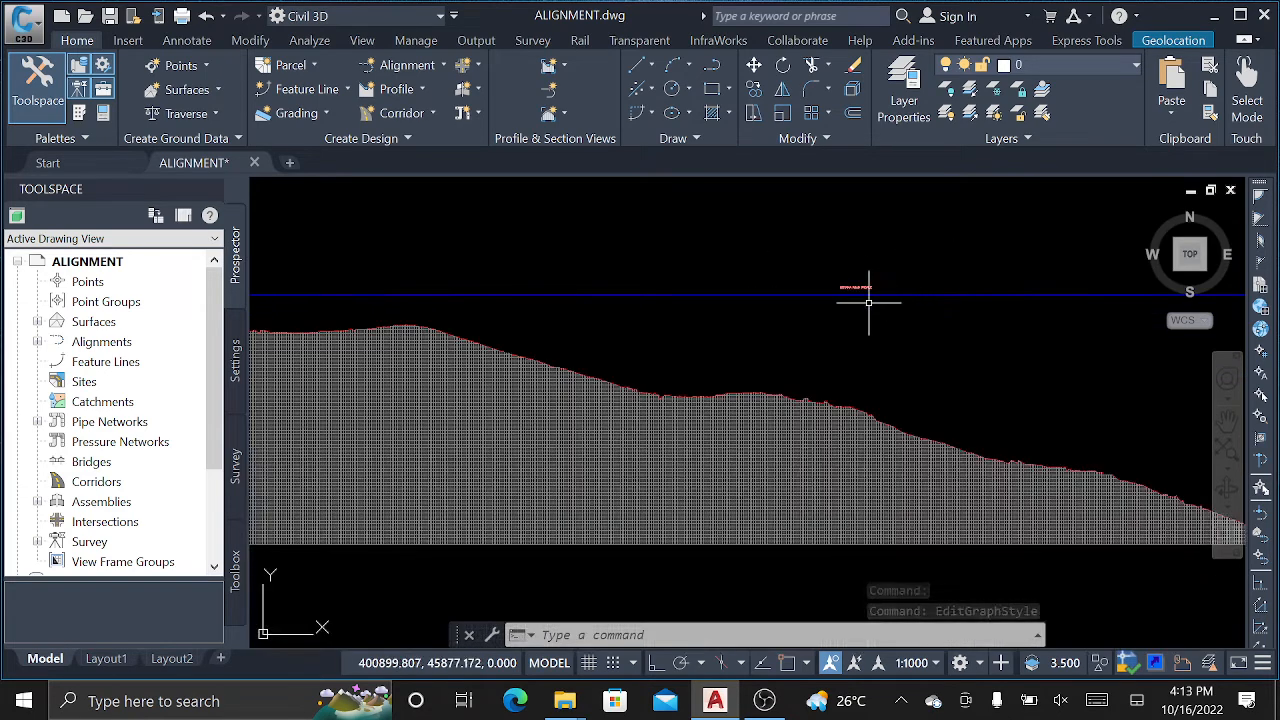
pyautogui.moveTo(868, 302)
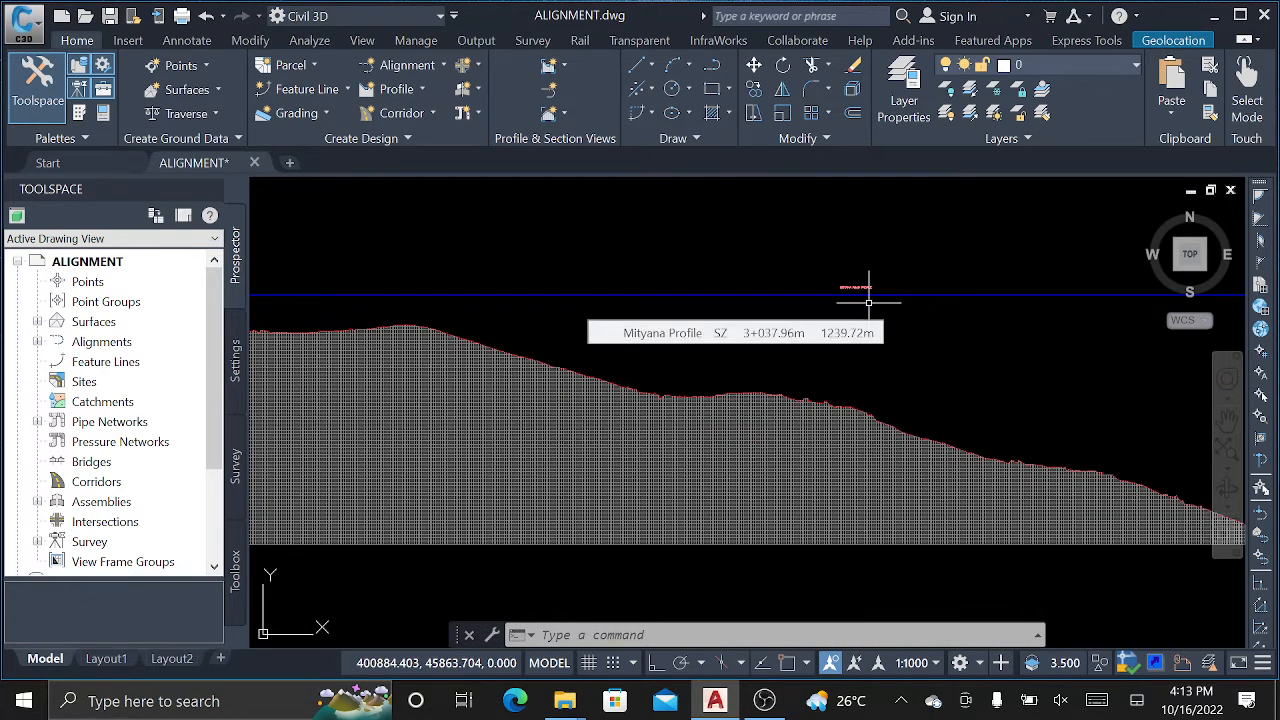
pyautogui.scroll(-6, 868, 302)
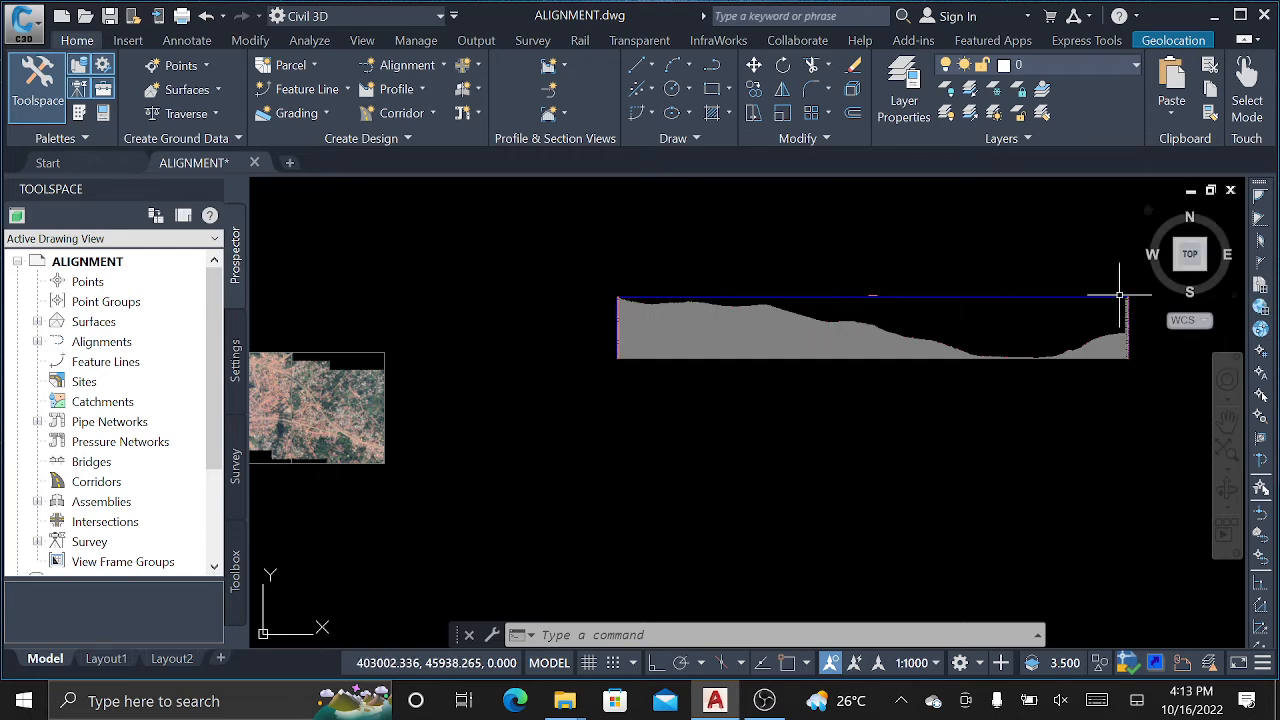
pyautogui.scroll(3, 760, 290)
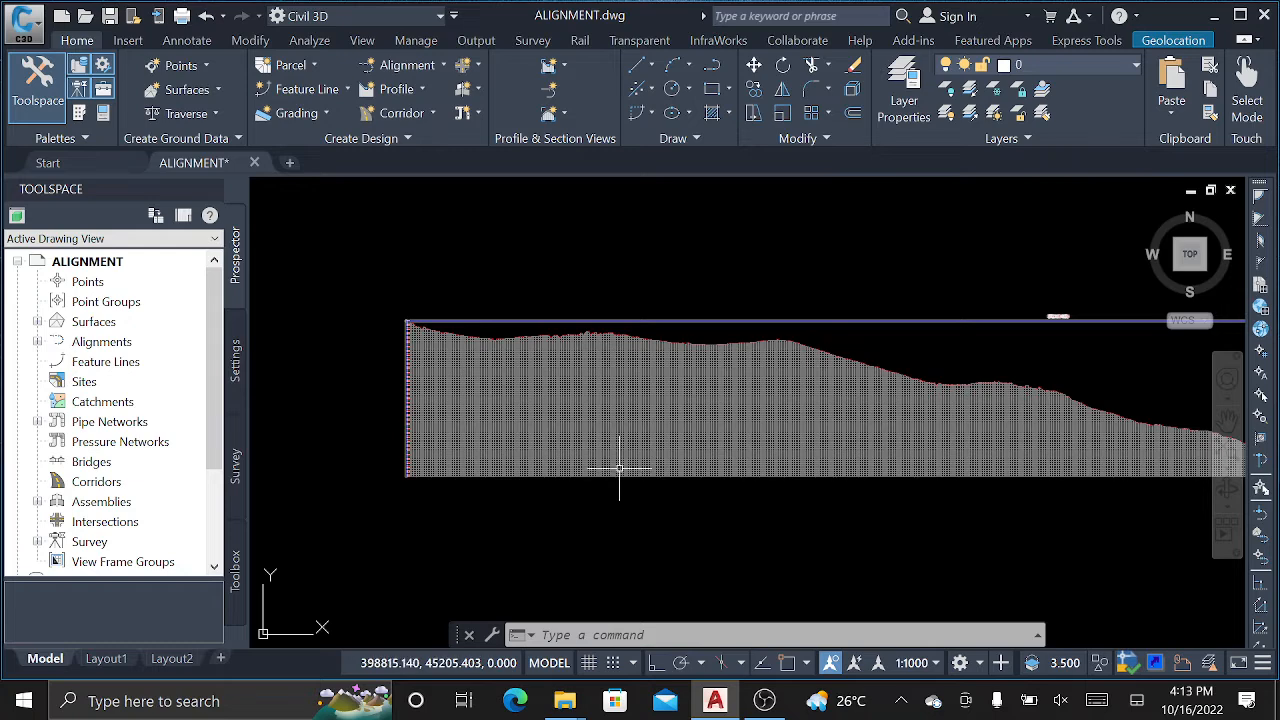
pyautogui.scroll(2, 463, 403)
pyautogui.click(611, 380)
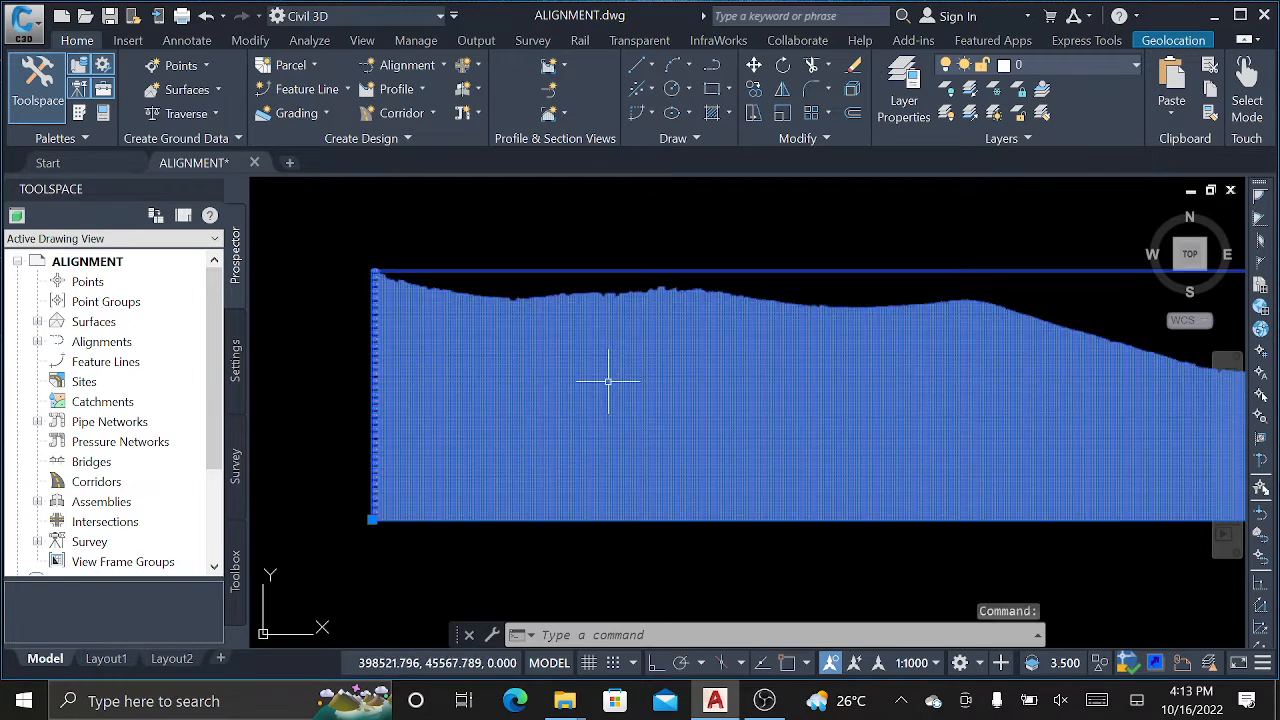
pyautogui.moveTo(889, 371); pyautogui.dragTo(386, 340, button='middle')
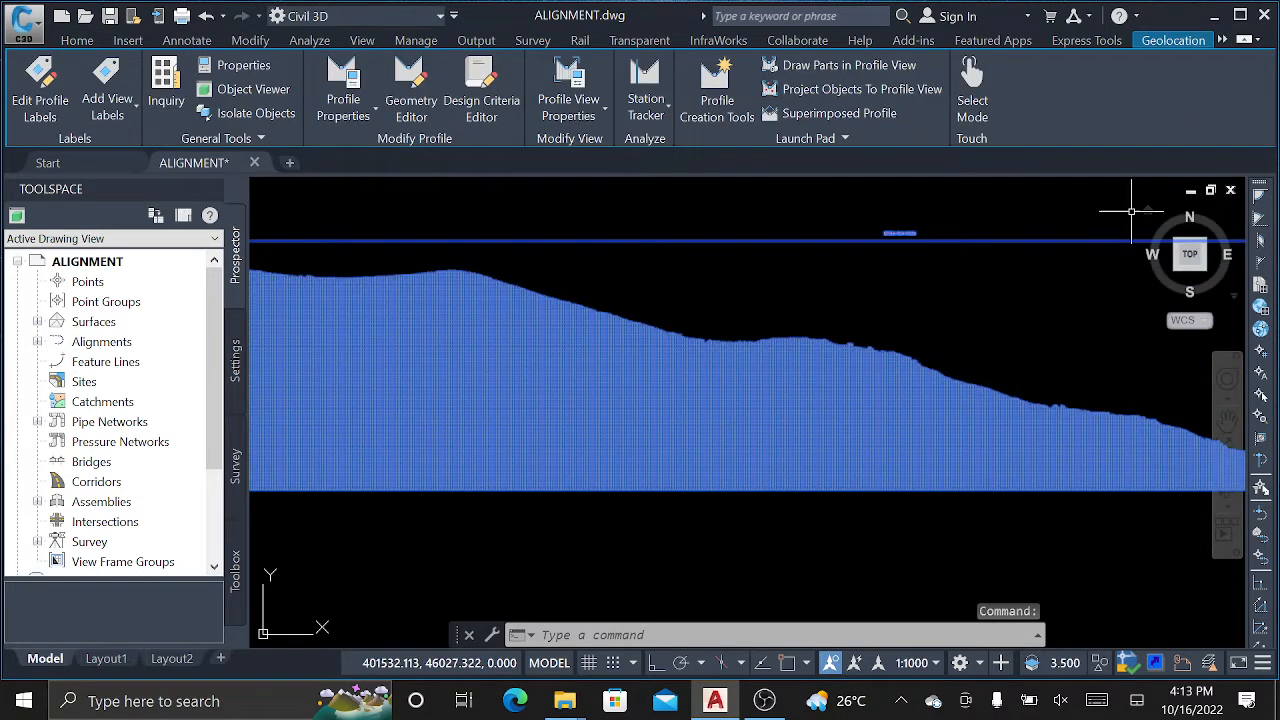
pyautogui.scroll(2, 1227, 194)
pyautogui.scroll(-4, 1005, 208)
pyautogui.scroll(-5, 718, 287)
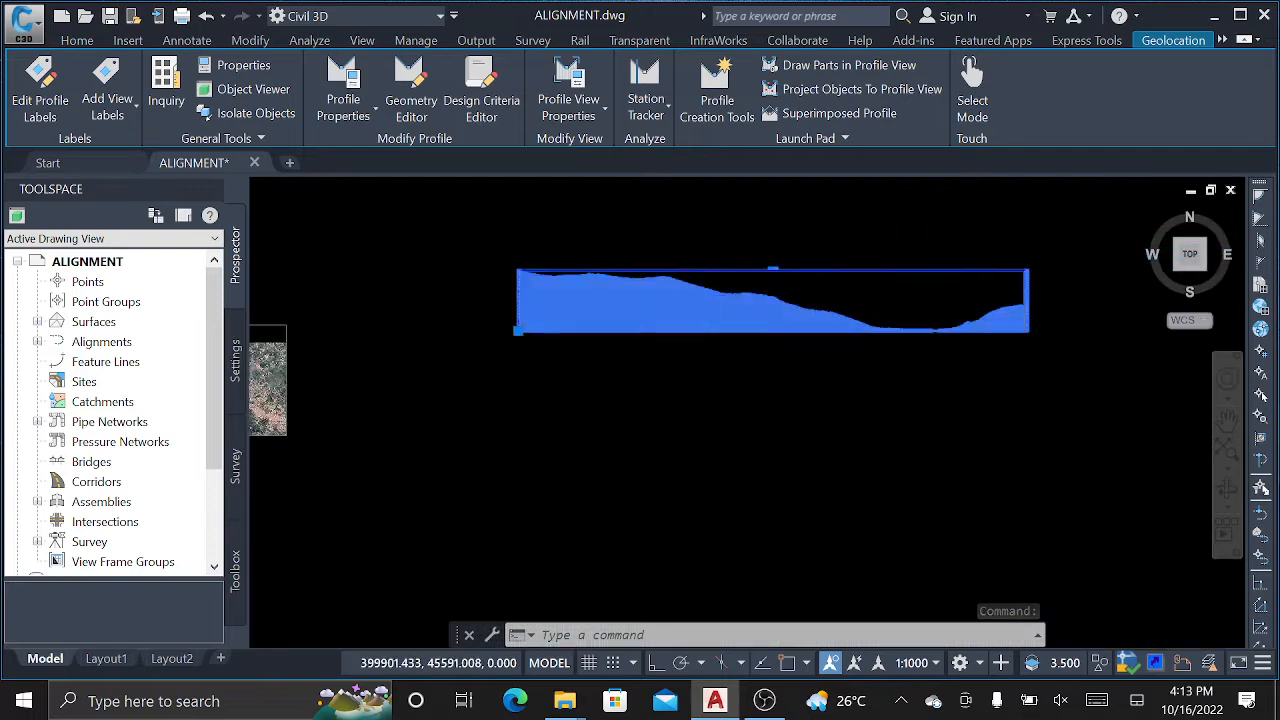
pyautogui.scroll(4, 740, 277)
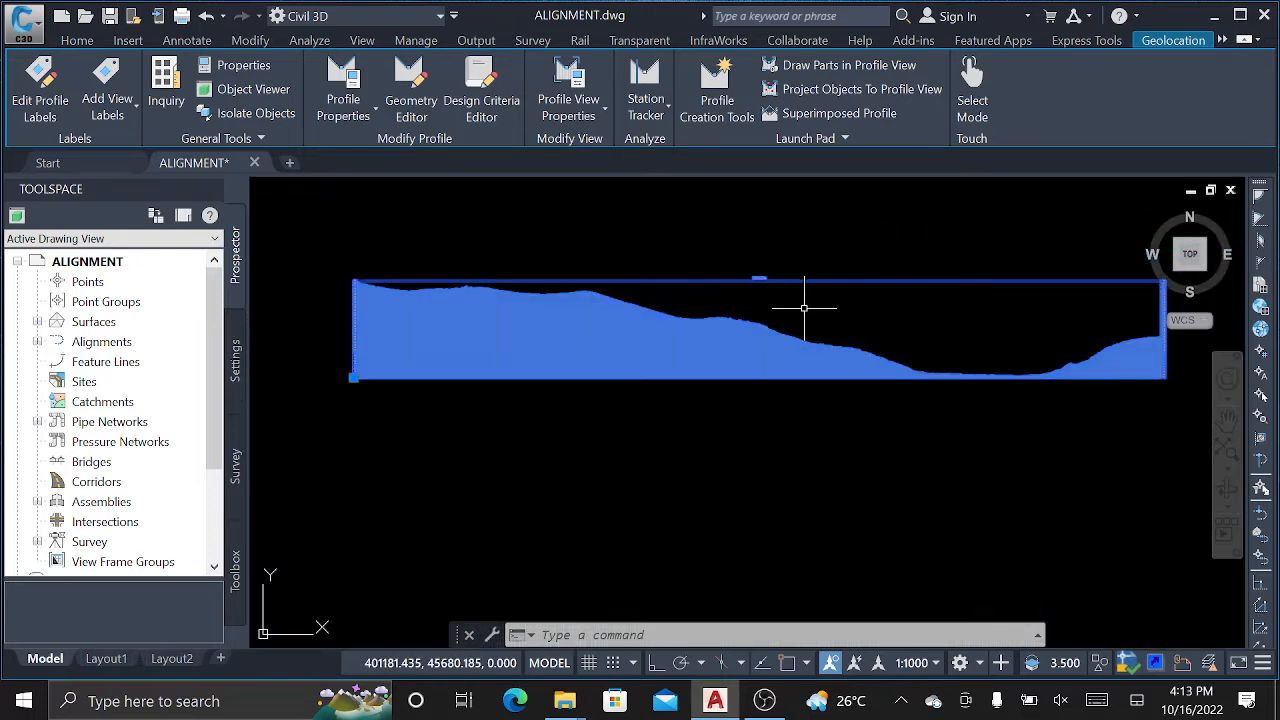
pyautogui.scroll(2, 738, 281)
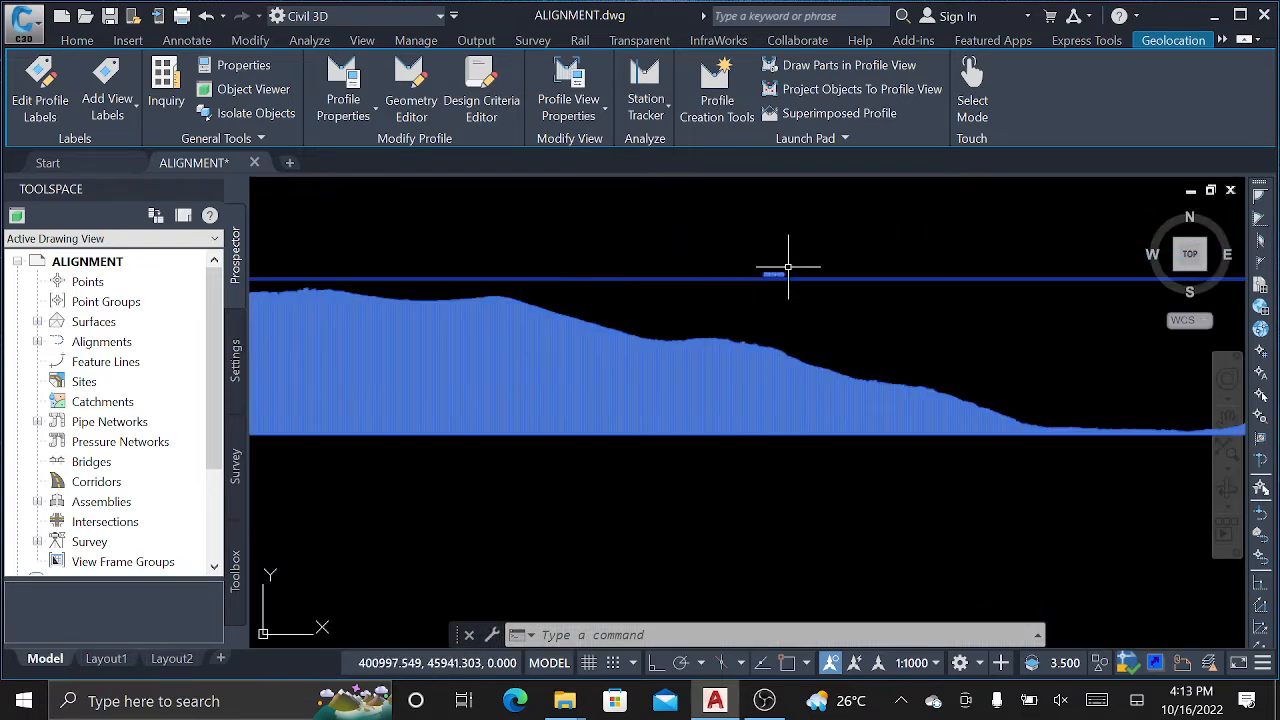
pyautogui.scroll(2, 775, 277)
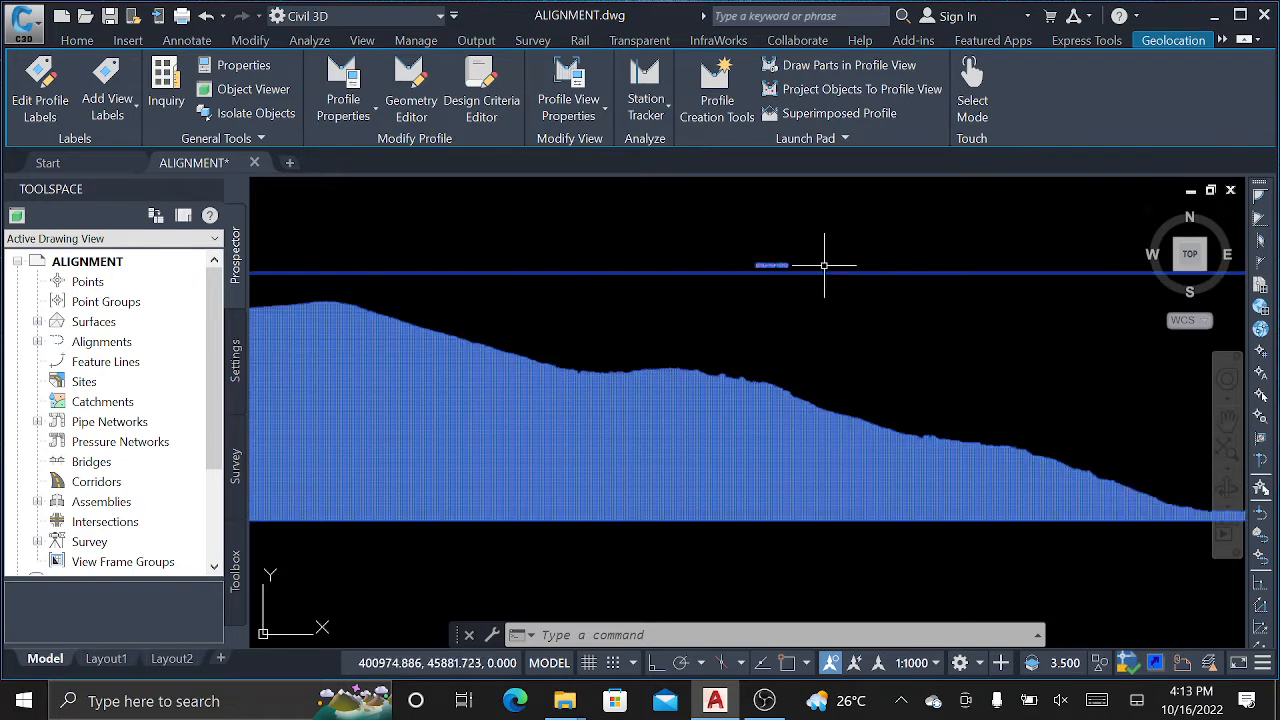
pyautogui.moveTo(777, 269)
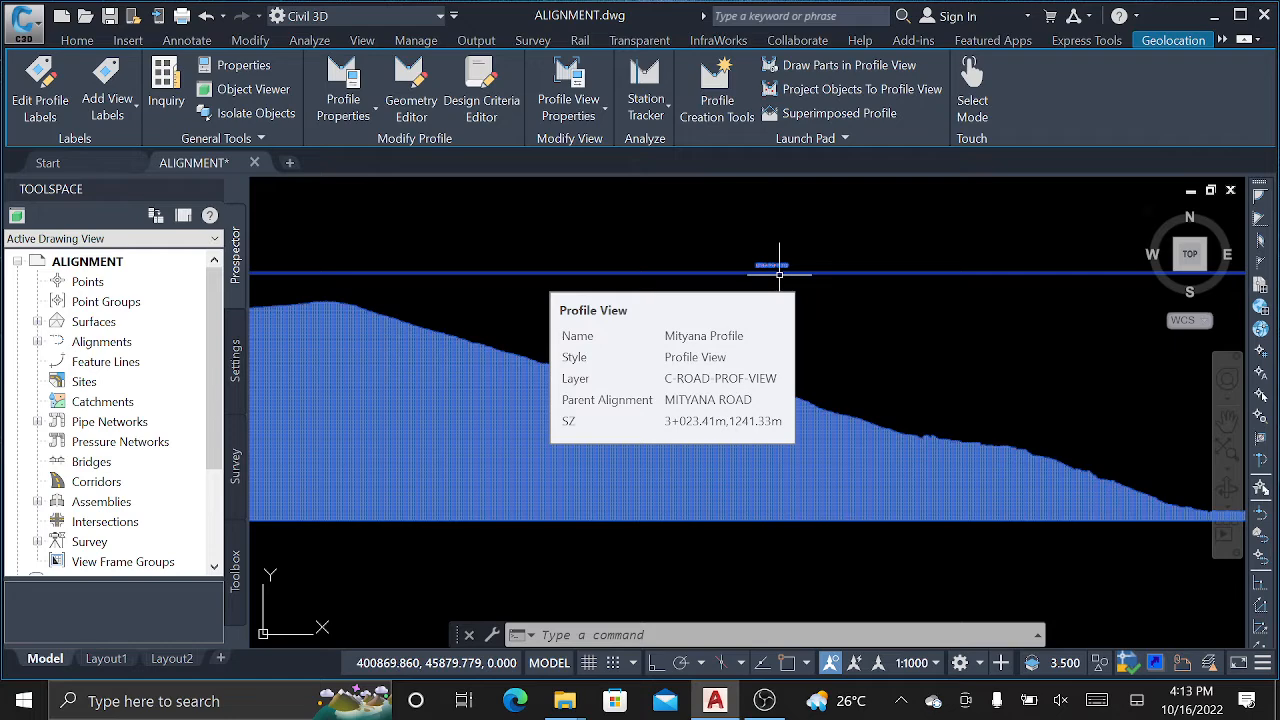
pyautogui.rightClick(533, 375)
# Set the graph view title text height to 15.00mm and apply, keeping the Standard text style.
pyautogui.click(621, 280)
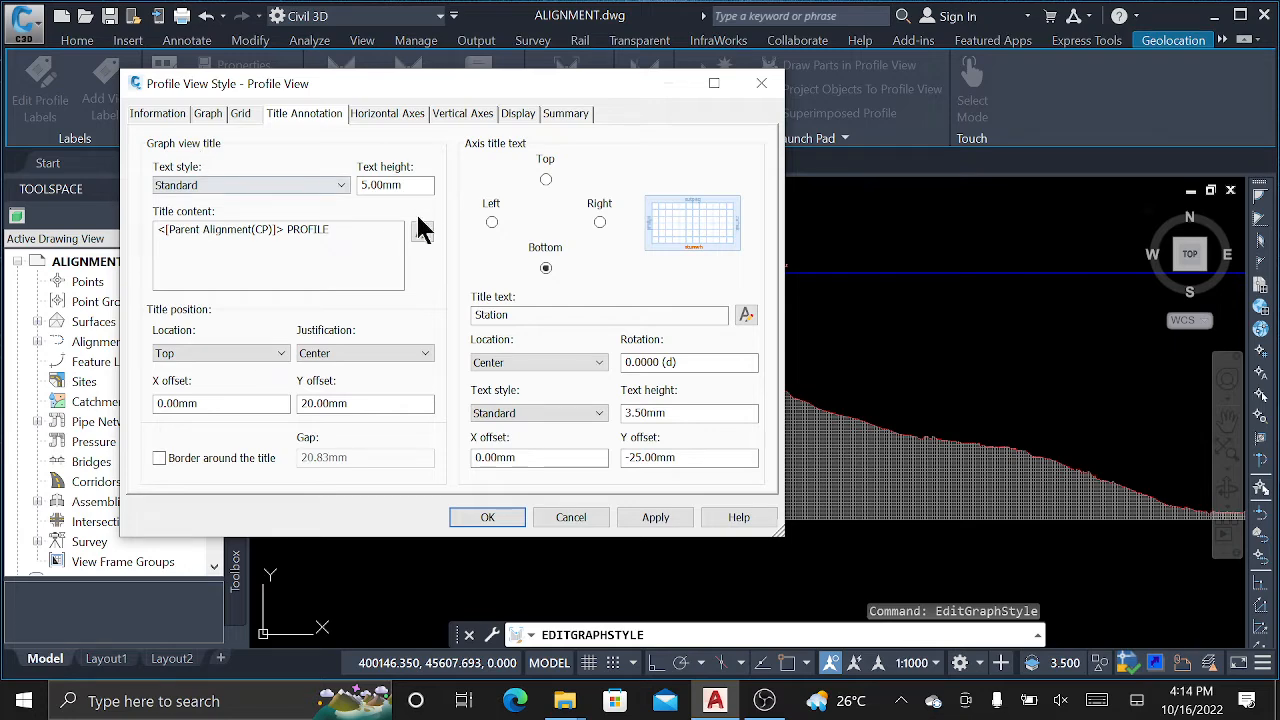
pyautogui.moveTo(410, 184); pyautogui.dragTo(323, 180)
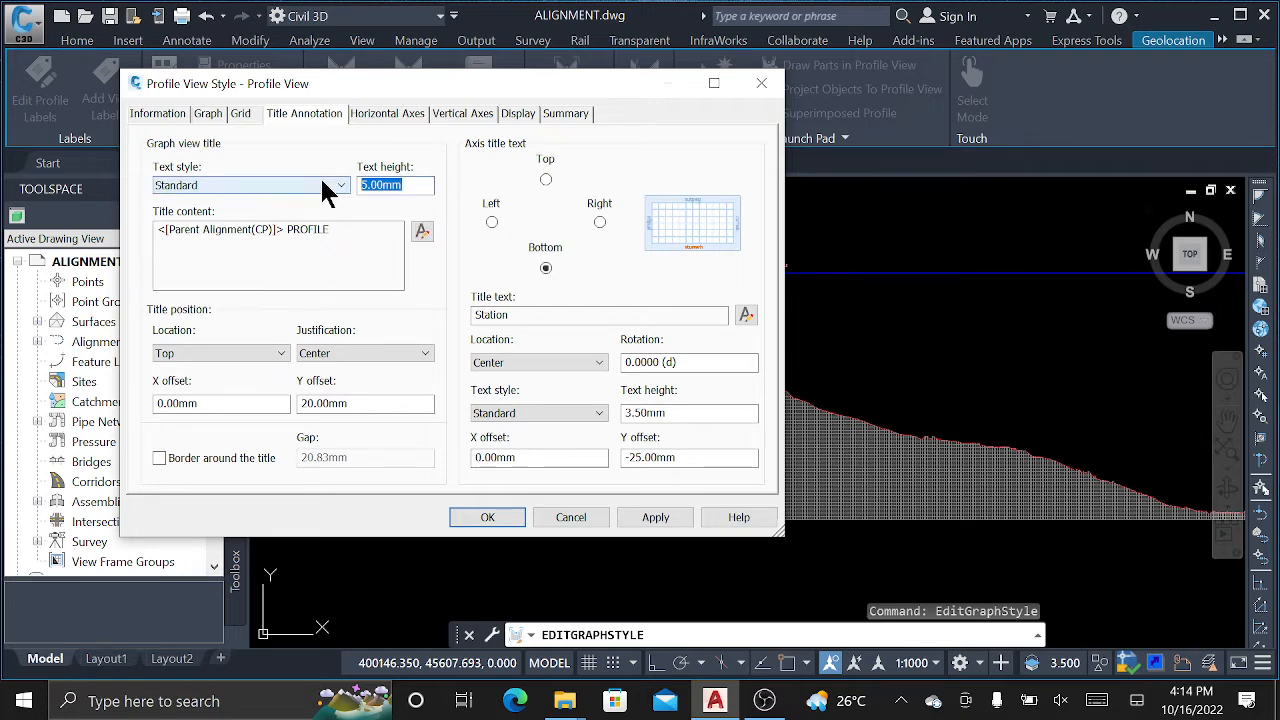
pyautogui.write('15')
pyautogui.moveTo(590, 73); pyautogui.dragTo(298, 60)
pyautogui.click(380, 512)
pyautogui.click(385, 515)
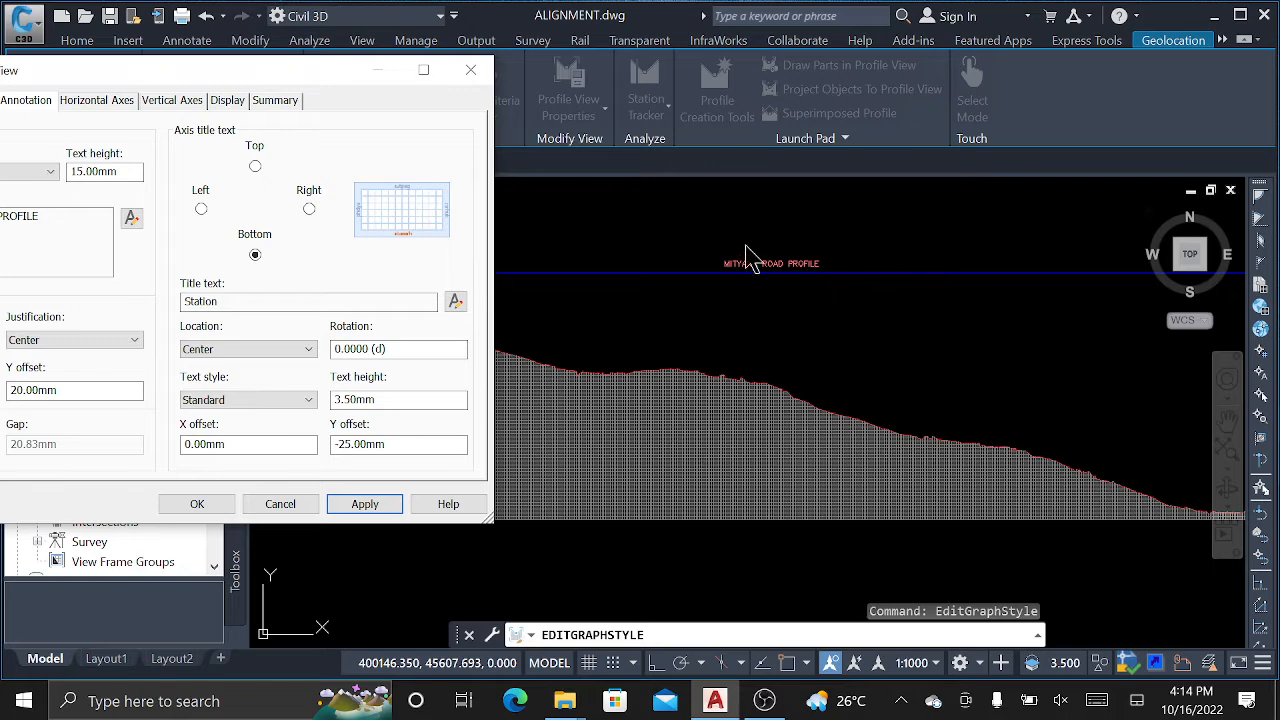
pyautogui.moveTo(340, 67); pyautogui.dragTo(377, 72)
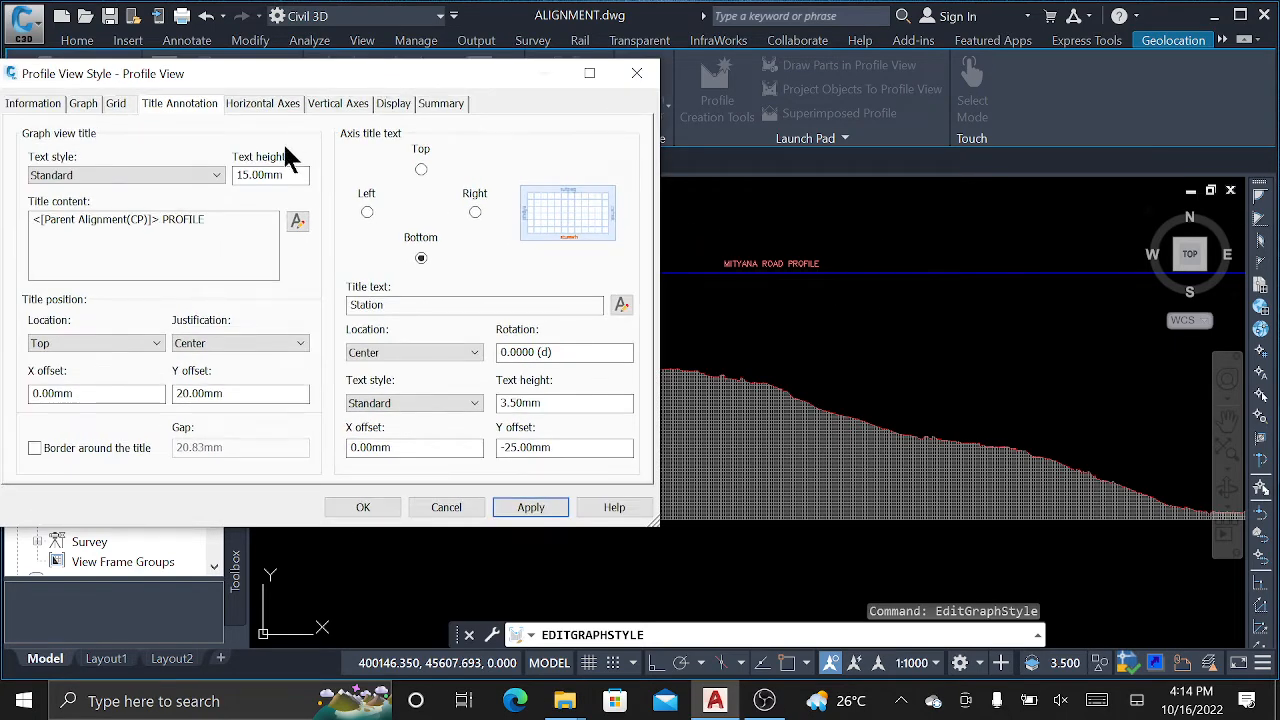
pyautogui.click(137, 176)
pyautogui.click(109, 177)
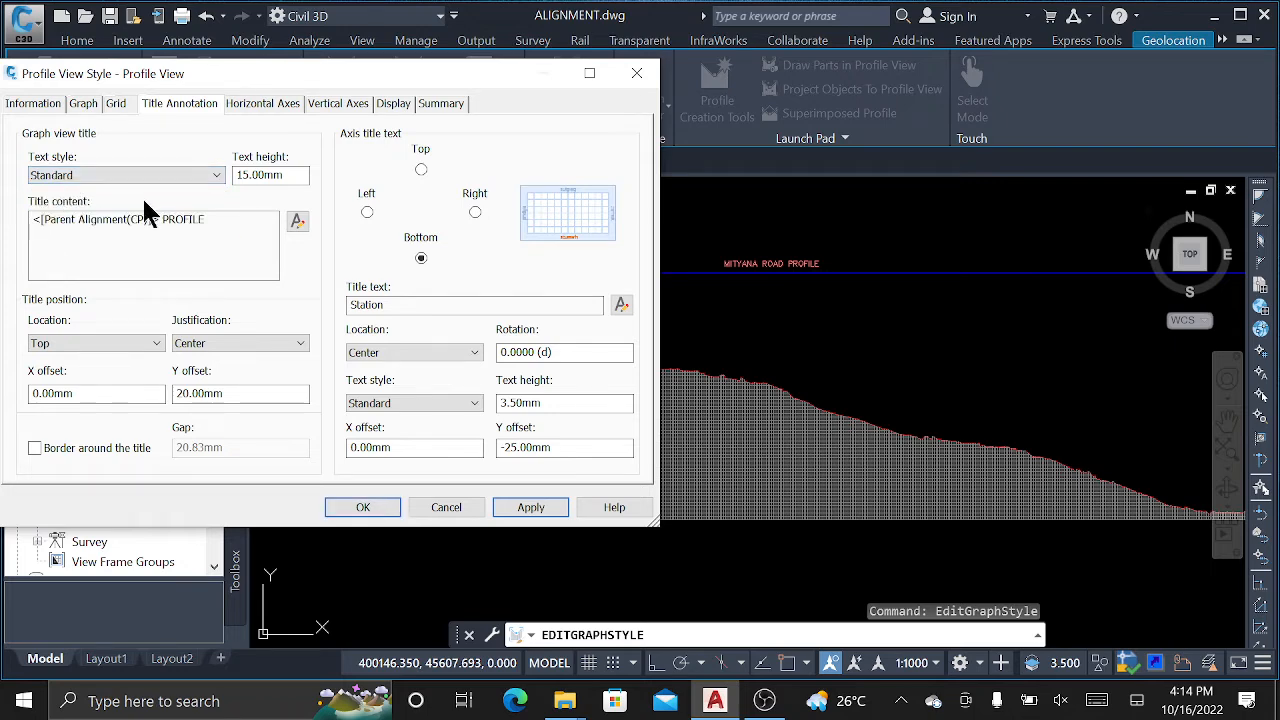
# Replace the title contents in the Text Component Editor with 'MITYANA MAIN ROAD'.
pyautogui.click(296, 222)
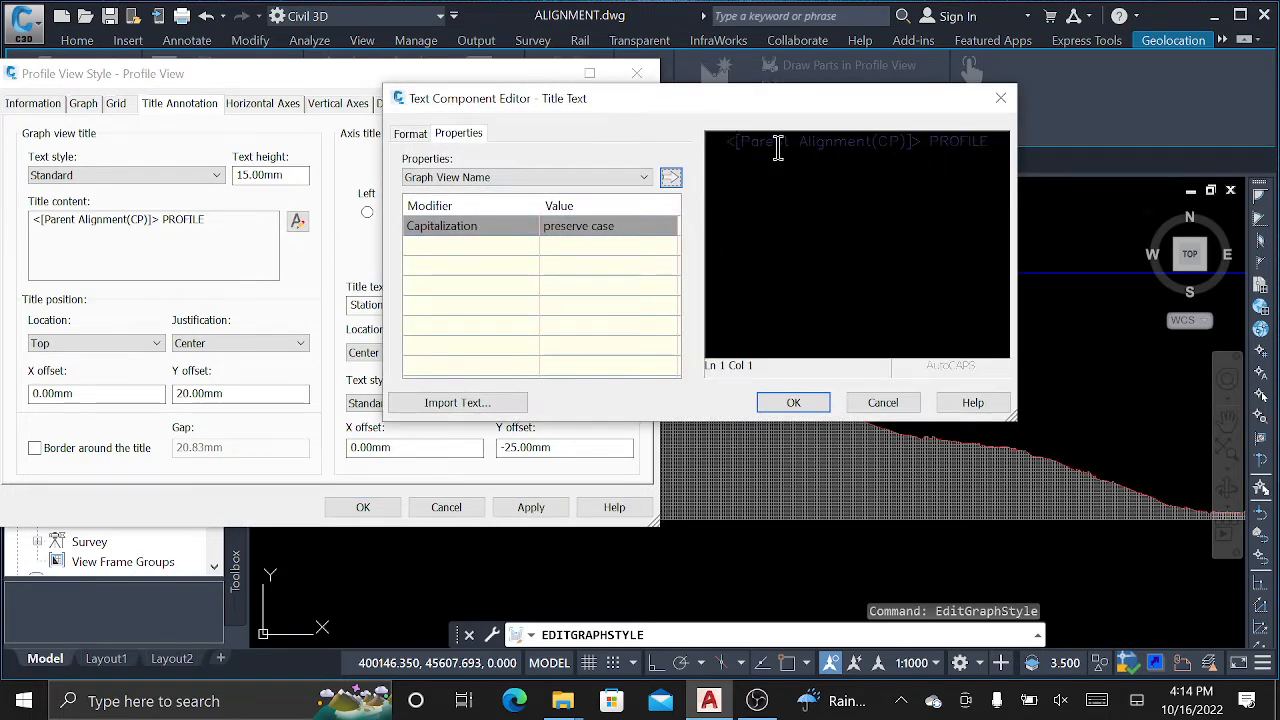
pyautogui.doubleClick(731, 143)
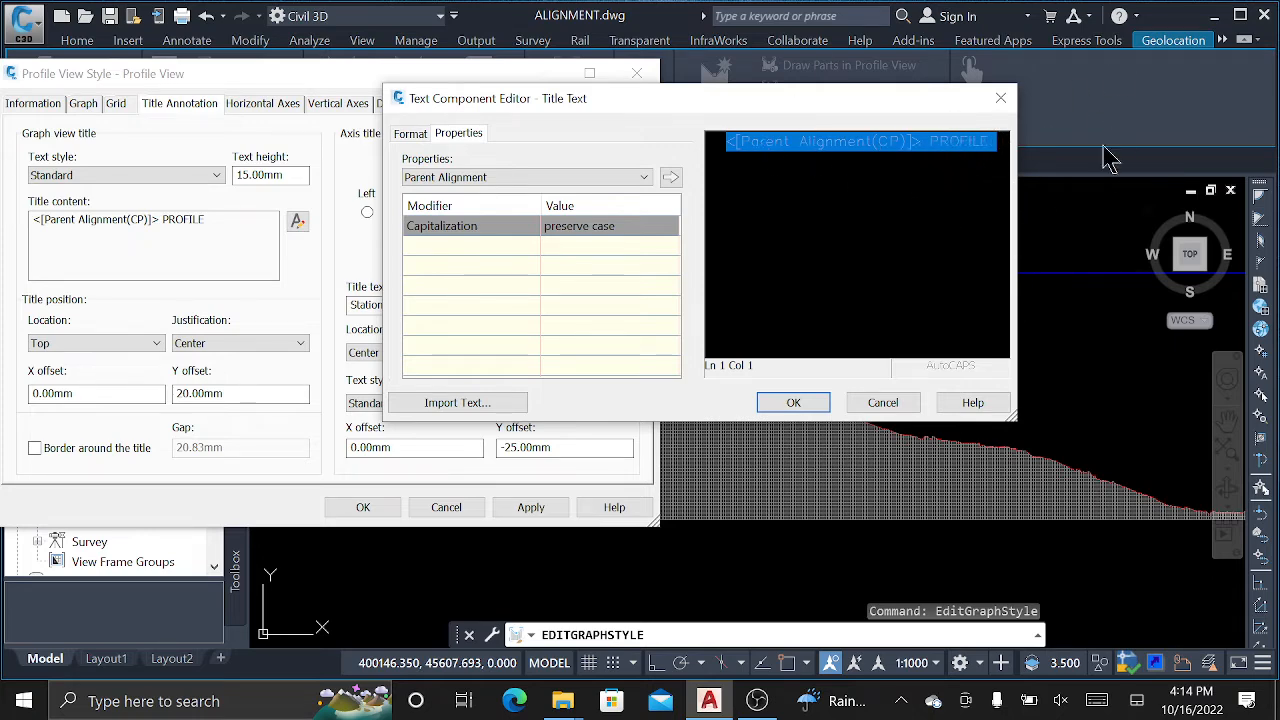
pyautogui.click(935, 170)
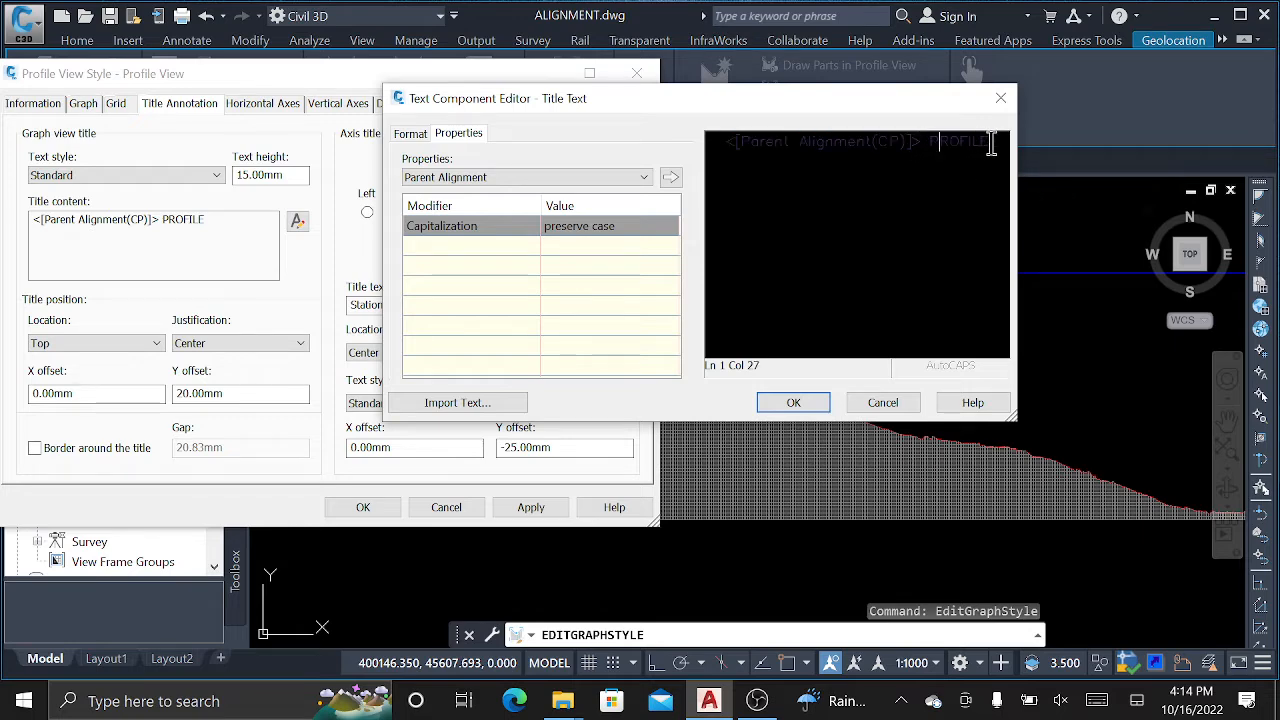
pyautogui.moveTo(990, 143); pyautogui.dragTo(713, 145)
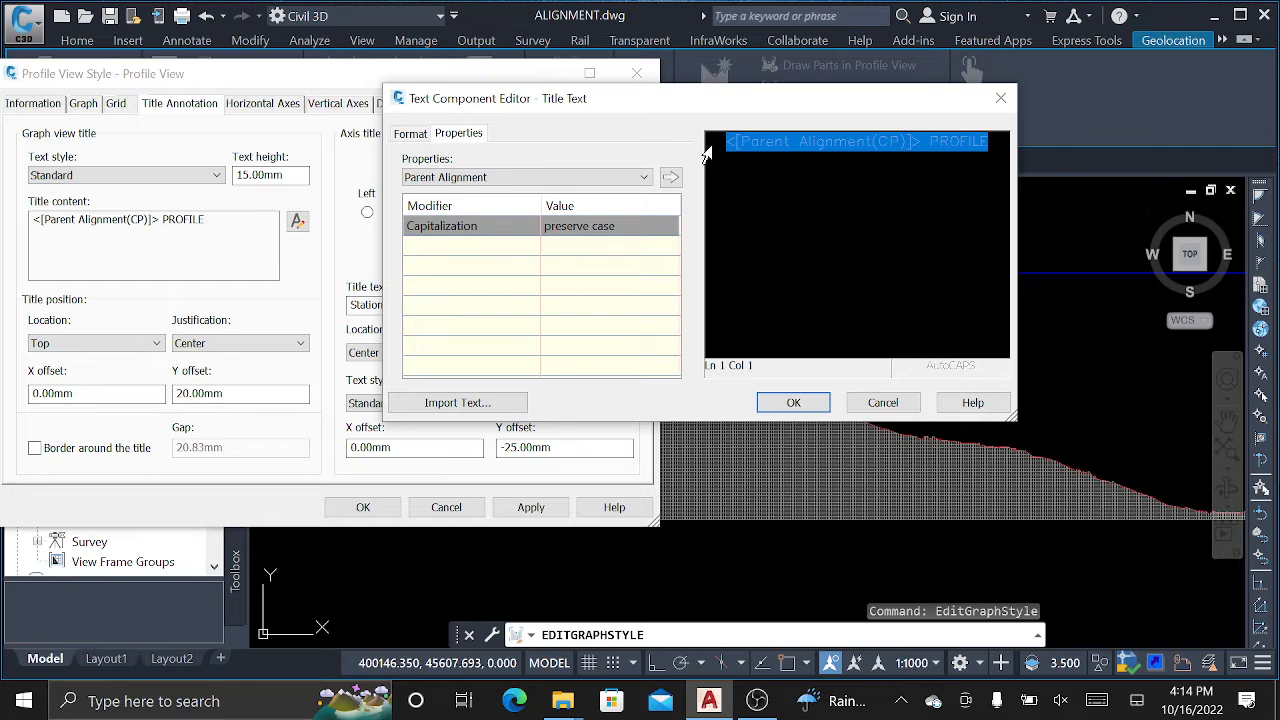
pyautogui.write('Mi')
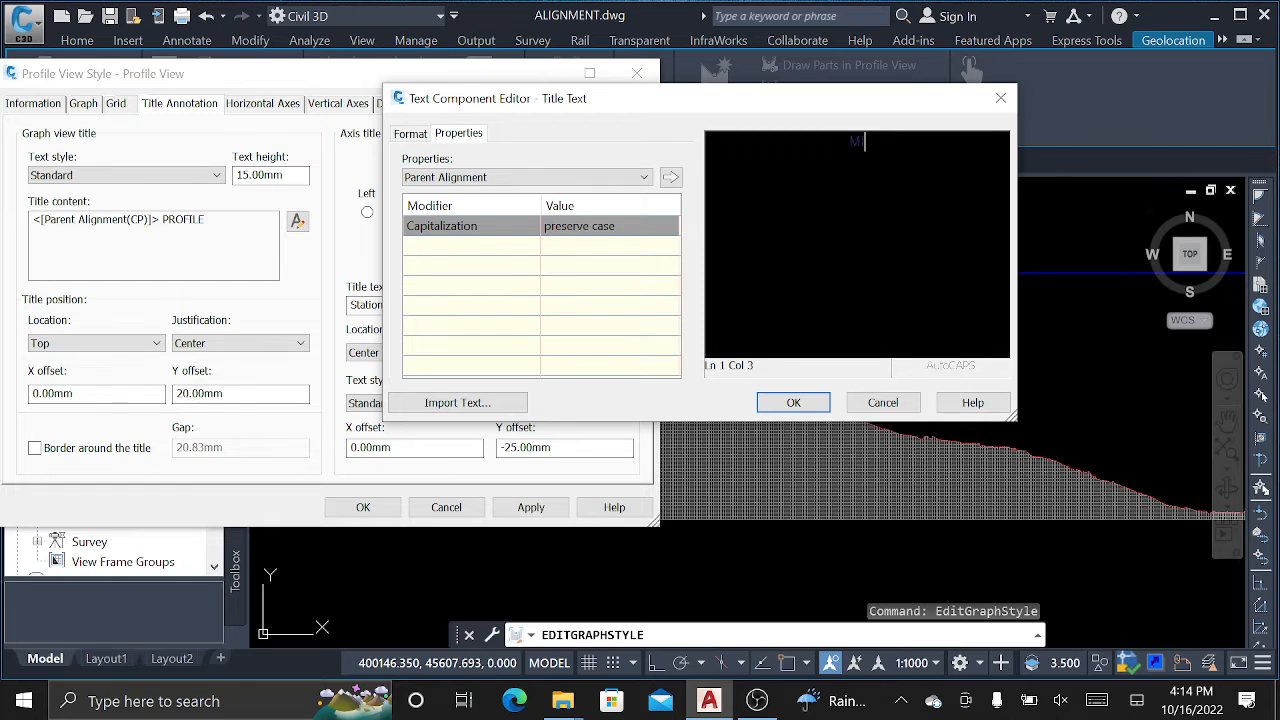
pyautogui.write('TYANA MAIN ROAD')
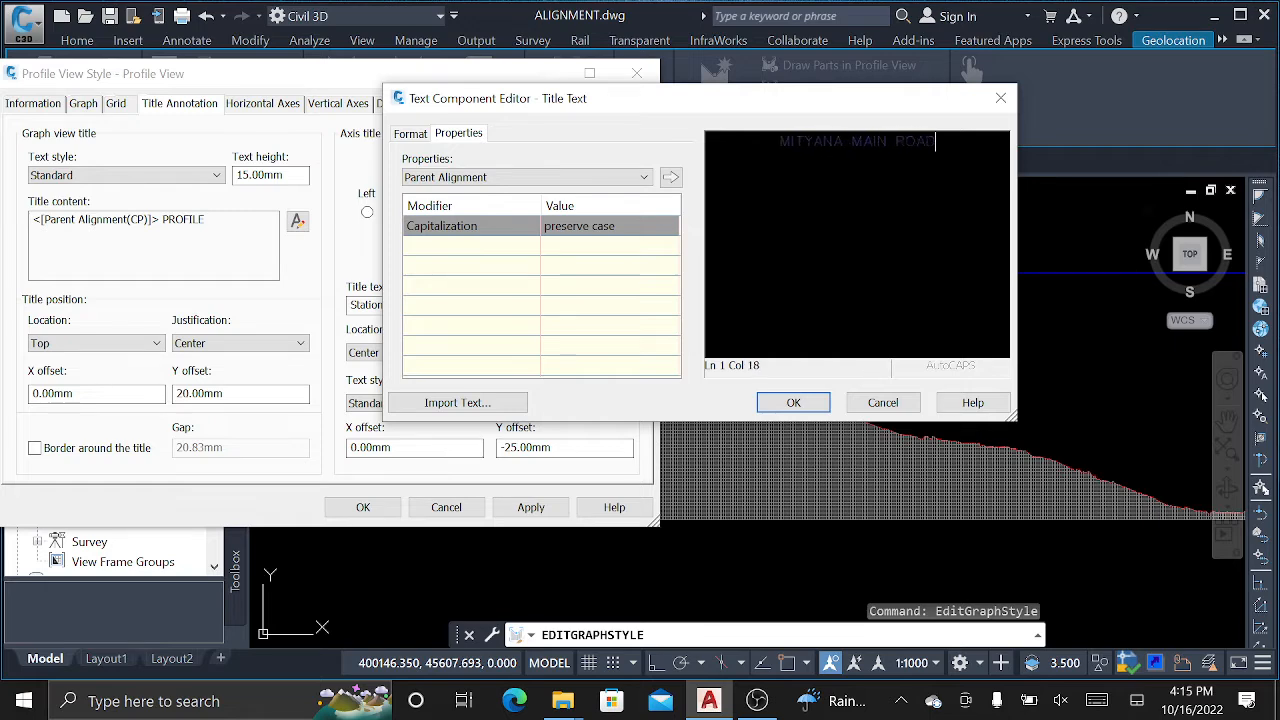
pyautogui.moveTo(950, 150); pyautogui.dragTo(744, 150)
# Try the title in the Tempus Sans ITC font coloured red.
pyautogui.click(411, 133)
pyautogui.click(448, 256)
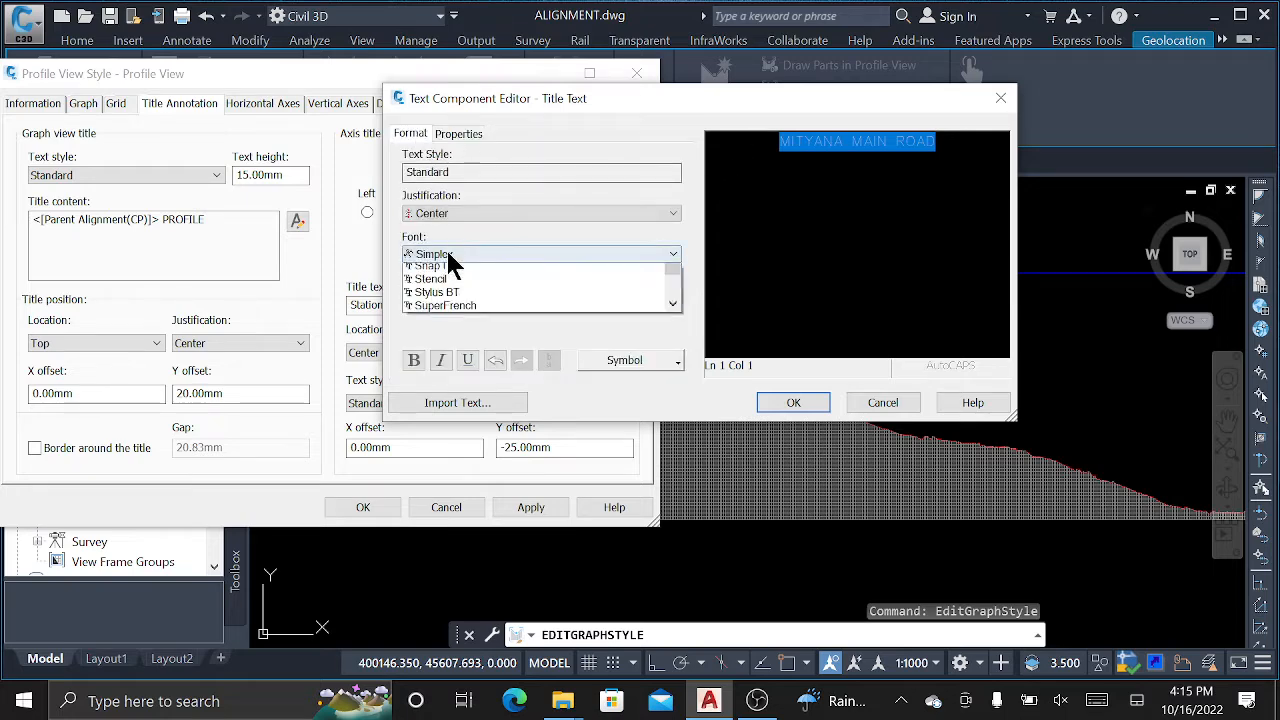
pyautogui.click(468, 323)
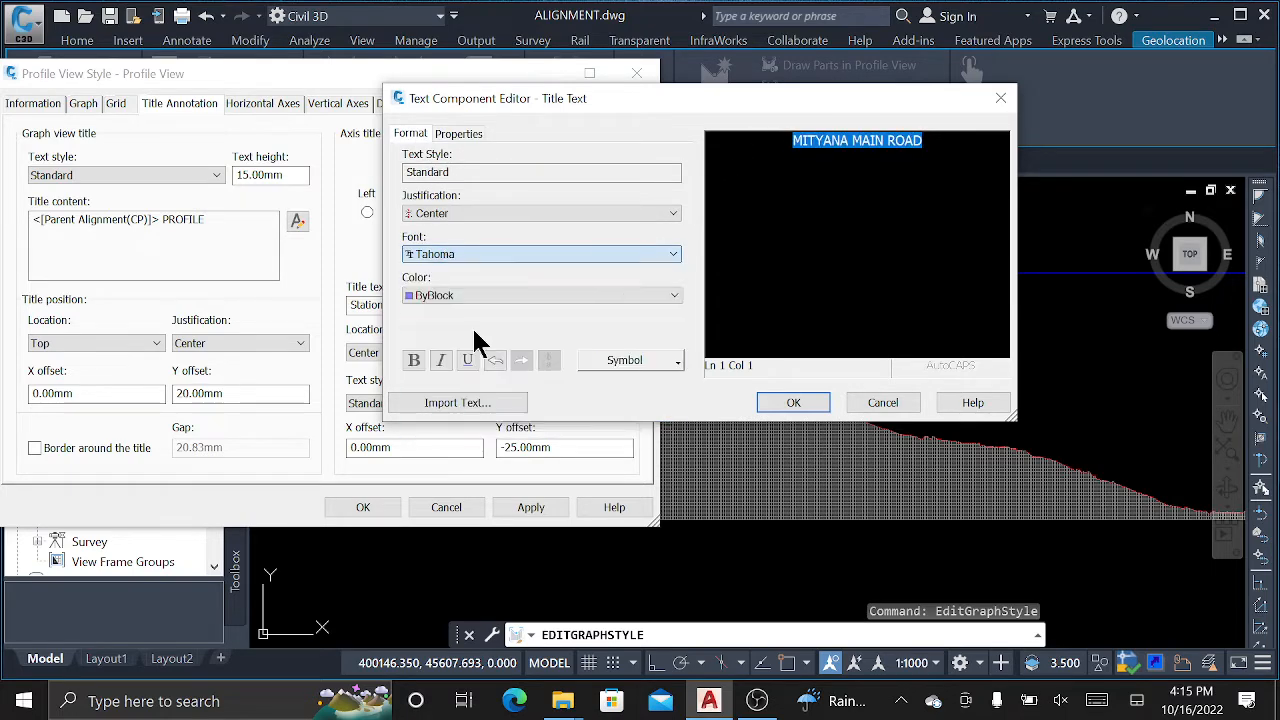
pyautogui.click(462, 297)
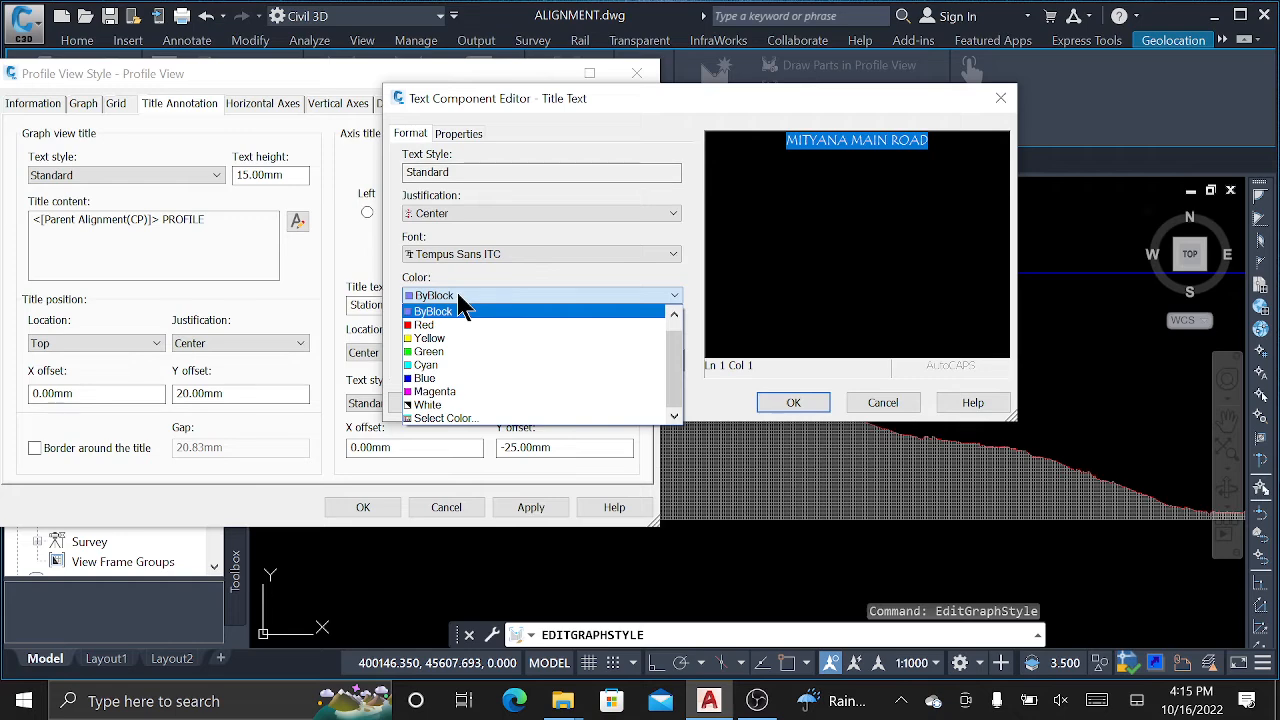
pyautogui.click(428, 325)
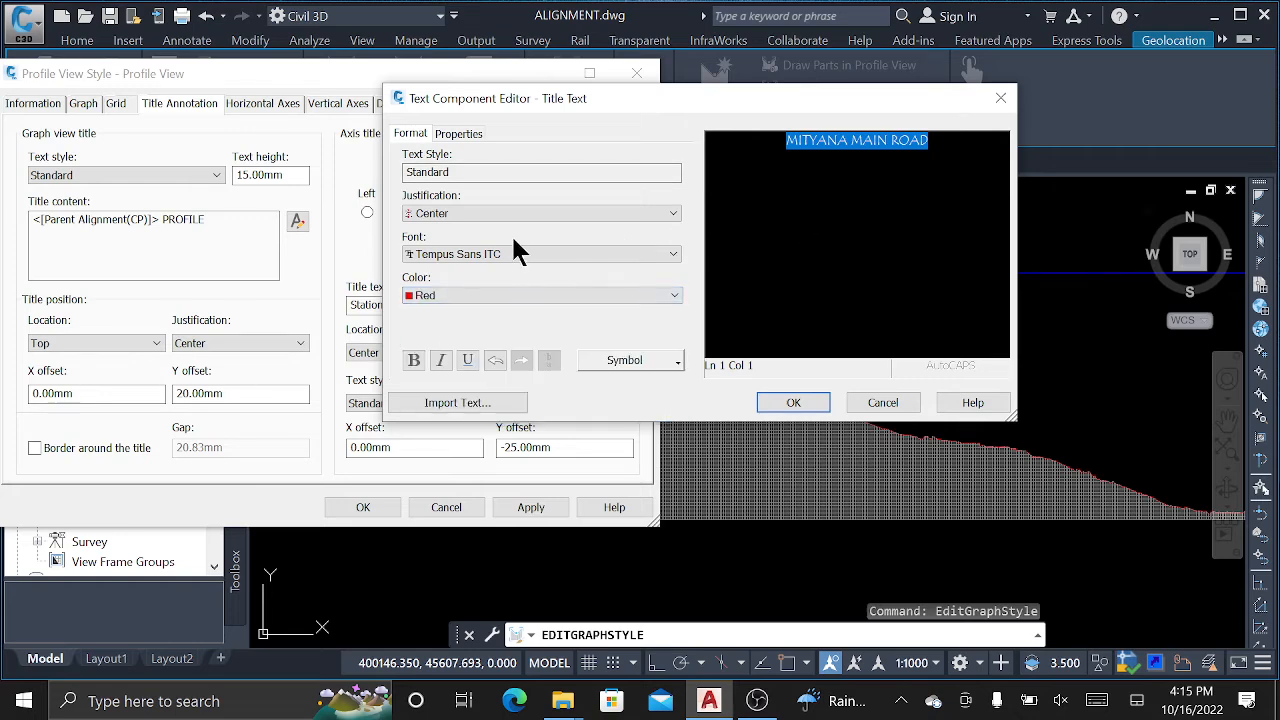
# Change the title to Times New Roman, bold and underlined, and apply it.
pyautogui.click(490, 254)
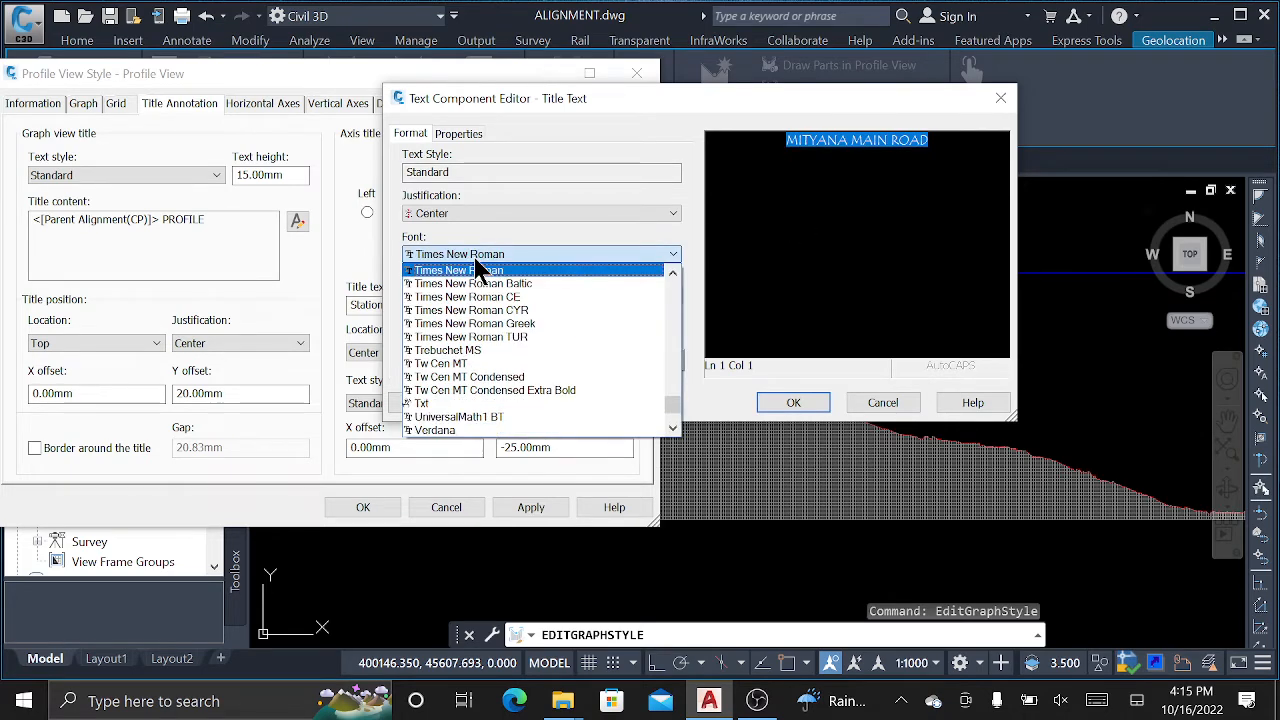
pyautogui.click(492, 284)
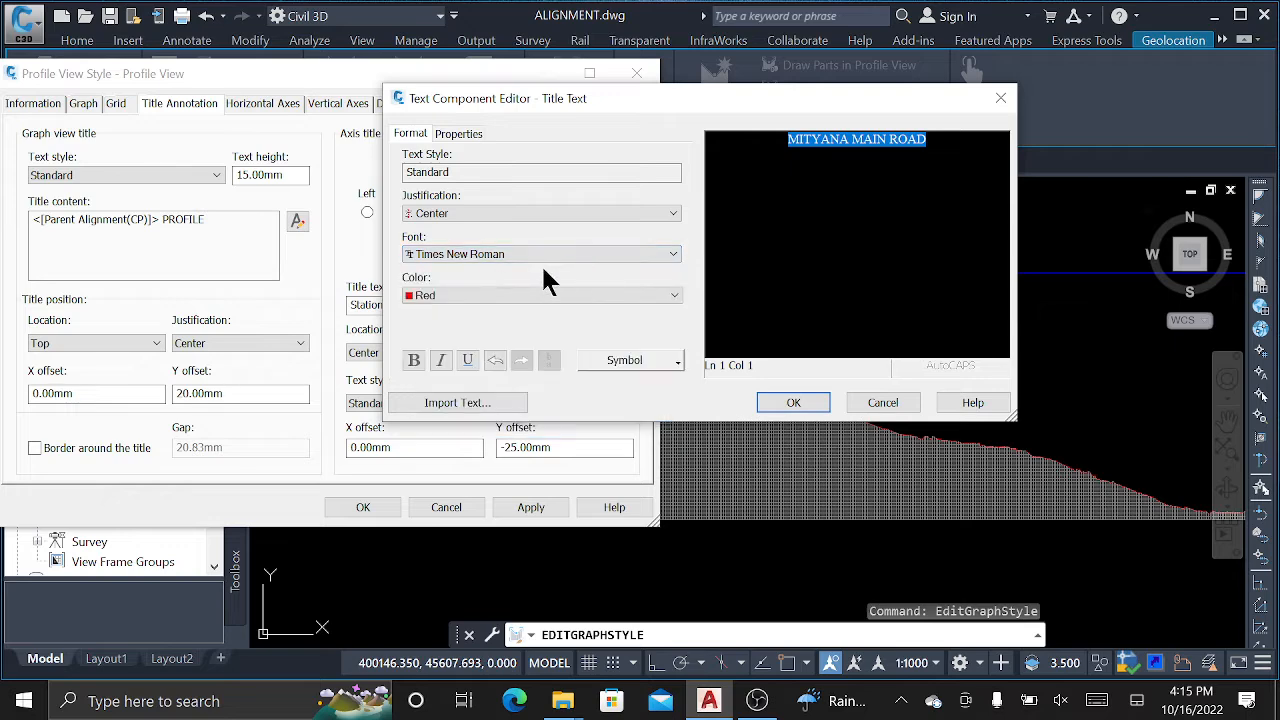
pyautogui.click(414, 361)
pyautogui.click(443, 363)
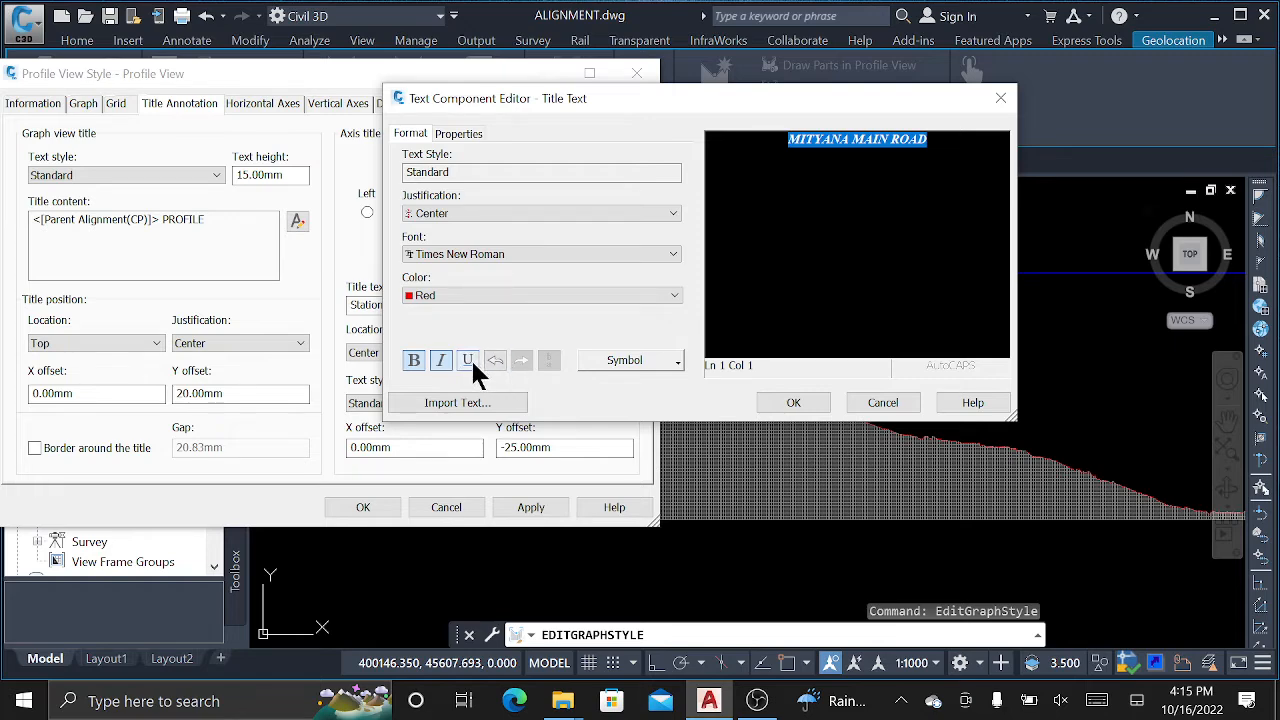
pyautogui.click(468, 361)
pyautogui.click(442, 362)
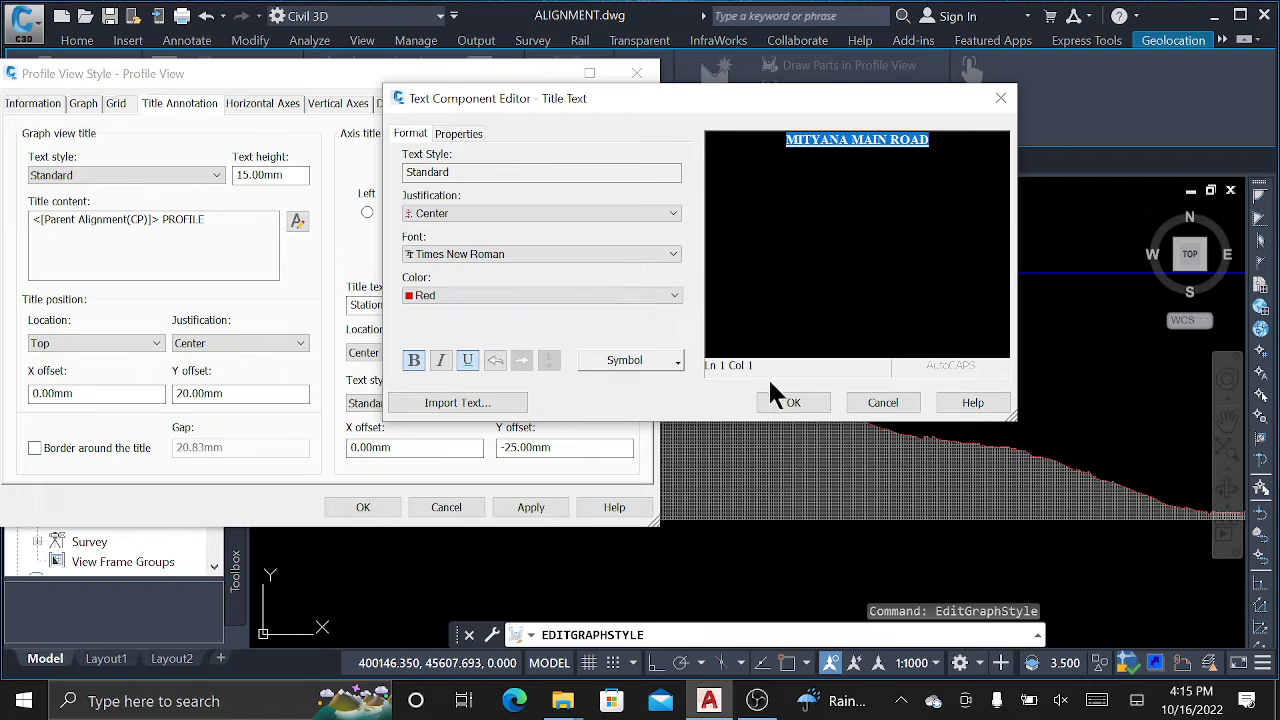
pyautogui.click(790, 403)
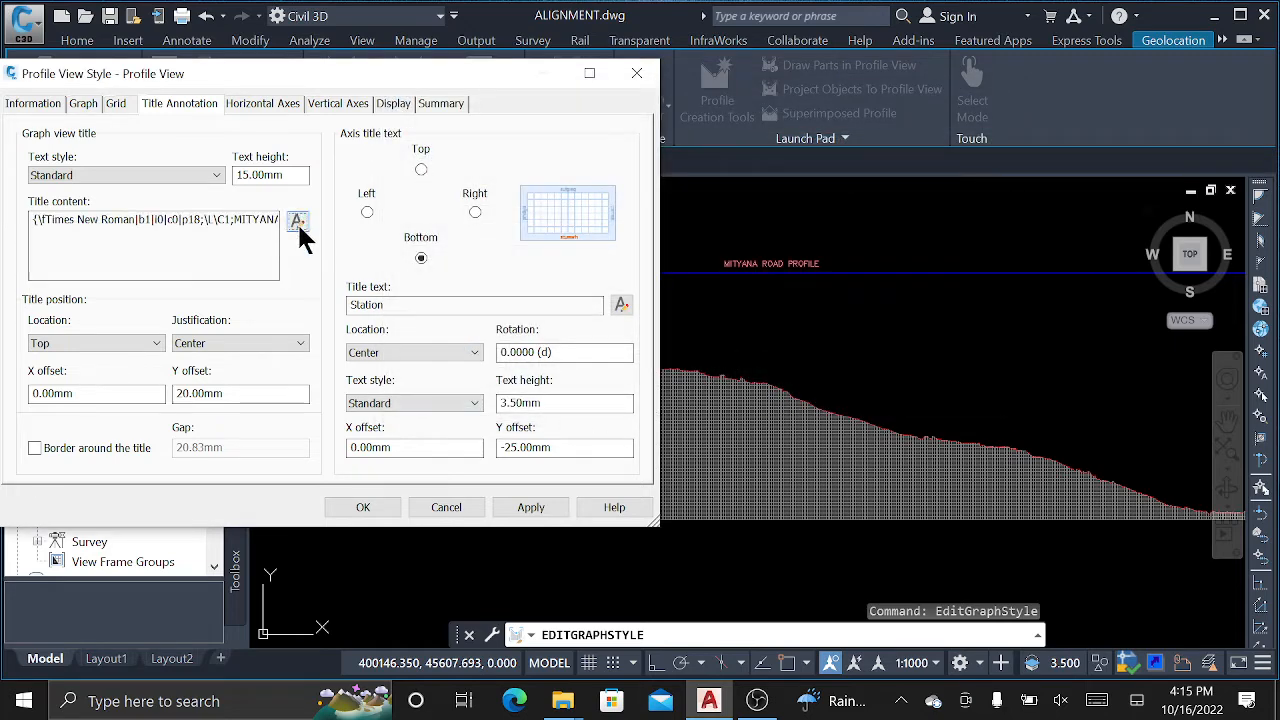
pyautogui.click(530, 508)
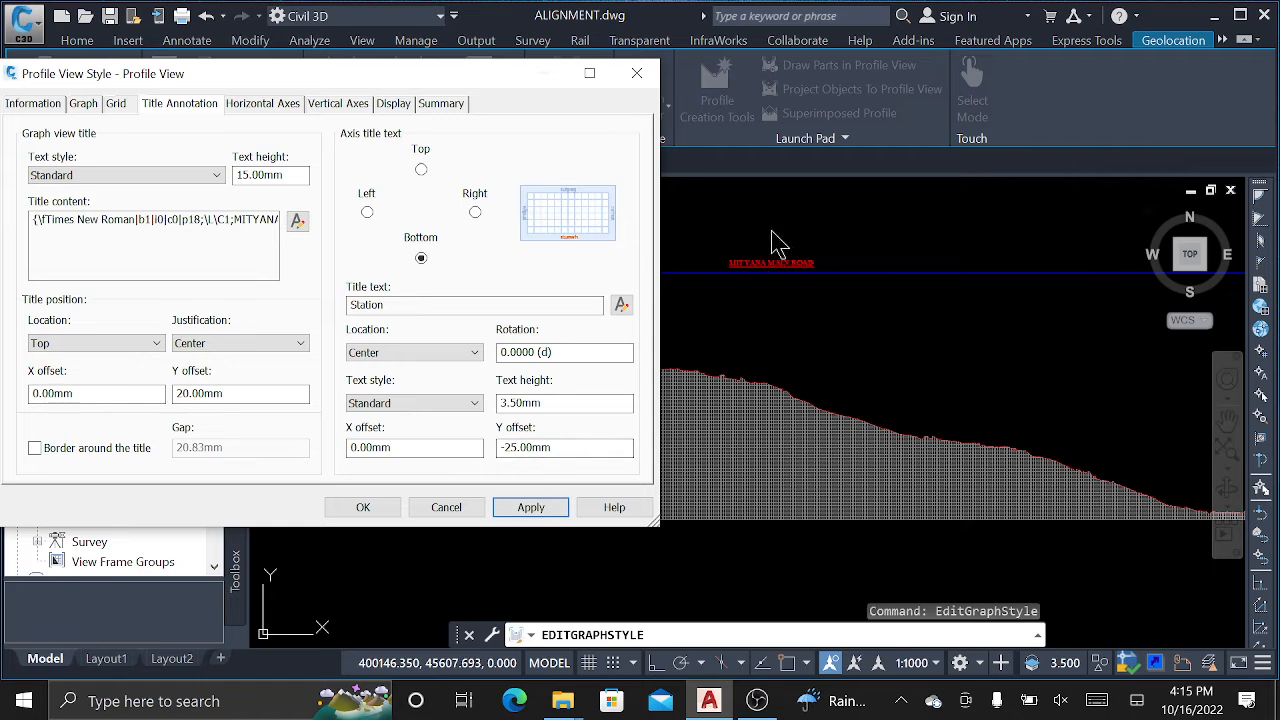
# Recolour the title text green, apply it, and close the Profile View Style dialog.
pyautogui.click(297, 221)
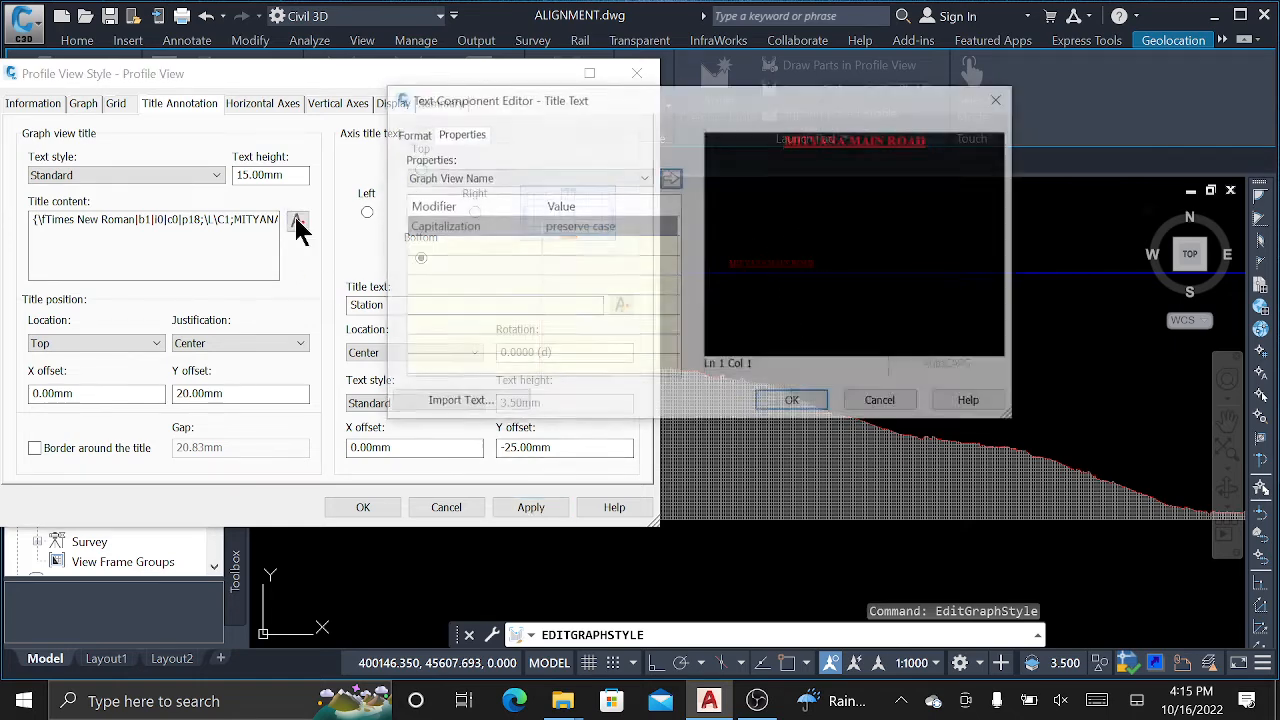
pyautogui.moveTo(952, 142); pyautogui.dragTo(800, 145)
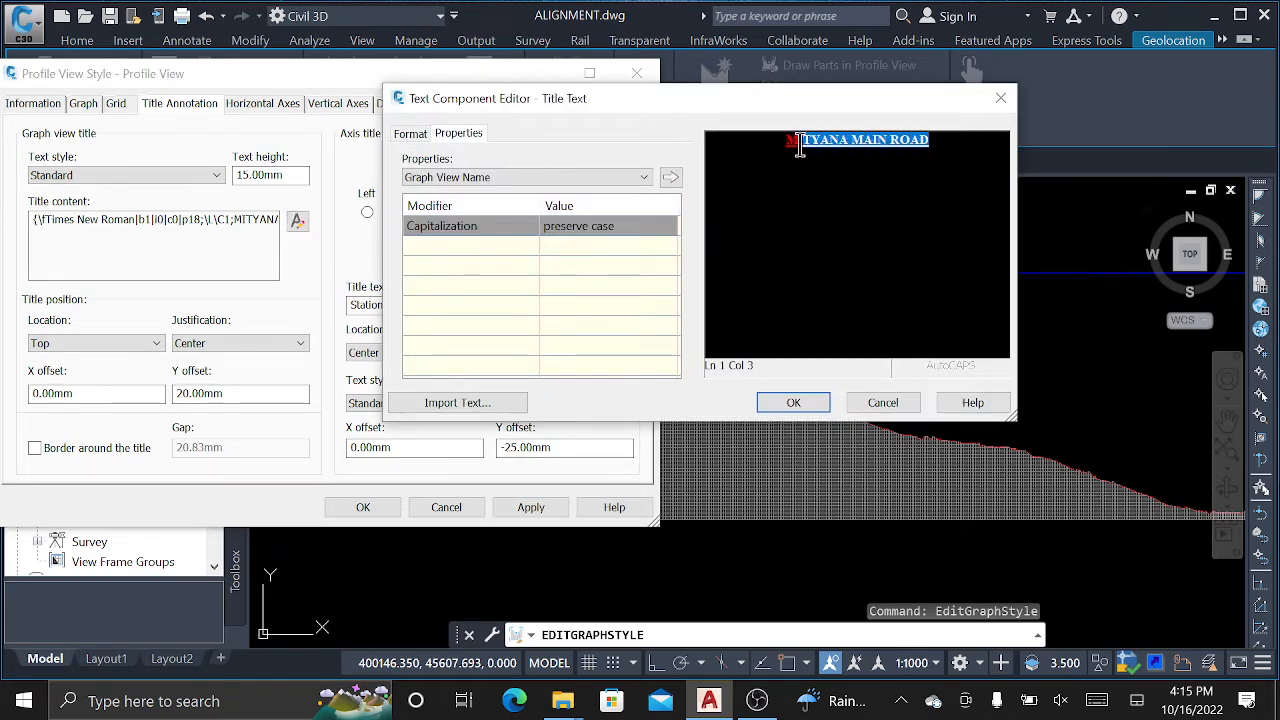
pyautogui.click(410, 133)
pyautogui.click(452, 293)
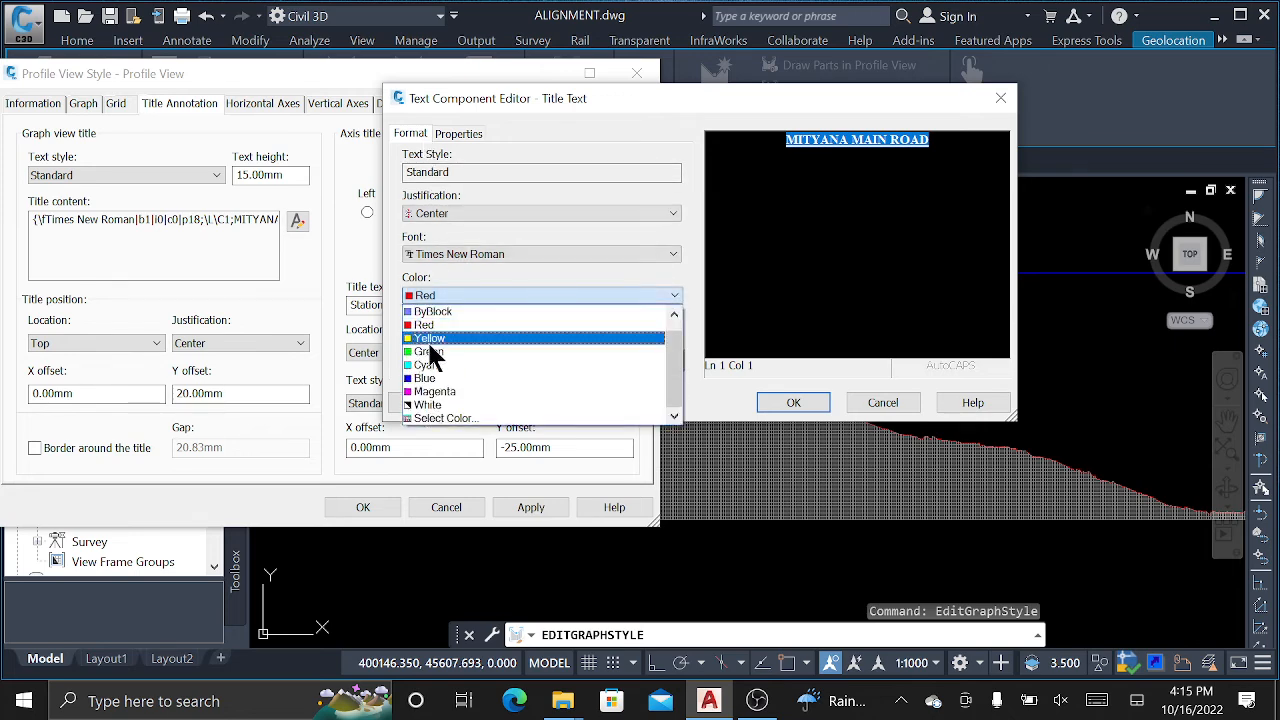
pyautogui.click(428, 352)
pyautogui.click(797, 403)
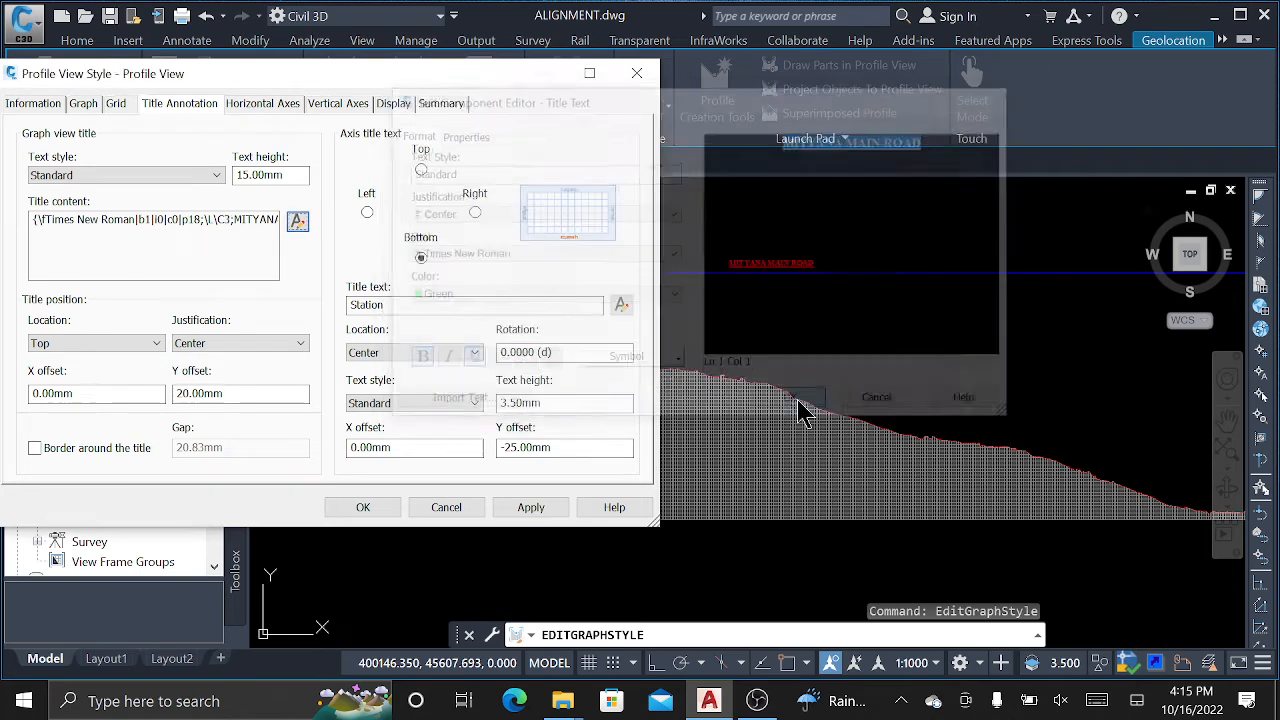
pyautogui.click(548, 510)
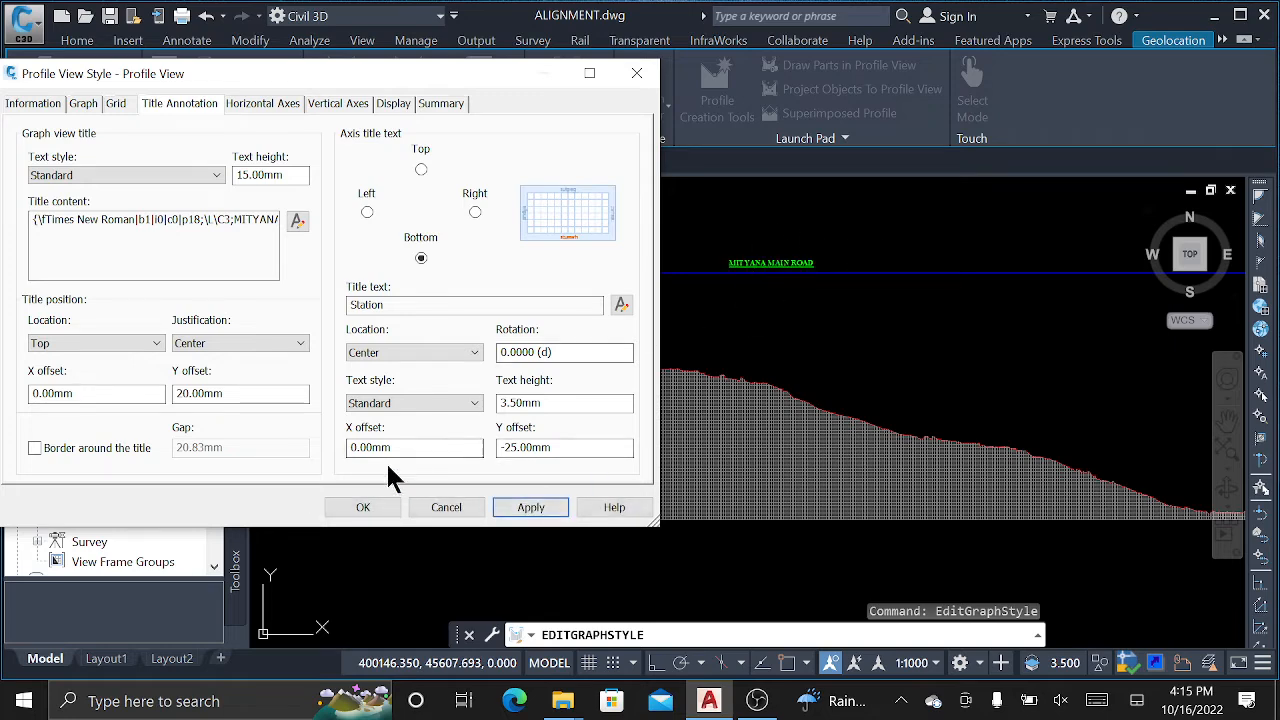
pyautogui.click(380, 508)
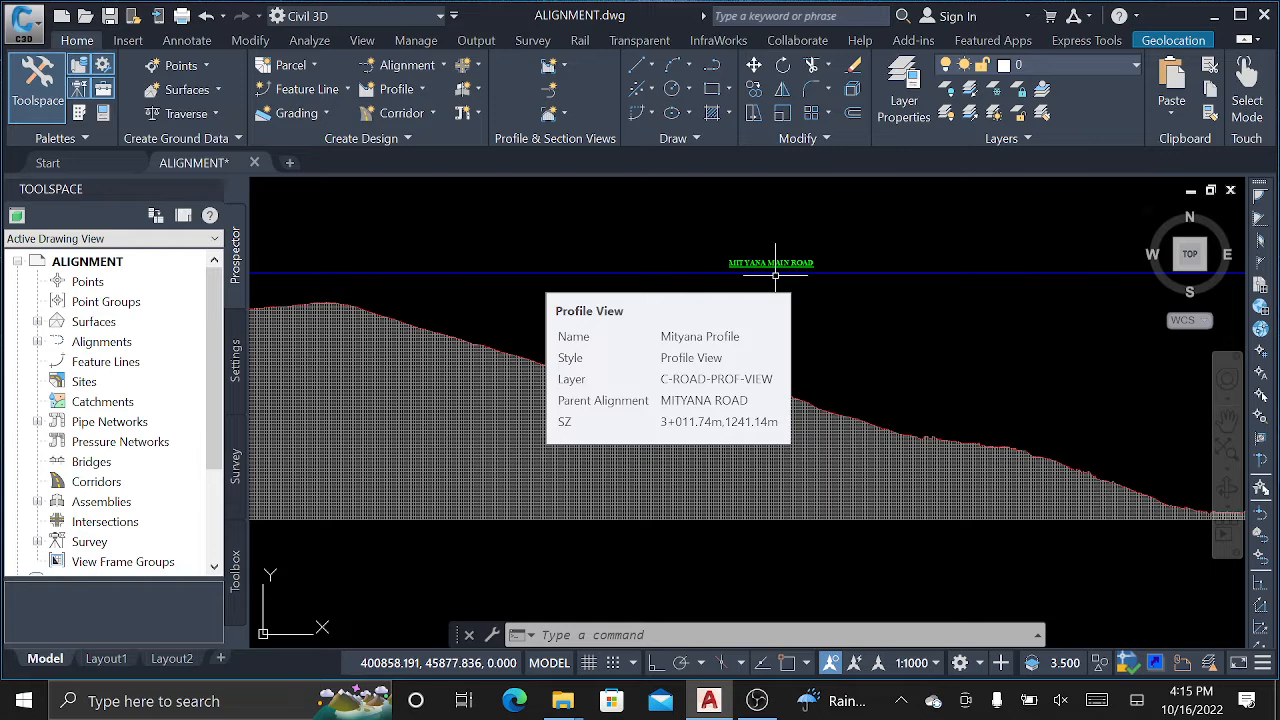
pyautogui.scroll(-2, 833, 292)
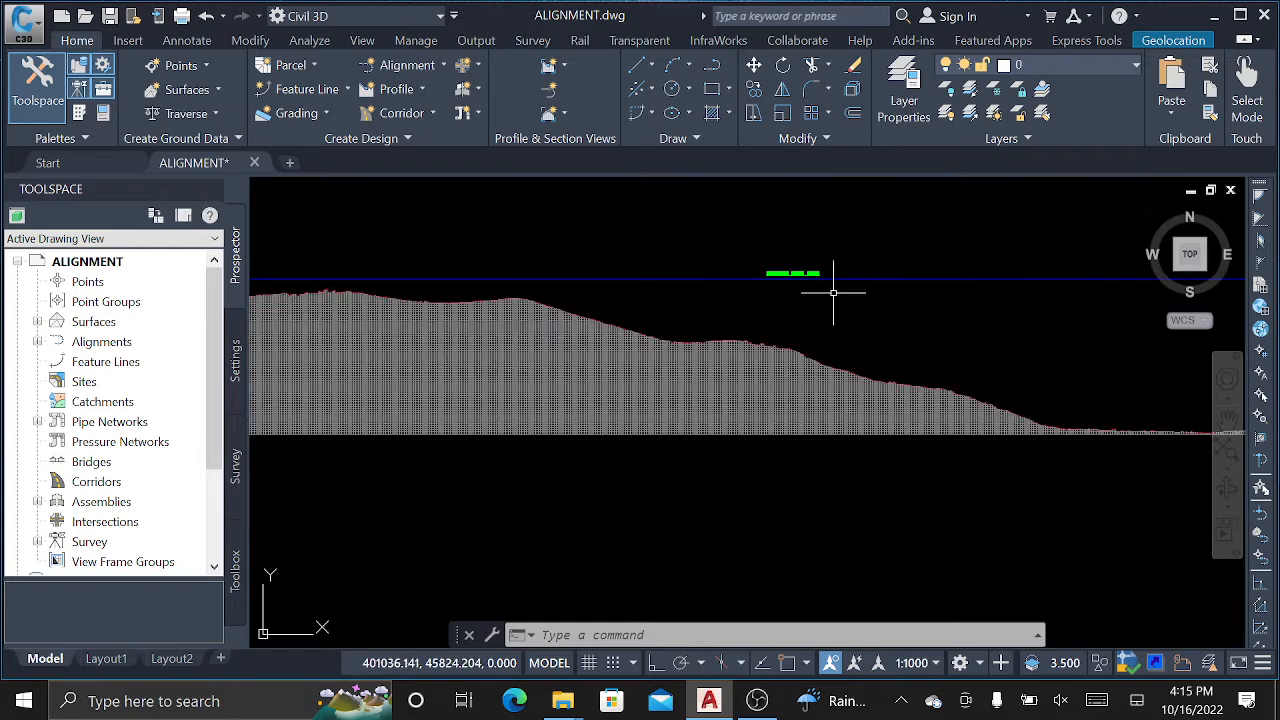
pyautogui.scroll(10, 826, 254)
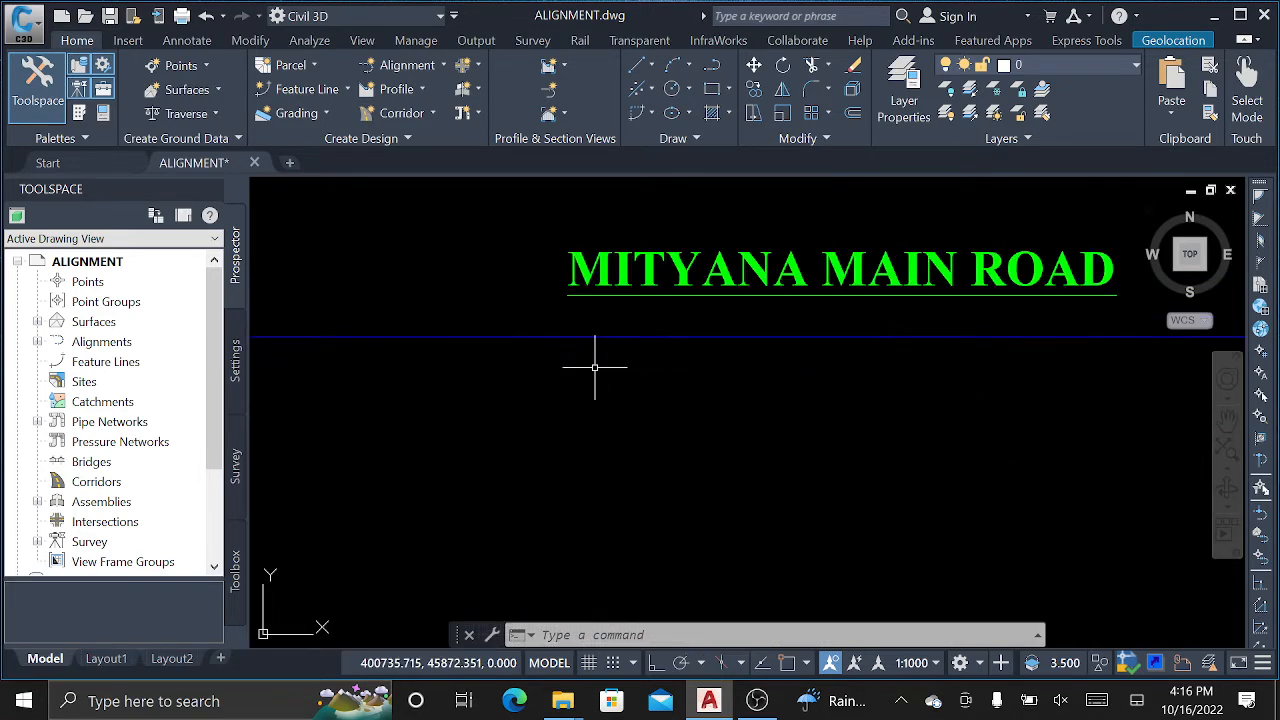
pyautogui.moveTo(736, 356)
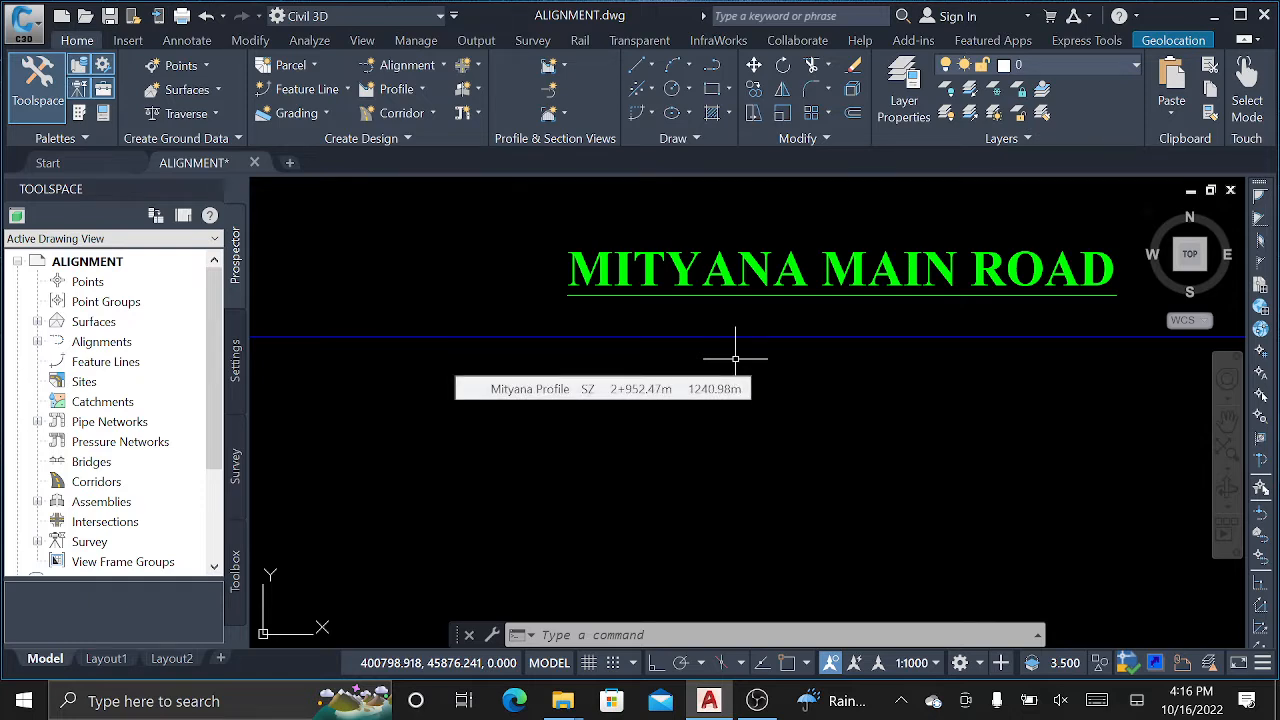
pyautogui.scroll(-10, 842, 308)
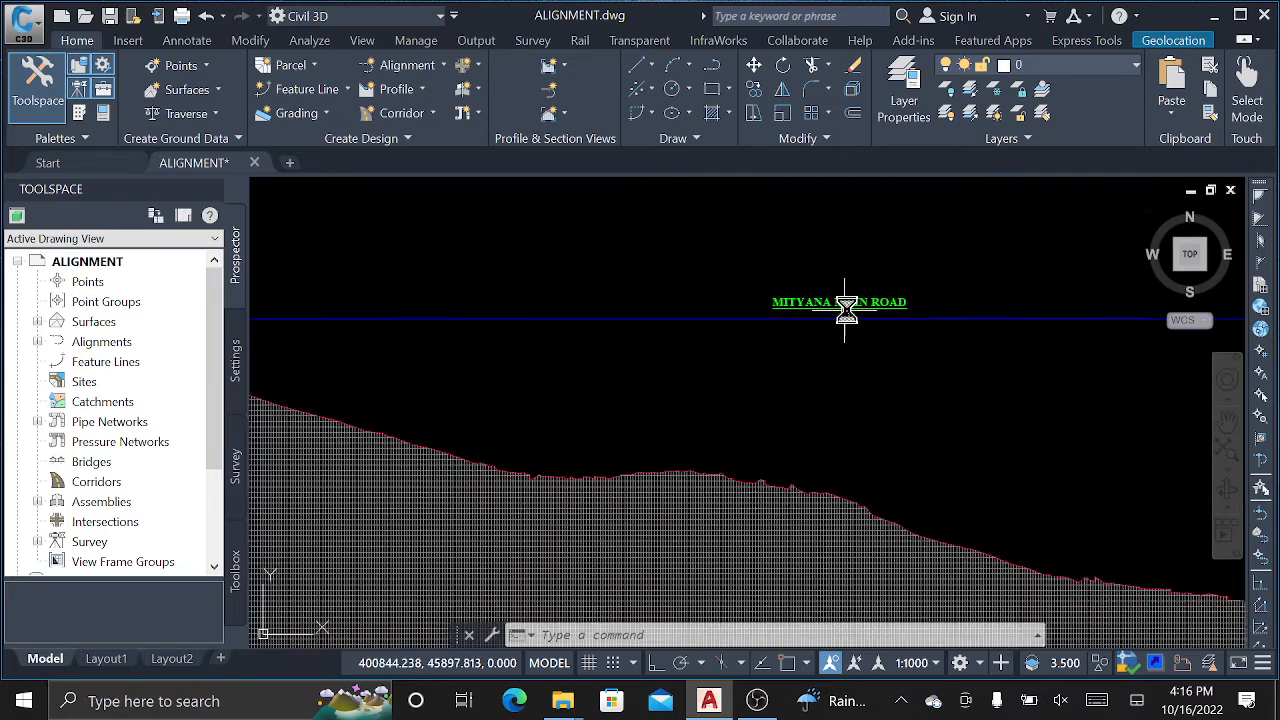
pyautogui.moveTo(714, 431); pyautogui.dragTo(716, 435, button='middle')
pyautogui.click(714, 434)
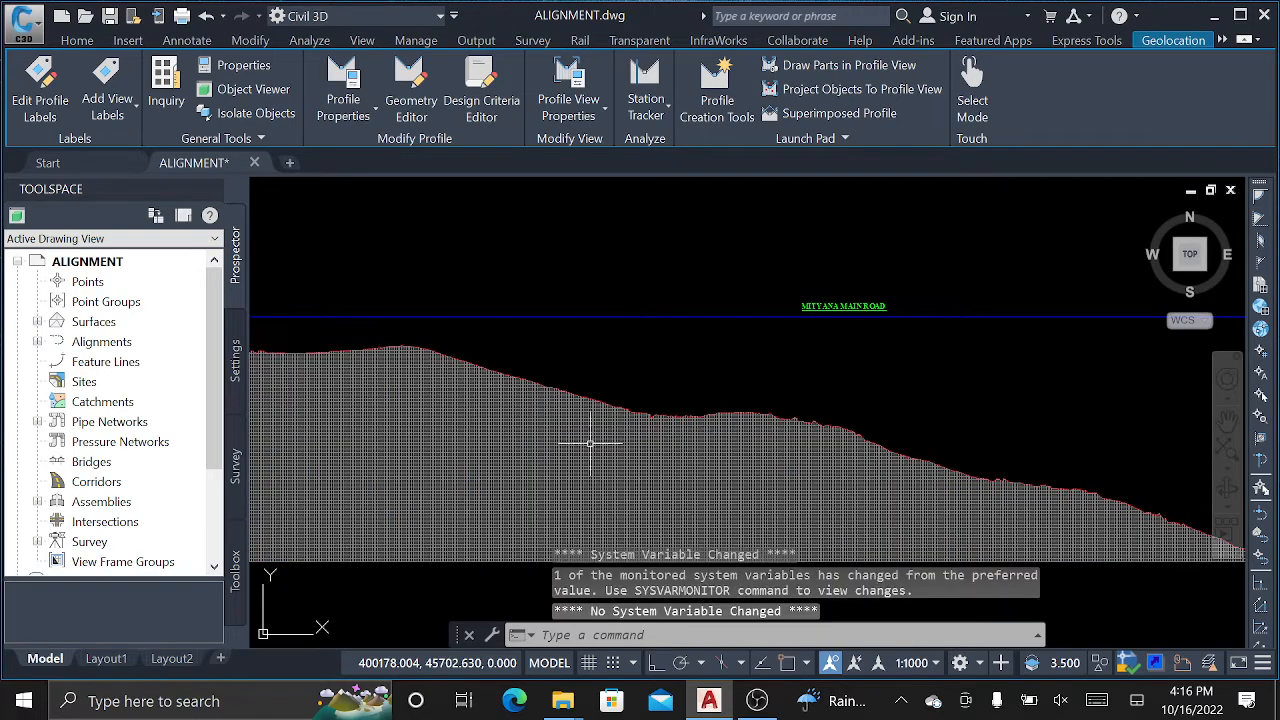
pyautogui.click(449, 414)
# Open the profile view's properties and close them without making changes.
pyautogui.rightClick(440, 239)
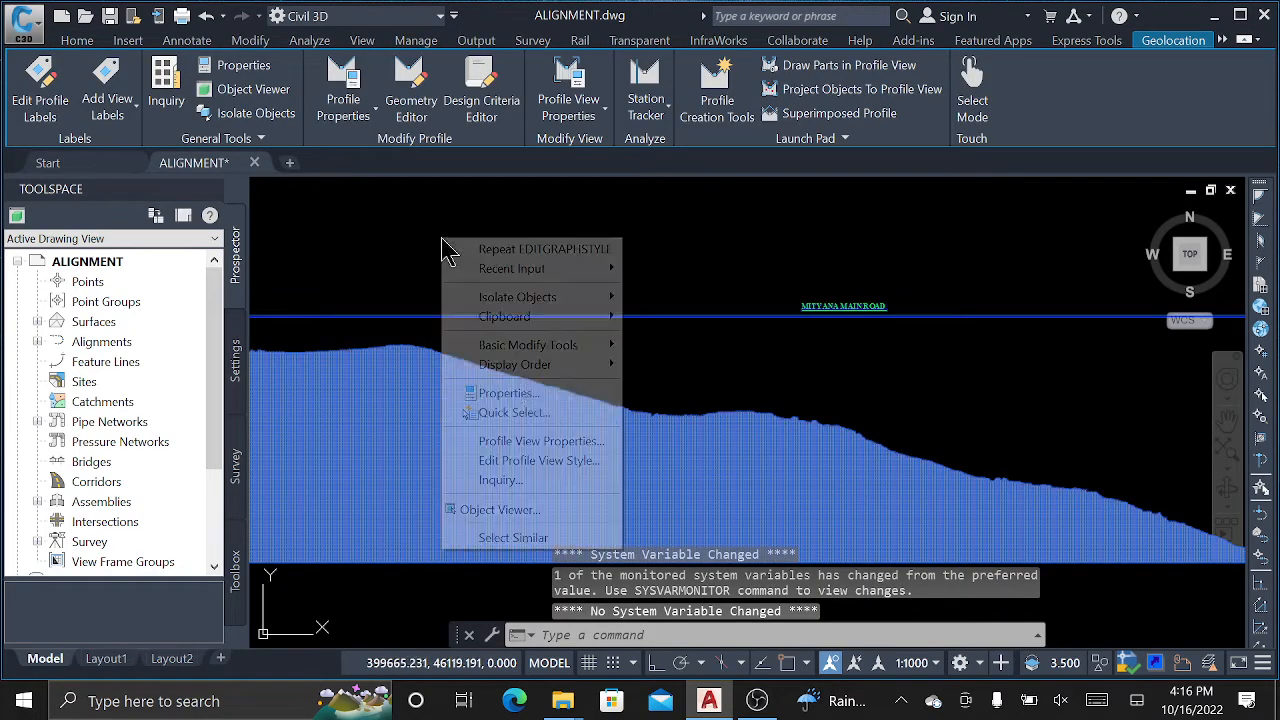
pyautogui.click(522, 446)
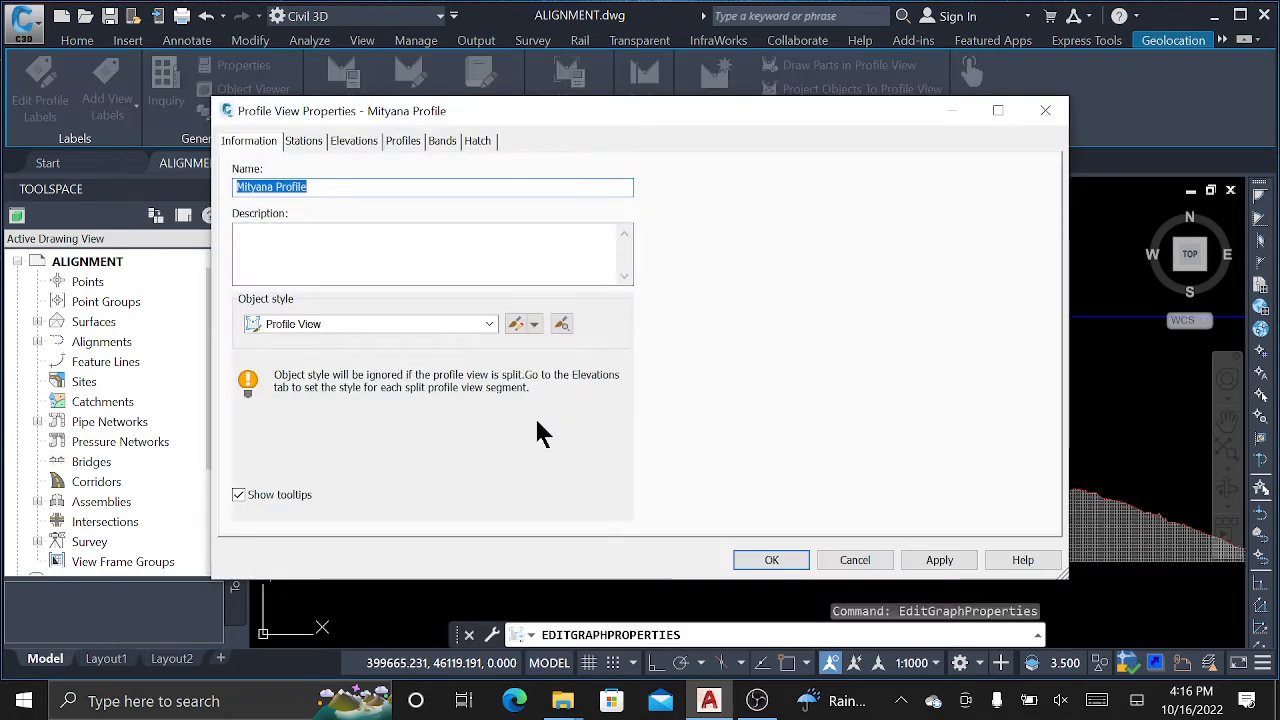
pyautogui.click(1045, 110)
# Open the profile view style, review the left axis title settings, and apply the title changes with OK.
pyautogui.click(471, 434)
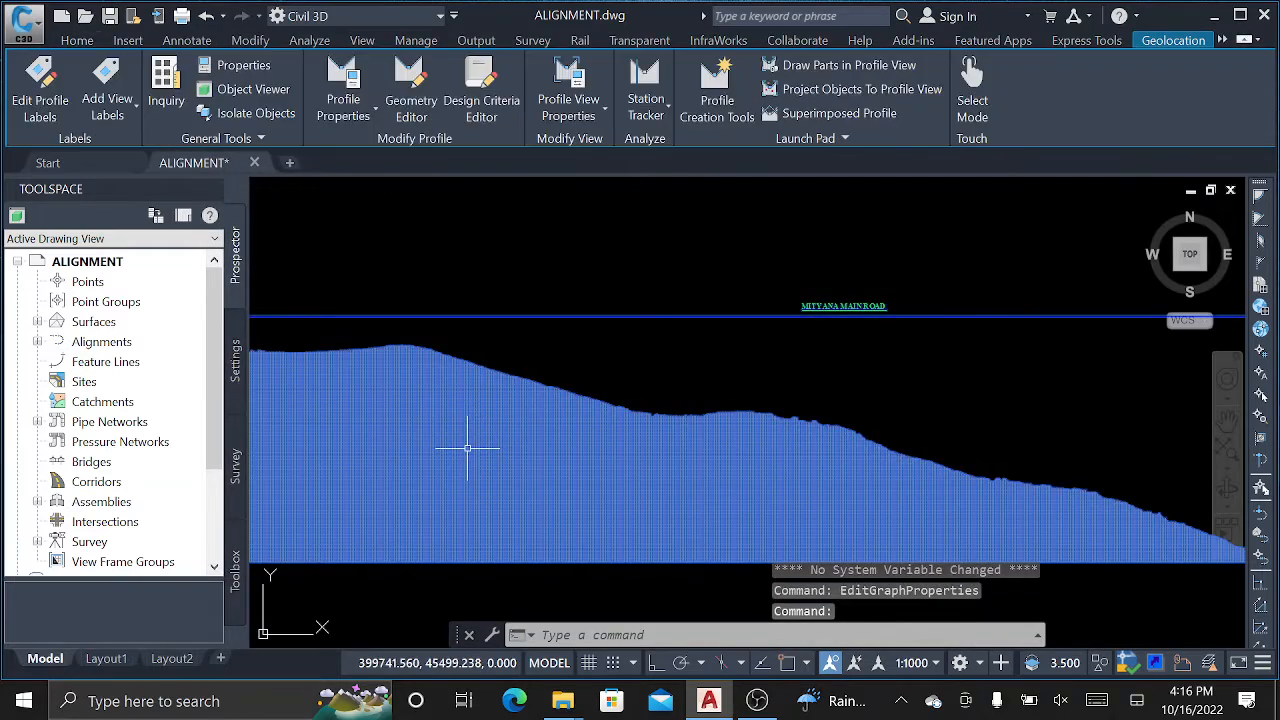
pyautogui.rightClick(468, 434)
pyautogui.click(576, 362)
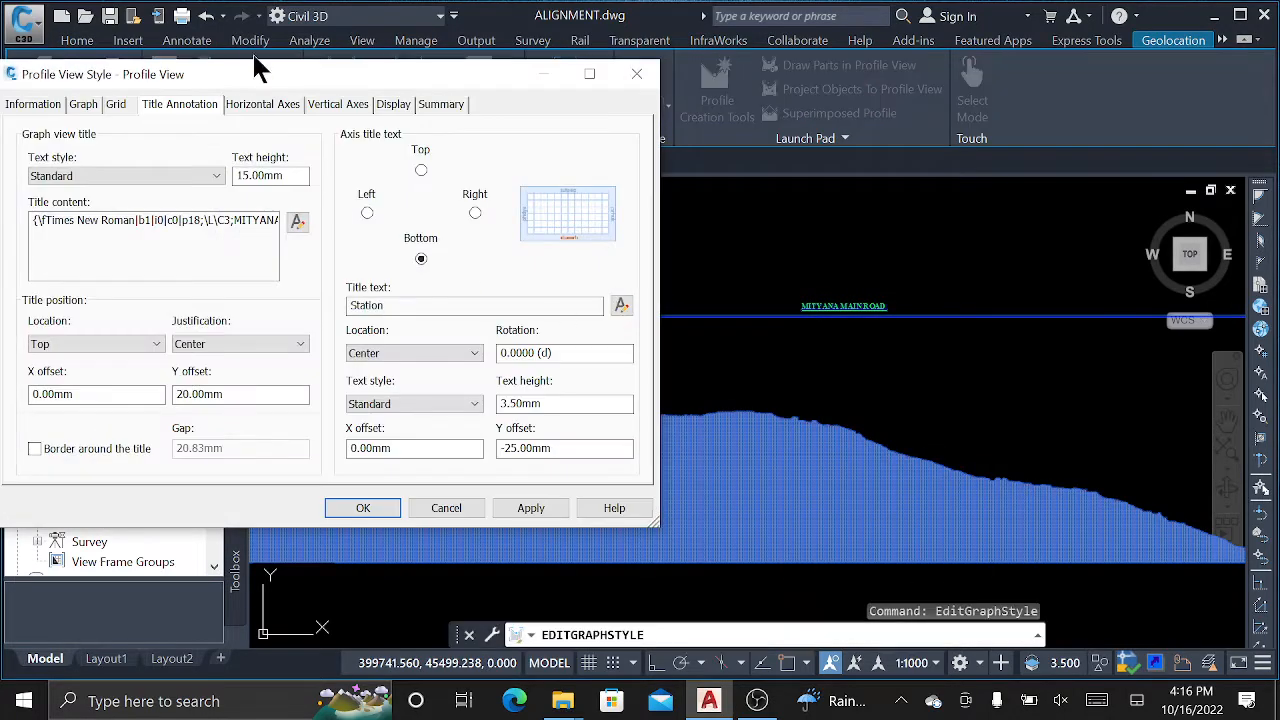
pyautogui.moveTo(243, 74); pyautogui.dragTo(576, 52)
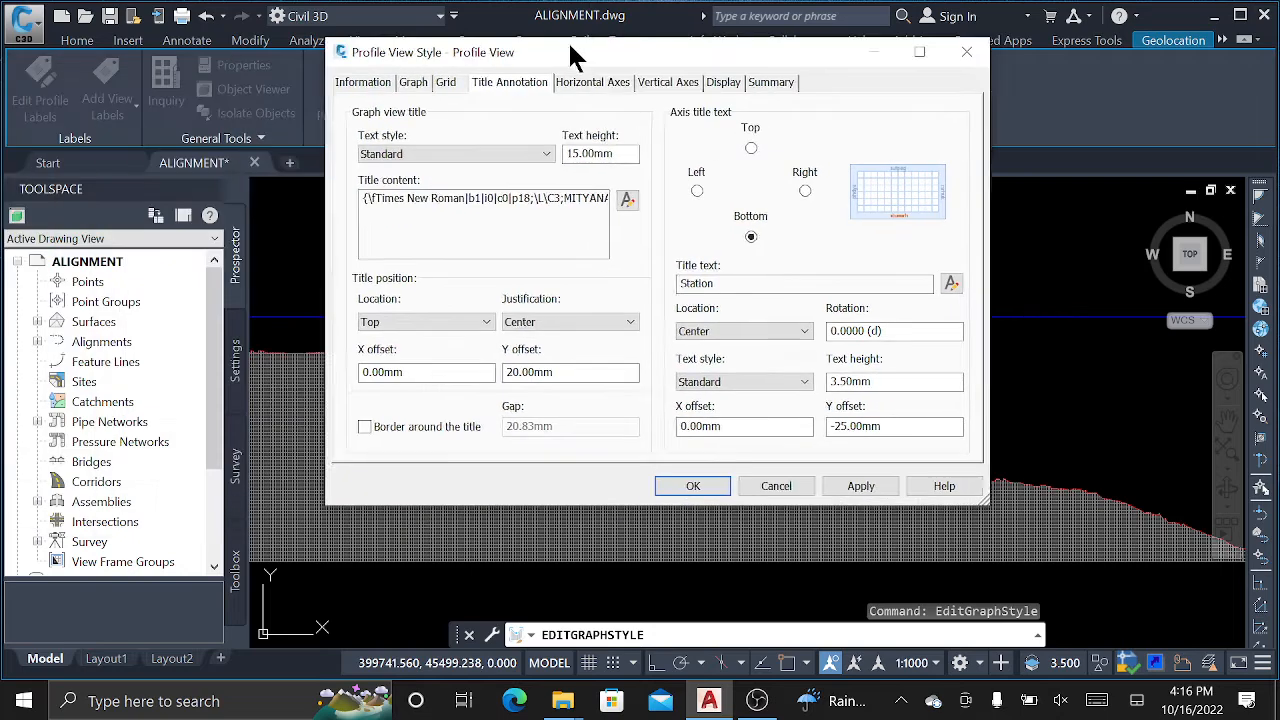
pyautogui.click(700, 190)
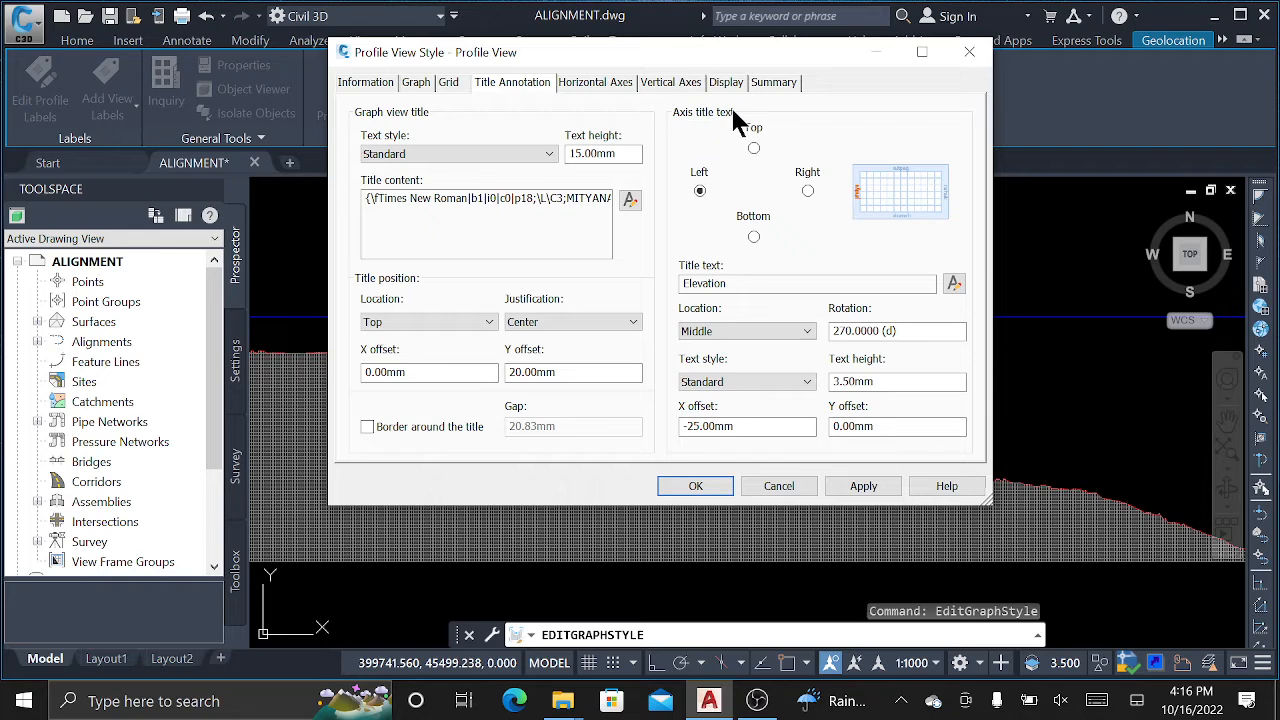
pyautogui.moveTo(652, 54); pyautogui.dragTo(761, 57)
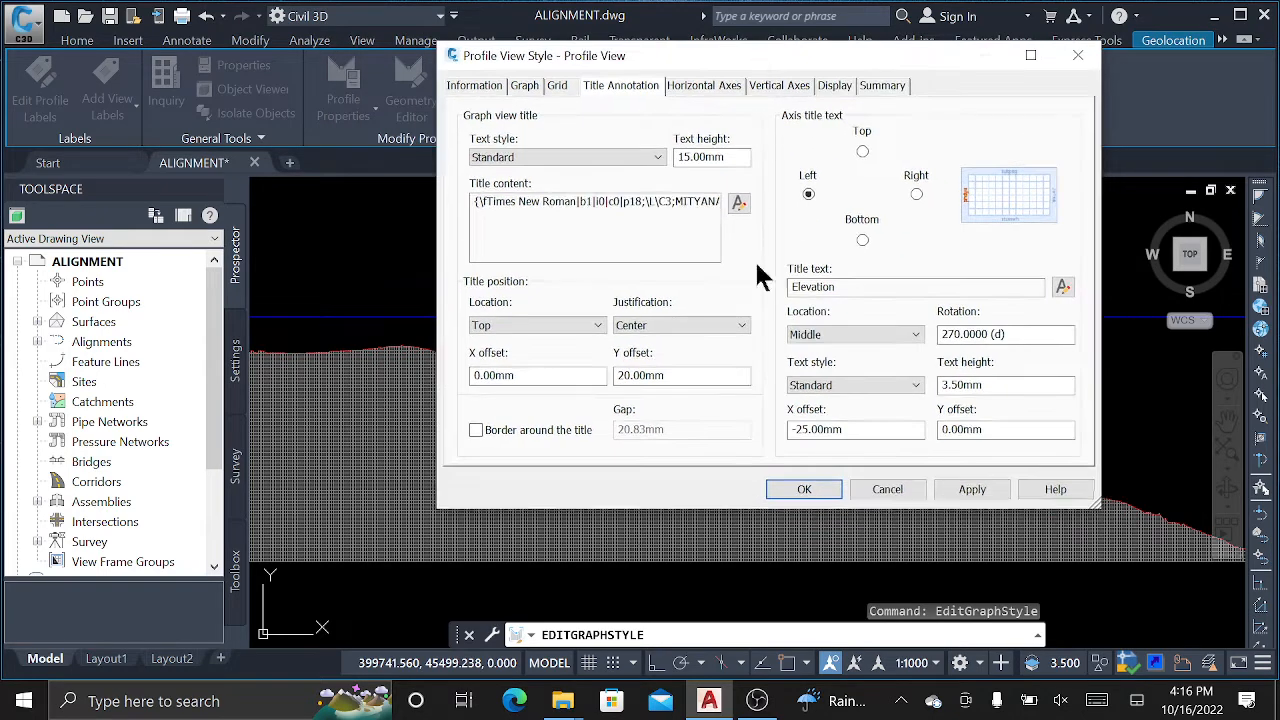
pyautogui.click(806, 490)
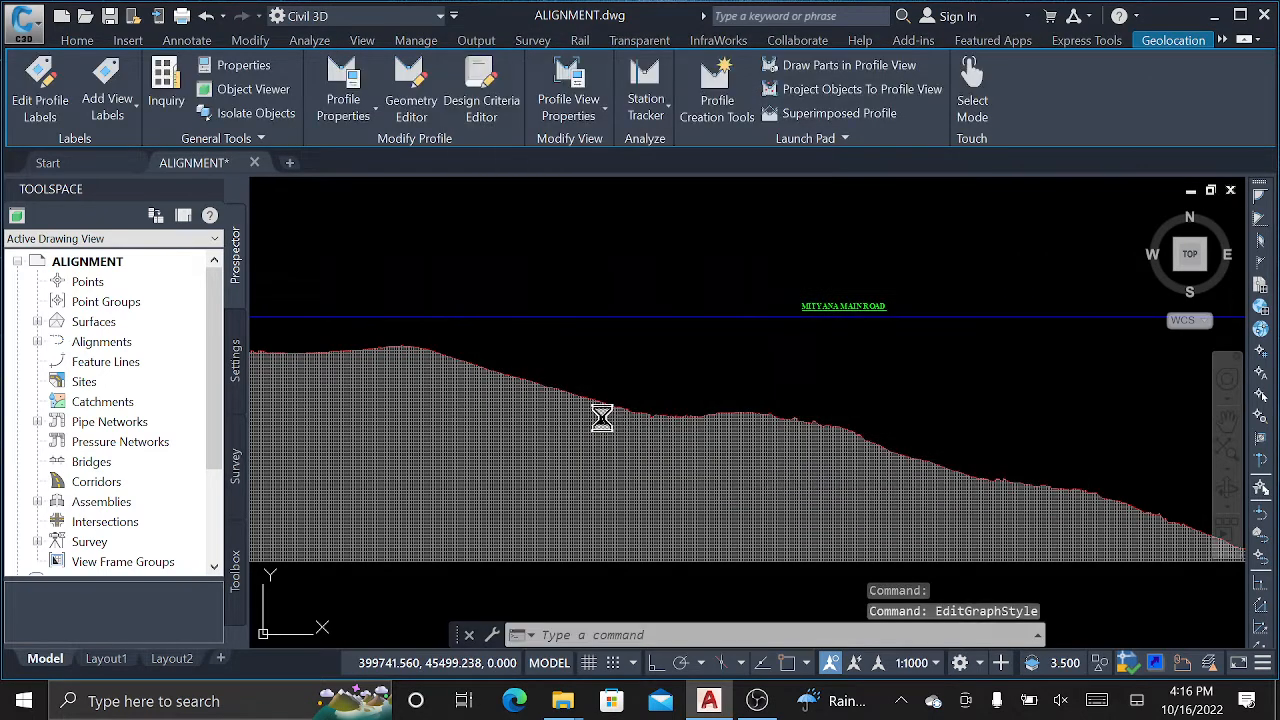
pyautogui.scroll(-3, 957, 380)
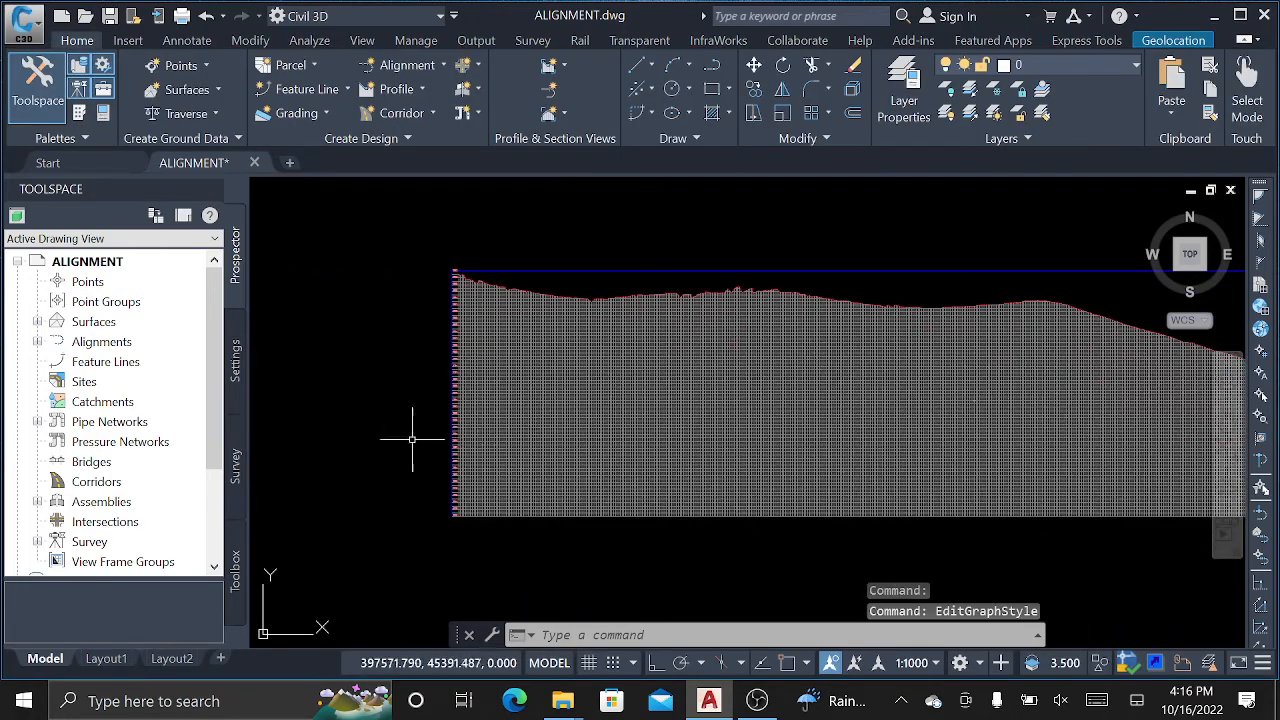
pyautogui.scroll(5, 433, 470)
pyautogui.scroll(5, 548, 462)
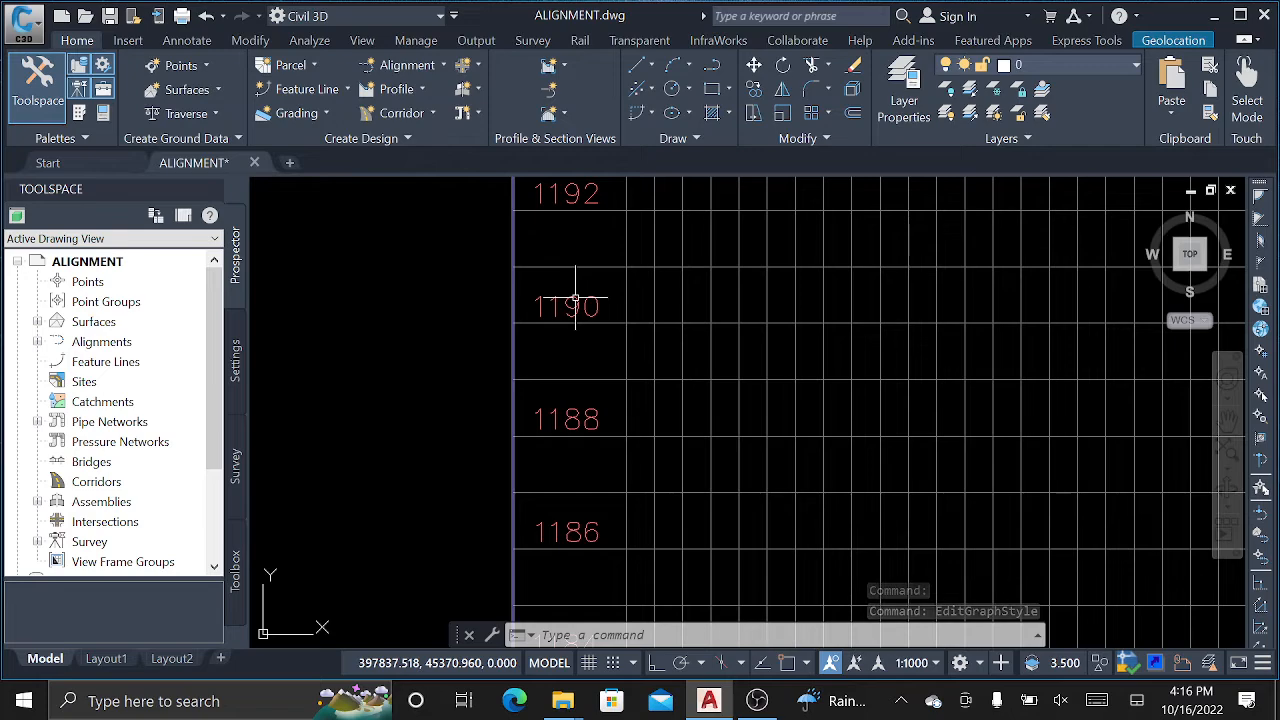
pyautogui.scroll(-2, 564, 278)
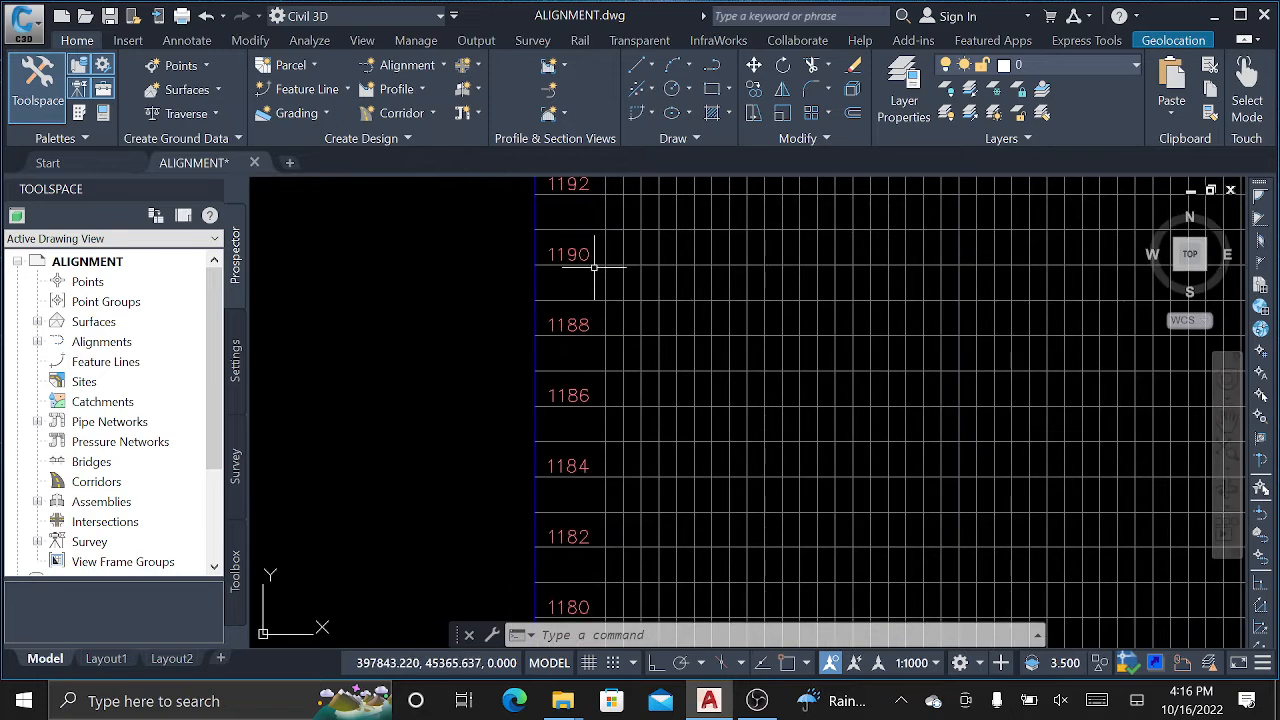
pyautogui.scroll(-5, 567, 236)
pyautogui.scroll(2, 535, 420)
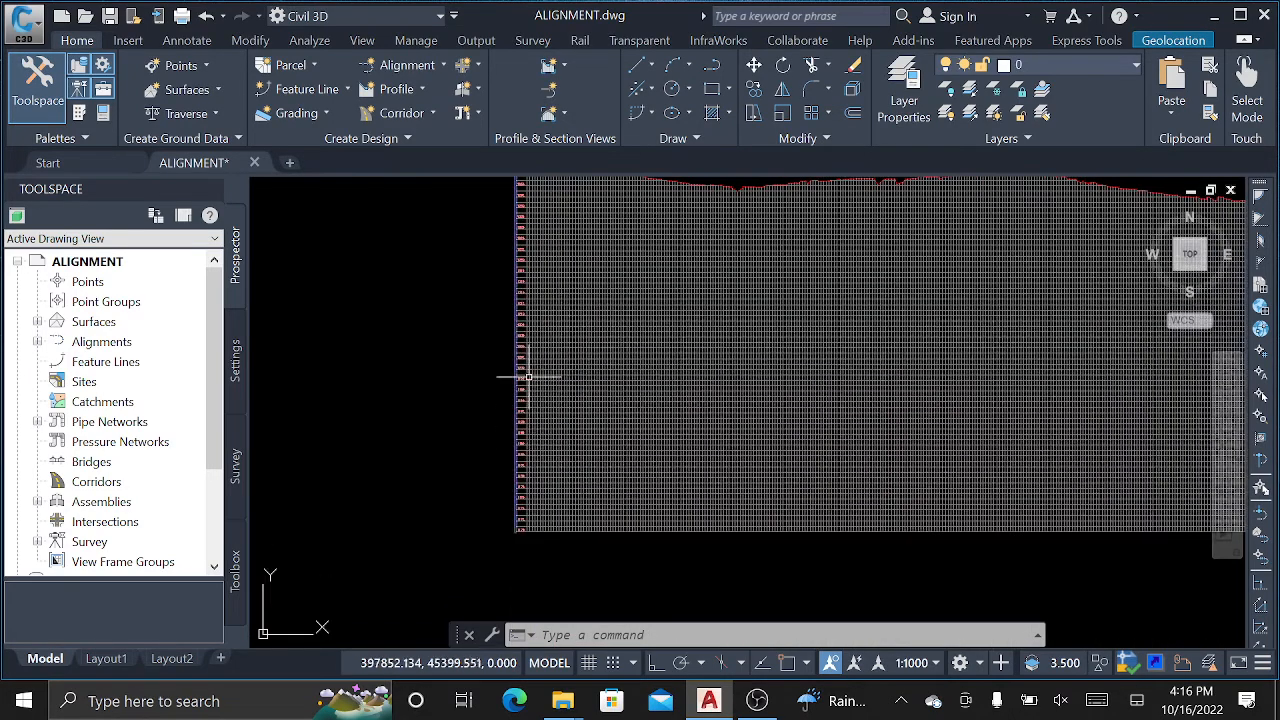
pyautogui.scroll(2, 525, 355)
pyautogui.scroll(-2, 540, 310)
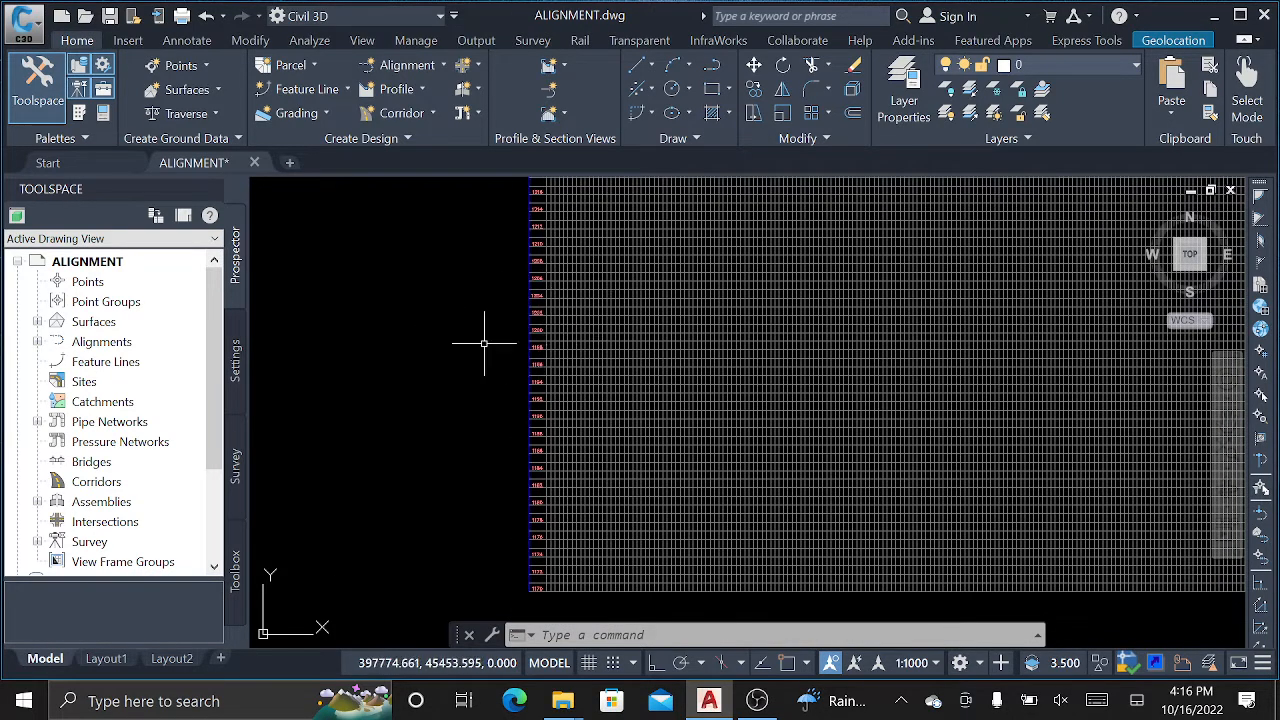
pyautogui.click(629, 329)
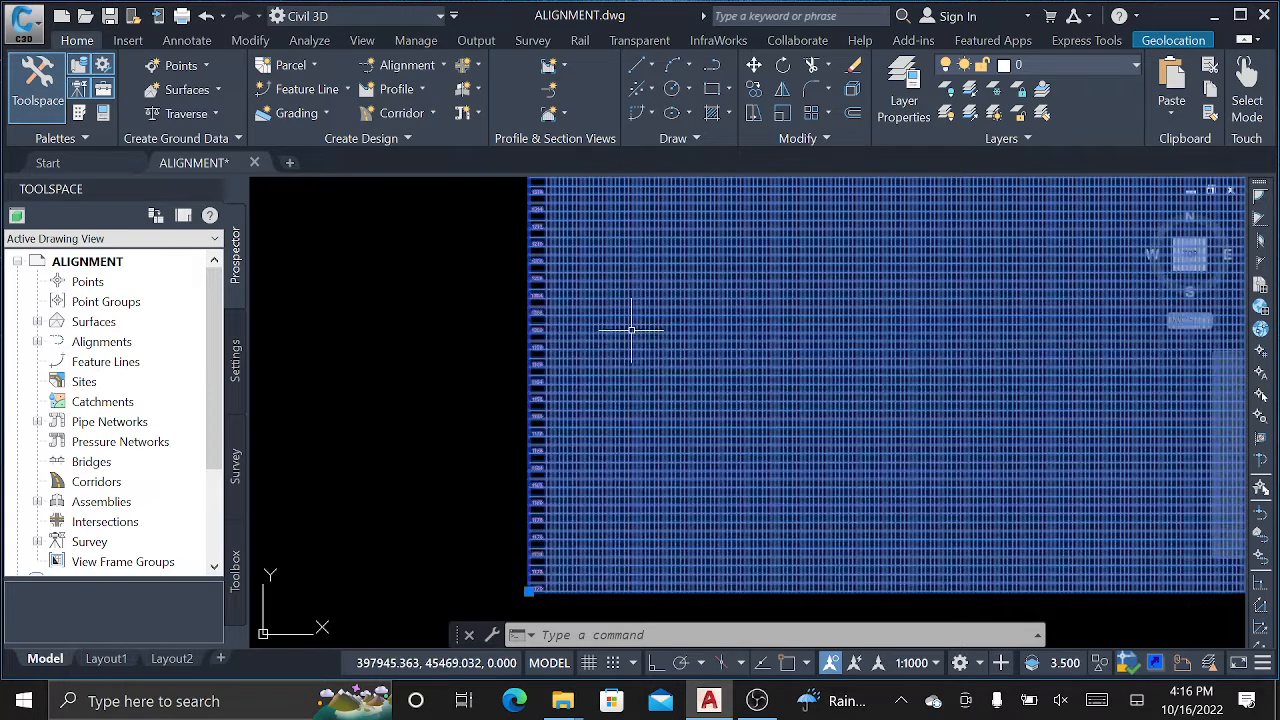
# Start editing the profile's own style from the profile editing menu instead.
pyautogui.click(588, 117)
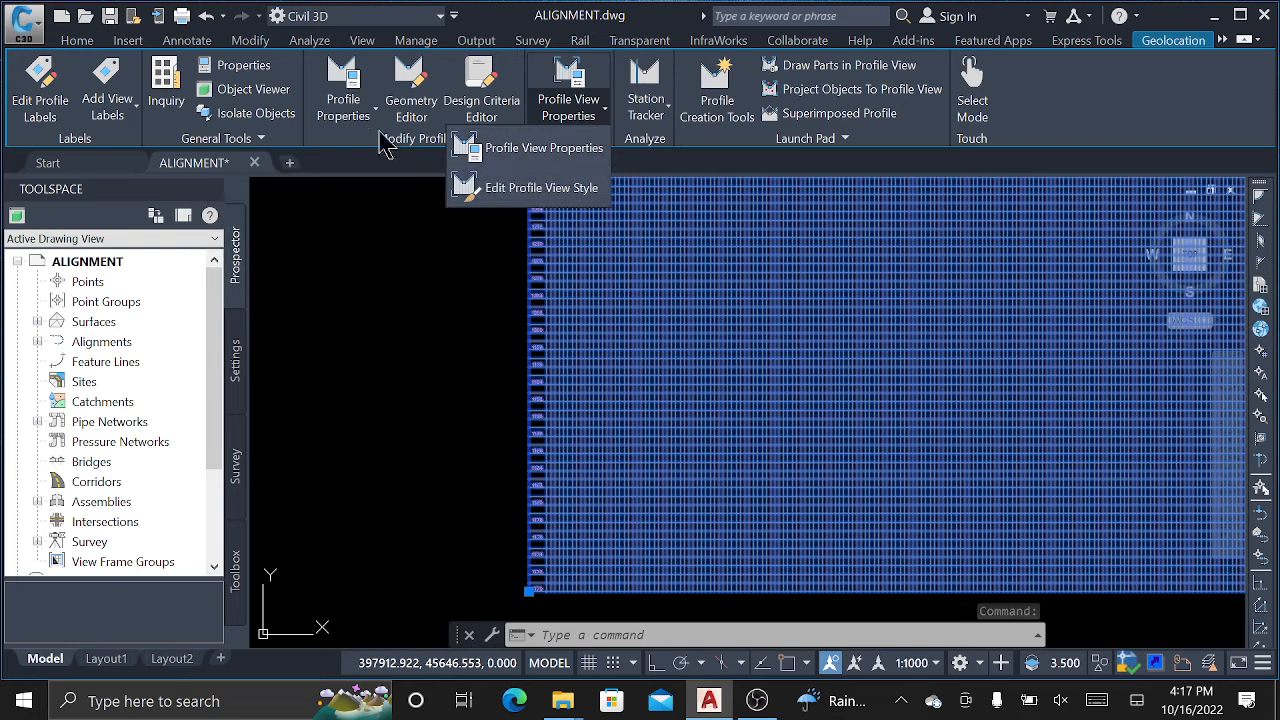
pyautogui.click(340, 120)
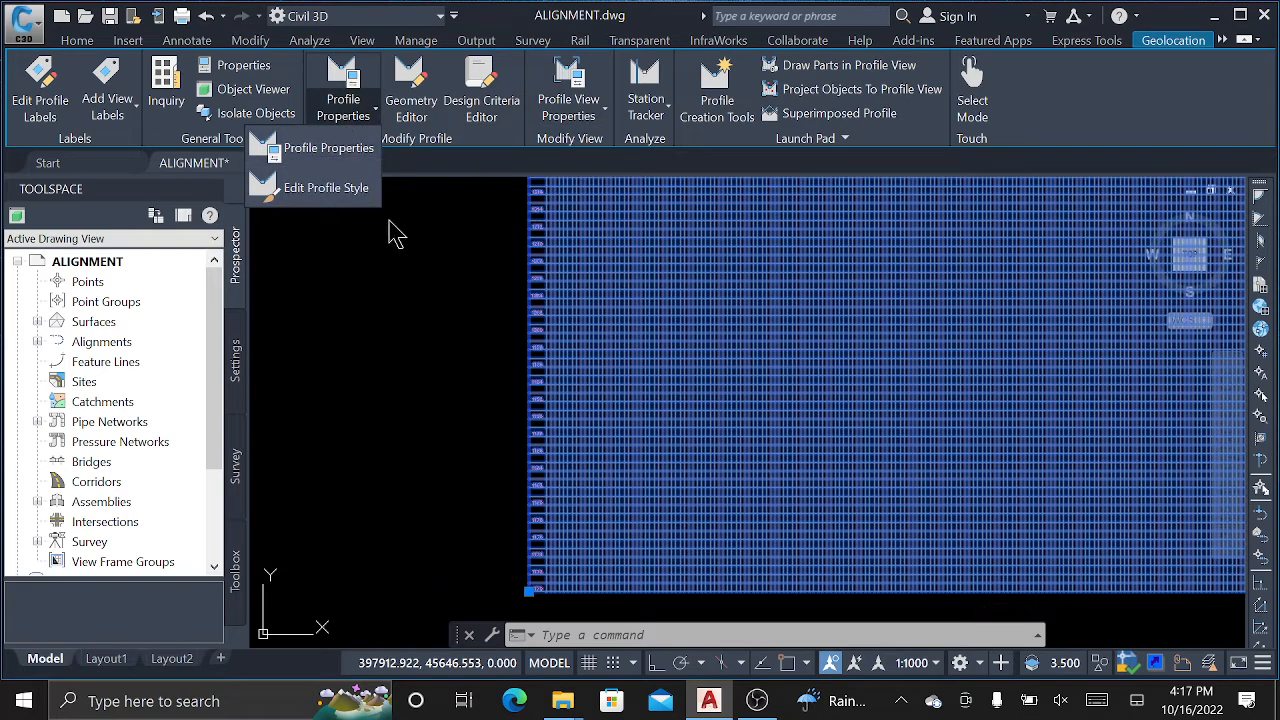
pyautogui.click(330, 190)
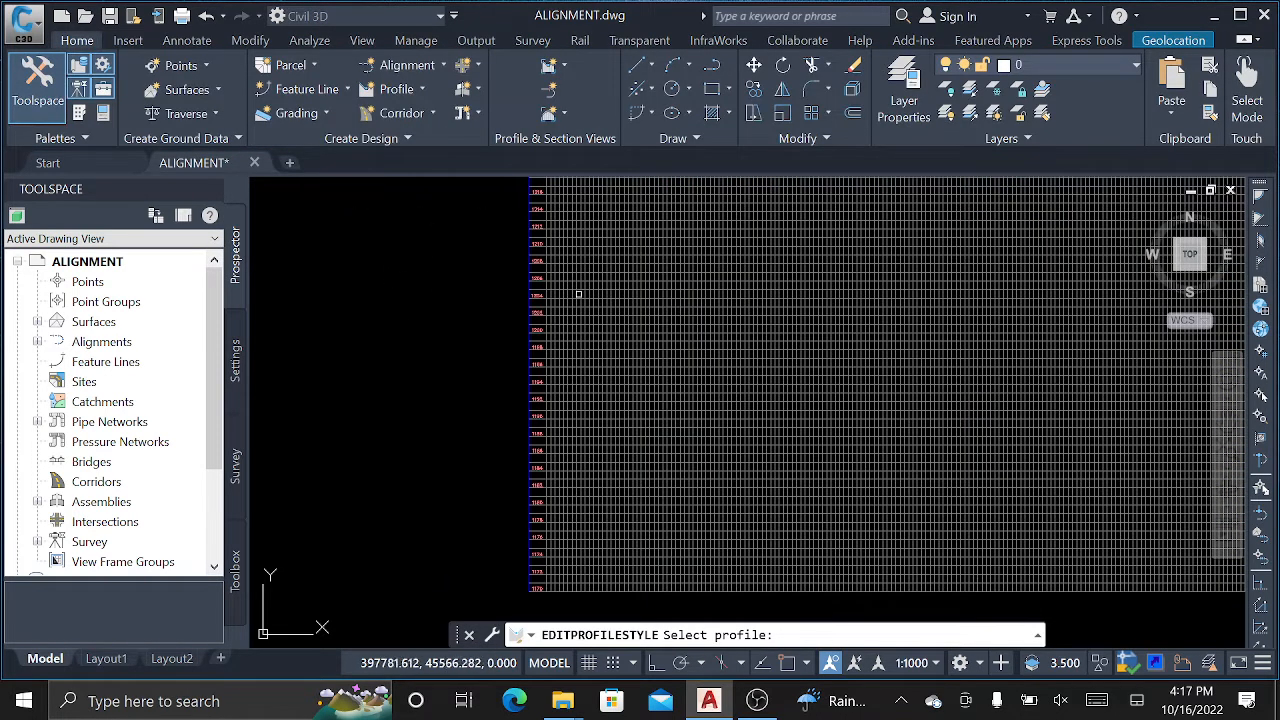
# Select the profile view and choose Edit Profile View Style from its properties dropdown.
pyautogui.click(580, 350)
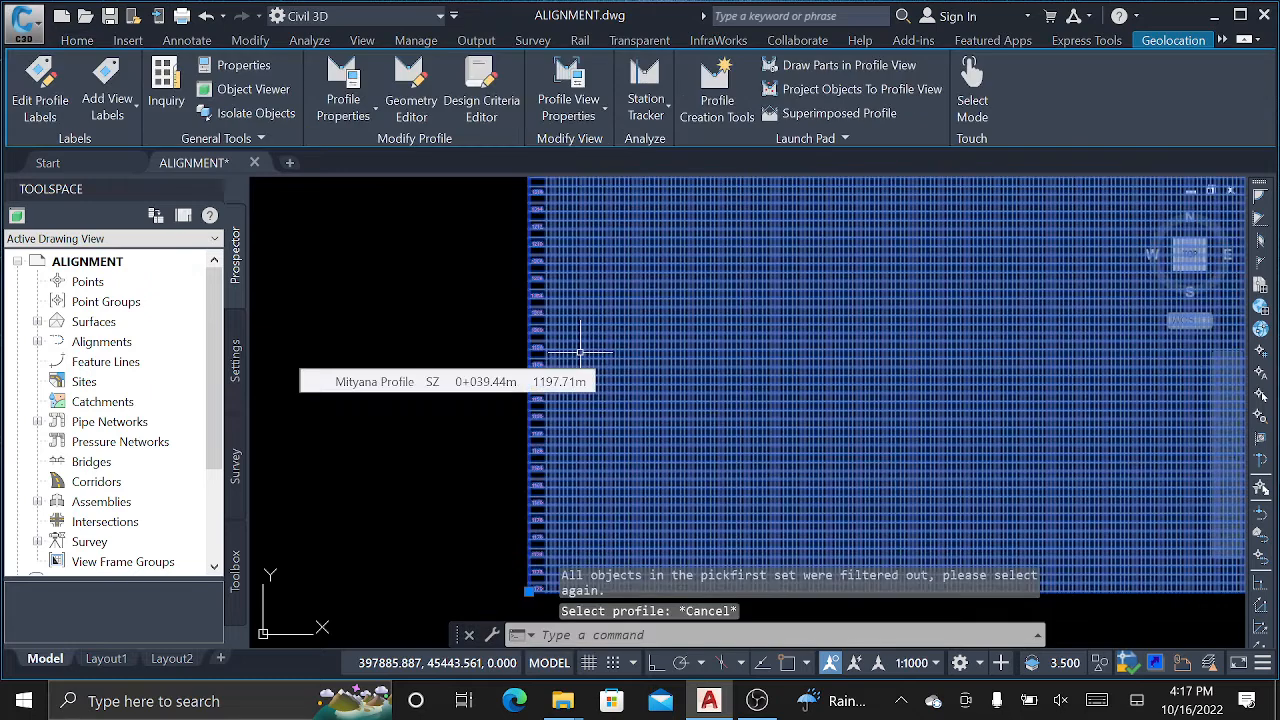
pyautogui.rightClick(580, 352)
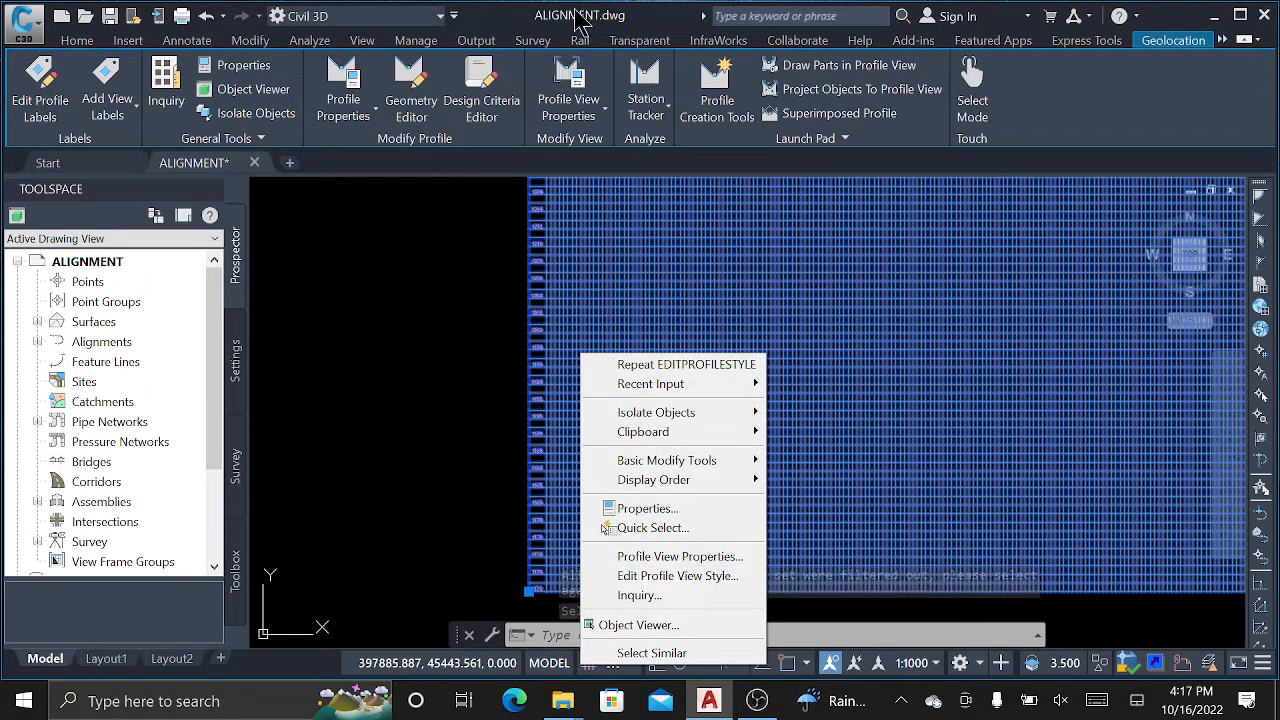
pyautogui.click(592, 116)
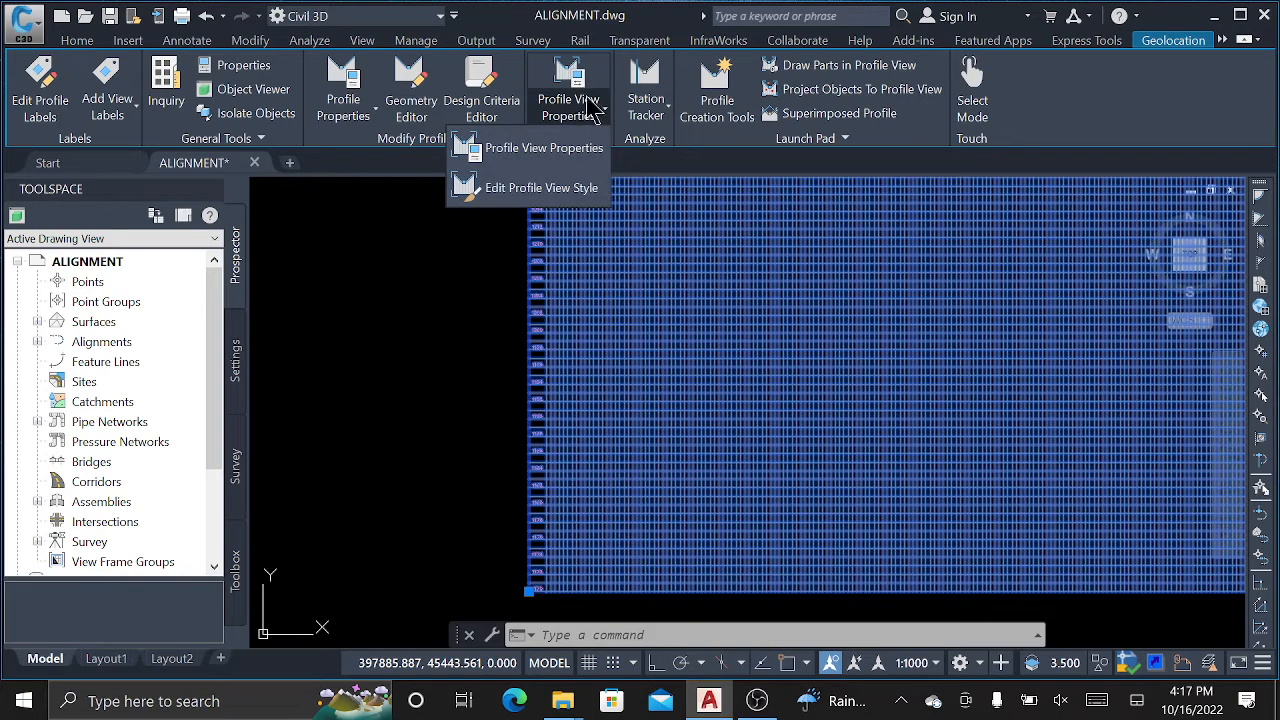
pyautogui.click(505, 190)
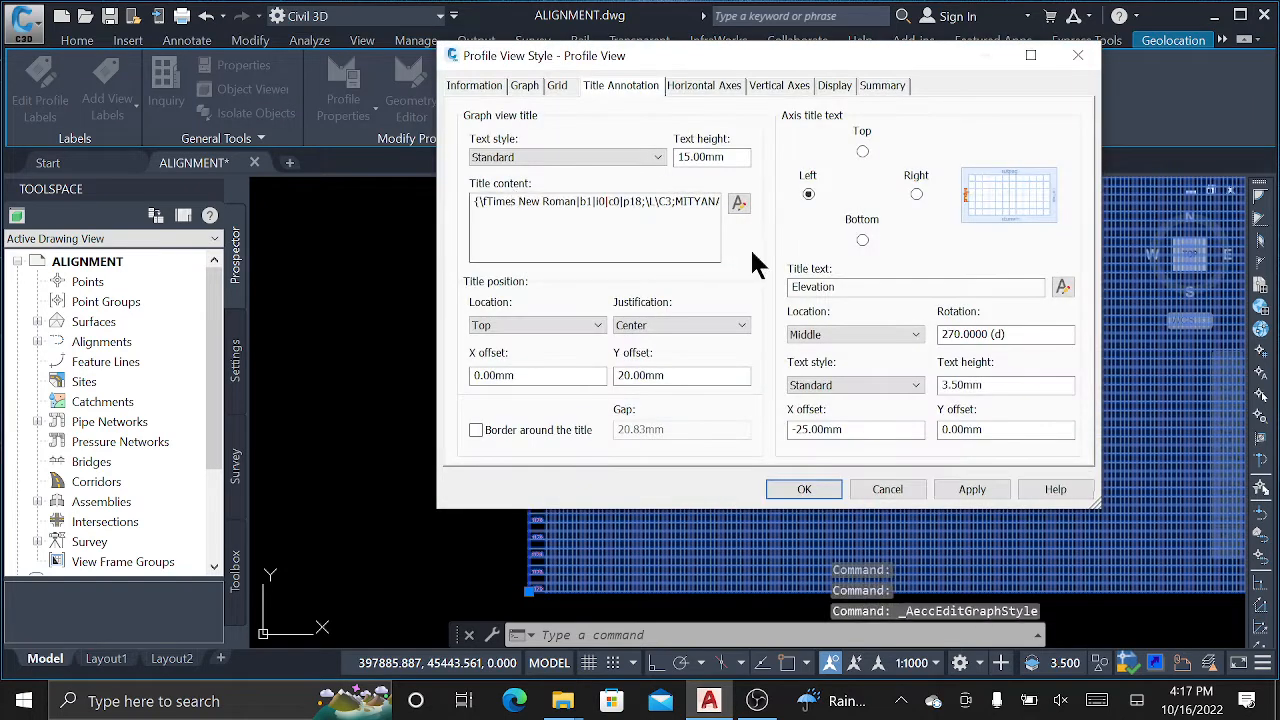
# Place the axis title on the left, select the Elevation title text, and show the Display settings.
pyautogui.click(808, 194)
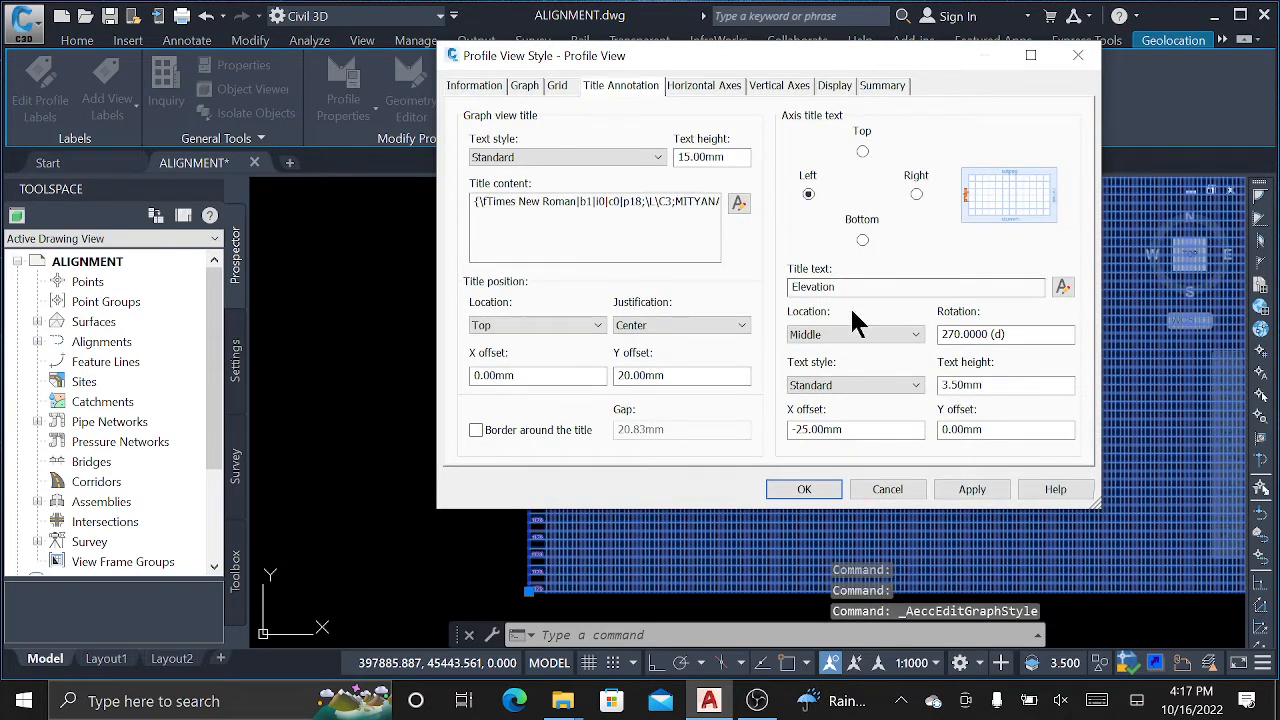
pyautogui.moveTo(836, 287); pyautogui.dragTo(790, 287)
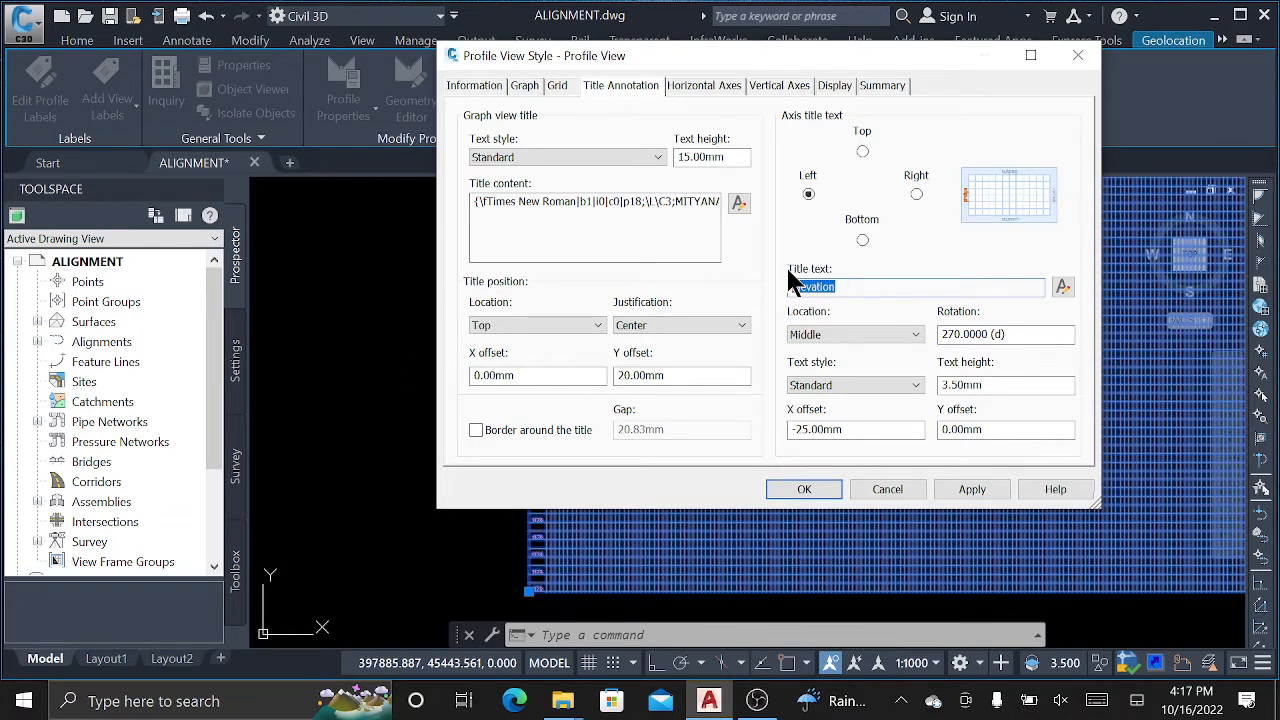
pyautogui.click(836, 86)
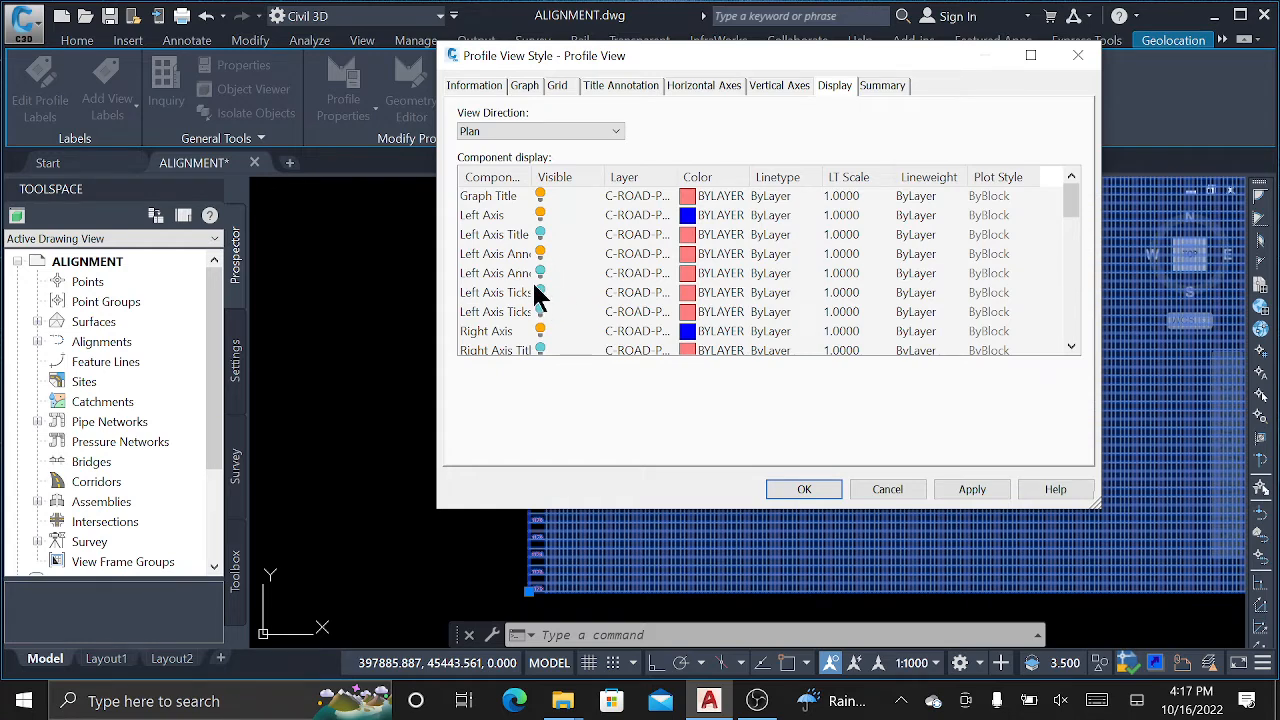
# Turn on Left Axis Title visibility in the Display list and apply it to the profile view.
pyautogui.scroll(-1, 558, 243)
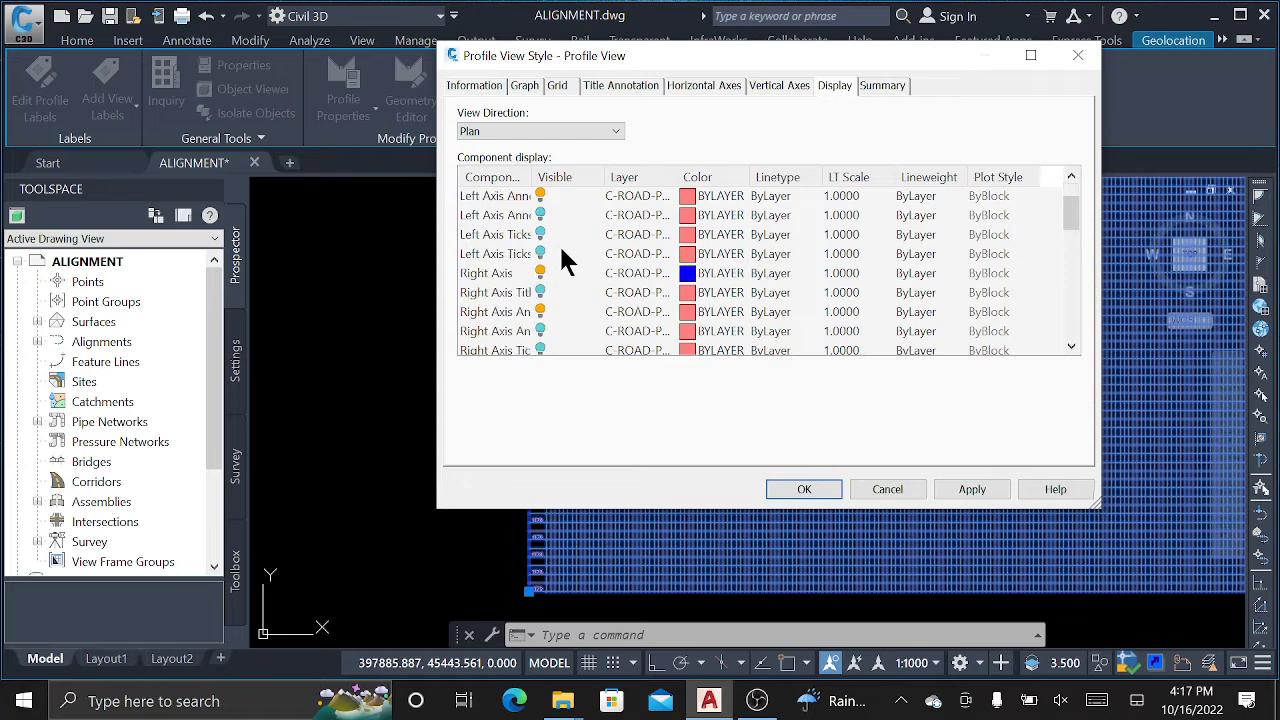
pyautogui.moveTo(528, 171); pyautogui.dragTo(643, 177)
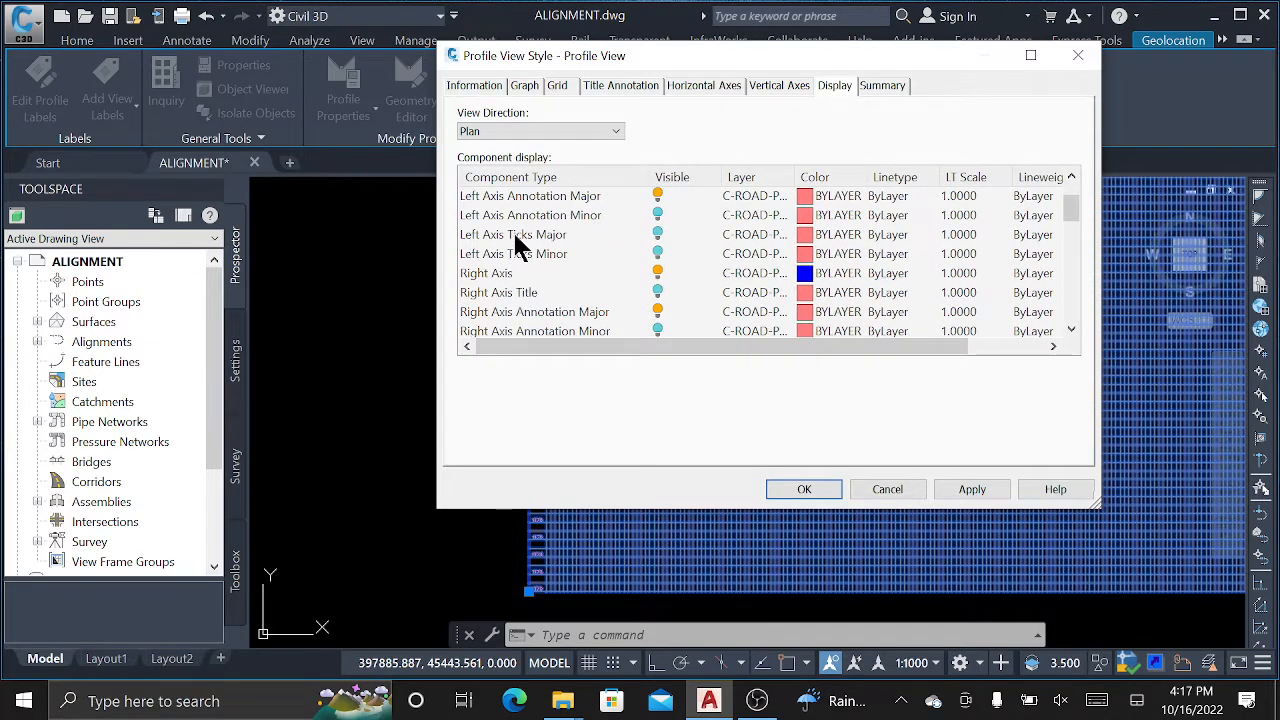
pyautogui.scroll(1, 562, 220)
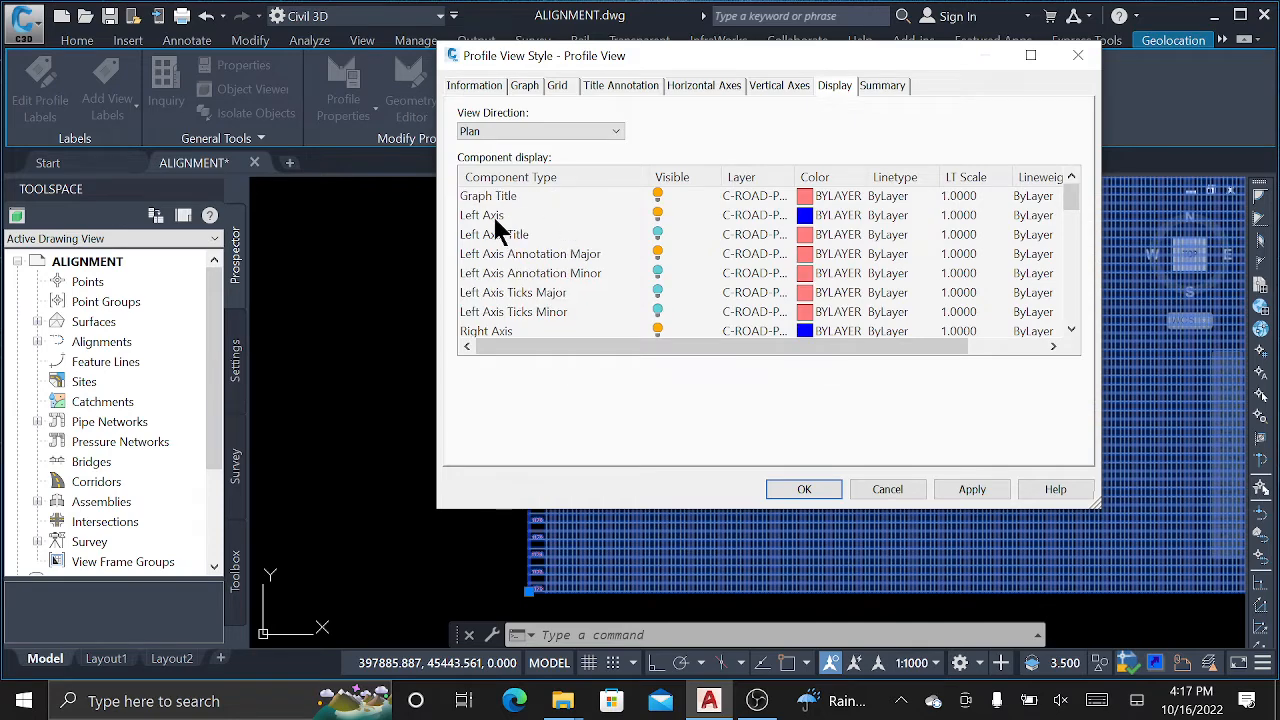
pyautogui.click(657, 234)
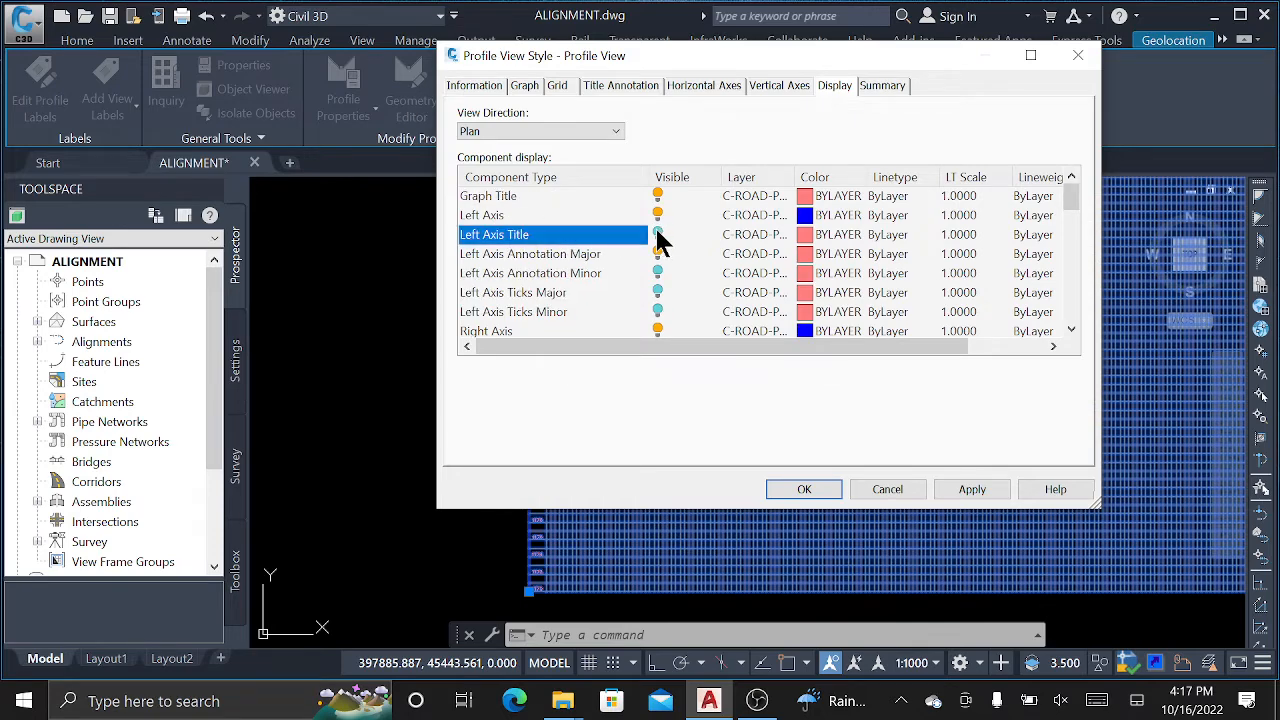
pyautogui.moveTo(646, 58); pyautogui.dragTo(824, 55)
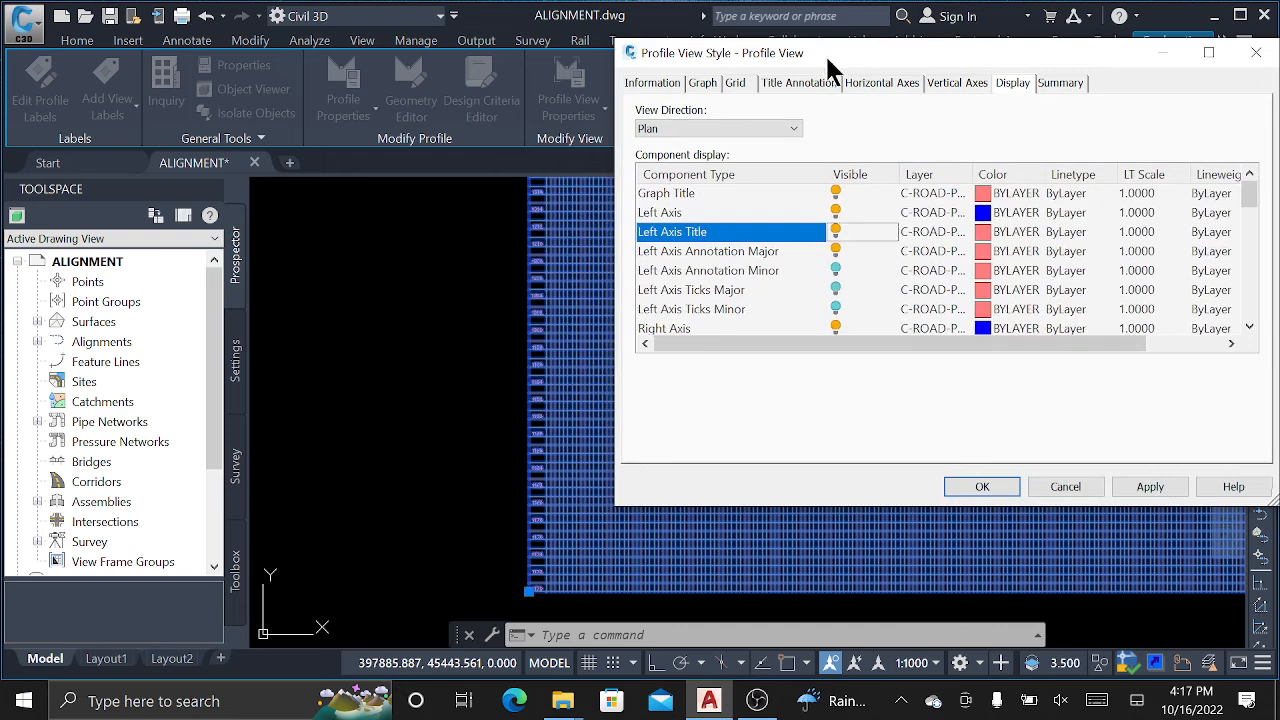
pyautogui.click(1150, 486)
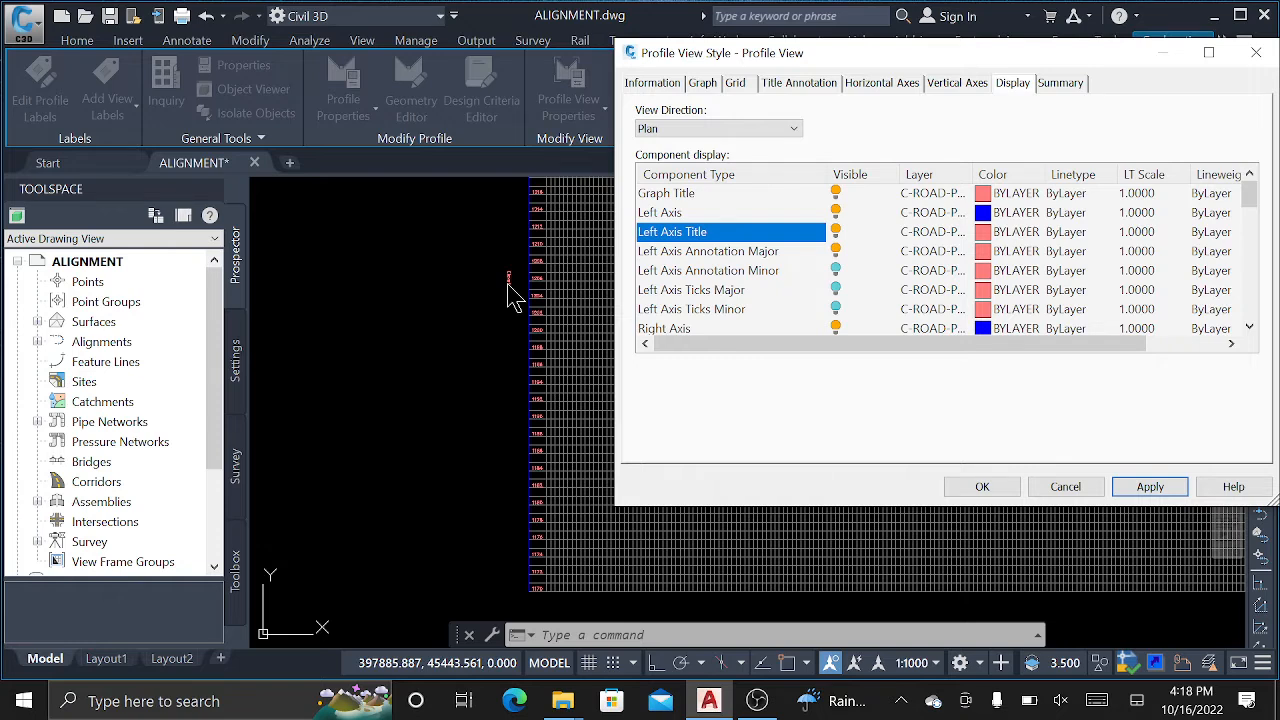
pyautogui.click(757, 701)
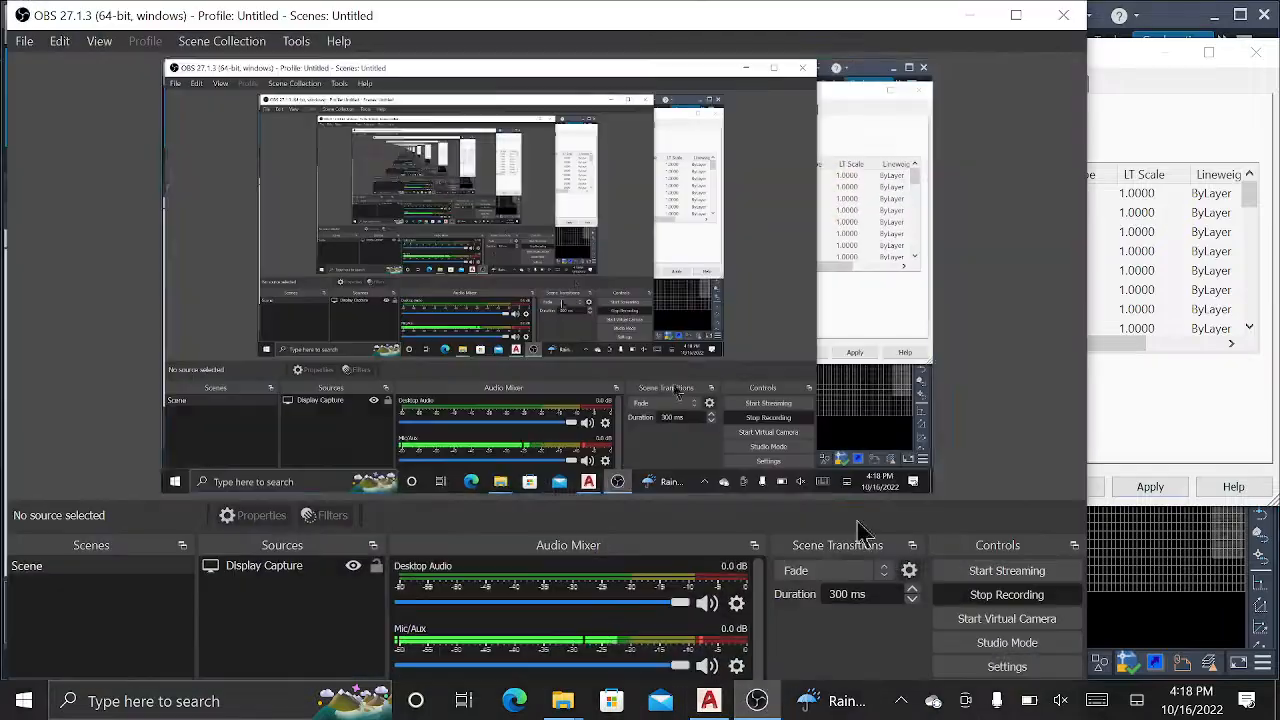